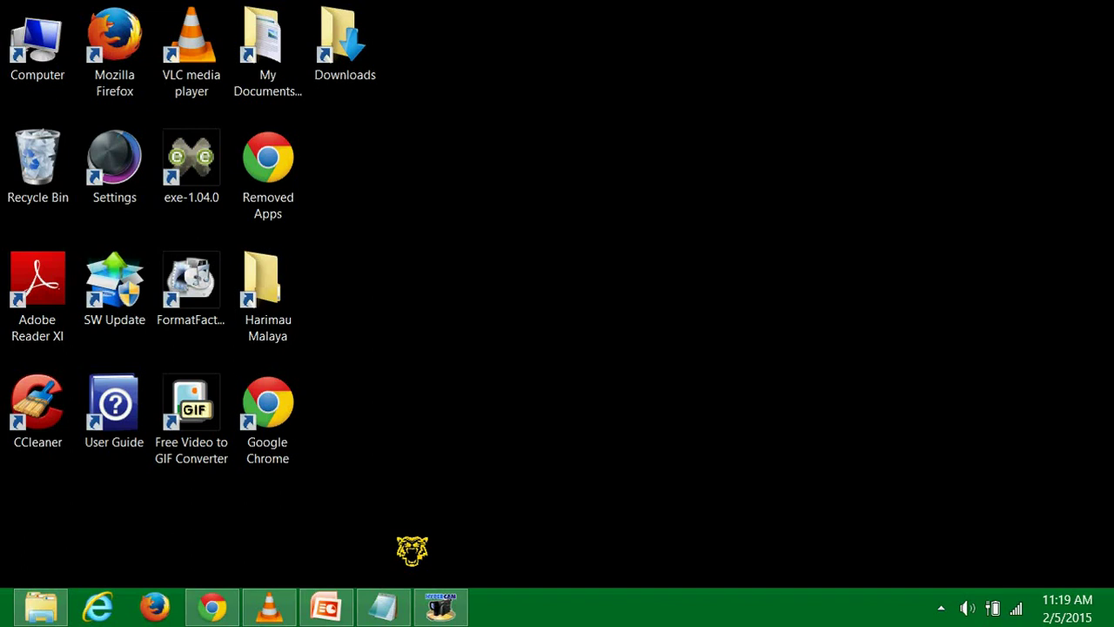
Review the 'Cara Buat Kits DLS' 30-step guide in Notepad, then minimise Notepad.
left_click(383, 606)
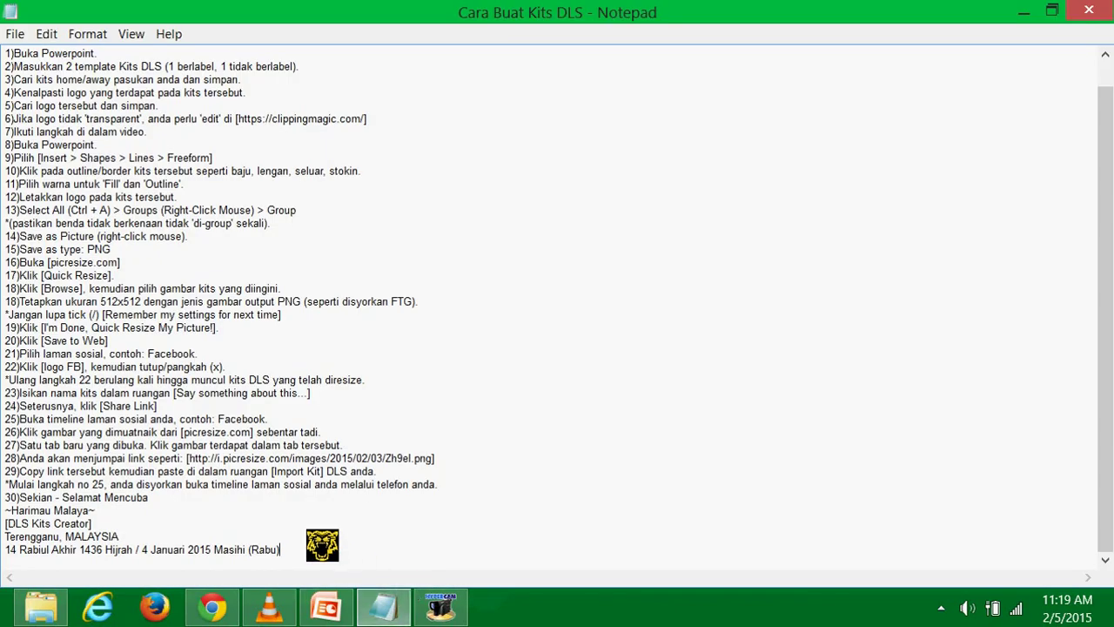
mouse_move(322, 545)
left_mouse_down()
mouse_move(17, 50)
mouse_move(7, 53)
left_mouse_up()
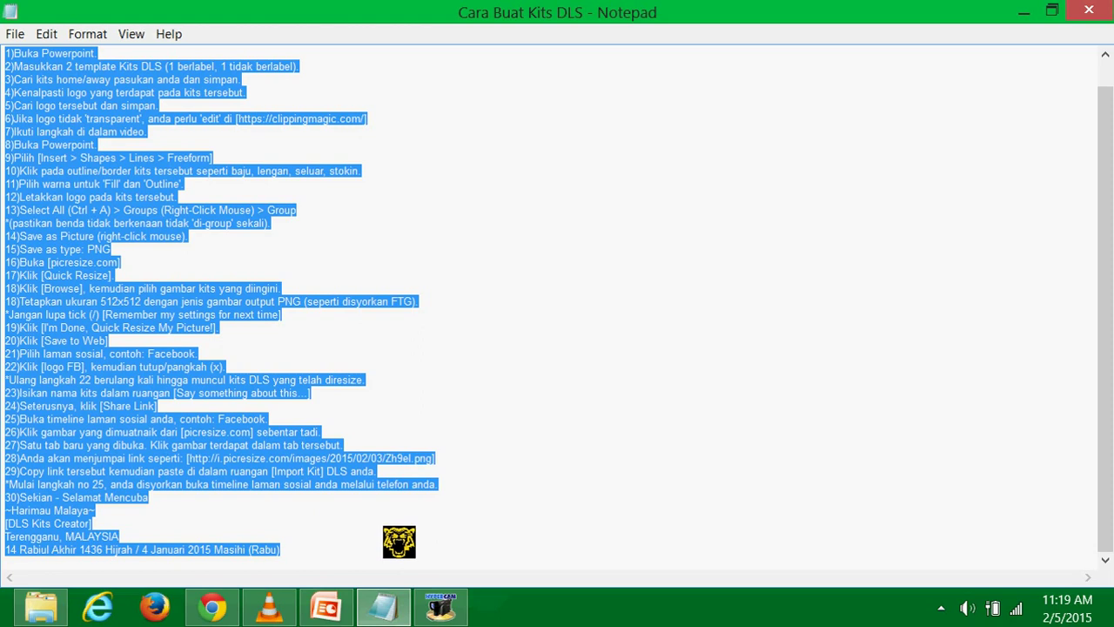
left_click(338, 535)
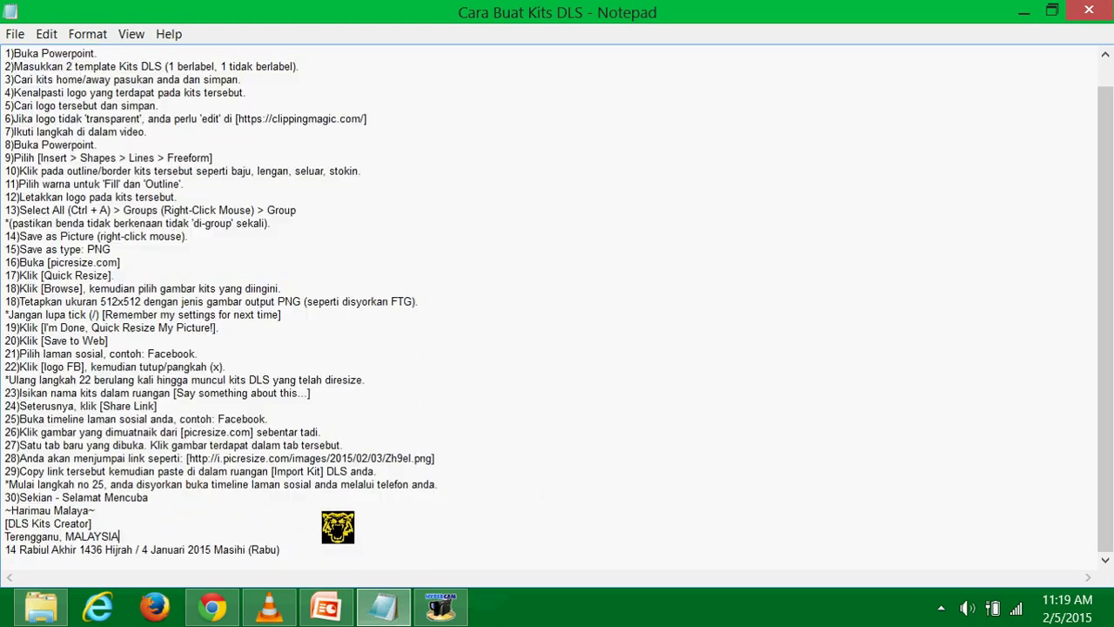
left_click(1027, 7)
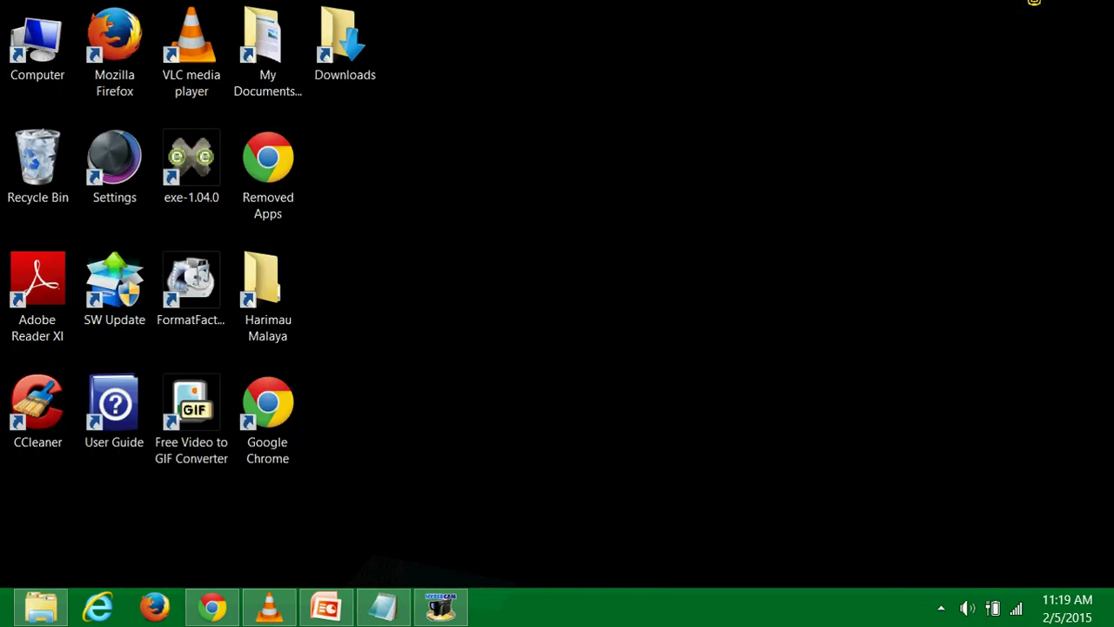
Bring up the dls2015 presentation on slide 15 and choose the Freeform shape.
left_click(340, 600)
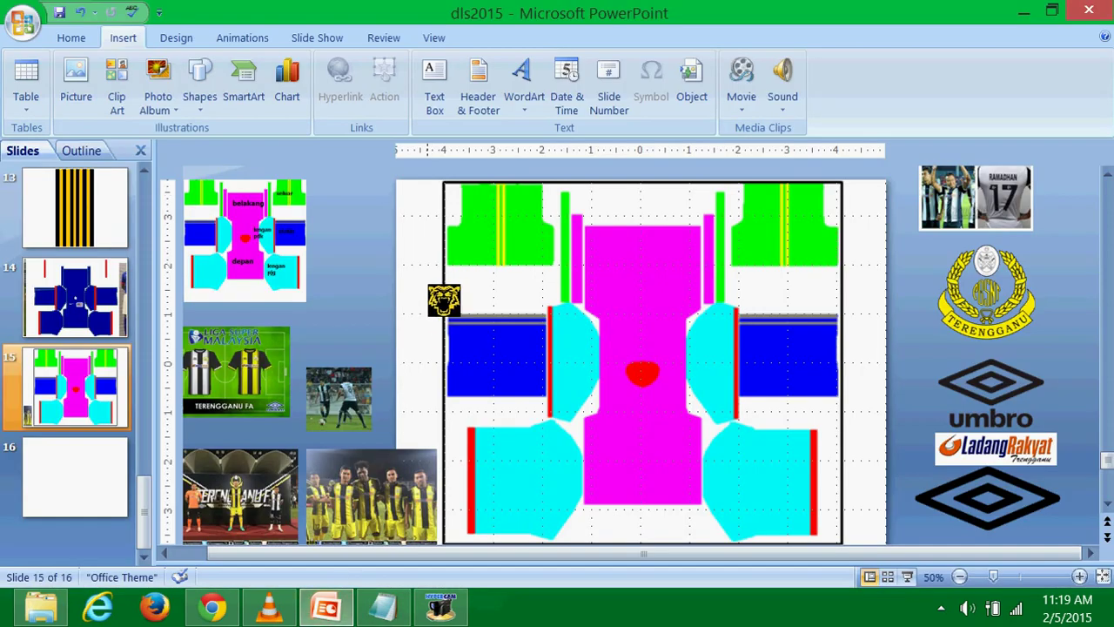
left_click(505, 228)
left_click(304, 222)
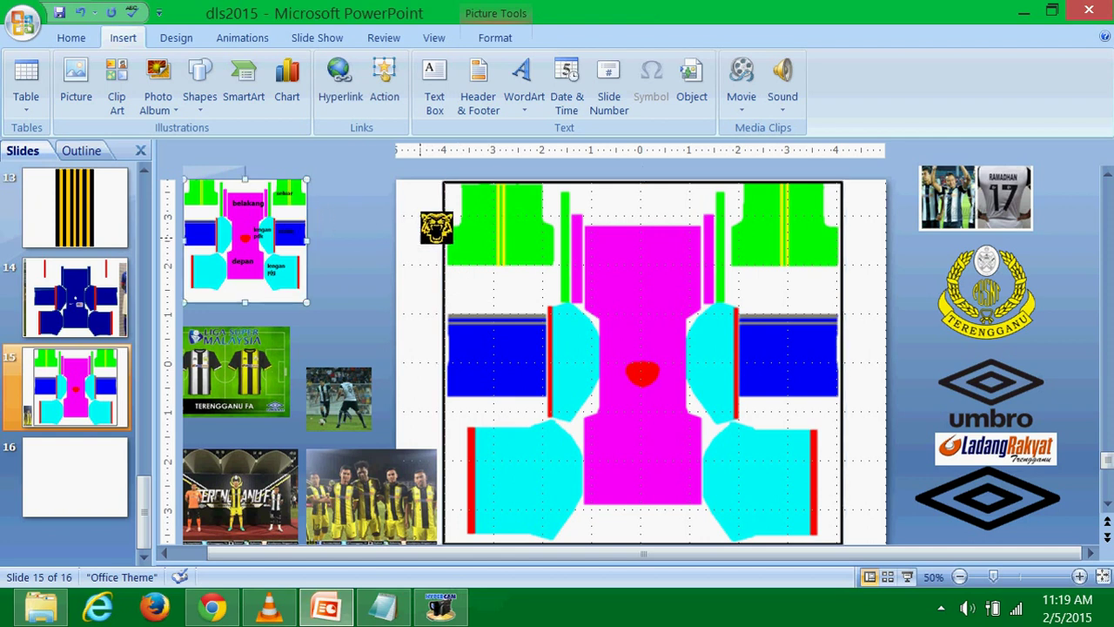
left_click(438, 229)
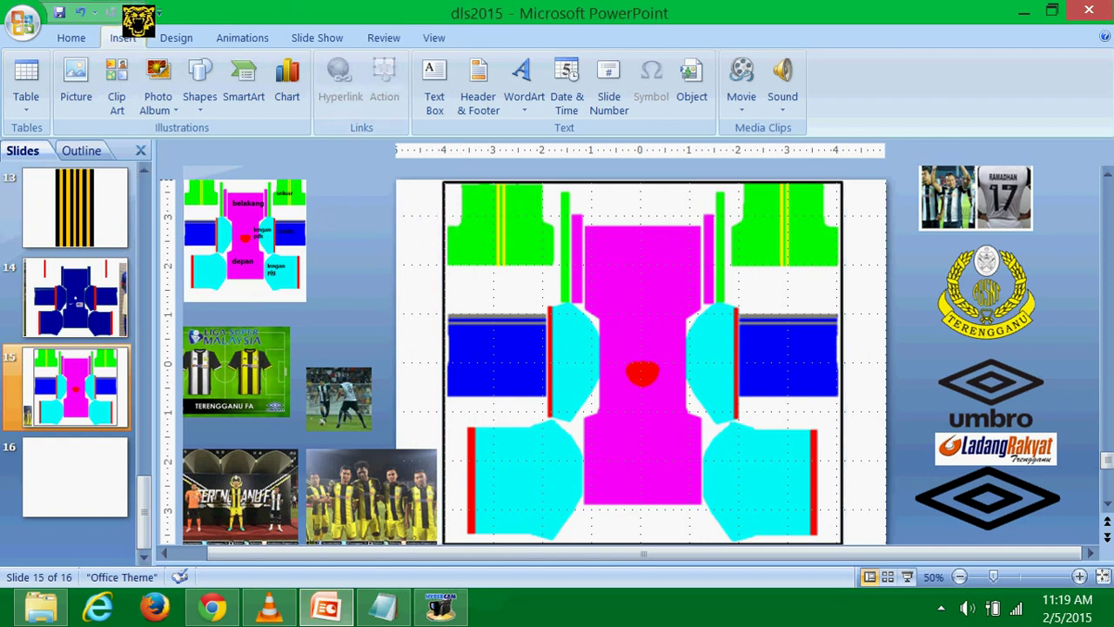
left_click(199, 70)
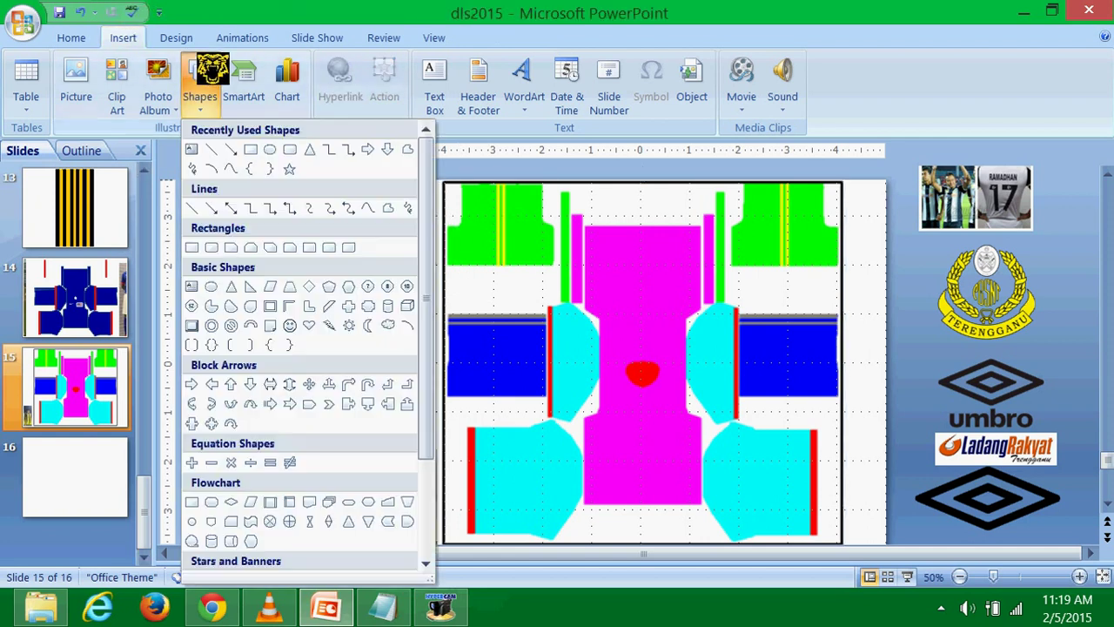
left_click(389, 209)
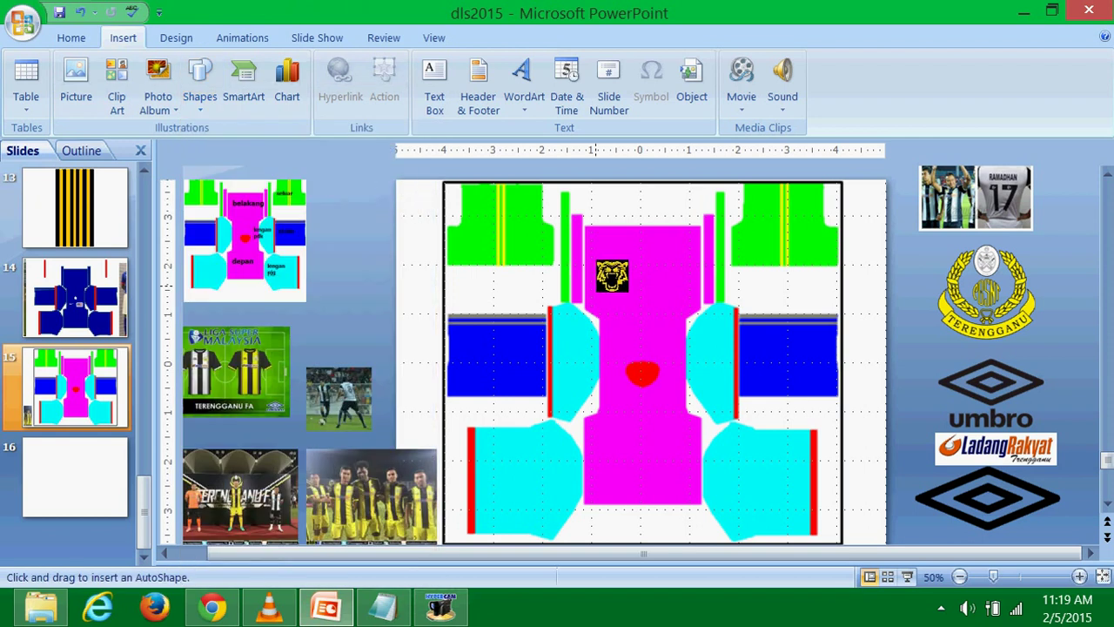
Trace freeform points down the shirt body's left edge, across the bottom and up the right edge.
left_click(583, 225)
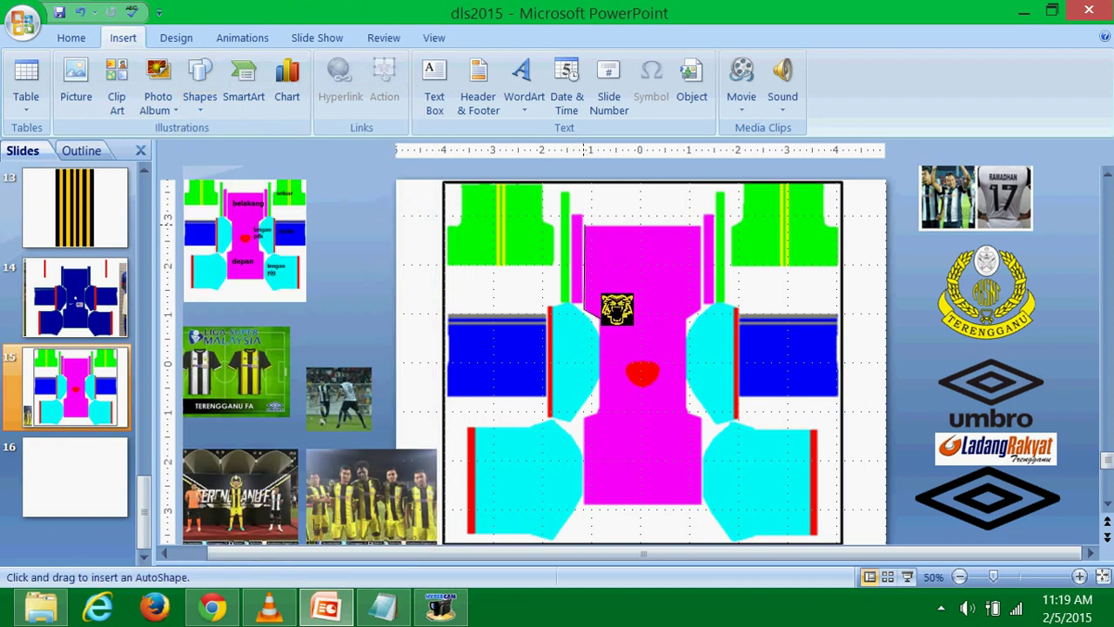
left_click(600, 314)
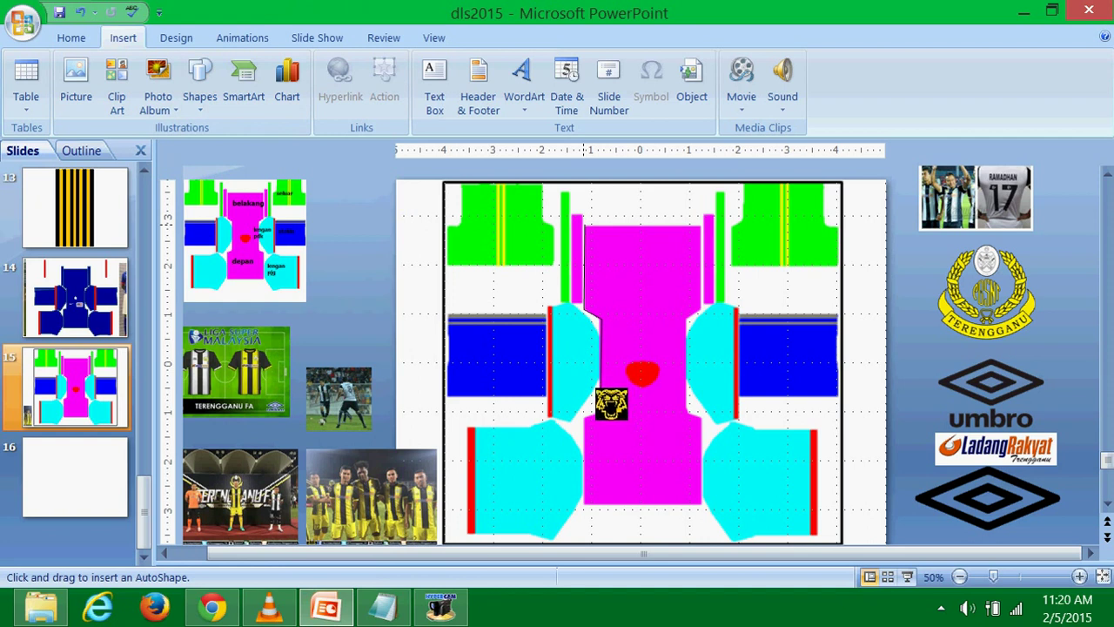
left_click(584, 414)
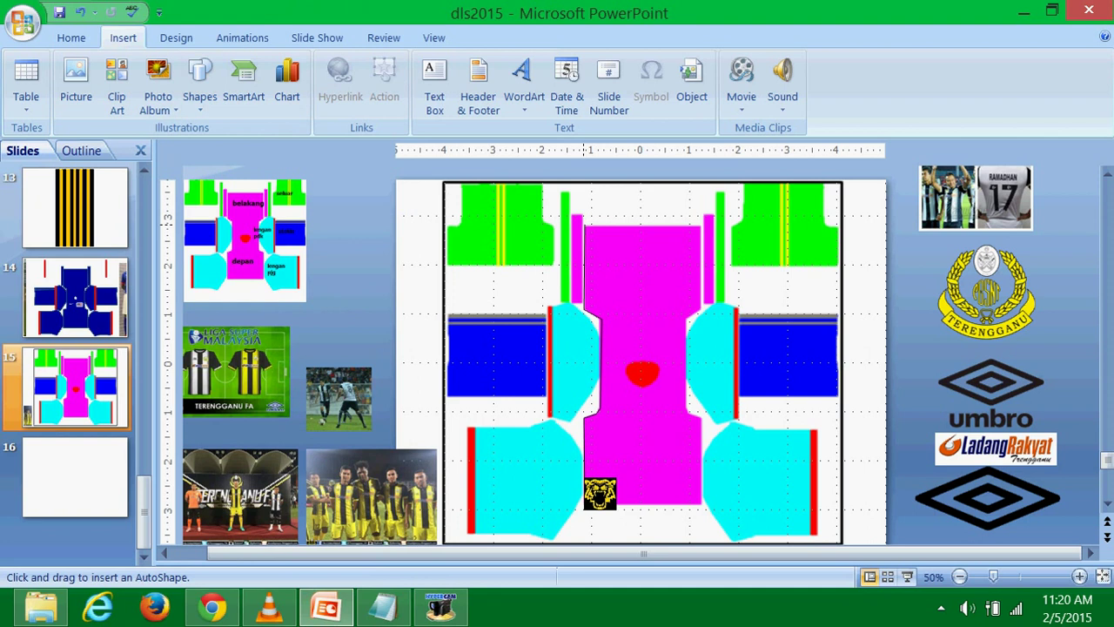
left_click(585, 503)
left_click(702, 504)
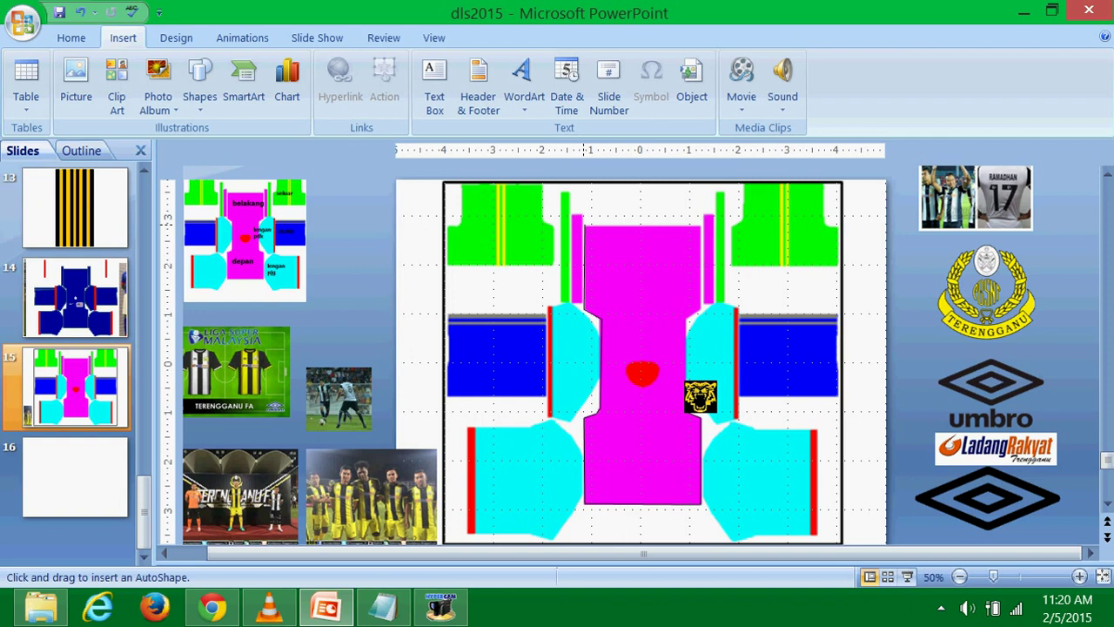
left_click(701, 397)
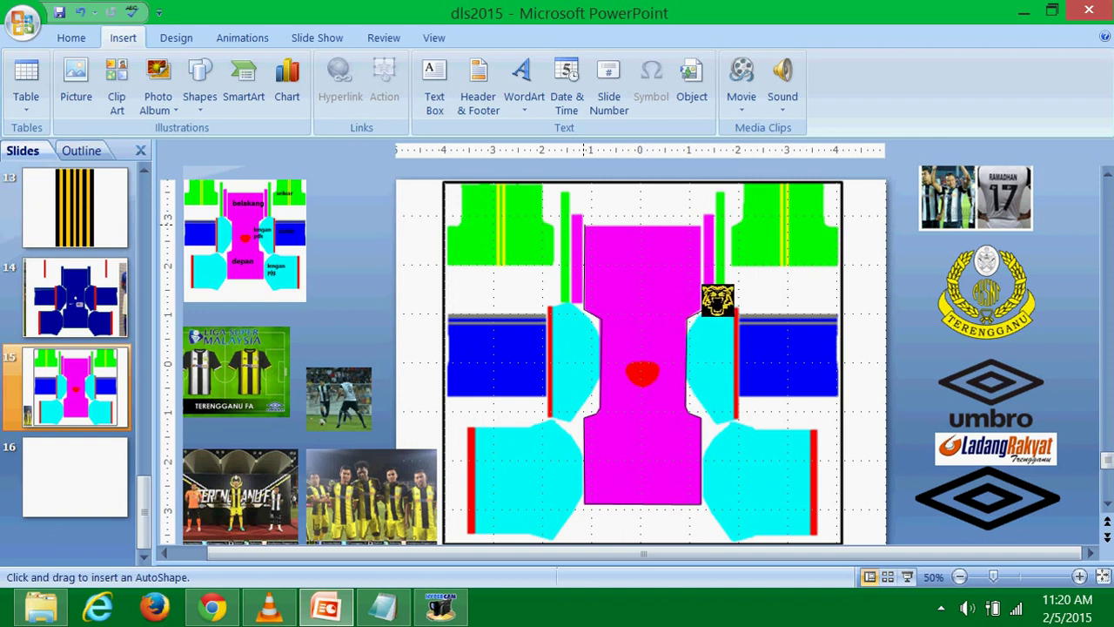
left_click(701, 225)
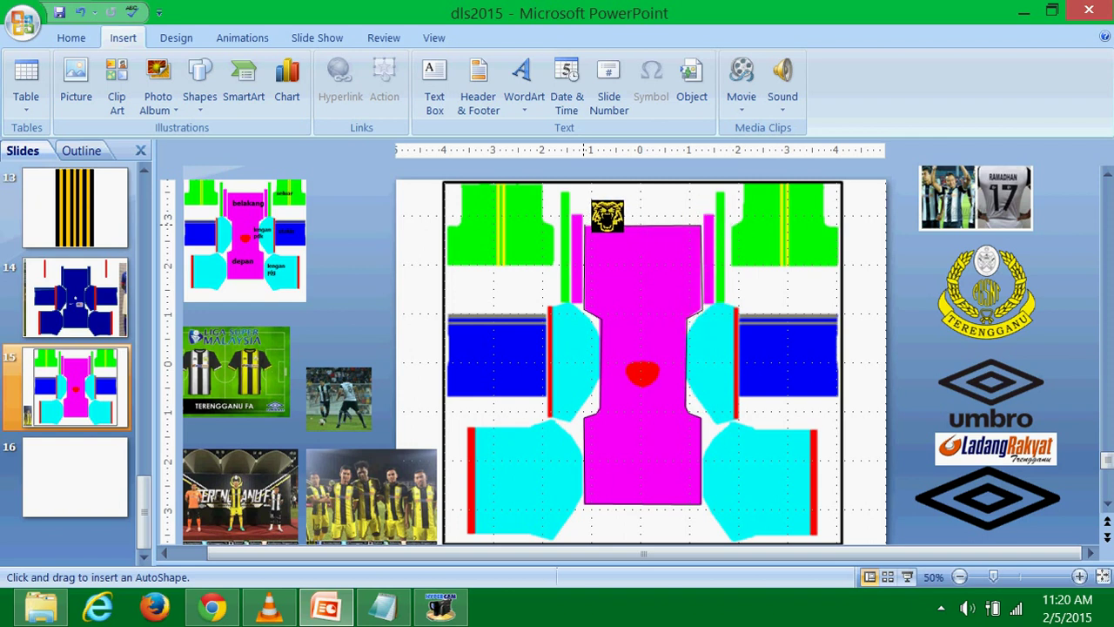
Close the freeform at its start point and set its Shape Outline to No Outline.
left_click(585, 225)
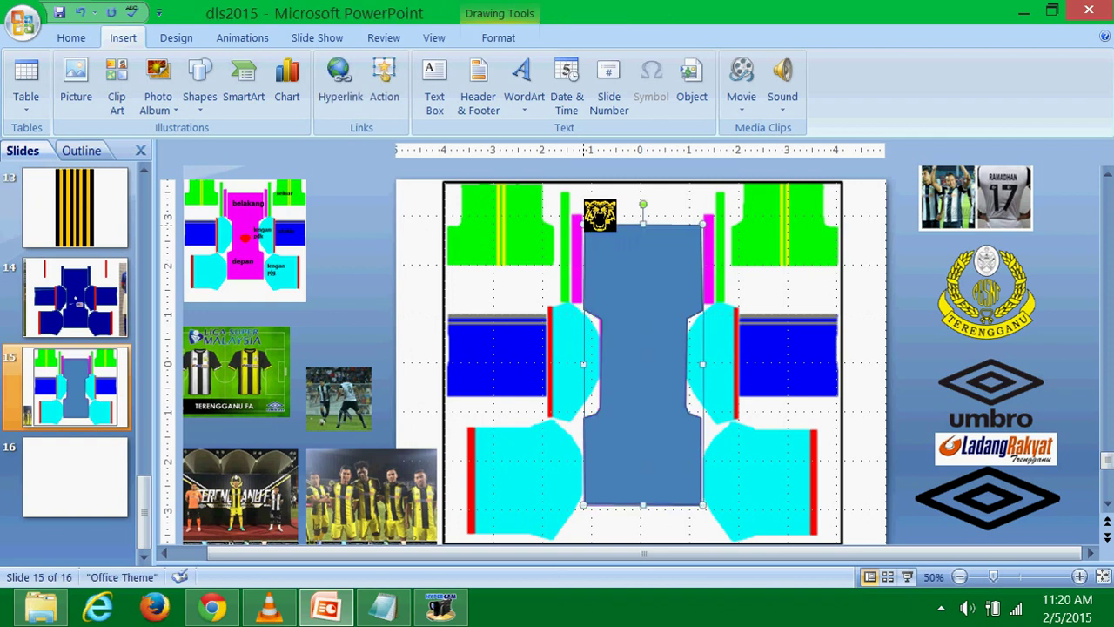
left_click(498, 37)
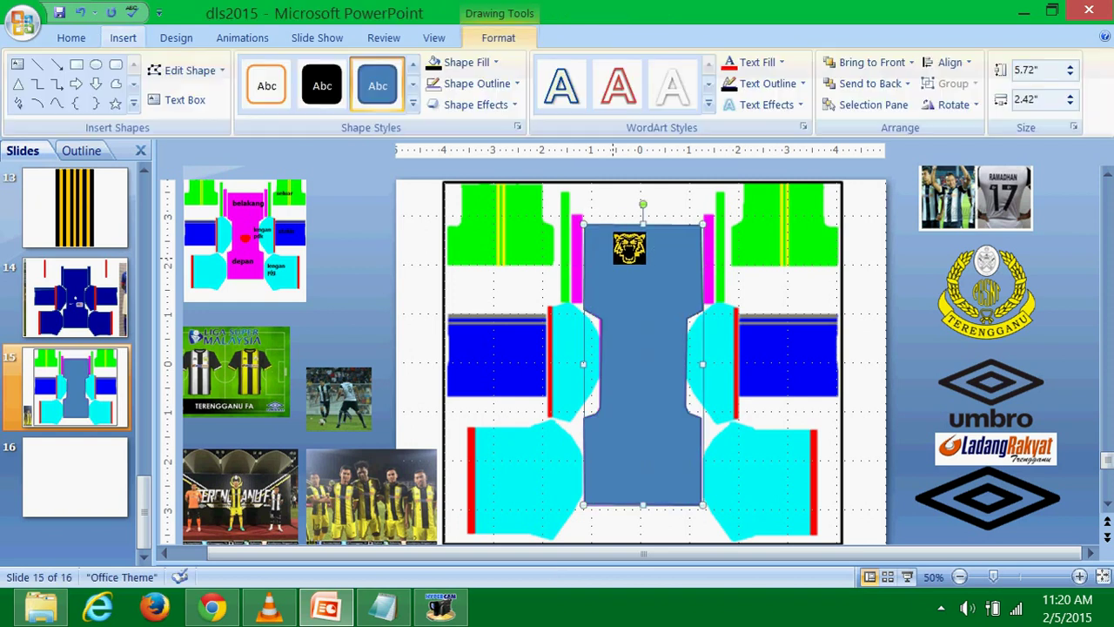
left_click(503, 82)
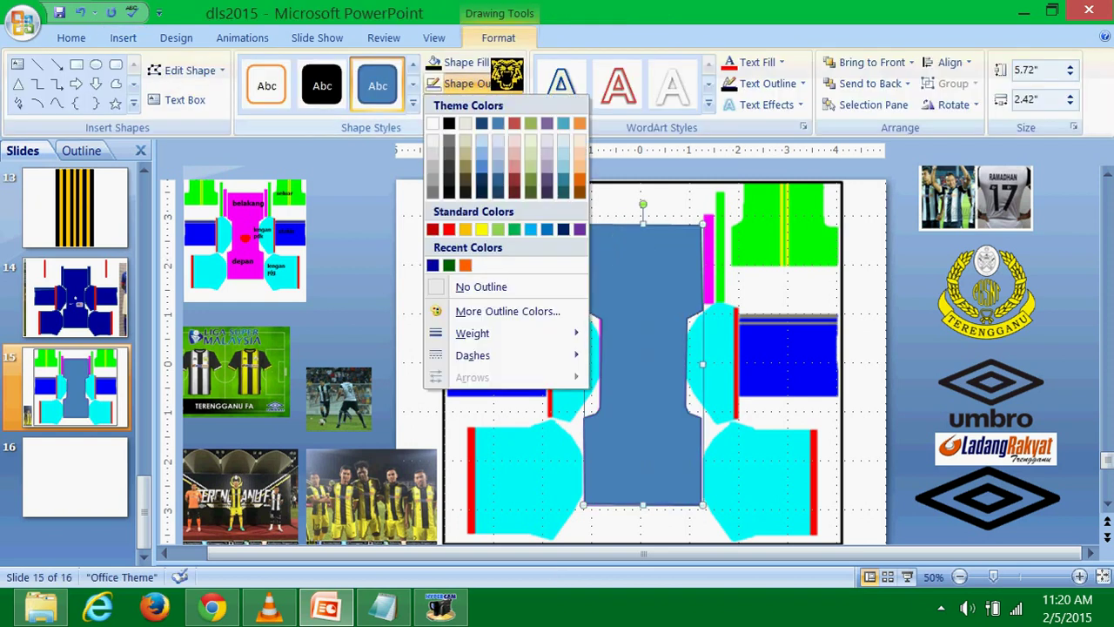
left_click(506, 285)
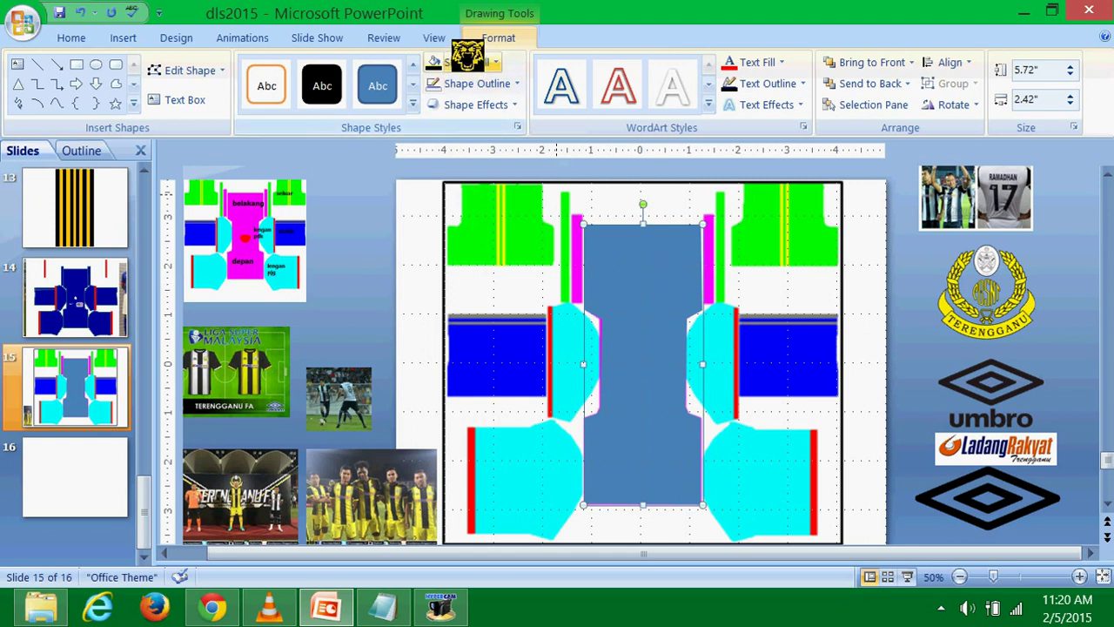
left_click(427, 222)
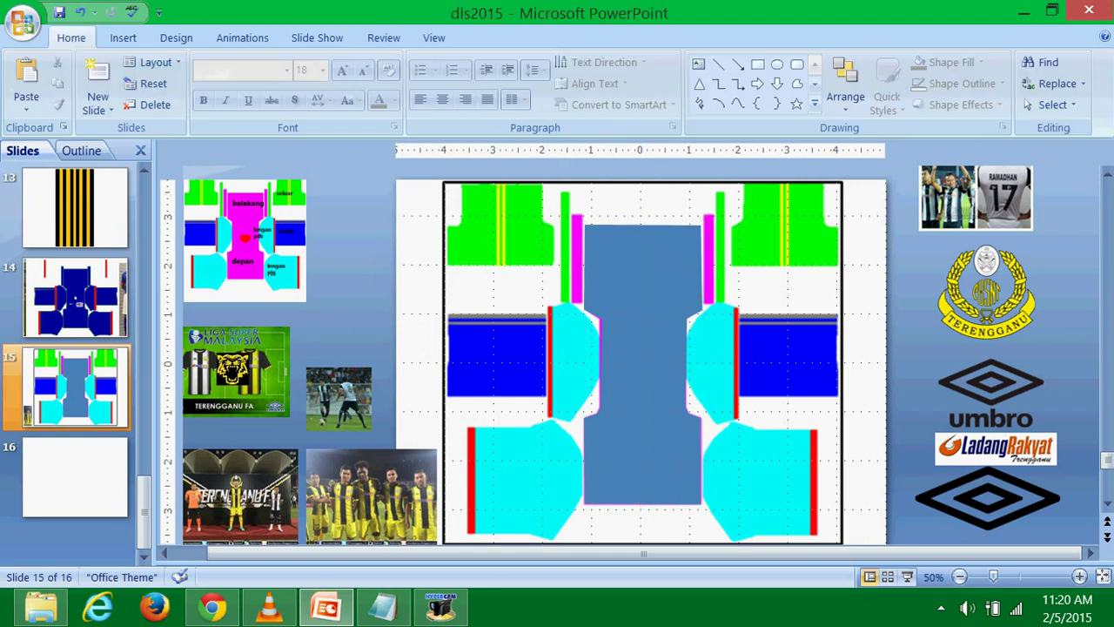
left_click(126, 37)
Insert a small rectangle beside the slide and fill it black.
left_click(200, 76)
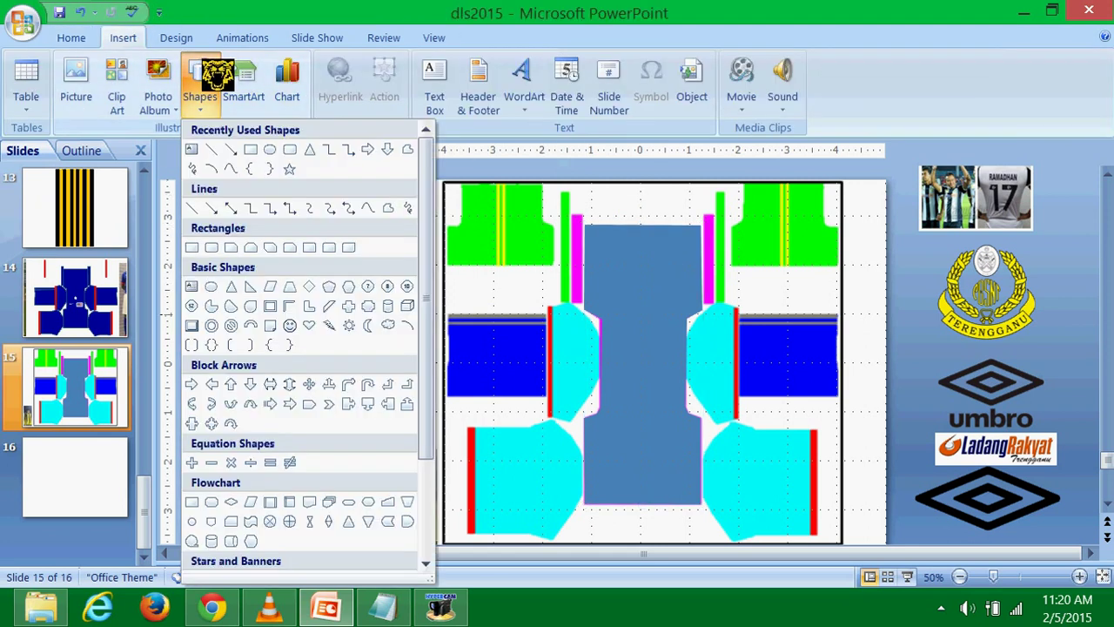
left_click(256, 139)
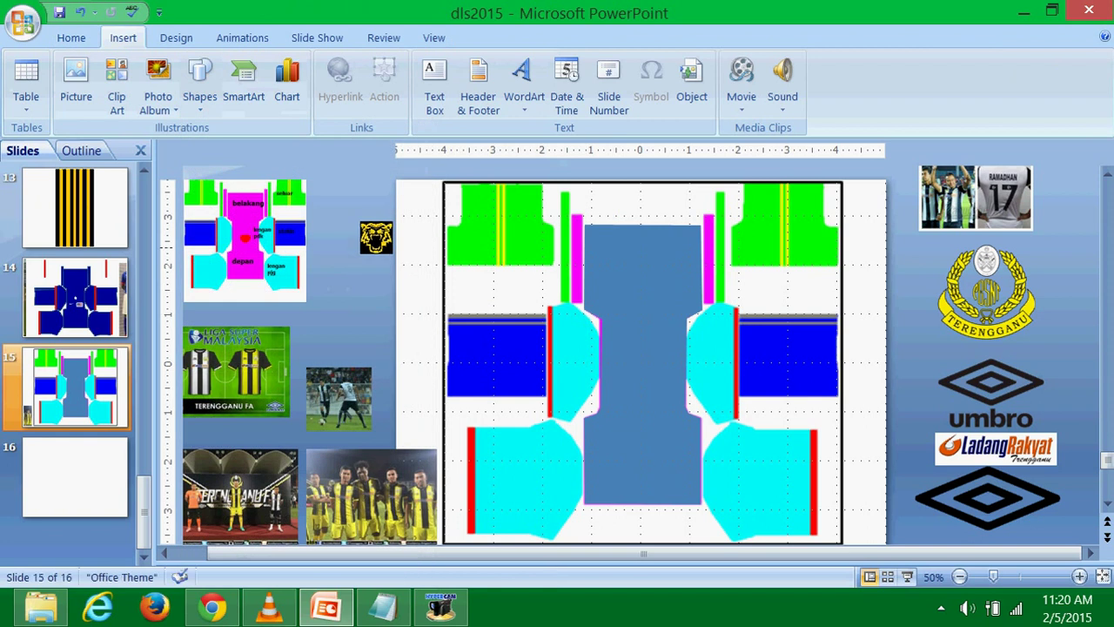
left_click(359, 249)
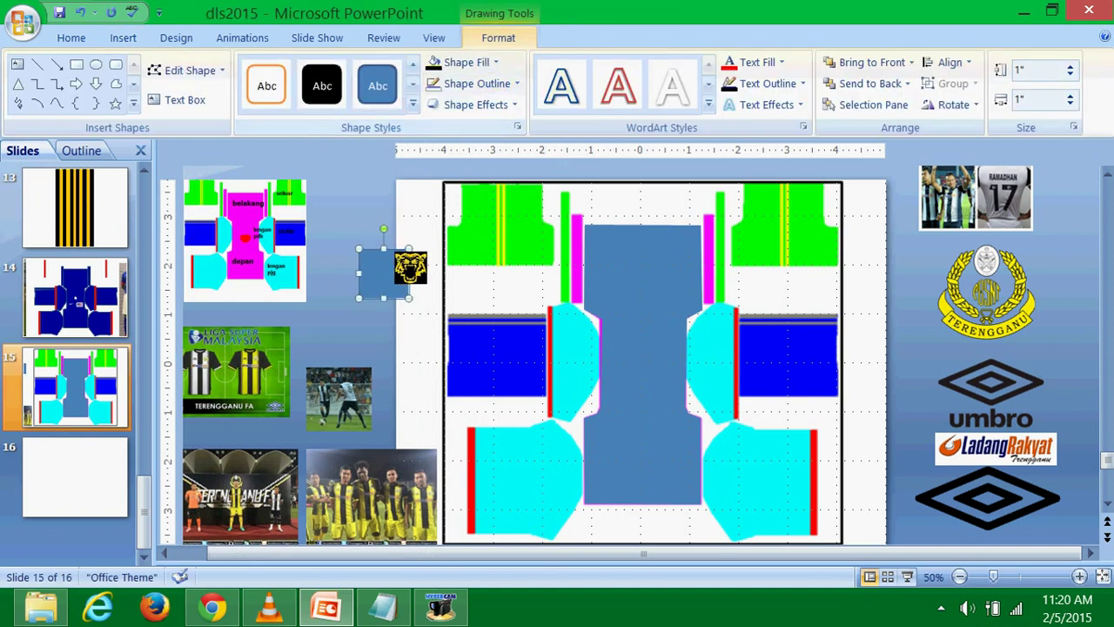
mouse_move(379, 274)
left_mouse_down()
mouse_move(303, 193)
mouse_move(390, 209)
left_mouse_up()
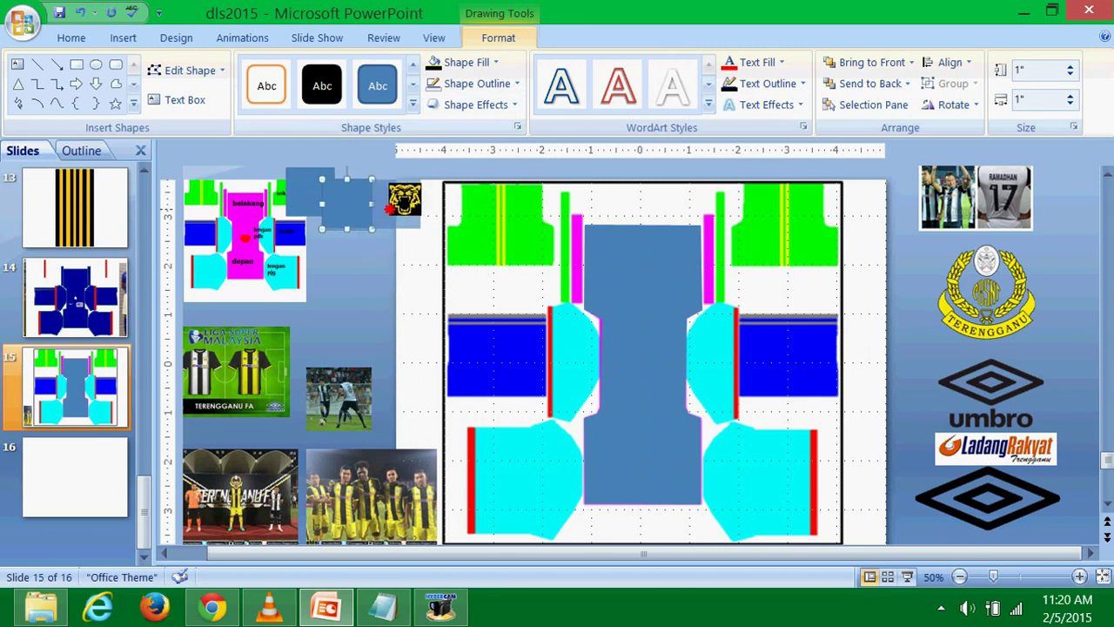
key("ctrl+z")
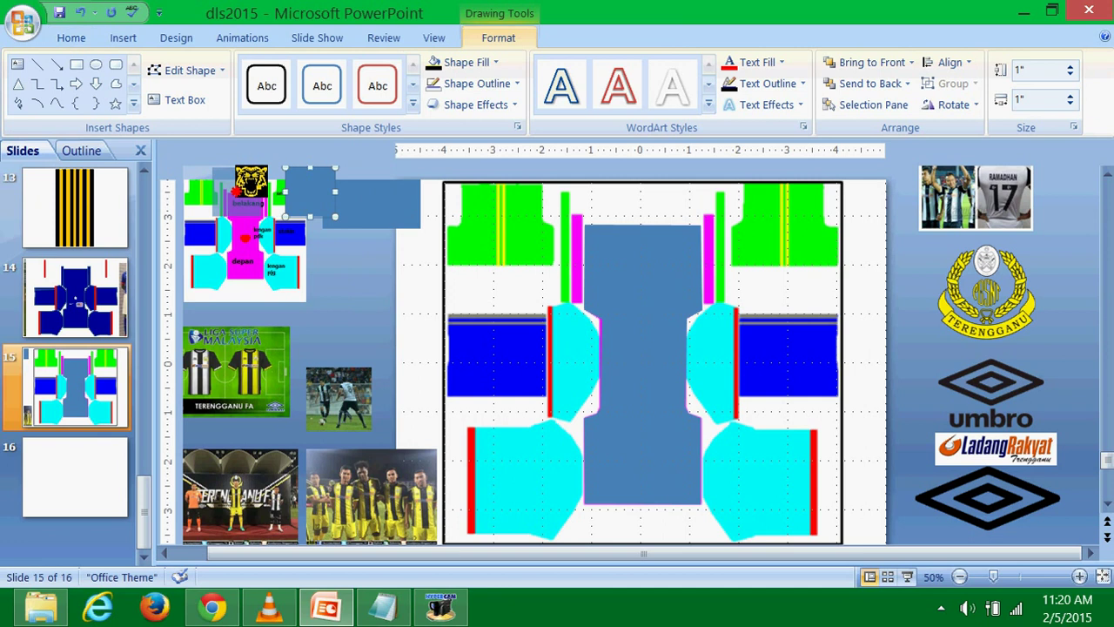
key("ctrl+z")
key("ctrl+z")
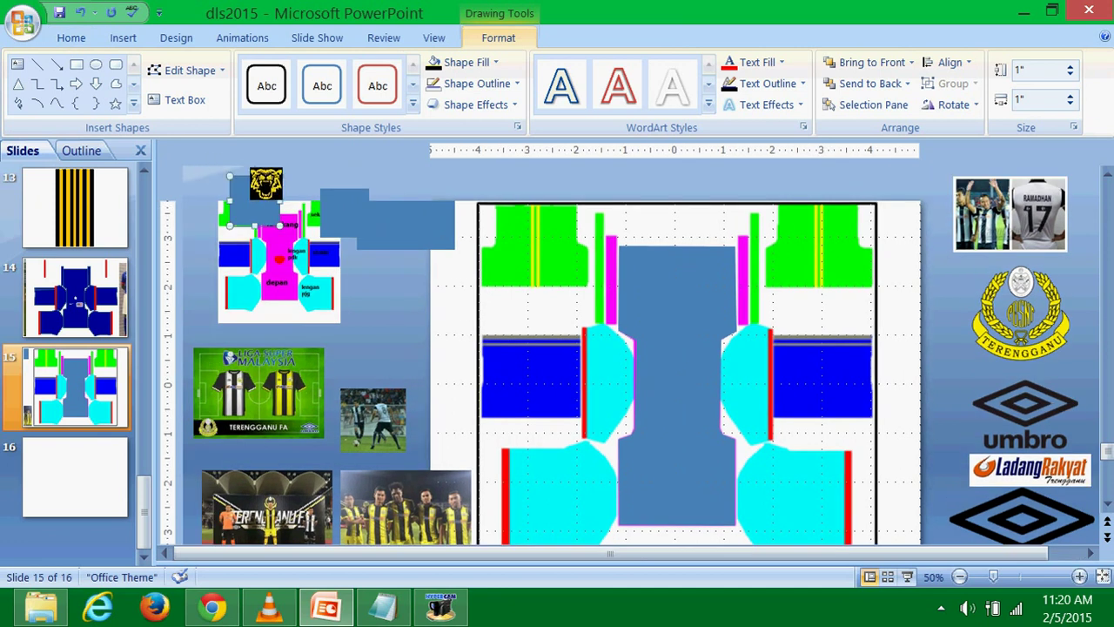
left_click(439, 62)
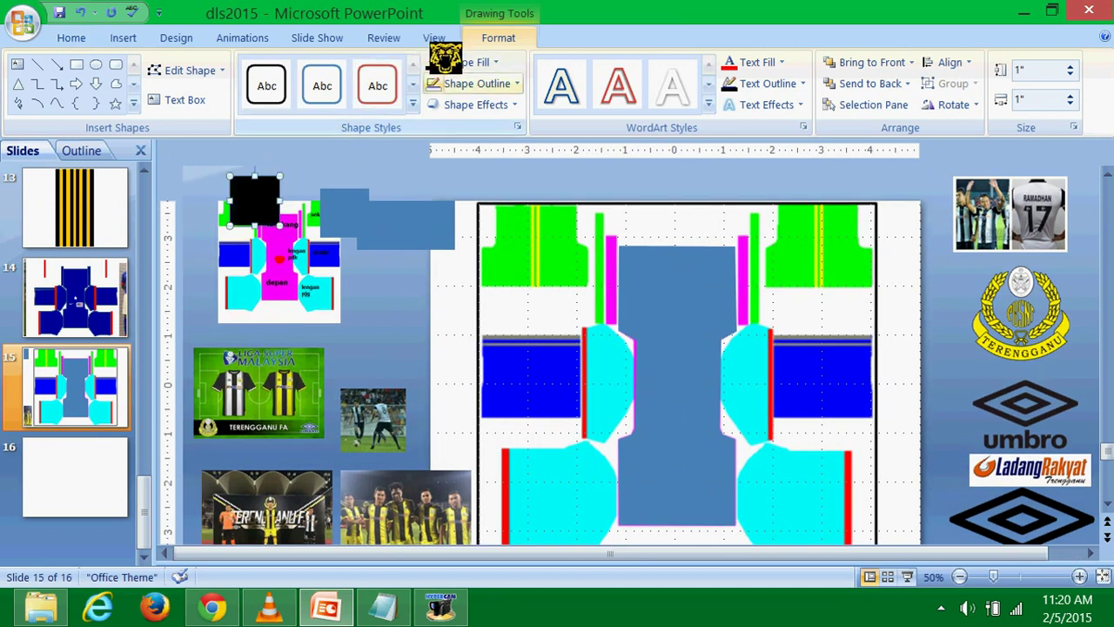
left_click(407, 312)
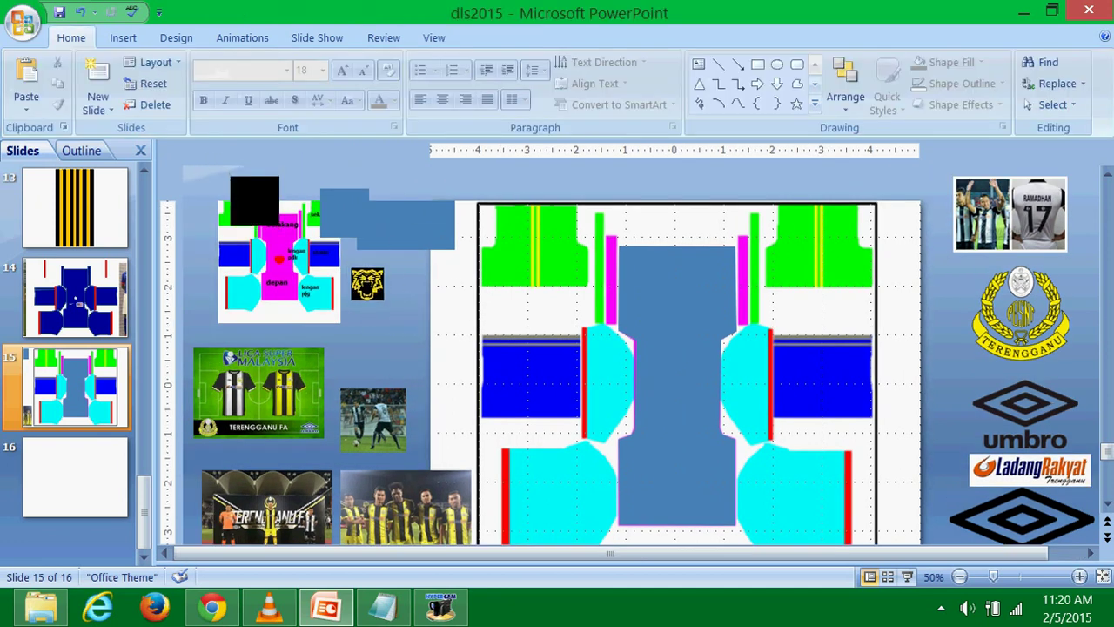
Fill another spare square black and the square beside it white.
left_click(357, 211)
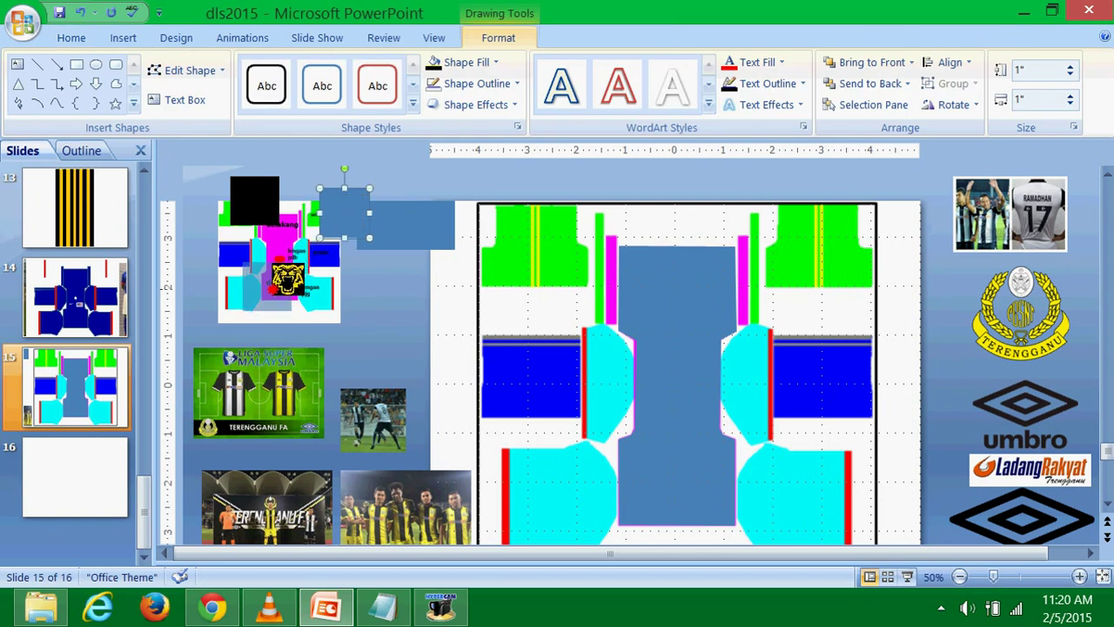
left_click_drag(344, 212, 268, 285)
left_click(381, 225)
left_click(439, 62)
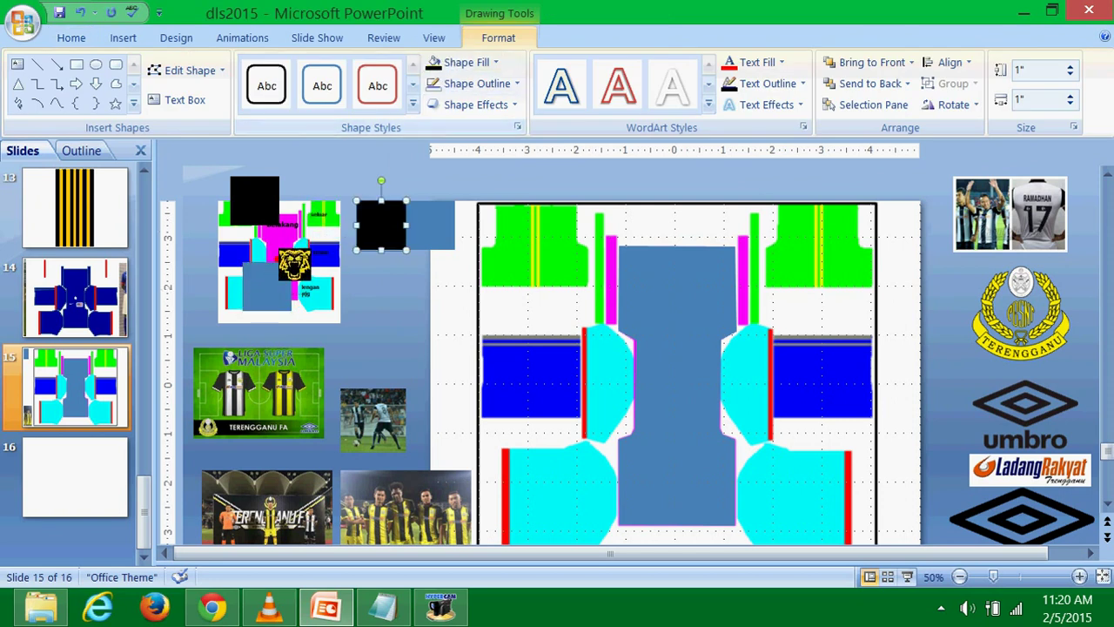
left_click(440, 217)
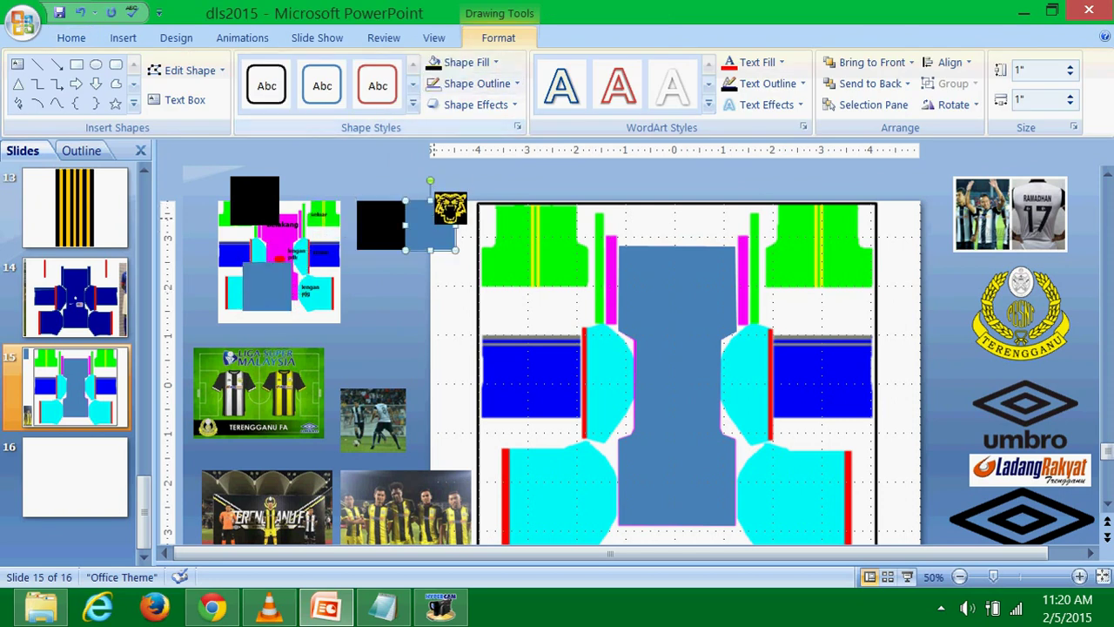
left_click(451, 67)
left_click(437, 102)
Move the kit preview's blue square off the preview and fill it grey.
left_click(287, 272)
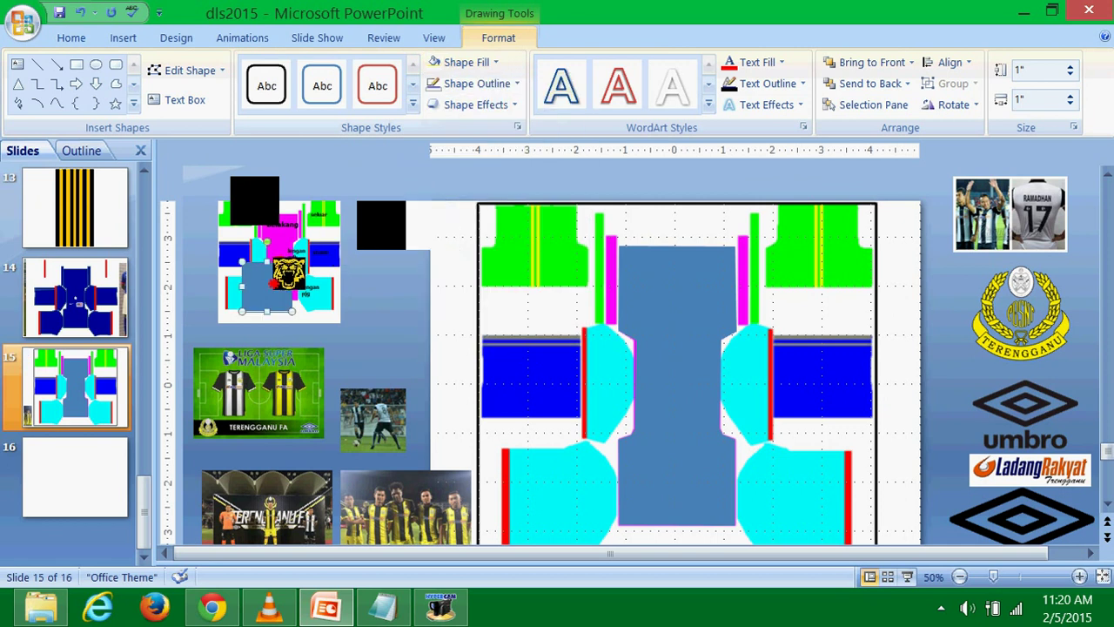
left_click_drag(287, 272, 369, 342)
left_click(467, 63)
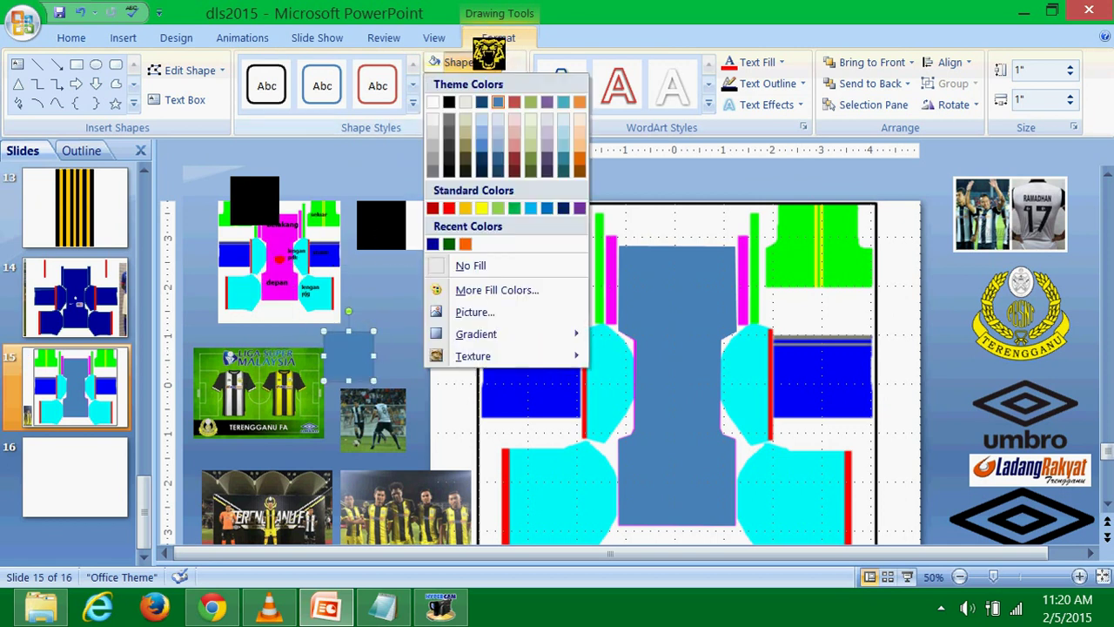
left_click(435, 170)
key("Escape")
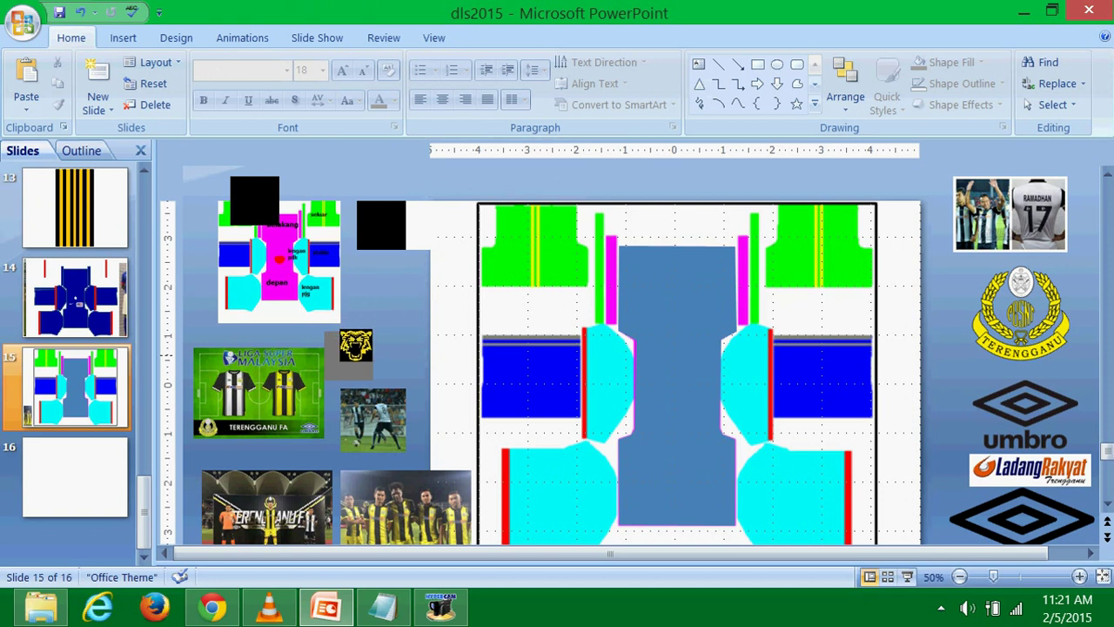
left_click_drag(356, 370, 279, 364)
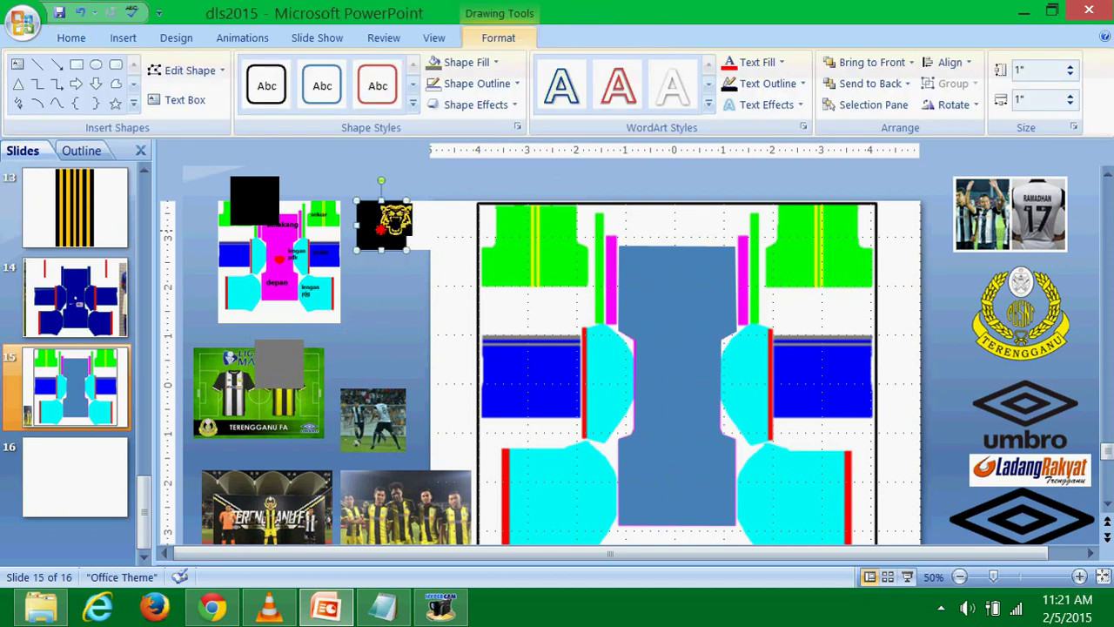
left_click_drag(381, 226, 379, 225)
key("Escape")
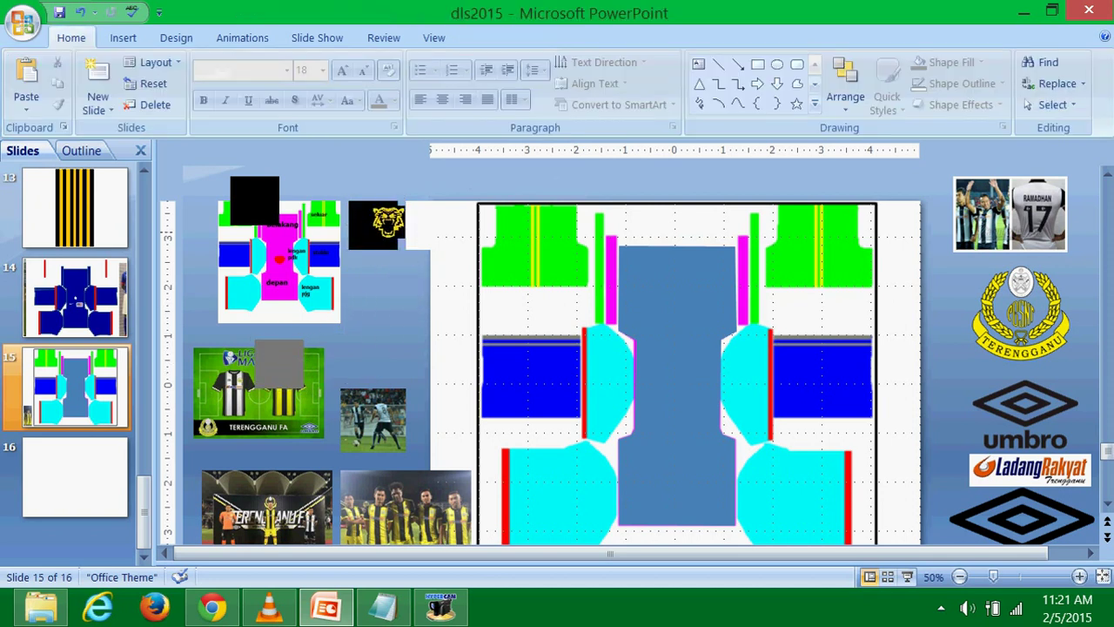
left_click(366, 218)
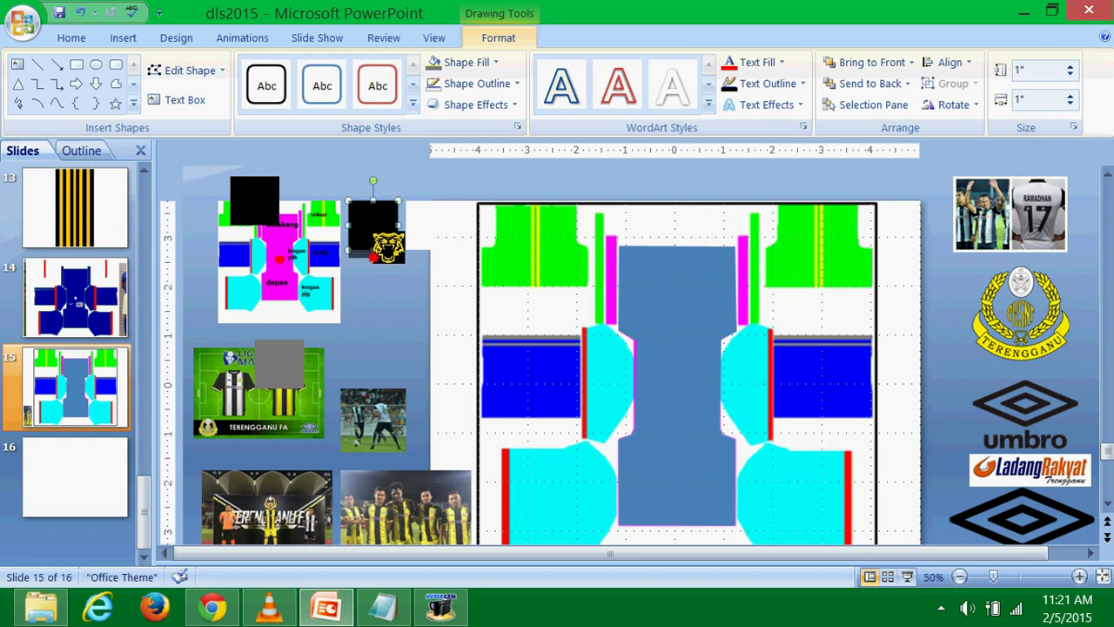
Stretch the black square into a tall 5.92-inch bar beside the kit's left edge.
left_click_drag(373, 253, 373, 388)
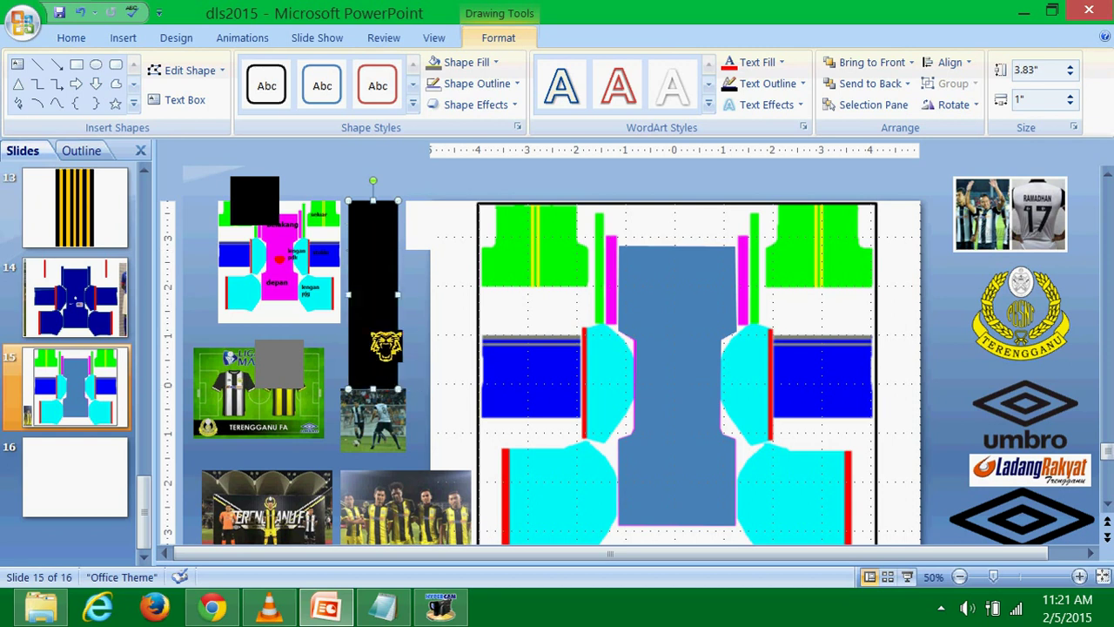
left_click_drag(374, 296, 597, 338)
left_click_drag(592, 430, 597, 531)
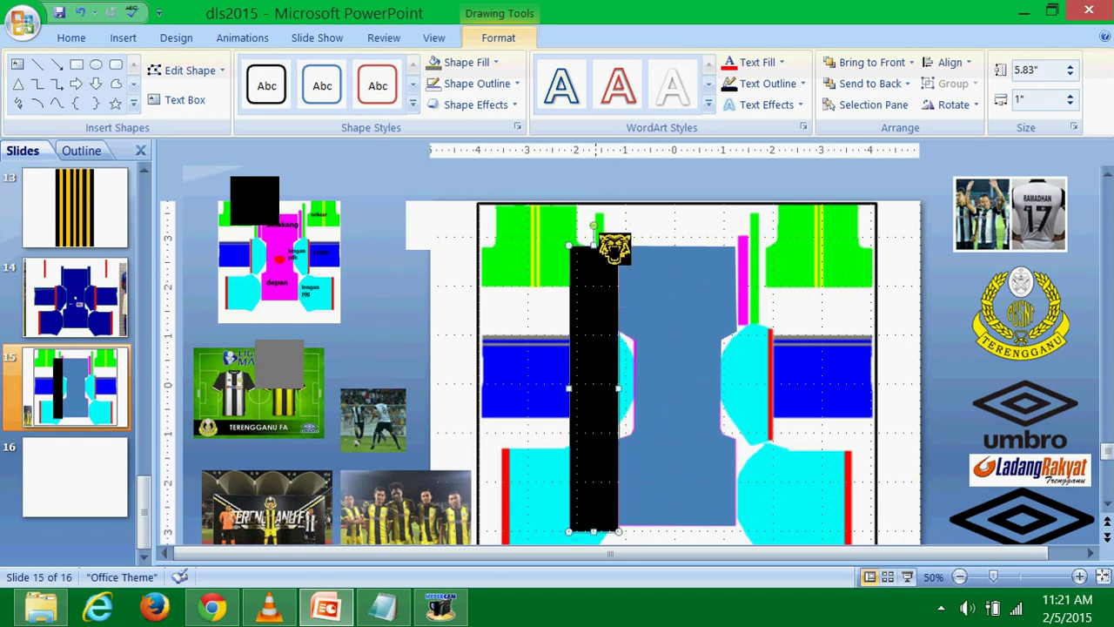
left_click_drag(594, 246, 594, 243)
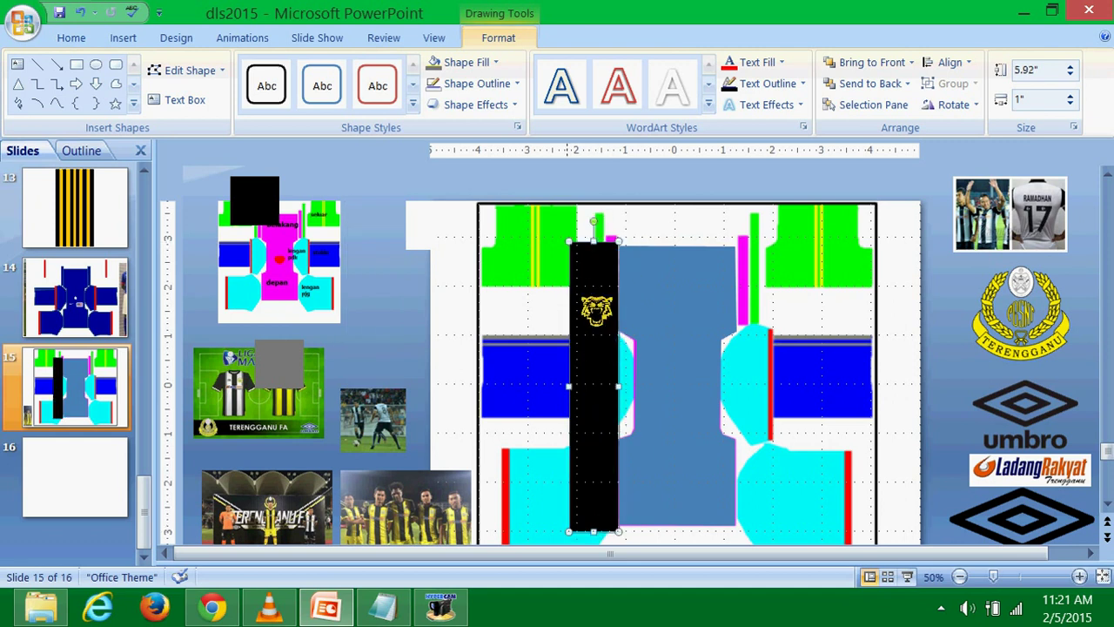
mouse_move(583, 329)
left_mouse_down()
mouse_move(444, 286)
mouse_move(363, 287)
left_mouse_up()
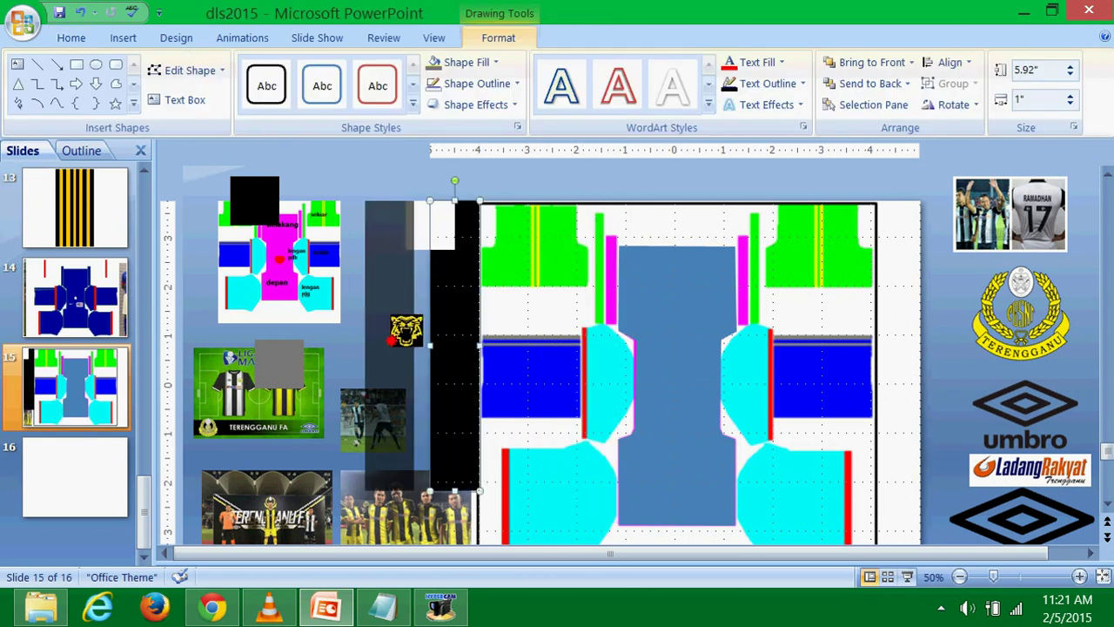
mouse_move(390, 326)
left_mouse_down()
mouse_move(425, 356)
mouse_move(391, 319)
mouse_move(407, 340)
mouse_move(367, 335)
left_mouse_up()
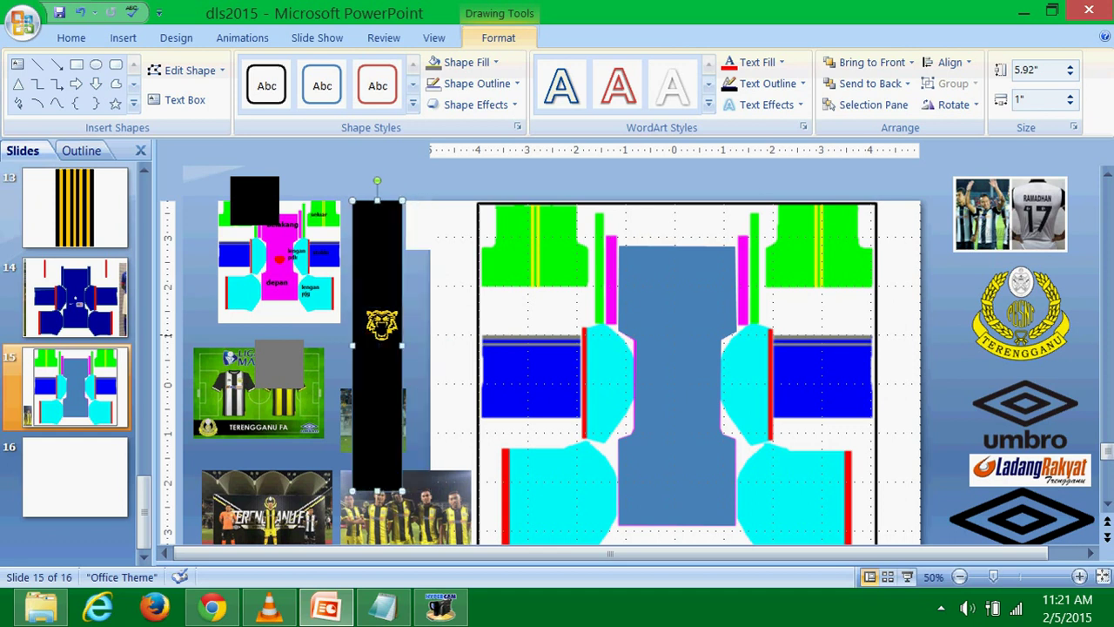
left_click_drag(394, 271, 418, 228)
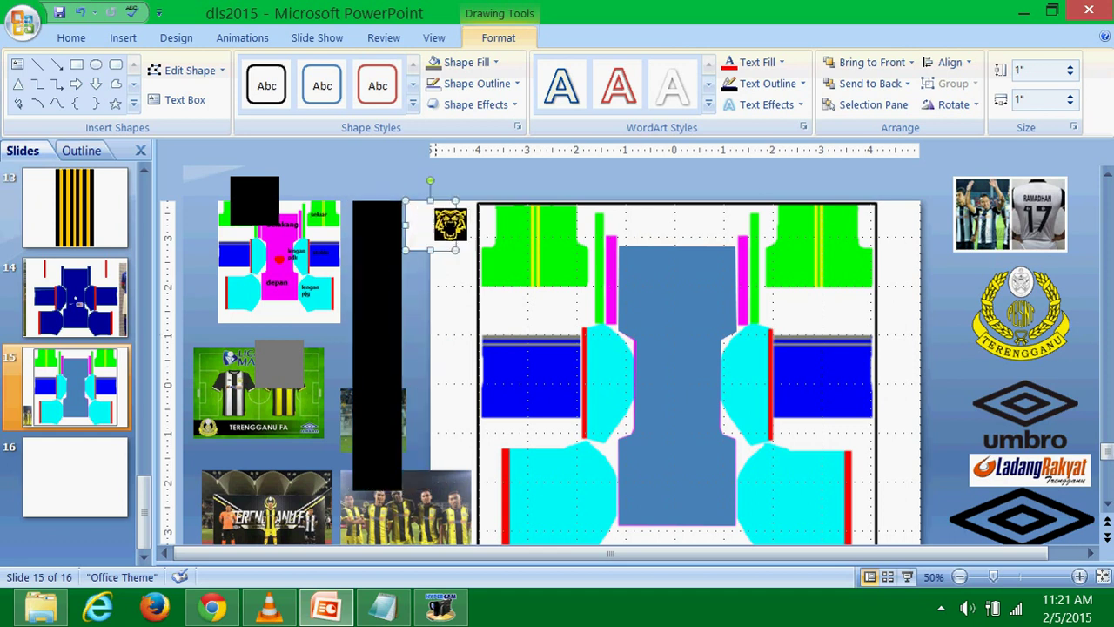
Stretch the white and grey squares into tall bars and place the white bar beside the black one.
mouse_move(441, 227)
left_mouse_down()
mouse_move(399, 175)
mouse_move(441, 230)
mouse_move(462, 478)
left_mouse_up()
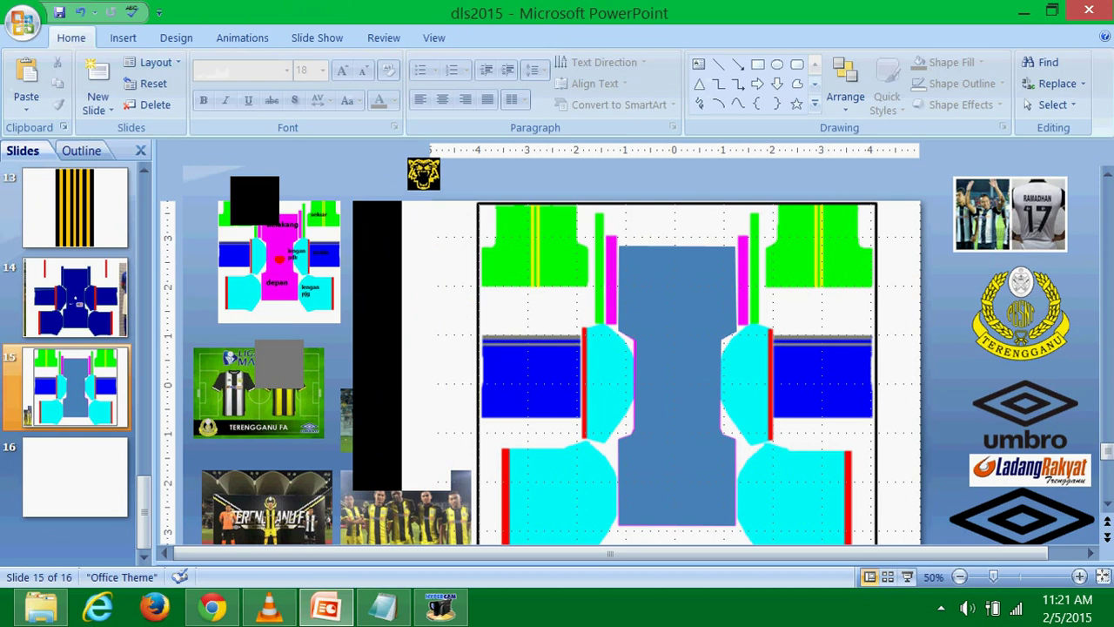
mouse_move(462, 477)
left_mouse_down()
mouse_move(315, 293)
mouse_move(340, 220)
mouse_move(354, 488)
left_mouse_up()
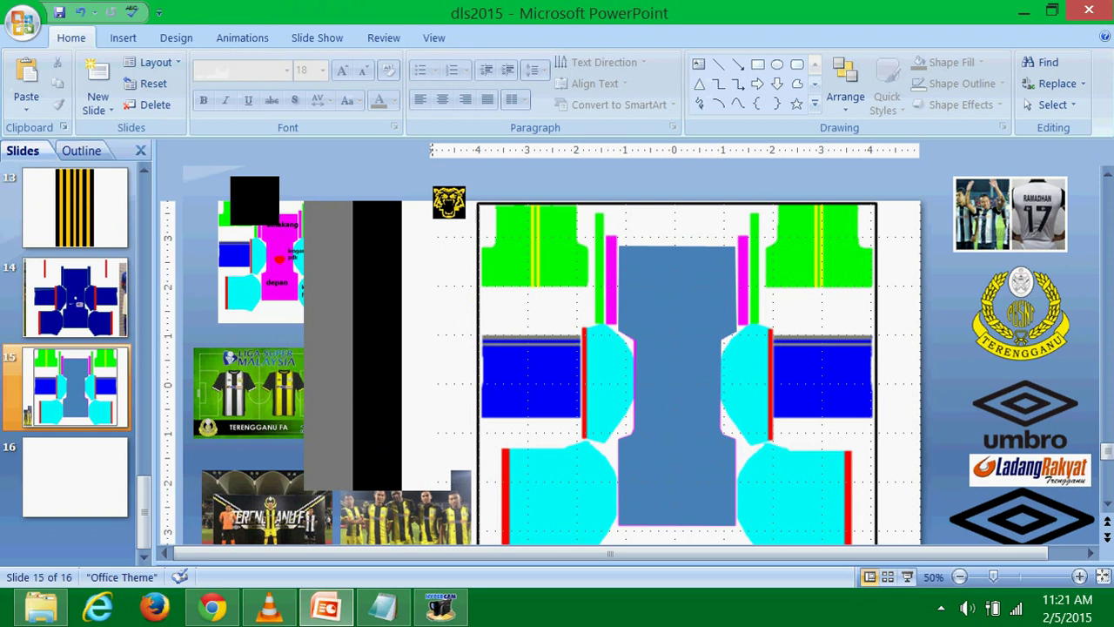
left_click(426, 202)
left_click_drag(376, 169, 354, 216)
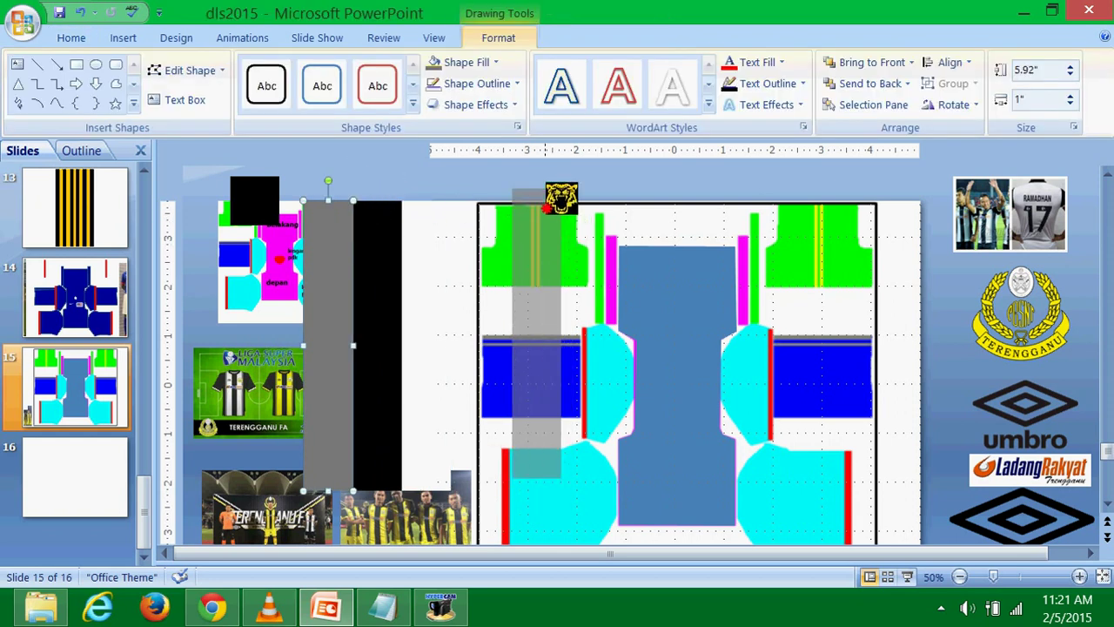
left_click_drag(328, 348, 558, 324)
left_click(427, 261)
left_click_drag(427, 261, 327, 261)
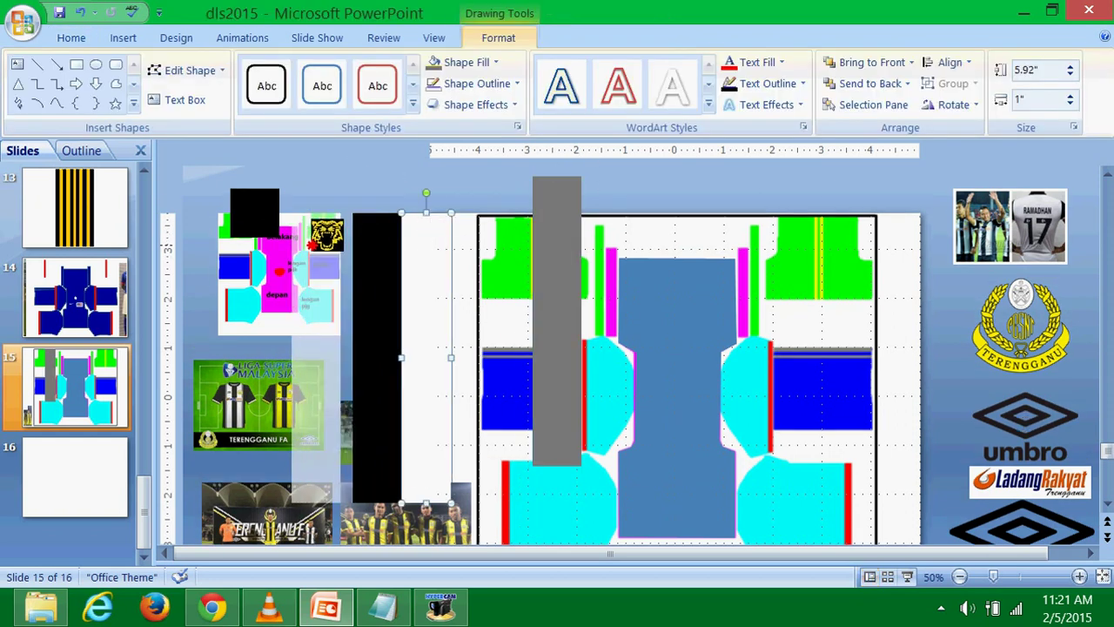
mouse_move(378, 184)
left_mouse_down()
mouse_move(440, 239)
mouse_move(452, 225)
mouse_move(411, 227)
mouse_move(564, 226)
mouse_move(503, 258)
left_mouse_up()
left_click(376, 348)
key("ctrl+z")
key("ctrl+z")
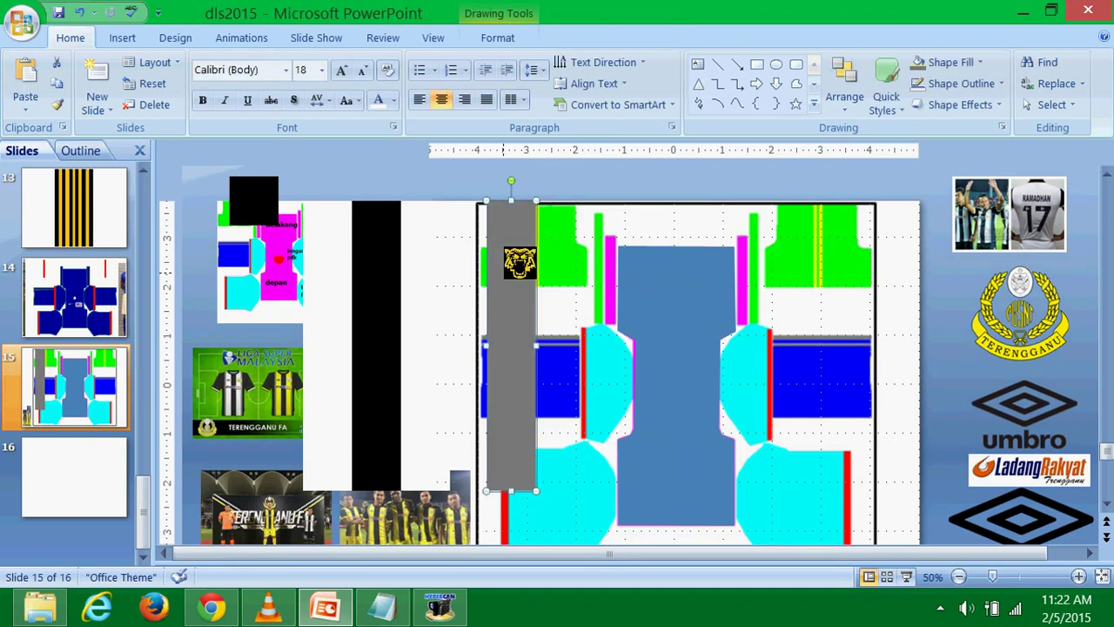
Butt the grey bar against the white bar and raise the white, black, white stripes slightly.
left_click(443, 228)
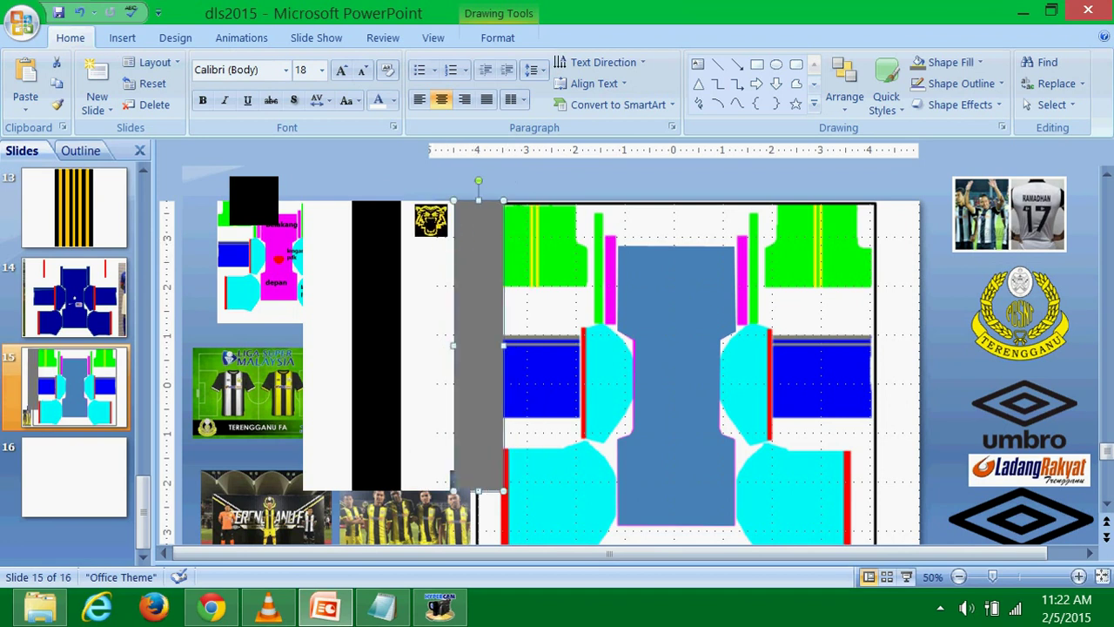
left_click_drag(522, 247, 351, 214)
left_click(376, 218, "shift")
left_click(442, 226, "shift")
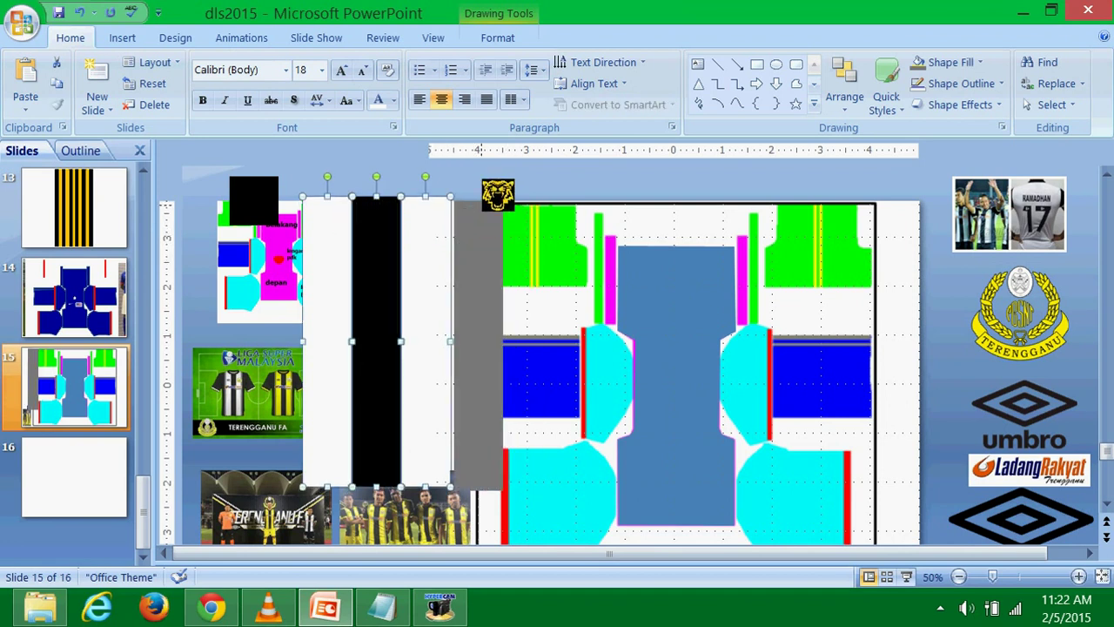
left_click(481, 176)
left_click(346, 214)
left_click(374, 218, "shift")
left_click(425, 231, "shift")
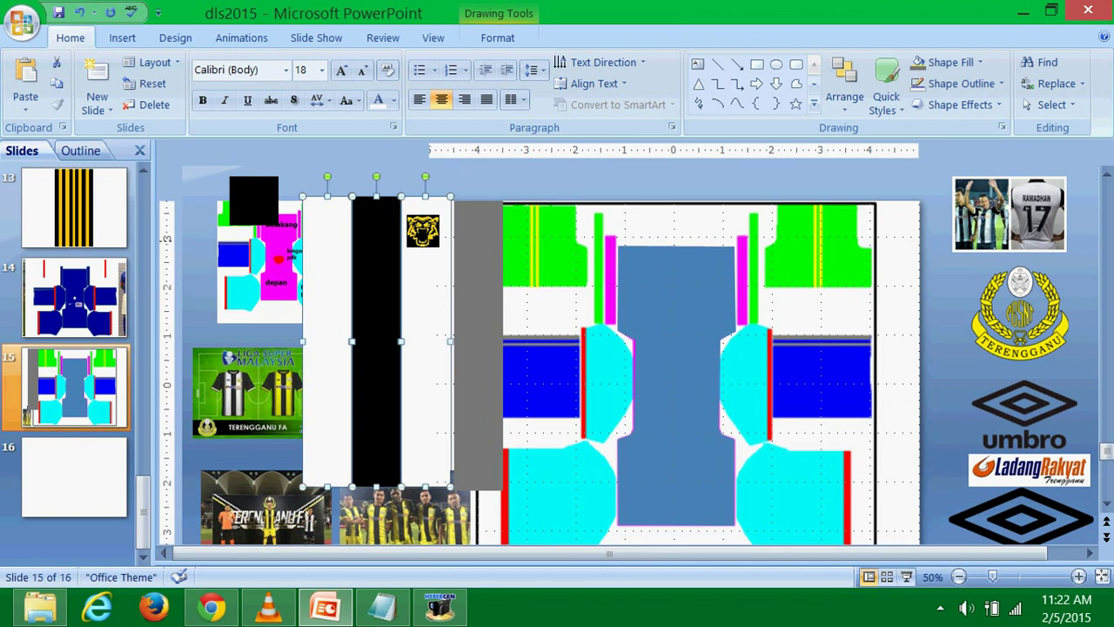
left_click_drag(433, 249, 426, 232)
left_click(483, 166)
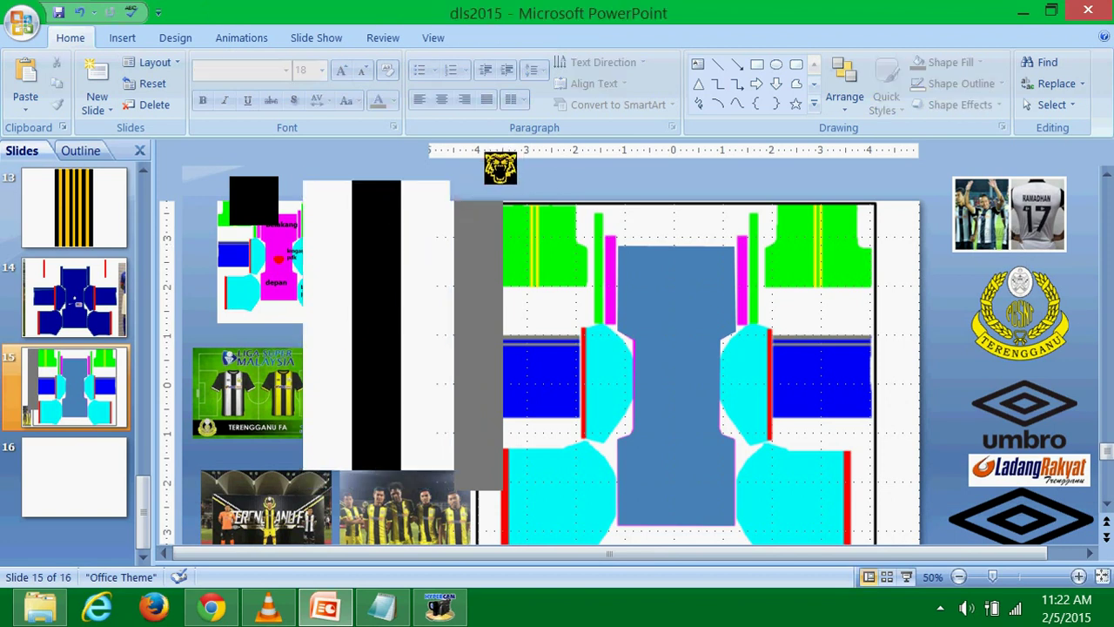
Raise the grey bar level with the stripes and copy it to their left side.
left_click(270, 185)
left_click(486, 161)
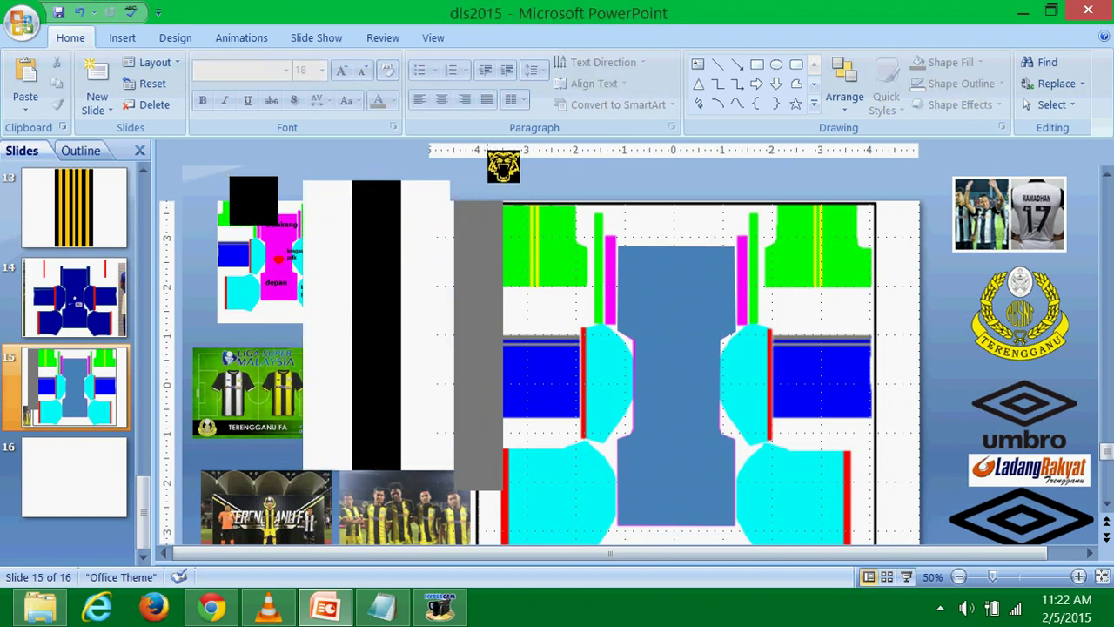
left_click(480, 211)
left_click_drag(480, 211, 481, 195)
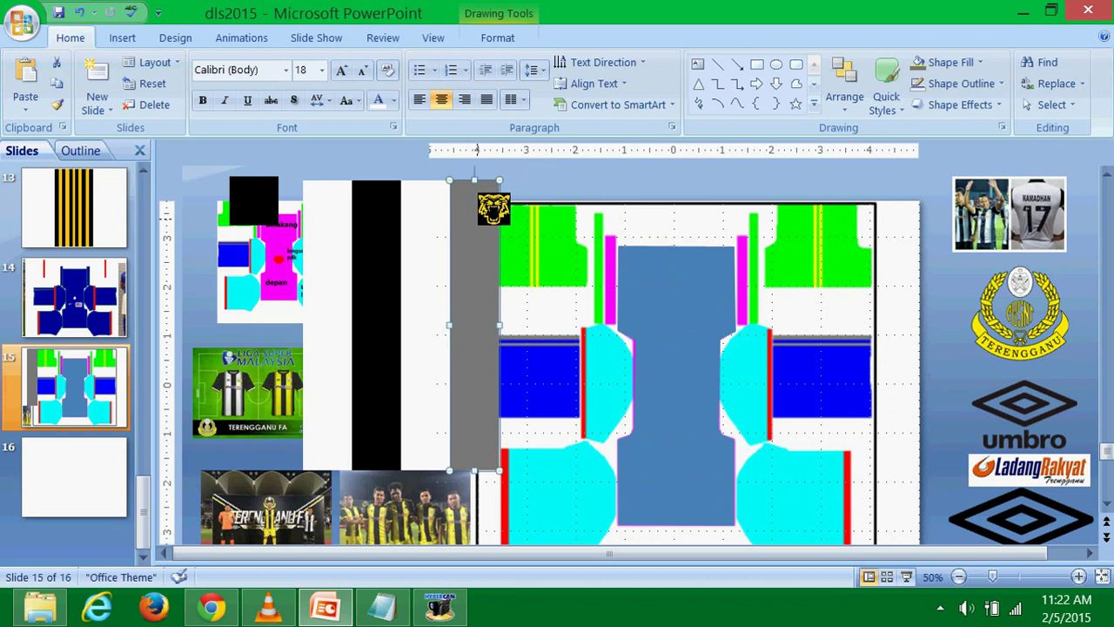
left_click_drag(488, 291, 296, 285)
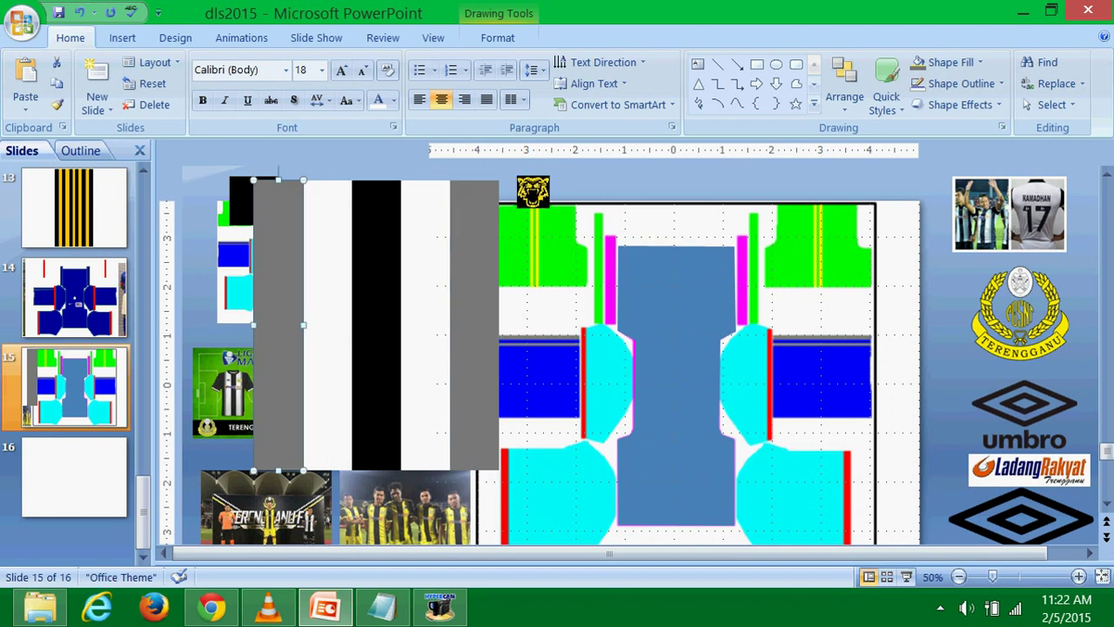
Resize the right and left grey strips so they sit flush against the stripes.
left_click(537, 172)
left_click_drag(537, 171, 470, 198)
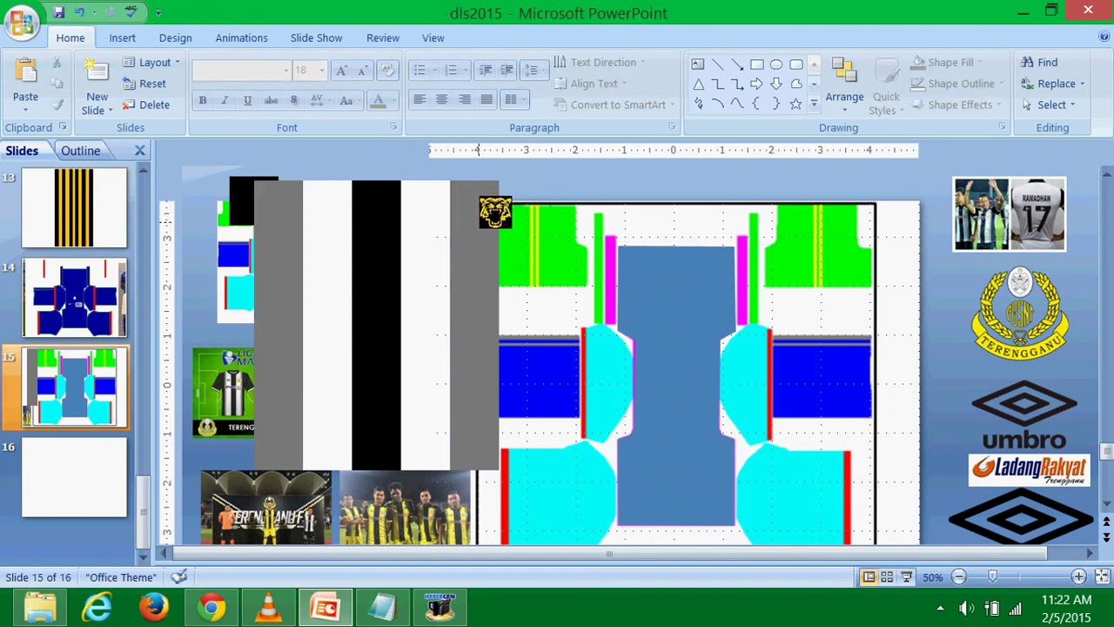
left_click(492, 213)
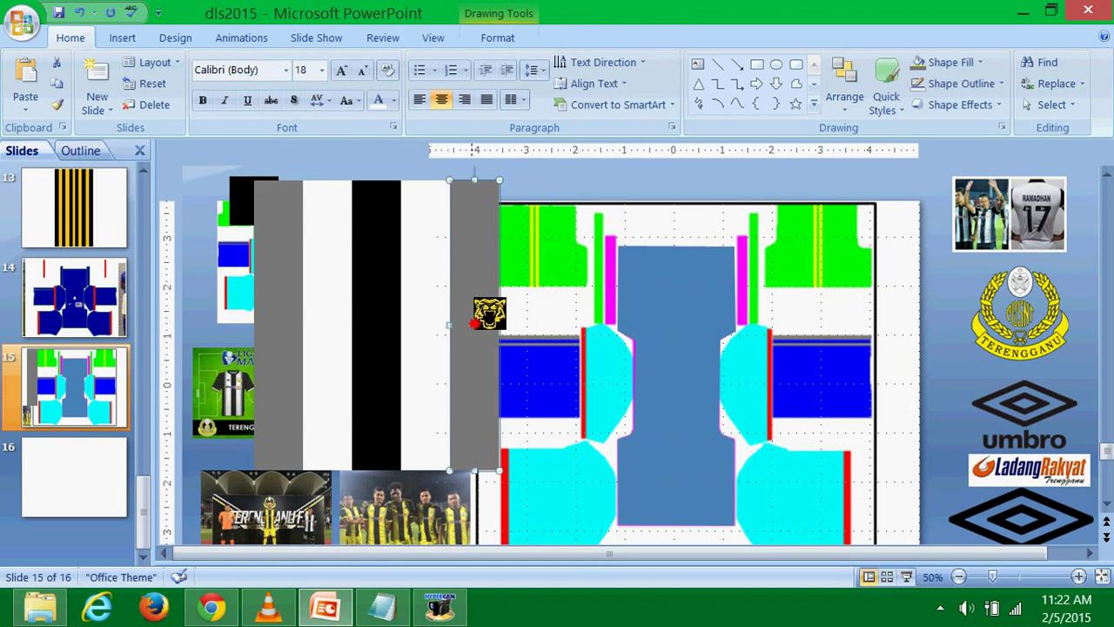
left_click_drag(471, 324, 471, 324)
left_click(507, 186)
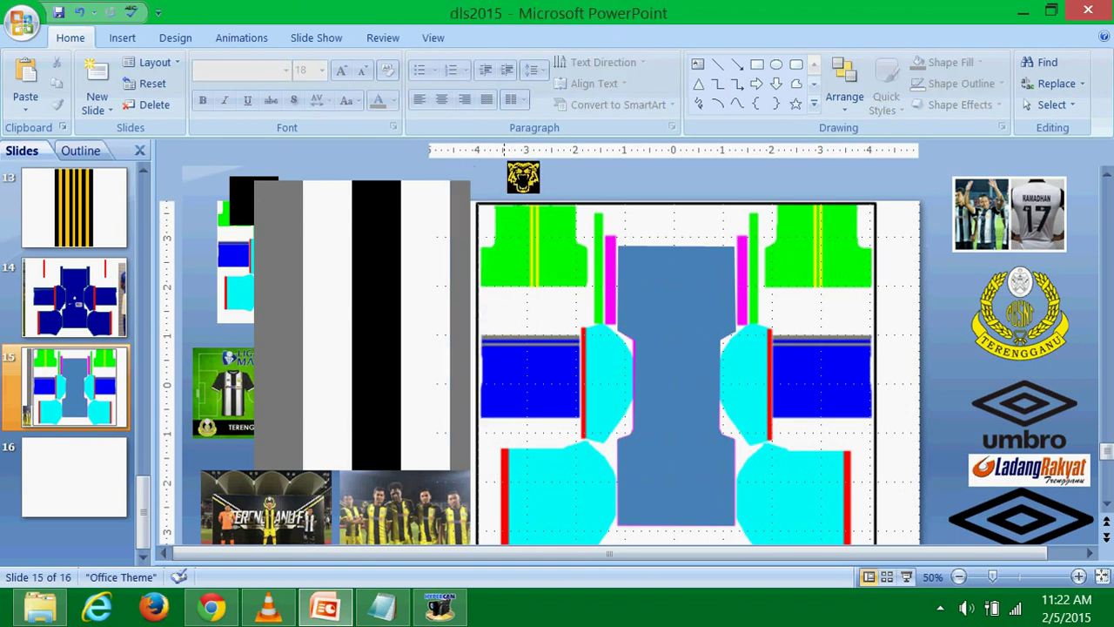
left_click(289, 227)
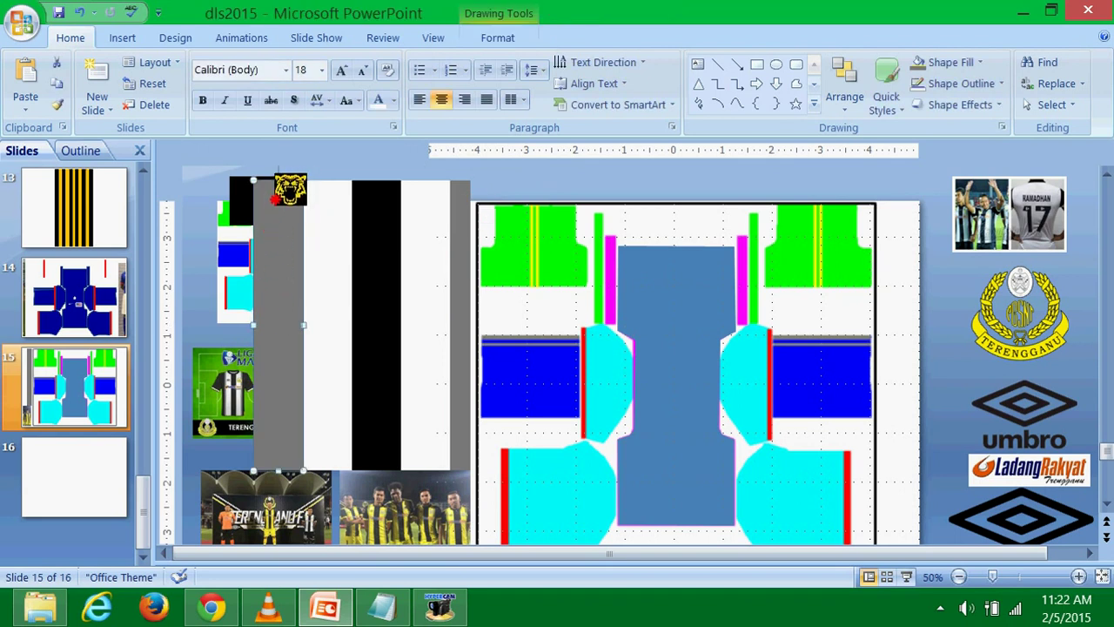
left_click_drag(277, 178, 279, 178)
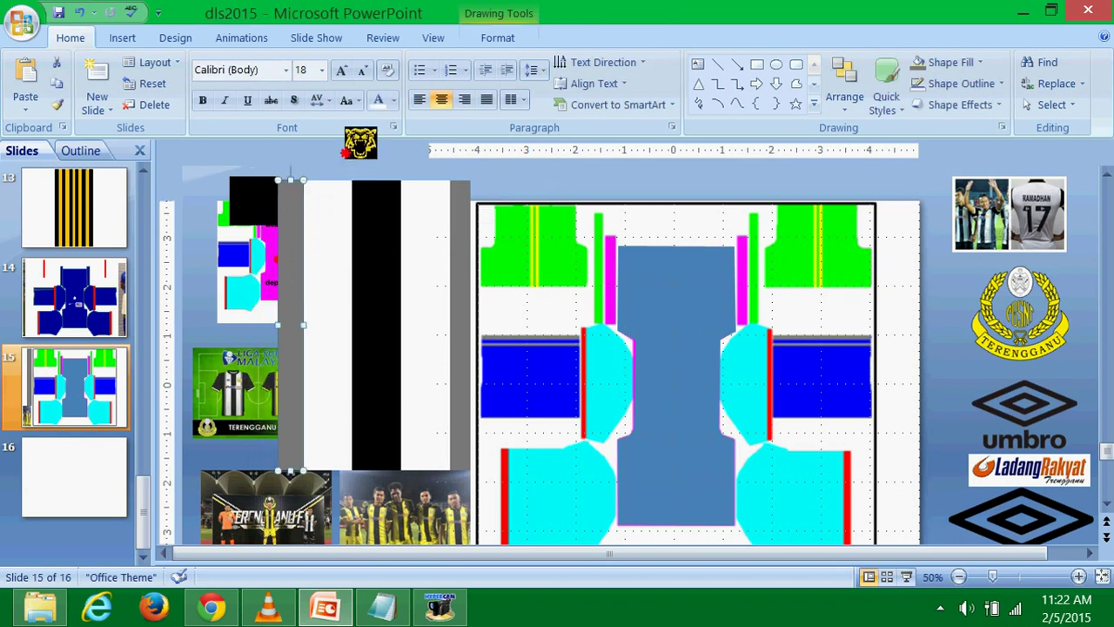
left_click(492, 196)
left_click(462, 197)
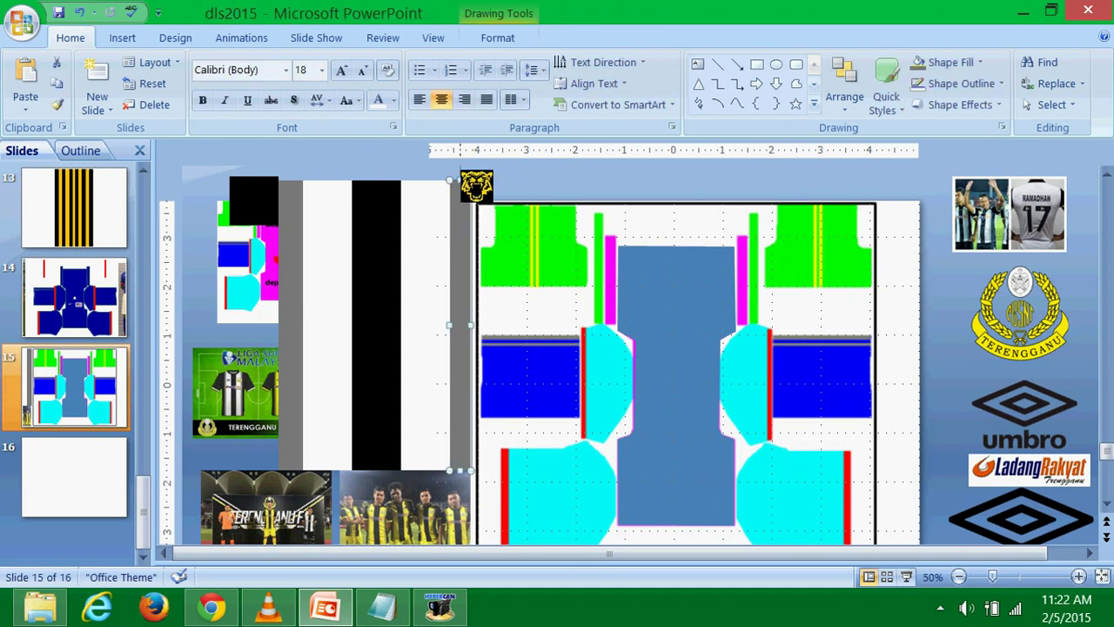
left_click_drag(470, 324, 475, 325)
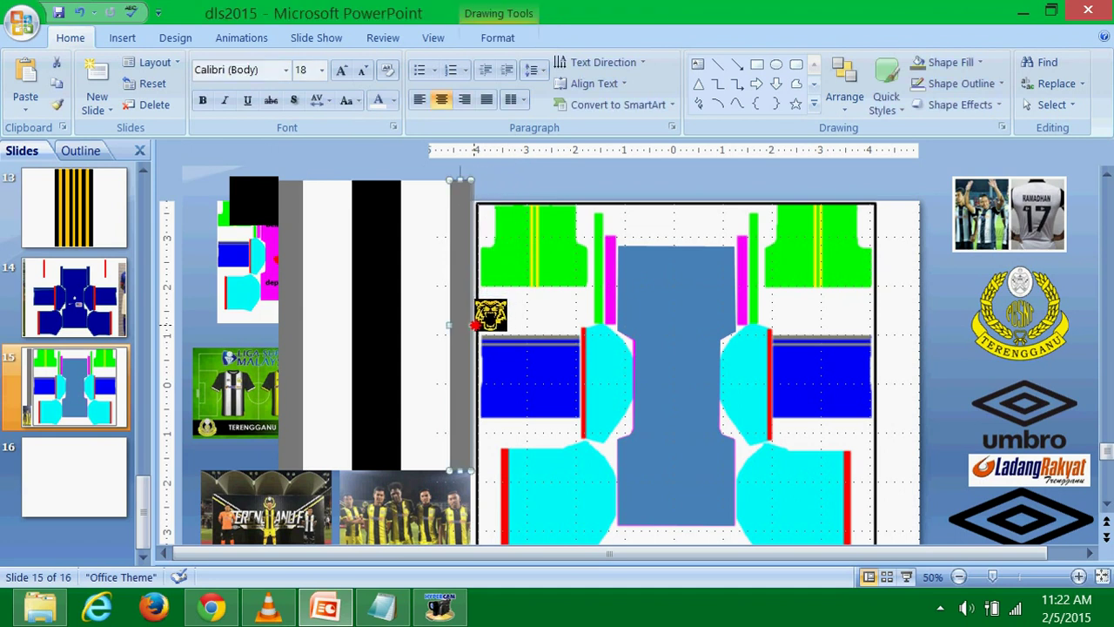
Move the small black square to the left and select all the stripe pieces.
left_click(540, 170)
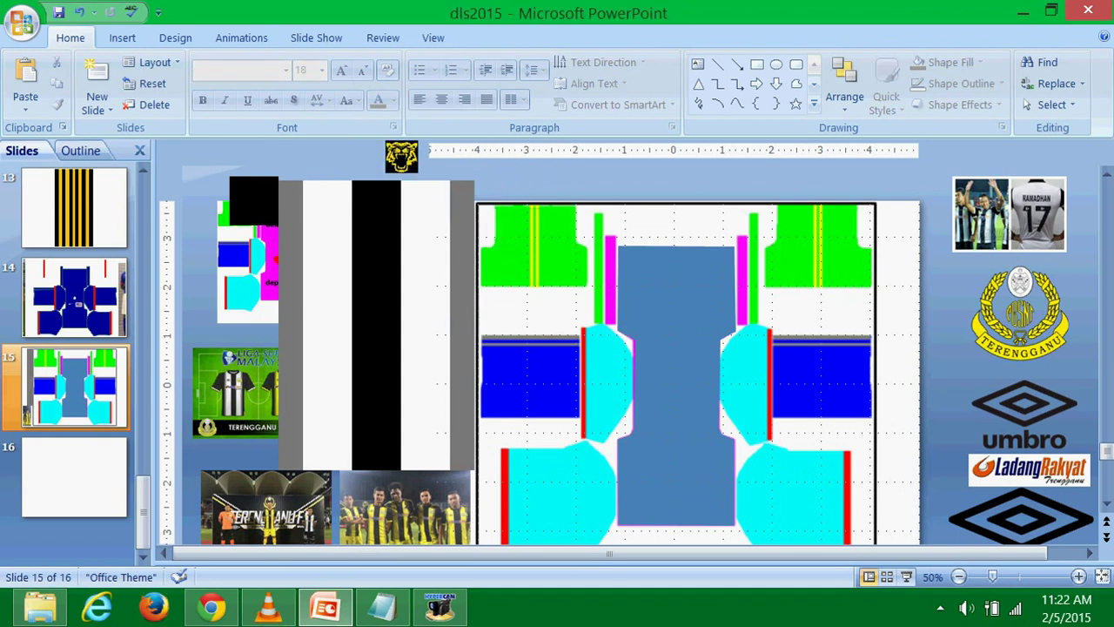
left_click(264, 183)
left_click_drag(264, 183, 227, 184)
left_click(524, 180)
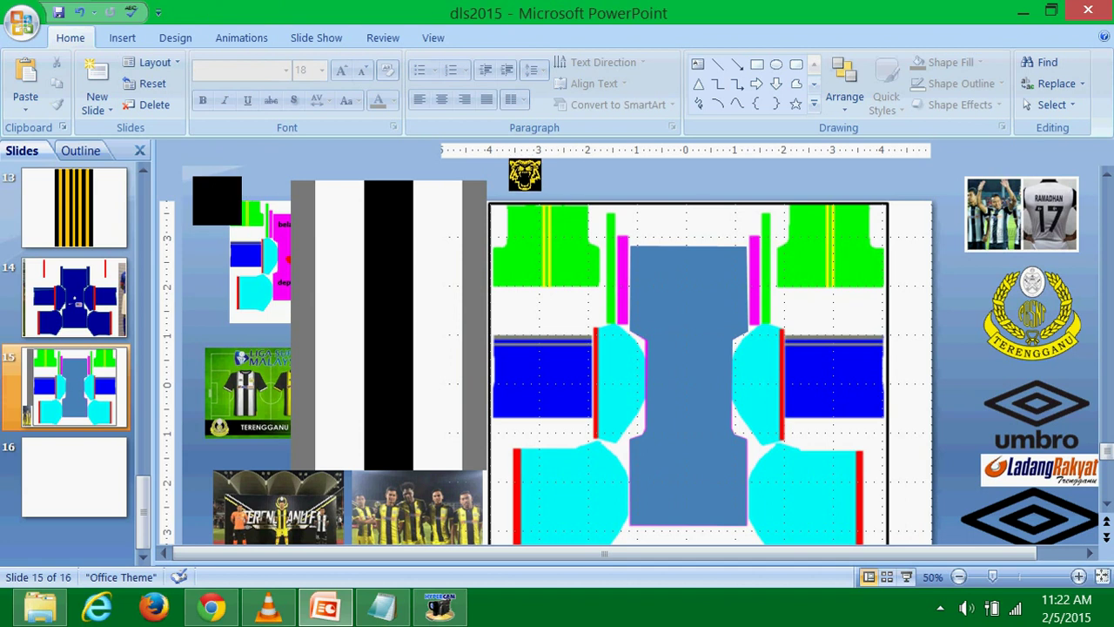
left_click(471, 200)
left_click_drag(488, 187, 318, 185)
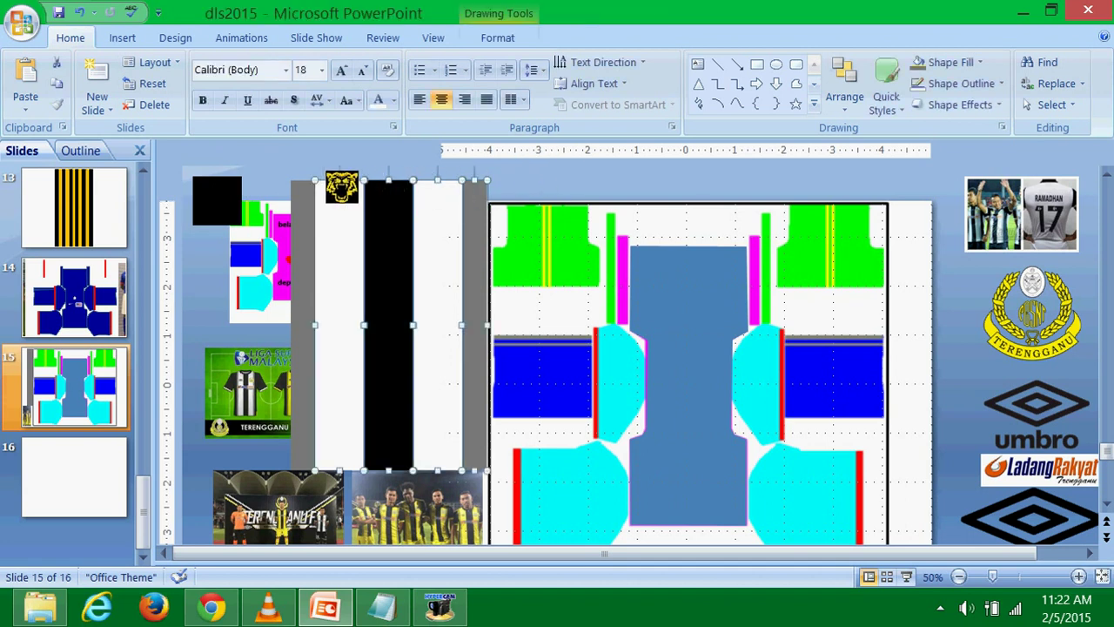
Group the selected stripe pieces into one object.
right_click(326, 206)
mouse_move(409, 288)
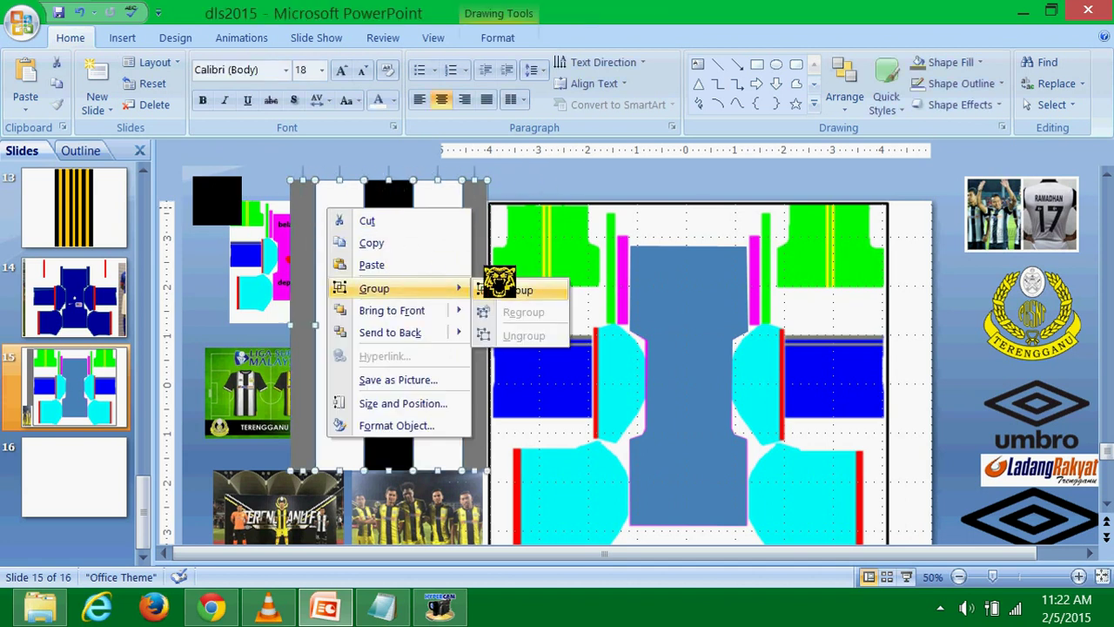
left_click(514, 290)
Save the grouped panel as PNG 'Picture1' in kits terengganu, deleting the old Picture files.
right_click(405, 233)
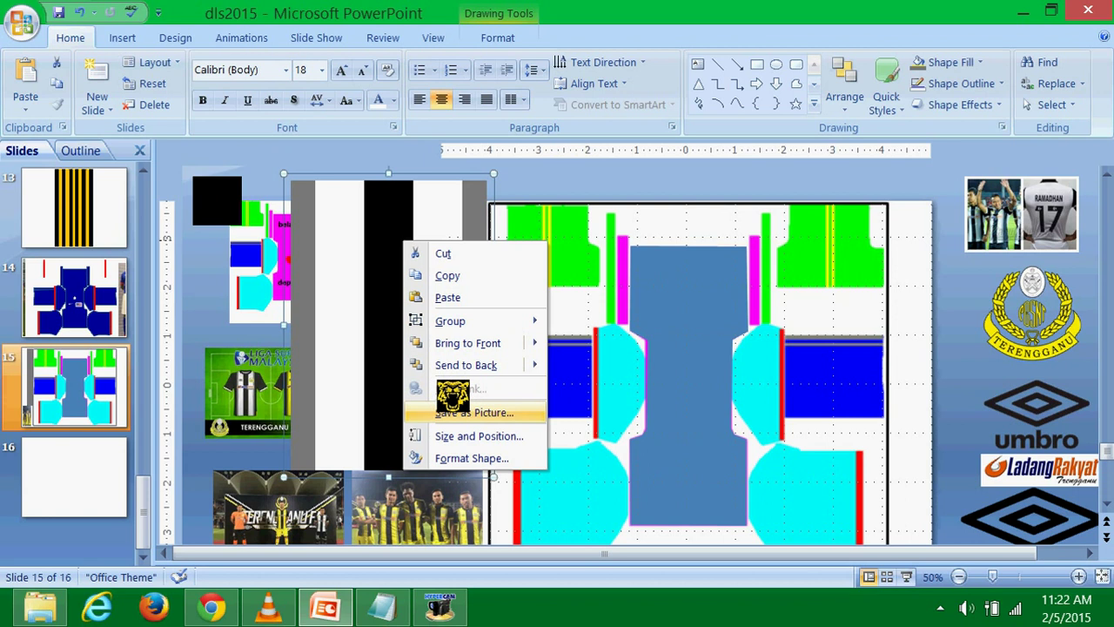
left_click(453, 409)
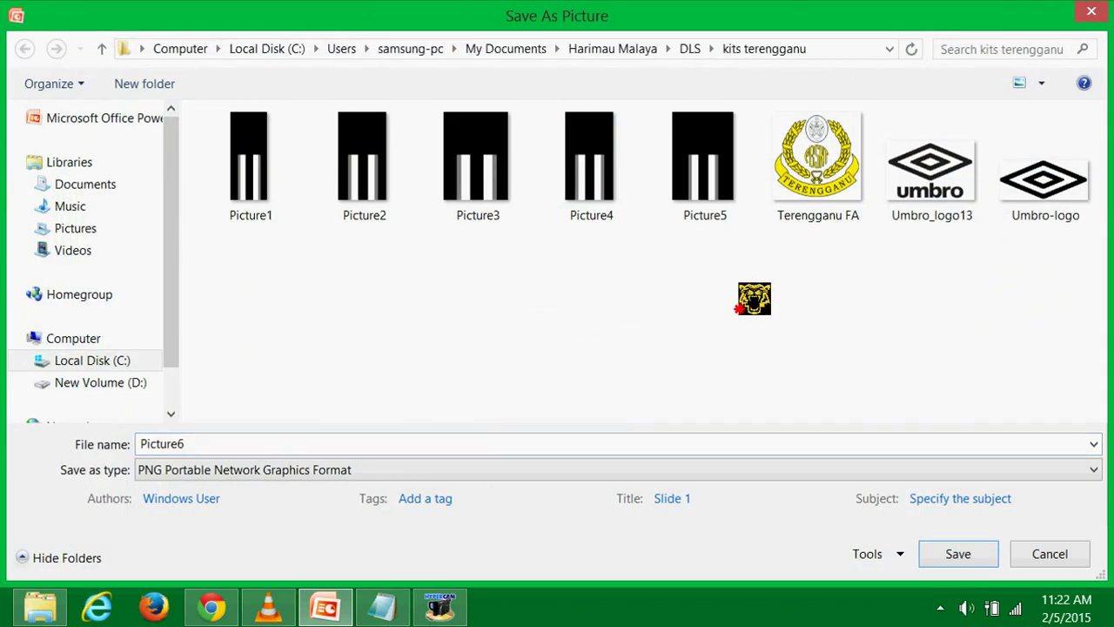
left_click(277, 155)
key("Delete")
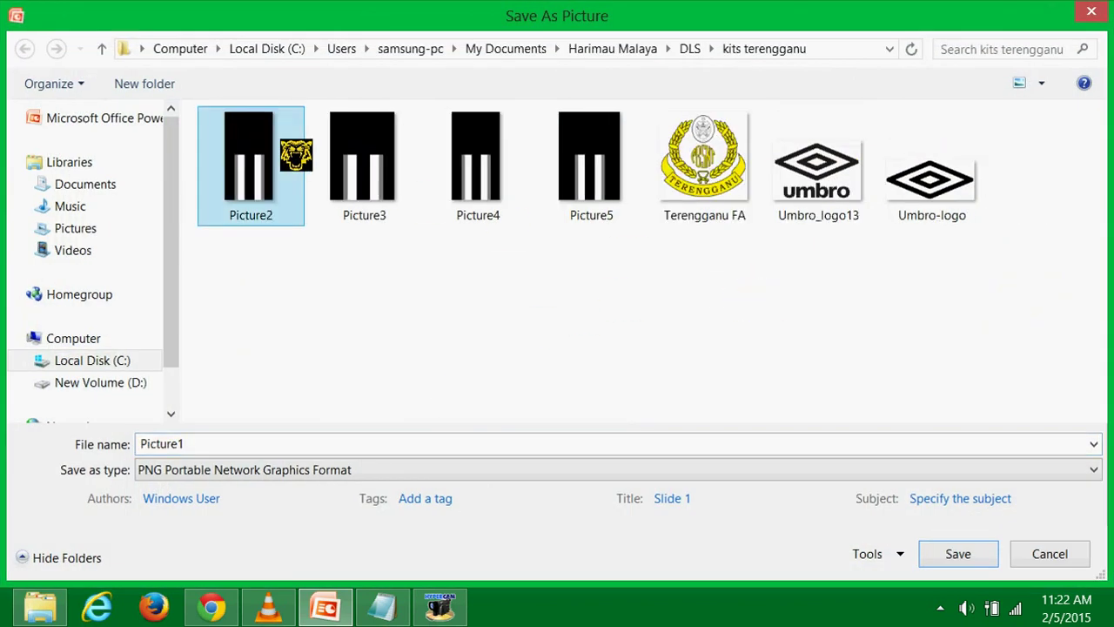
key("Delete")
key("Delete")
key("Delete")
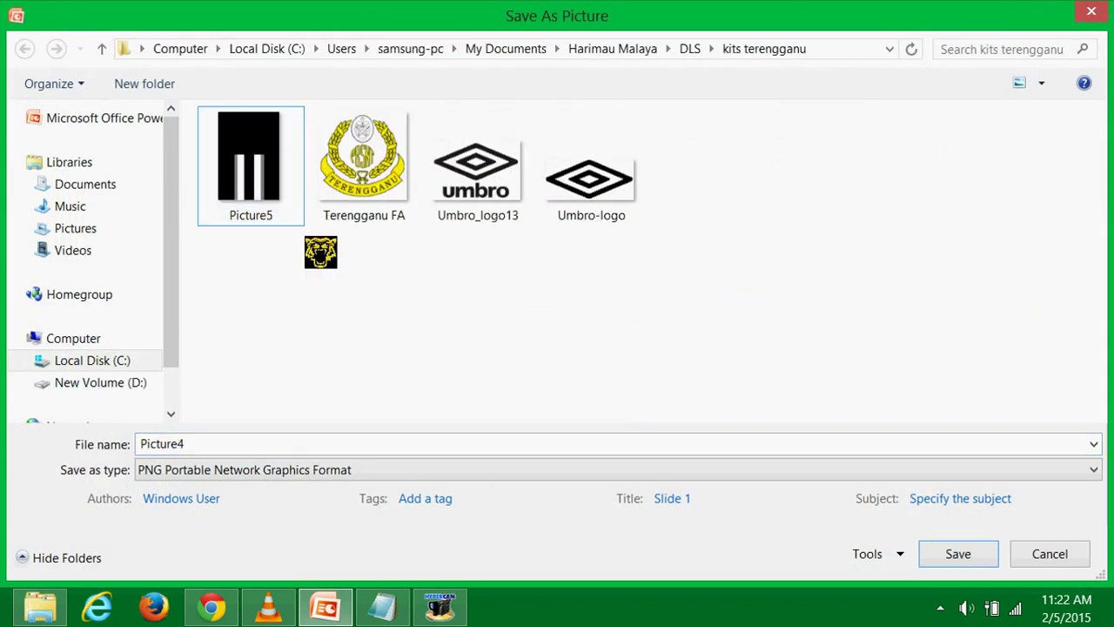
key("Delete")
left_click(301, 442)
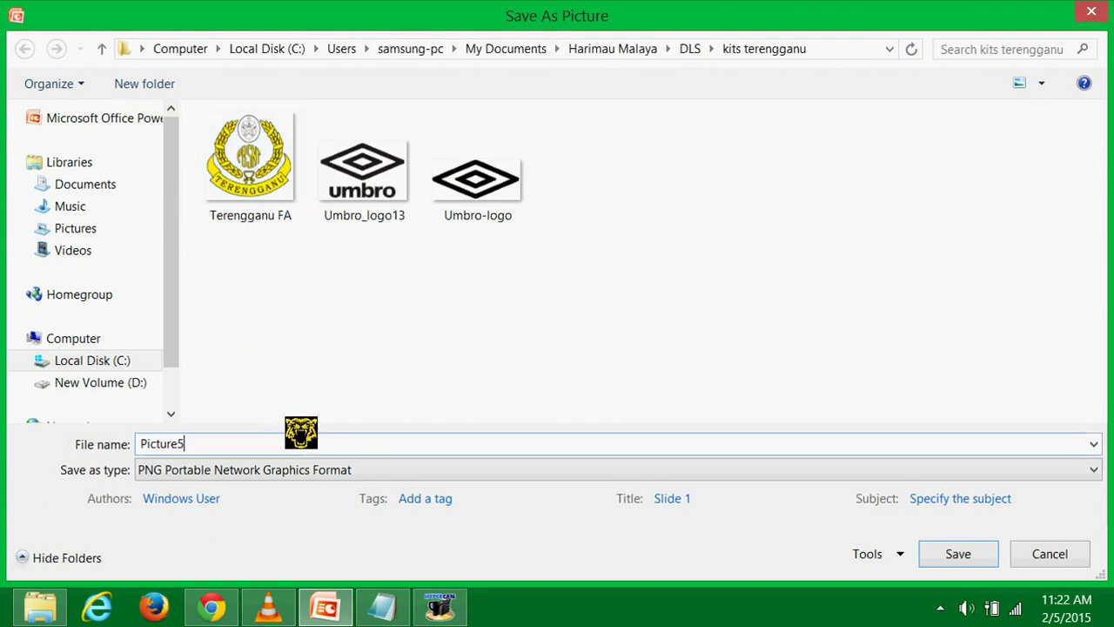
type("1")
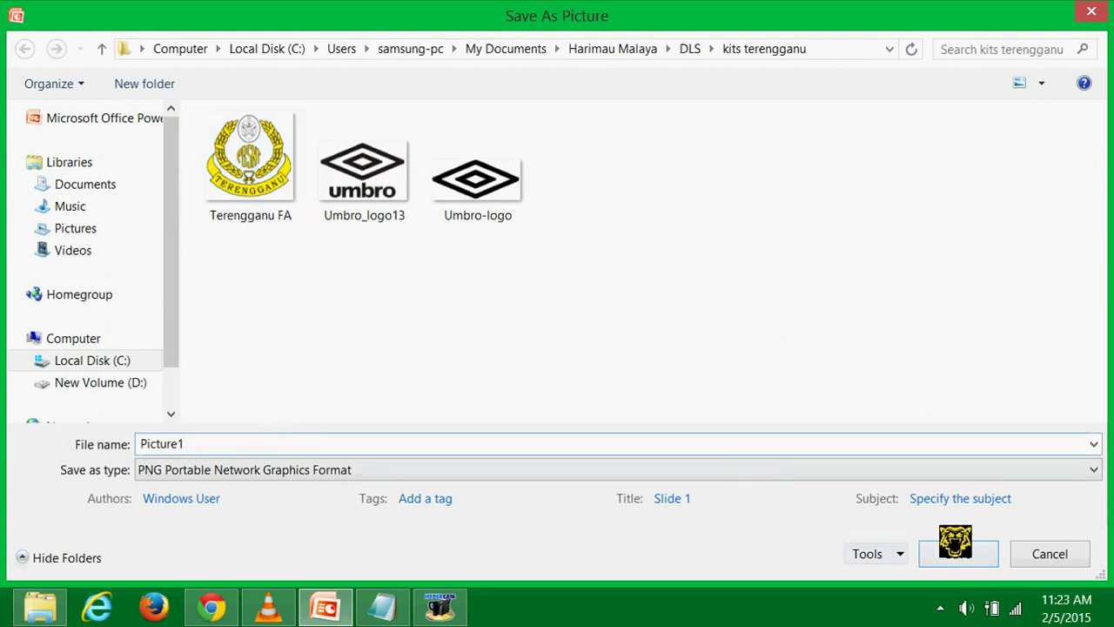
left_click(957, 546)
Cut the striped panel from slide 15 and paste it centred on slide 16.
left_click_drag(573, 193, 453, 208)
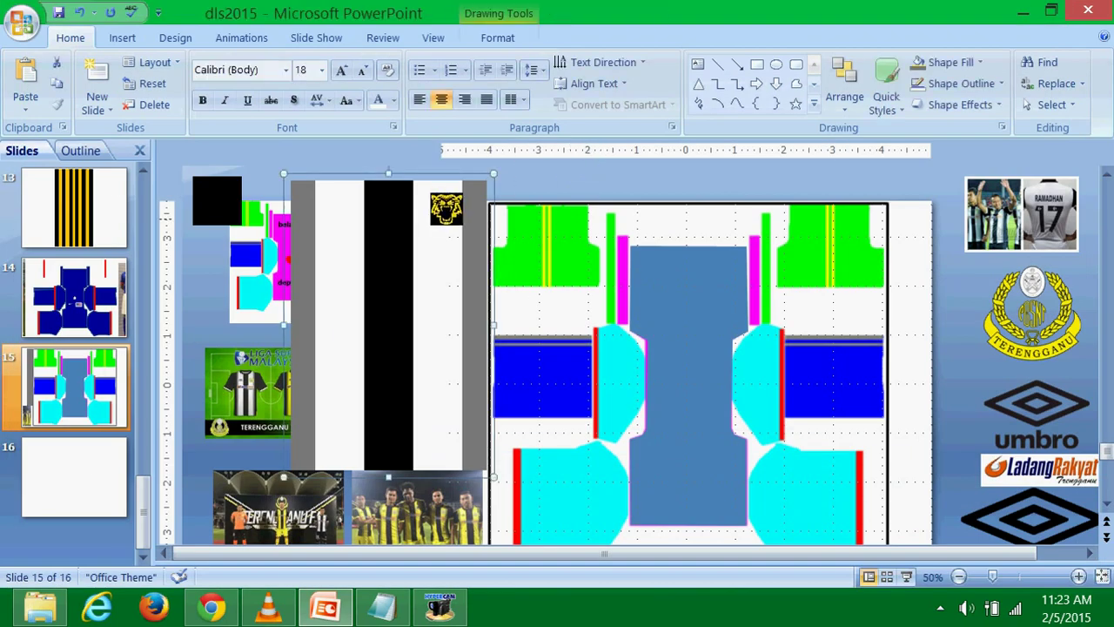
right_click(435, 224)
left_click(455, 230)
scroll(353, 414, "down", 2)
right_click(379, 294)
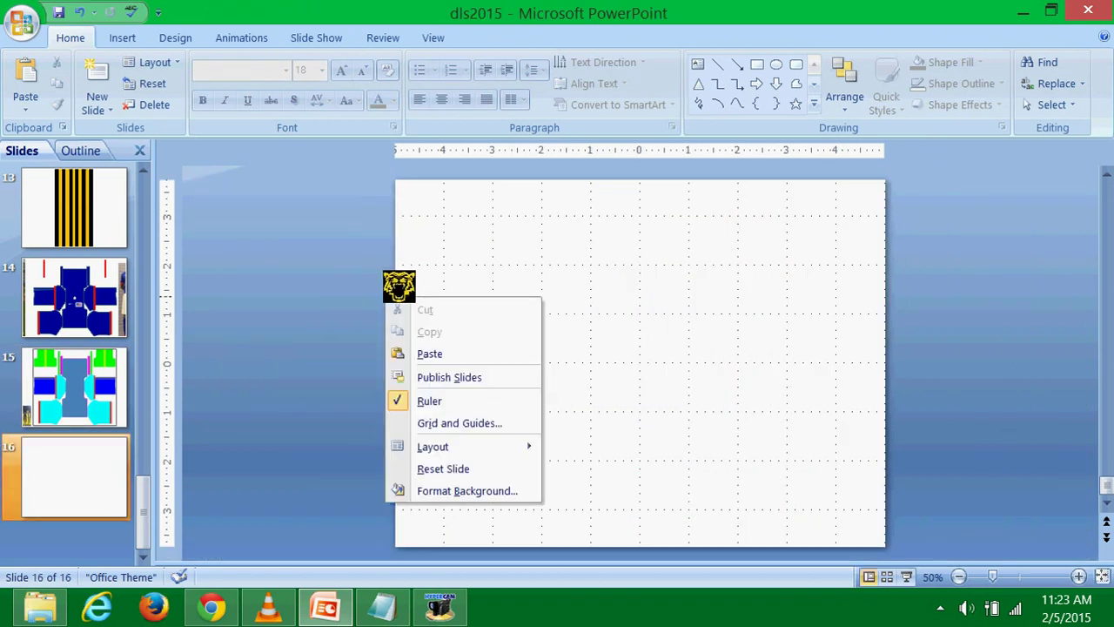
left_click(413, 353)
left_click_drag(350, 307, 411, 334)
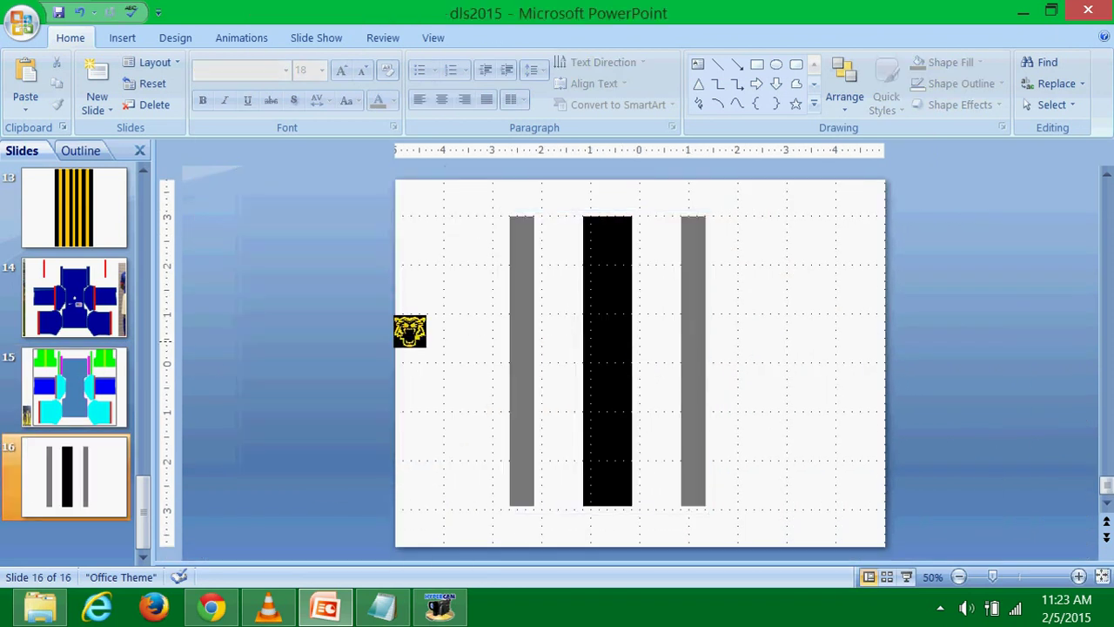
Back on slide 15, picture-fill the blue centre body panel with Picture1.
left_click(122, 374)
left_click_drag(351, 228, 202, 184)
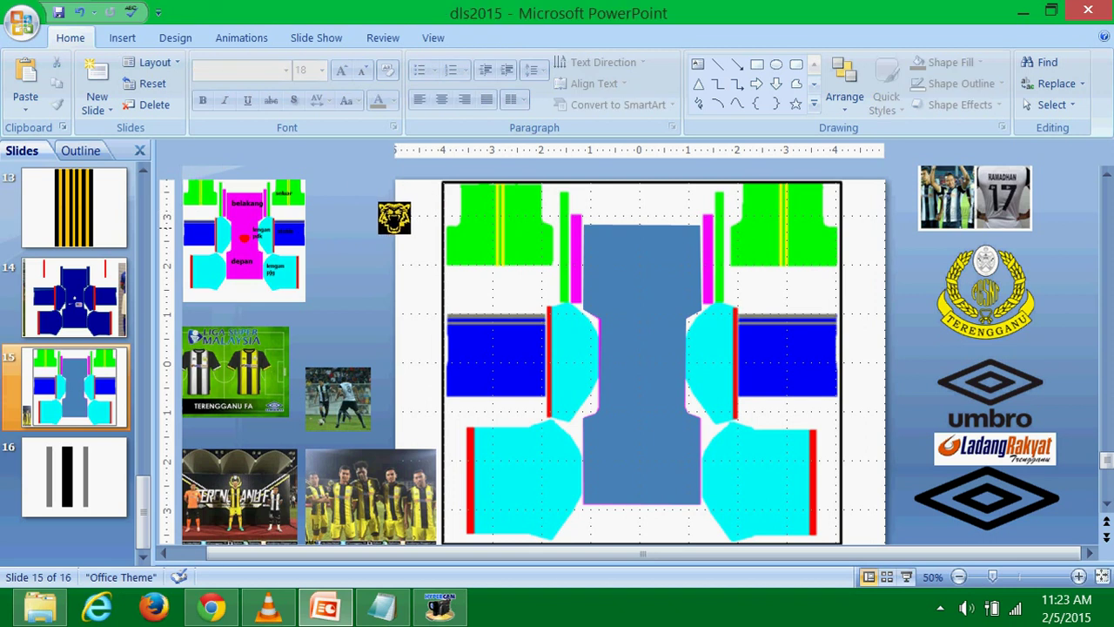
left_click_drag(202, 185, 664, 250)
double_click(663, 250)
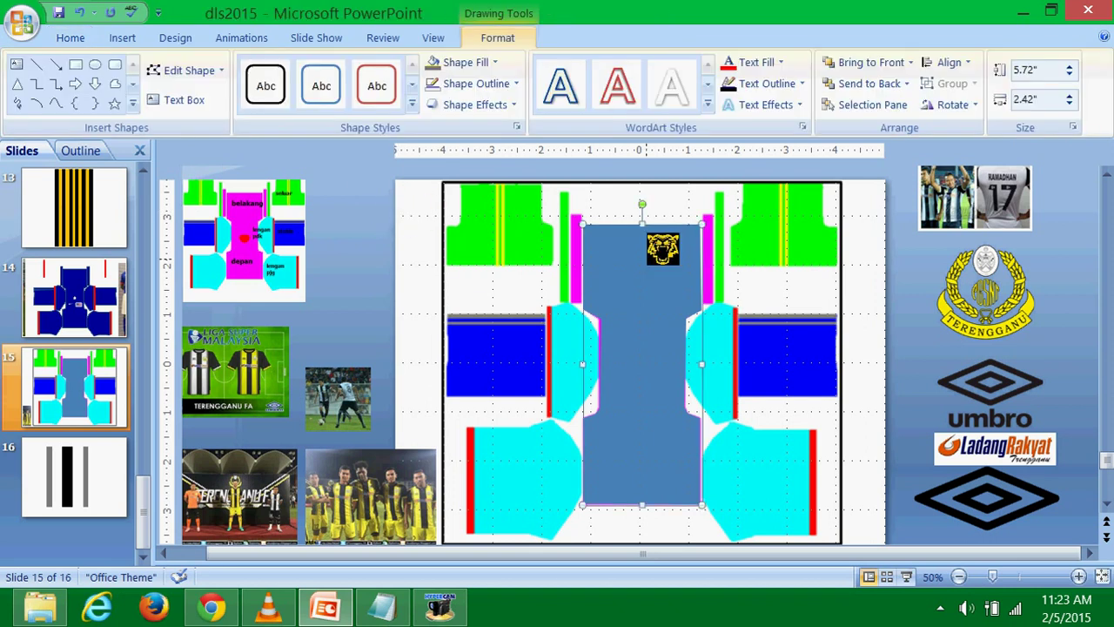
left_click(475, 62)
left_click(496, 290)
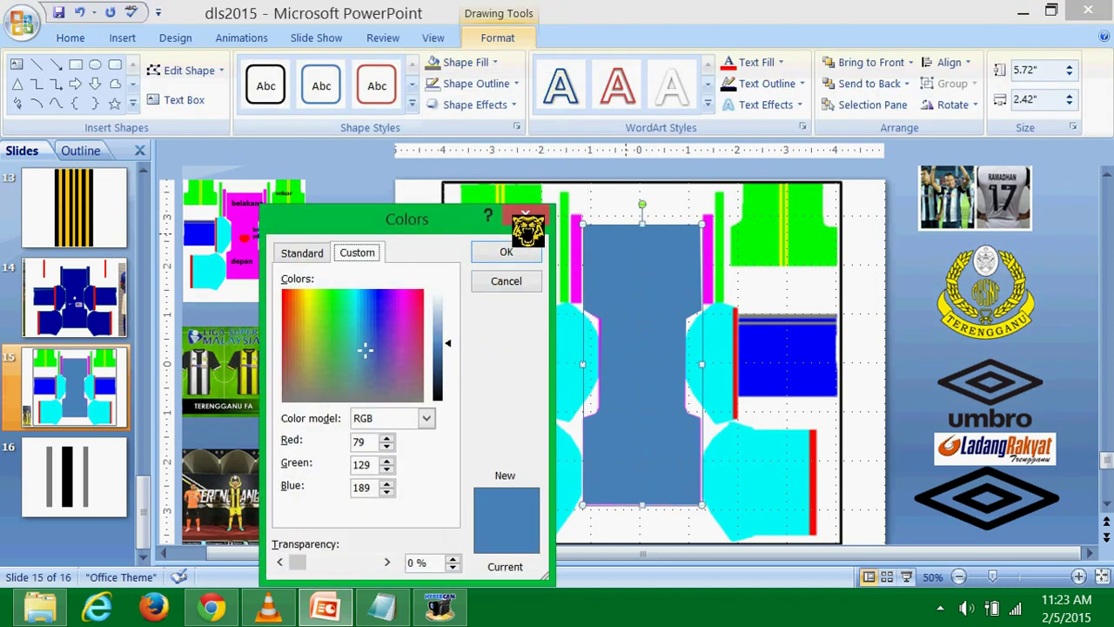
left_click(505, 251)
left_click(484, 58)
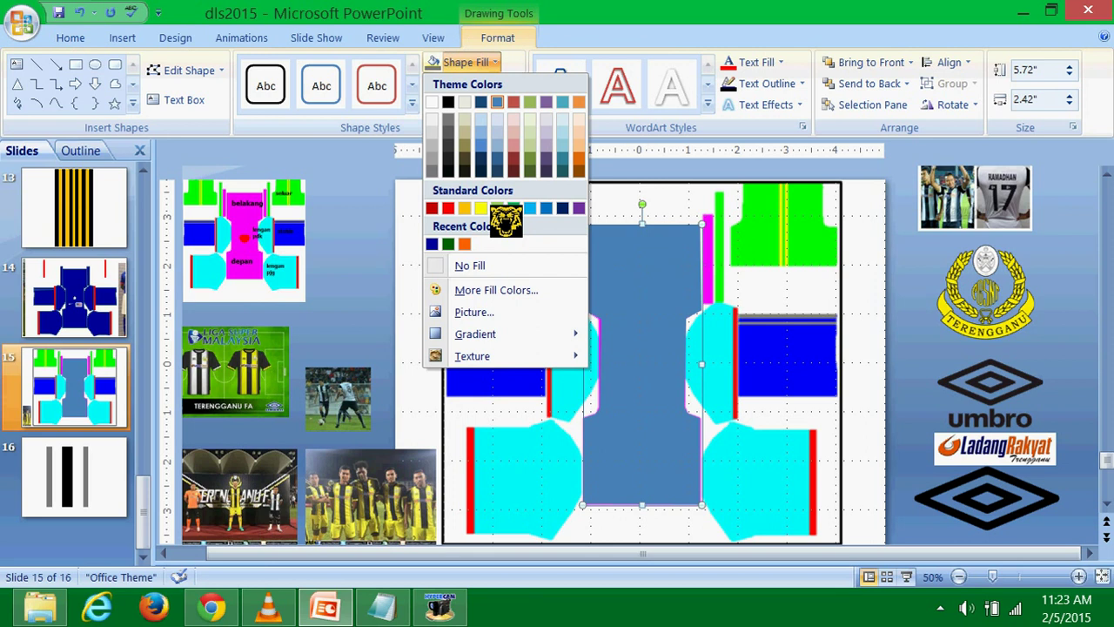
left_click(492, 286)
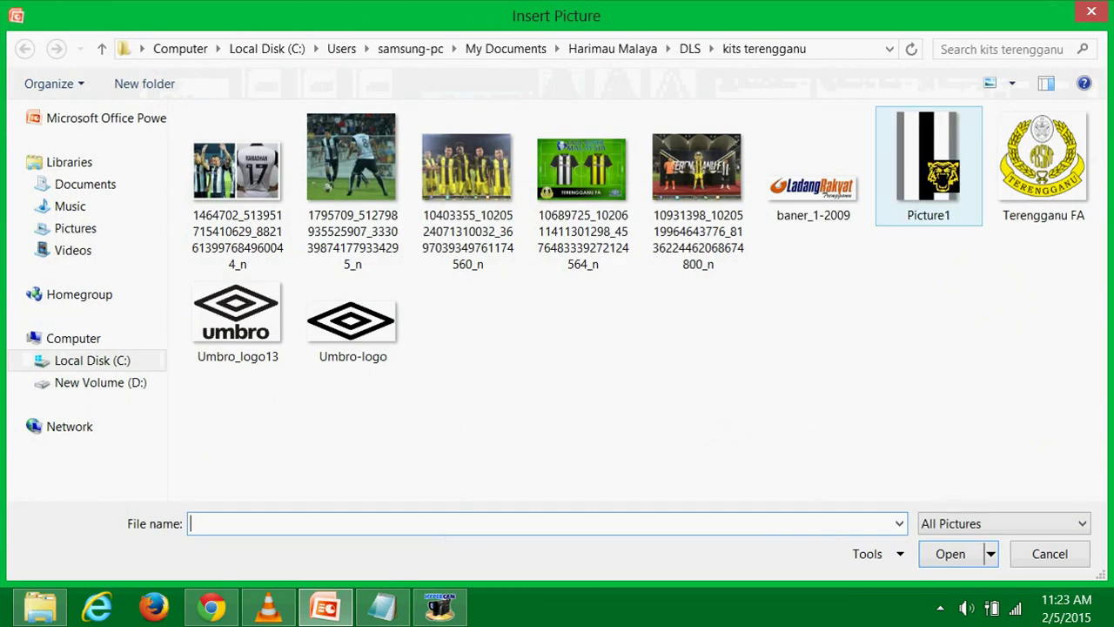
double_click(923, 166)
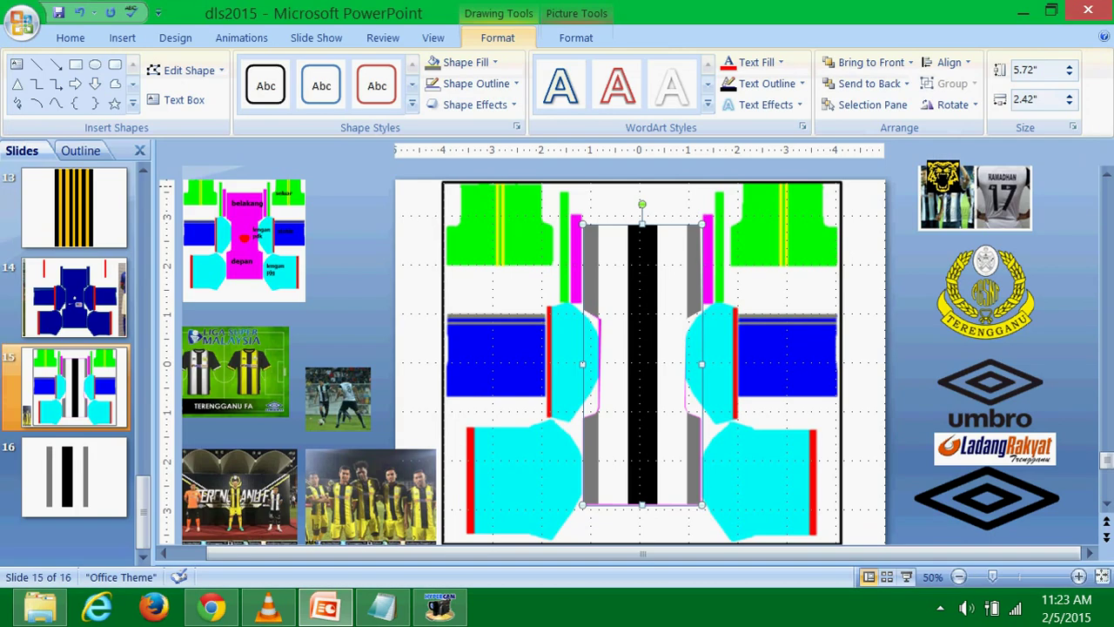
Deselect the new centre fill and undo an accidental move of the striped panel.
key("Escape")
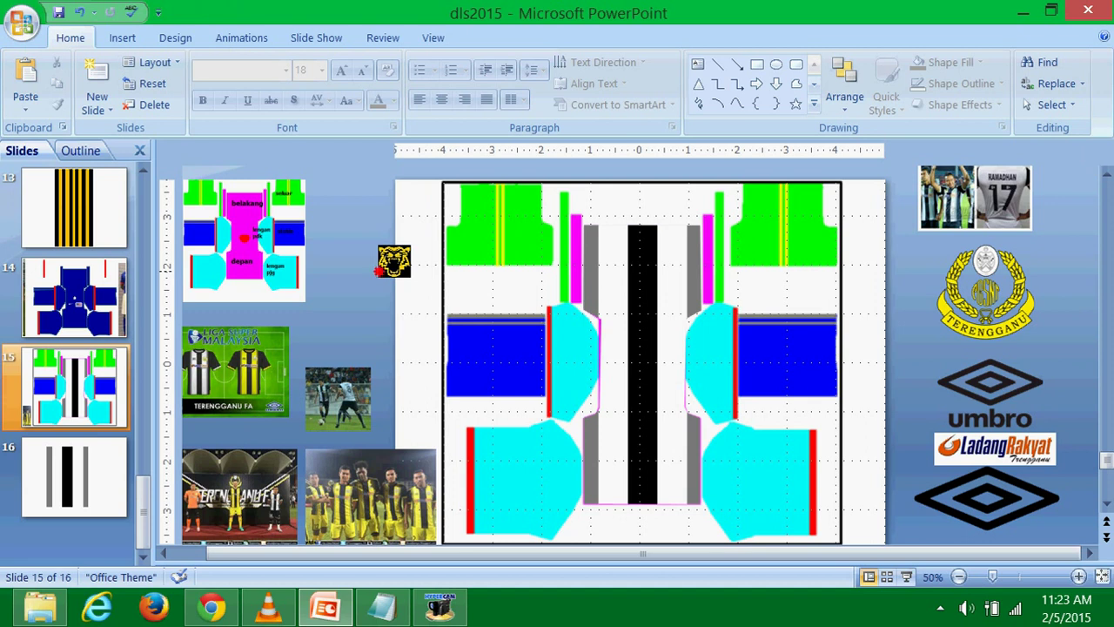
mouse_move(395, 262)
left_mouse_down()
mouse_move(409, 289)
mouse_move(153, 45)
mouse_move(100, 459)
left_mouse_up()
key("Escape")
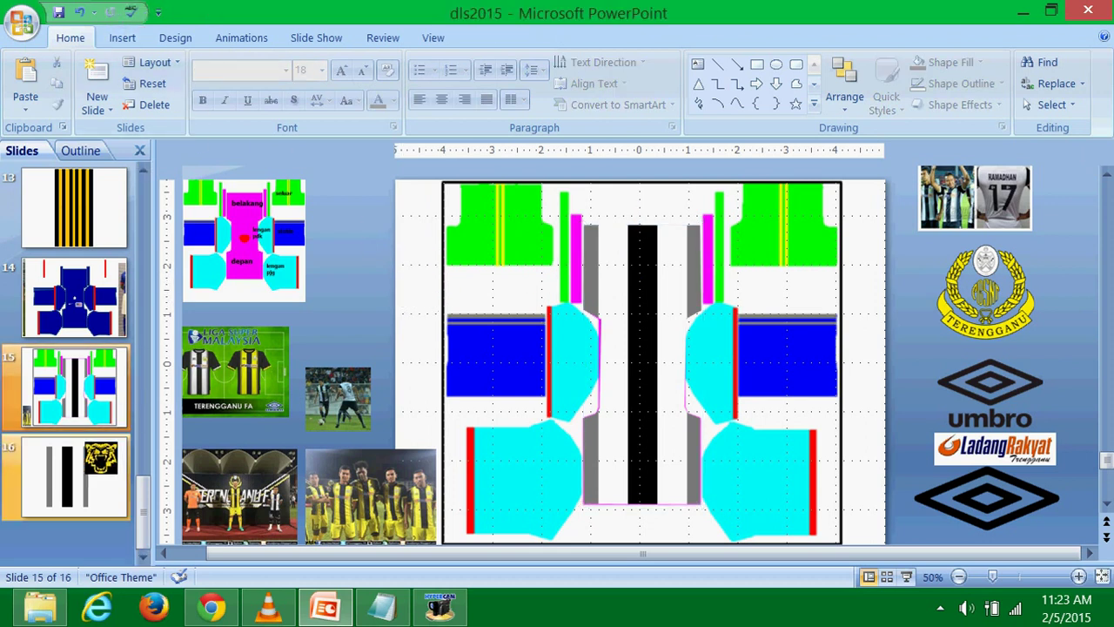
key("ctrl+z")
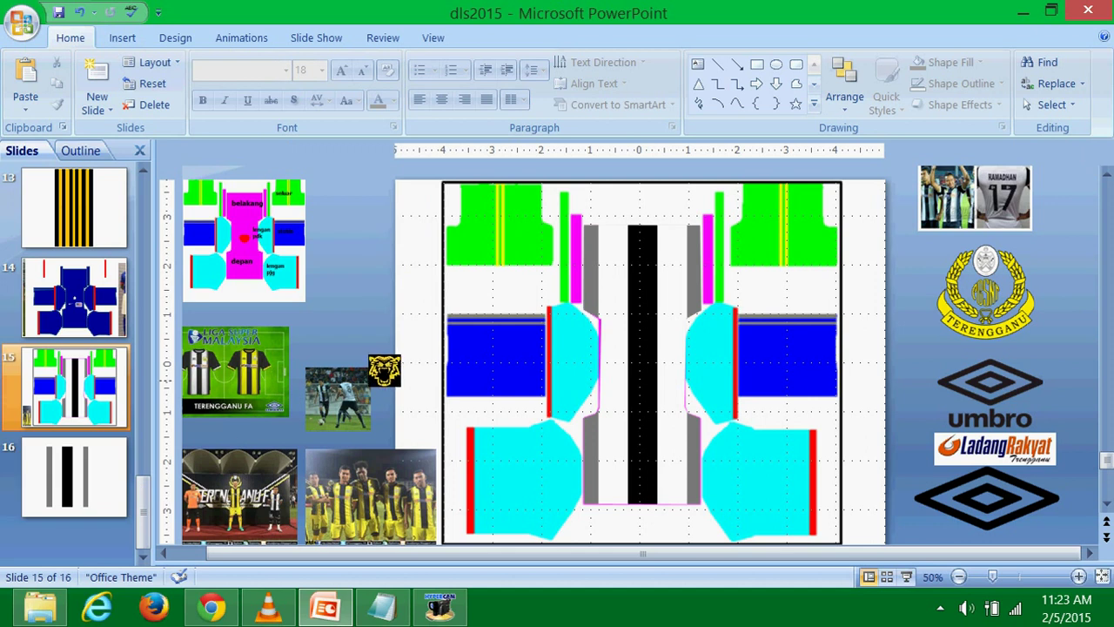
left_click_drag(386, 362, 434, 271)
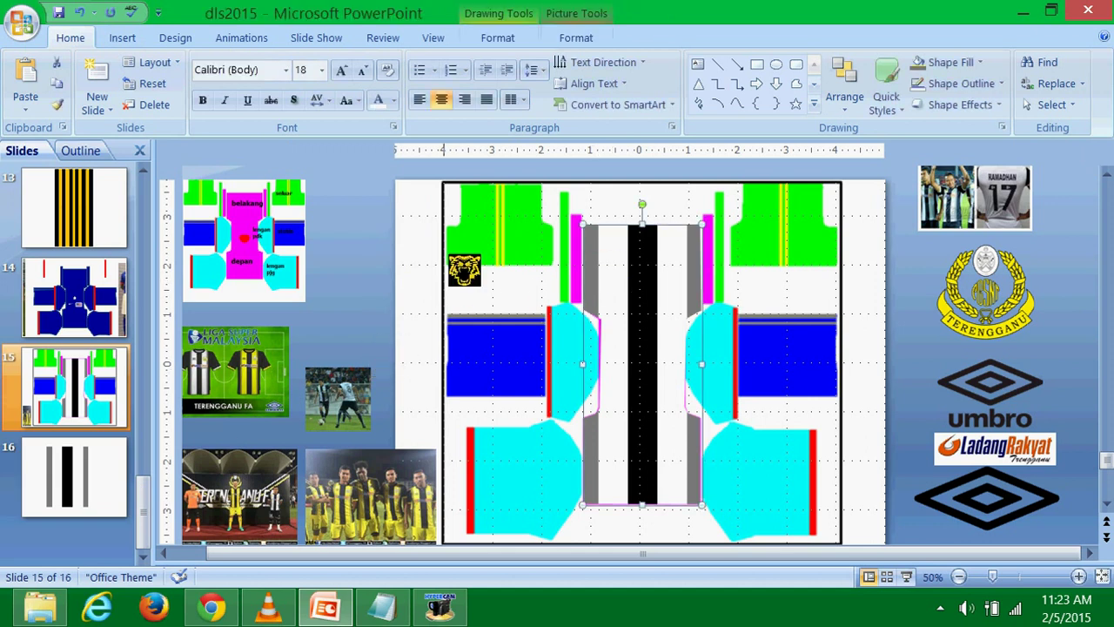
left_click(418, 282)
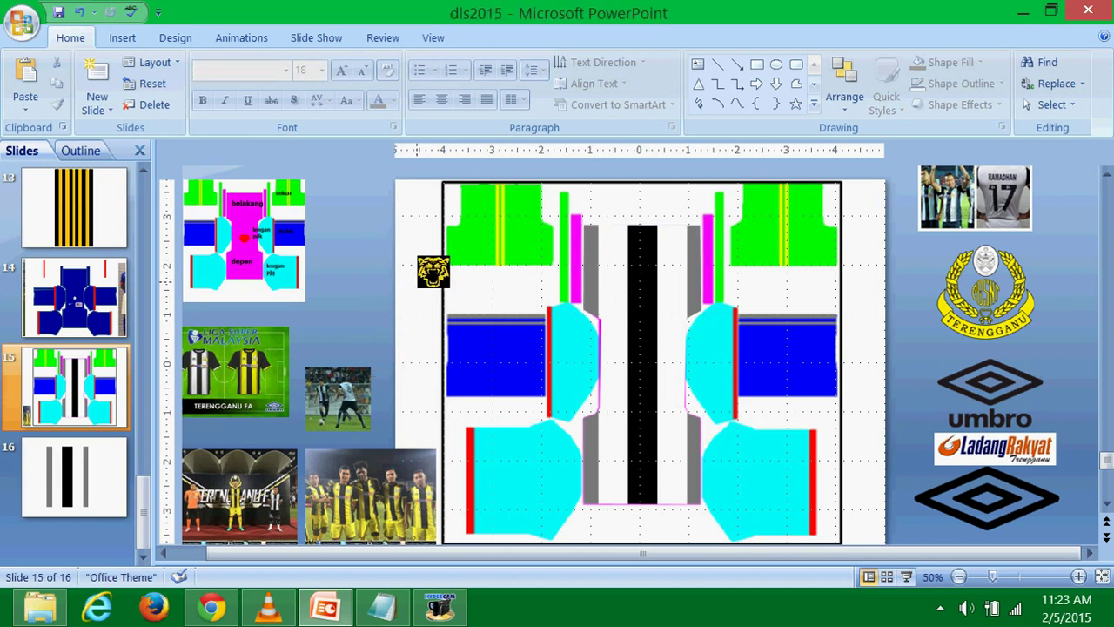
Step through undo/redo history, then move the tiger crest onto slide 16 and open it.
key("ctrl+z")
key("ctrl+y")
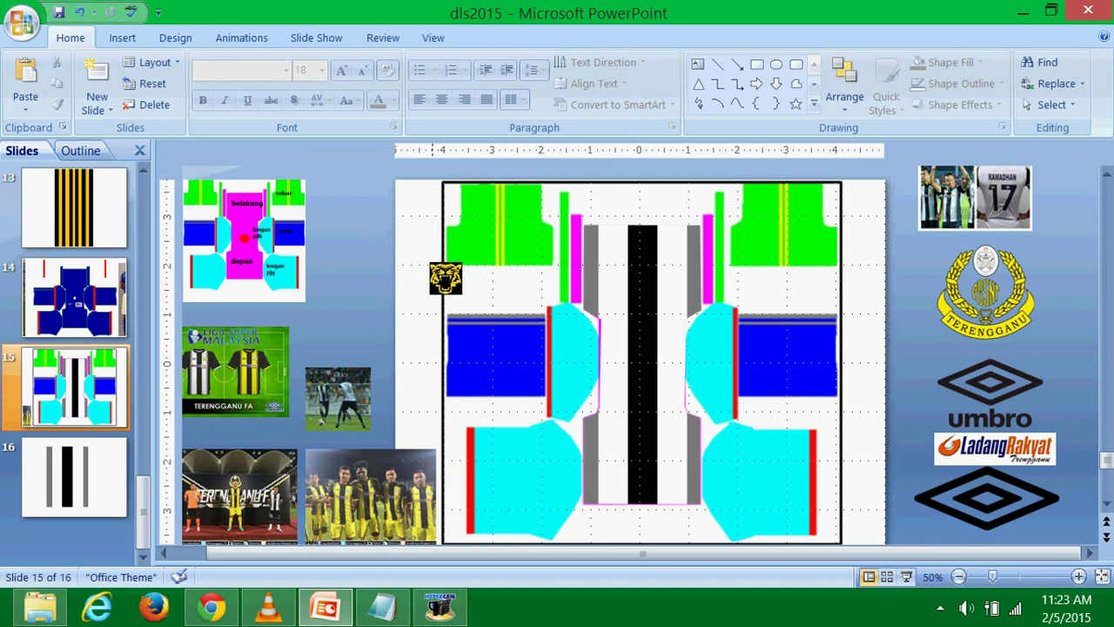
key("ctrl+z")
key("ctrl+y")
key("ctrl+y")
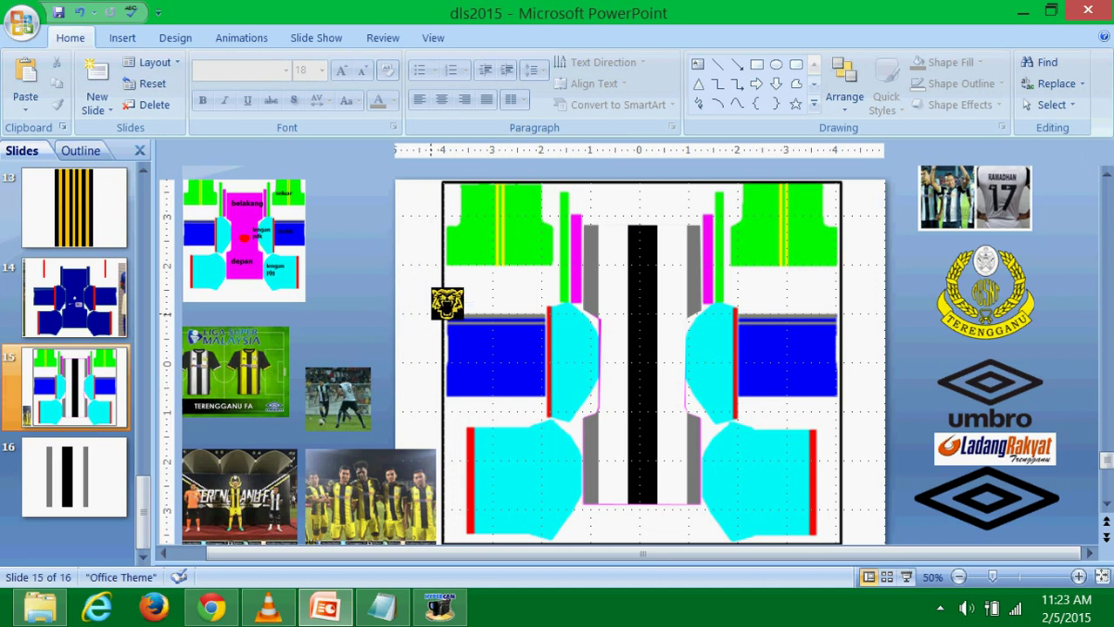
key("ctrl+z")
key("ctrl+y")
key("ctrl+y")
key("ctrl+y")
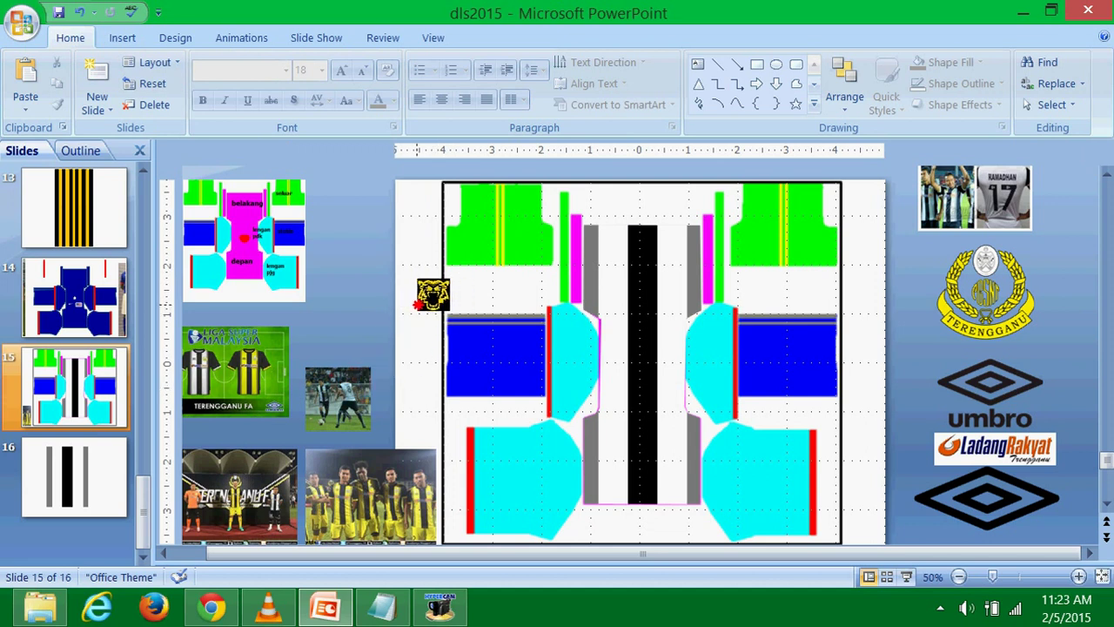
key("ctrl+y")
key("ctrl+z")
key("ctrl+z")
key("ctrl+z")
key("ctrl+z")
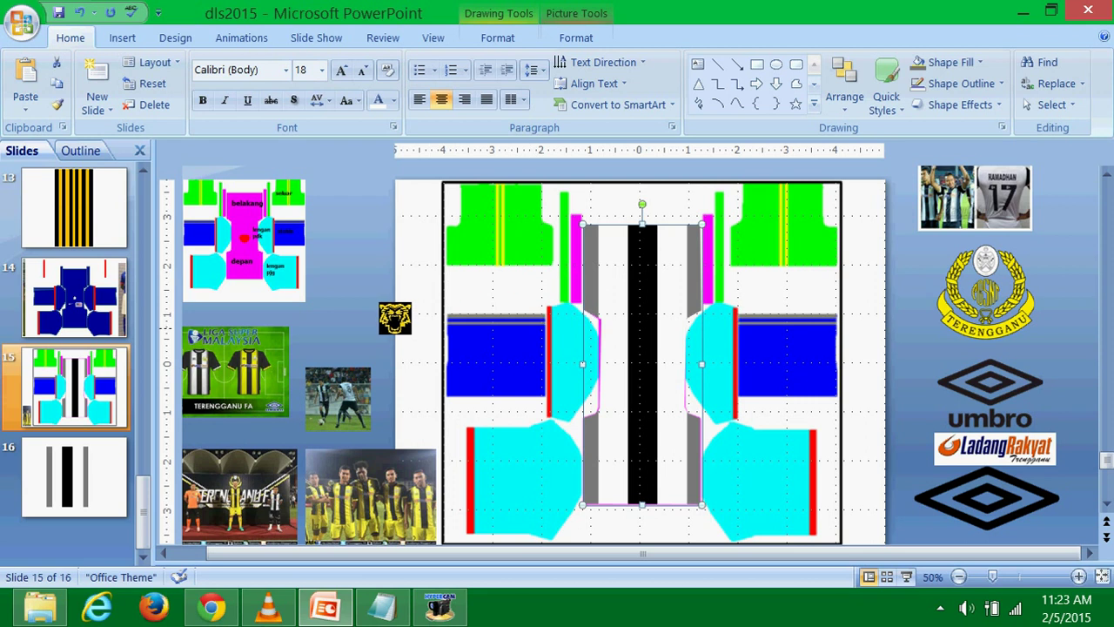
key("ctrl+z")
key("ctrl+z")
key("ctrl+z")
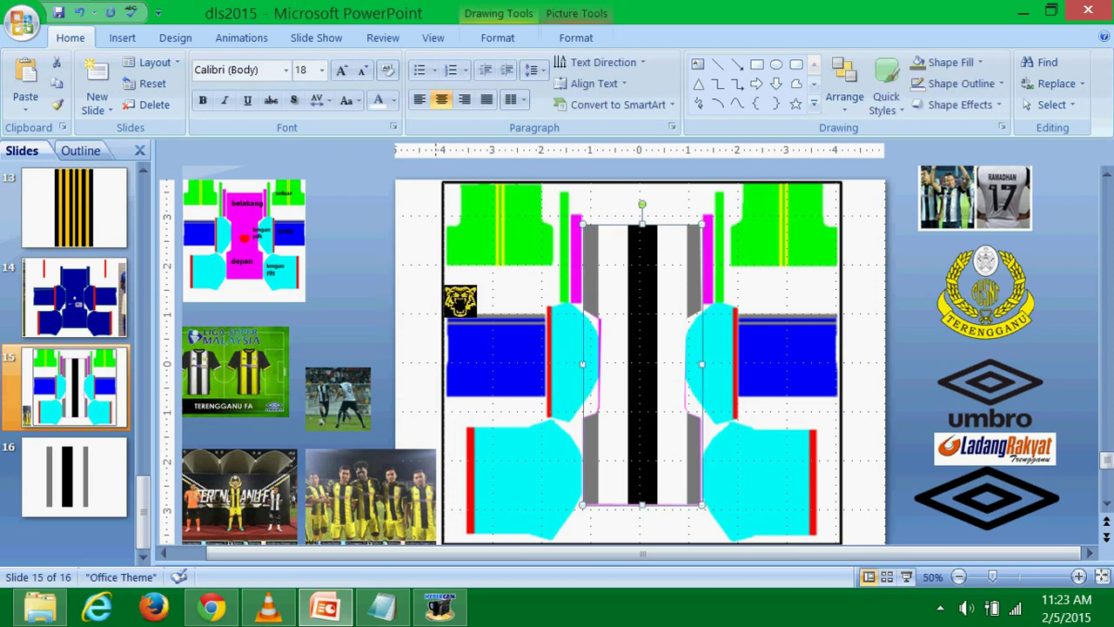
key("ctrl+z")
left_click_drag(396, 303, 117, 451)
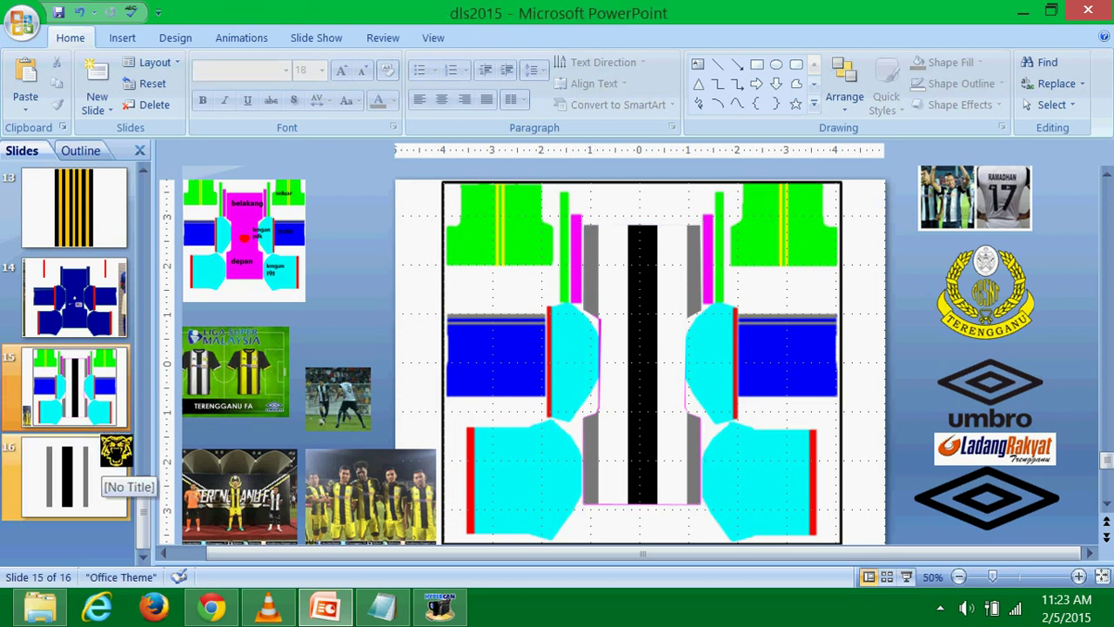
left_click_drag(116, 451, 448, 368)
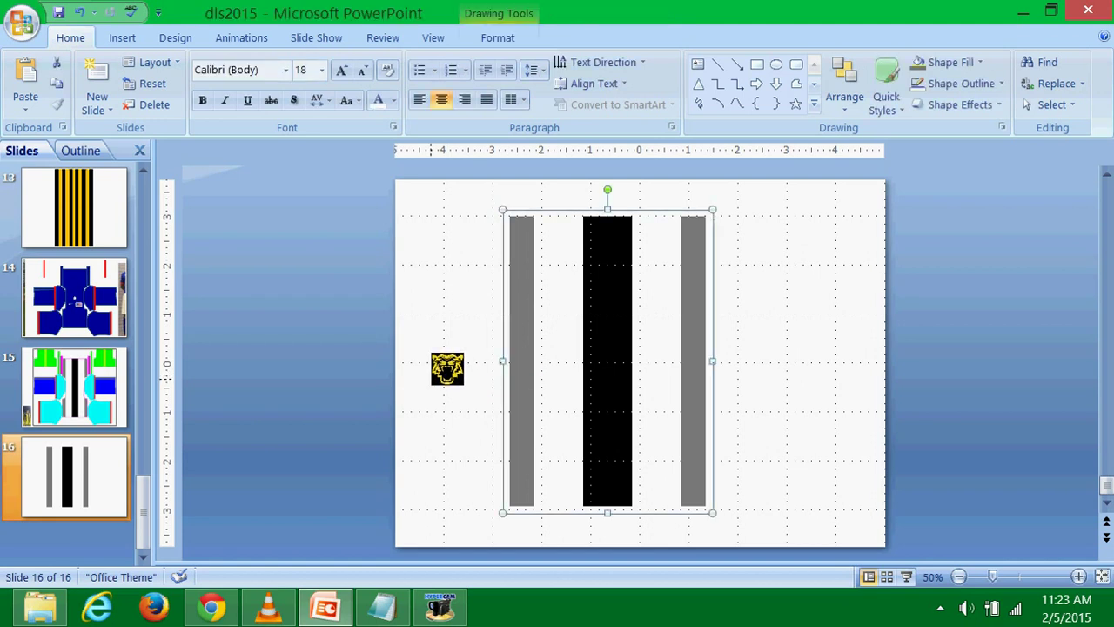
Nudge the grey-black-grey stripe set to the right.
key("Right")
key("Right")
key("Right")
key("Right")
key("Right")
key("Right")
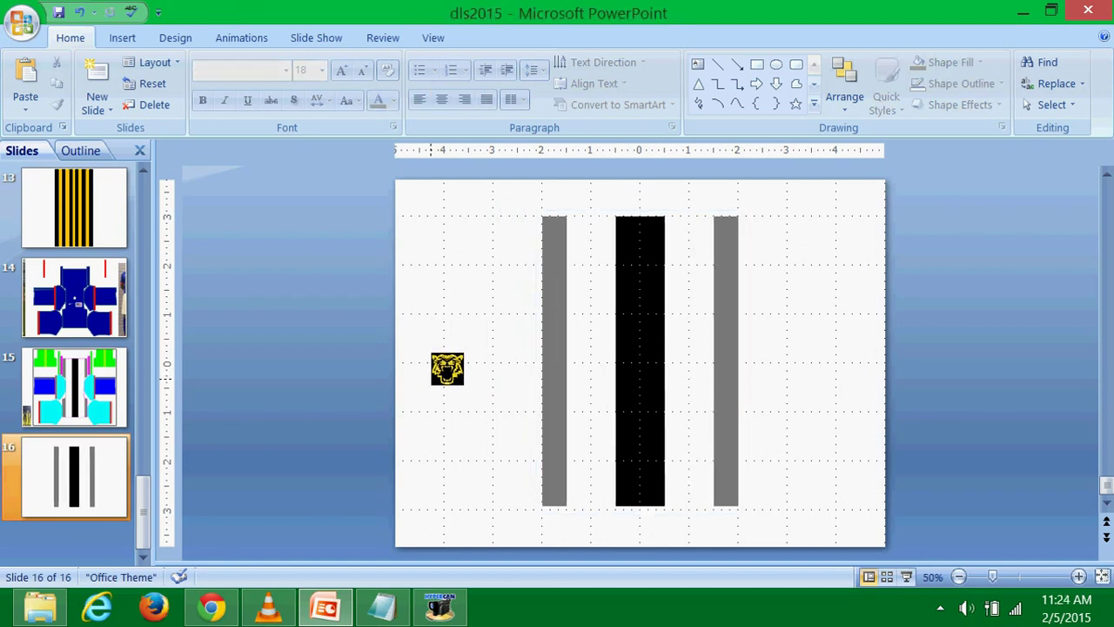
mouse_move(447, 369)
left_mouse_down()
mouse_move(523, 348)
mouse_move(595, 346)
left_mouse_up()
left_click(640, 418)
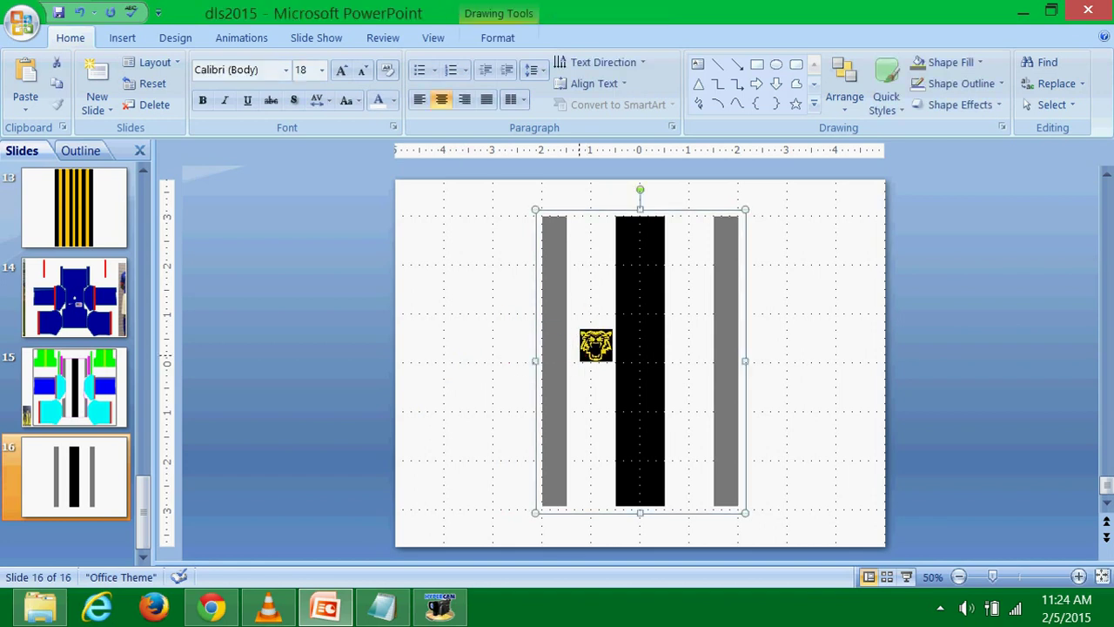
Select the white stripe inside the group and nudge it up and right over the black bar.
double_click(592, 365)
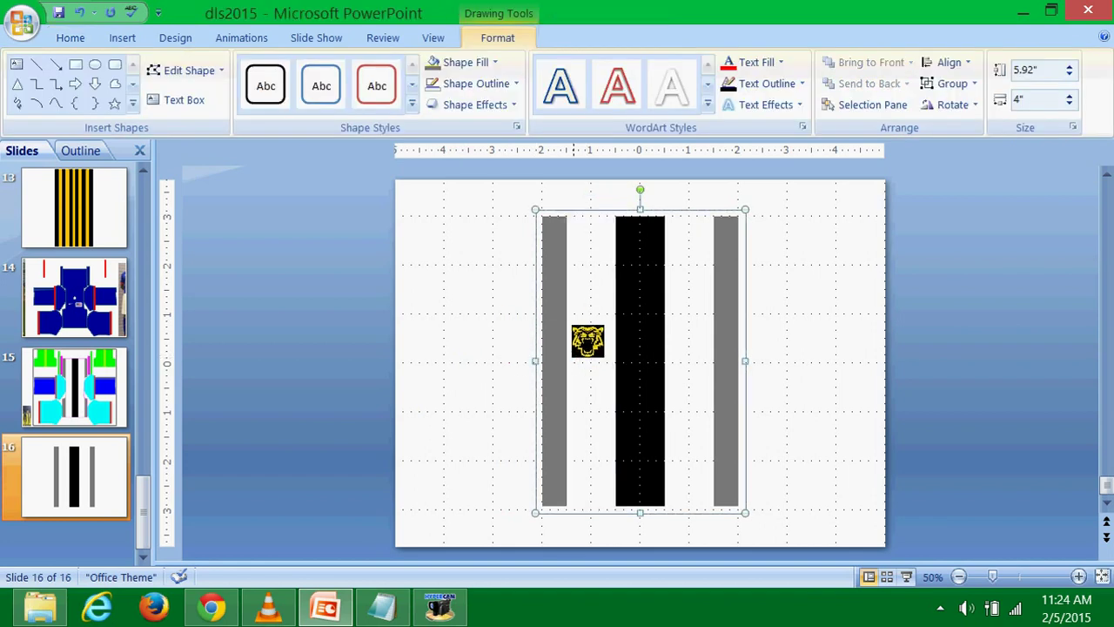
right_click(585, 353)
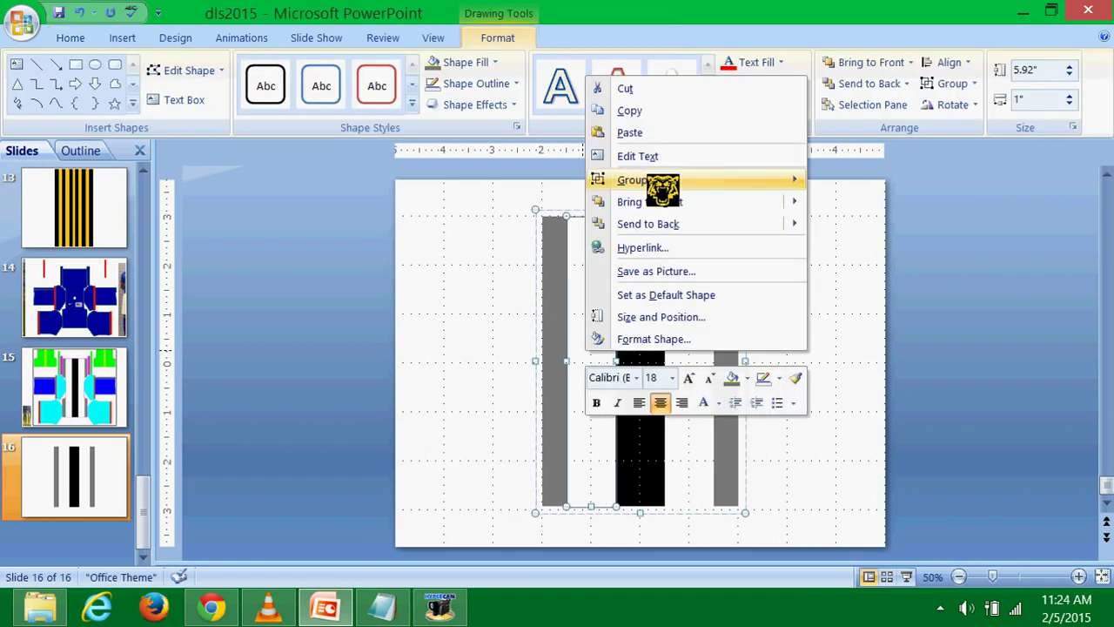
left_click(631, 107)
left_click_drag(599, 343, 592, 299)
right_click(592, 299)
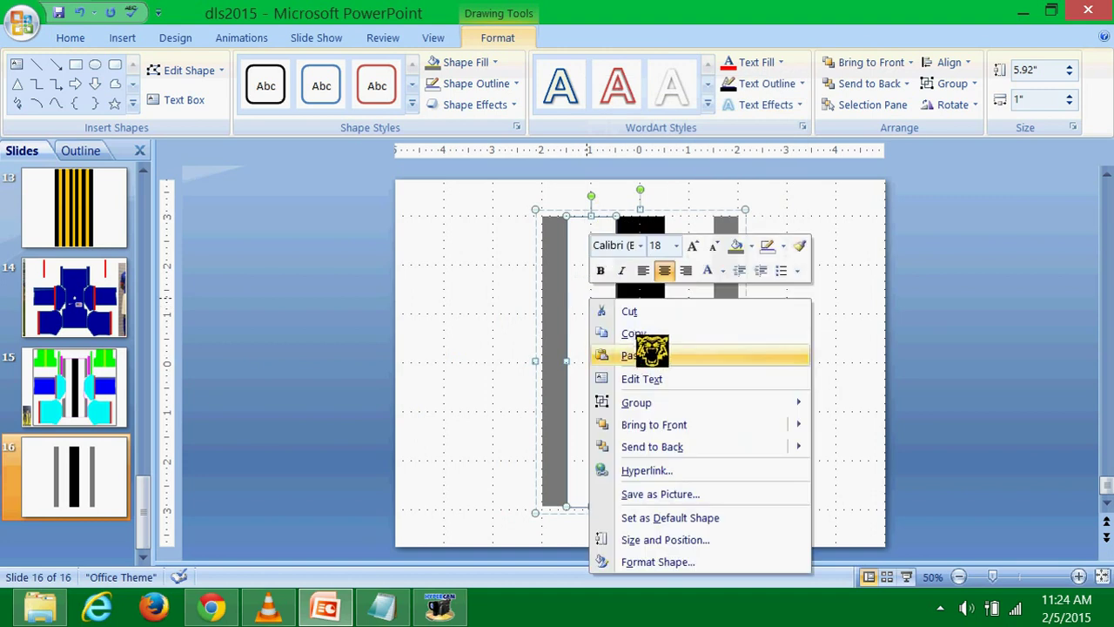
key("Escape")
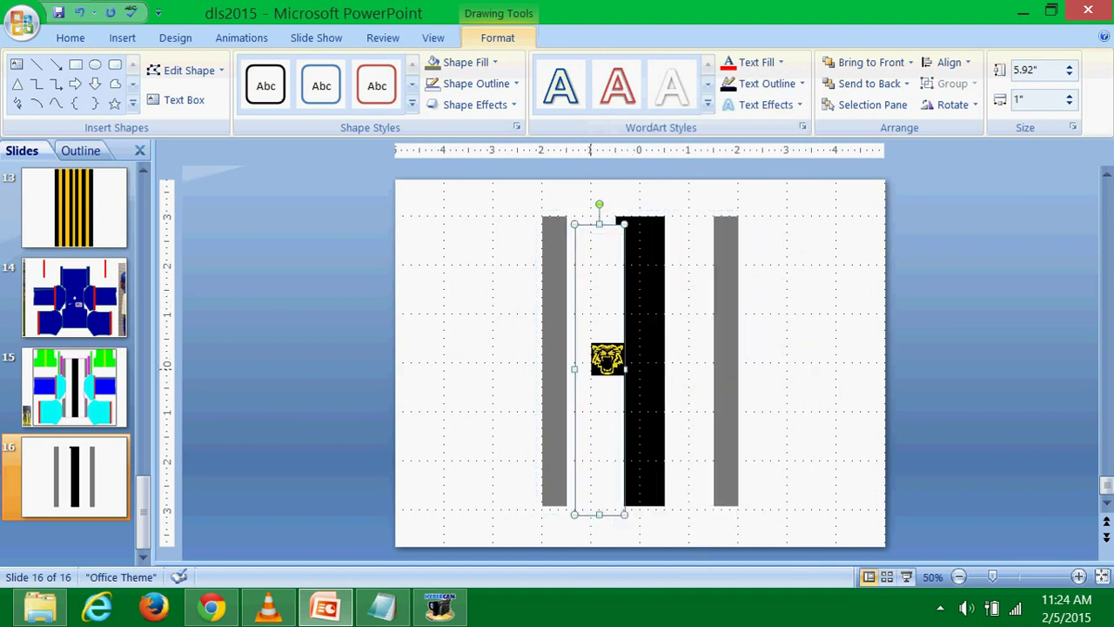
key("Up")
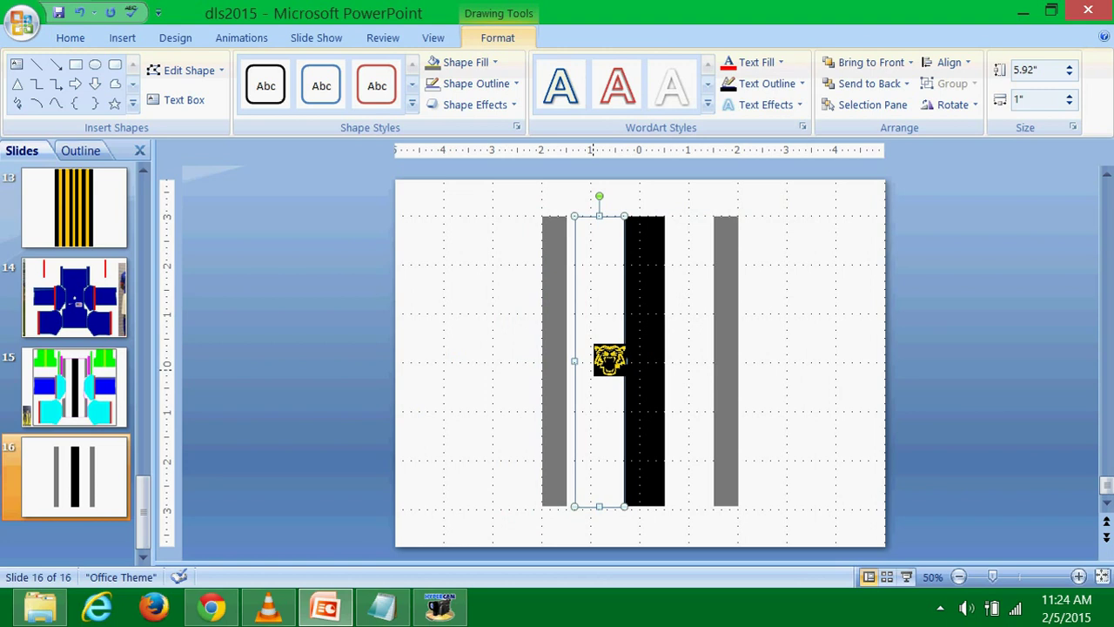
key("Left")
key("Left")
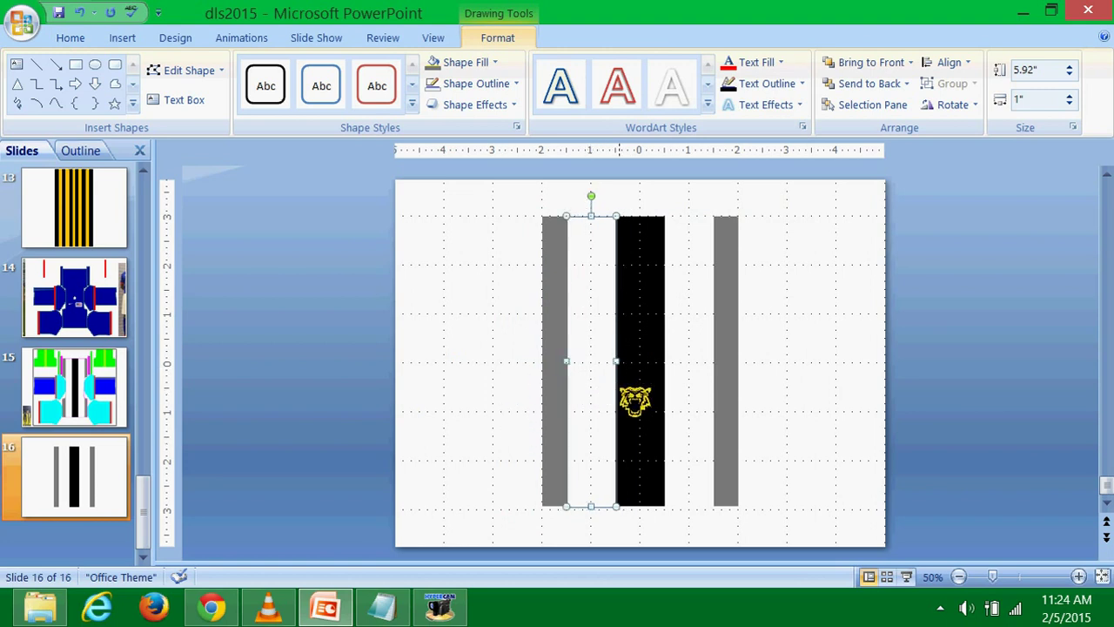
key("Right")
key("Right")
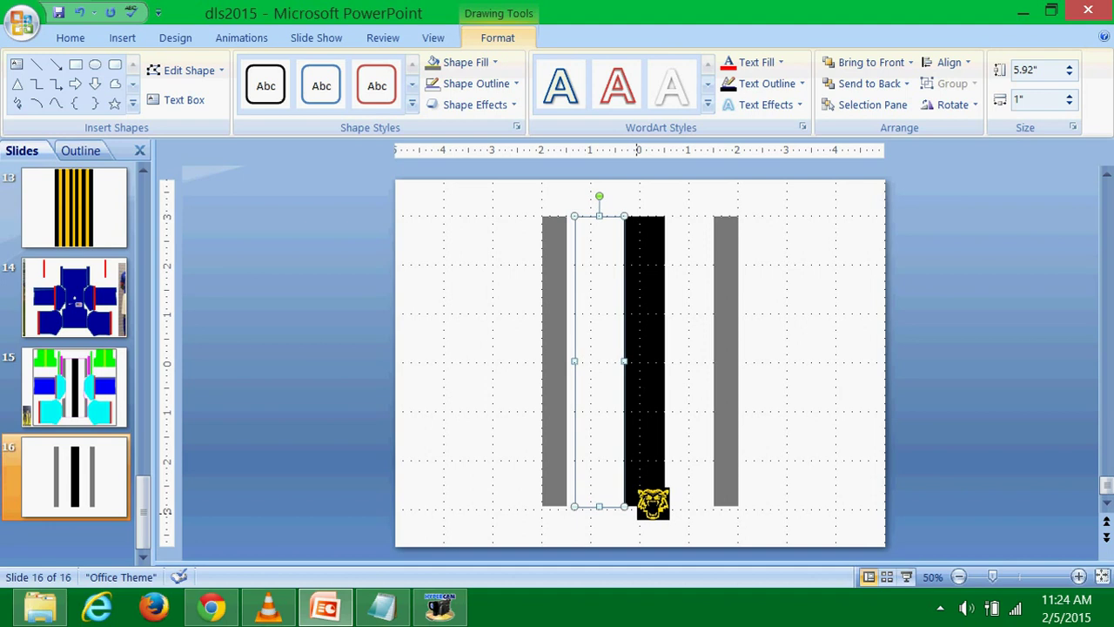
key("Right")
key("Right")
key("Right")
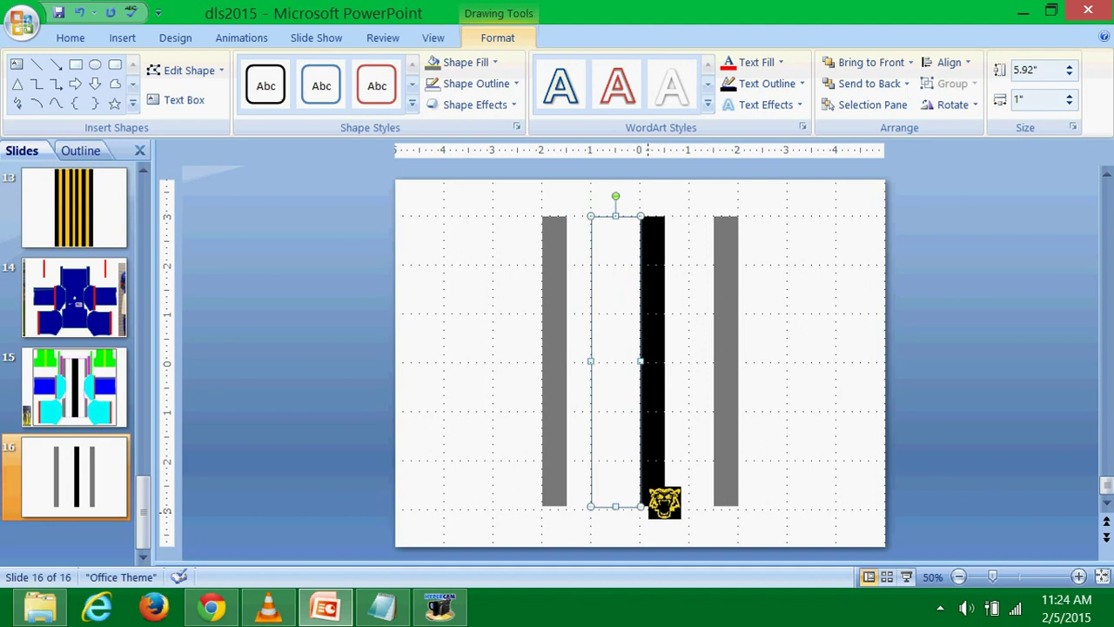
Move the white stripe over the bars and shorten it to their upper half.
left_click(104, 396)
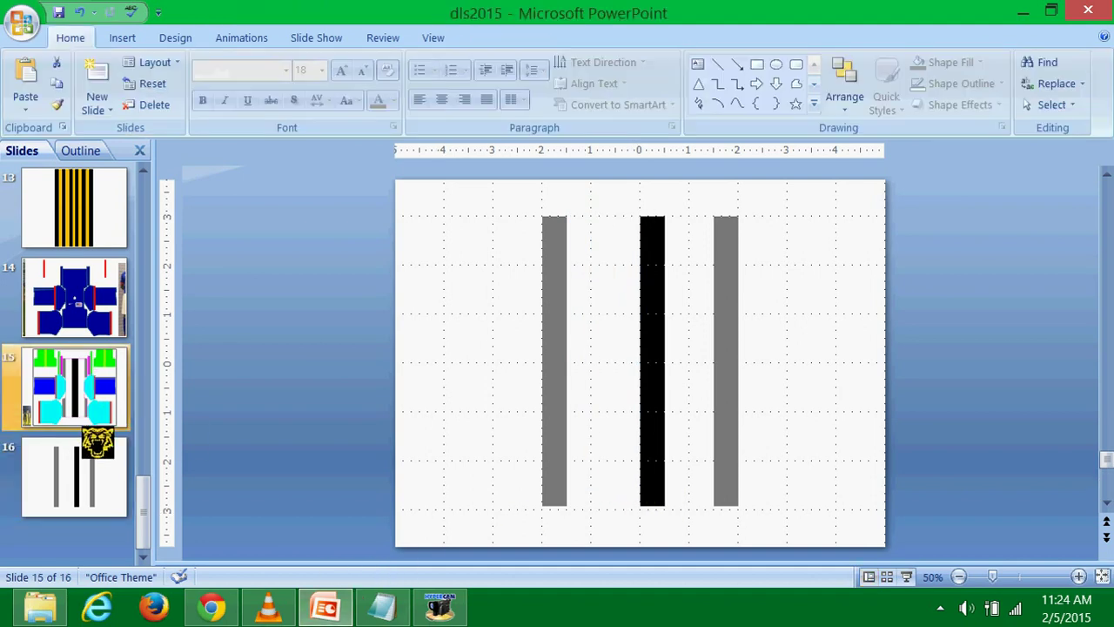
key("Down")
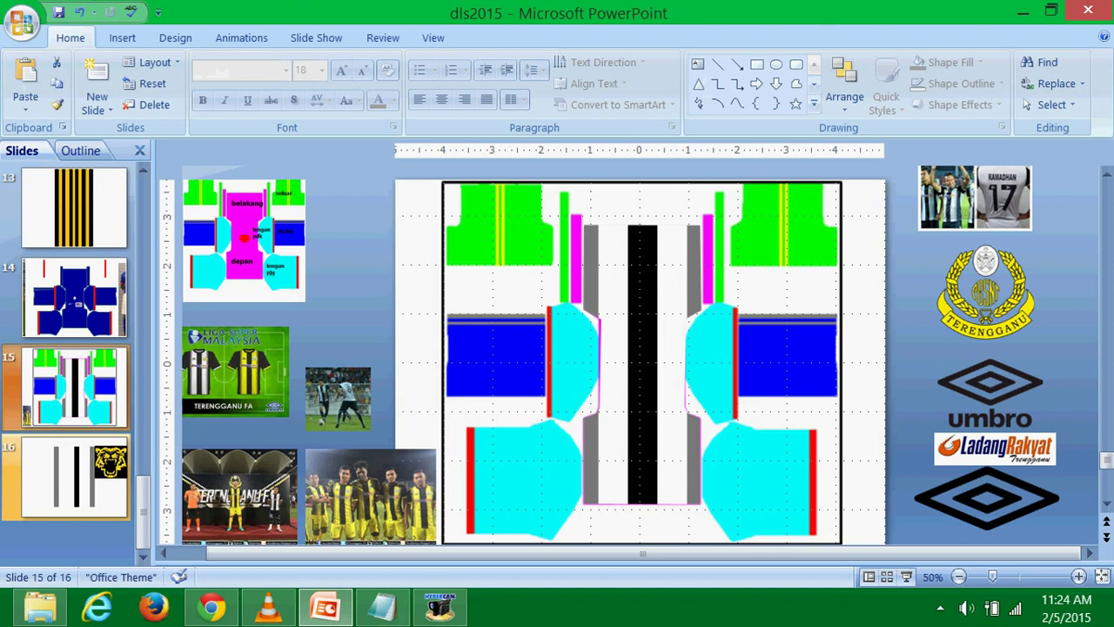
left_click(679, 346)
left_click(618, 339)
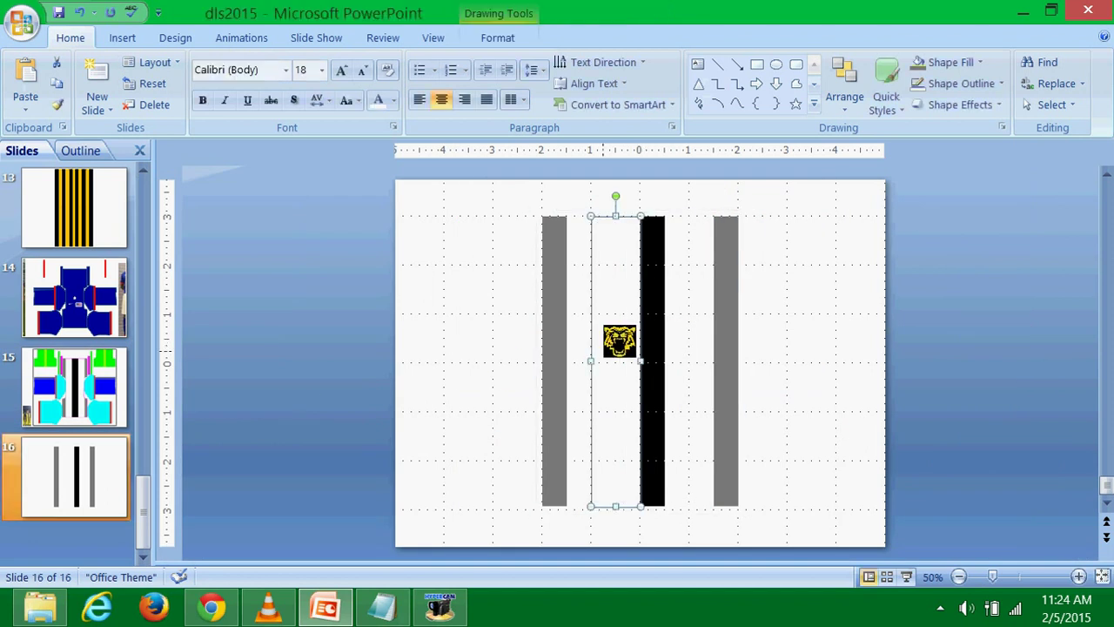
key("Right")
key("Right")
key("Right")
key("Right")
key("Right")
key("Right")
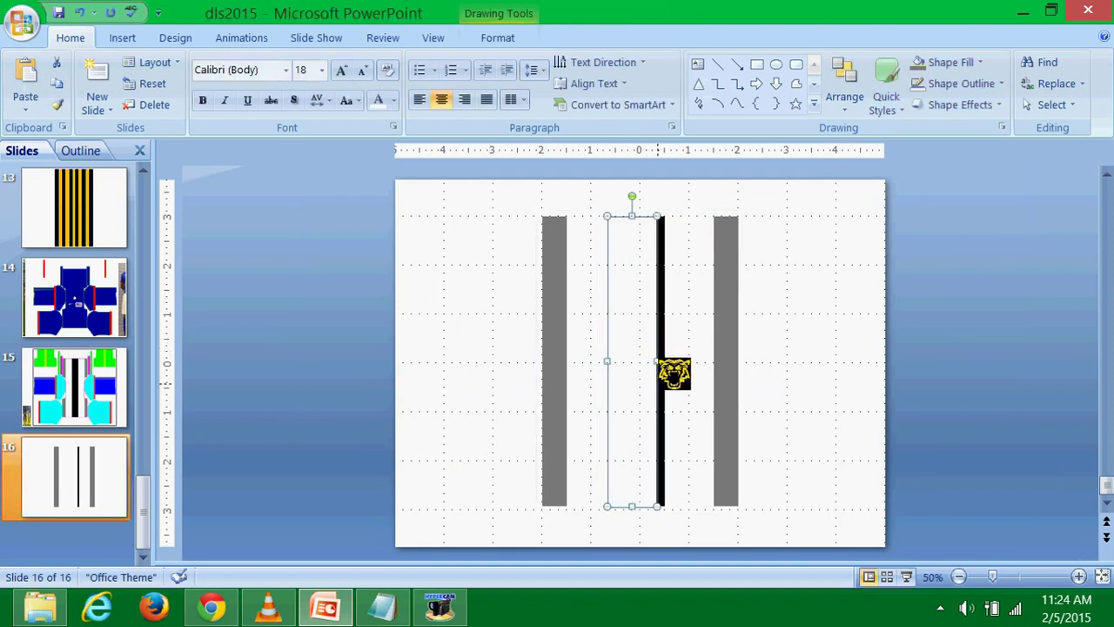
key("Right")
key("Right")
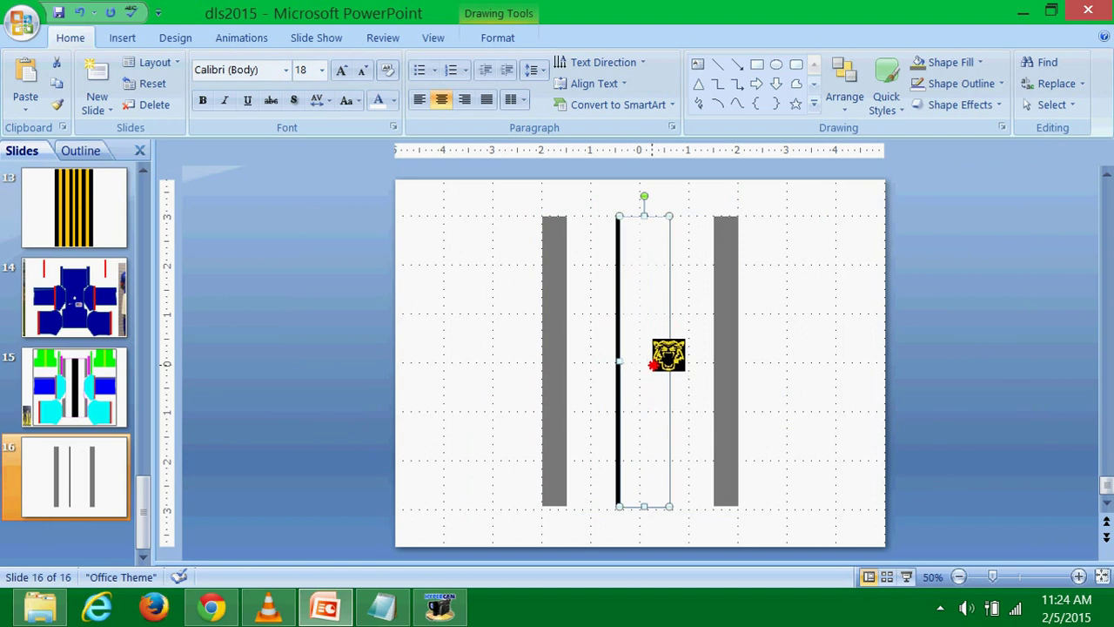
key("shift+Up")
key("shift+Up")
key("shift+Up")
key("Left")
key("Left")
key("Left")
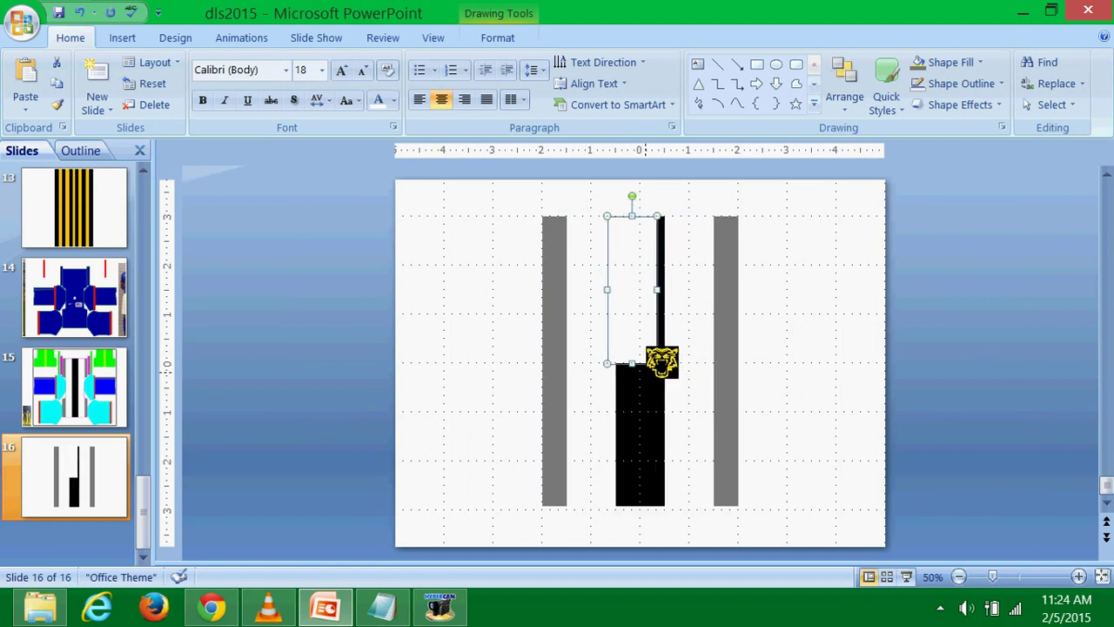
key("Left")
key("Left")
key("Left")
key("Left")
key("Left")
key("Left")
key("Left")
key("Left")
key("Left")
key("Left")
key("Left")
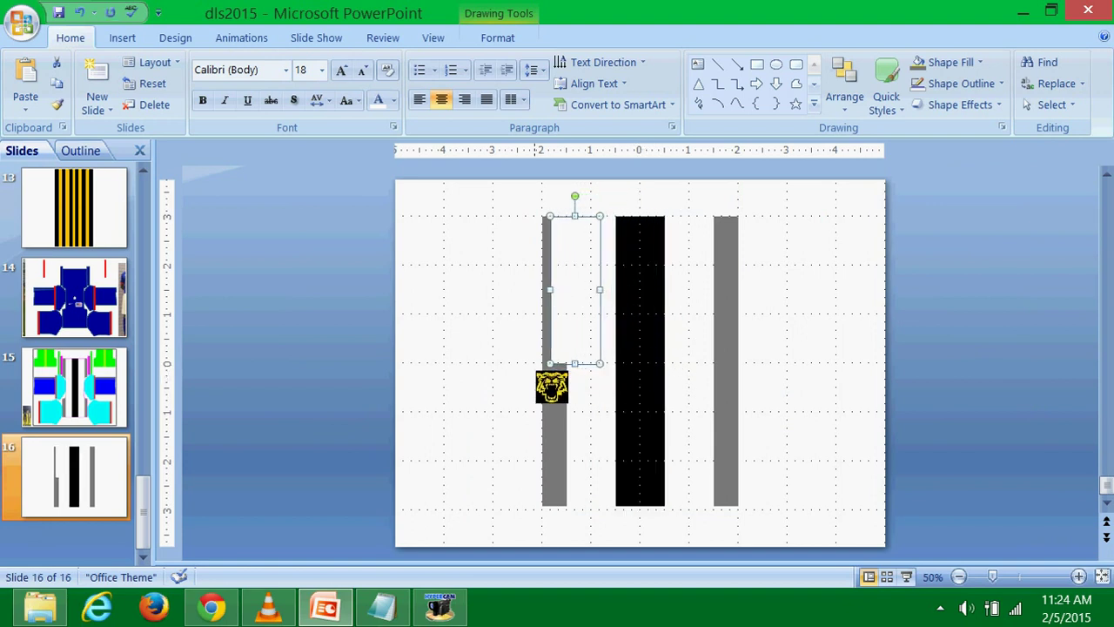
key("Left")
key("Left")
Widen the white stripe across all three bars and move the full-length stripes off the slide's right side.
left_click(506, 375)
left_click(590, 298)
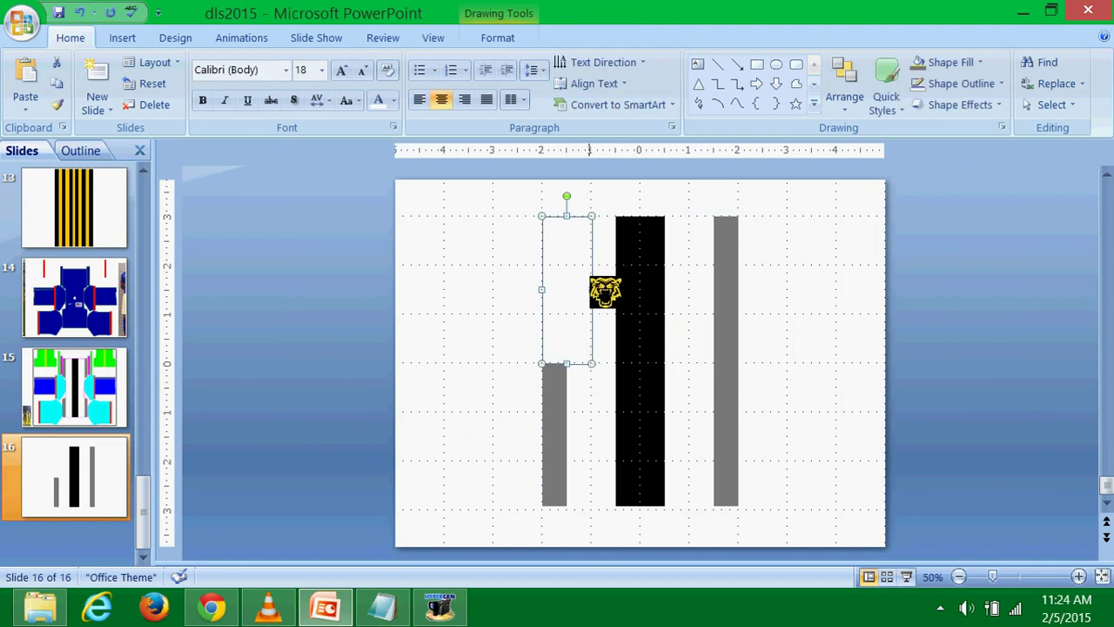
mouse_move(591, 290)
left_mouse_down()
mouse_move(739, 294)
mouse_move(693, 266)
left_mouse_up()
left_click(823, 298)
left_click(726, 324)
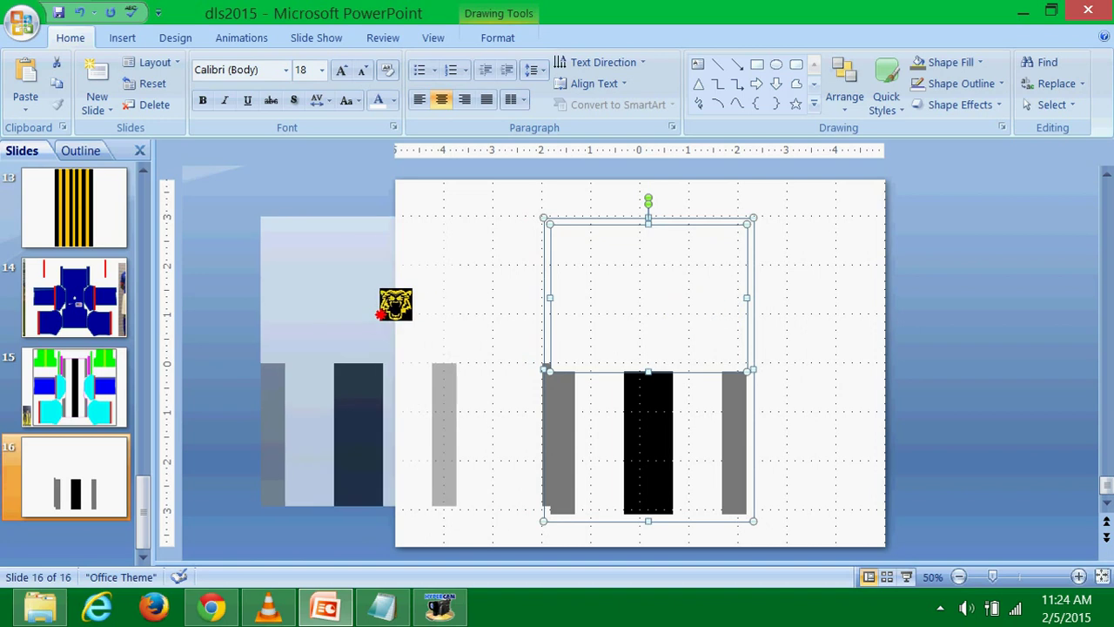
key("Delete")
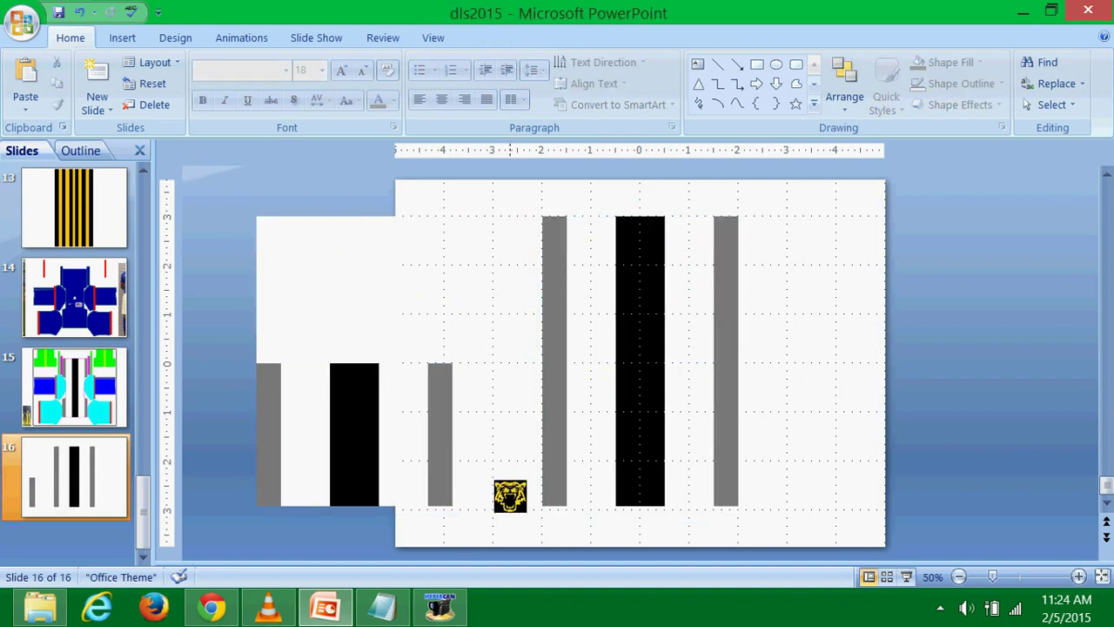
mouse_move(612, 343)
left_mouse_down()
mouse_move(675, 337)
mouse_move(965, 372)
left_mouse_up()
left_click(209, 209)
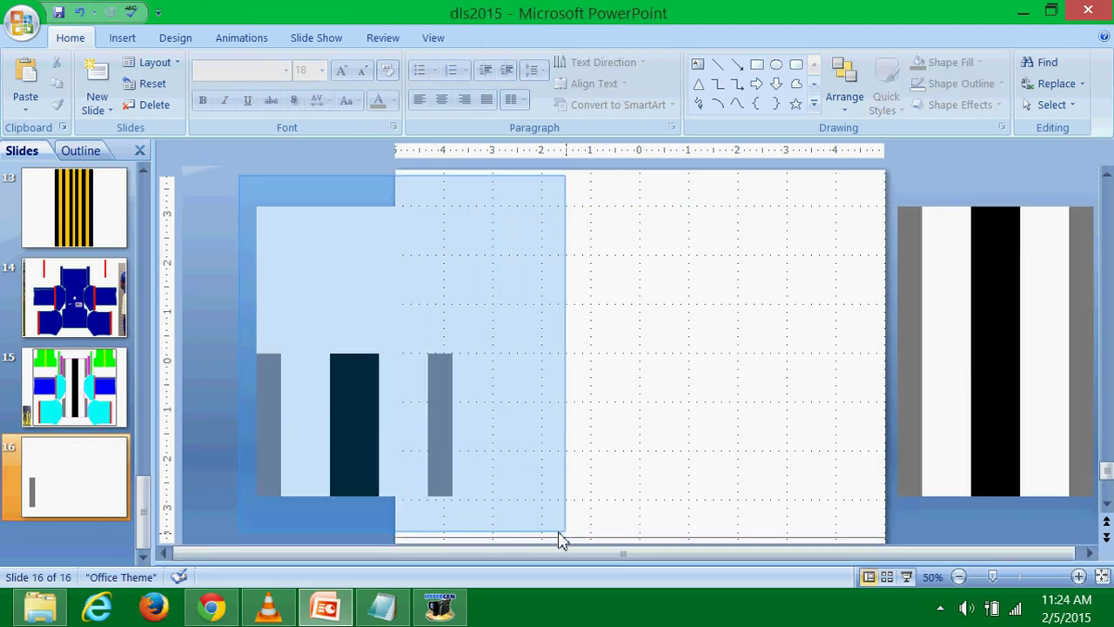
Move the white-topped stripes further left and group the selected shapes into one object.
left_click_drag(240, 184, 557, 537)
left_click_drag(368, 304, 235, 301)
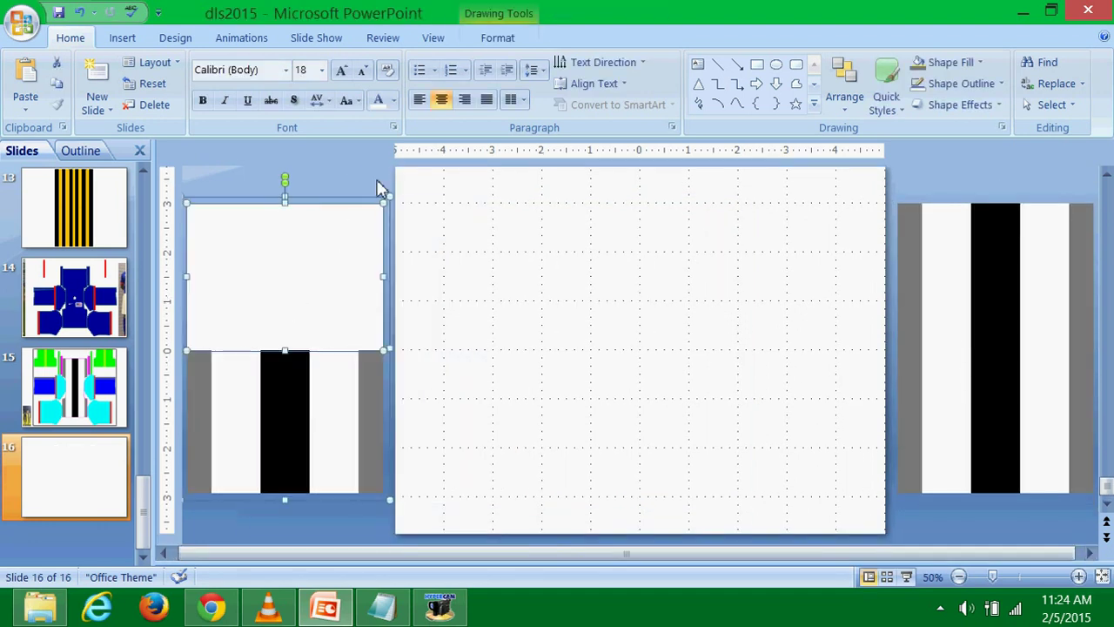
left_click(345, 182)
key("ctrl+a")
right_click(326, 291)
mouse_move(410, 368)
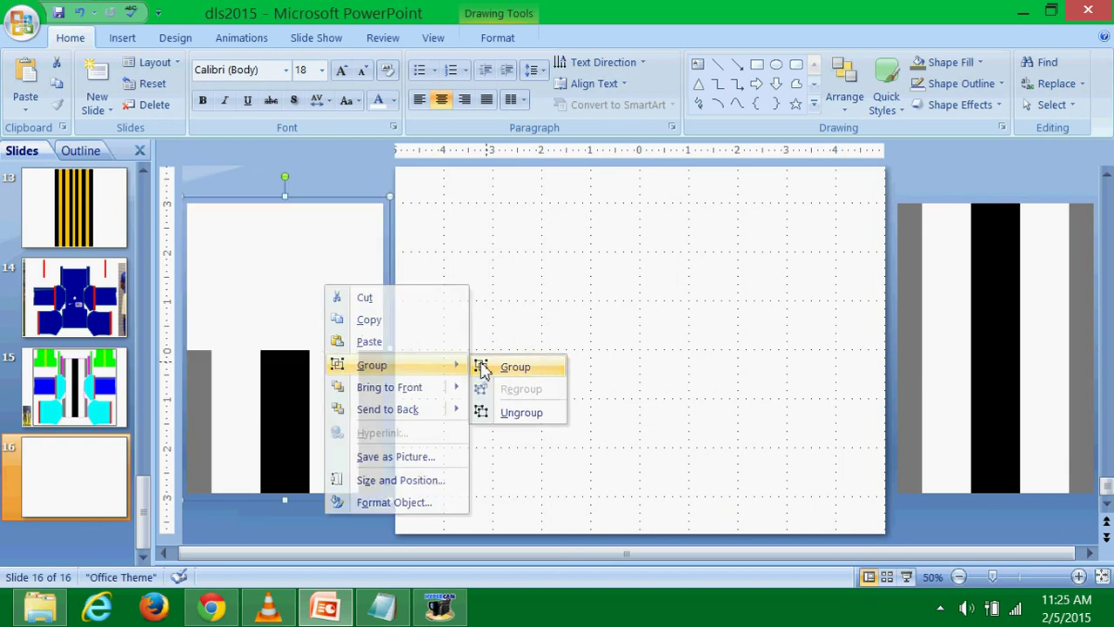
left_click(485, 365)
left_click(555, 305)
Save the grouped stripes as PNG picture Picture2 in the kits terengganu folder.
left_click(331, 313)
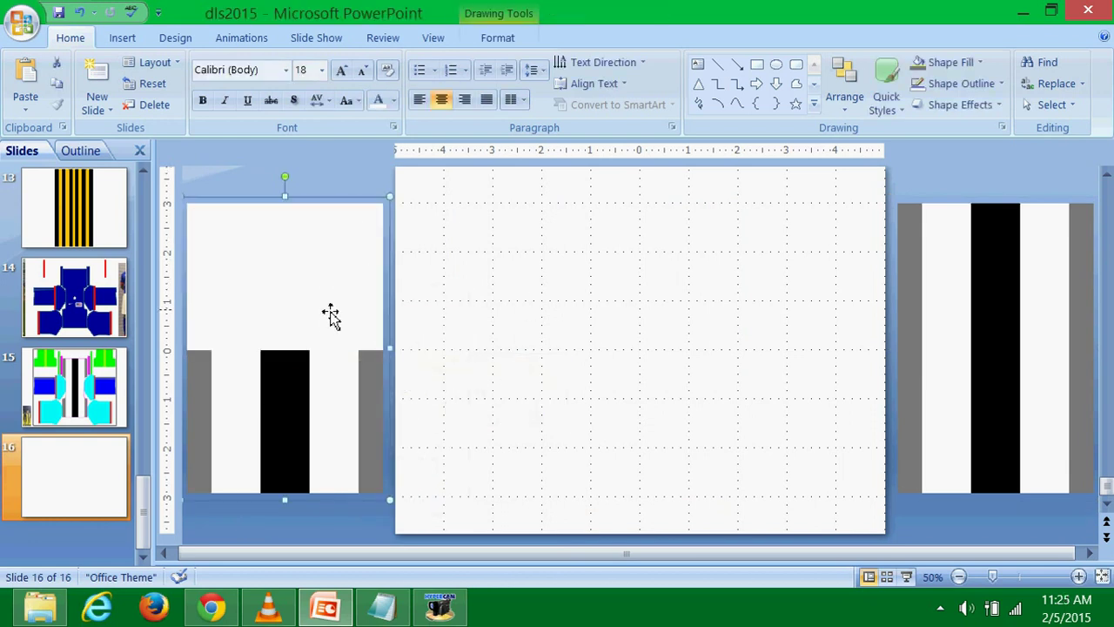
right_click(329, 311)
left_click(441, 482)
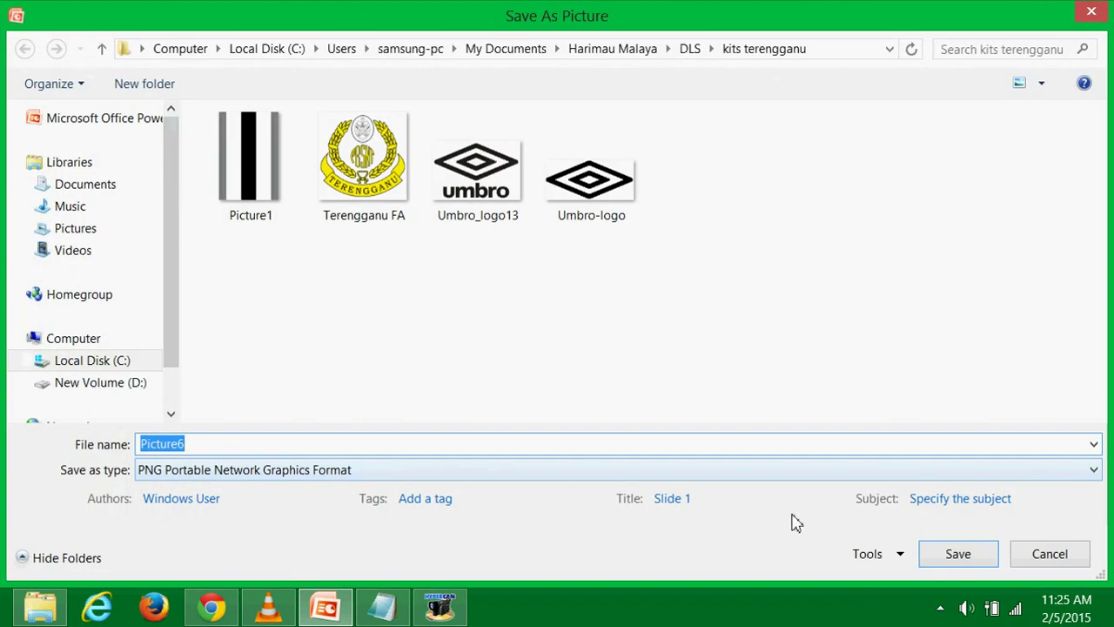
key("BackSpace")
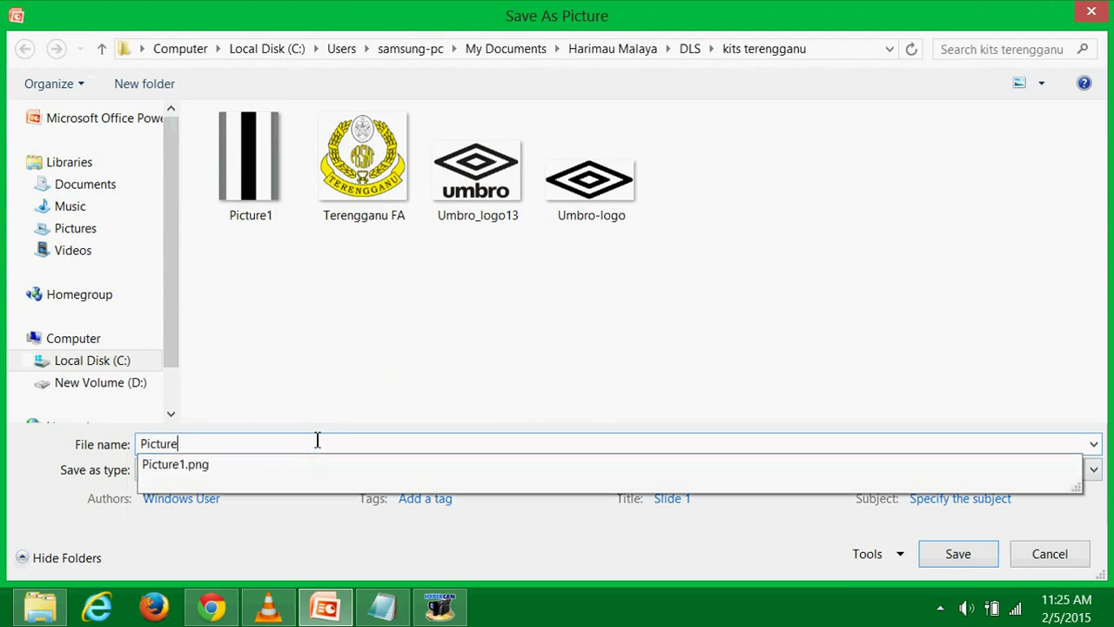
type("2")
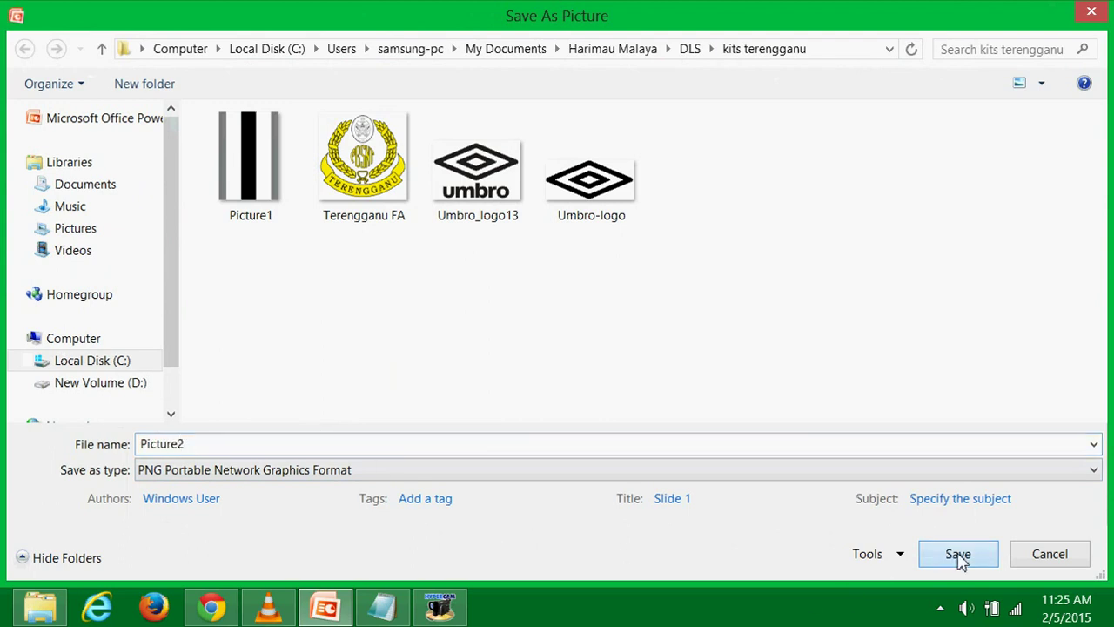
left_click(958, 554)
left_click(63, 399)
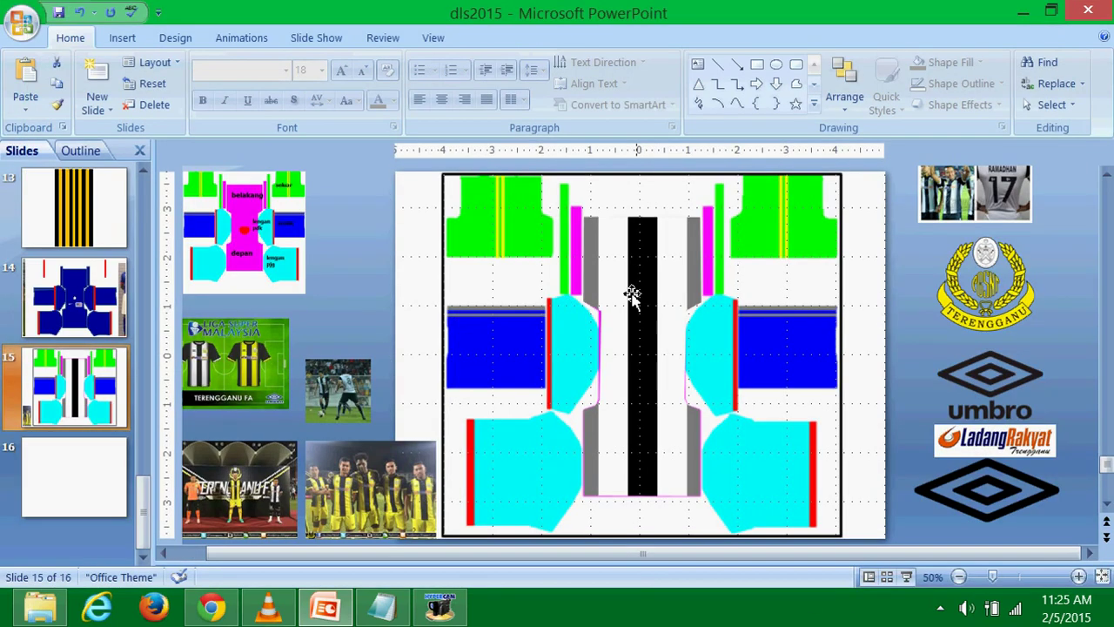
Fill slide 15's central kit body panel with the Picture2 image file.
left_click(641, 296)
left_click(467, 62)
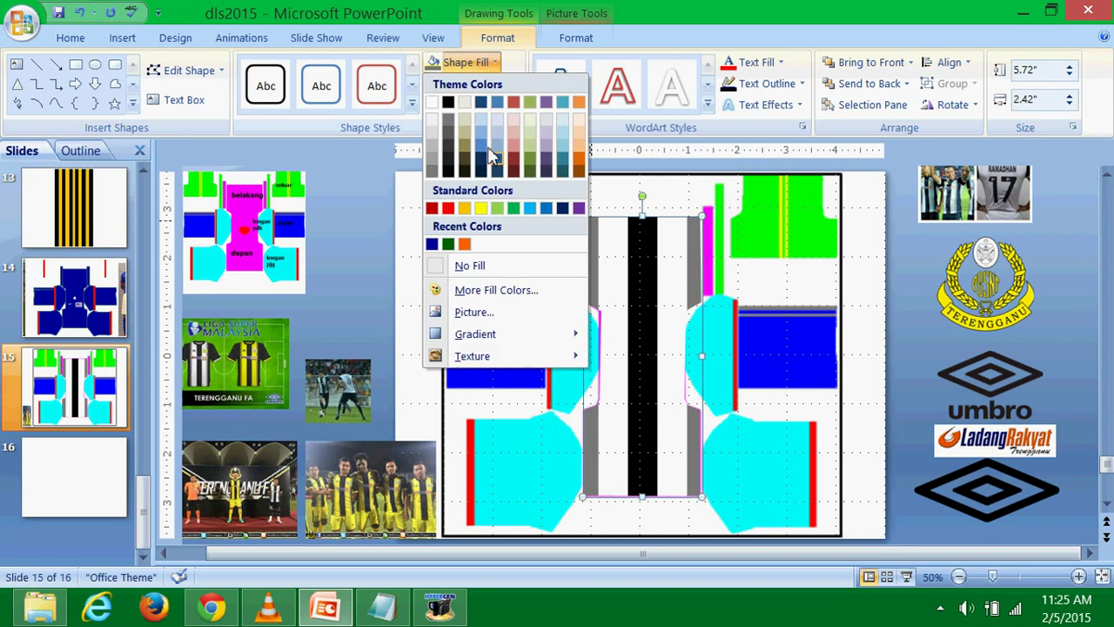
left_click(489, 312)
double_click(1036, 187)
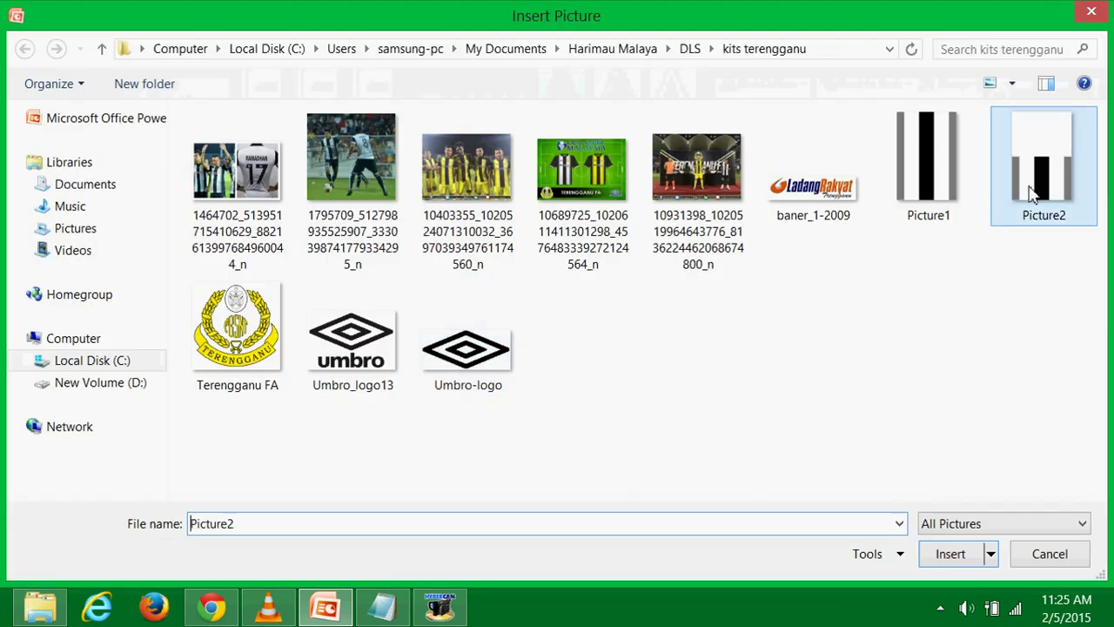
left_click(398, 286)
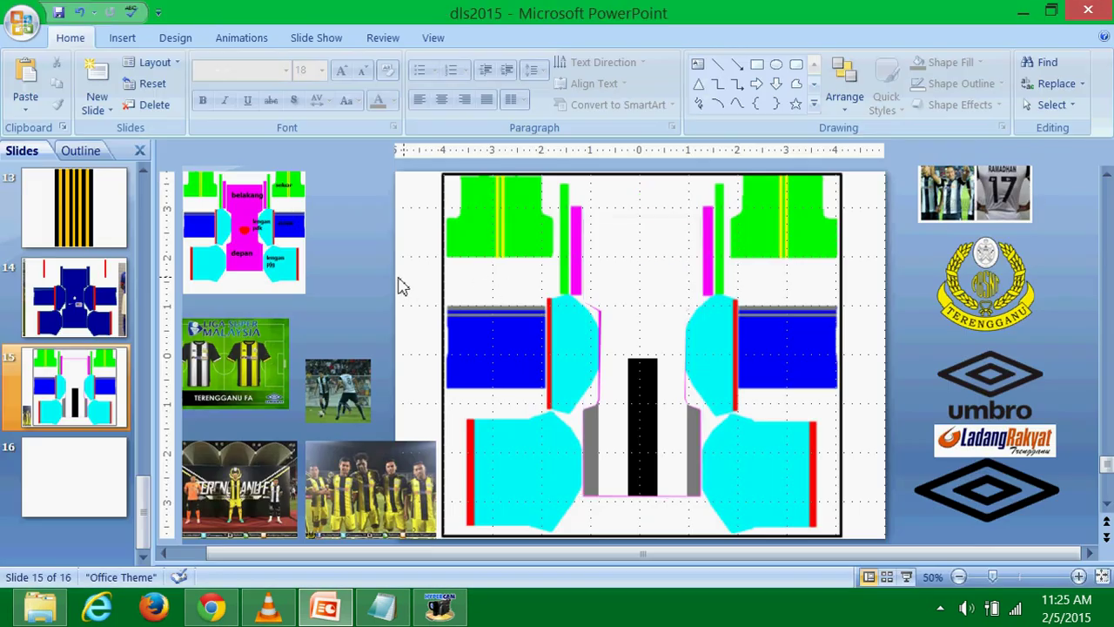
left_click(346, 409)
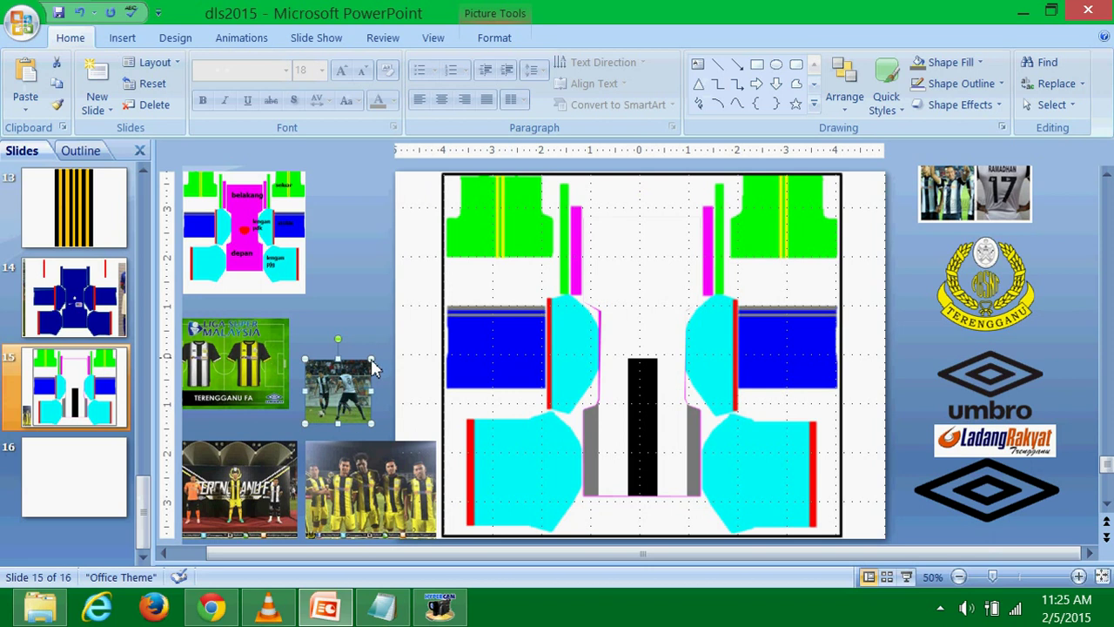
Enlarge the football match photo, then shrink it back down.
left_click_drag(374, 357, 547, 187)
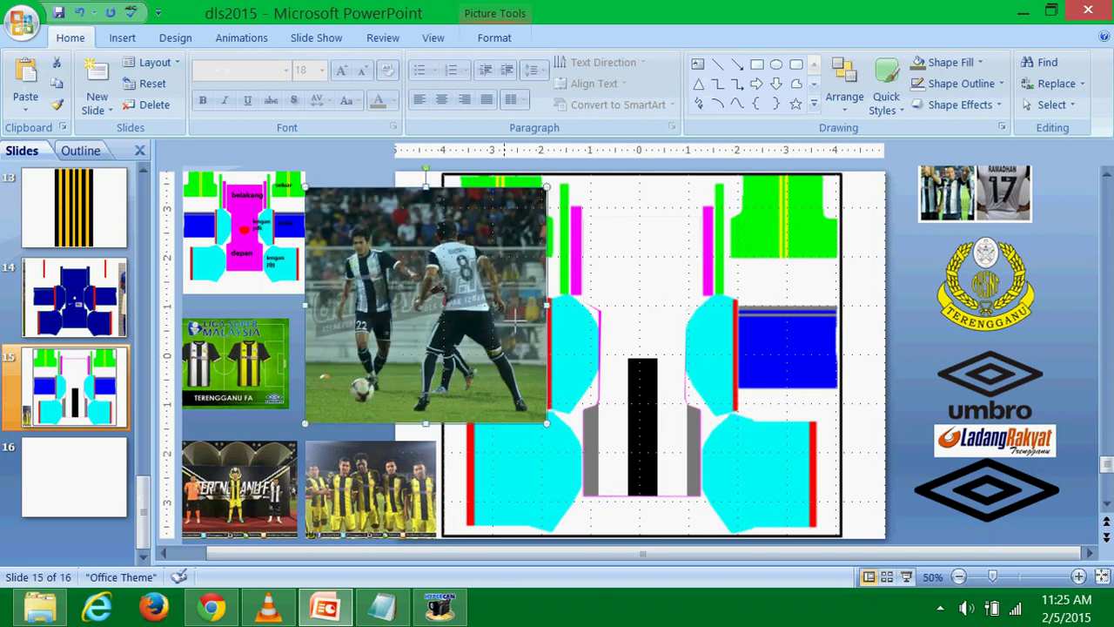
left_click(1058, 306)
left_click(481, 296)
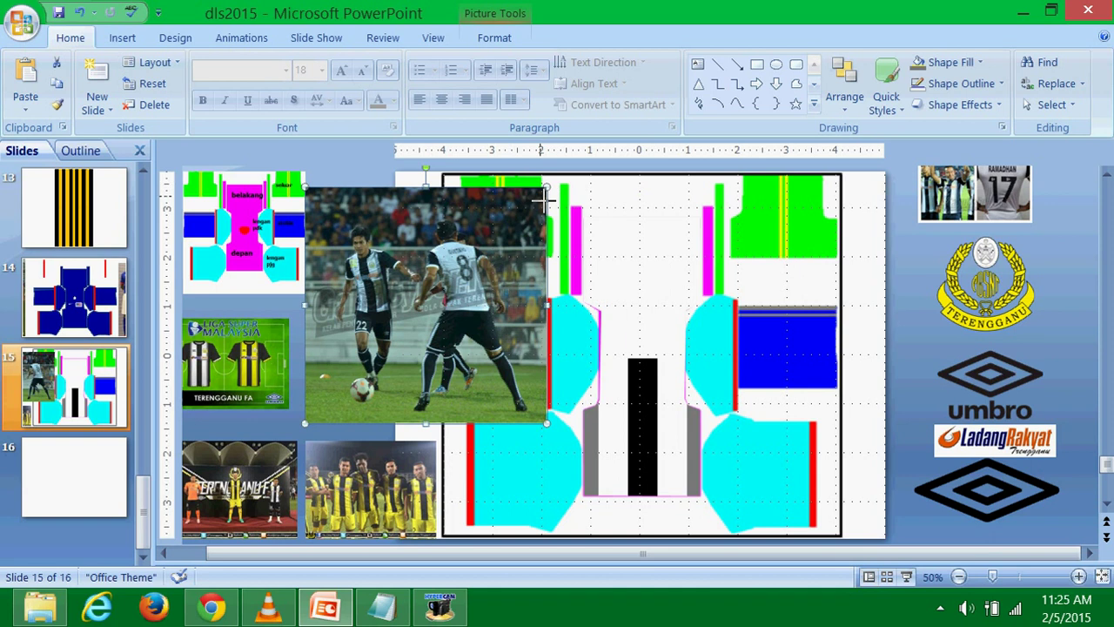
left_click_drag(544, 199, 397, 333)
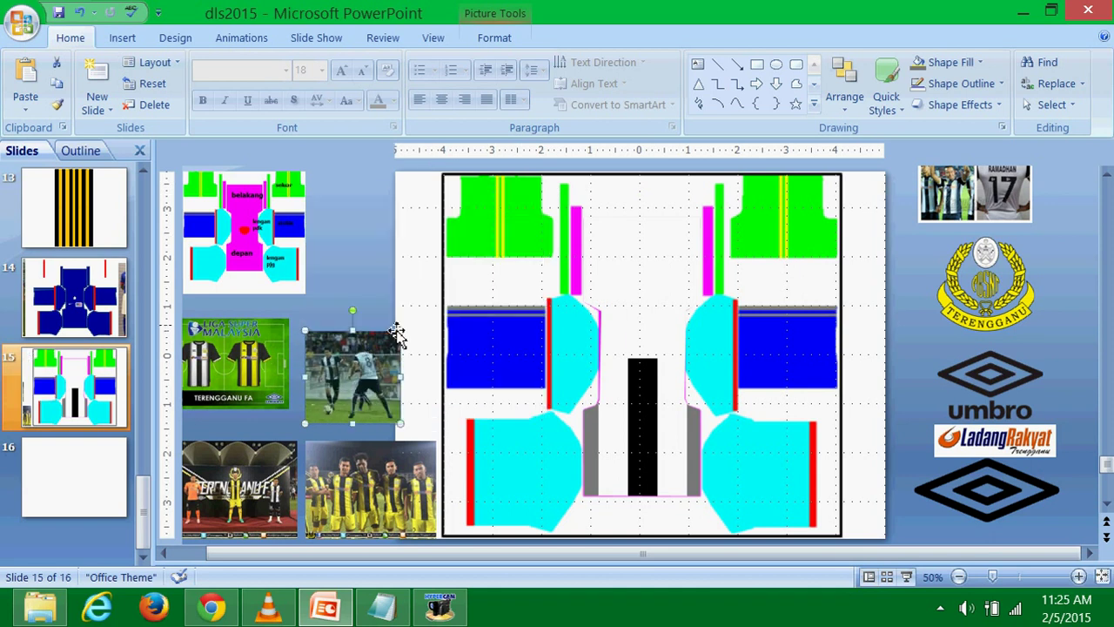
left_click(347, 260)
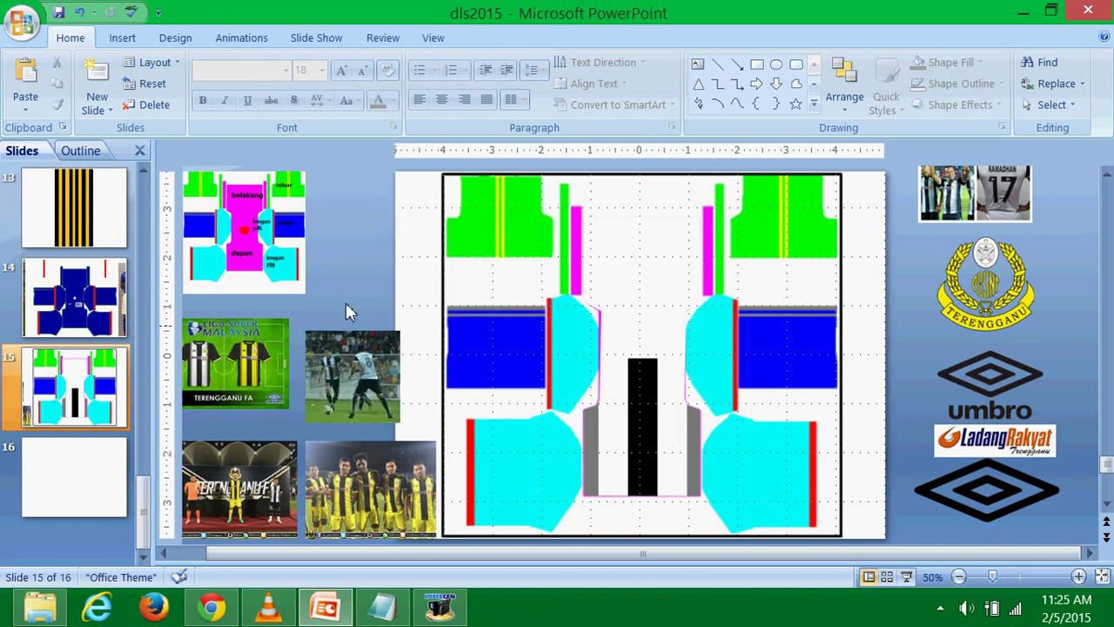
Duplicate the stadium team photo and crop the copy to a narrow strip.
left_click(275, 495)
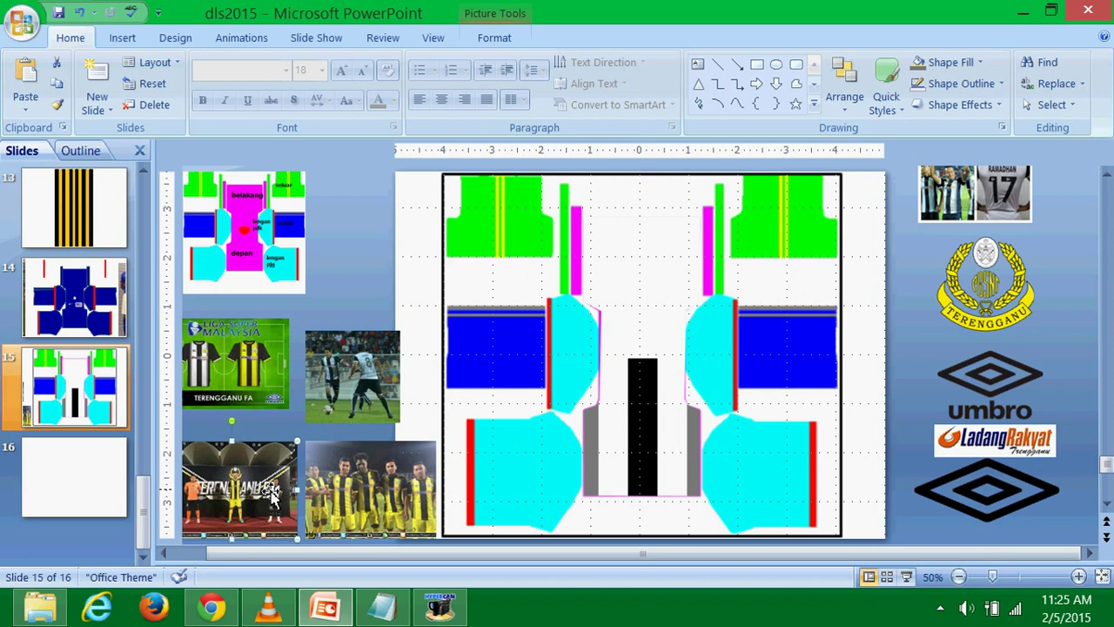
left_click_drag(272, 491, 301, 389)
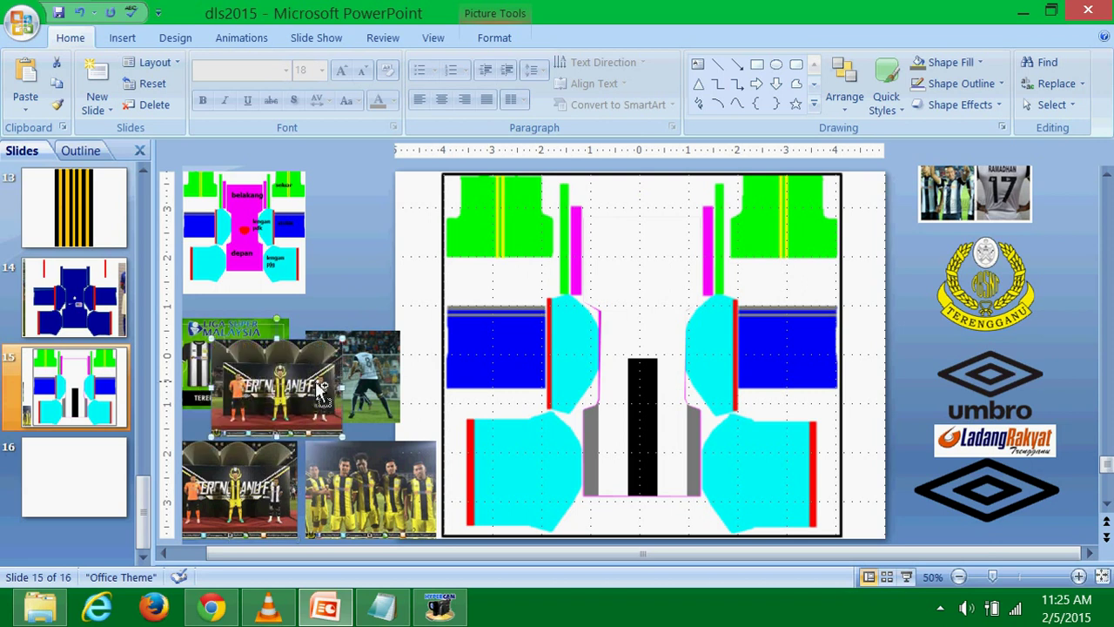
left_click(495, 37)
left_click(922, 84)
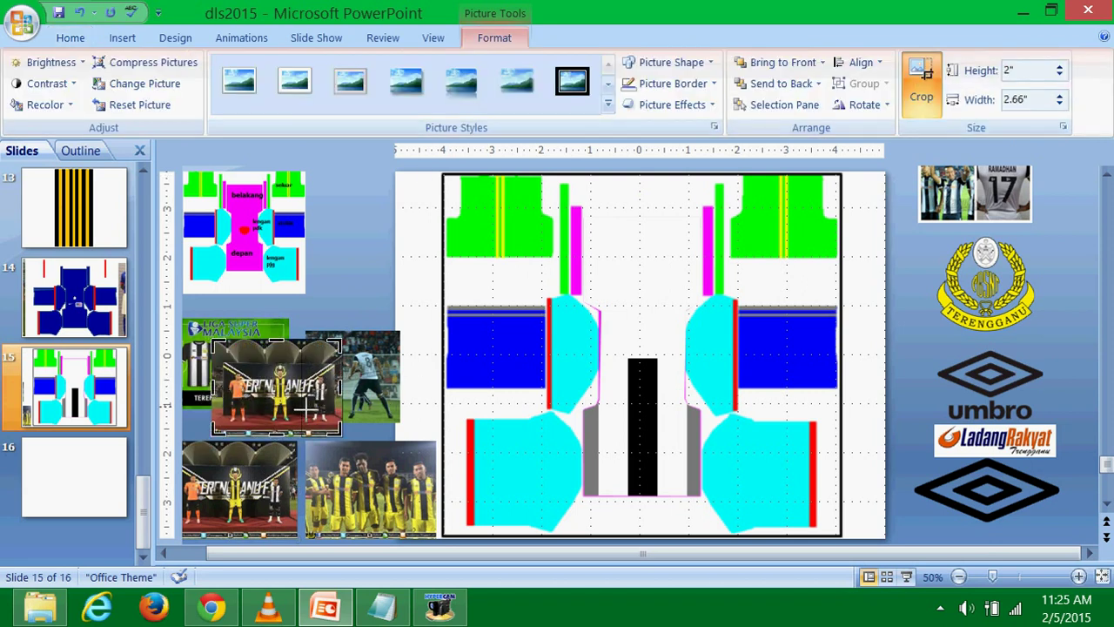
mouse_move(309, 412)
left_mouse_down()
mouse_move(418, 389)
mouse_move(365, 373)
left_mouse_up()
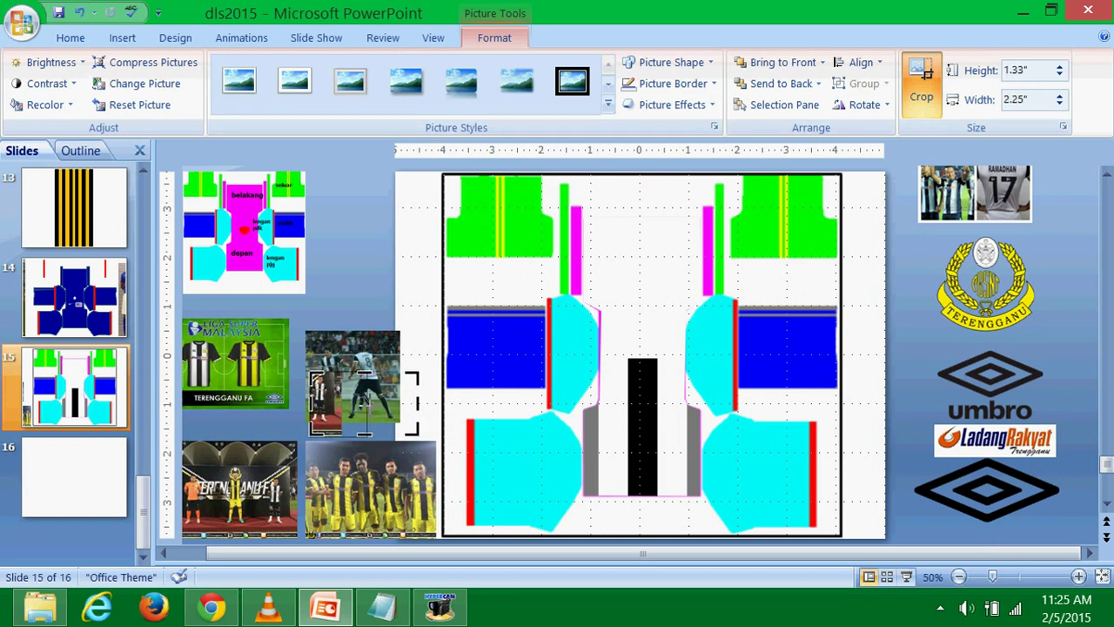
Move the cropped strip onto the team picture and place the tall player photo beside them.
left_click(348, 280)
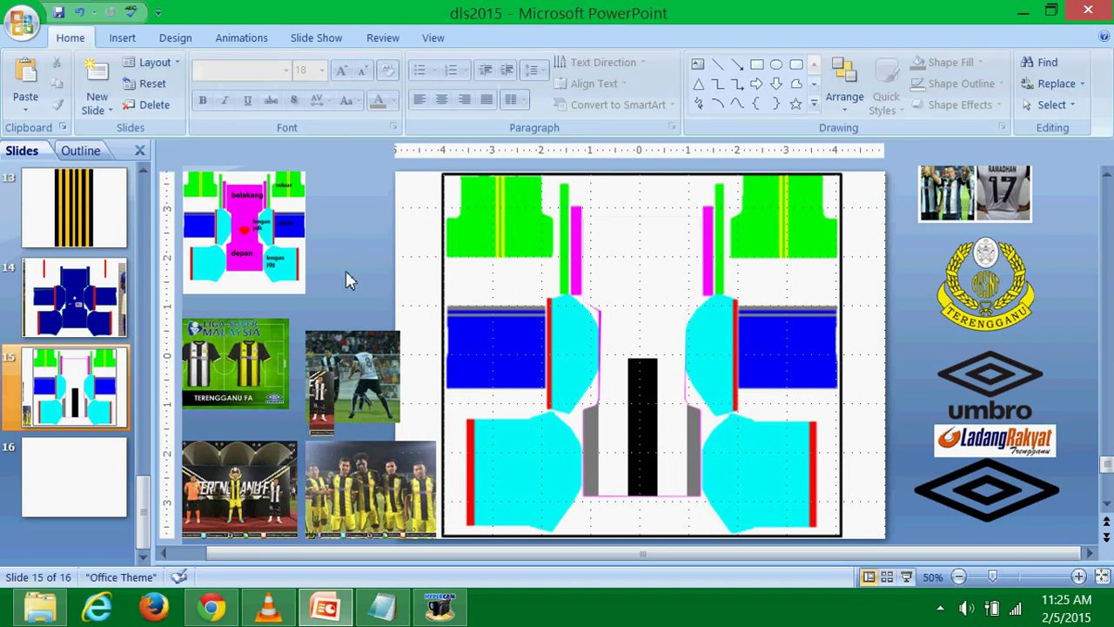
left_click(329, 393)
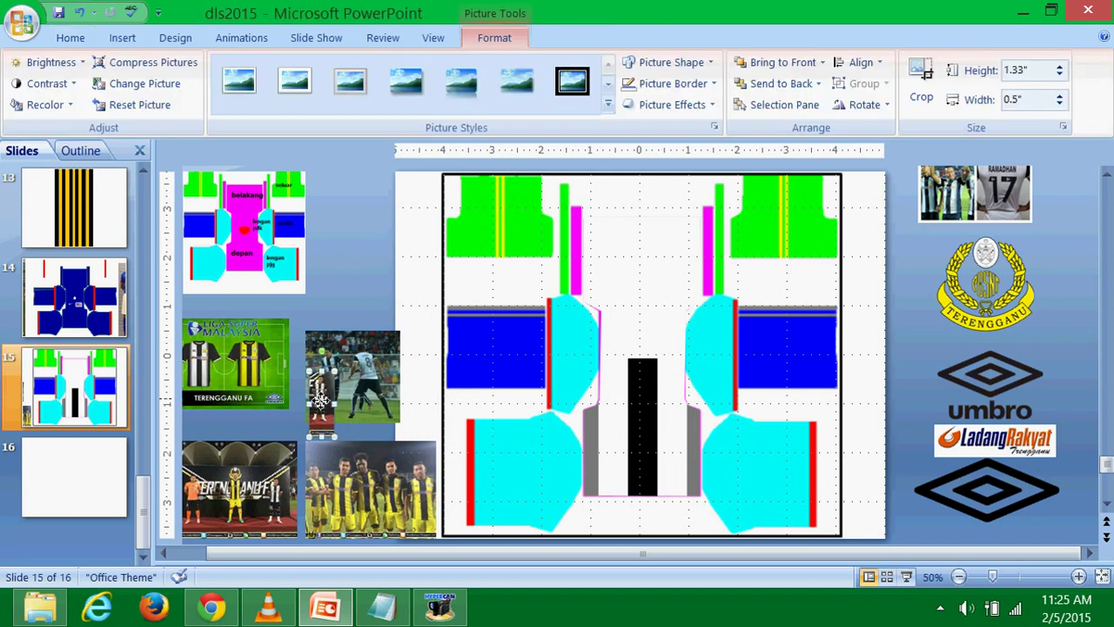
mouse_move(320, 398)
left_mouse_down()
mouse_move(203, 489)
mouse_move(223, 471)
left_mouse_up()
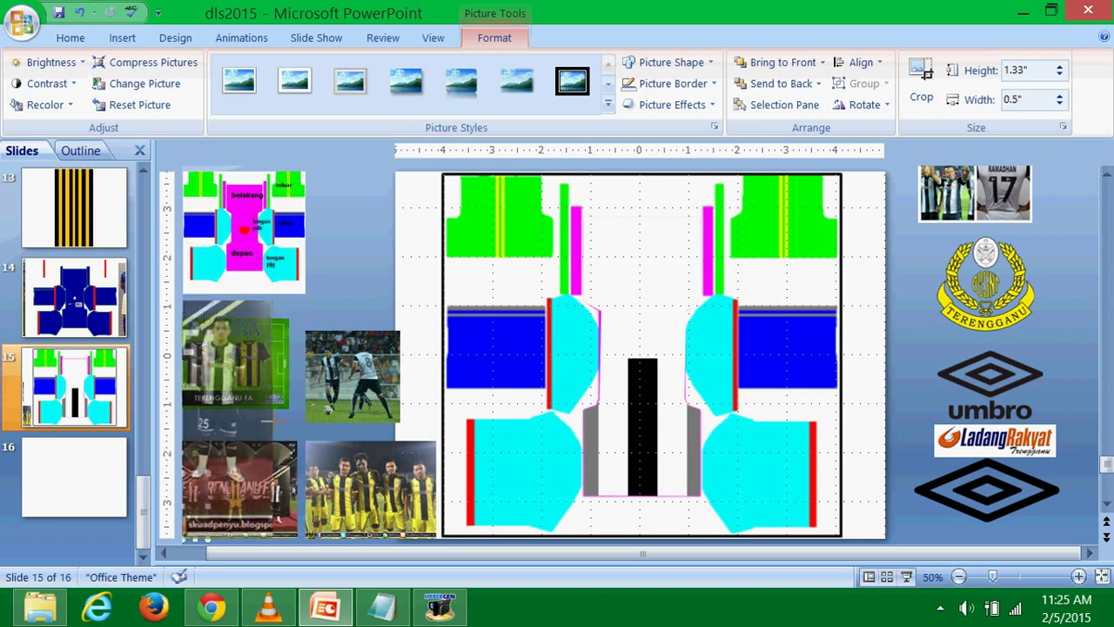
mouse_move(273, 424)
left_mouse_down()
mouse_move(230, 409)
mouse_move(334, 394)
left_mouse_up()
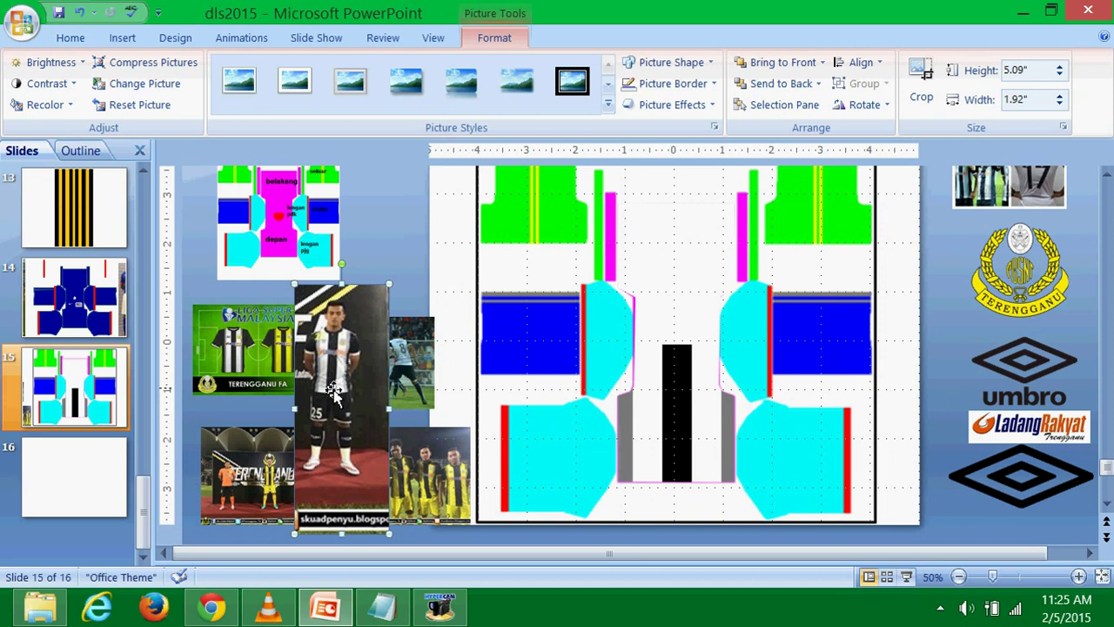
Copy the Liga Super Malaysia picture, crop the copy to a single jersey, and enlarge it.
left_click(252, 366)
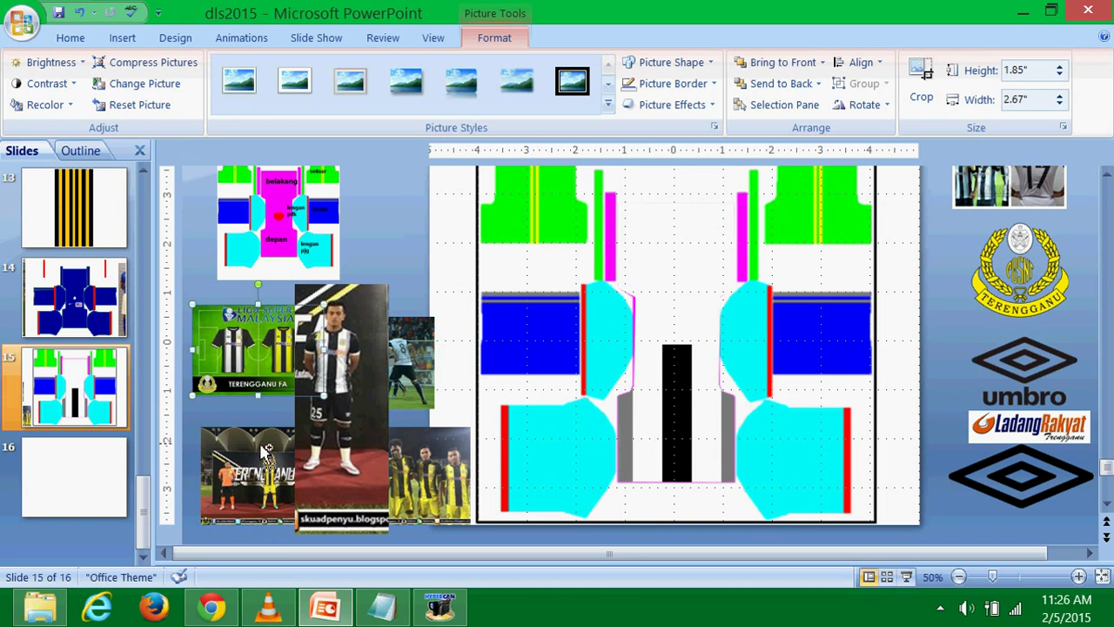
left_click_drag(248, 392, 275, 462)
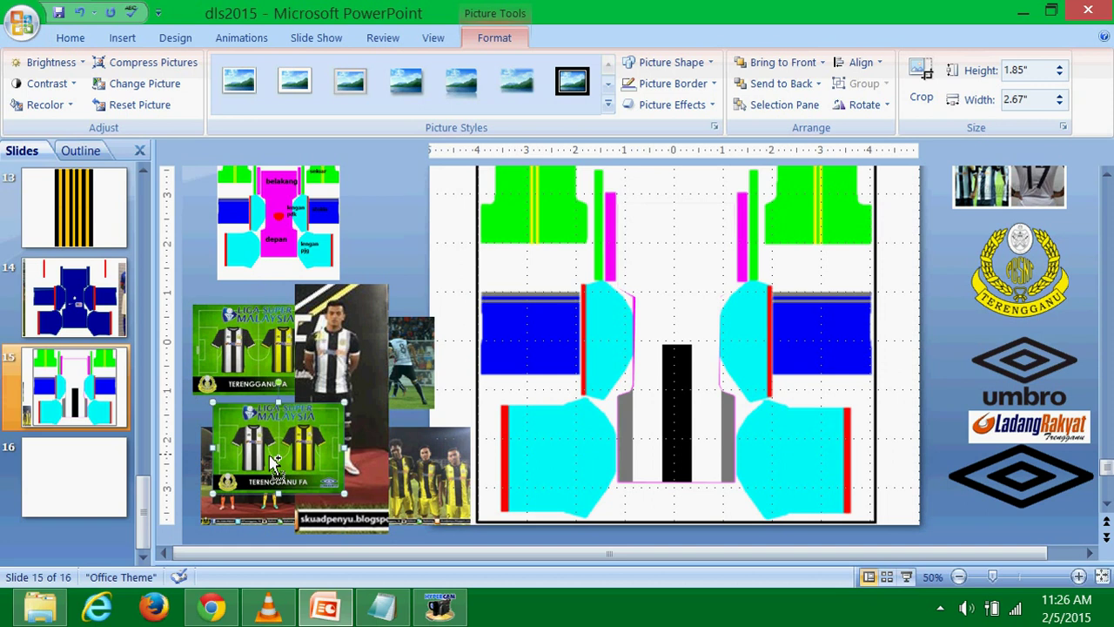
left_click(922, 80)
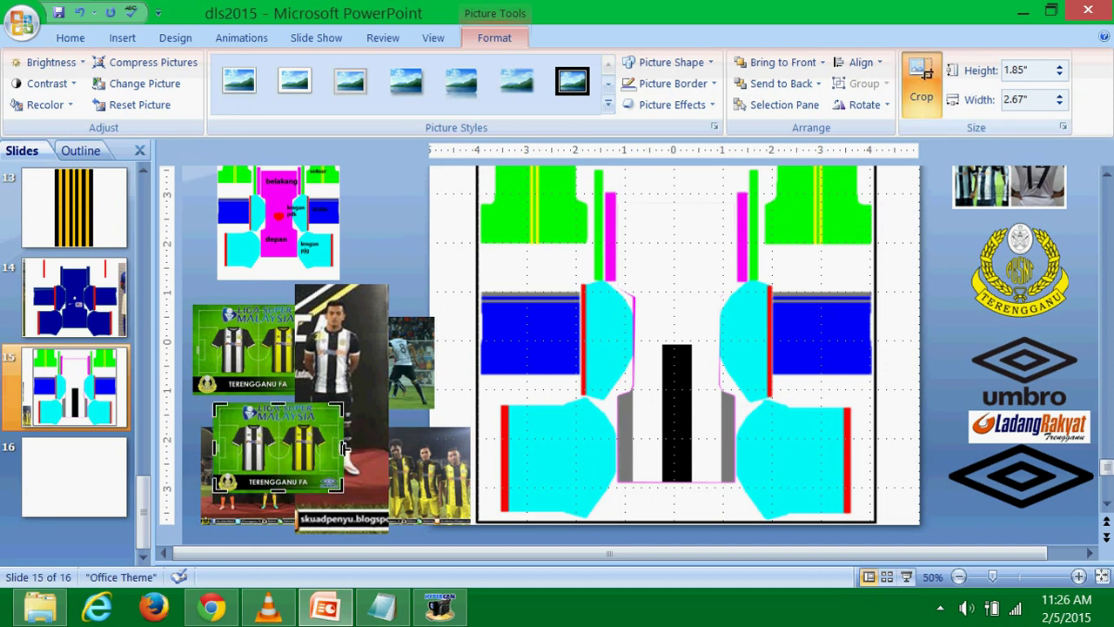
left_click_drag(286, 453, 283, 453)
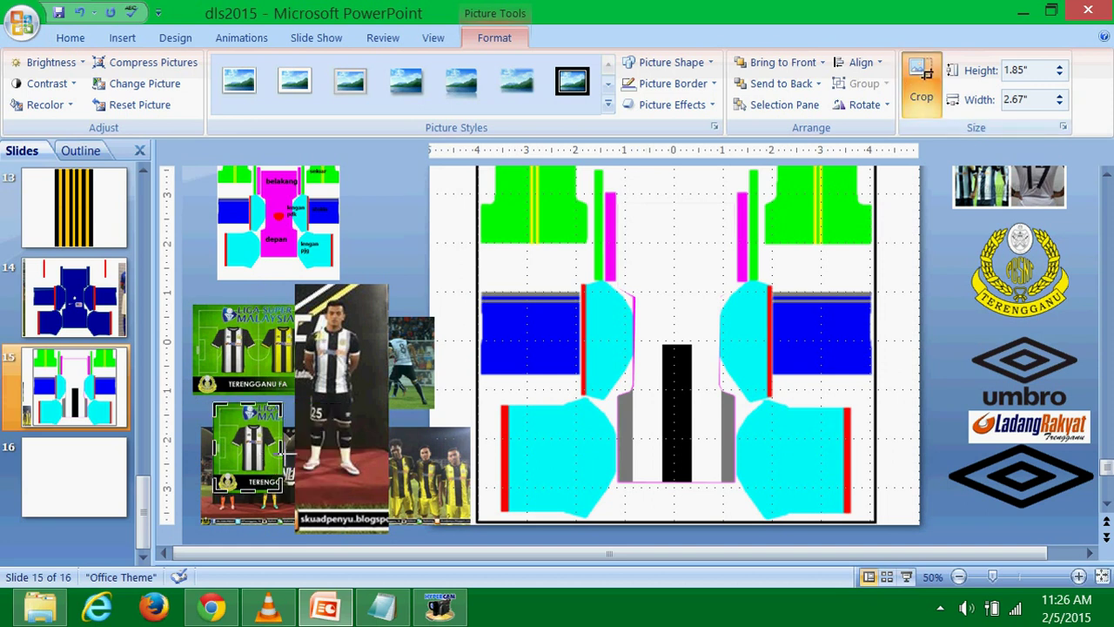
left_click_drag(247, 403, 248, 421)
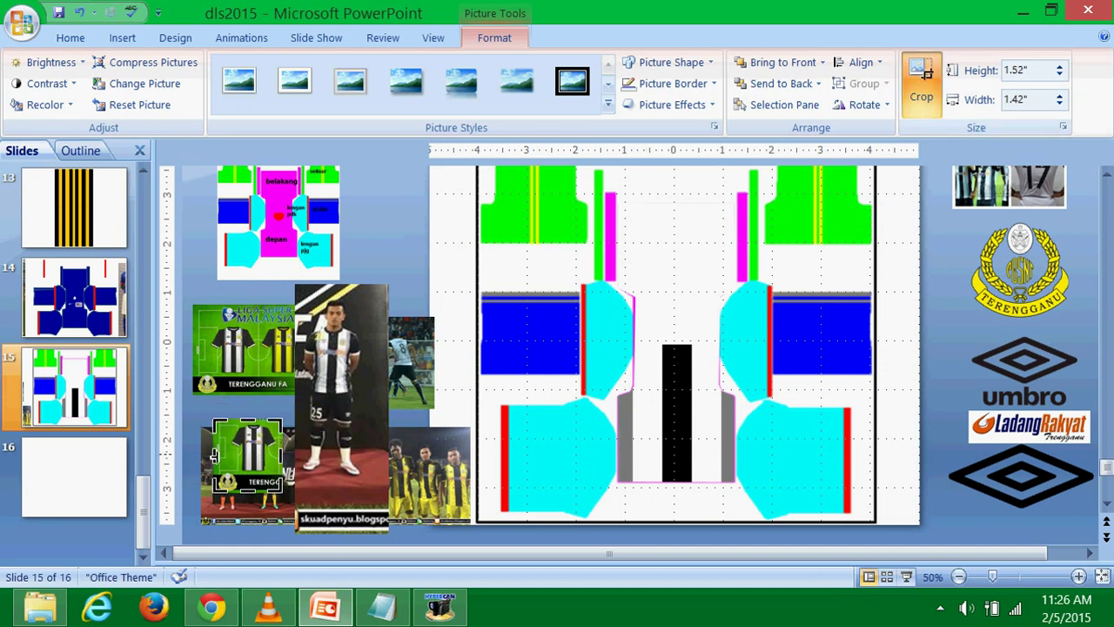
left_click_drag(213, 456, 231, 457)
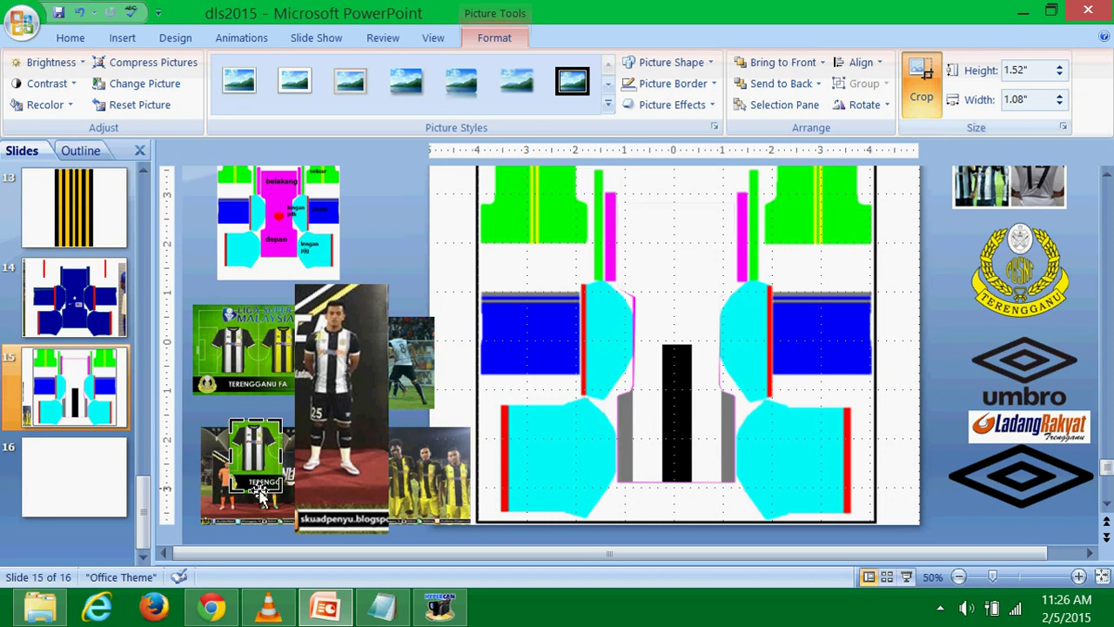
left_click(404, 269)
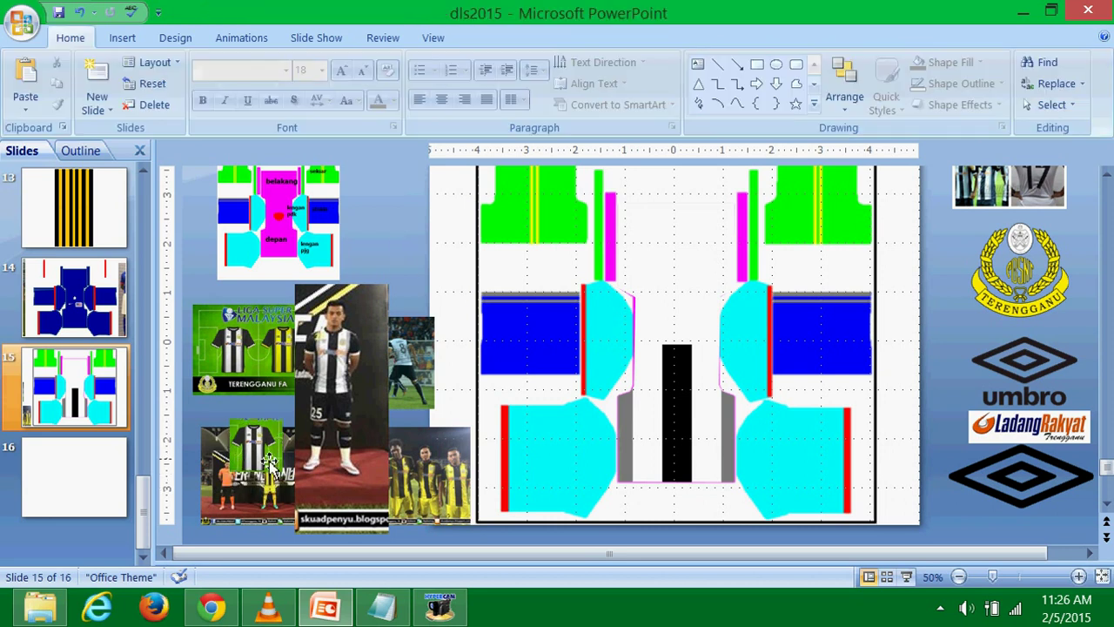
left_click_drag(269, 460, 239, 480)
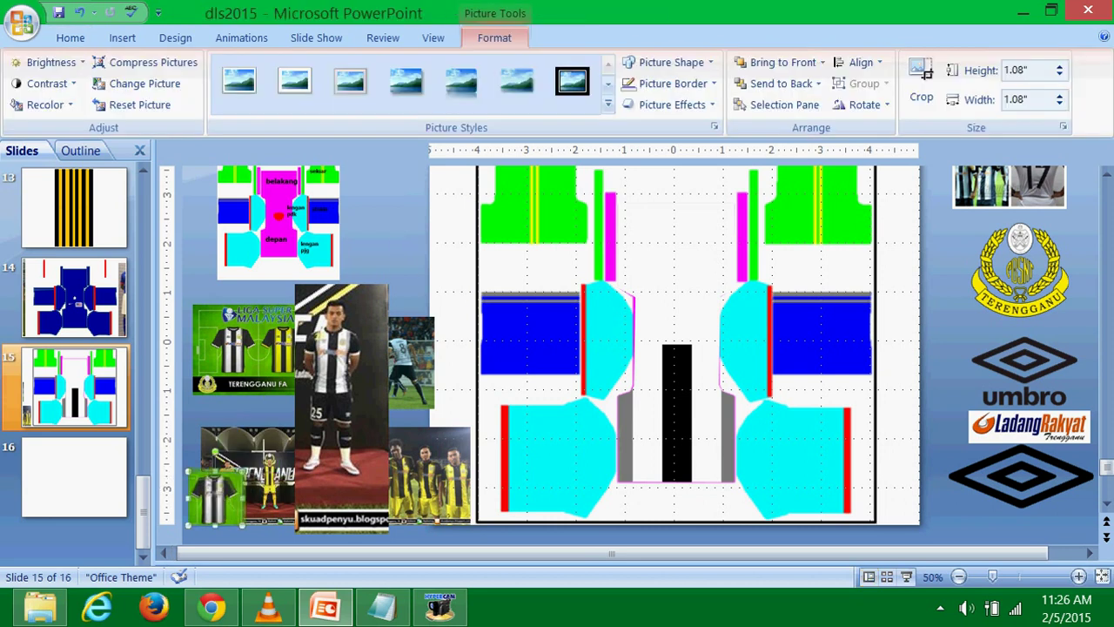
mouse_move(243, 473)
left_mouse_down()
mouse_move(340, 374)
mouse_move(418, 400)
left_mouse_up()
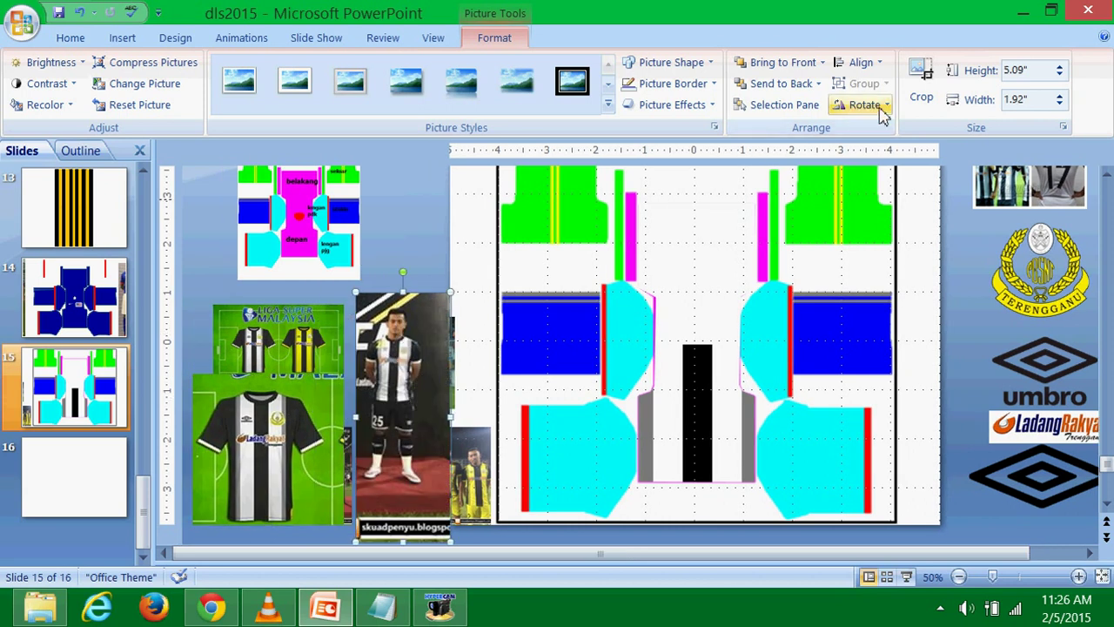
Crop the player photo's bottom and right side, then reposition and enlarge it to 4.71 inches tall.
left_click(922, 85)
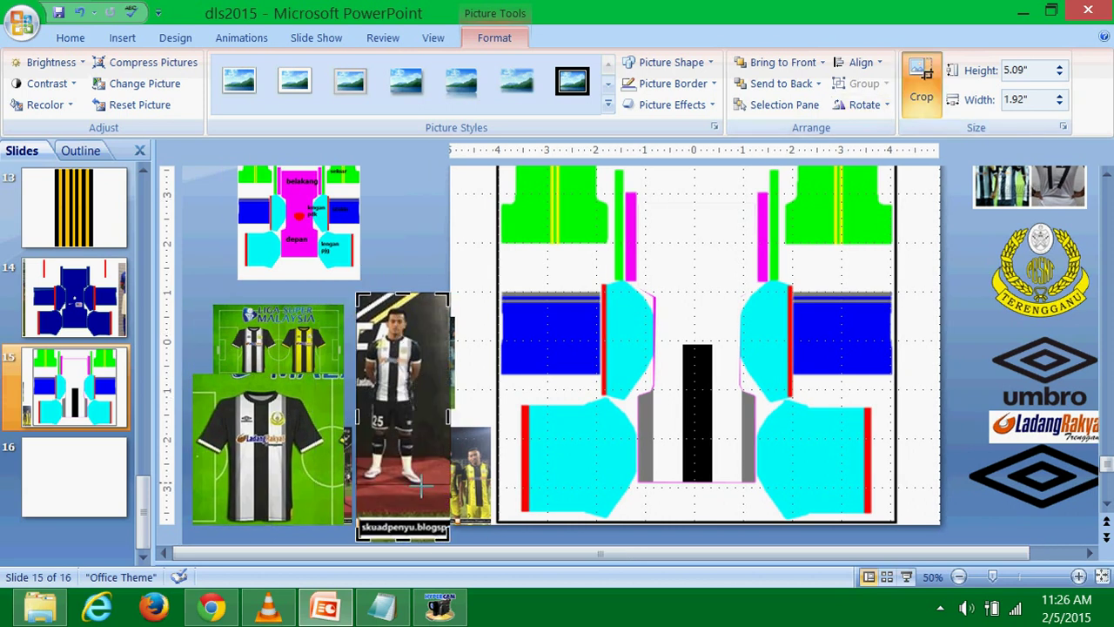
left_click_drag(421, 492, 421, 486)
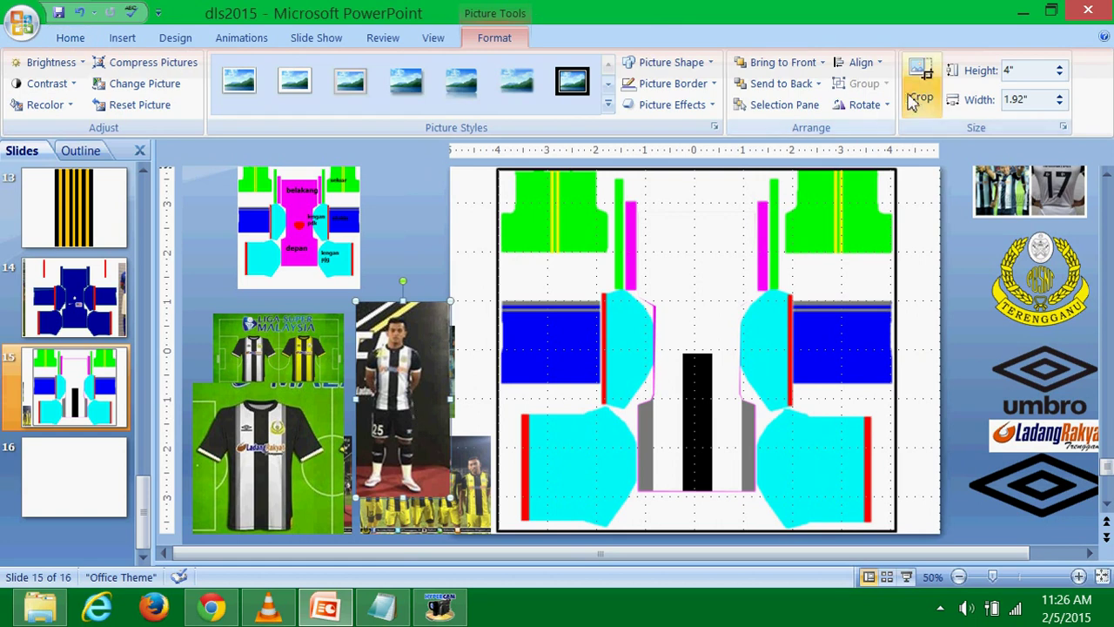
left_click_drag(451, 400, 427, 400)
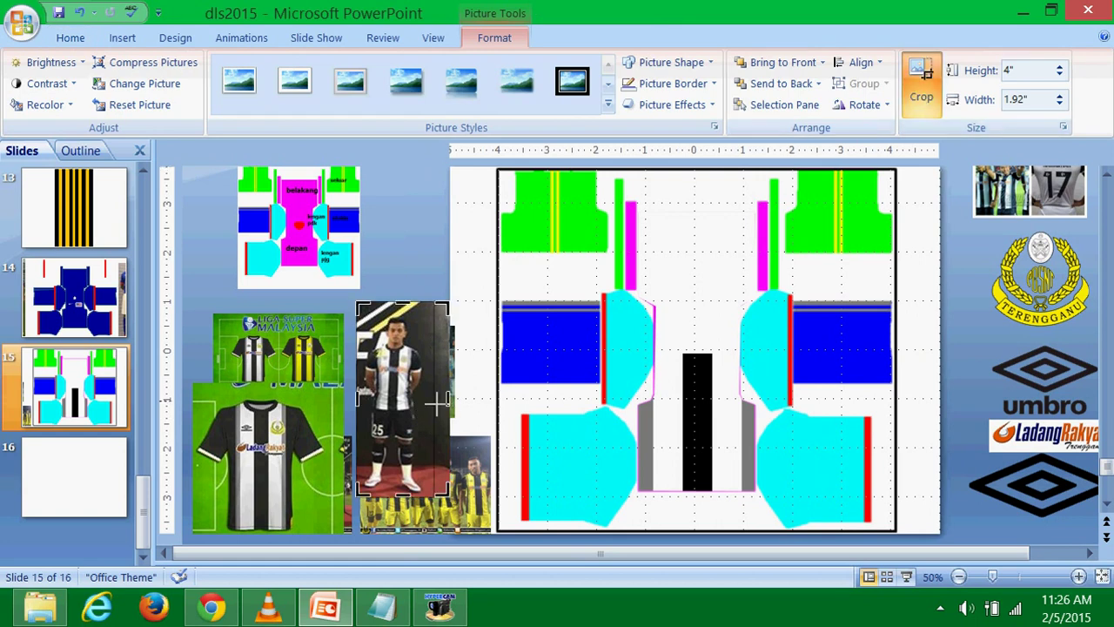
left_click(423, 224)
left_click(399, 390)
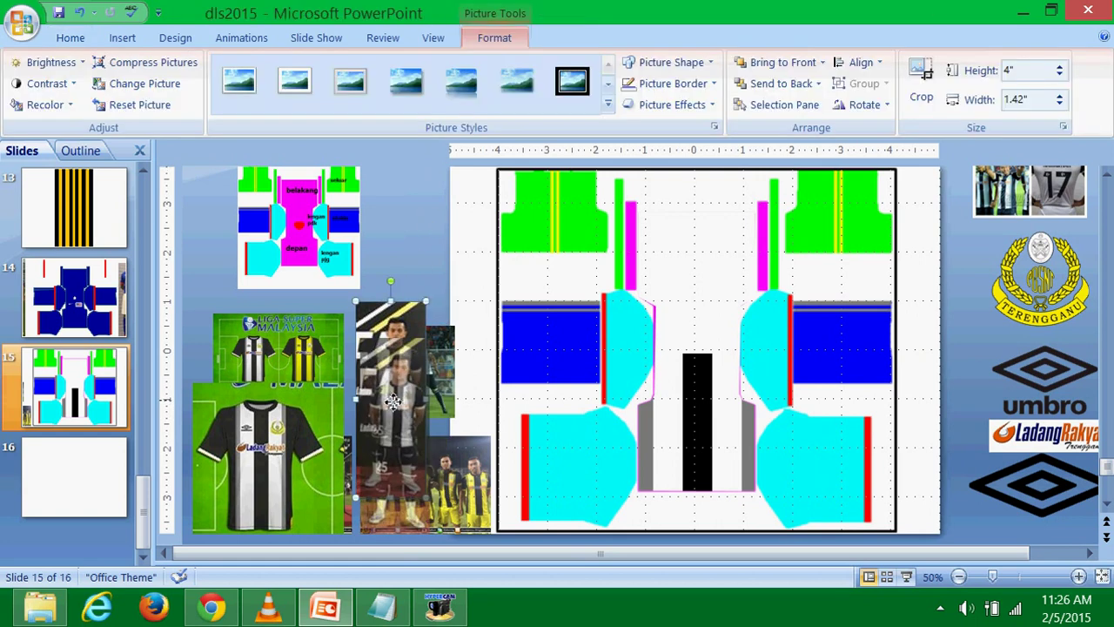
left_click_drag(399, 390, 390, 427)
left_click_drag(418, 337, 429, 303)
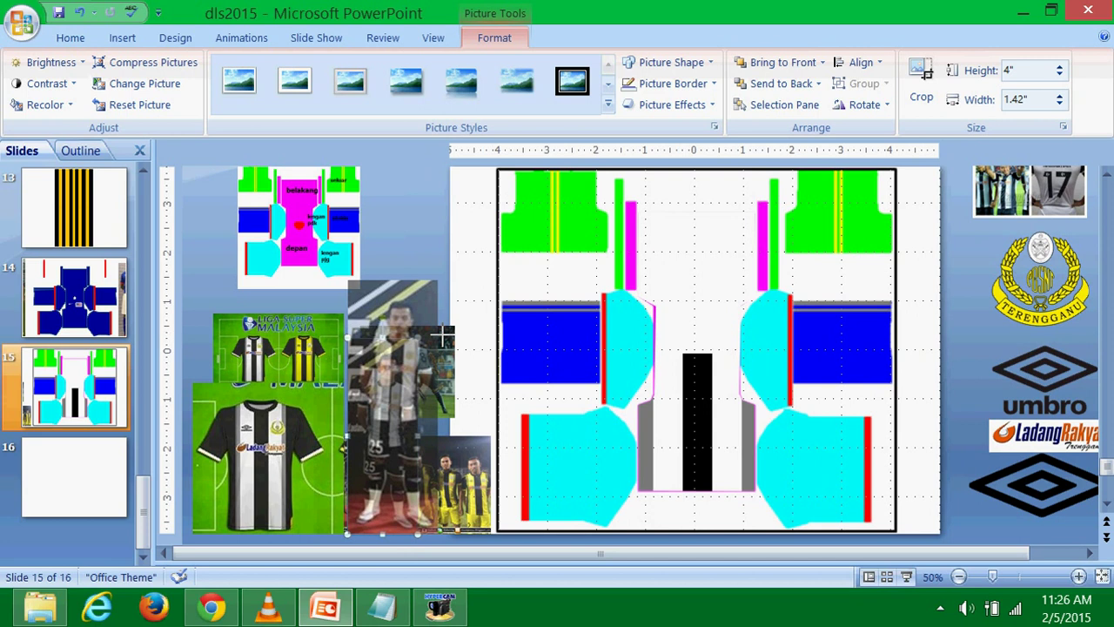
left_click(418, 231)
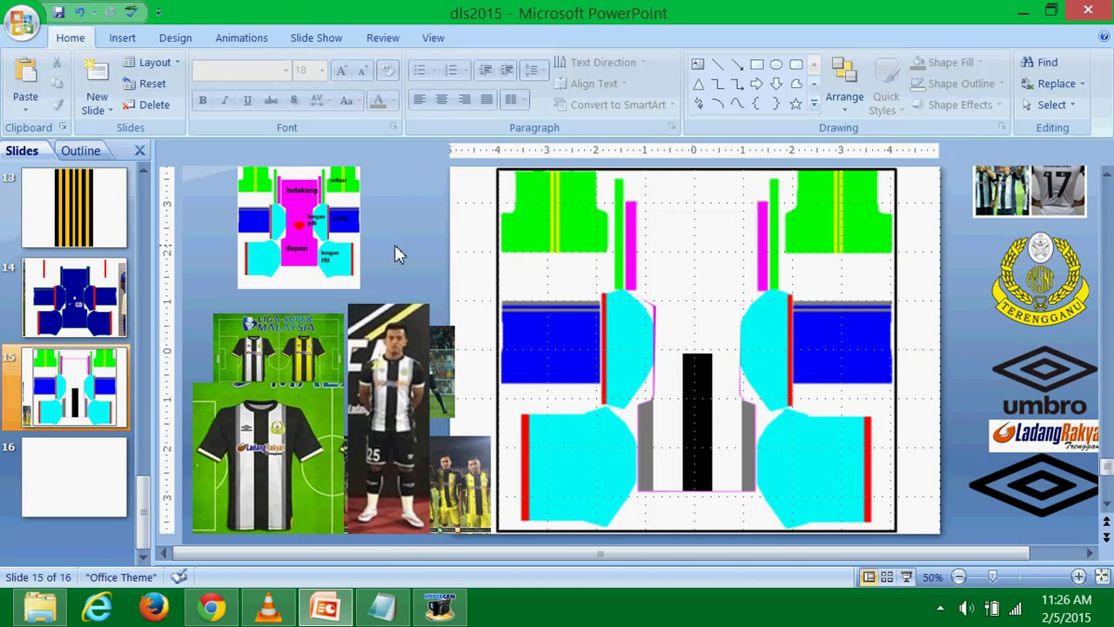
Insert a small oval with a black outline and solid black fill.
left_click(120, 38)
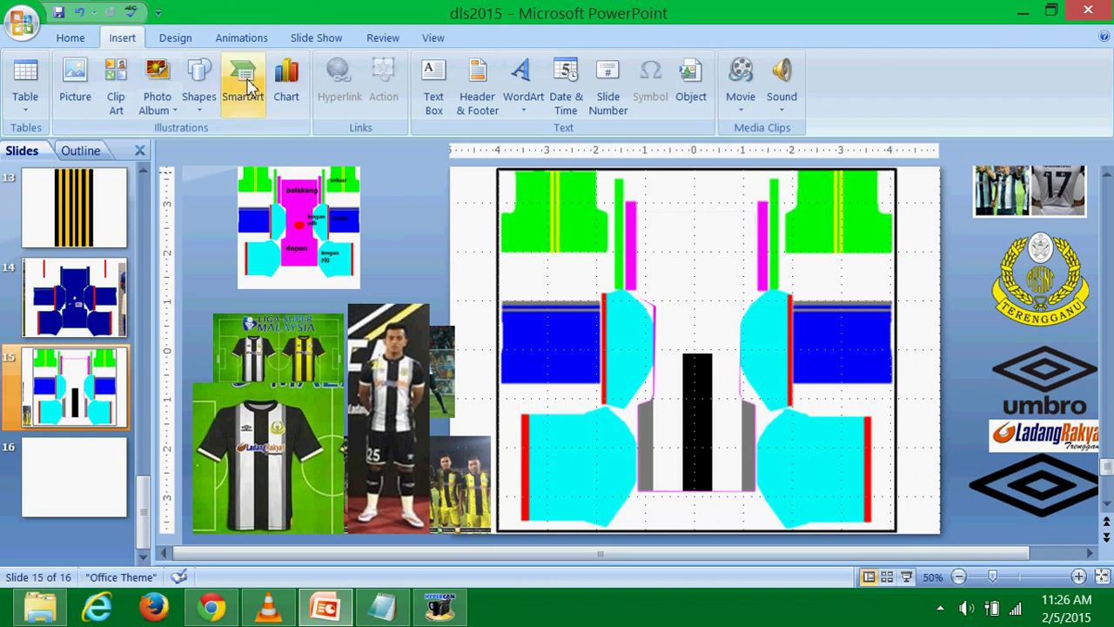
left_click(199, 80)
left_click(269, 148)
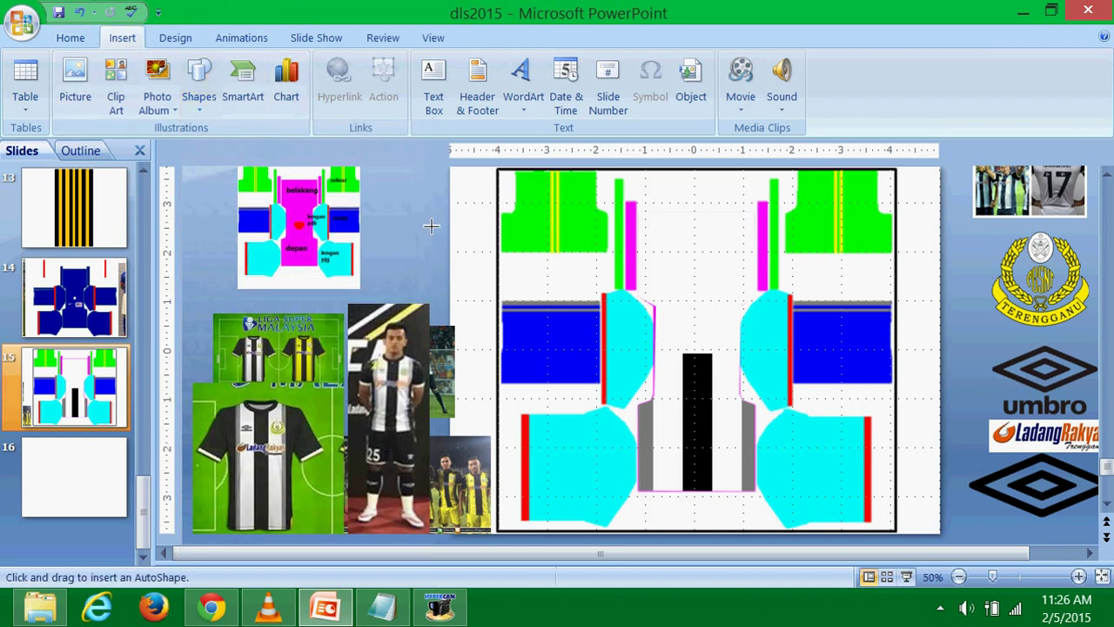
left_click(451, 248)
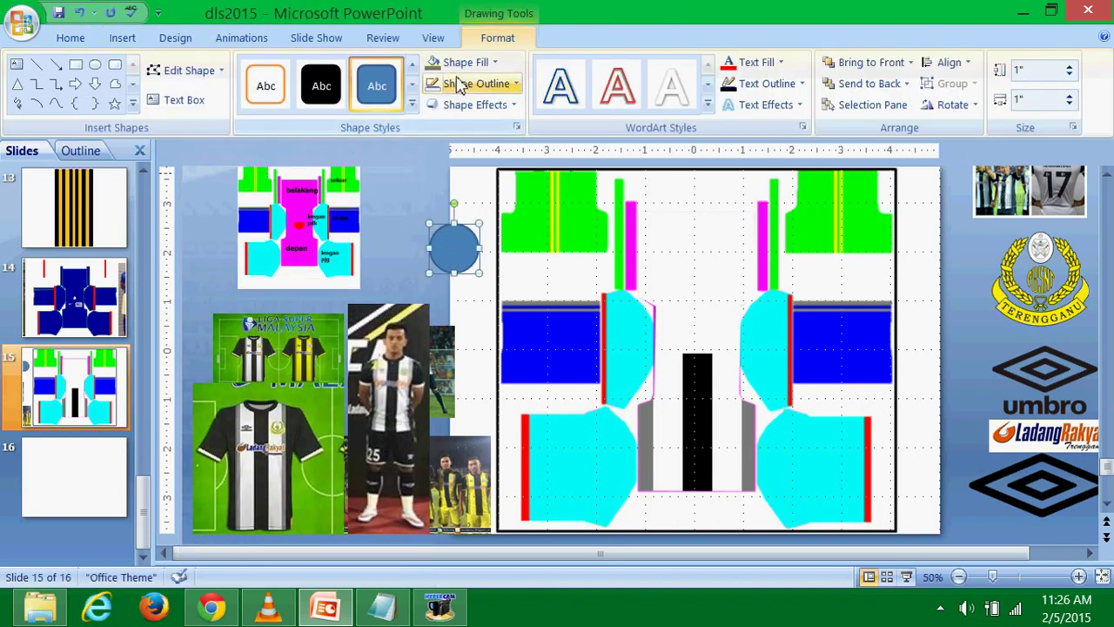
left_click(462, 83)
left_click(448, 154)
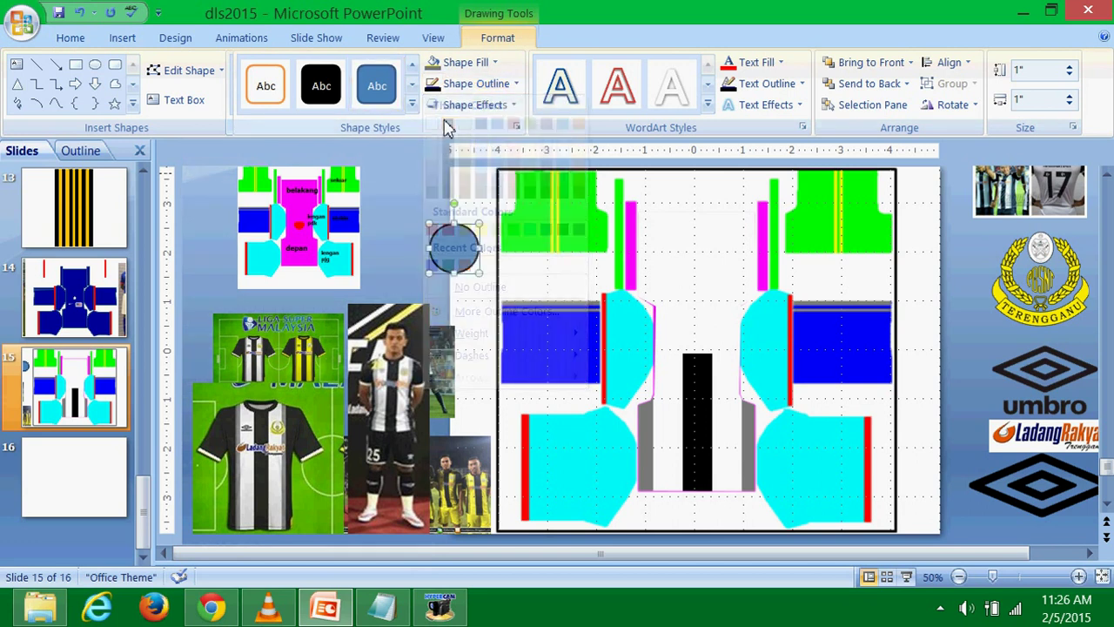
left_click(468, 65)
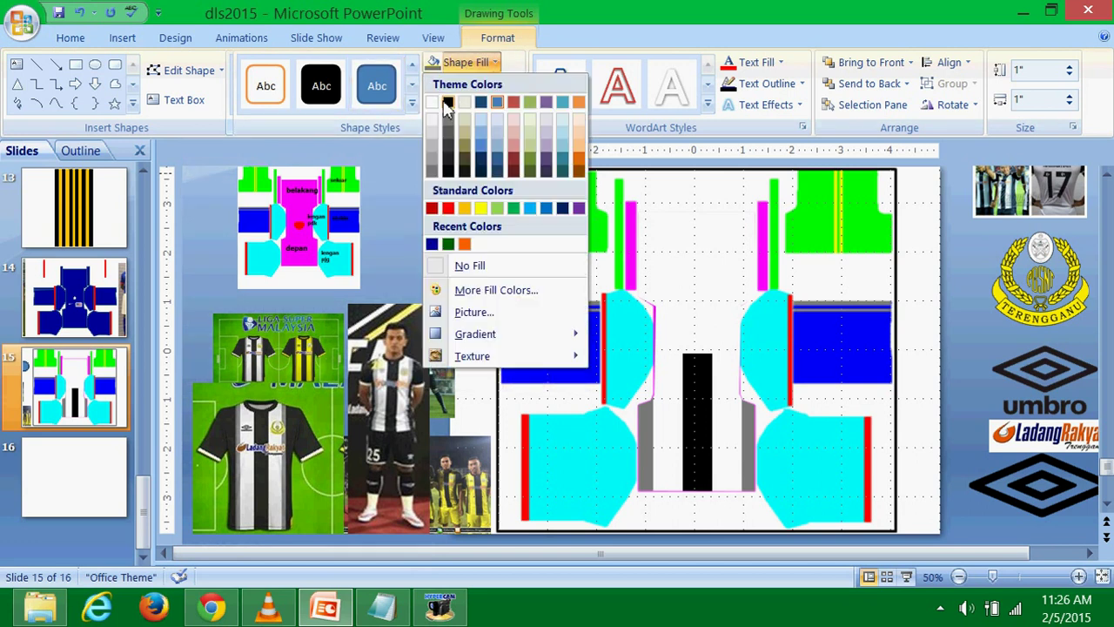
left_click(447, 103)
Position the black circle at the top of the kit's black centre strip.
left_click(385, 205)
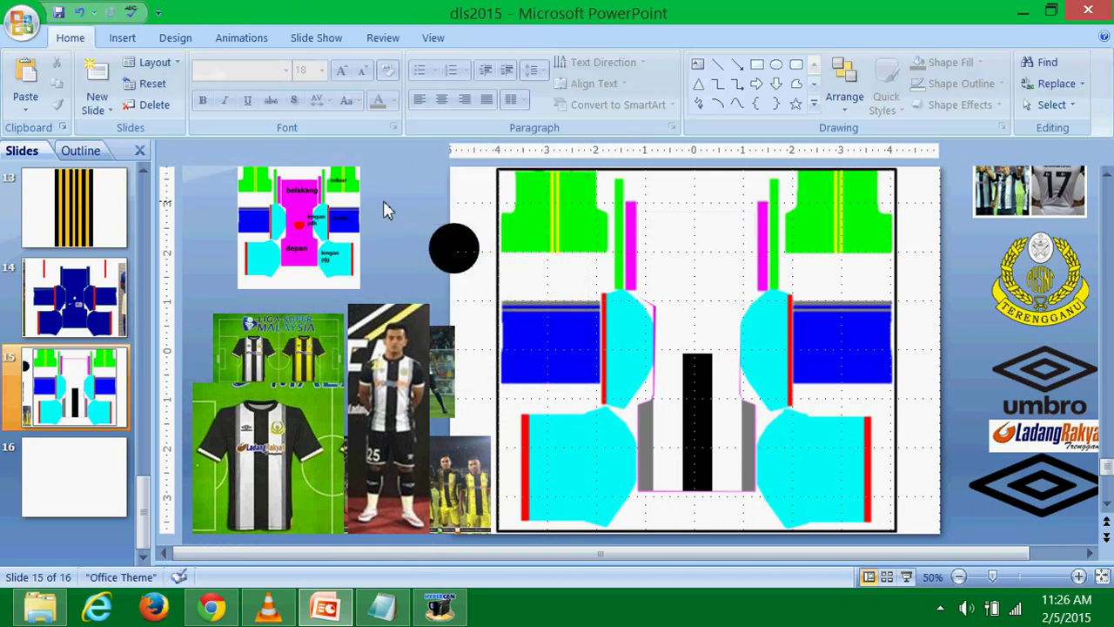
left_click(461, 254)
left_click_drag(460, 255, 697, 335)
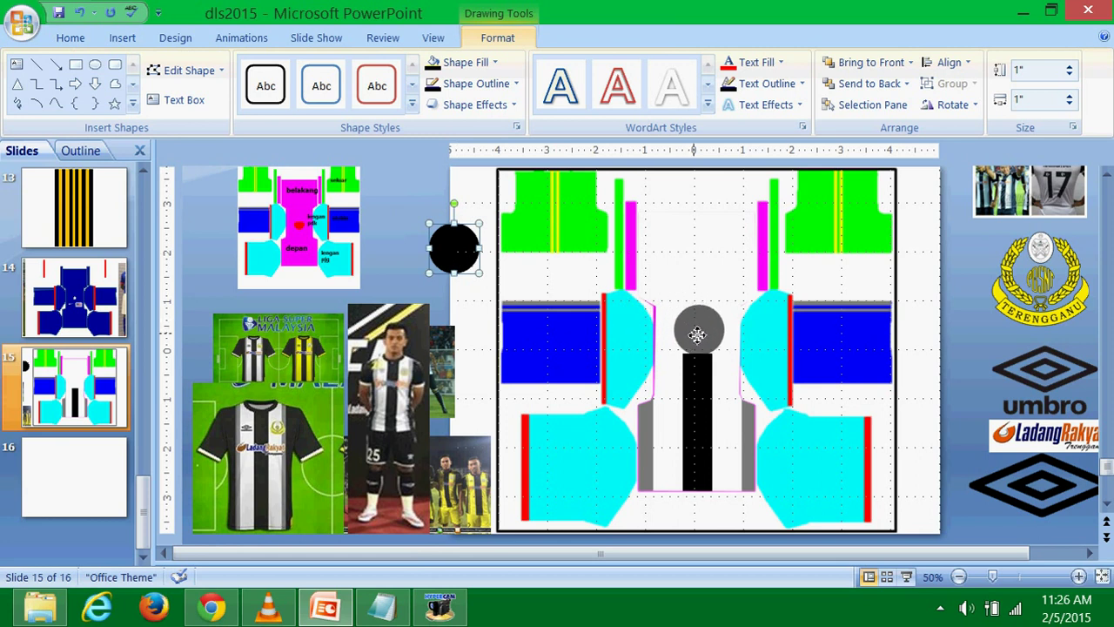
mouse_move(698, 335)
left_mouse_down()
mouse_move(712, 320)
mouse_move(689, 332)
left_mouse_up()
key("Right")
key("Right")
key("Right")
key("Right")
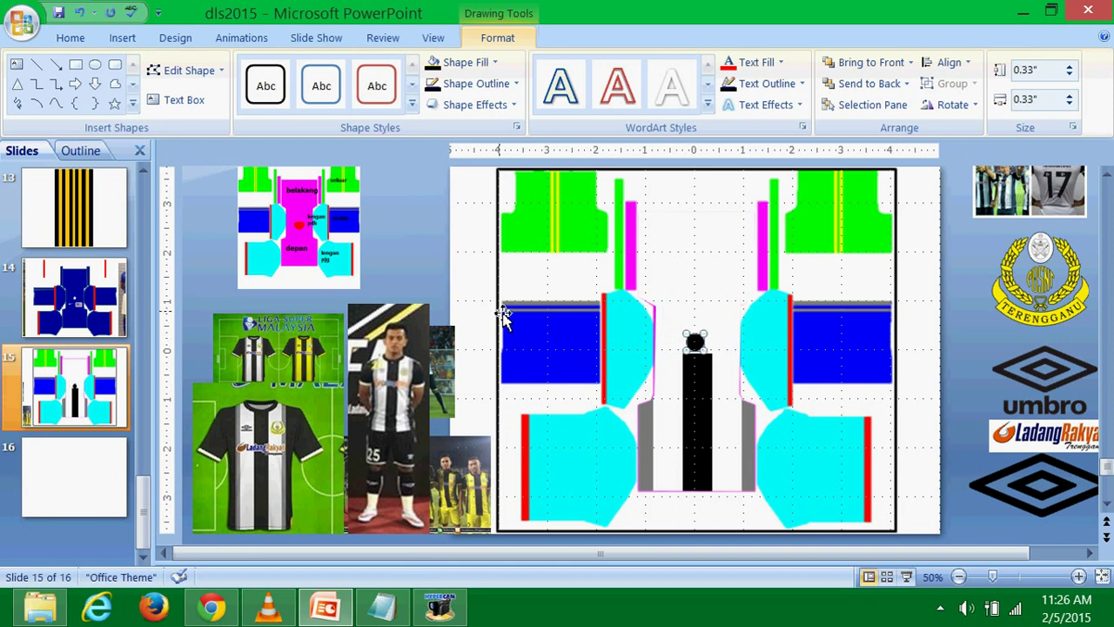
left_click(438, 263)
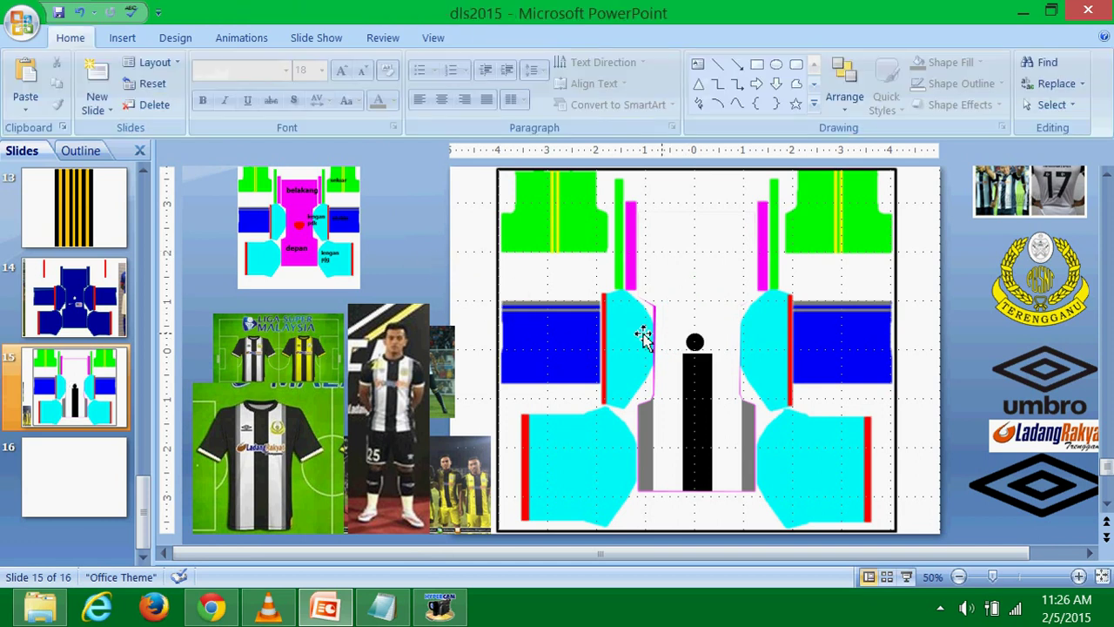
left_click(696, 341)
key("Left")
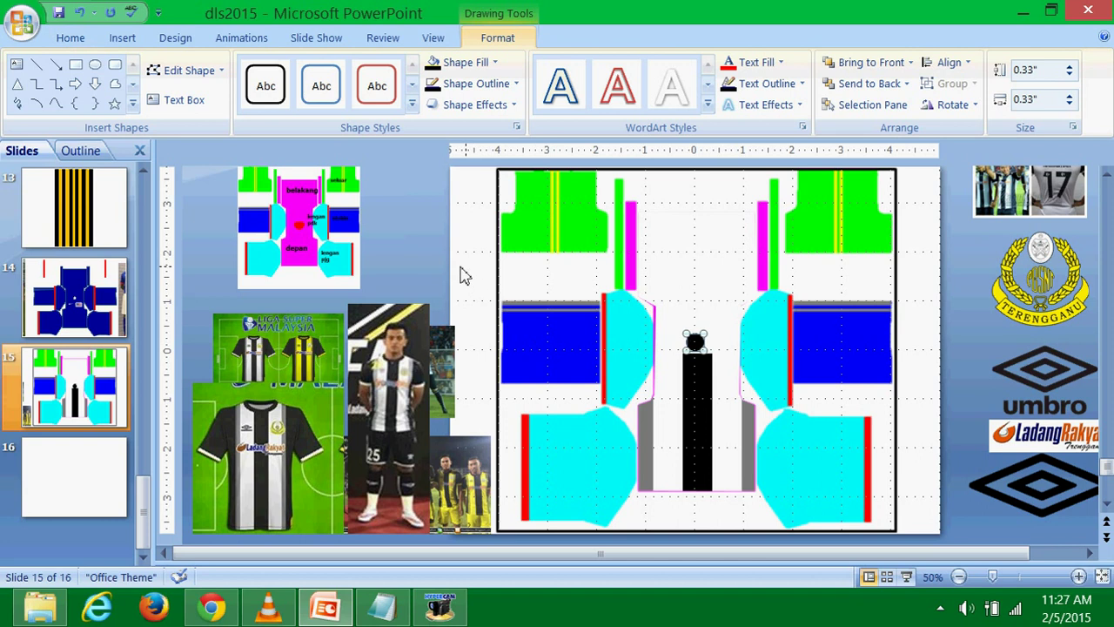
left_click(464, 275)
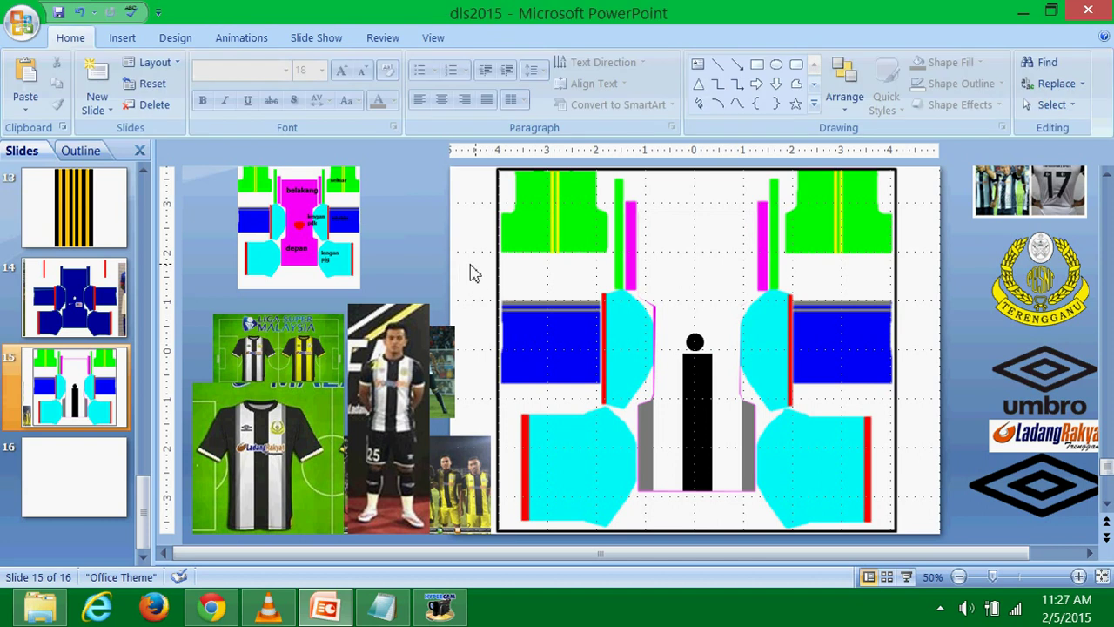
left_click(393, 350)
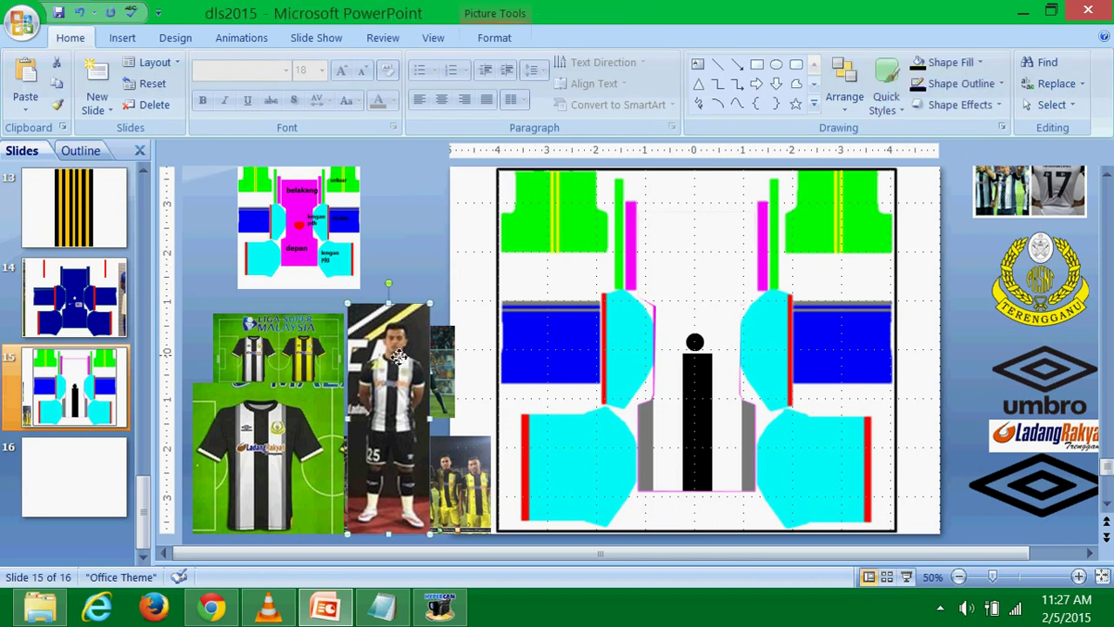
left_click(448, 234)
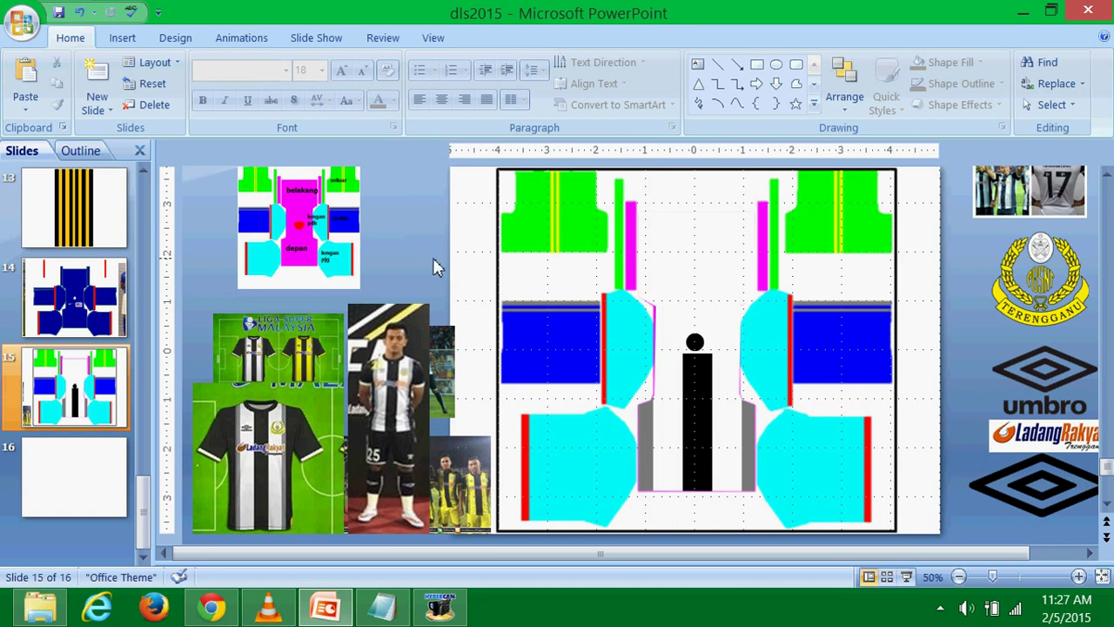
Select the circle together with the jersey template shapes and group them.
scroll(579, 355, "up", 1)
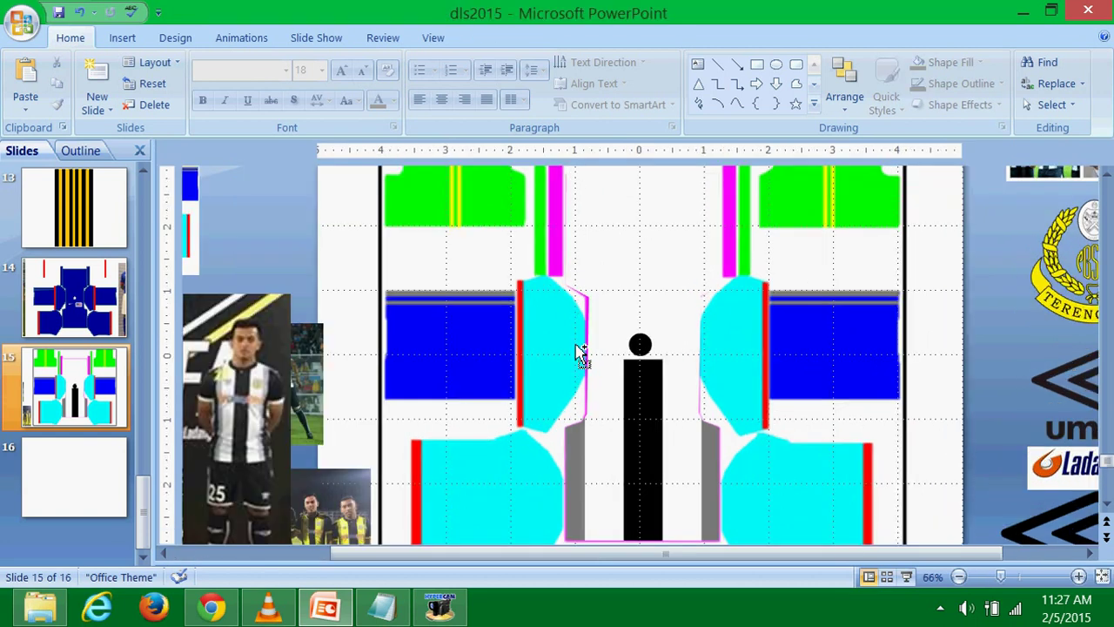
scroll(579, 355, "up", 1)
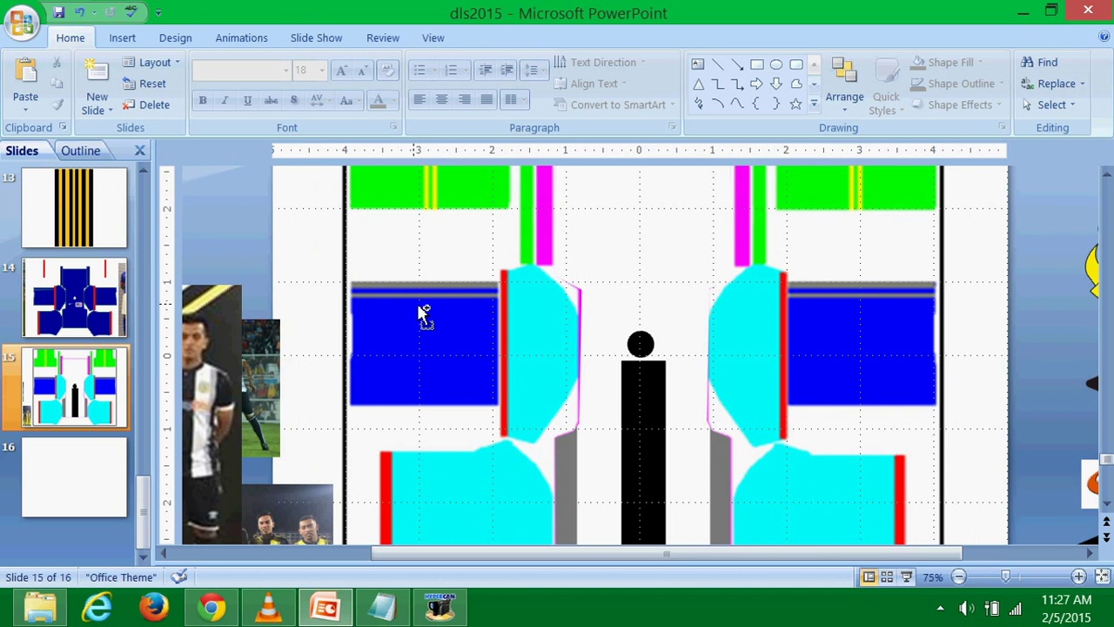
left_click(639, 343)
left_click(566, 344)
left_click(643, 345)
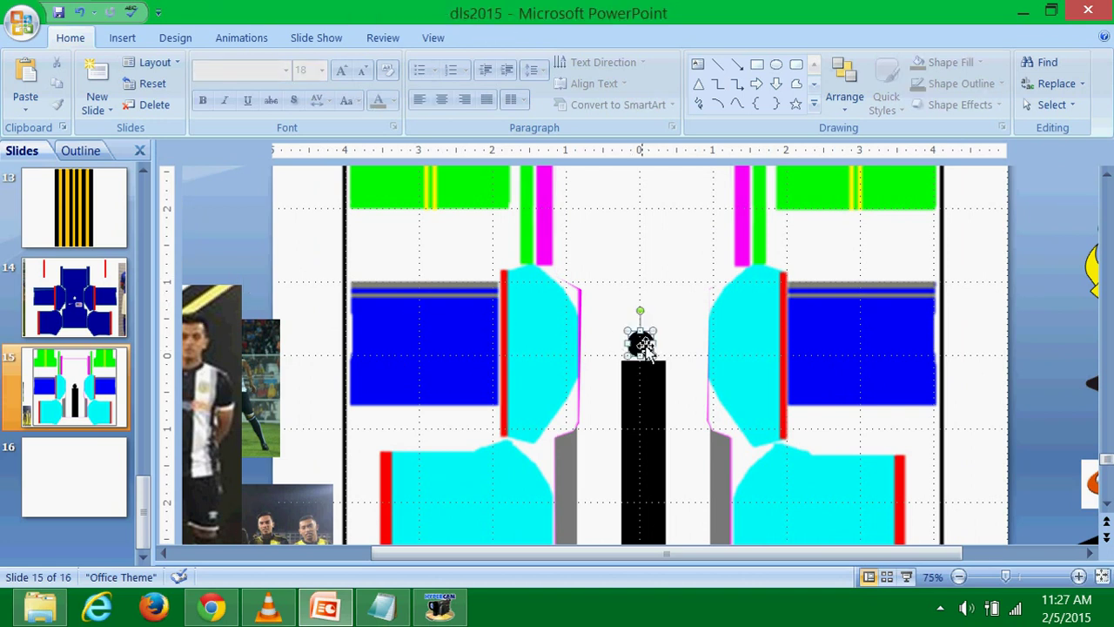
left_click(643, 344)
left_click(646, 392)
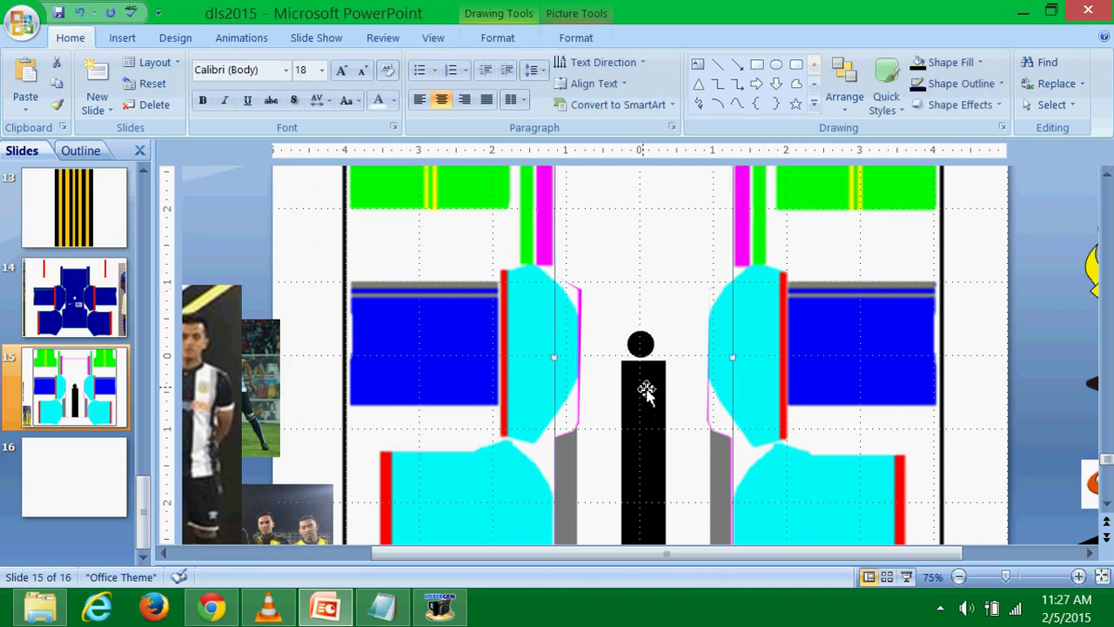
left_click(641, 344, "shift")
right_click(642, 345)
mouse_move(734, 433)
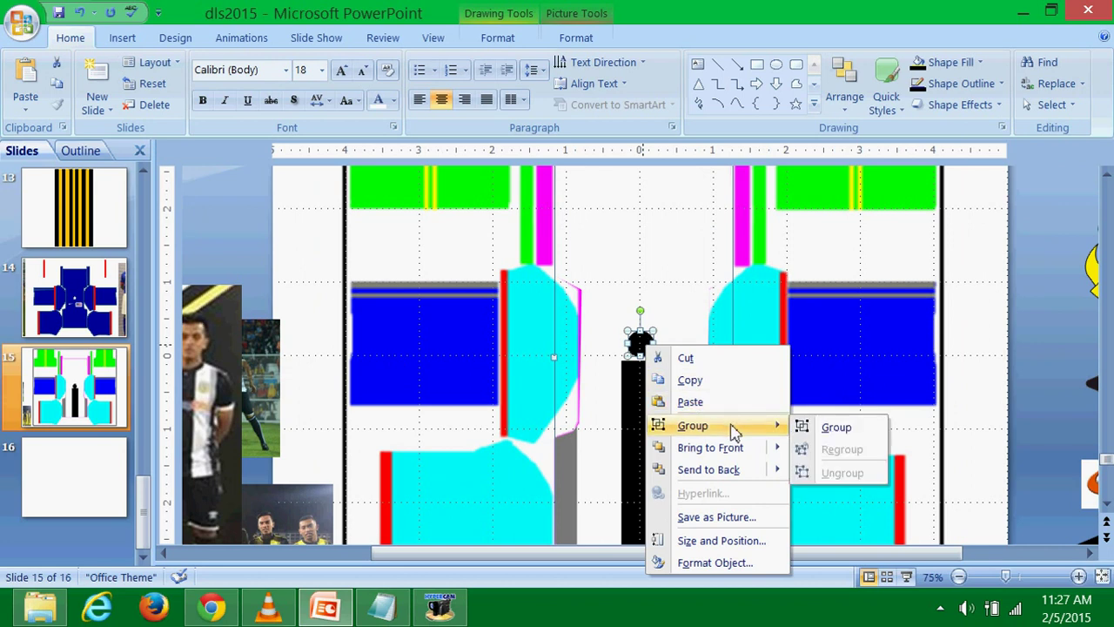
left_click(815, 427)
left_click(296, 257)
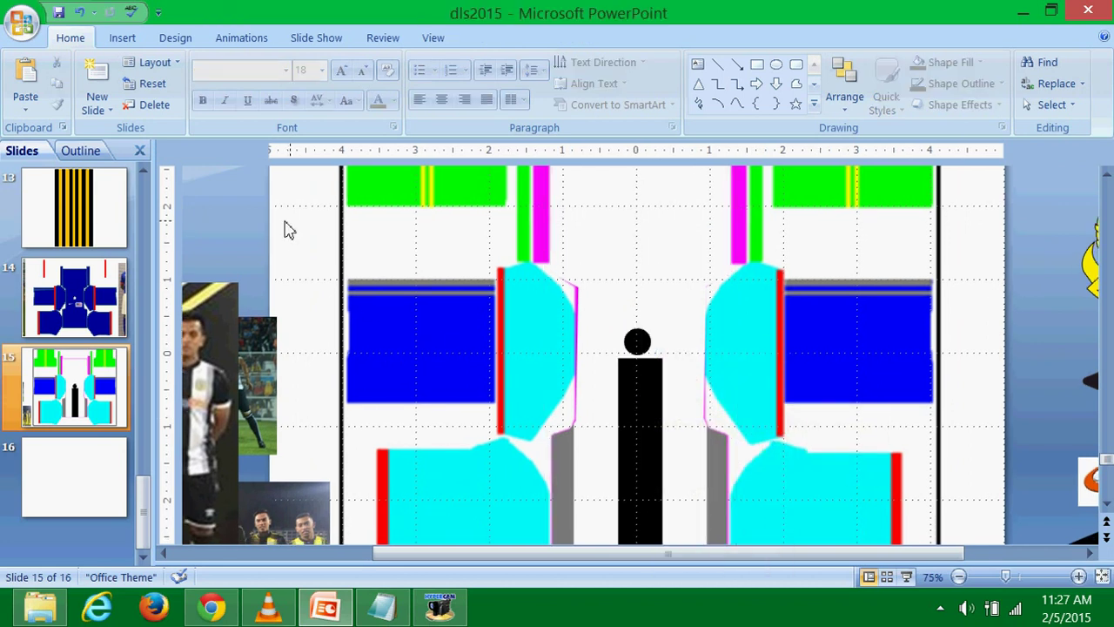
Try a freeform shape at the left blue panel's corner, then undo it.
left_click(117, 40)
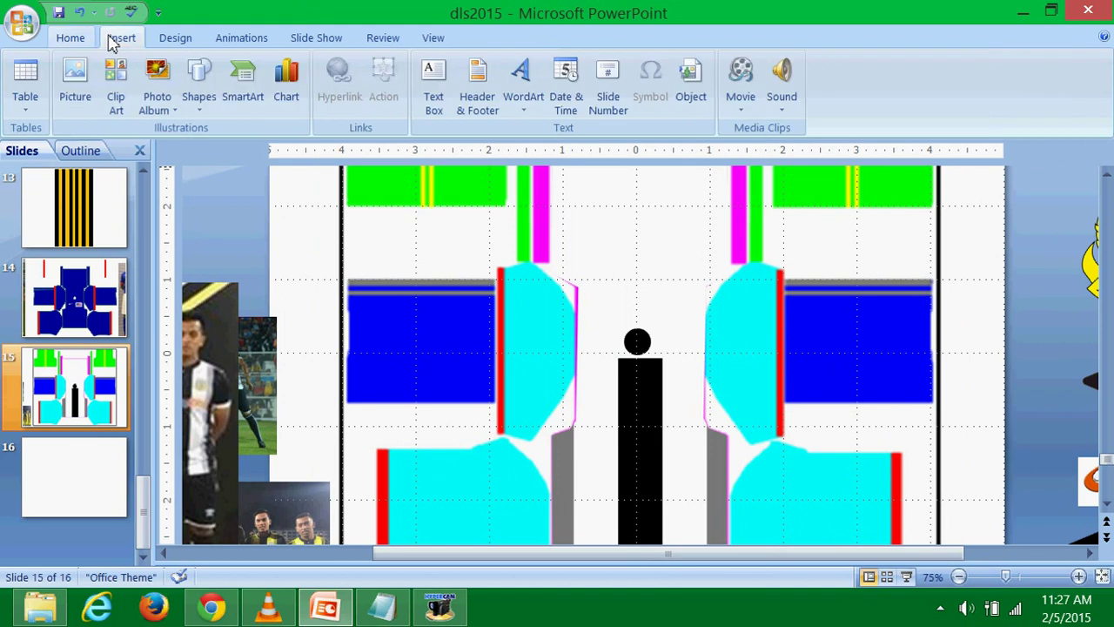
left_click(199, 83)
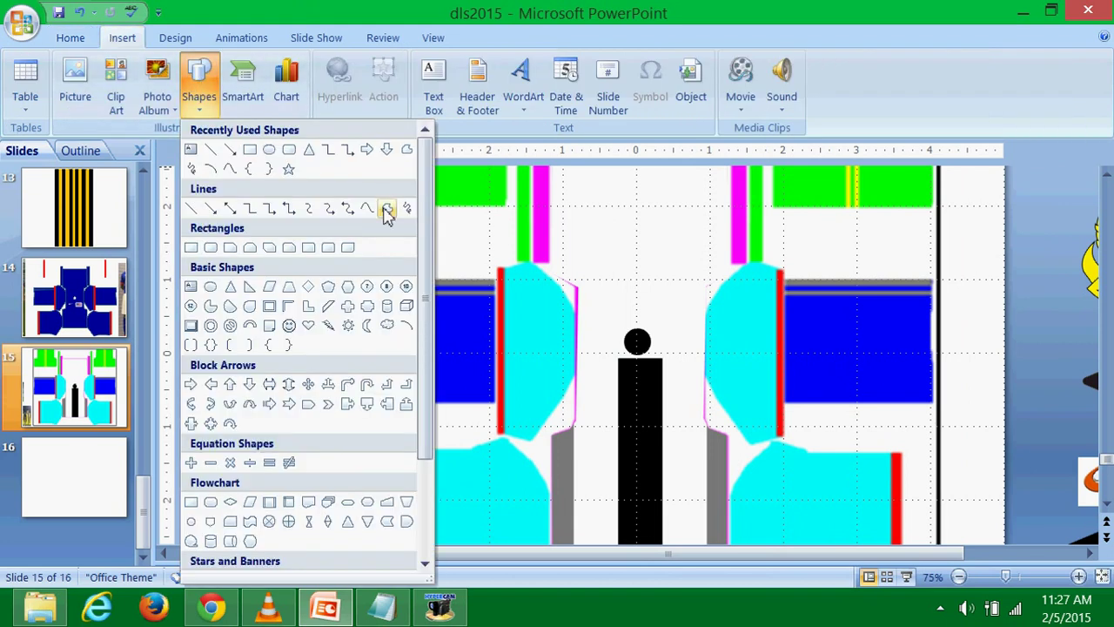
left_click(450, 227)
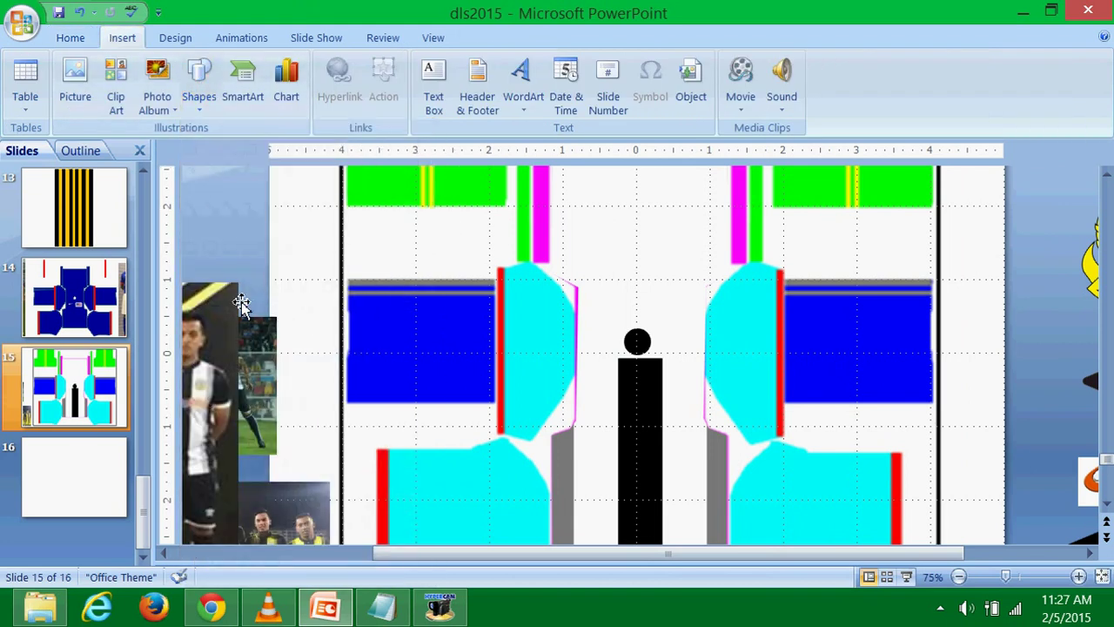
left_click_drag(241, 303, 246, 202)
mouse_move(831, 554)
left_mouse_down()
mouse_move(613, 554)
mouse_move(794, 557)
left_mouse_up()
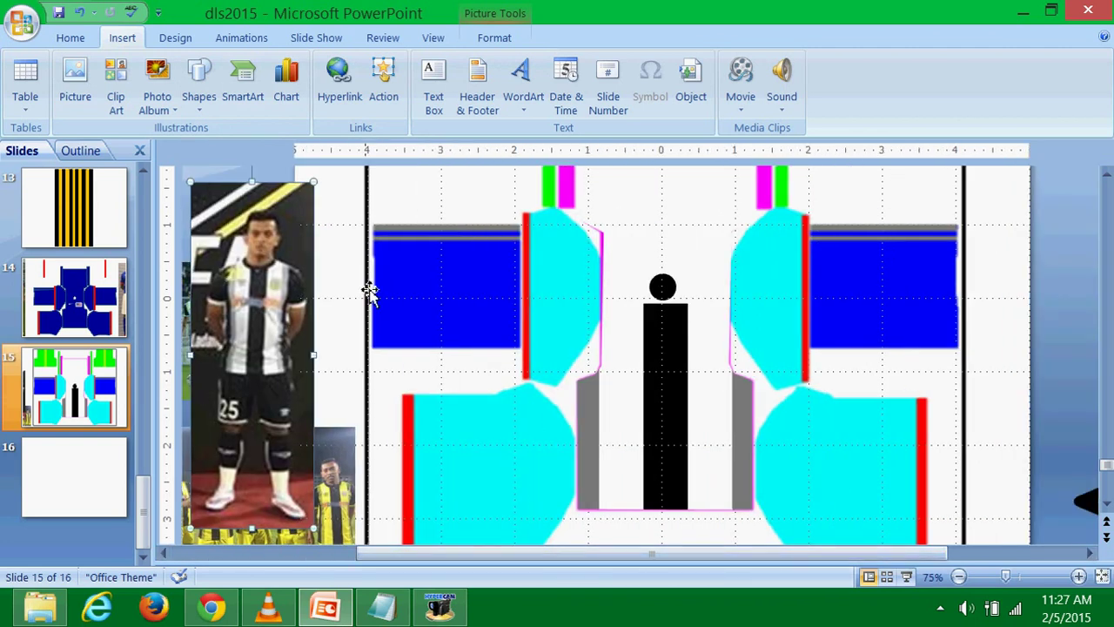
left_click(342, 259)
left_click(200, 80)
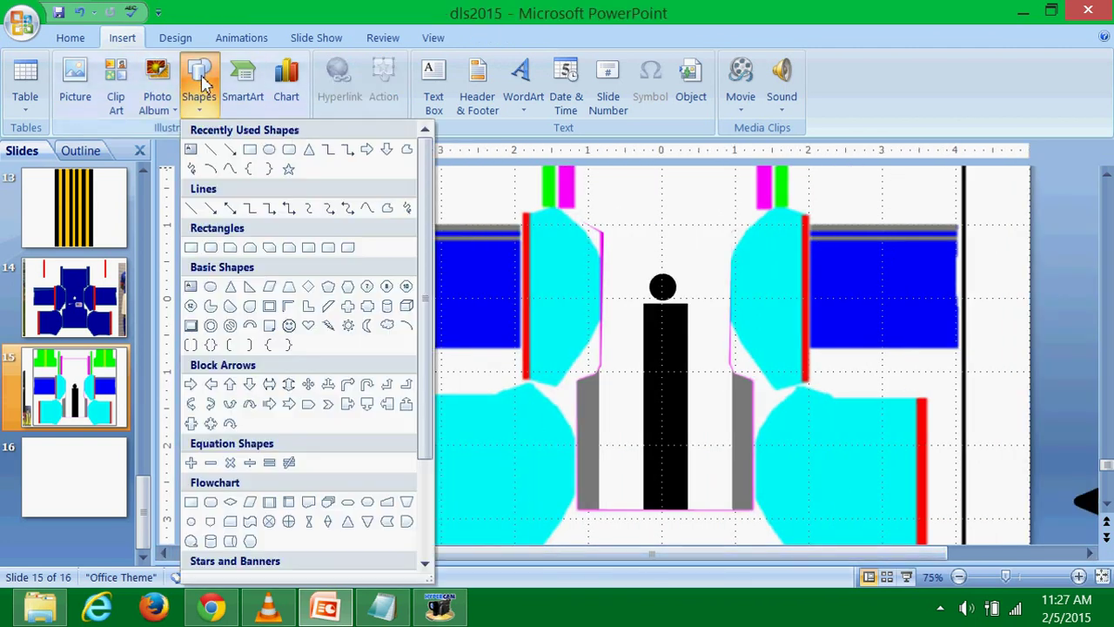
left_click(385, 212)
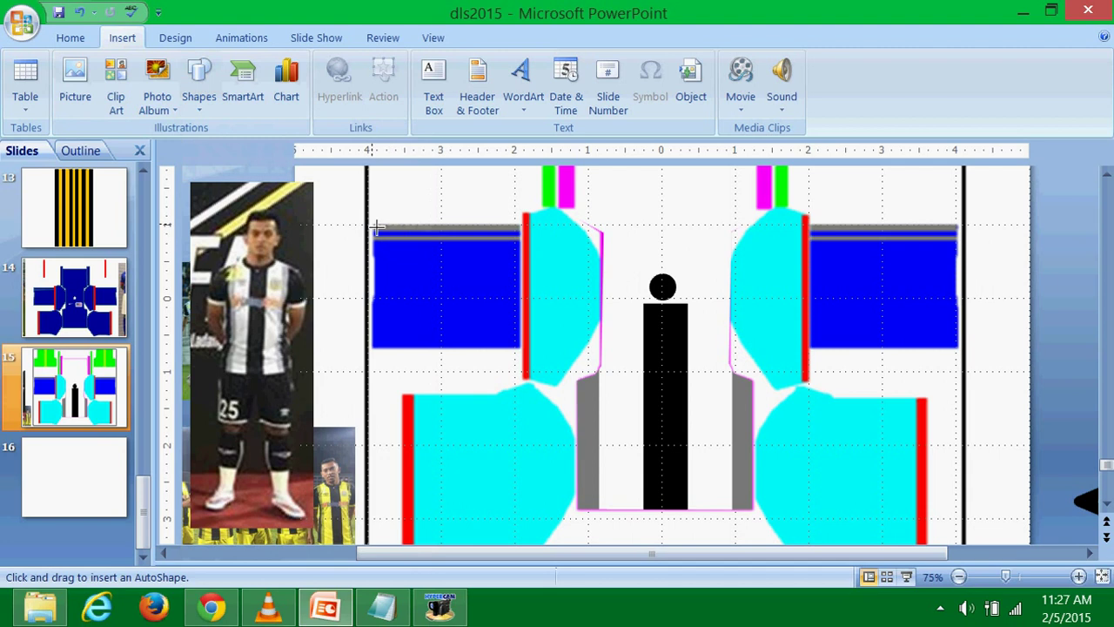
double_click(386, 258)
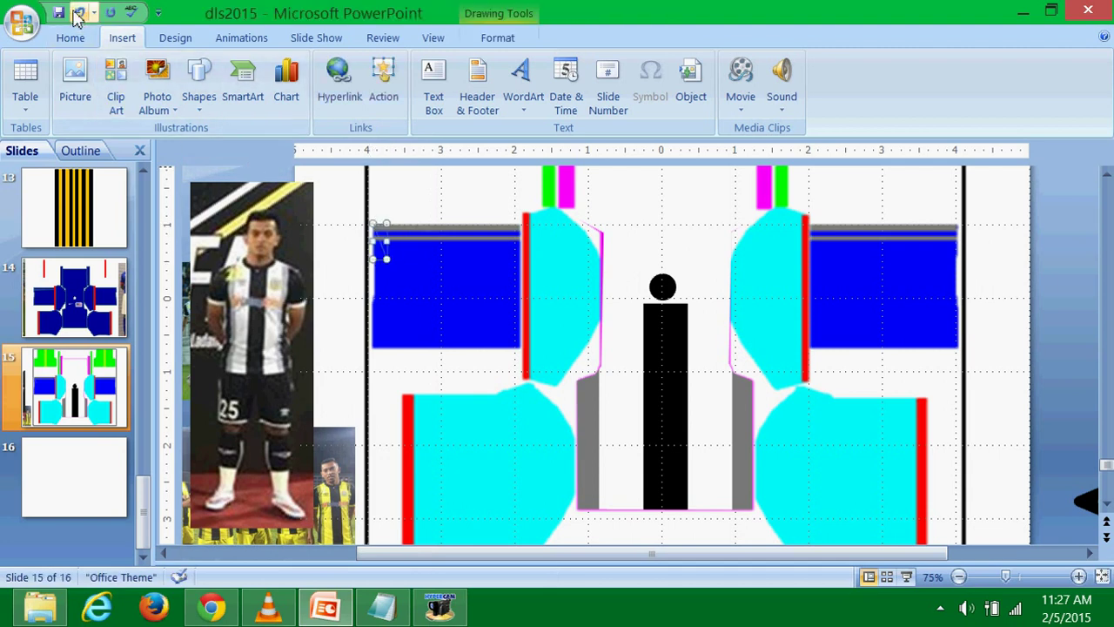
left_click(78, 12)
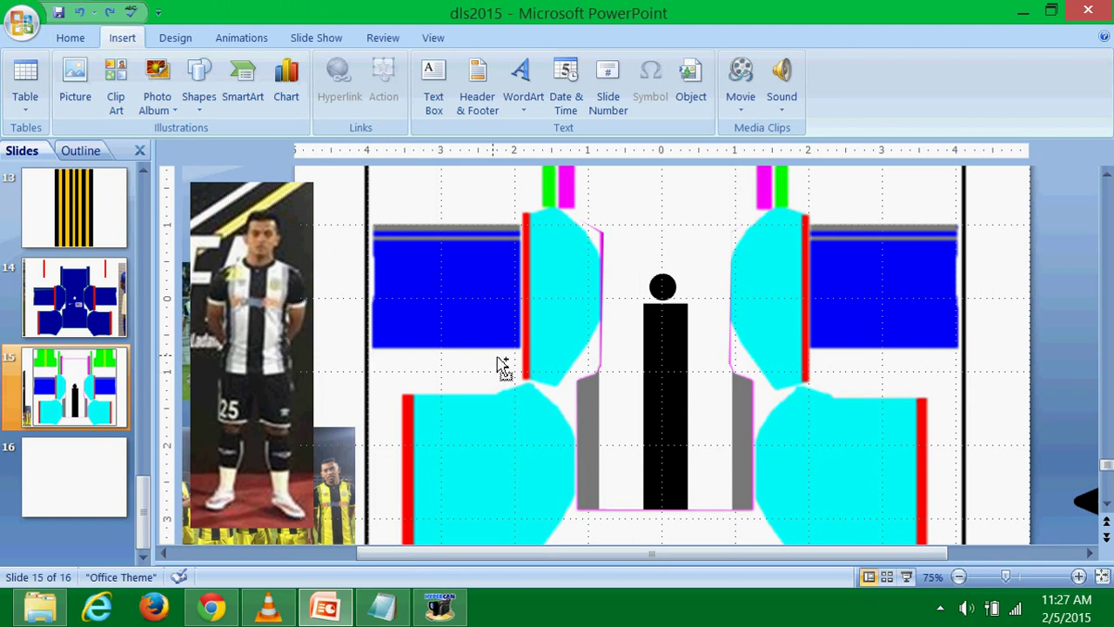
Zoom in on the left blue sleeve panel and pick the Freeform tool.
scroll(500, 367, "up", 5, "ctrl")
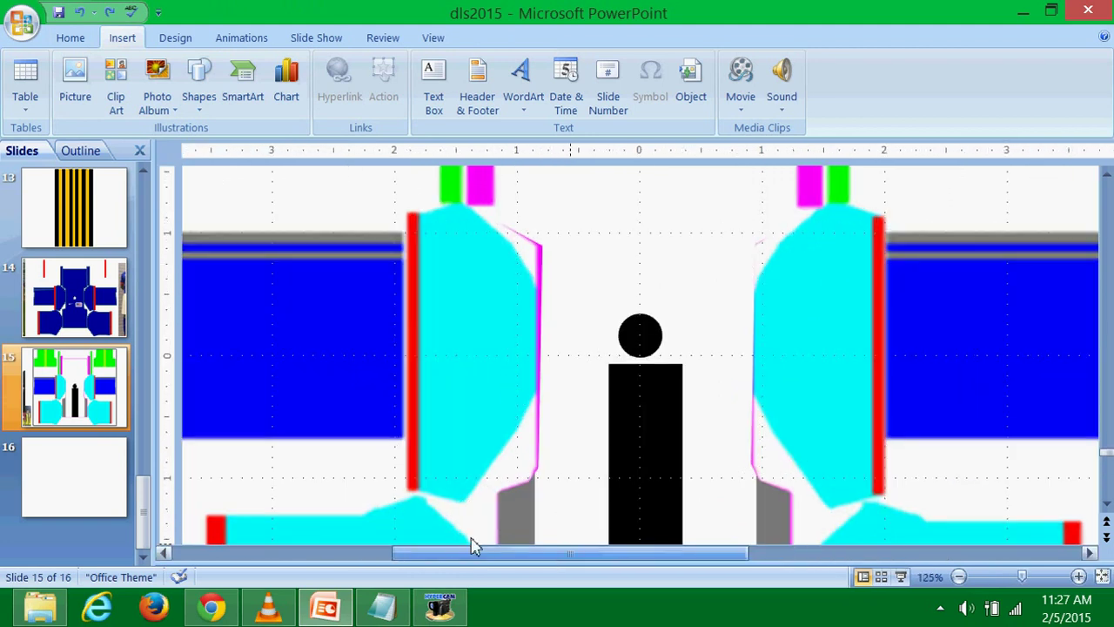
left_click_drag(567, 552, 456, 552)
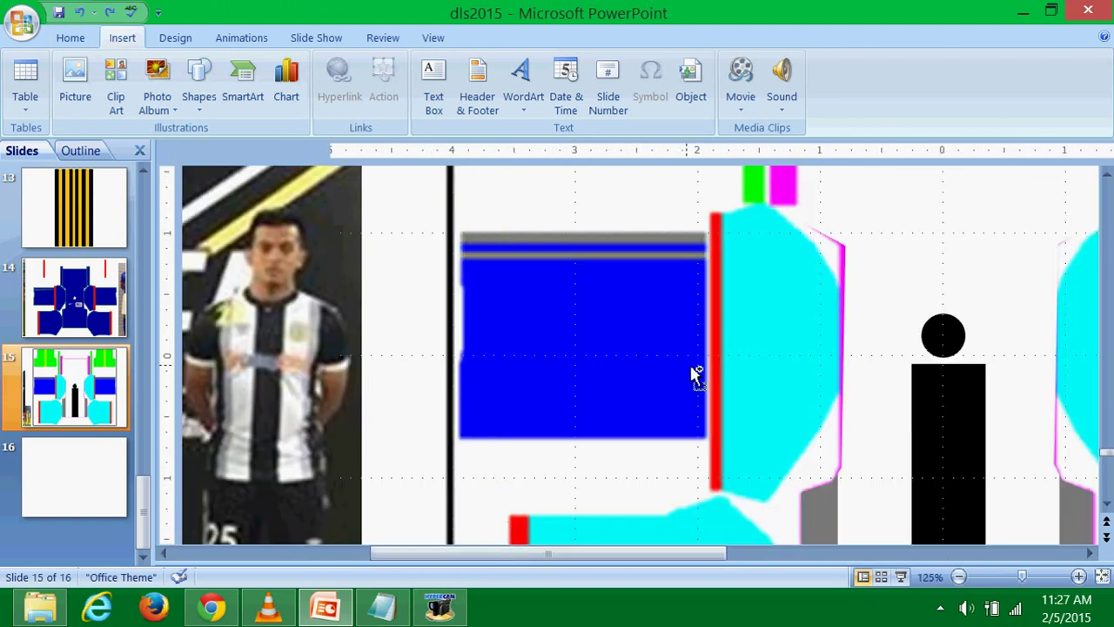
scroll(696, 376, "up", 8, "ctrl")
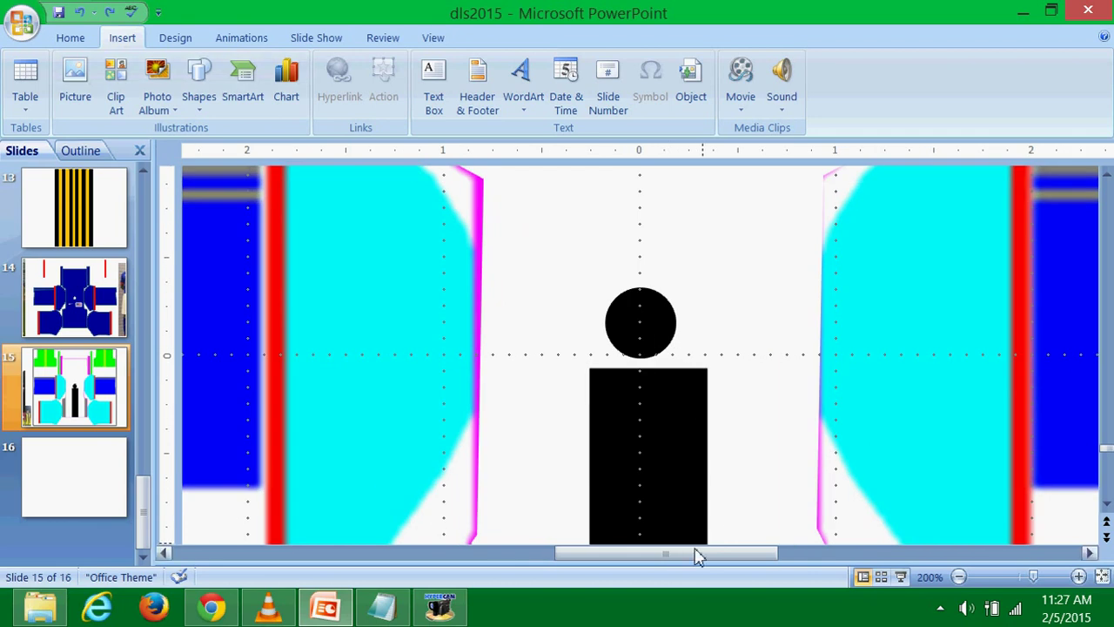
mouse_move(697, 552)
left_mouse_down()
mouse_move(541, 547)
mouse_move(591, 552)
left_mouse_up()
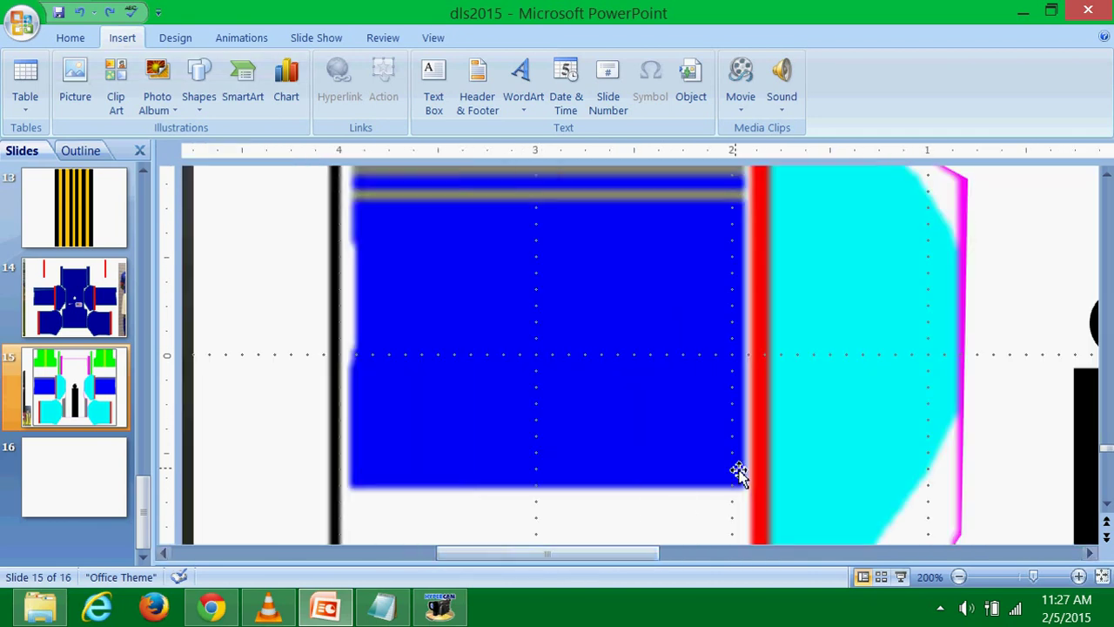
scroll(714, 444, "up", 1)
left_click(198, 83)
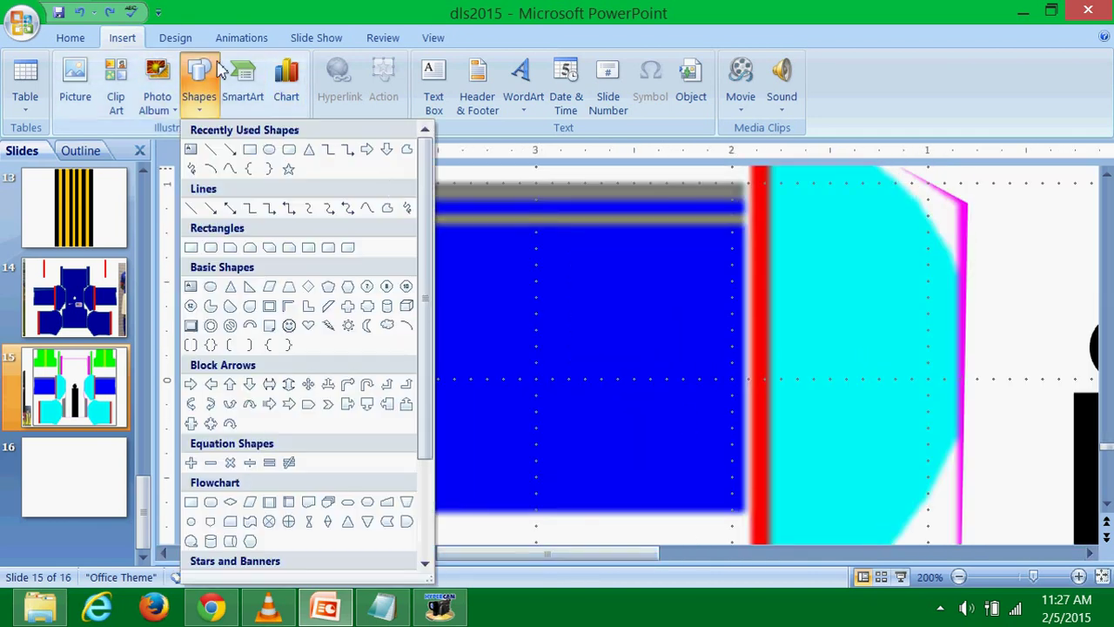
left_click(386, 207)
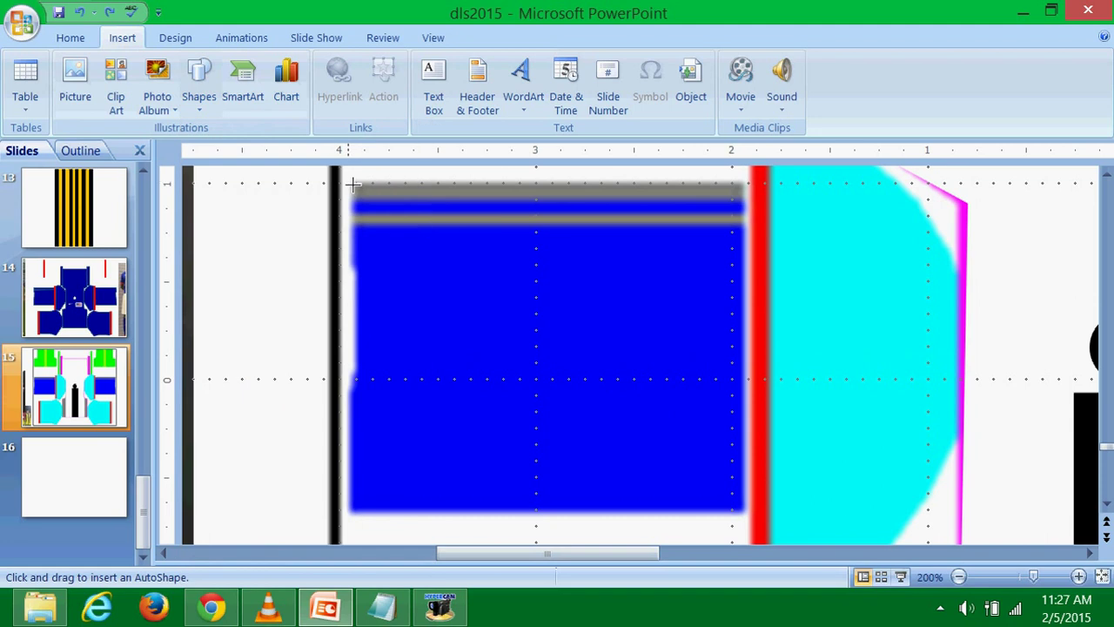
Trace a steel-blue freeform around the left blue sleeve panel, then zoom out to review the kit.
mouse_move(352, 181)
left_mouse_down()
mouse_move(363, 368)
mouse_move(353, 514)
mouse_move(746, 522)
mouse_move(746, 183)
mouse_move(349, 181)
left_mouse_up()
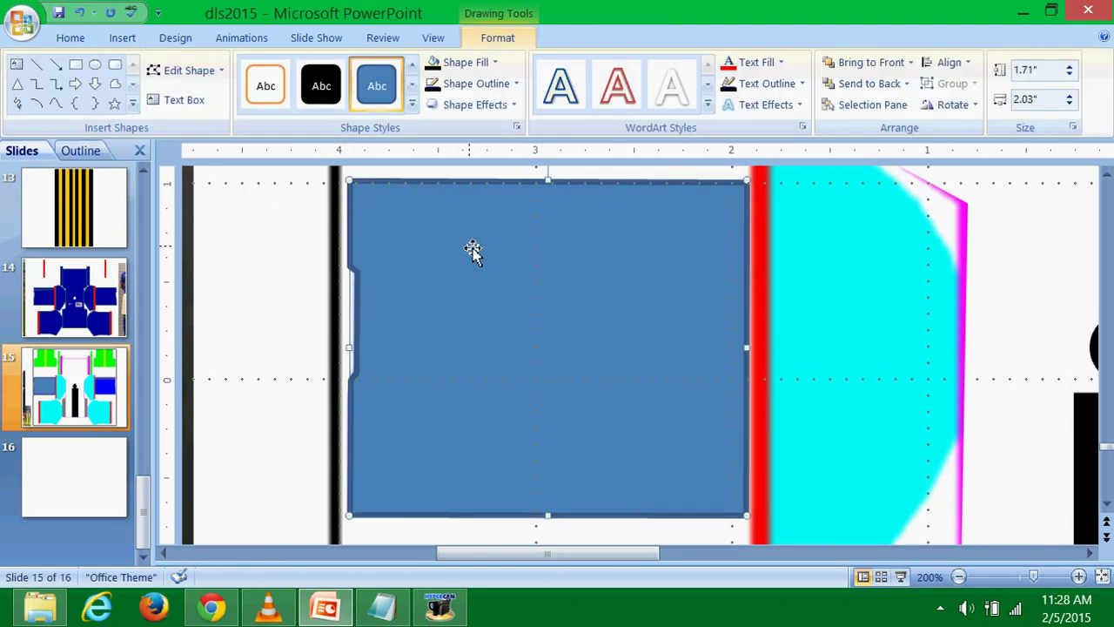
scroll(545, 288, "down", 3)
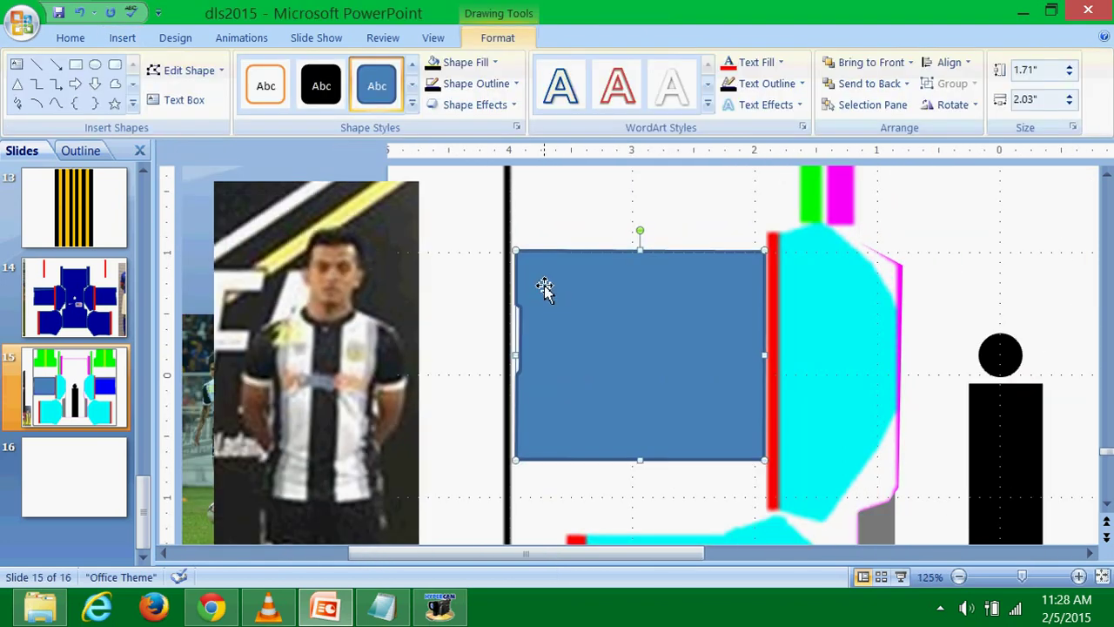
left_click(454, 274)
left_click_drag(495, 551, 662, 544)
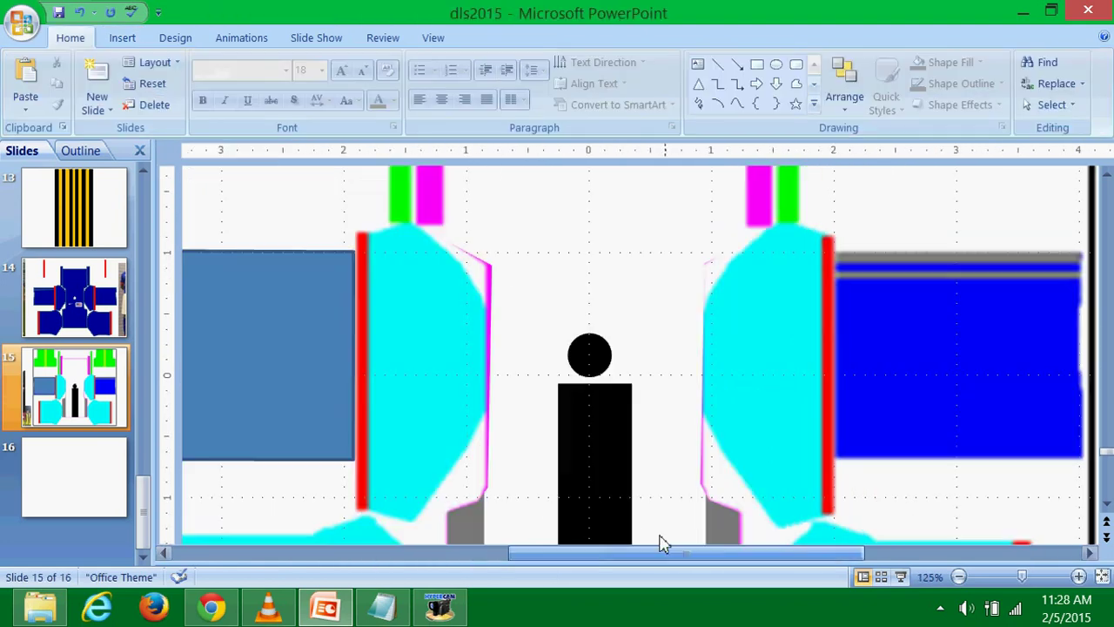
scroll(653, 454, "down", 2)
scroll(655, 452, "down", 3)
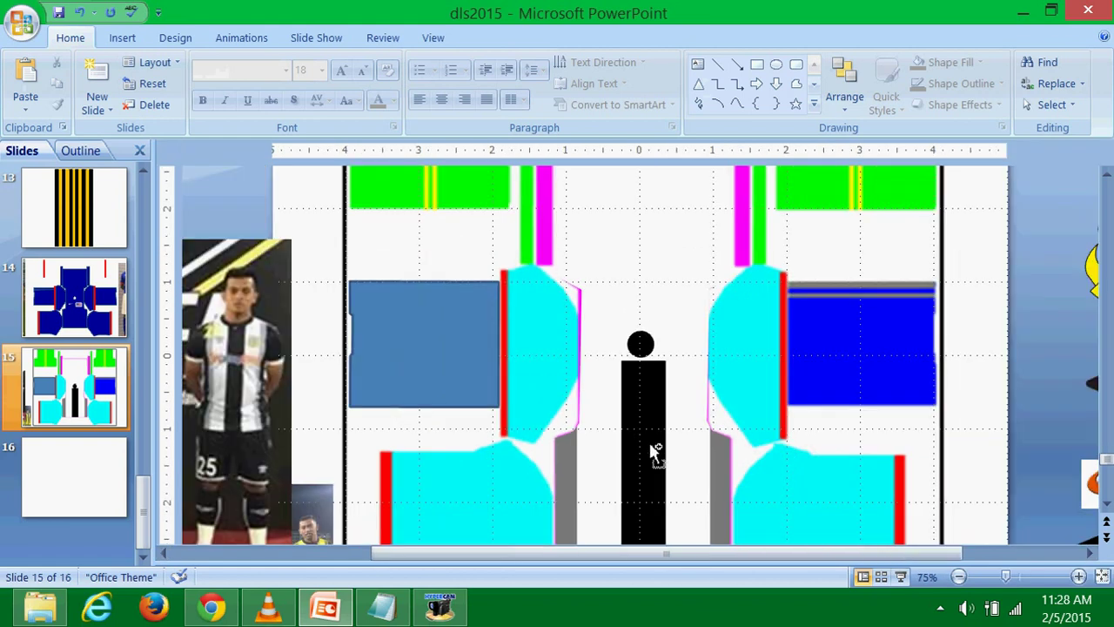
scroll(686, 402, "down", 2)
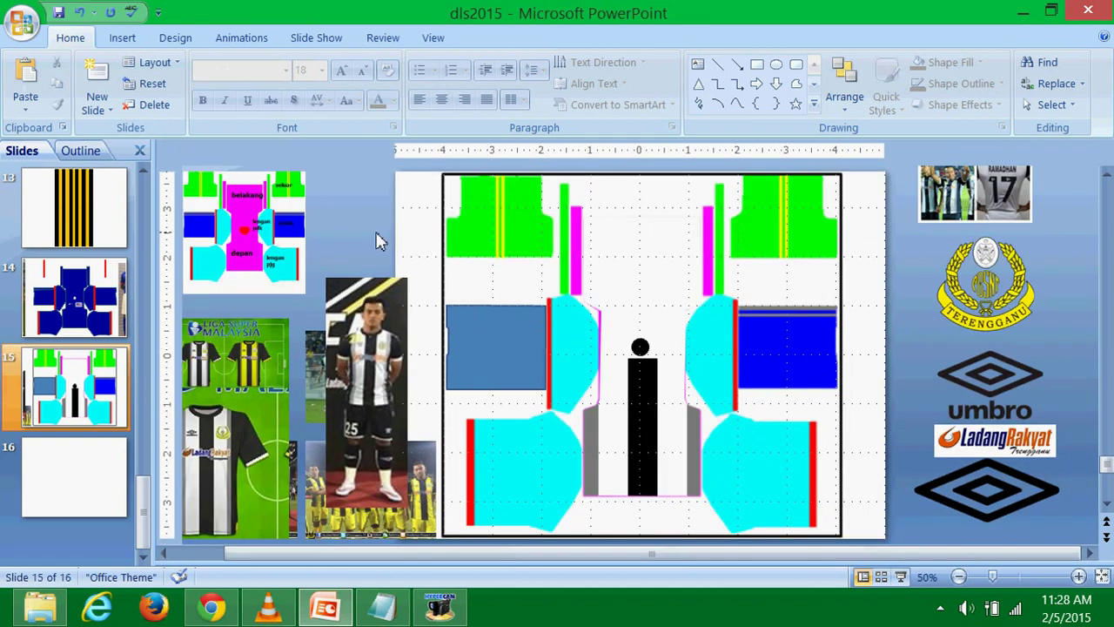
left_click(485, 357)
left_click(413, 278)
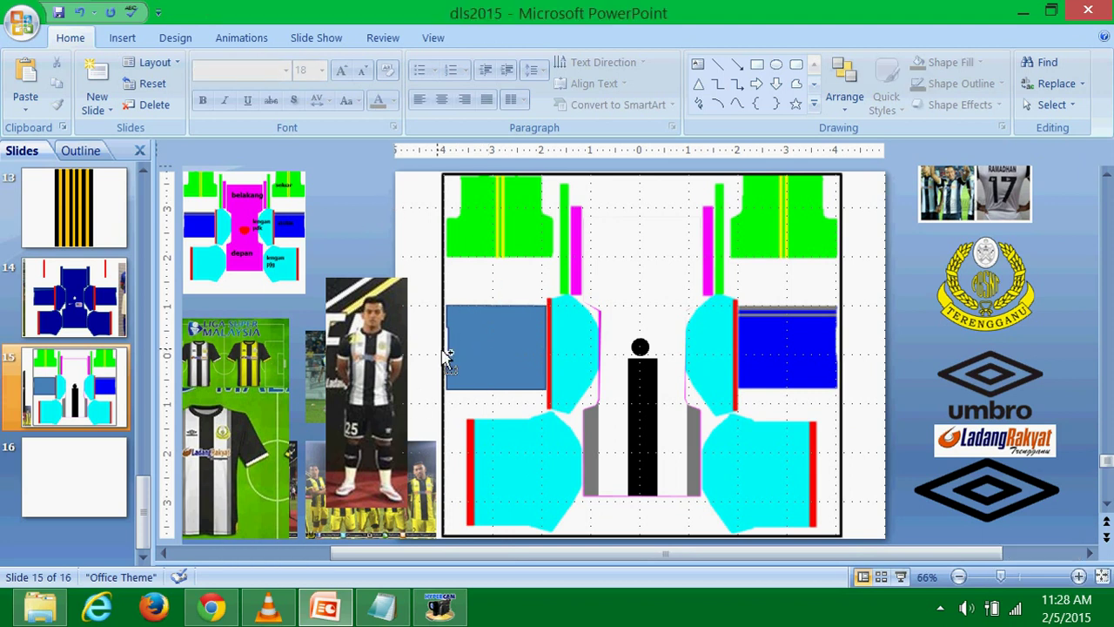
scroll(446, 357, "up", 1, "ctrl")
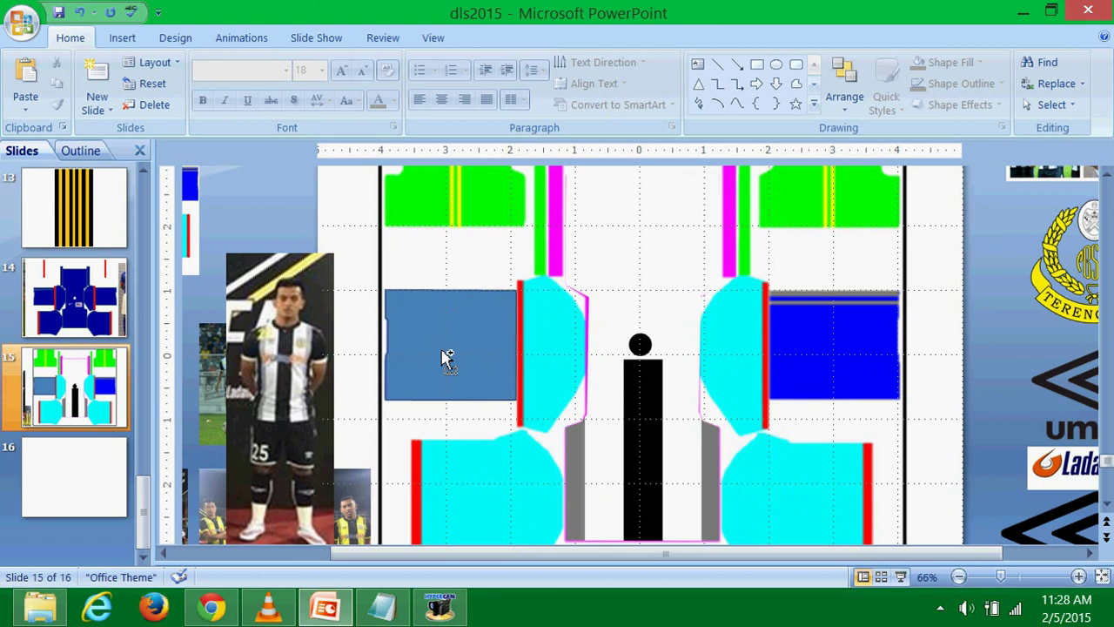
Switch to the Insert tab and zoom around to inspect the steel-blue panel shape.
scroll(447, 356, "up", 1)
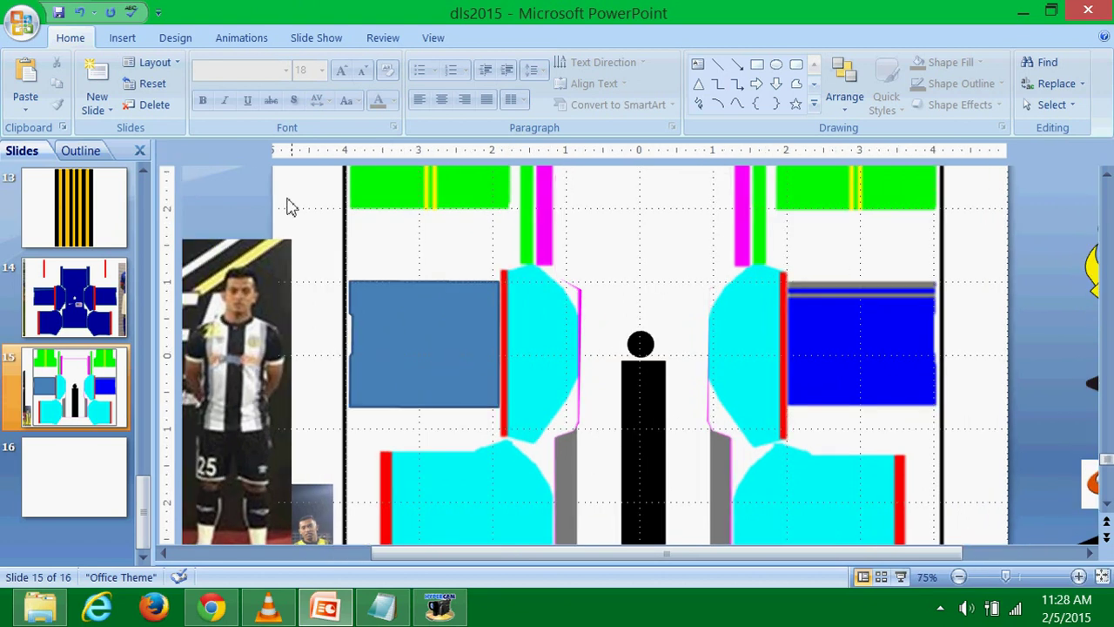
left_click(122, 38)
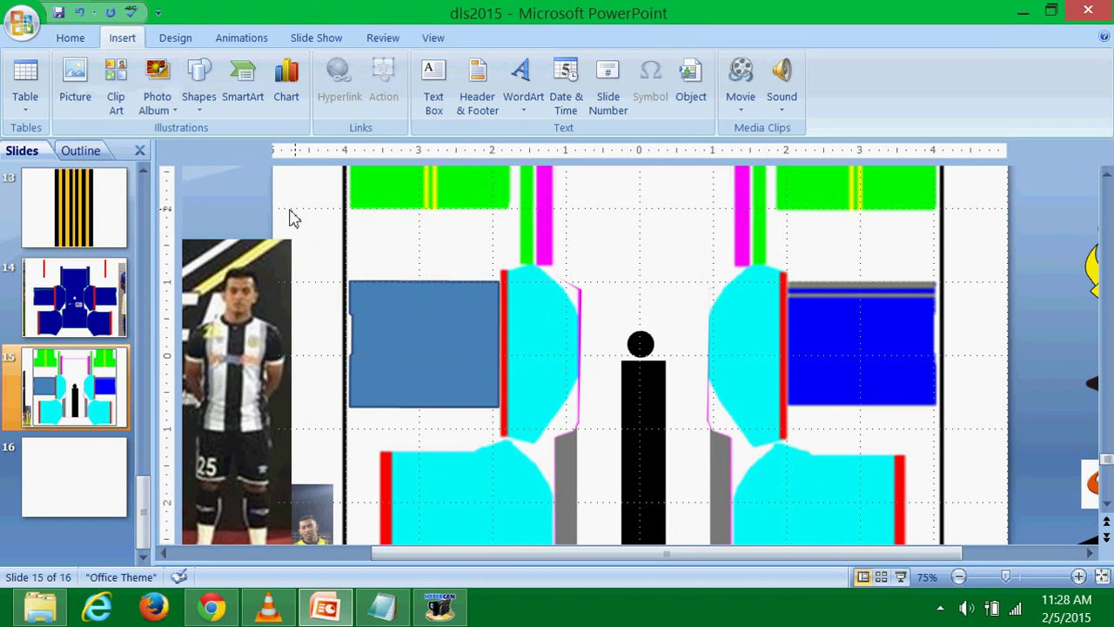
scroll(296, 228, "down", 2)
scroll(309, 243, "down", 1)
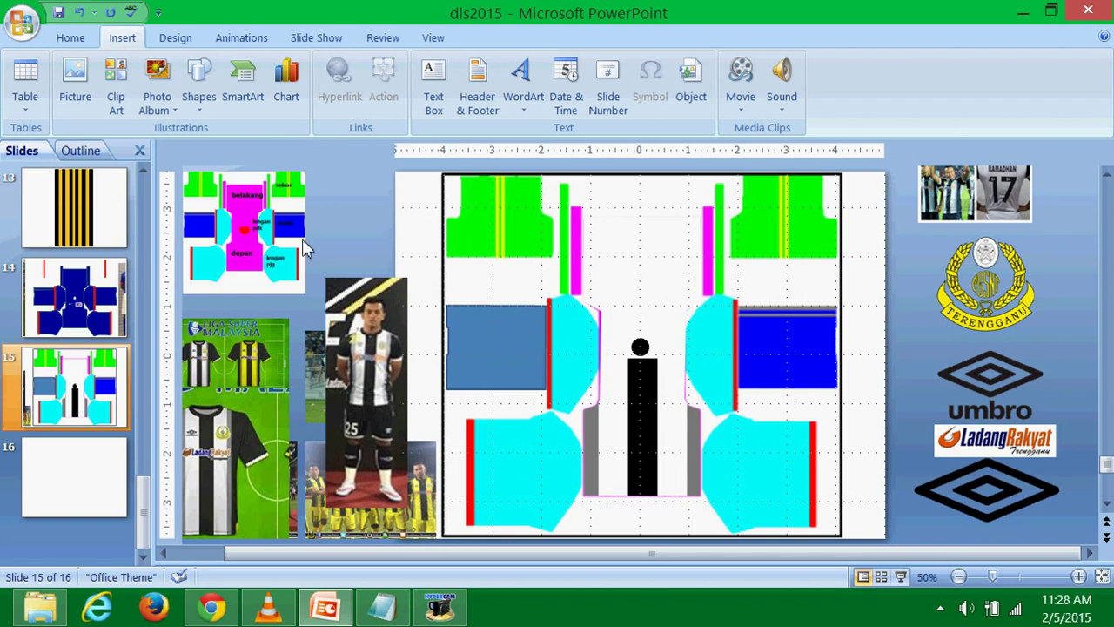
left_click(505, 355)
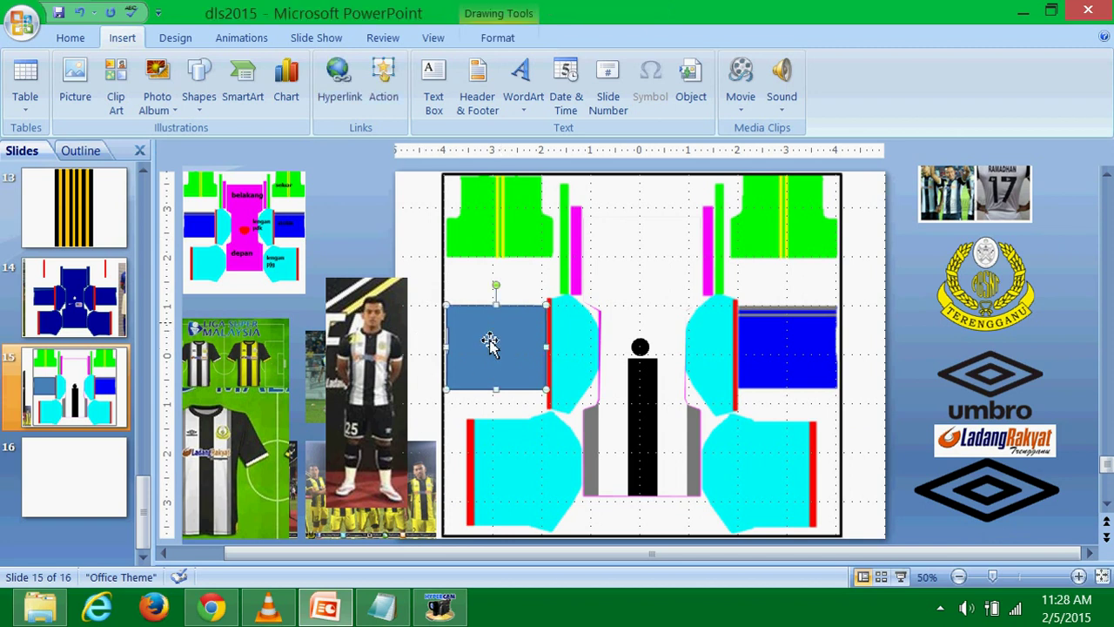
left_click(380, 220)
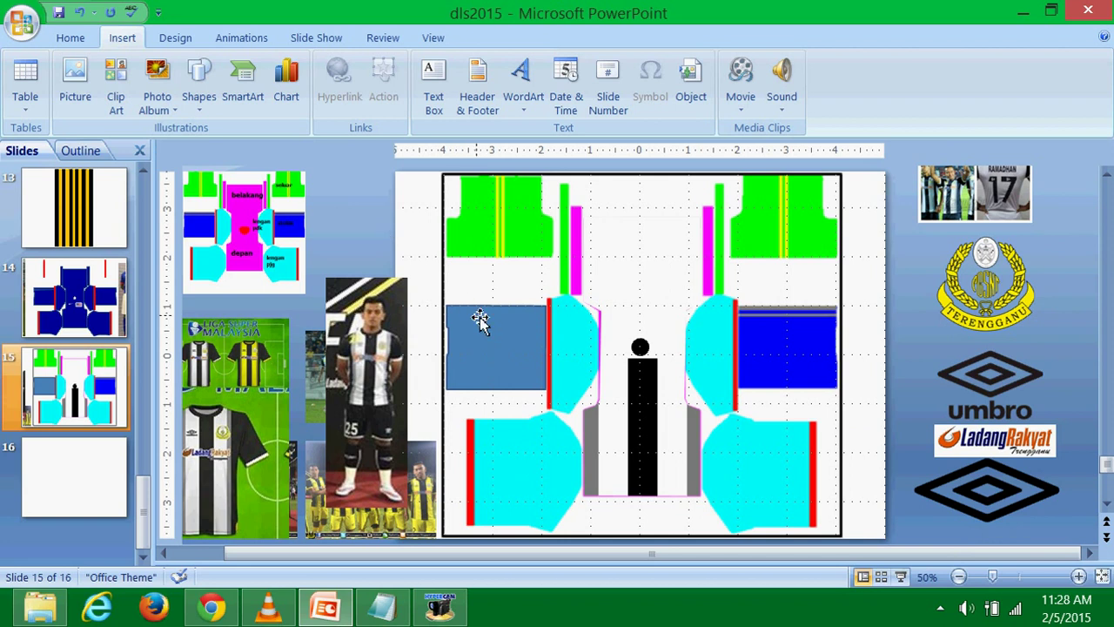
scroll(402, 357, "down", 3)
scroll(402, 361, "up", 3)
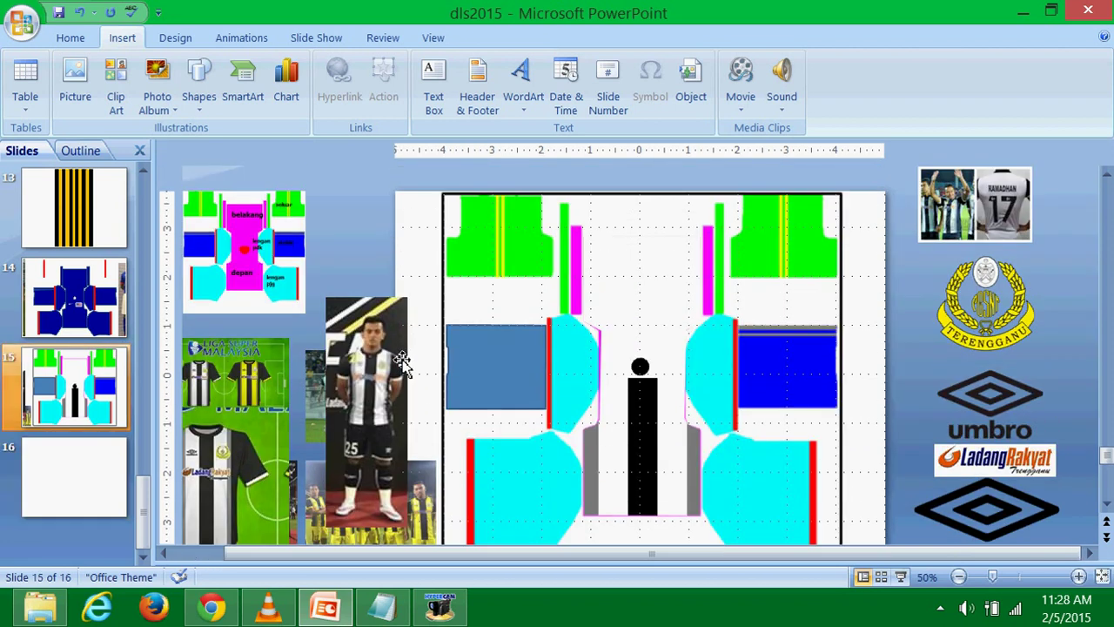
scroll(403, 361, "down", 1)
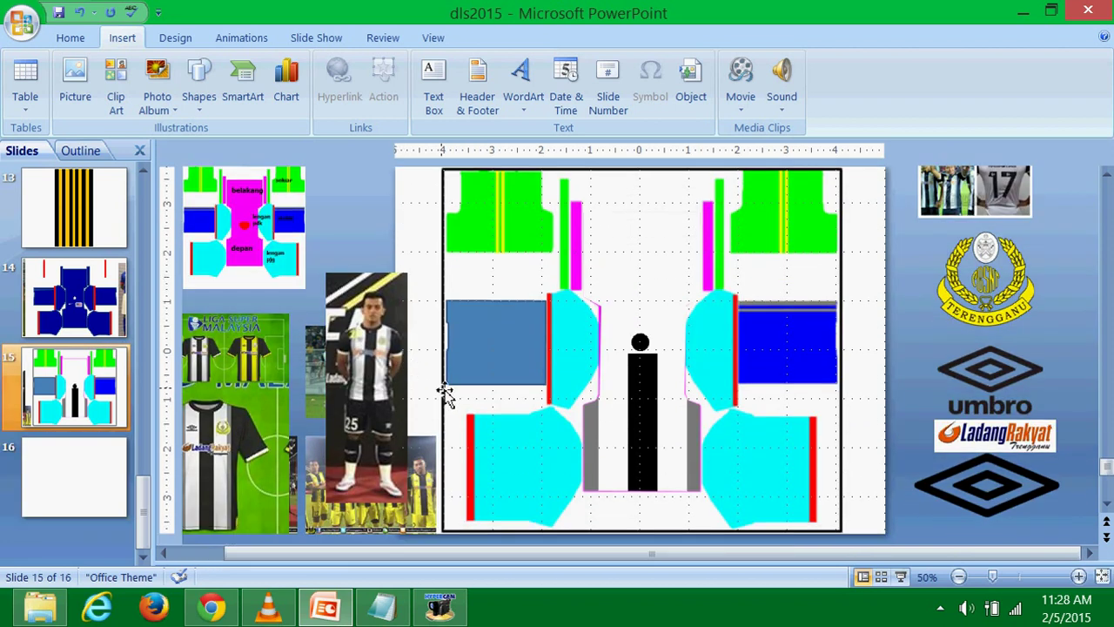
left_click(517, 363)
left_click(375, 225)
scroll(529, 357, "up", 2)
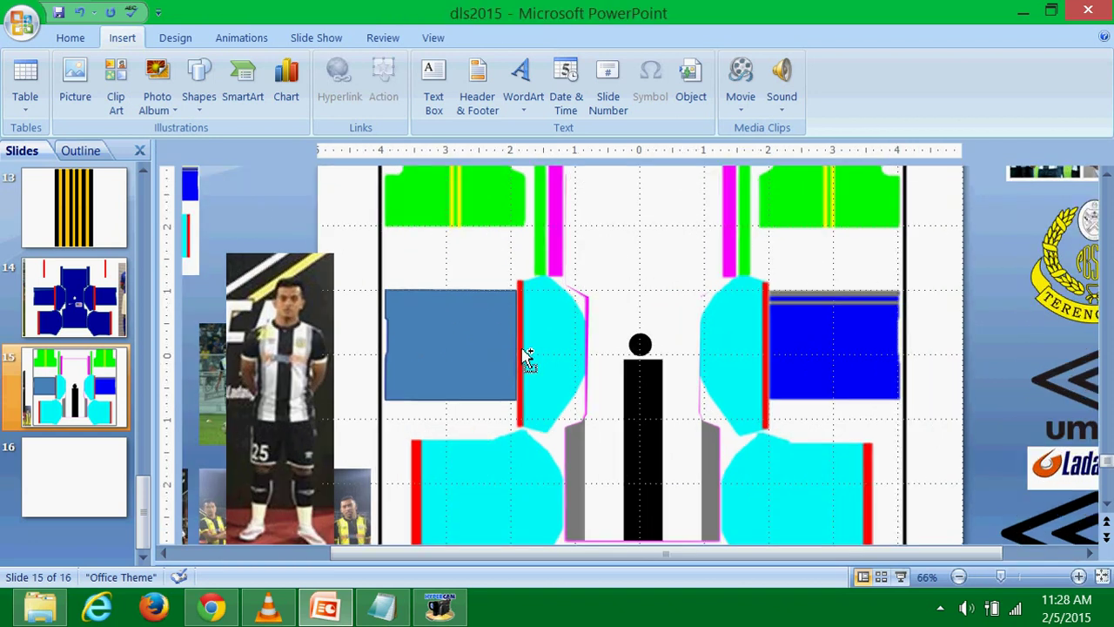
scroll(525, 355, "up", 3)
scroll(440, 355, "up", 2)
scroll(440, 355, "up", 1)
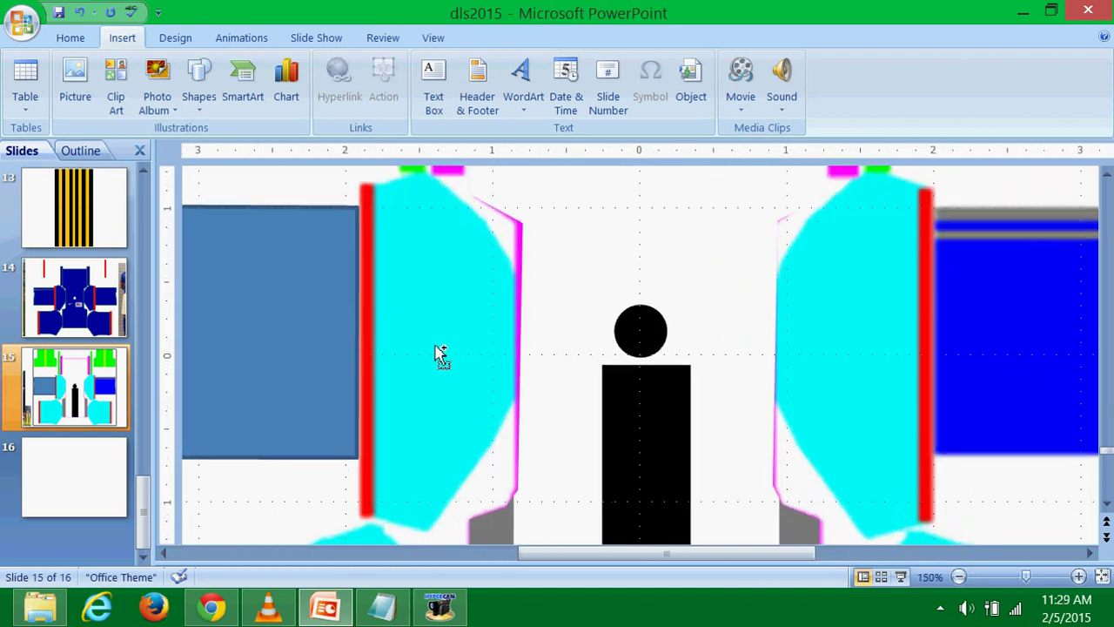
Move the player reference photo higher and select the steel-blue freeform panel.
left_click_drag(580, 556, 424, 543)
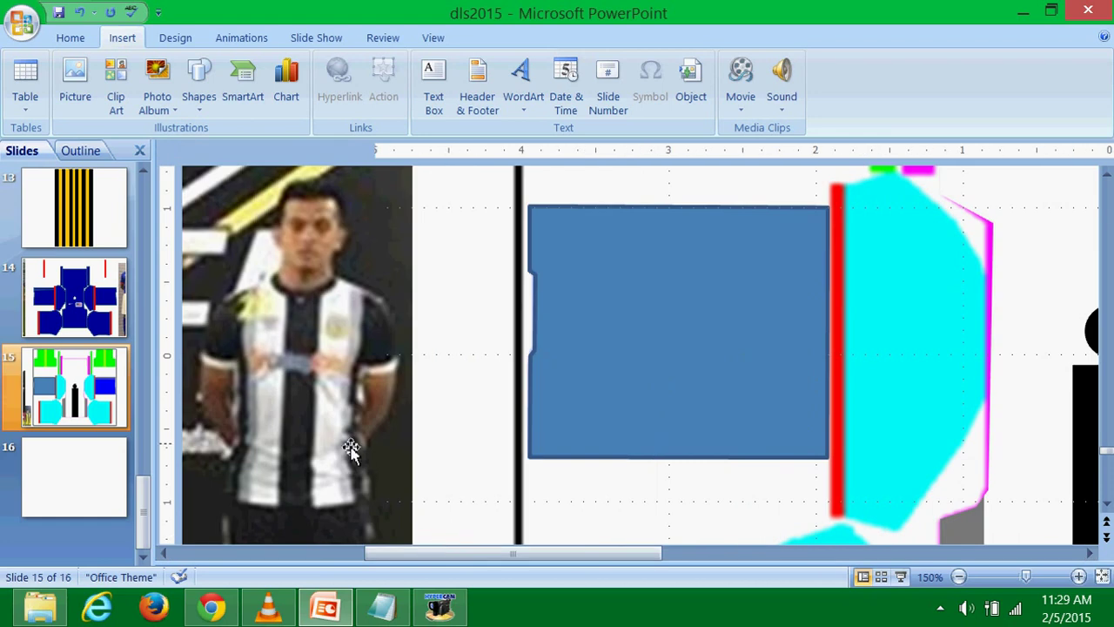
left_click_drag(351, 450, 410, 381)
left_click_drag(622, 405, 615, 284)
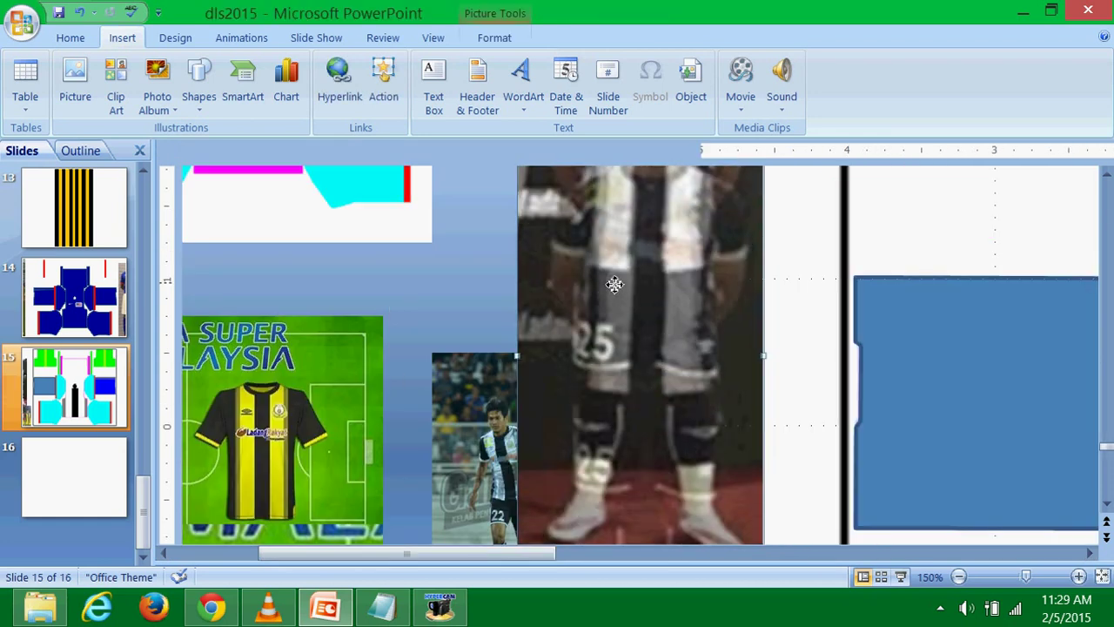
scroll(679, 435, "up", 2)
scroll(671, 430, "up", 2)
left_click_drag(534, 555, 703, 555)
scroll(601, 497, "down", 2)
scroll(607, 545, "down", 2)
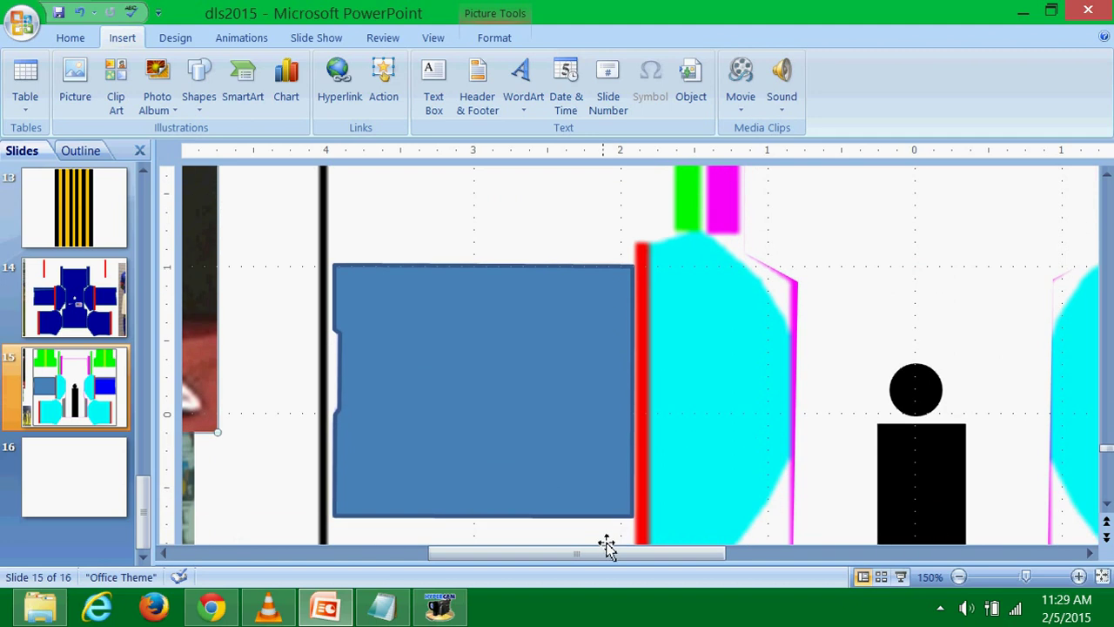
left_click_drag(606, 546, 555, 550)
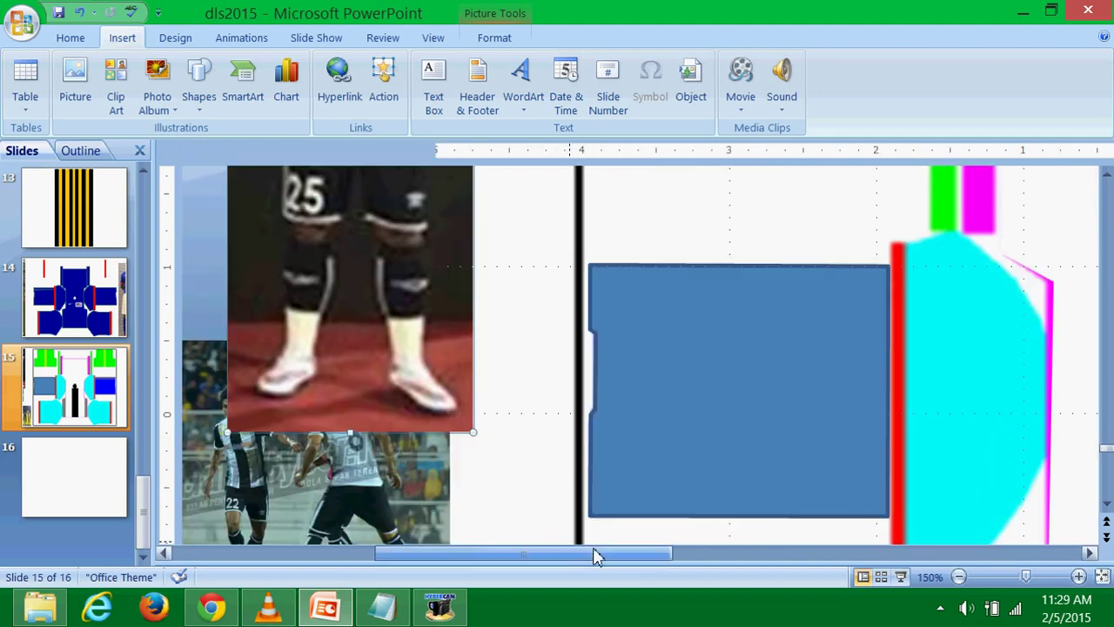
scroll(617, 447, "down", 1)
left_click(602, 413)
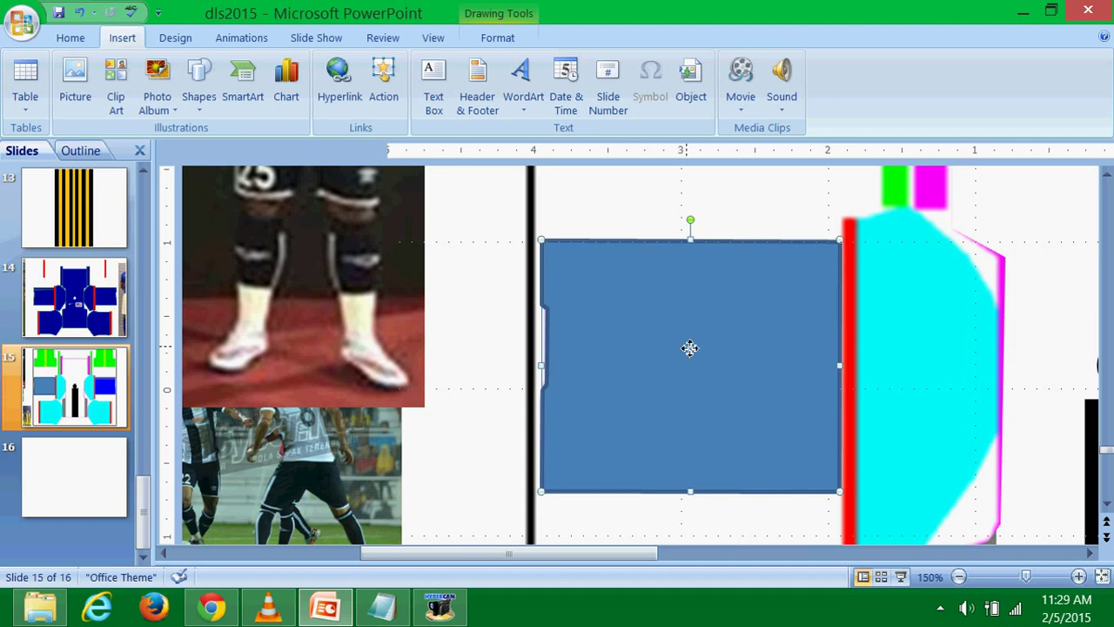
Shrink the steel-blue panel to about half its height and remove its outline.
left_click_drag(689, 348, 692, 339)
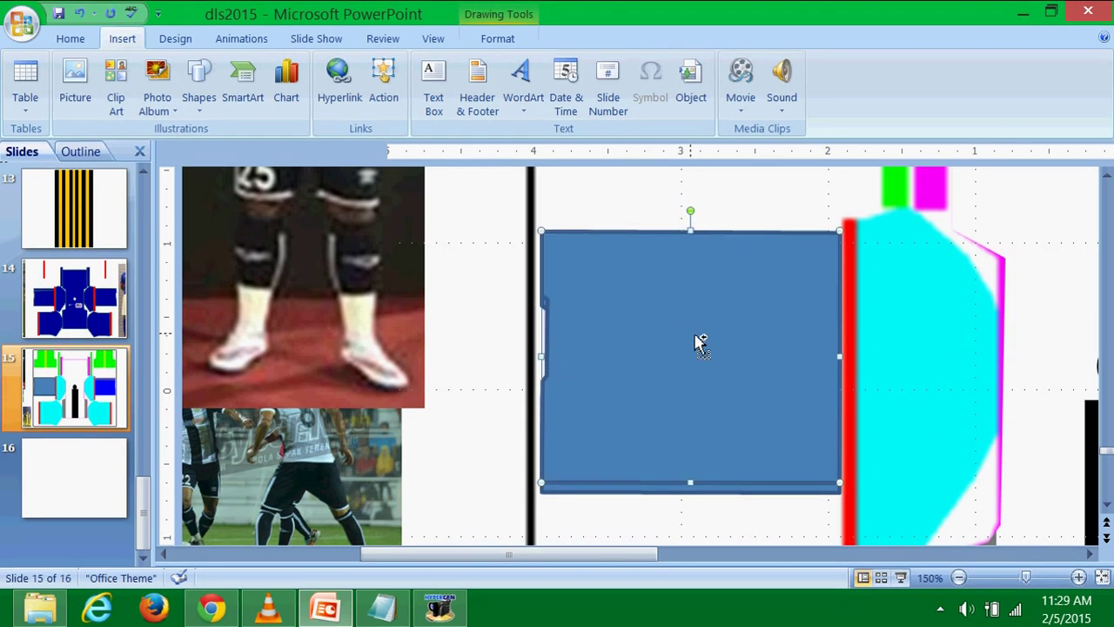
left_click_drag(693, 240, 702, 341)
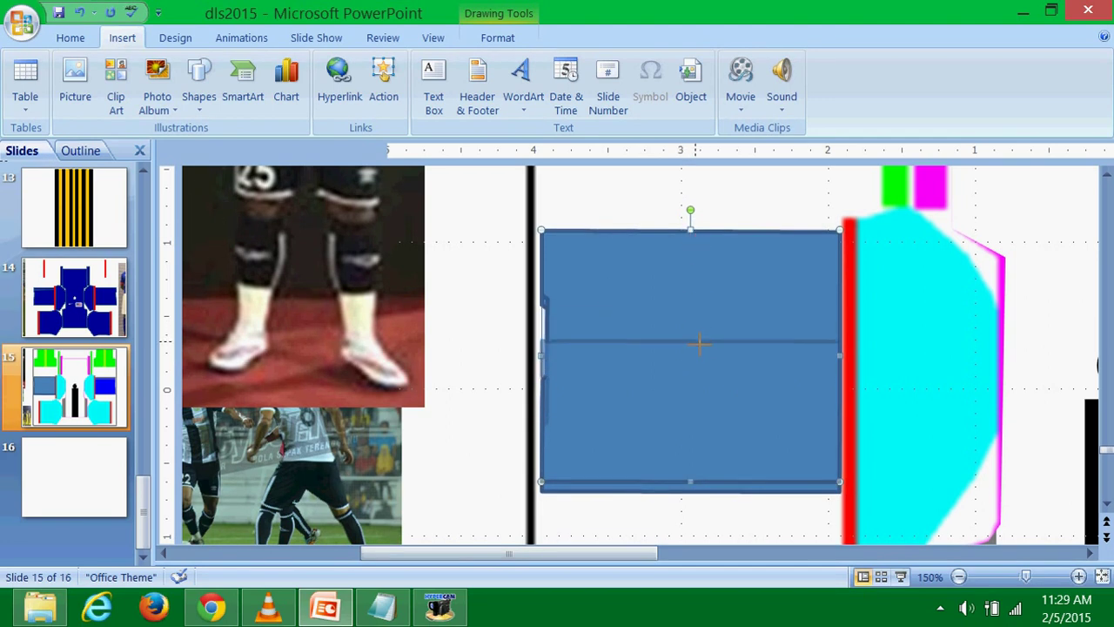
left_click(477, 84)
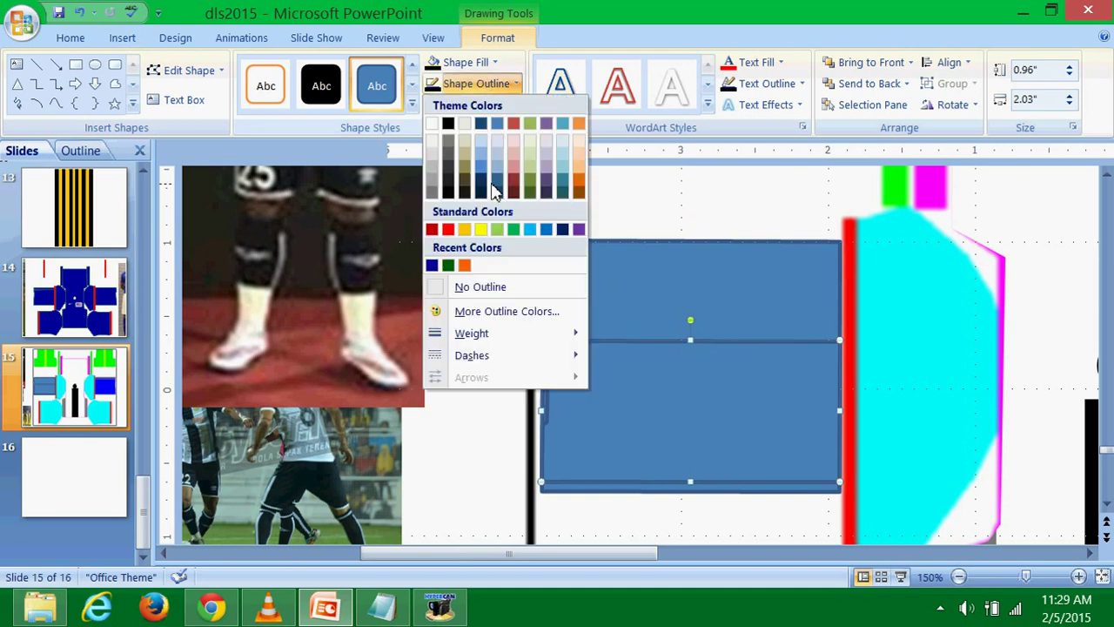
left_click(486, 289)
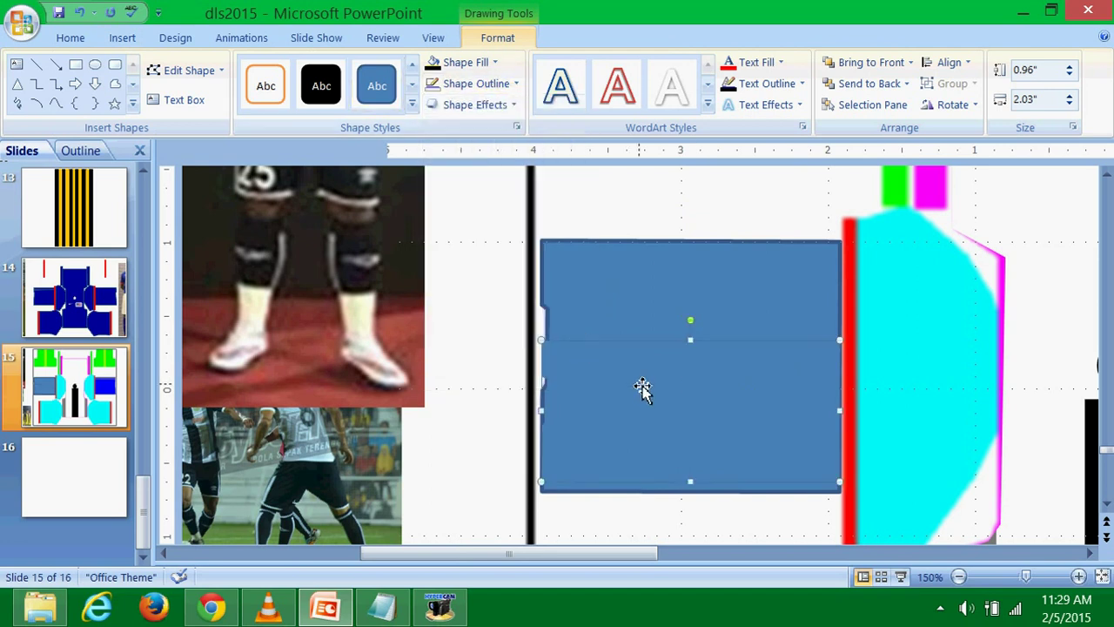
Give the larger blue sleeve rectangle a black fill and black outline.
left_click(634, 275)
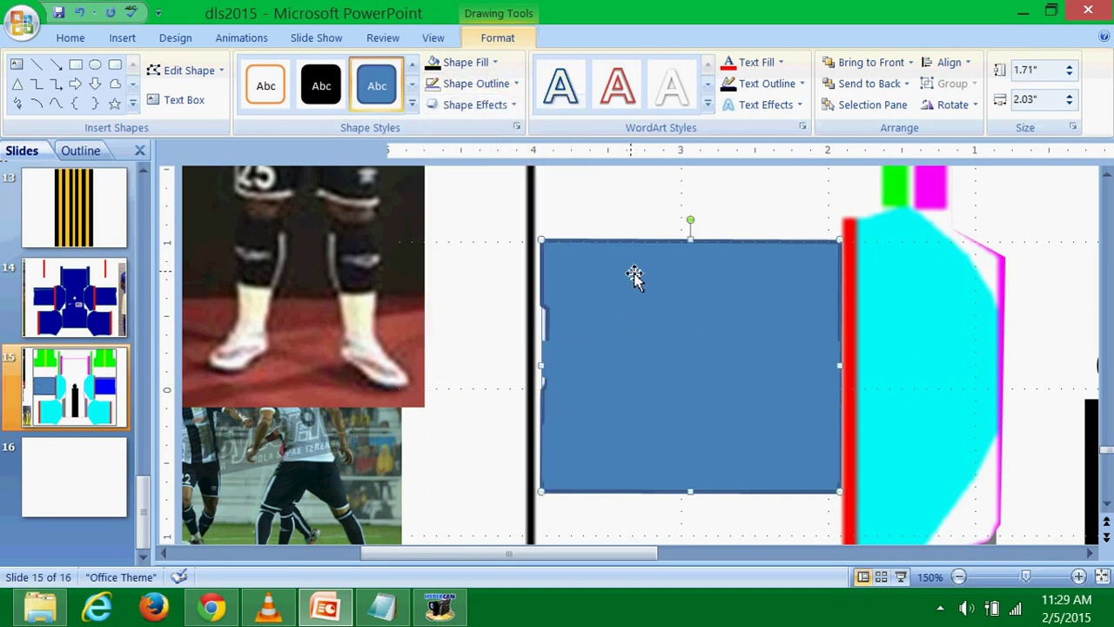
left_click(430, 63)
left_click(468, 84)
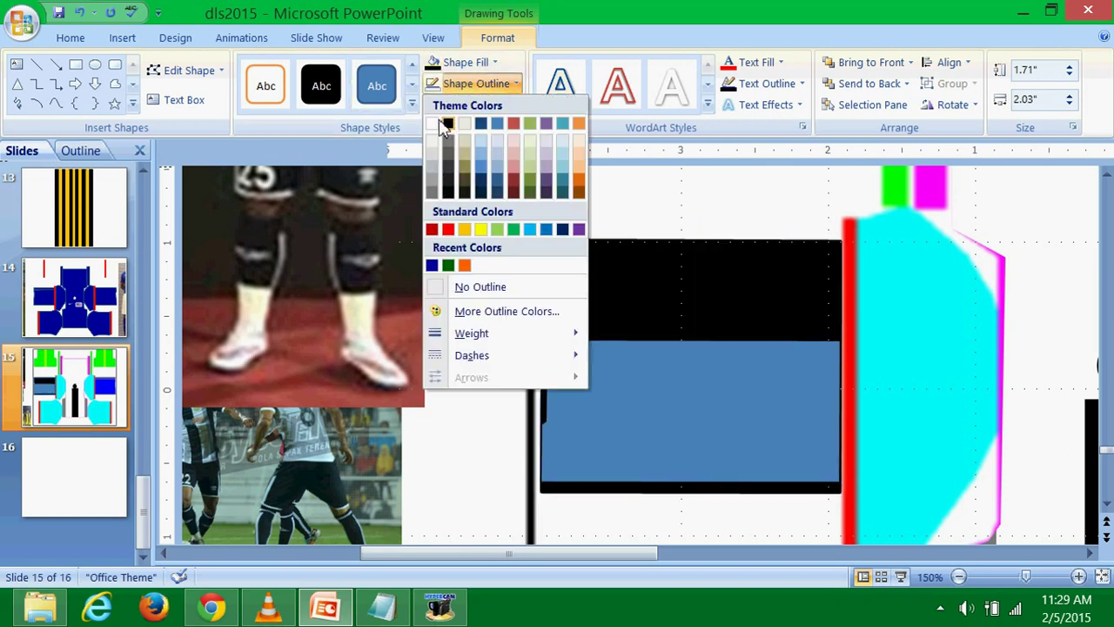
left_click(445, 120)
Nudge the lower blue rectangle up and set it to No Outline and No Fill.
left_click(663, 390)
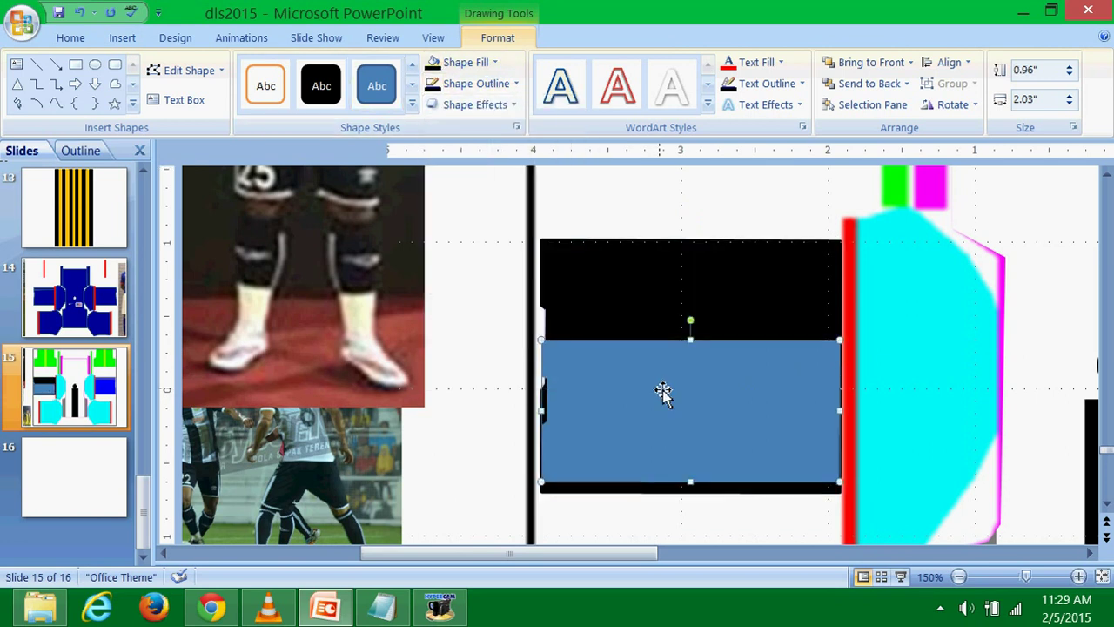
key("Up")
key("Up")
key("Up")
key("Up")
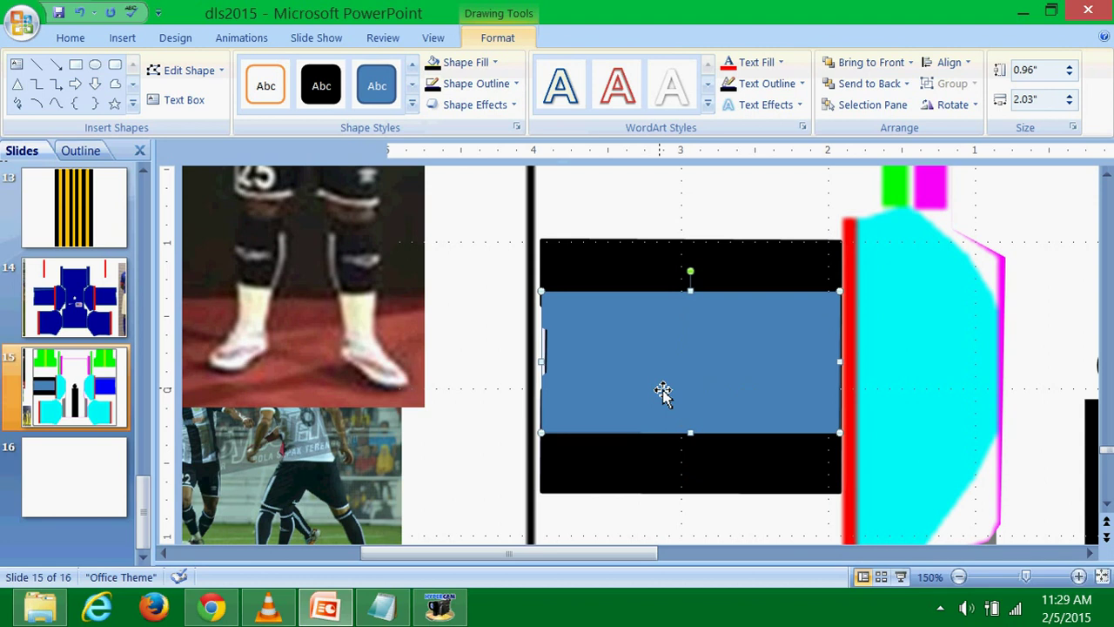
key("Up")
key("Down")
key("Down")
key("Down")
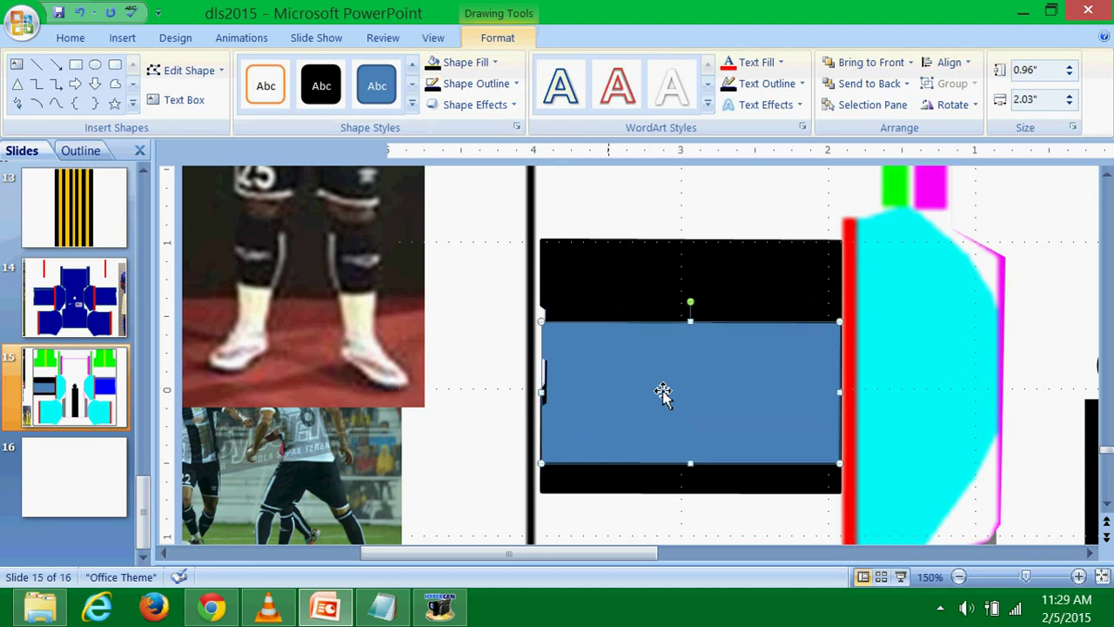
left_click(473, 83)
left_click(503, 288)
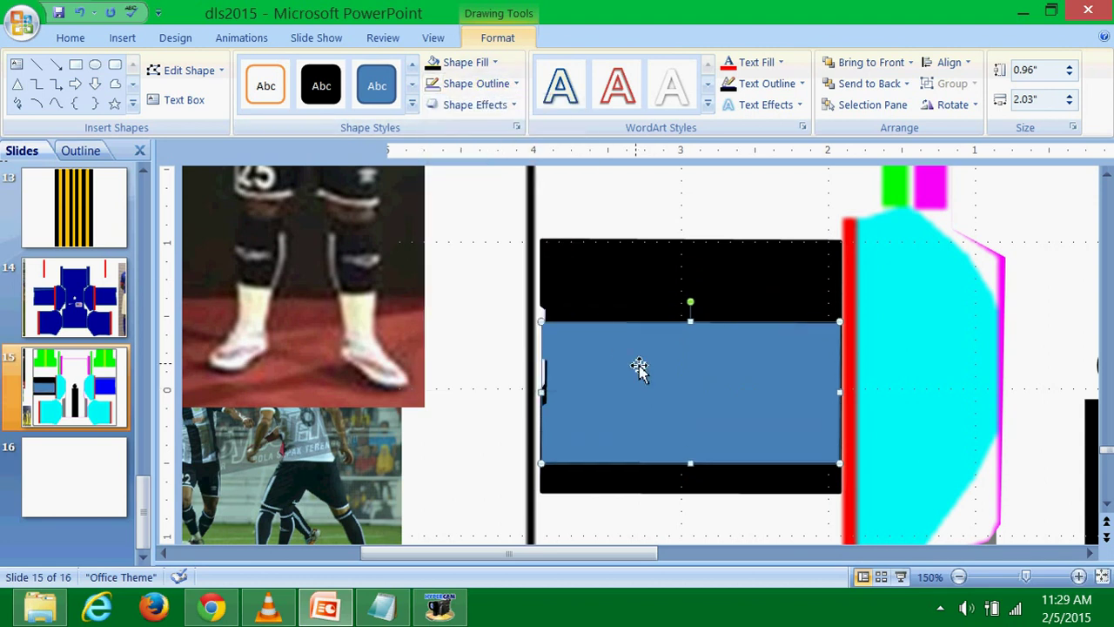
left_click(462, 63)
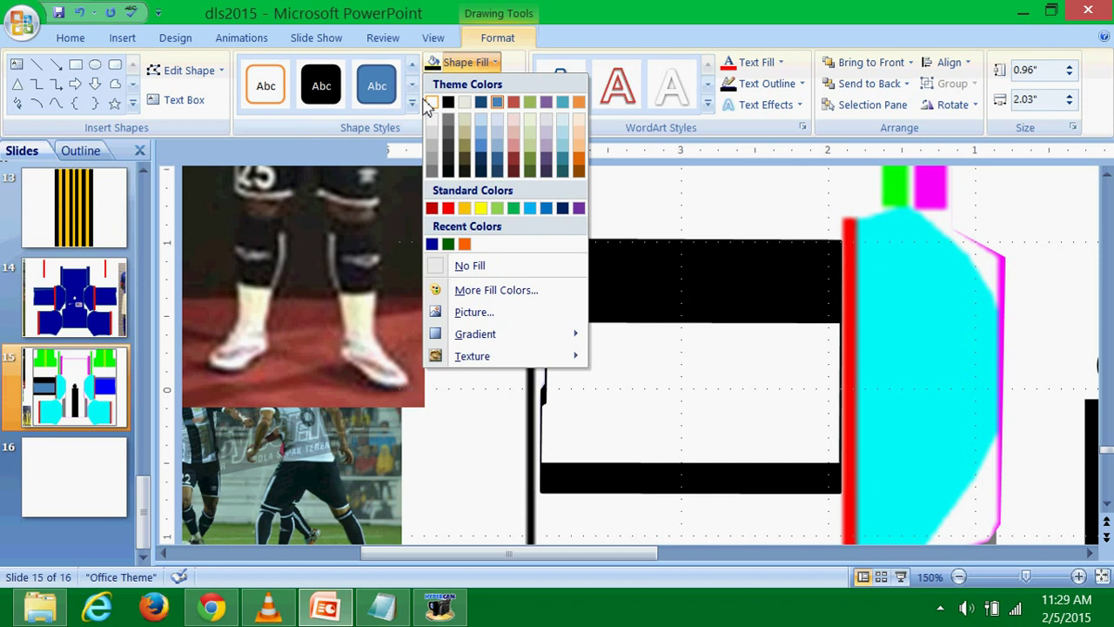
left_click(470, 266)
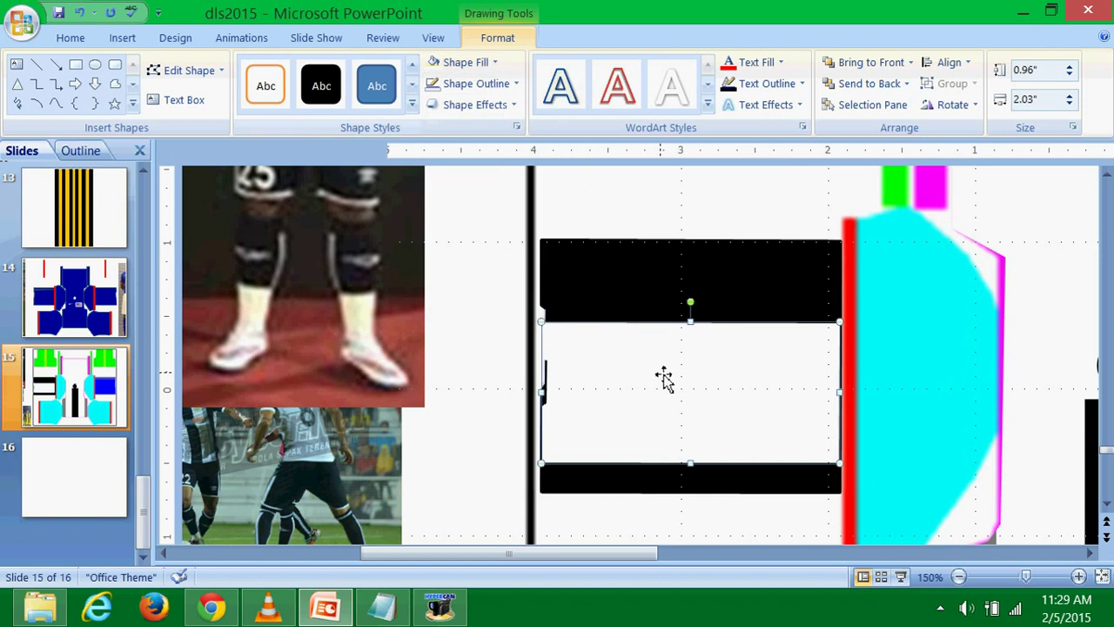
Fine-tune the clear rectangle's vertical position with the arrow keys.
key("Down")
key("Down")
key("Up")
key("Down")
key("Down")
key("Down")
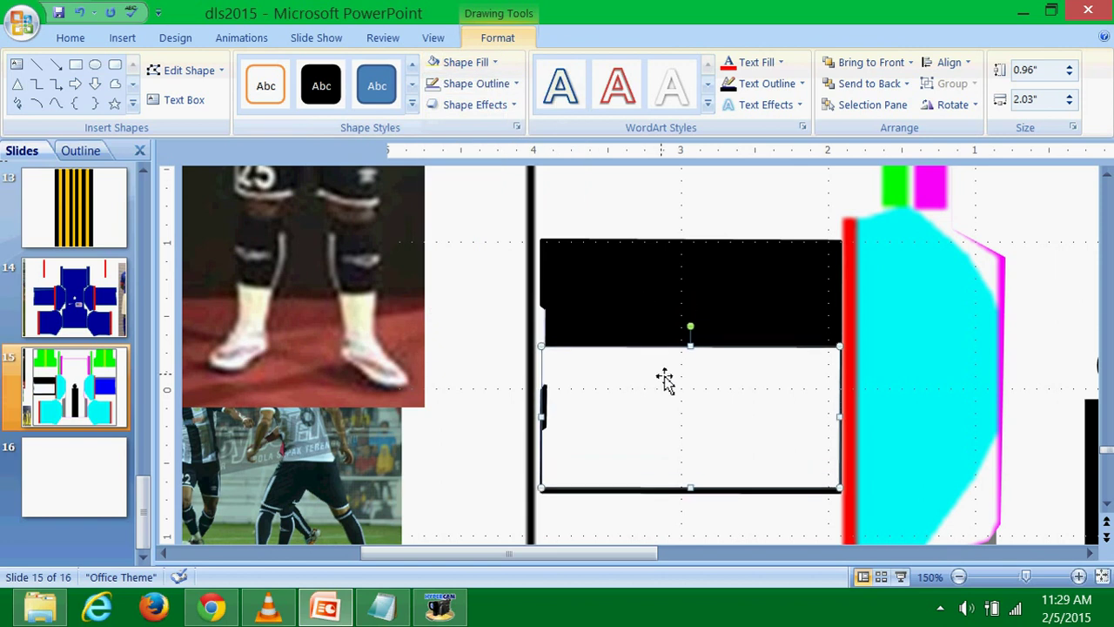
key("Down")
key("Down")
key("Up")
key("Up")
key("Up")
key("Up")
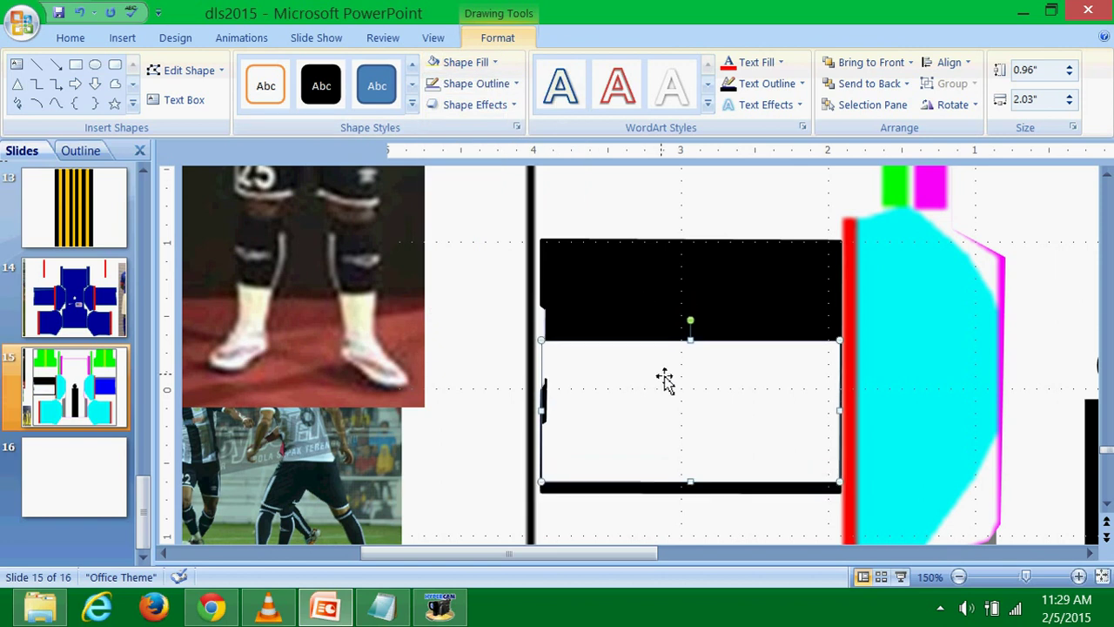
key("Down")
key("Down")
key("Down")
left_click(480, 291)
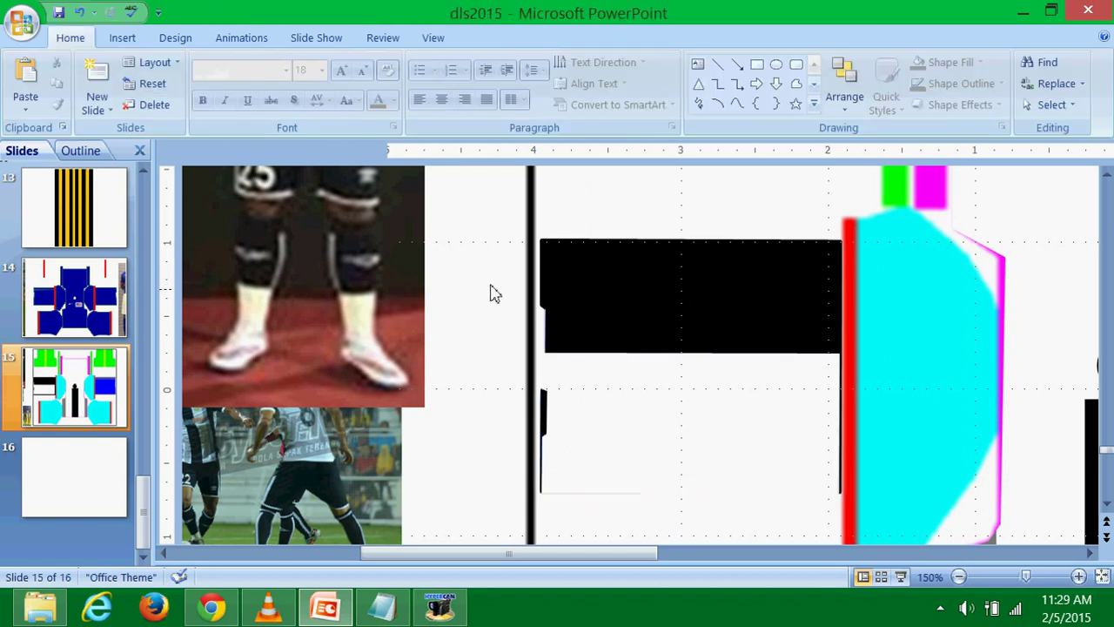
left_click(716, 397)
Delete the clear rectangle and select the now solid black sleeve panel.
left_click_drag(716, 397, 721, 403)
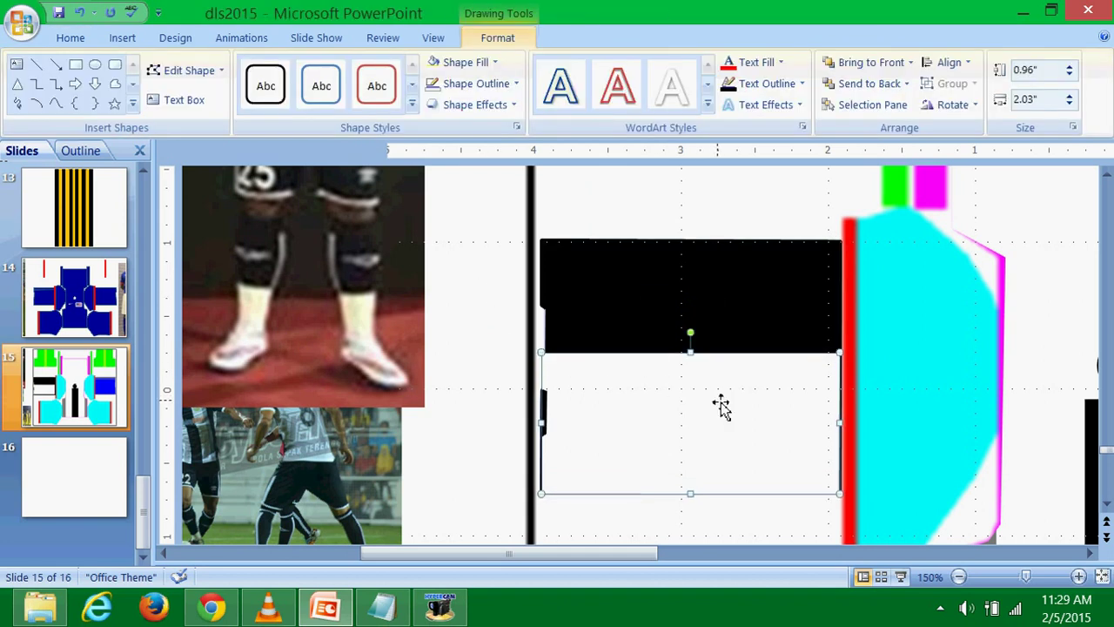
left_click(480, 318)
left_click(641, 397)
scroll(679, 389, "right", 5)
key("Delete")
scroll(636, 369, "down", 1)
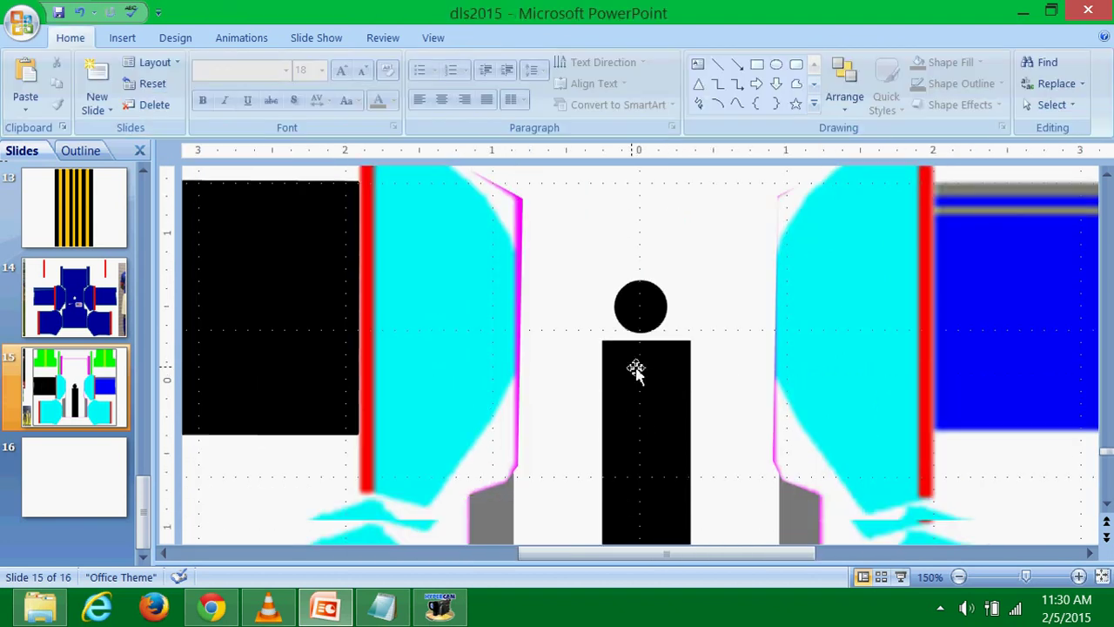
left_click_drag(566, 555, 476, 555)
left_click(532, 374)
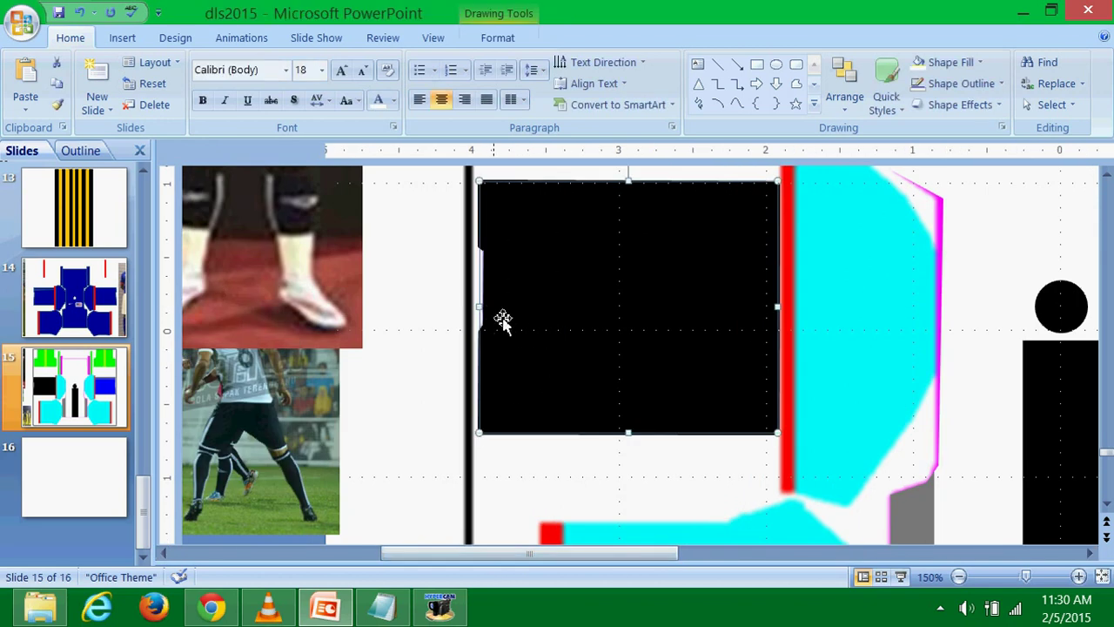
Draw a horizontal line across the black panel, then undo it.
left_click(123, 38)
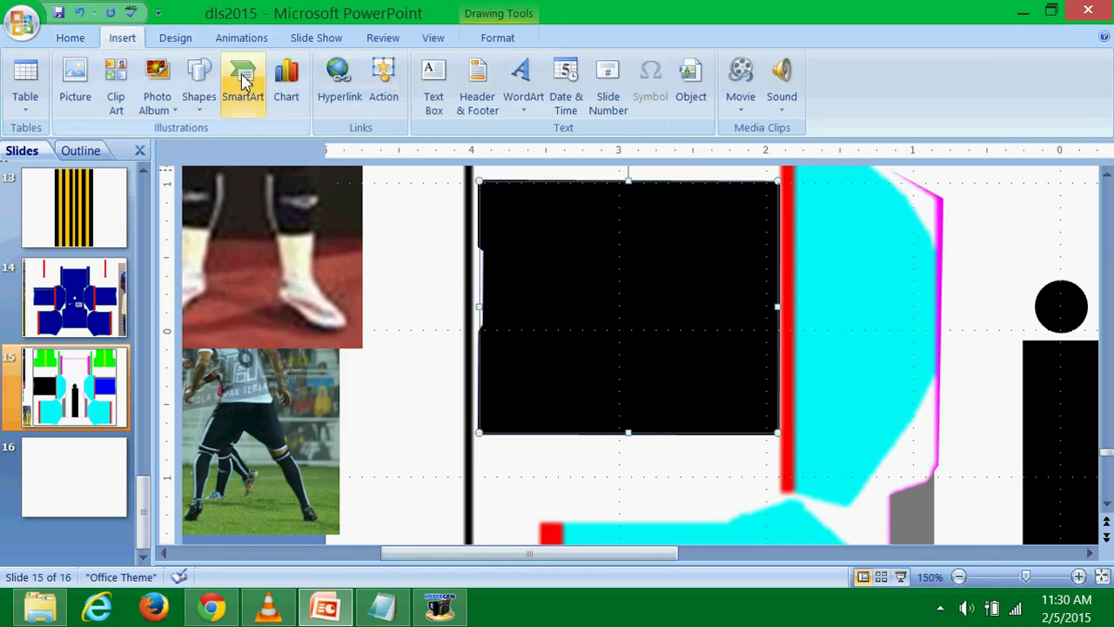
left_click(198, 83)
left_click(382, 215)
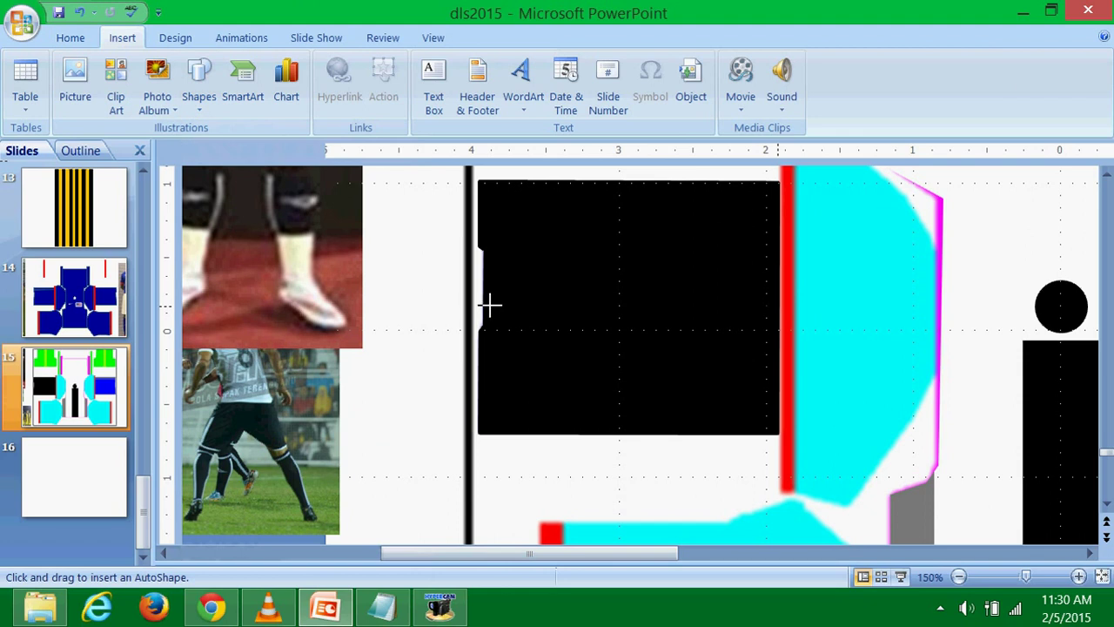
left_click_drag(487, 303, 779, 304)
left_click(380, 256)
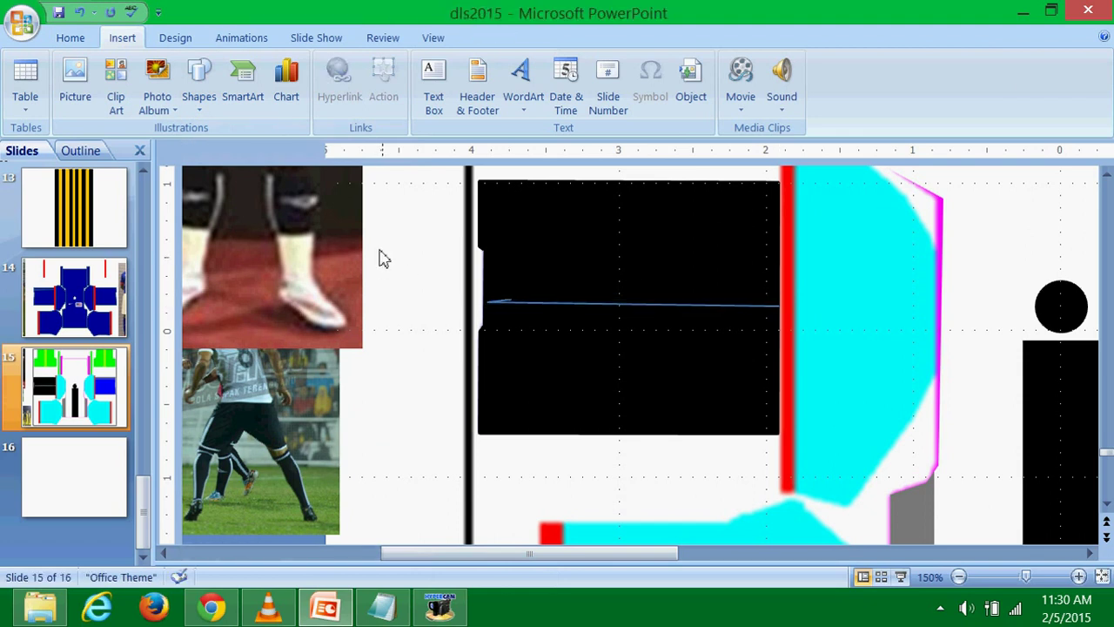
left_click(78, 13)
Set the sleeve panel's fill and outline to White, Background 1, Darker 50% grey.
left_click(548, 249)
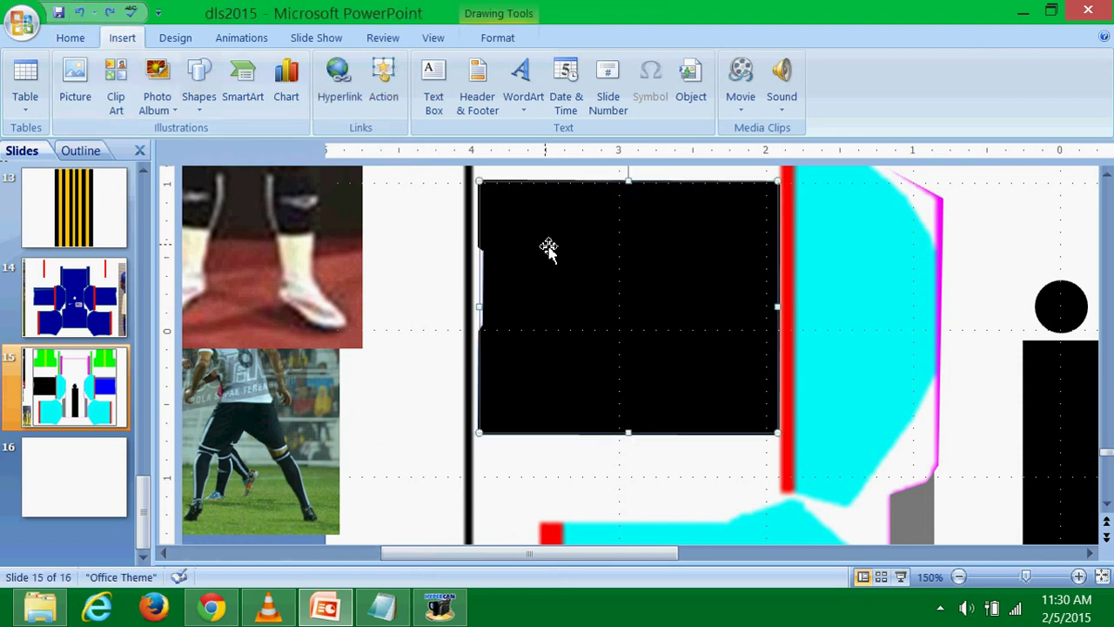
double_click(510, 206)
left_click(440, 65)
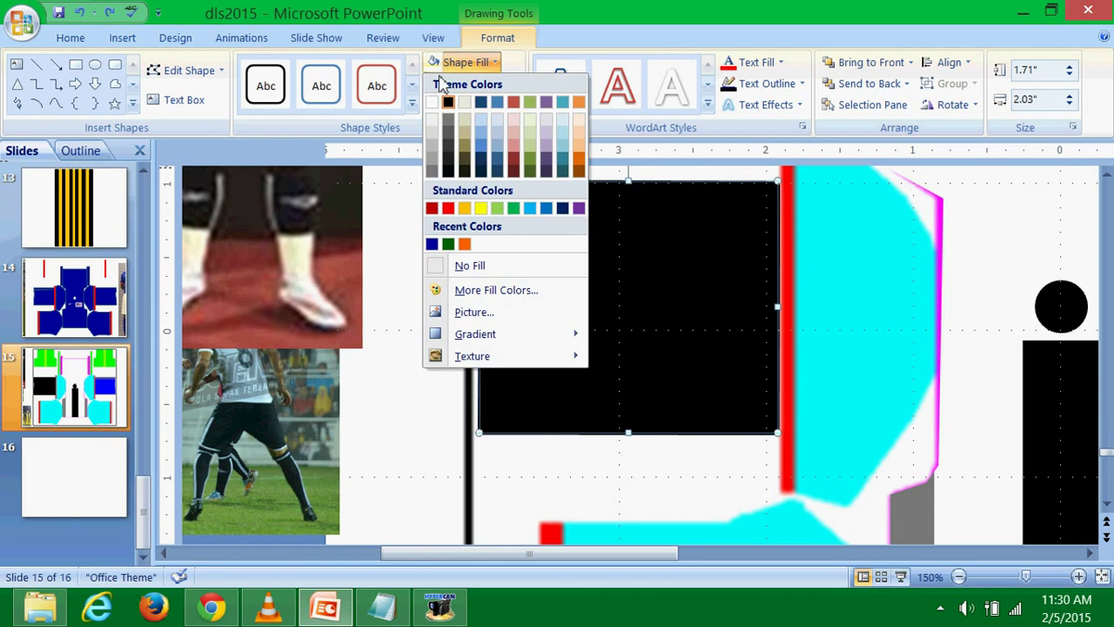
left_click(431, 170)
left_click(470, 84)
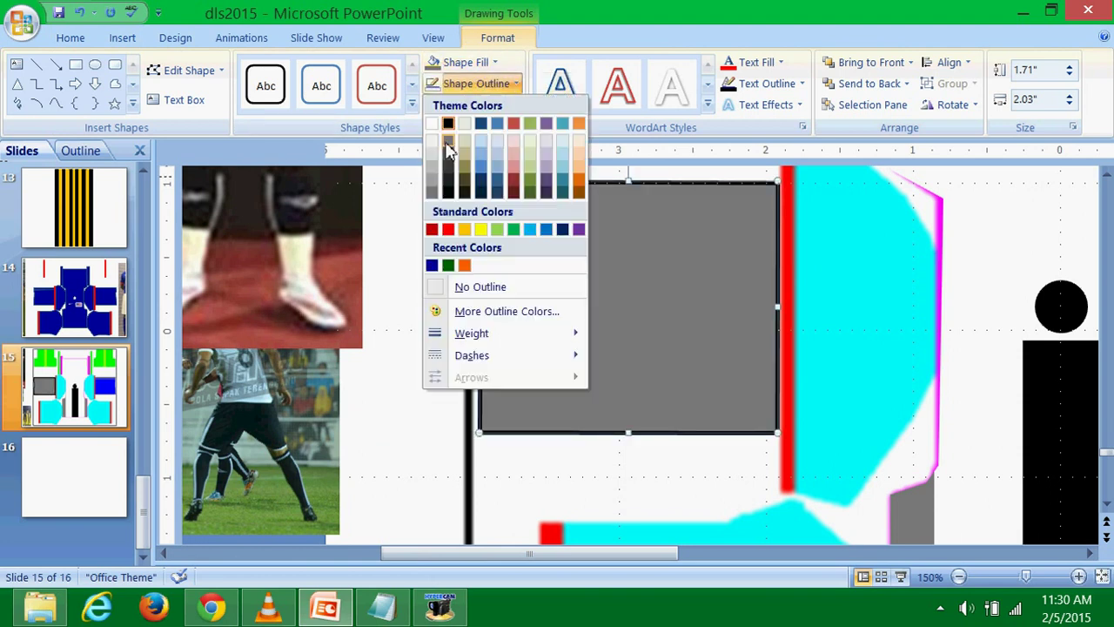
left_click(427, 193)
left_click(426, 280)
left_click(467, 290)
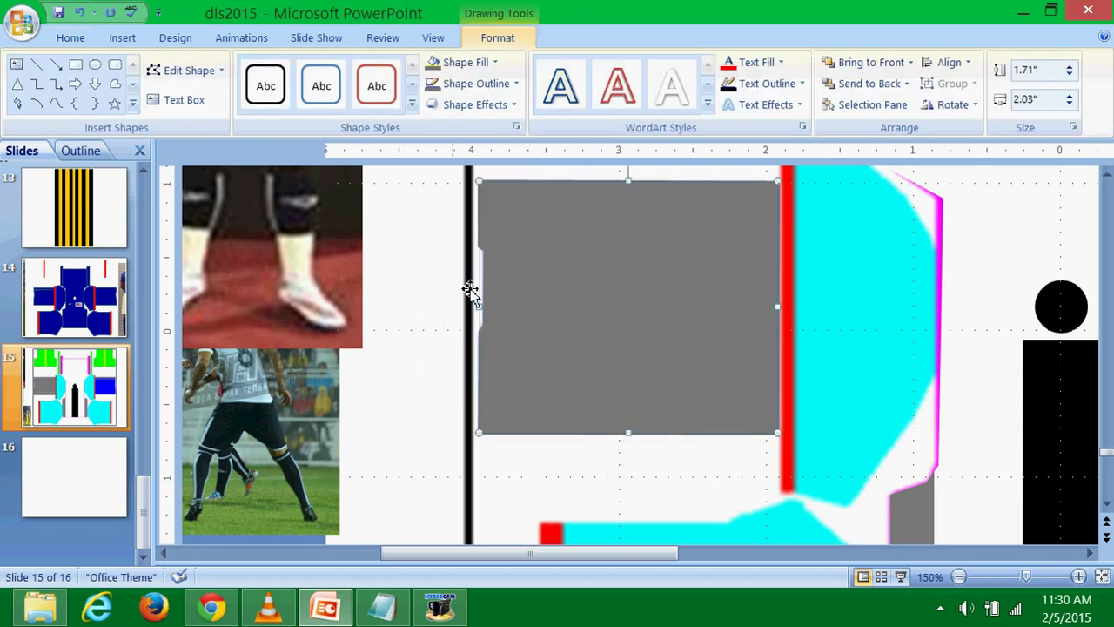
left_click(560, 270)
left_click(396, 231)
Undo two recent changes and pick the Freeform shape tool again.
left_click(122, 38)
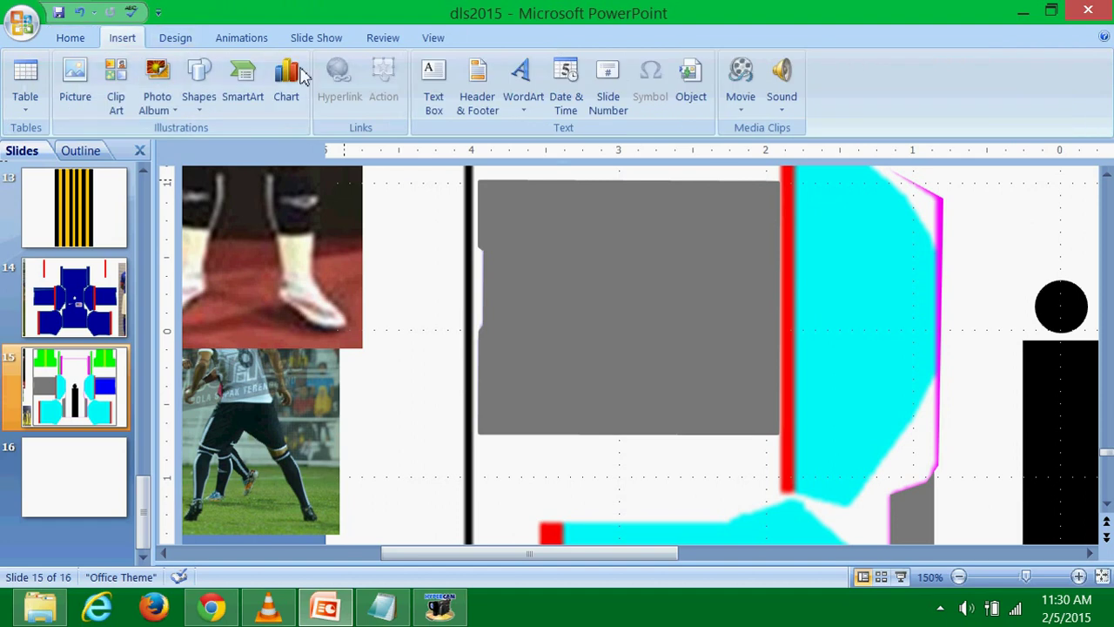
left_click(193, 80)
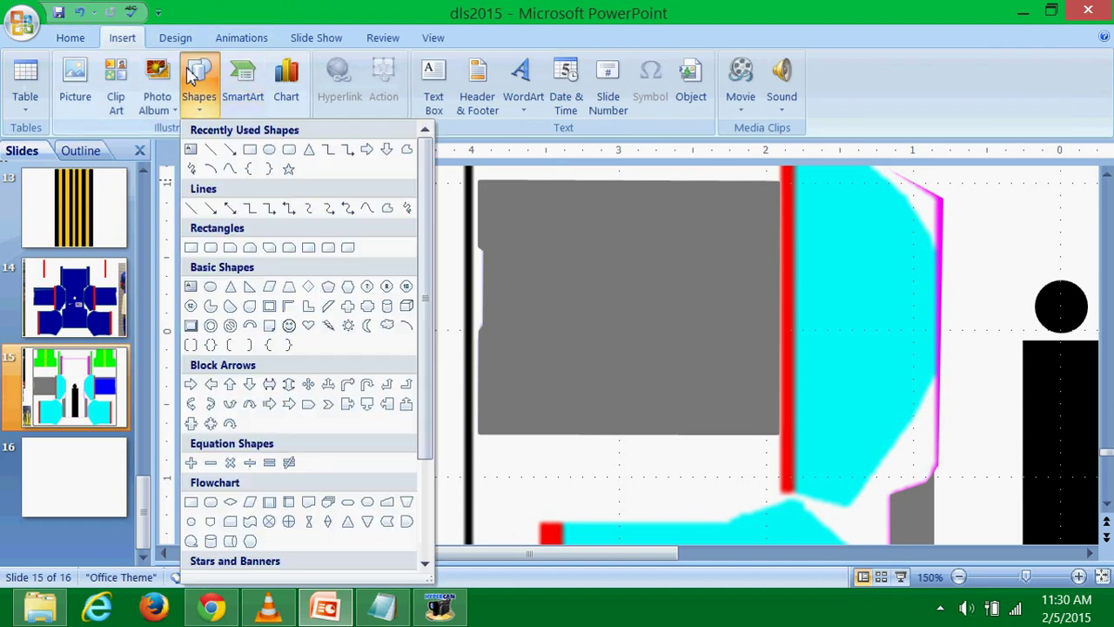
left_click(386, 208)
key("Escape")
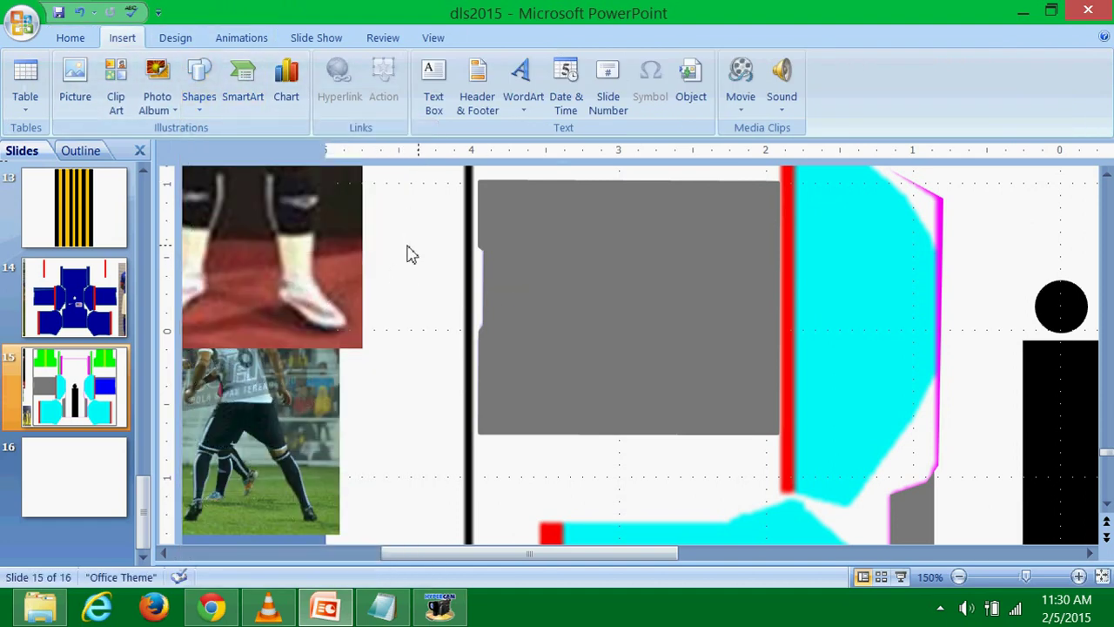
key("ctrl+z")
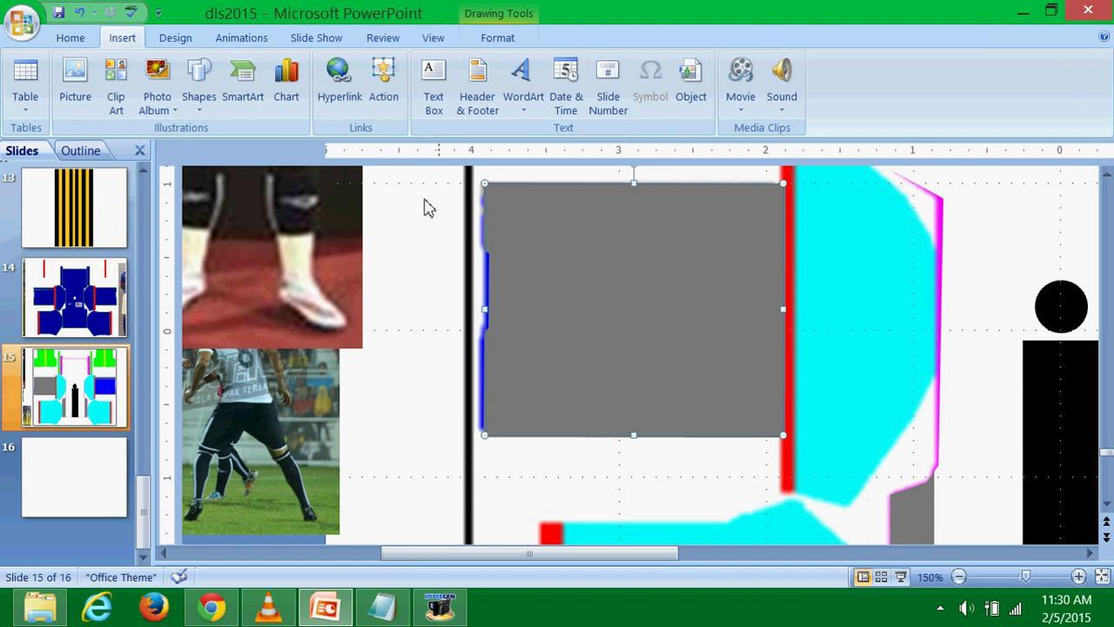
left_click(79, 15)
left_click(198, 80)
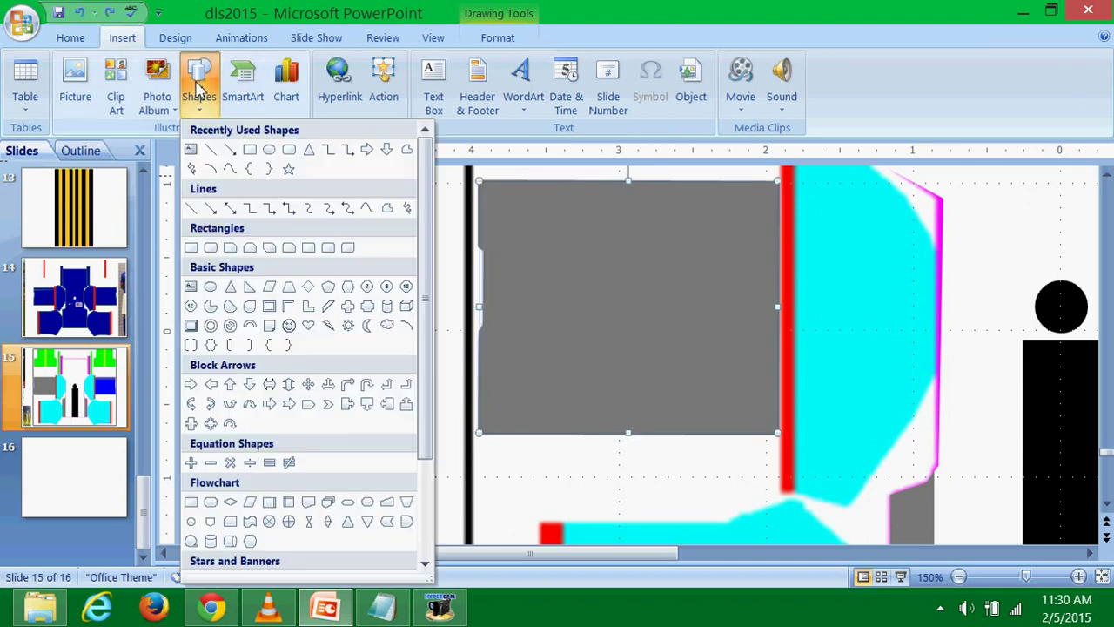
left_click(387, 209)
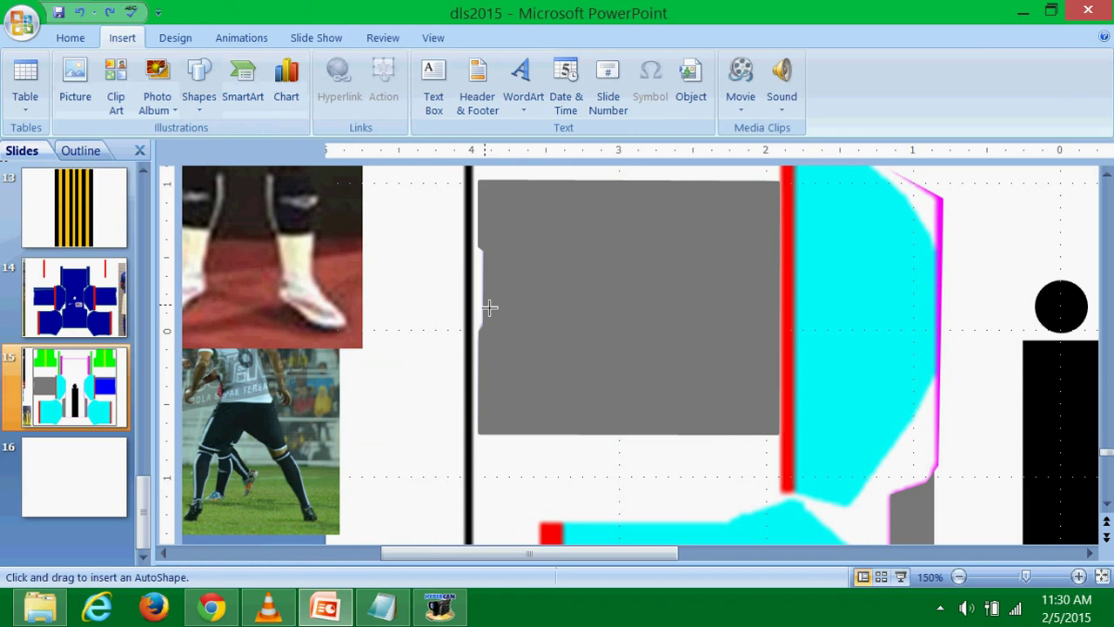
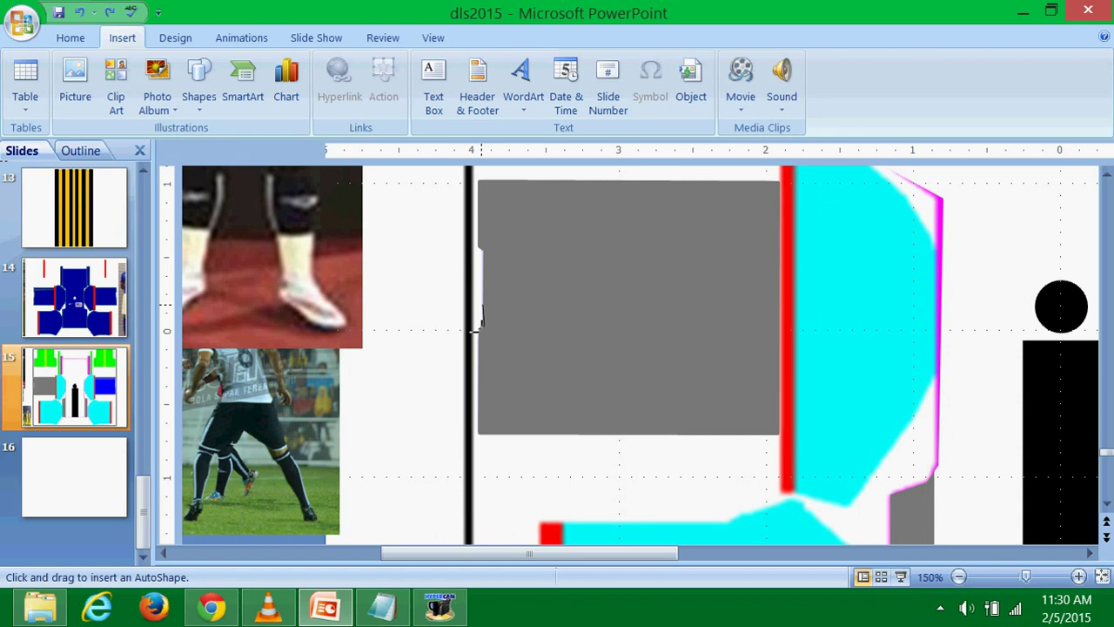
Finish tracing the lower sleeve shape and give it a white outline with no fill.
left_click(481, 438)
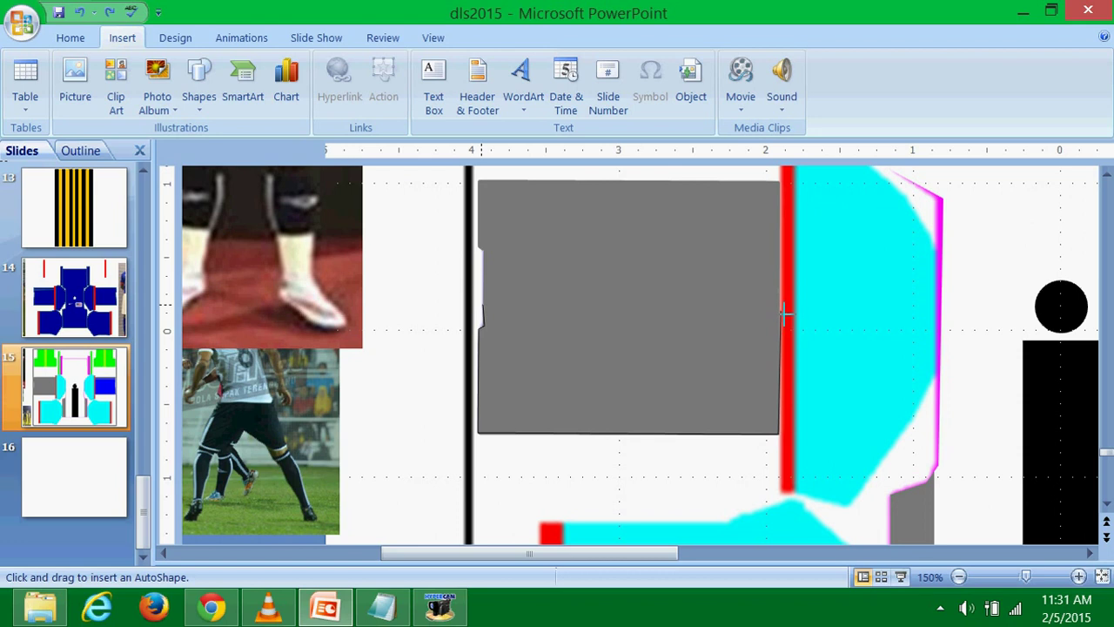
left_click(785, 312)
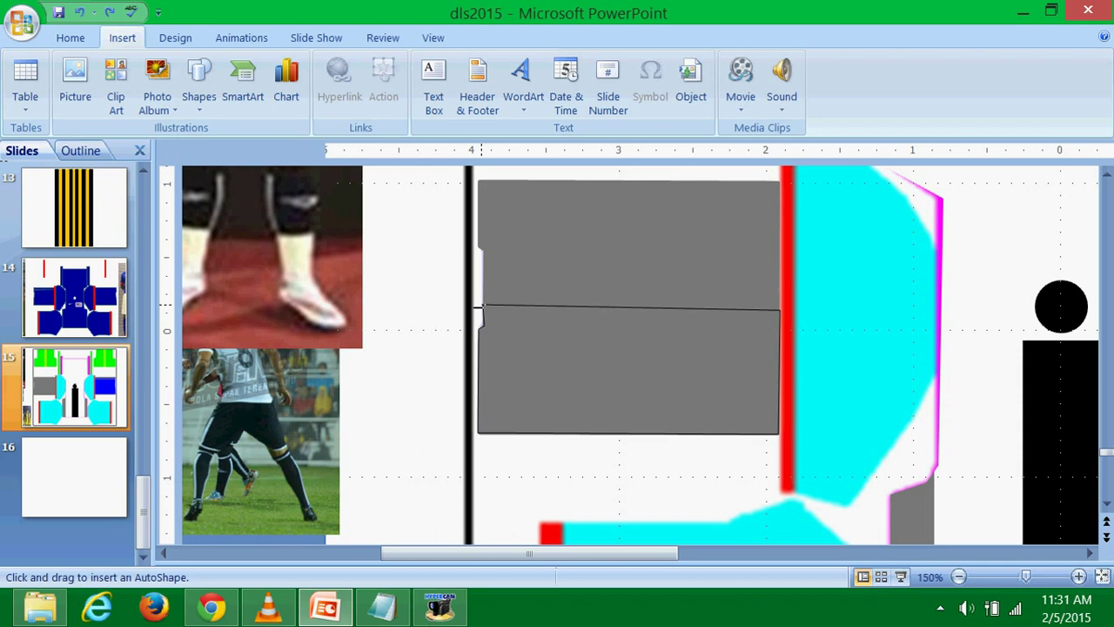
double_click(478, 306)
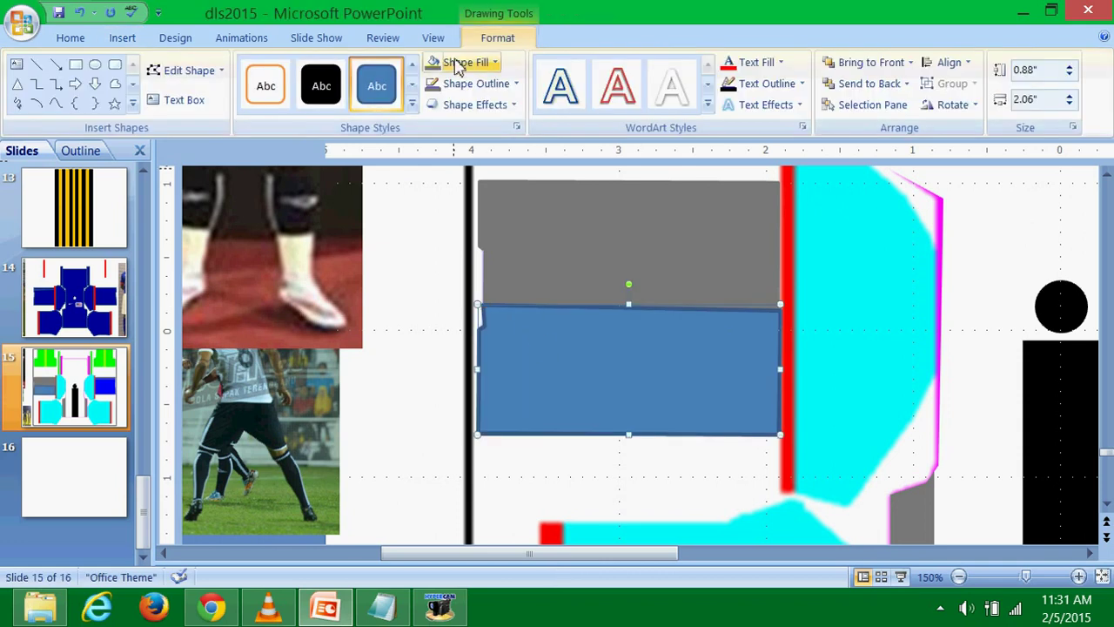
left_click(493, 83)
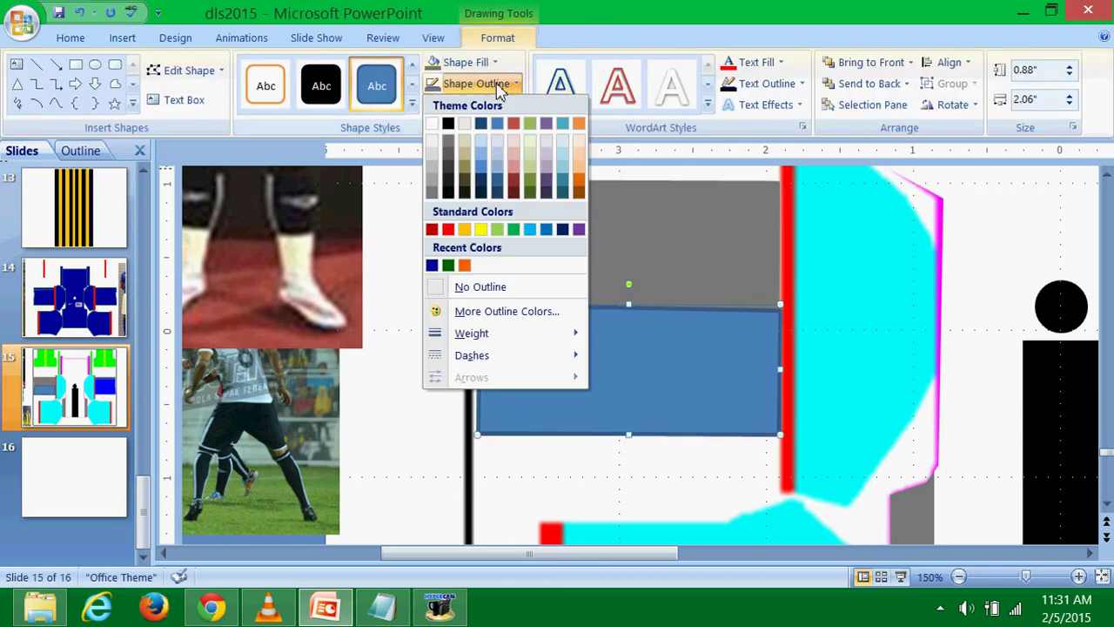
left_click(432, 125)
left_click(465, 85)
left_click(465, 63)
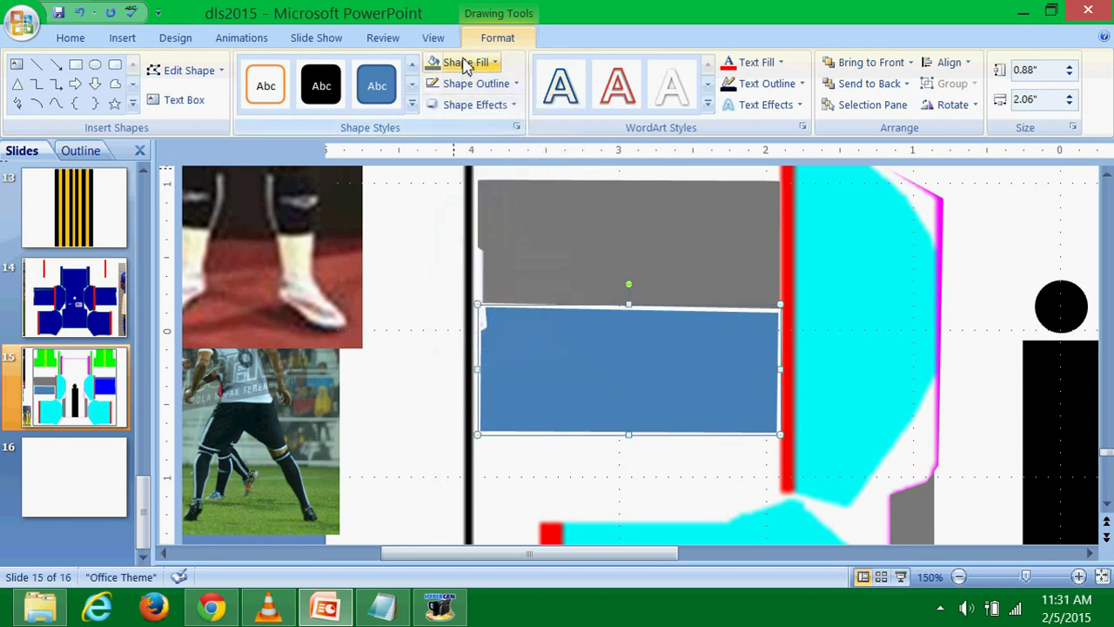
left_click(464, 63)
left_click(455, 265)
Fill the grey upper sleeve panel black with a black outline.
left_click(552, 248)
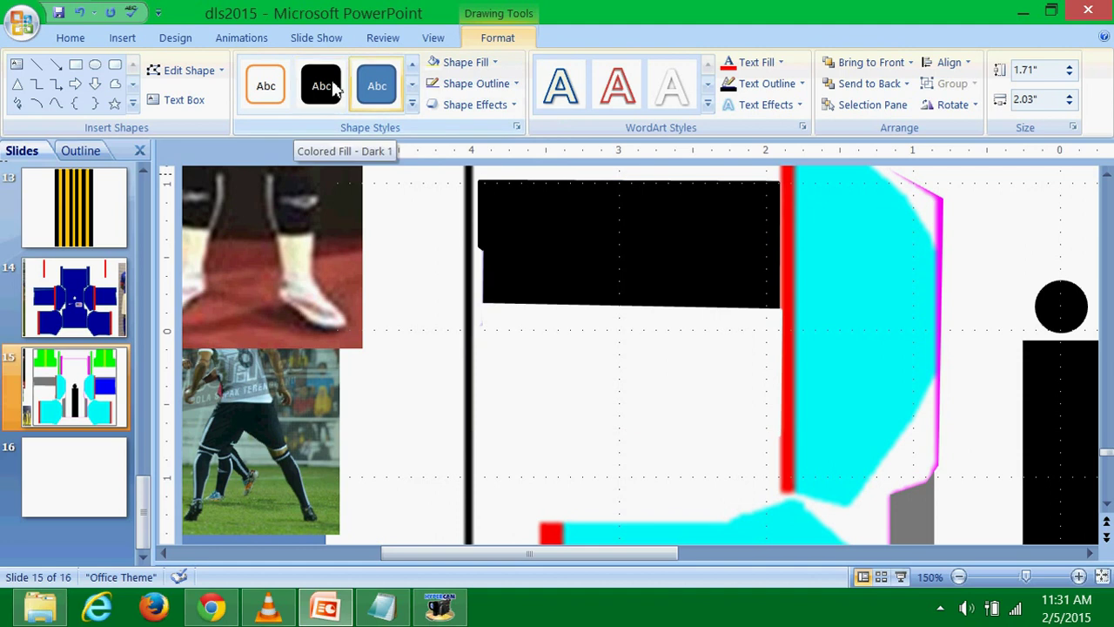
left_click(464, 62)
left_click(448, 104)
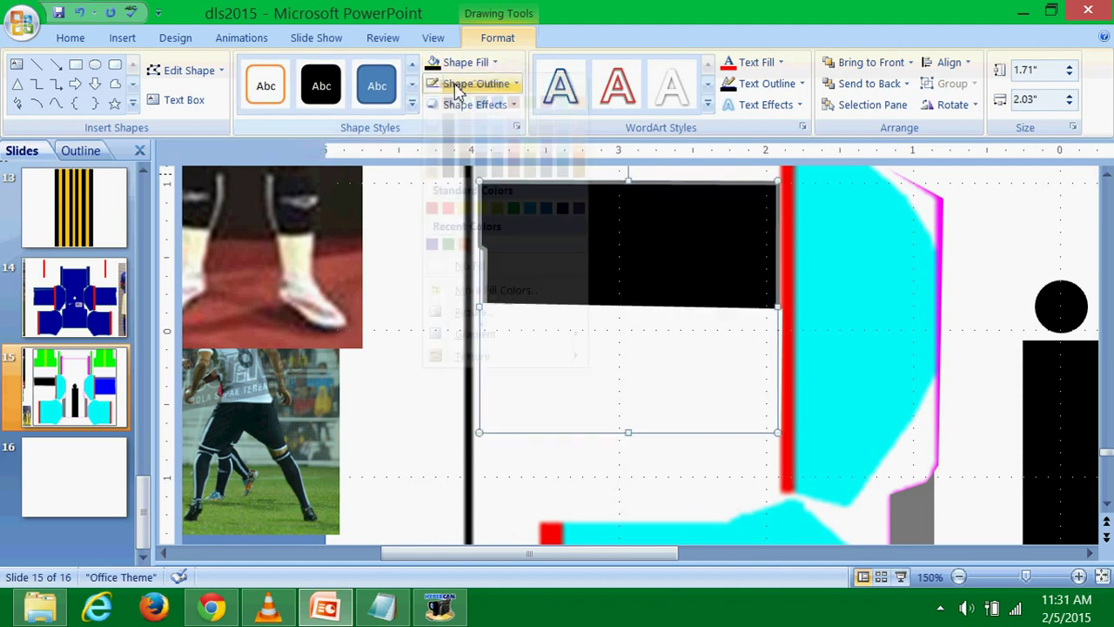
left_click(475, 84)
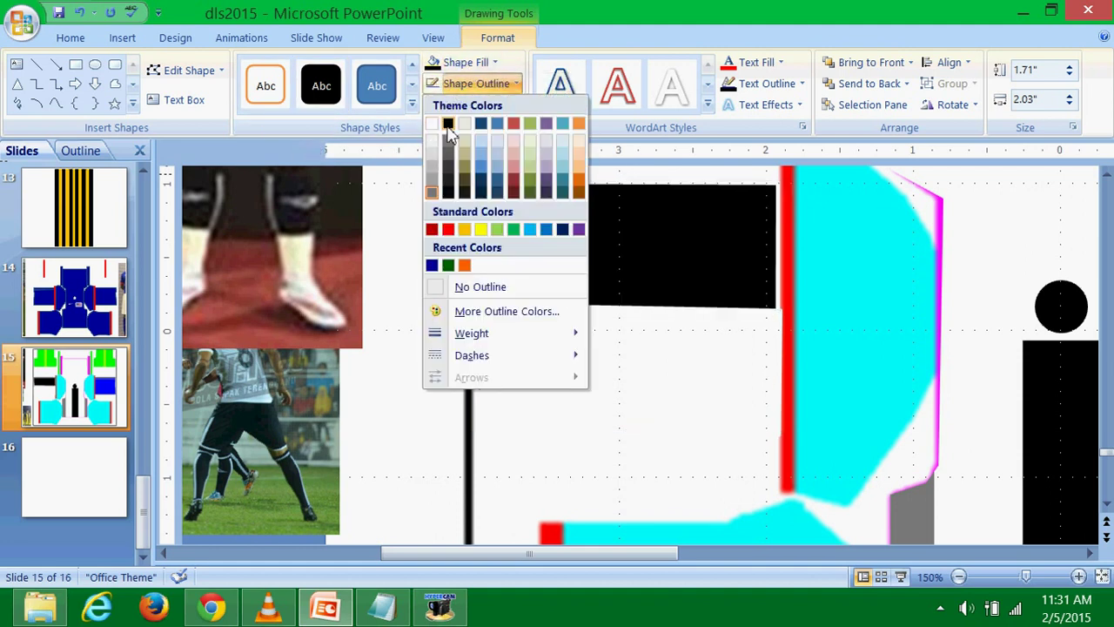
left_click(447, 127)
Group the black upper panel with the traced shape beneath it.
left_click(619, 343, "shift")
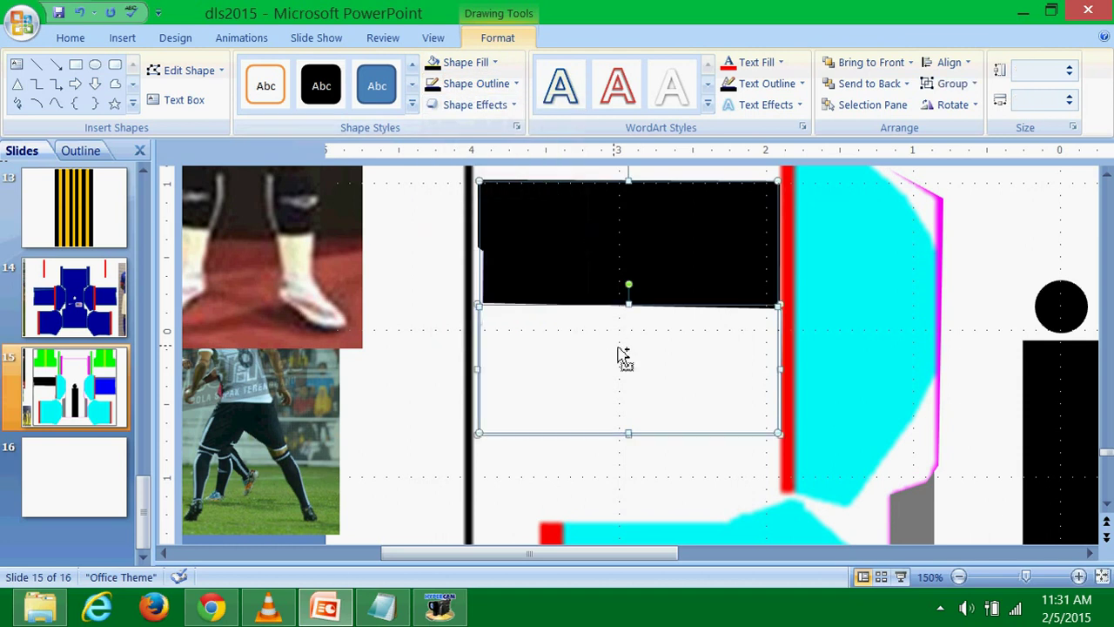
right_click(616, 347)
mouse_move(705, 432)
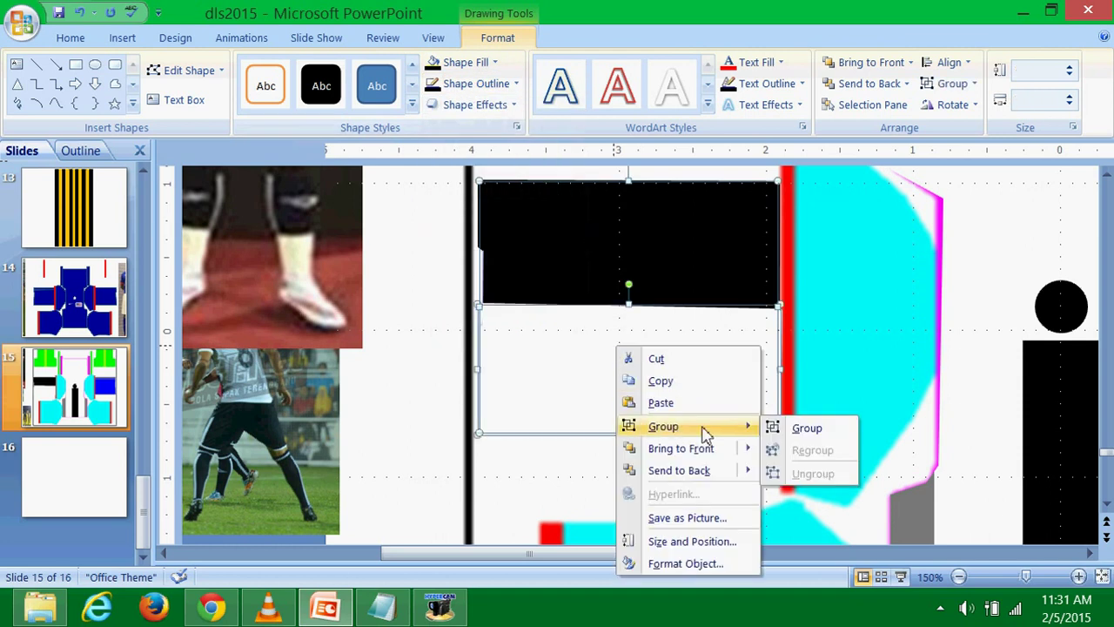
left_click(771, 429)
left_click(418, 293)
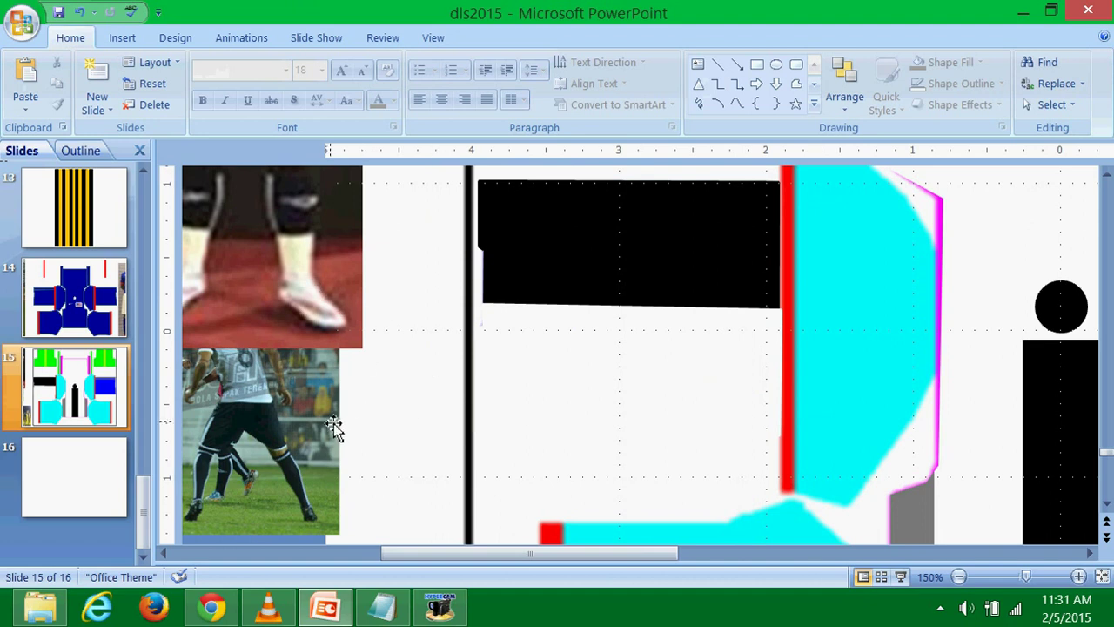
Select and deselect the grouped sleeve shapes to check the result.
left_click(569, 403)
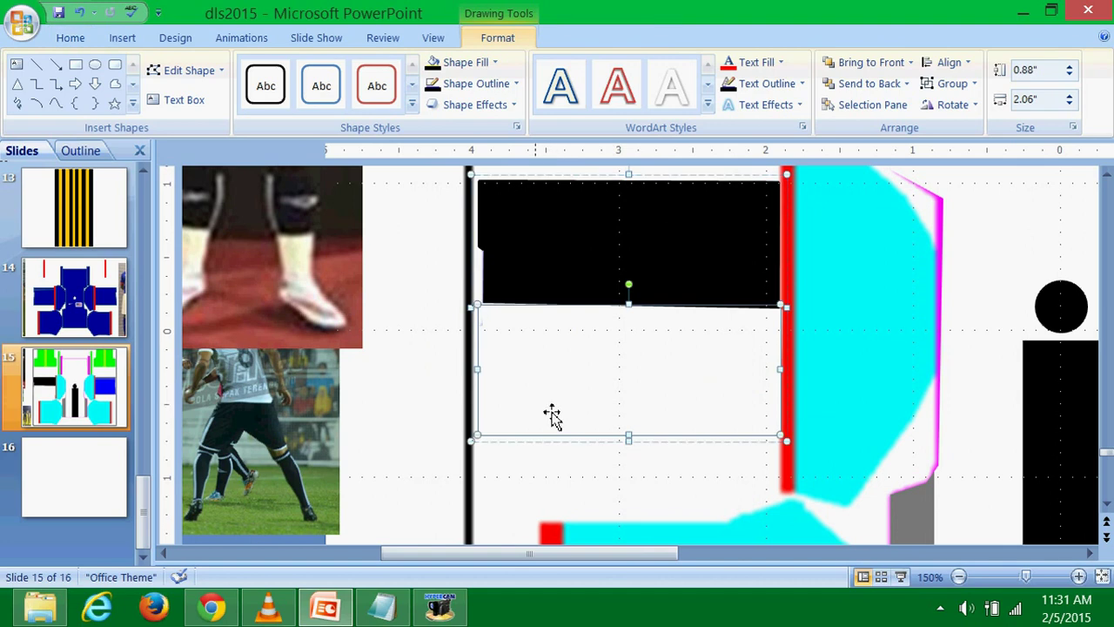
left_click(426, 418)
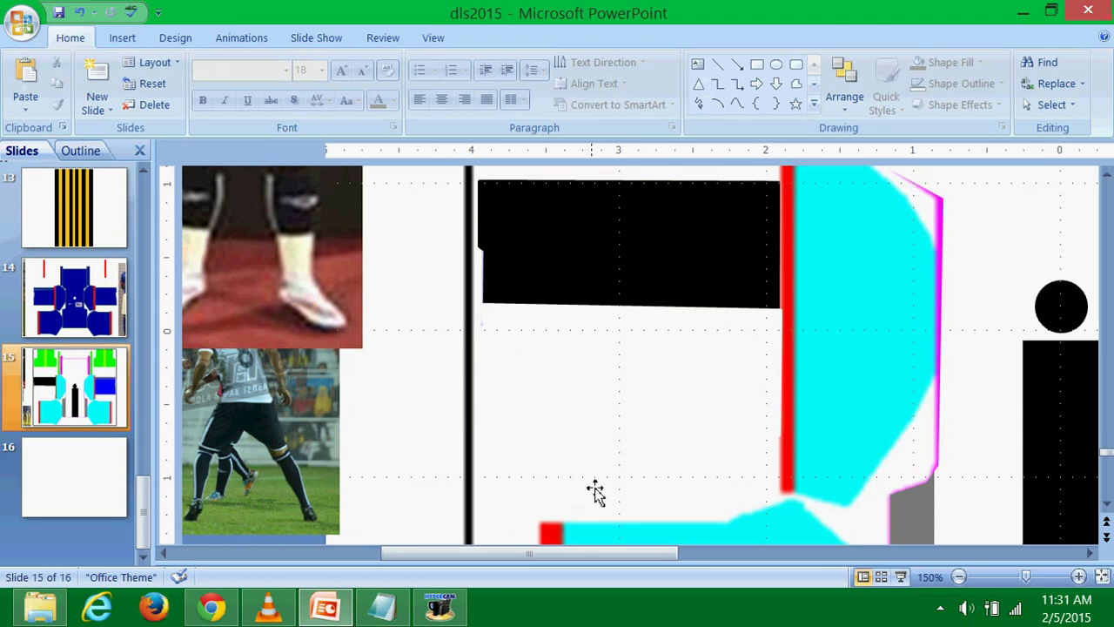
left_click(556, 322)
left_click(421, 305)
Scroll and zoom the view across to the blue panel on the right.
mouse_move(655, 557)
left_mouse_down()
mouse_move(886, 559)
mouse_move(567, 554)
left_mouse_up()
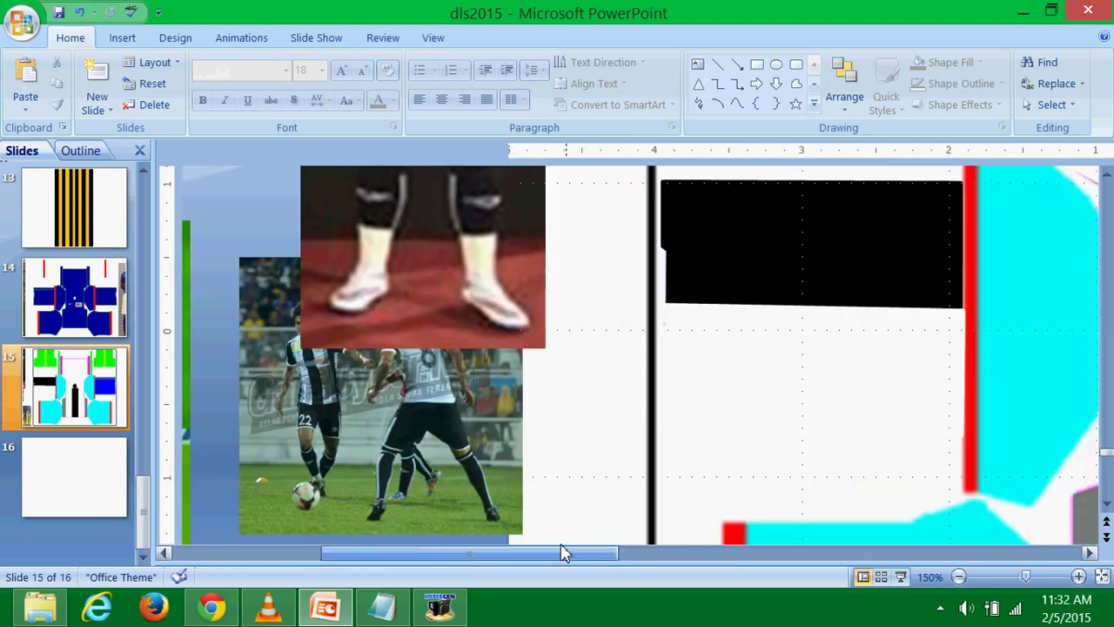
scroll(600, 471, "up", 1)
scroll(600, 471, "down", 1)
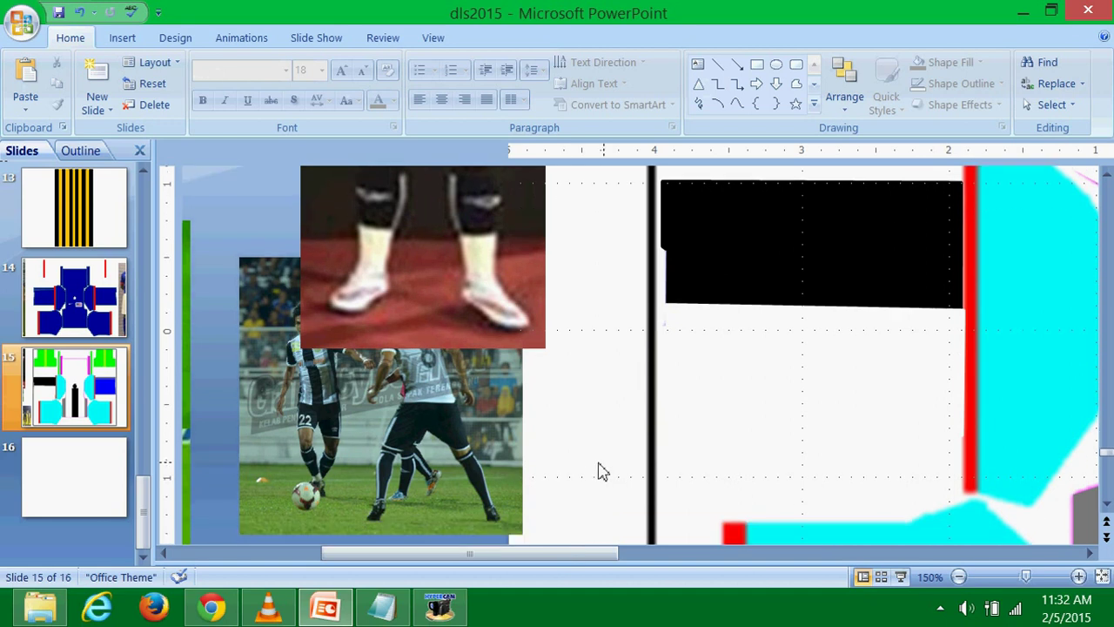
left_click_drag(601, 548, 929, 557)
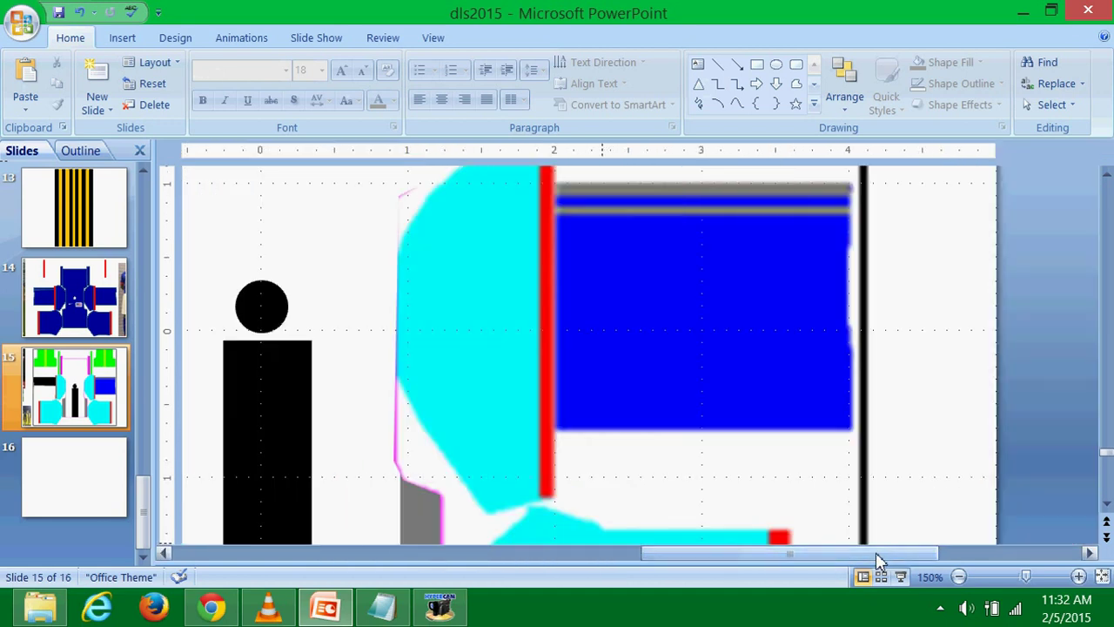
scroll(914, 483, "up", 1, "ctrl")
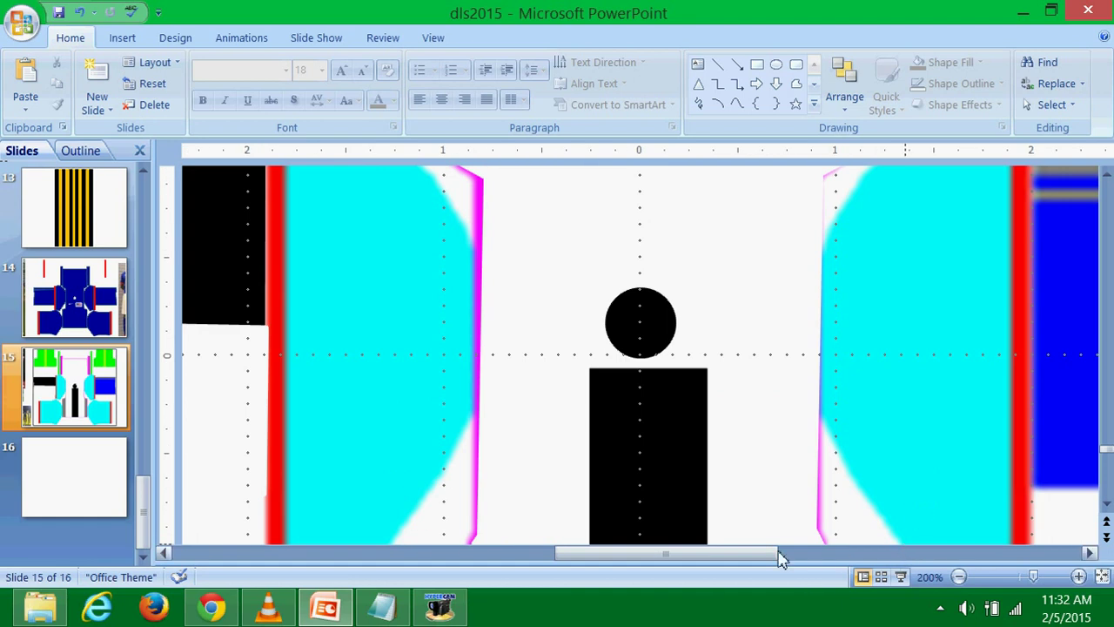
left_click_drag(779, 550, 902, 552)
scroll(925, 510, "up", 1)
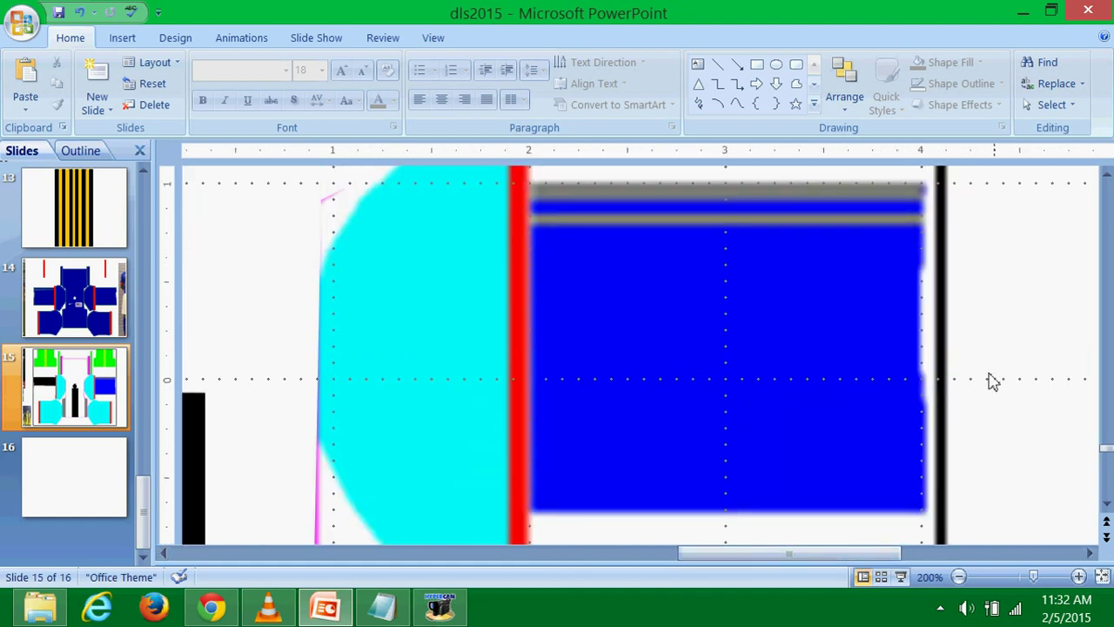
Trace a closed freeform outline around the right-hand blue panel.
left_click(122, 37)
left_click(199, 87)
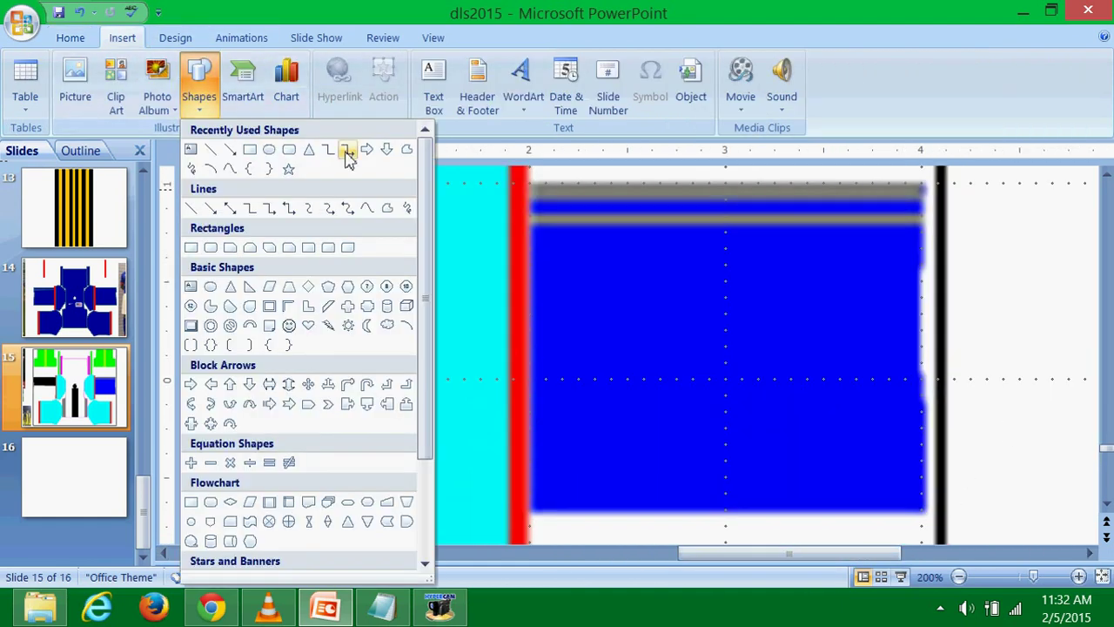
left_click(387, 208)
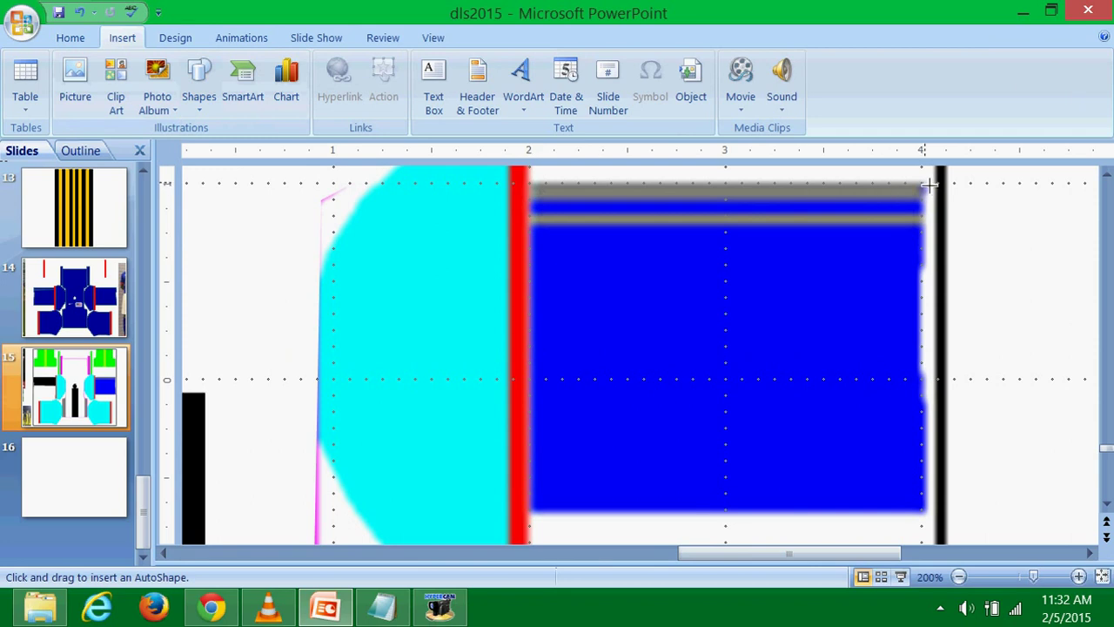
left_click_drag(928, 185, 921, 375)
mouse_move(926, 414)
left_mouse_down()
mouse_move(926, 517)
mouse_move(529, 515)
left_mouse_up()
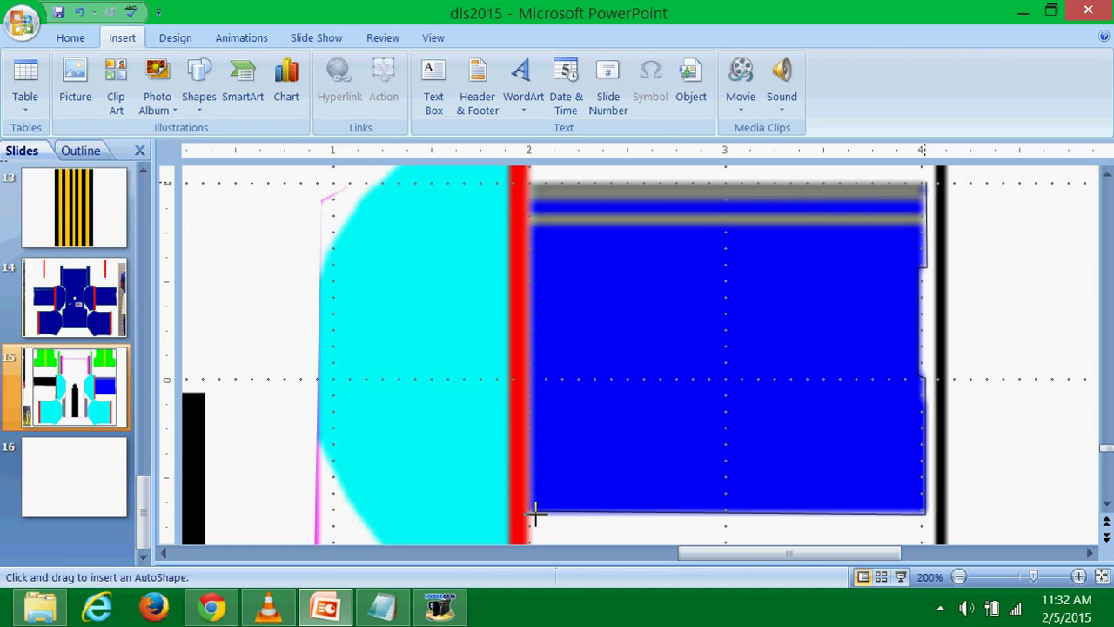
left_click_drag(530, 515, 529, 183)
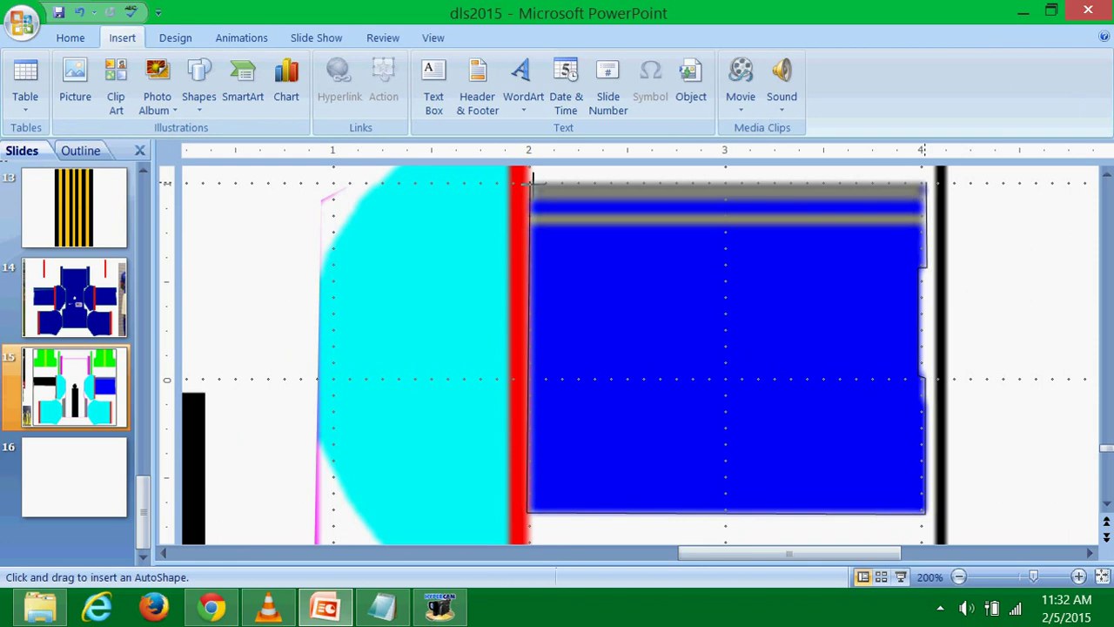
left_click(930, 184)
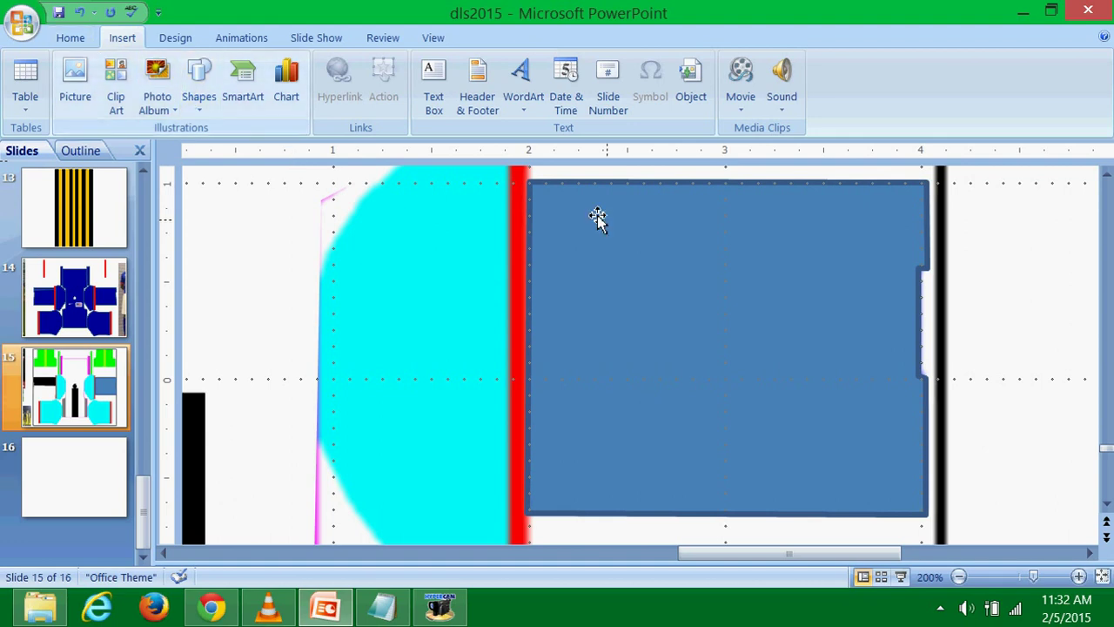
Fill the traced blue-panel shape light grey.
double_click(653, 235)
left_click(461, 66)
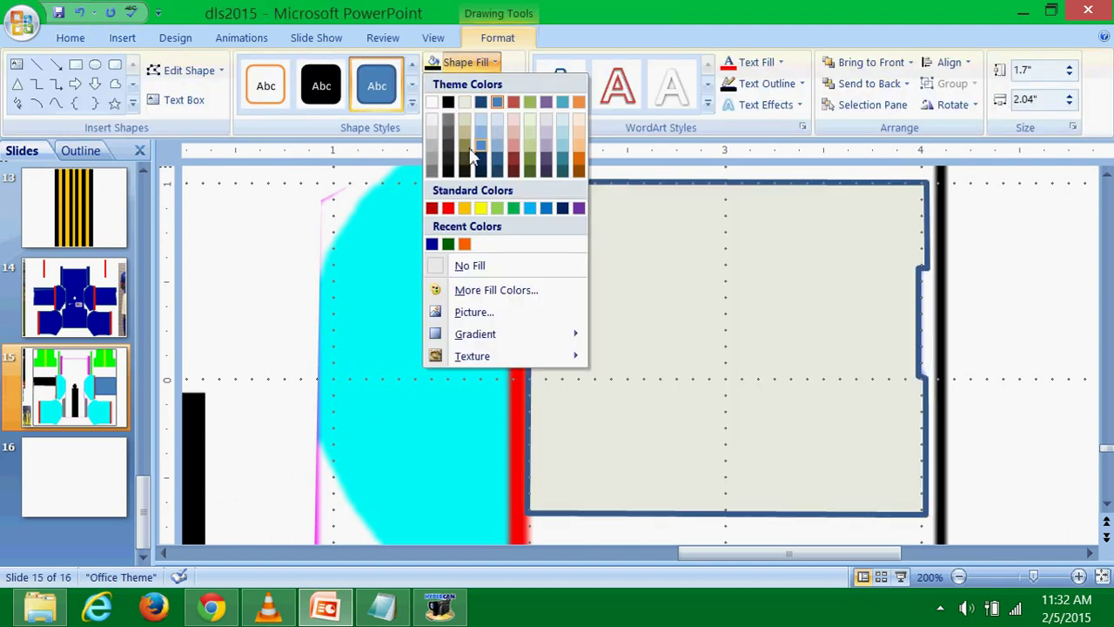
left_click(427, 157)
left_click(1025, 261)
Trace a freeform across the grey sleeve panel to split off its lower part.
left_click(122, 37)
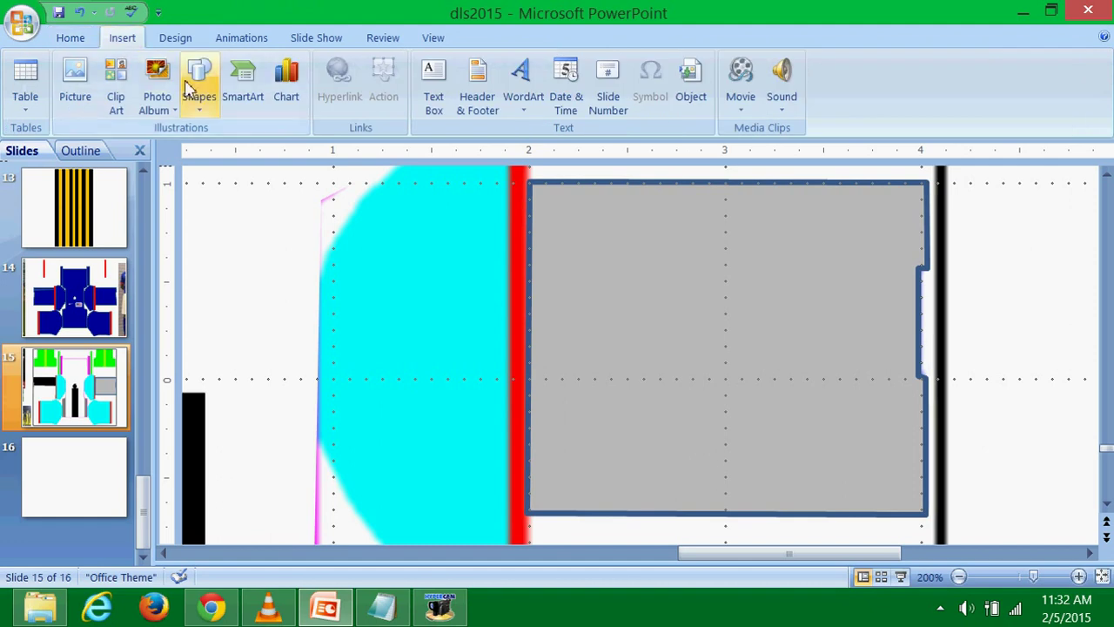
left_click(198, 83)
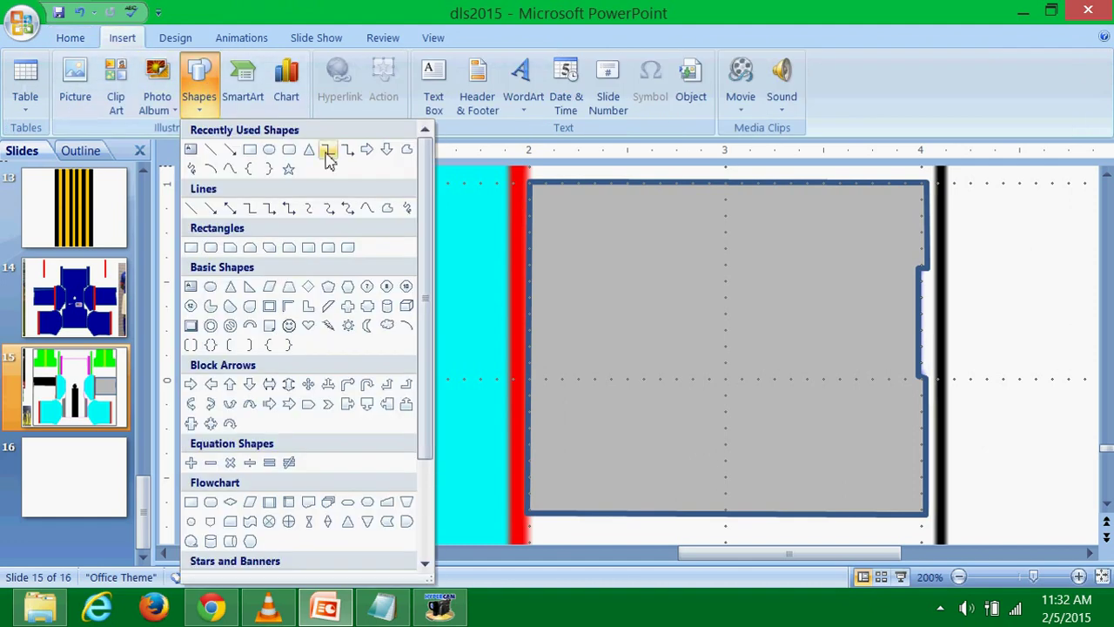
left_click(385, 210)
key("Escape")
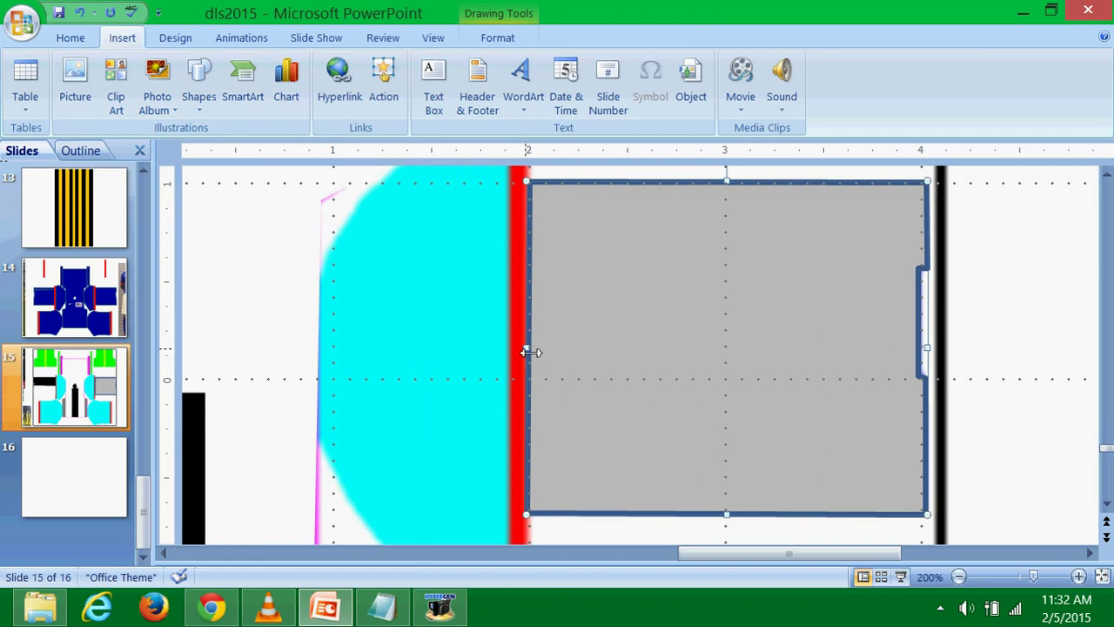
left_click(198, 87)
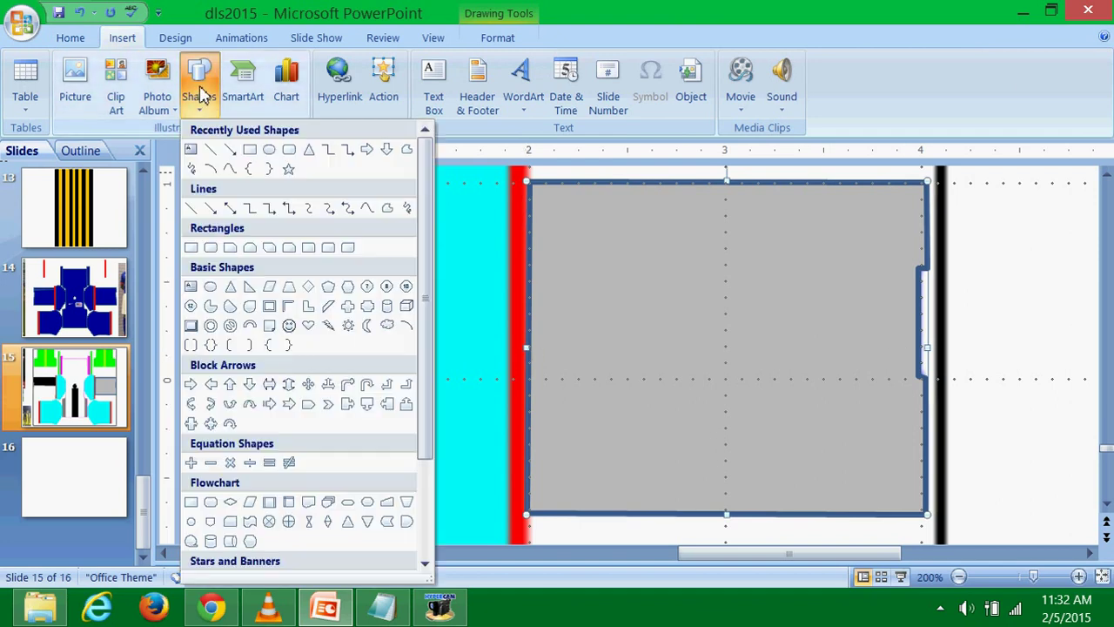
left_click(386, 210)
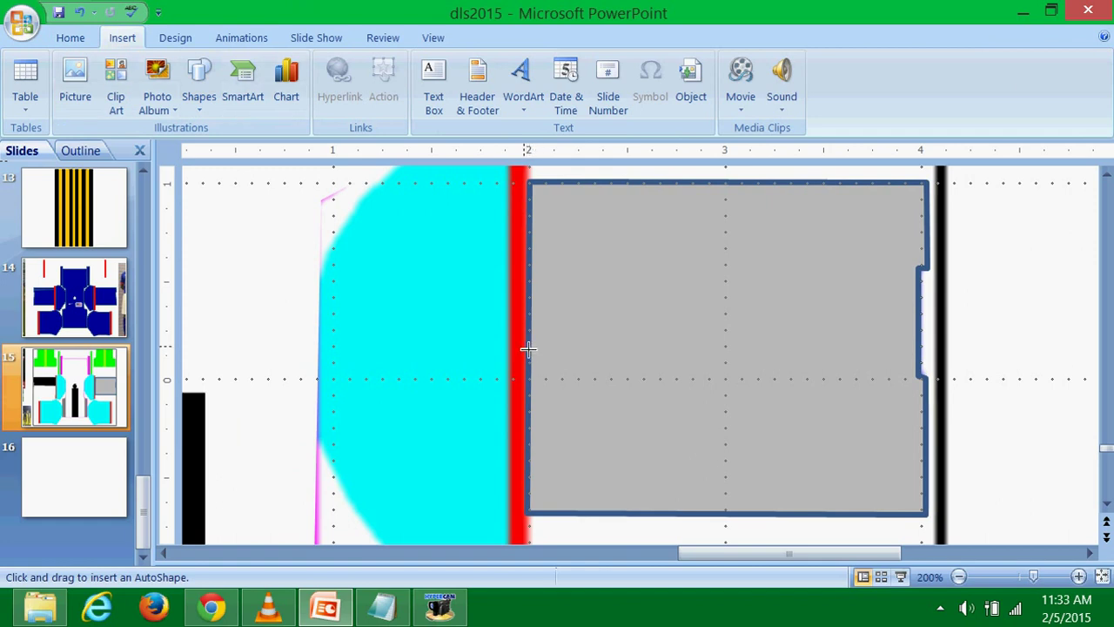
mouse_move(528, 348)
left_mouse_down()
mouse_move(528, 521)
mouse_move(930, 521)
left_mouse_up()
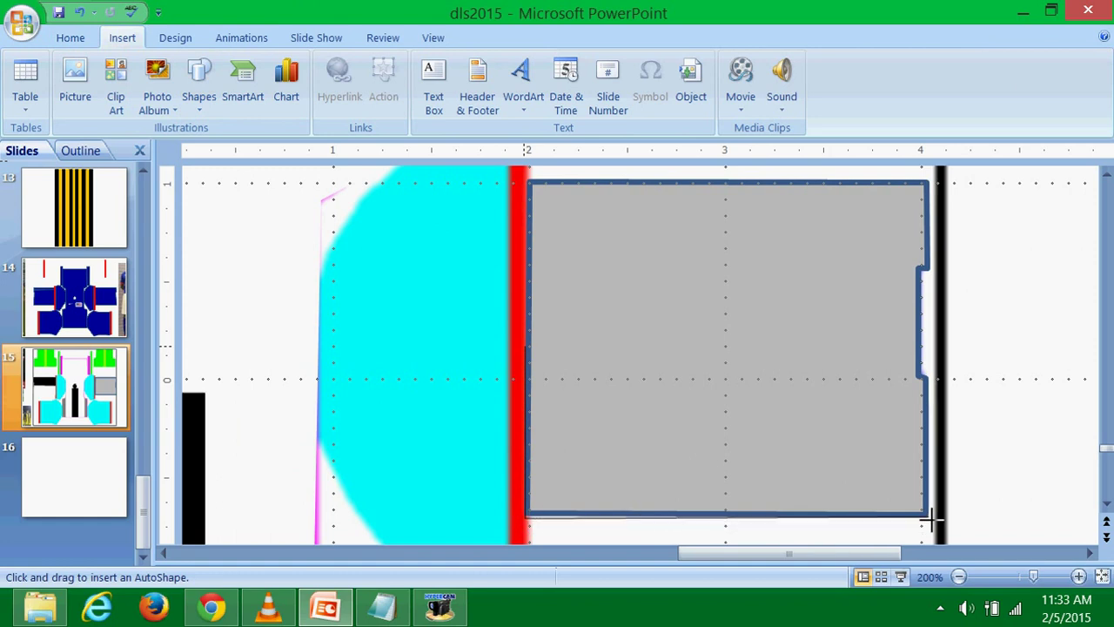
left_click_drag(930, 384, 930, 379)
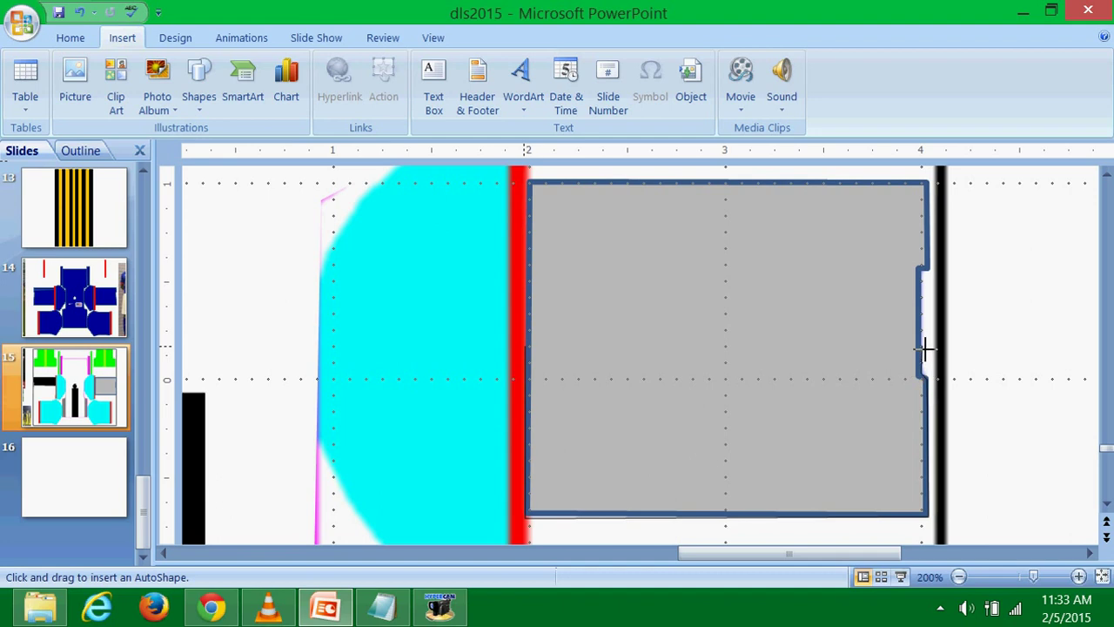
mouse_move(924, 348)
left_mouse_down()
mouse_move(529, 346)
mouse_move(524, 520)
left_mouse_up()
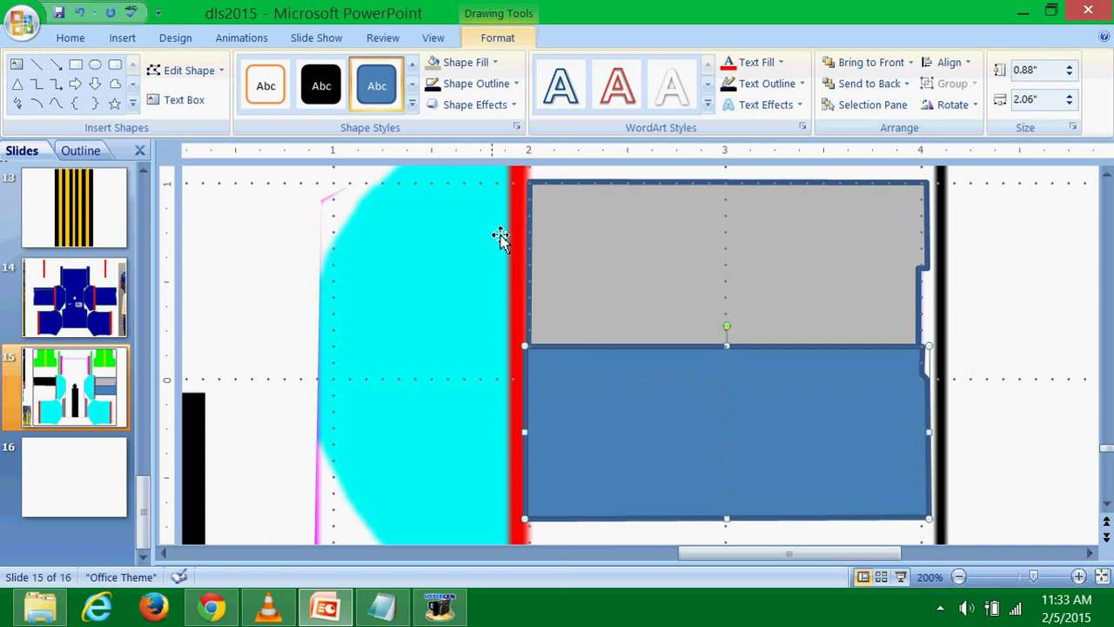
Make the lower shape white in fill and outline, the upper shape black.
left_click(459, 69)
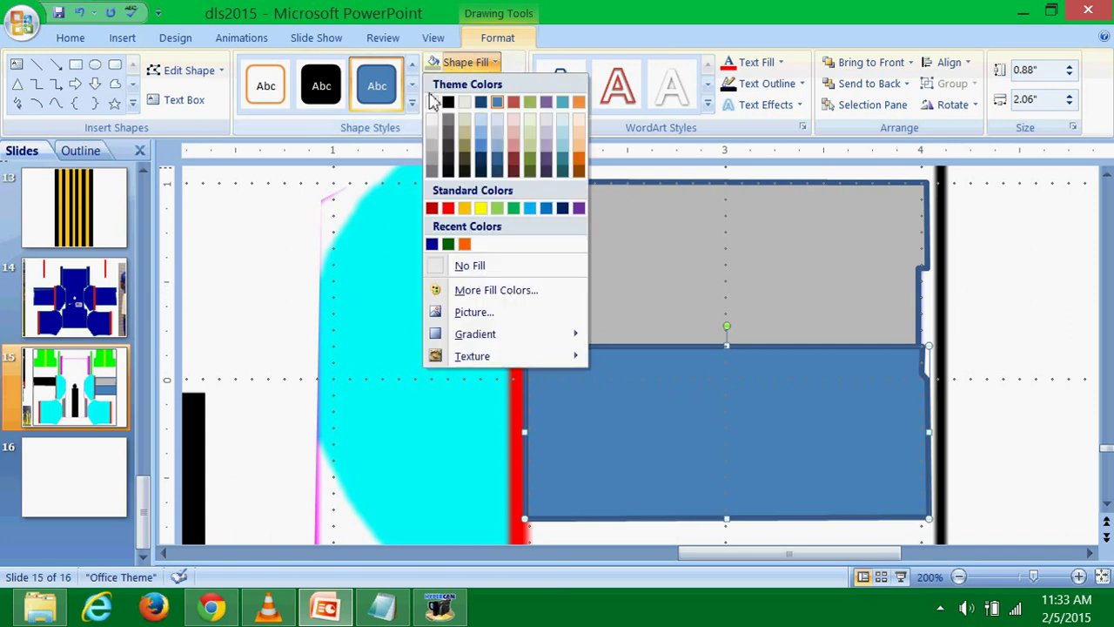
left_click(432, 102)
left_click(462, 83)
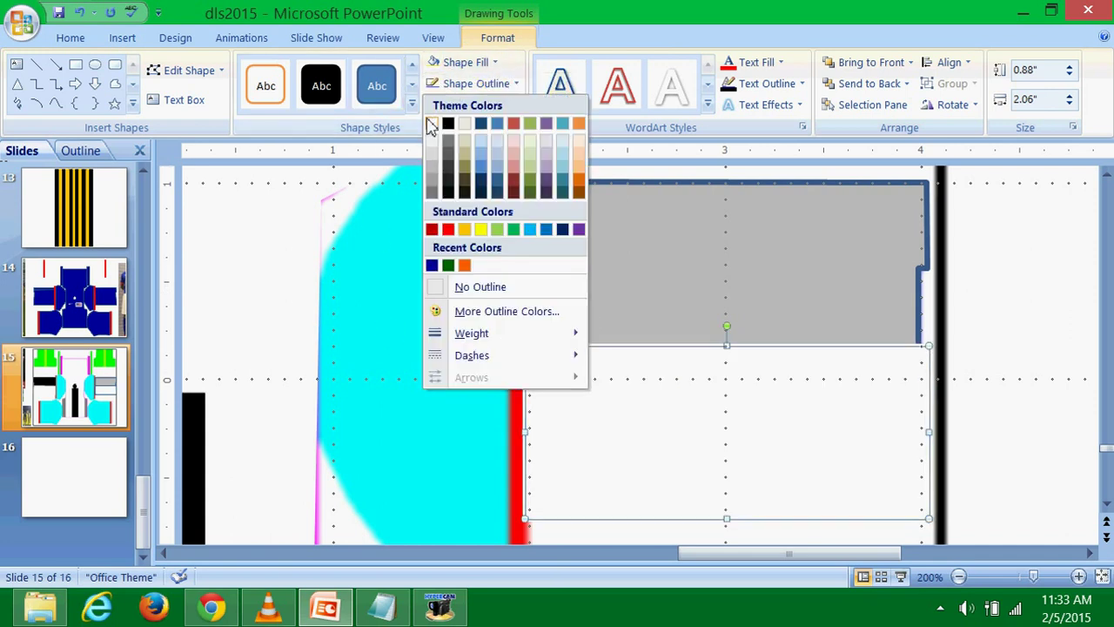
left_click(432, 124)
left_click(461, 62)
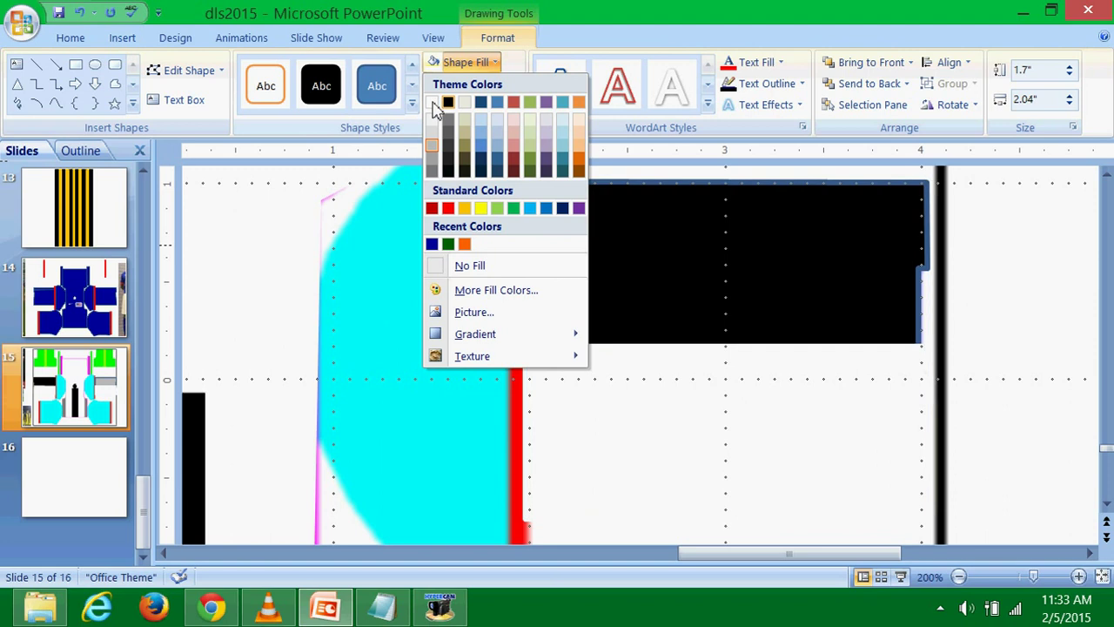
left_click(448, 102)
left_click(461, 84)
left_click(449, 125)
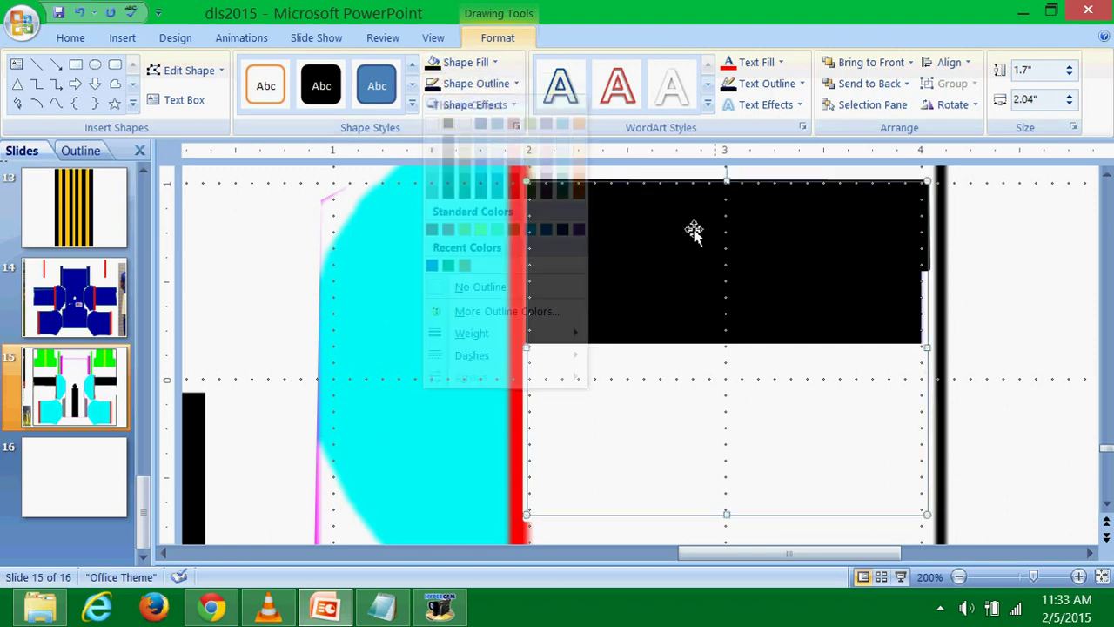
Group the black and white sleeve shapes together.
left_click(772, 413, "ctrl")
right_click(771, 413)
mouse_move(810, 251)
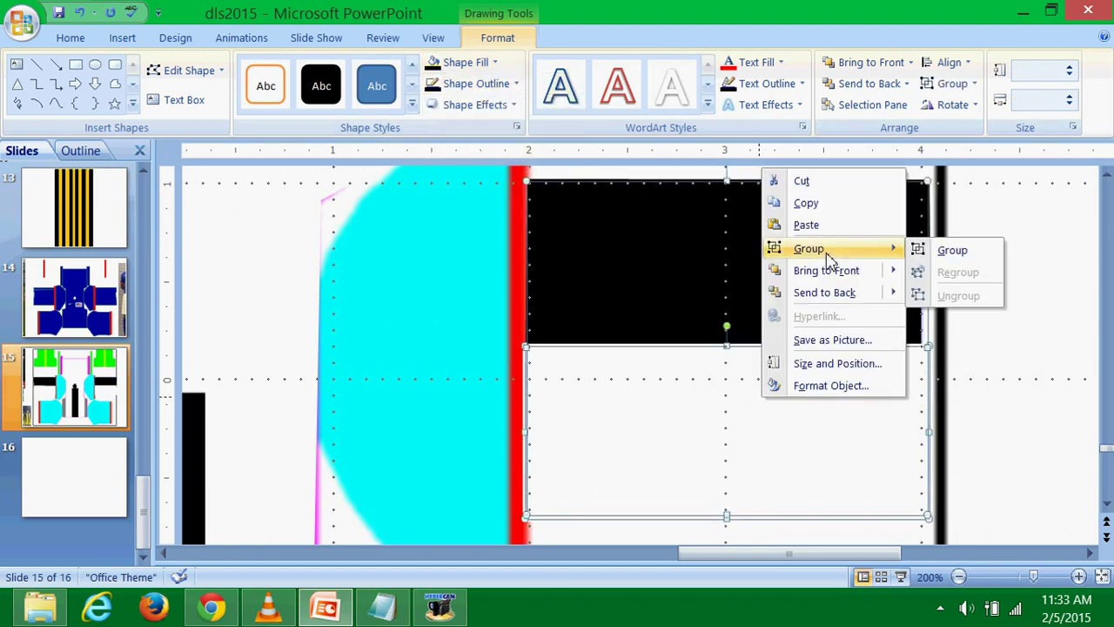
left_click(953, 249)
left_click(1017, 289)
scroll(1015, 296, "down", 2)
Scroll and zoom to the green panel at the top left, then show the Insert options.
scroll(723, 354, "down", 2)
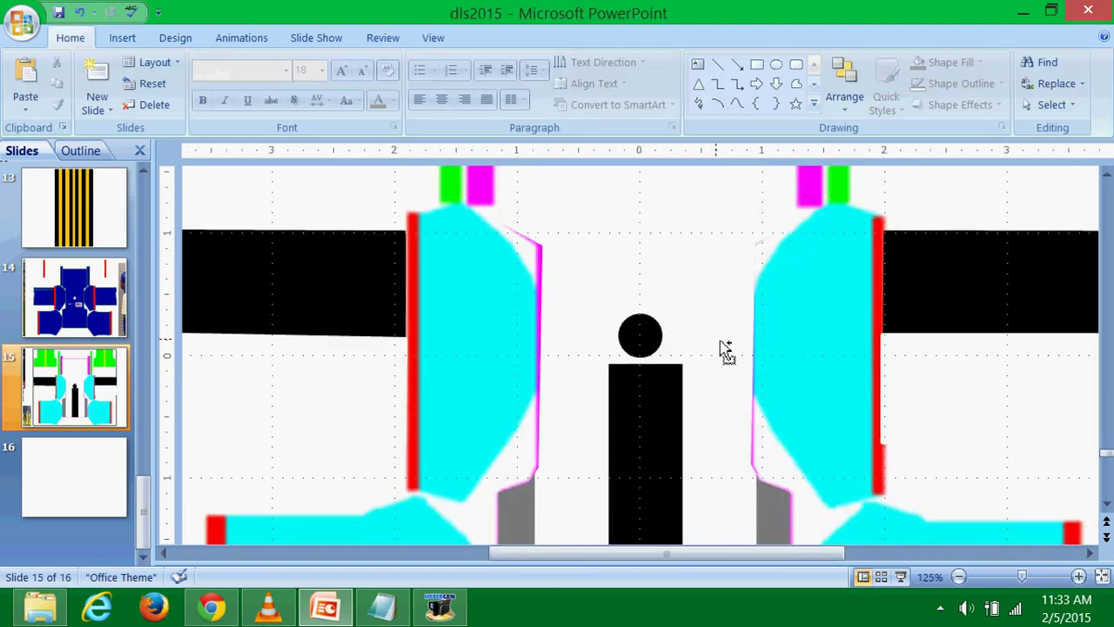
scroll(653, 361, "down", 1)
scroll(597, 368, "down", 1)
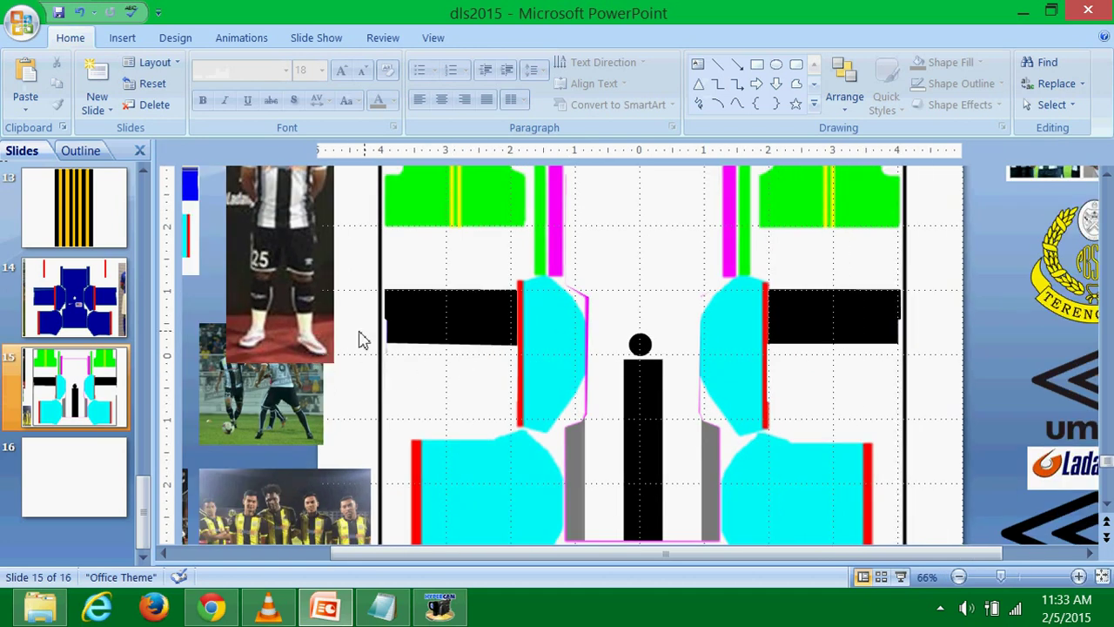
scroll(363, 340, "up", 1)
scroll(374, 341, "down", 1, "ctrl")
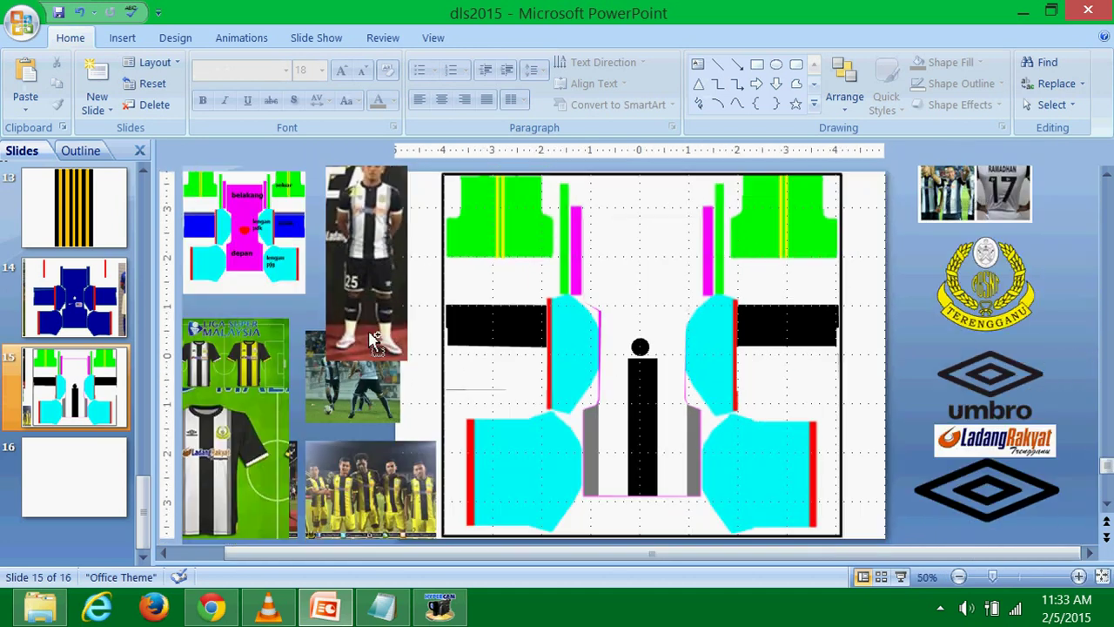
scroll(370, 338, "up", 1, "ctrl")
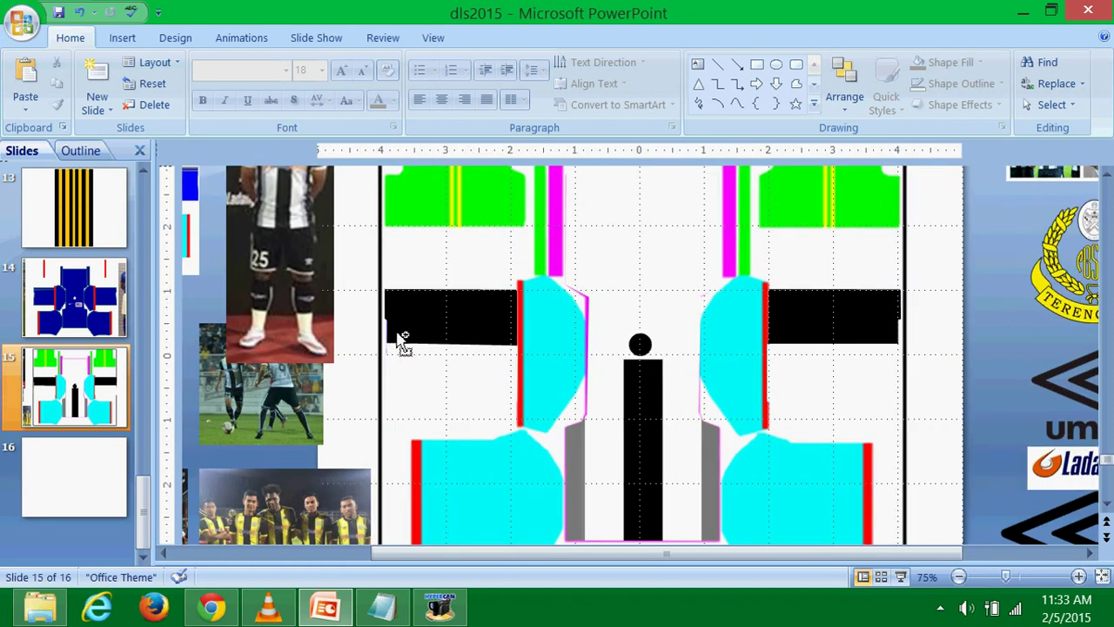
scroll(375, 335, "up", 1, "ctrl")
scroll(375, 337, "up", 2)
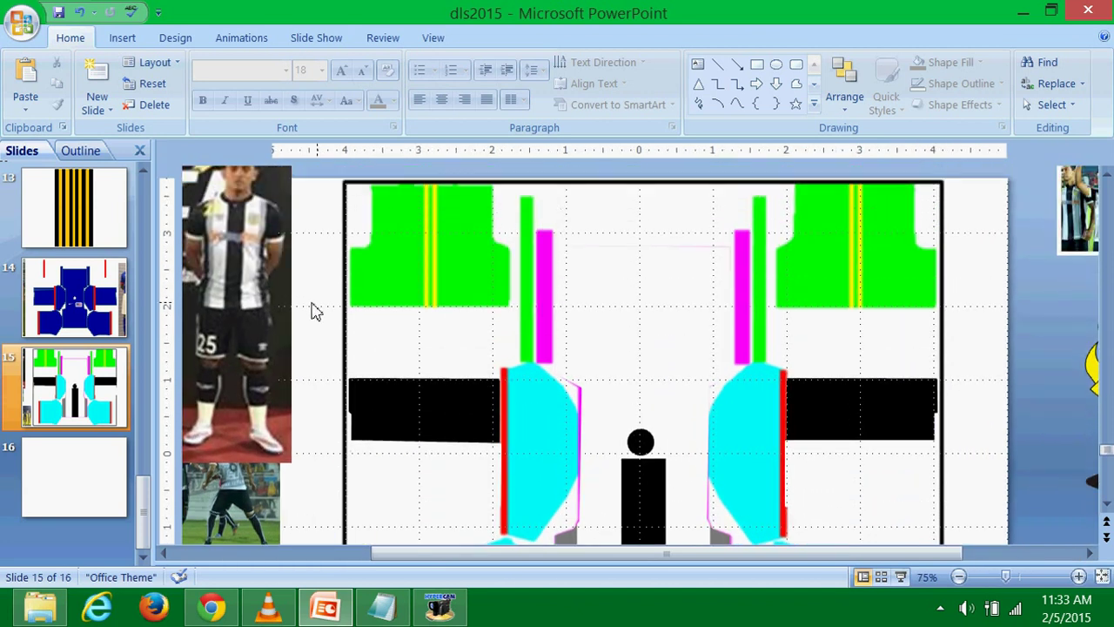
scroll(357, 285, "up", 1, "ctrl")
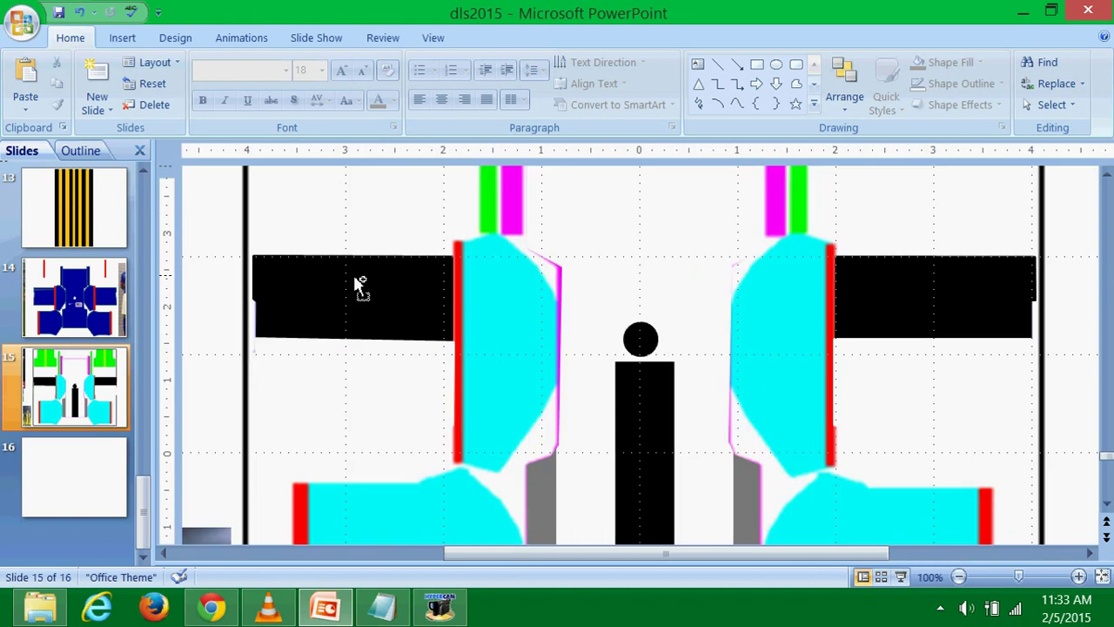
scroll(427, 294, "up", 2)
scroll(450, 299, "up", 1, "ctrl")
scroll(455, 302, "up", 1, "ctrl")
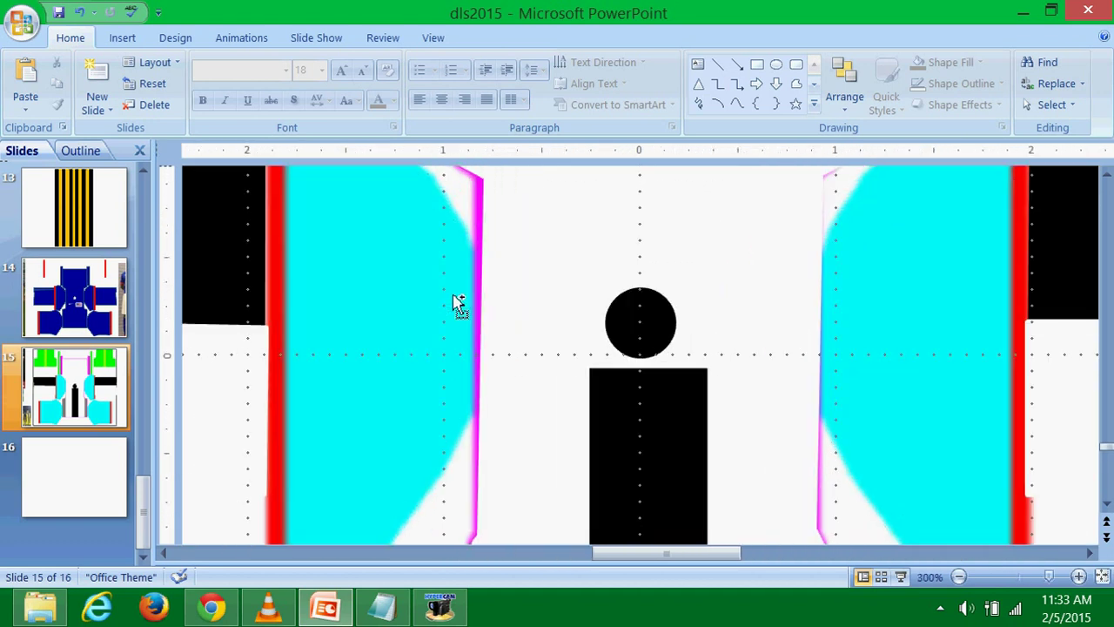
scroll(458, 303, "up", 2, "ctrl")
scroll(455, 321, "up", 1)
scroll(464, 328, "down", 2, "ctrl")
scroll(488, 339, "up", 3)
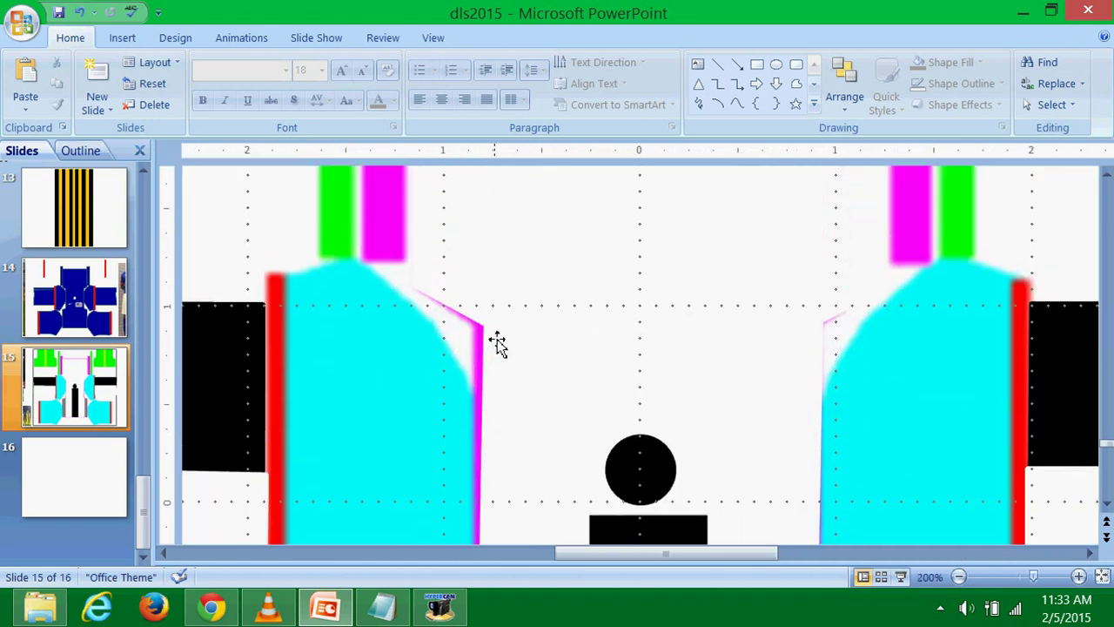
scroll(498, 352, "up", 5)
scroll(505, 365, "up", 3)
mouse_move(716, 554)
left_mouse_down()
mouse_move(633, 557)
mouse_move(607, 500)
left_mouse_up()
scroll(607, 492, "up", 1)
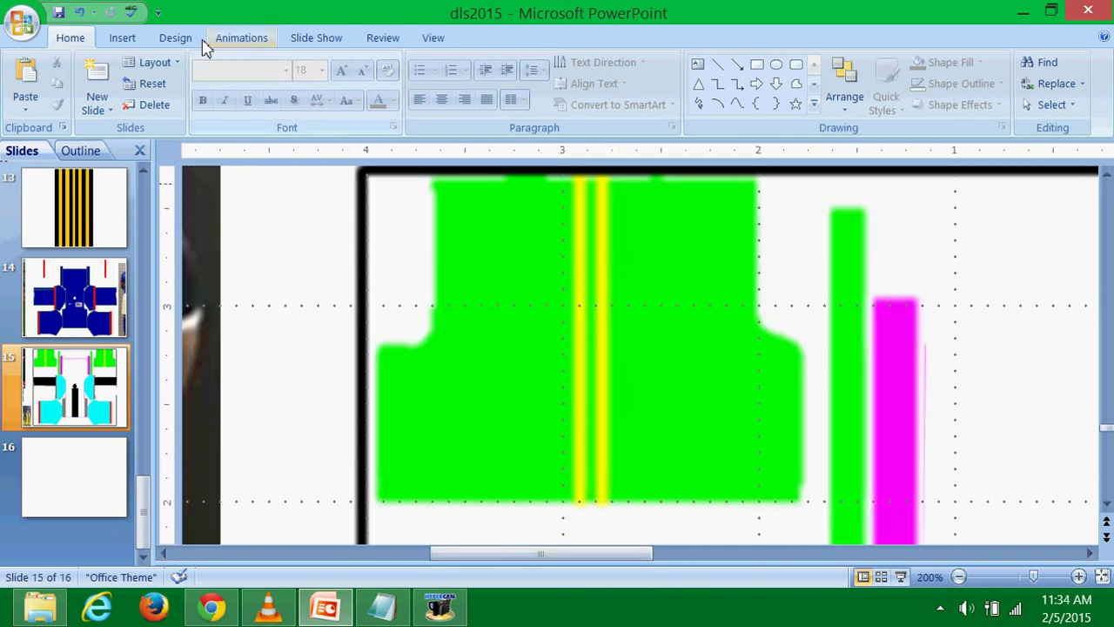
left_click(120, 39)
left_click(199, 82)
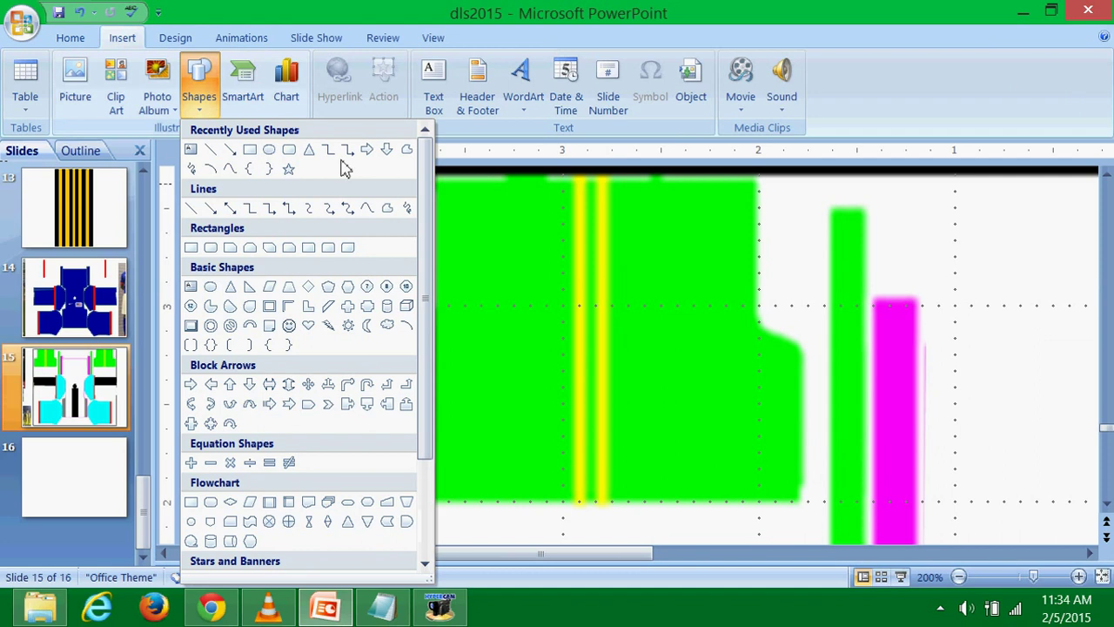
left_click(389, 210)
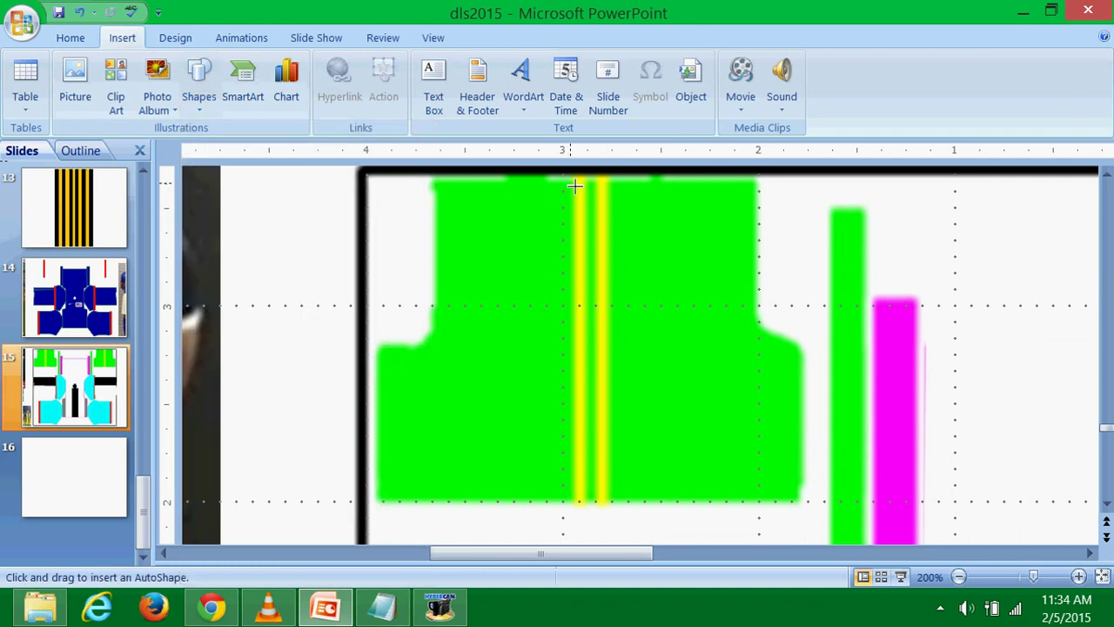
left_click(576, 181)
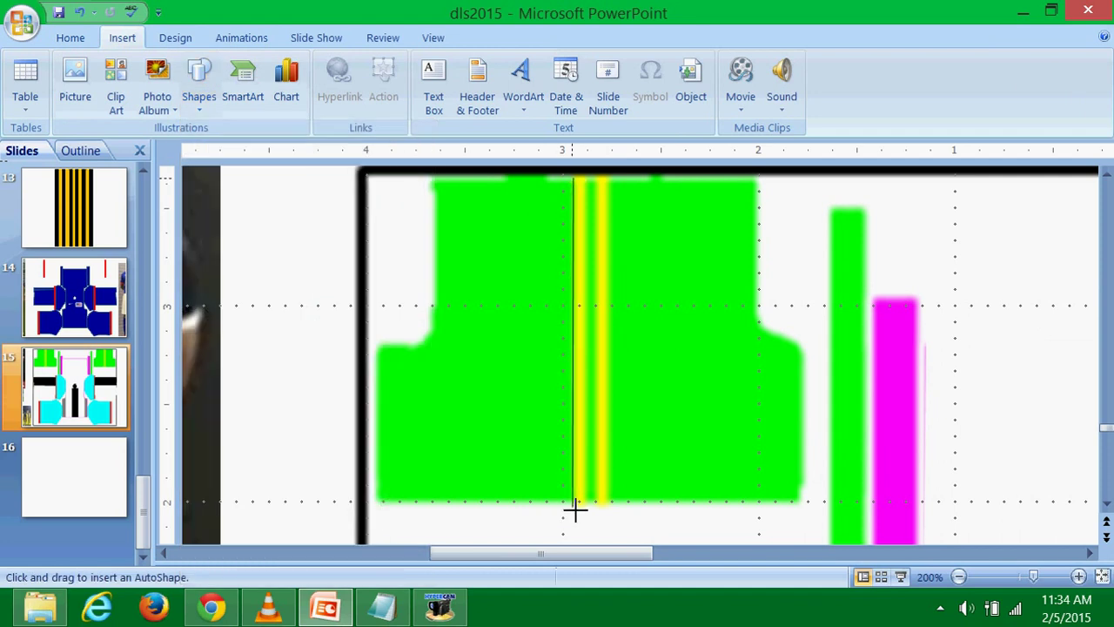
left_click(611, 501)
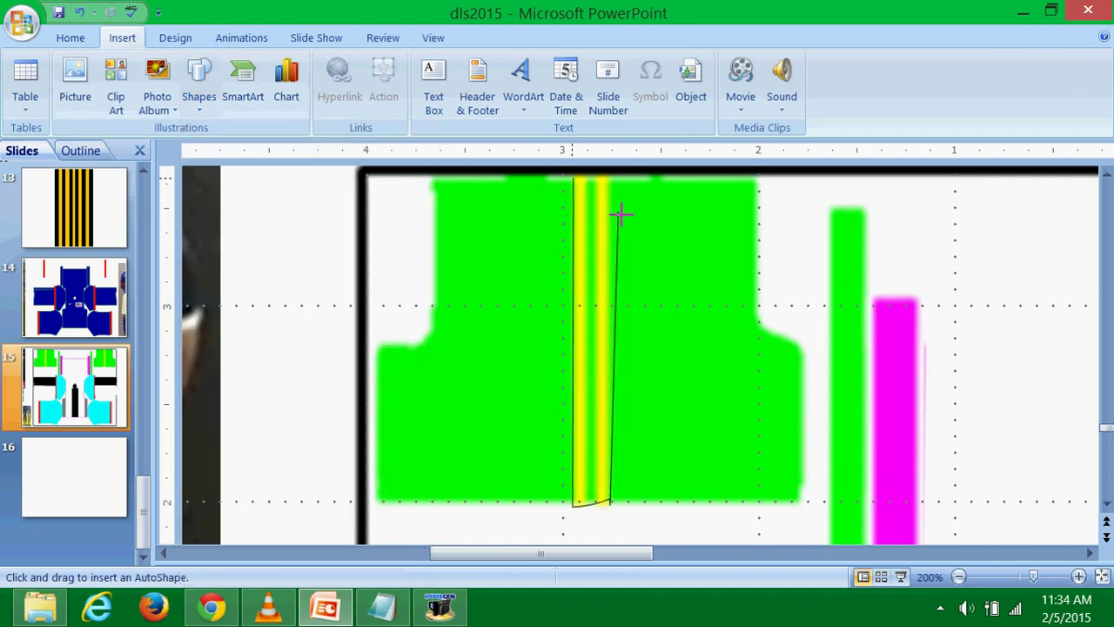
left_click(610, 179)
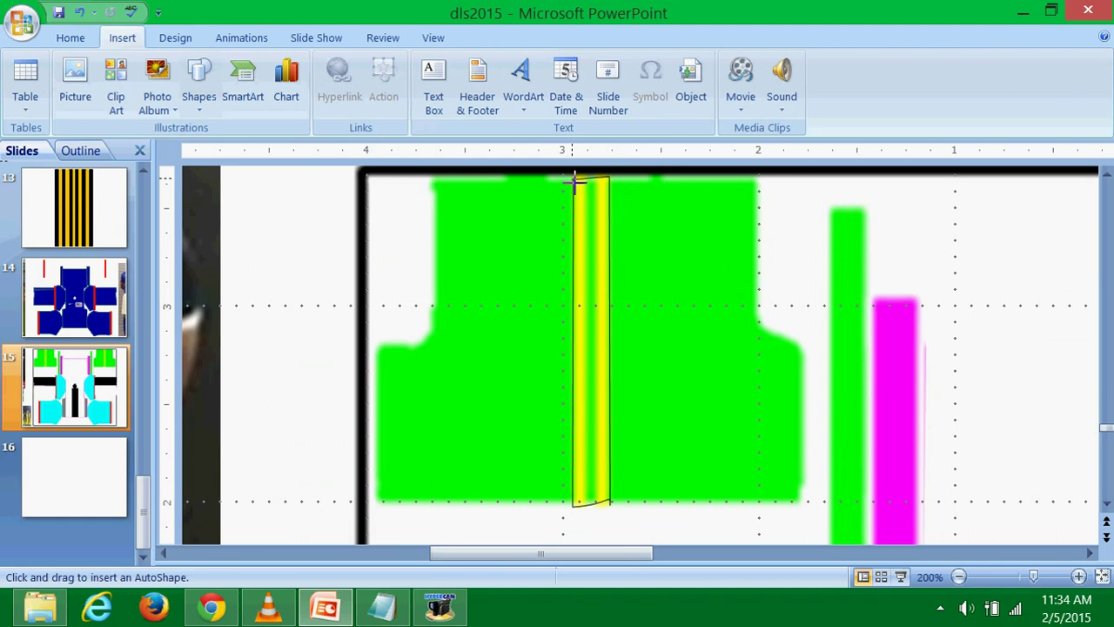
left_click(576, 181)
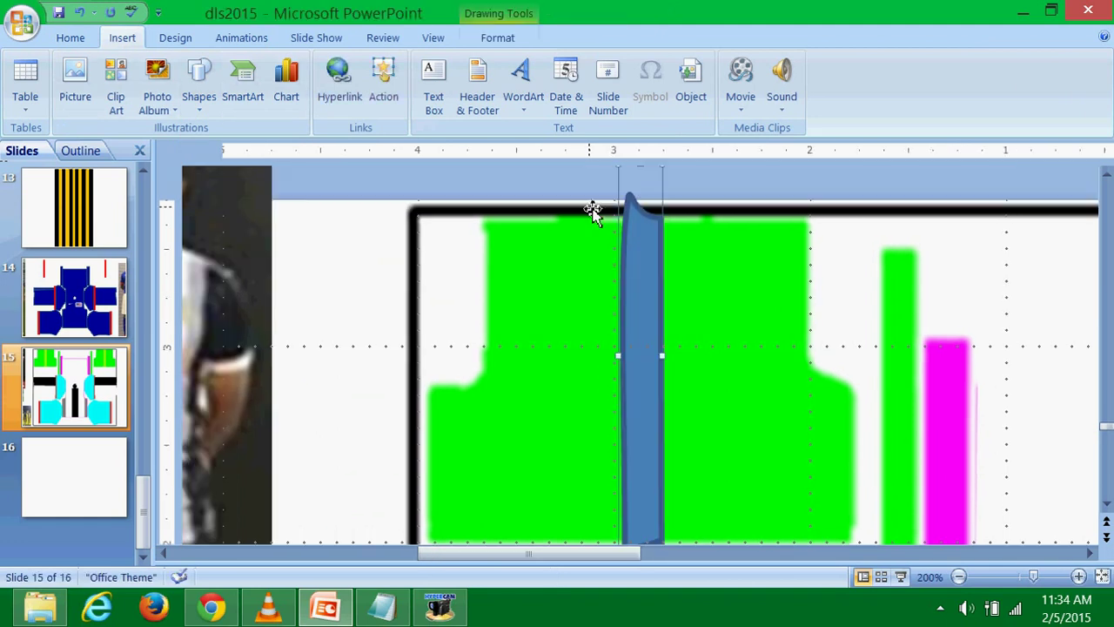
left_click(87, 17)
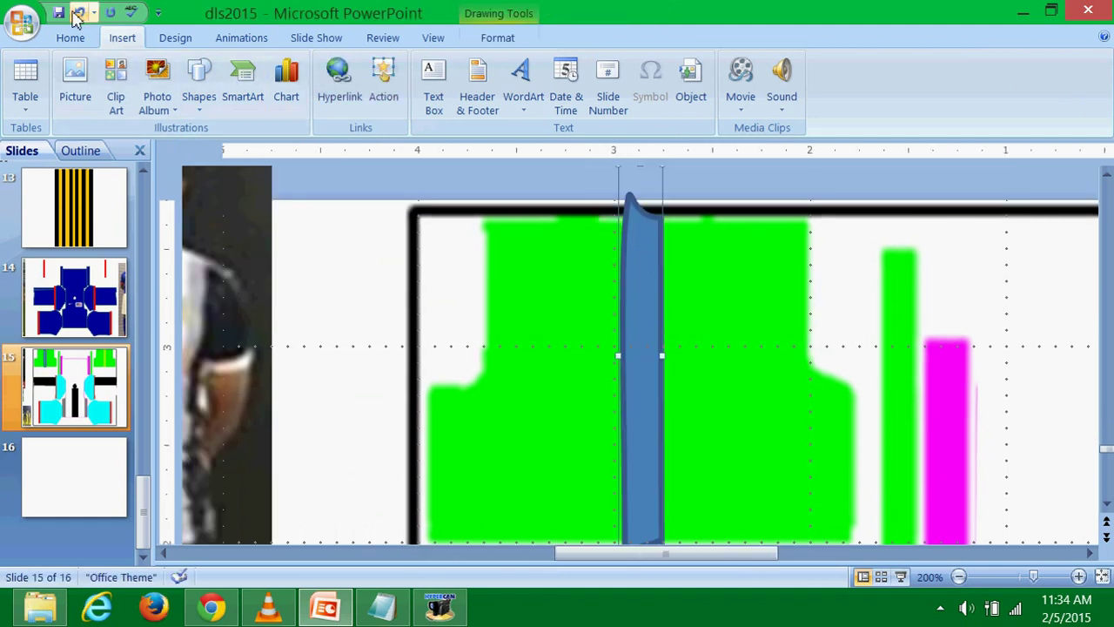
left_click(207, 98)
left_click(376, 213)
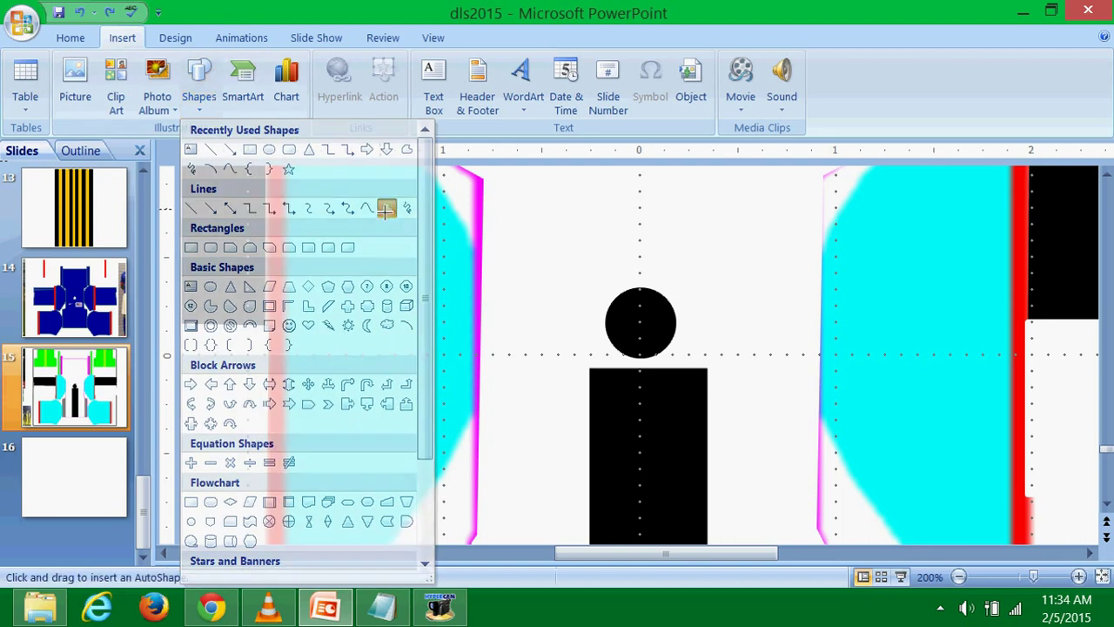
scroll(620, 312, "down", 7, "ctrl")
scroll(619, 314, "down", 2, "ctrl")
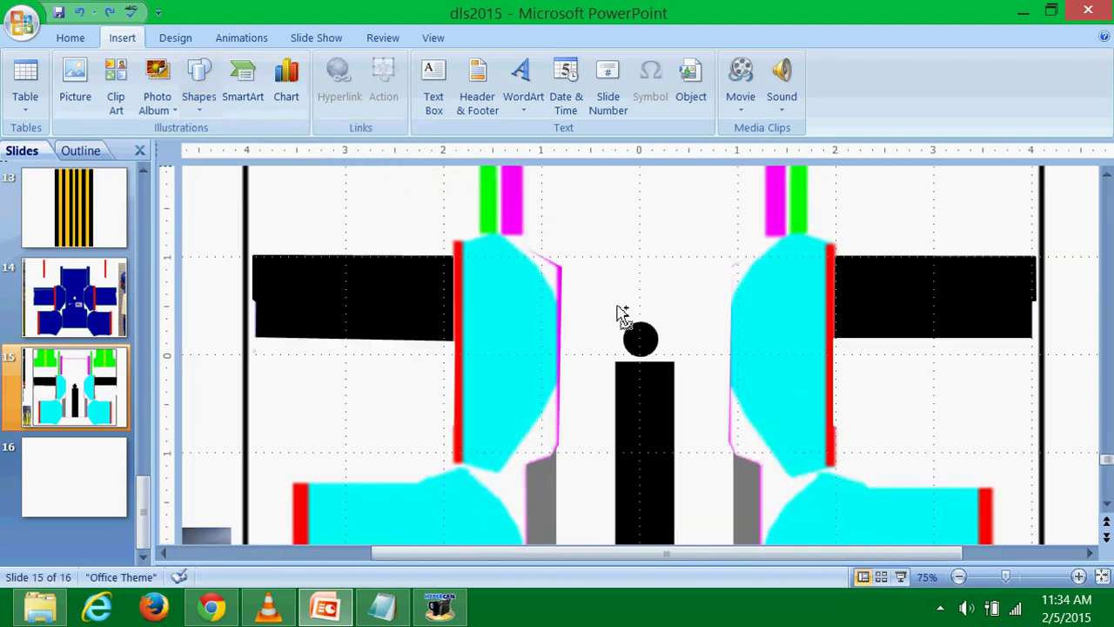
scroll(550, 314, "down", 2, "ctrl")
scroll(450, 316, "up", 1)
scroll(448, 309, "up", 1)
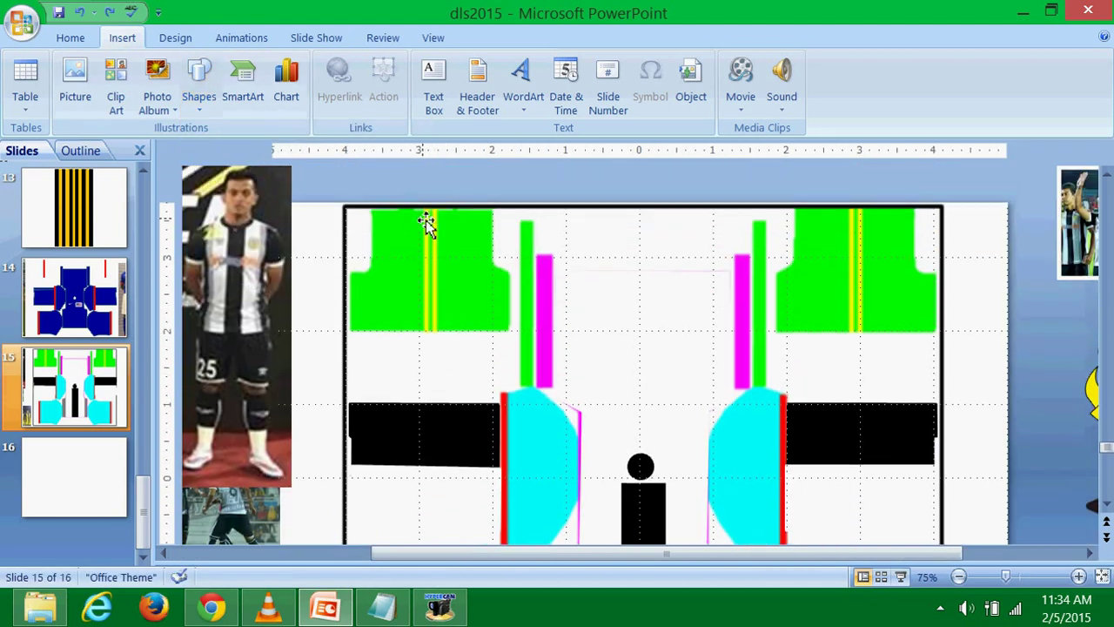
scroll(533, 338, "up", 3, "ctrl")
scroll(554, 348, "up", 2, "ctrl")
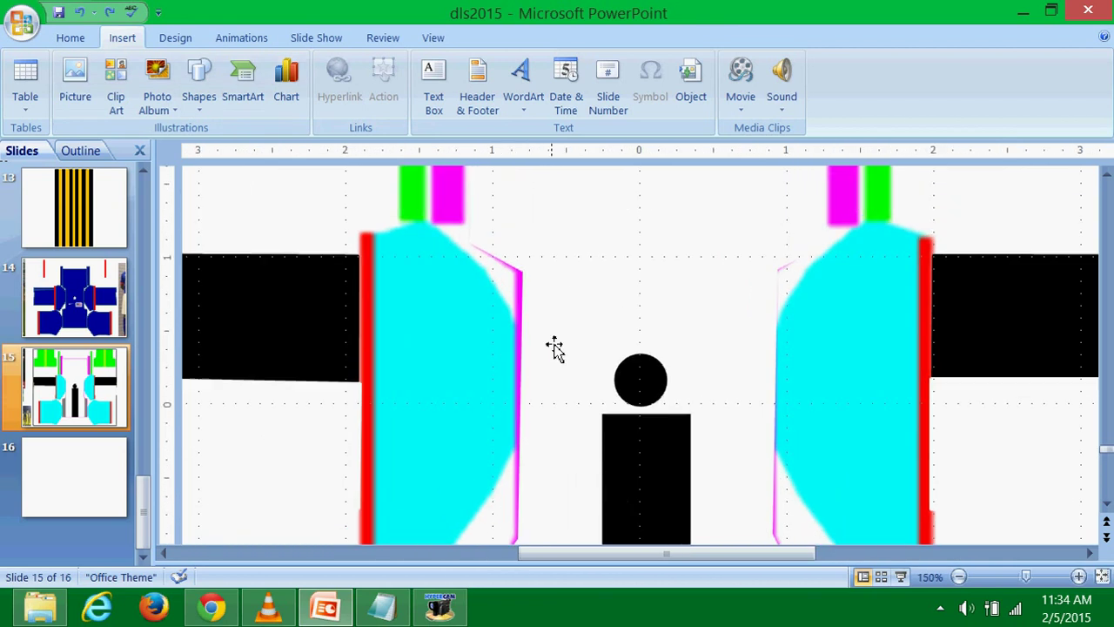
scroll(547, 357, "up", 2, "ctrl")
scroll(547, 357, "up", 2)
left_click_drag(594, 558, 490, 557)
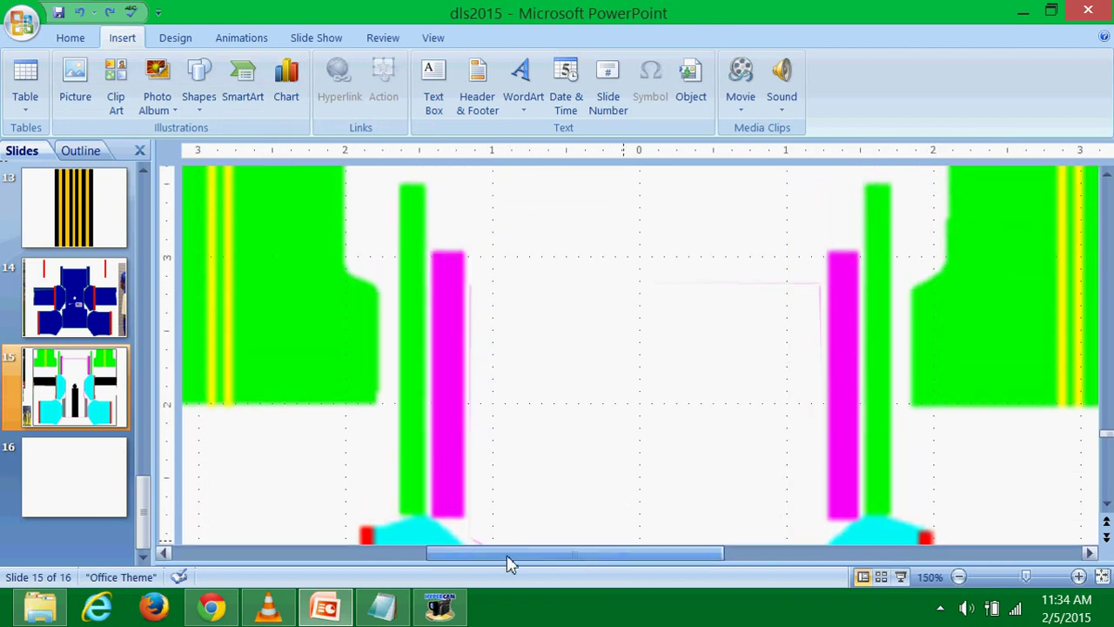
scroll(577, 463, "up", 1)
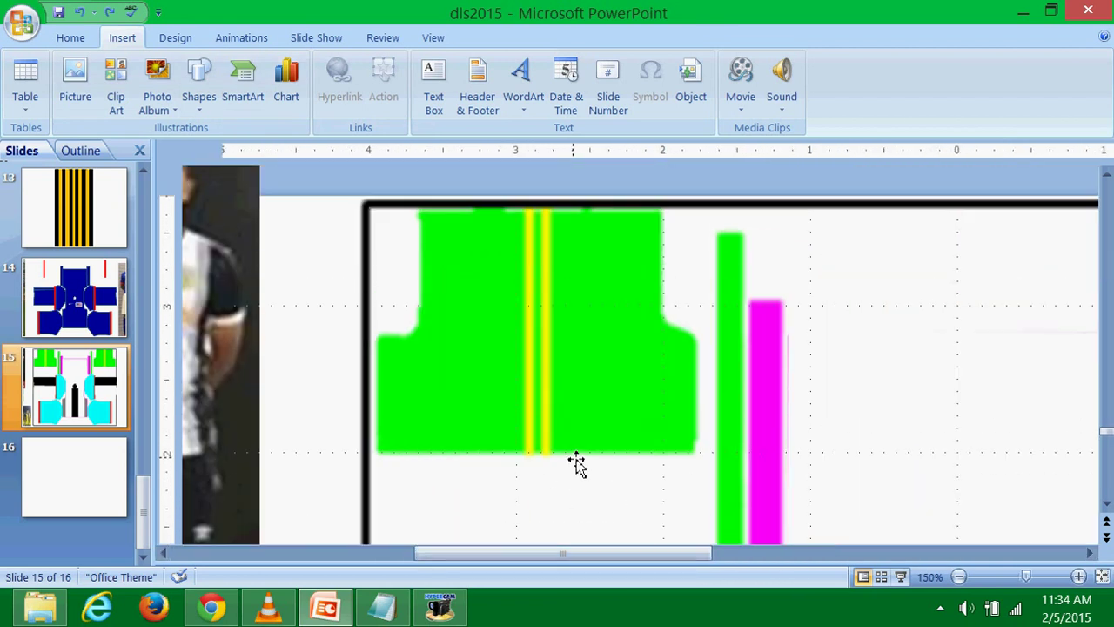
Trace a thin freeform strip over the yellow stripe on the green panel.
left_click(199, 82)
left_click(386, 209)
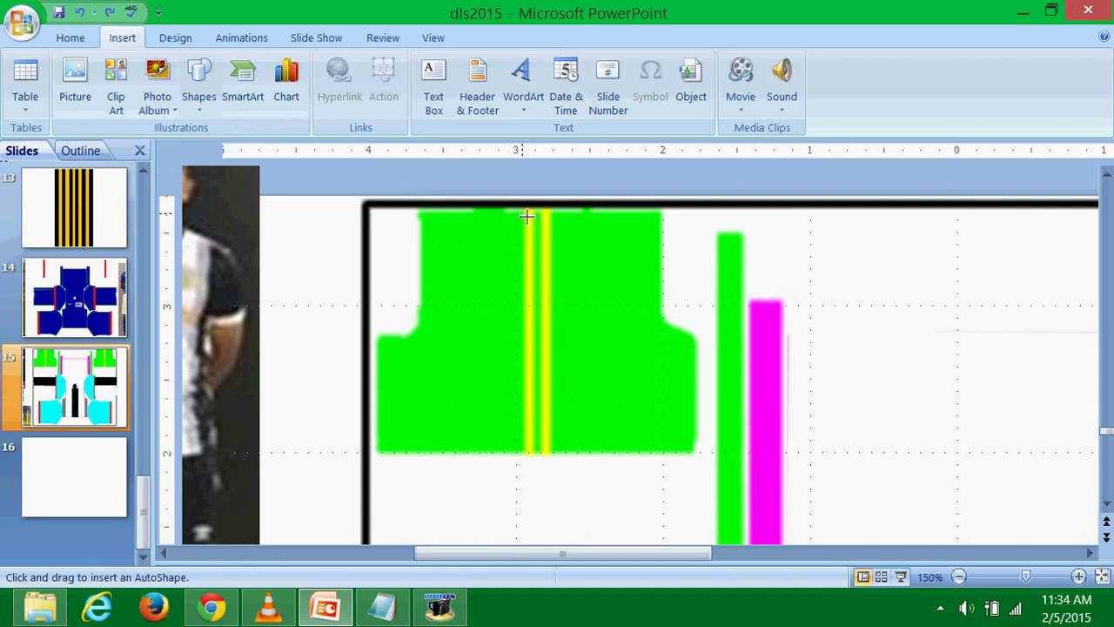
left_click_drag(527, 213, 528, 457)
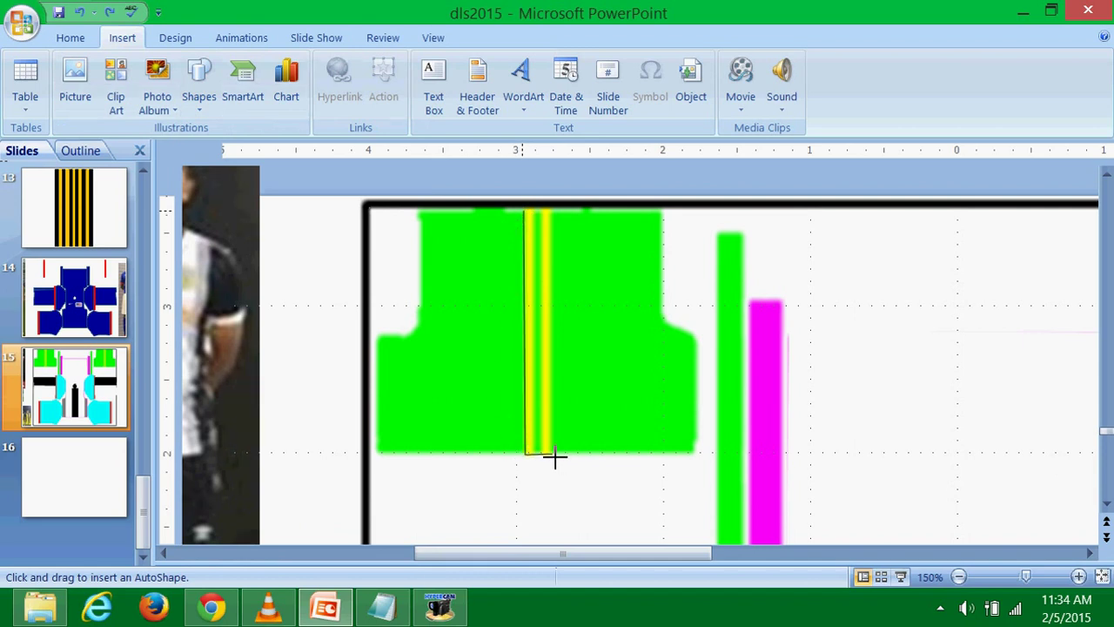
left_click(553, 454)
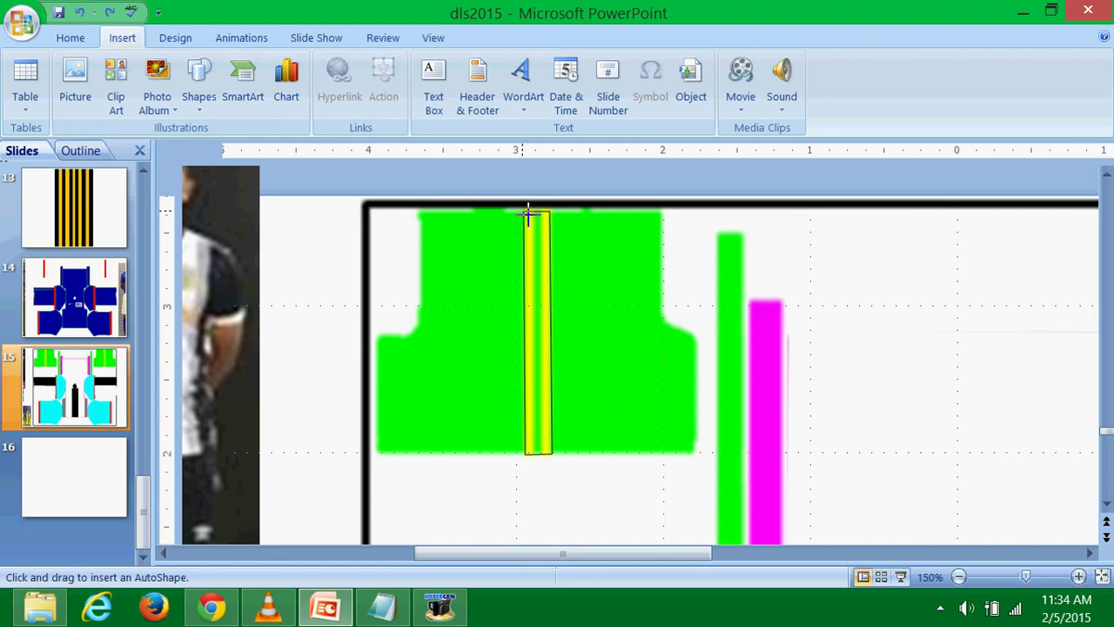
left_click(528, 213)
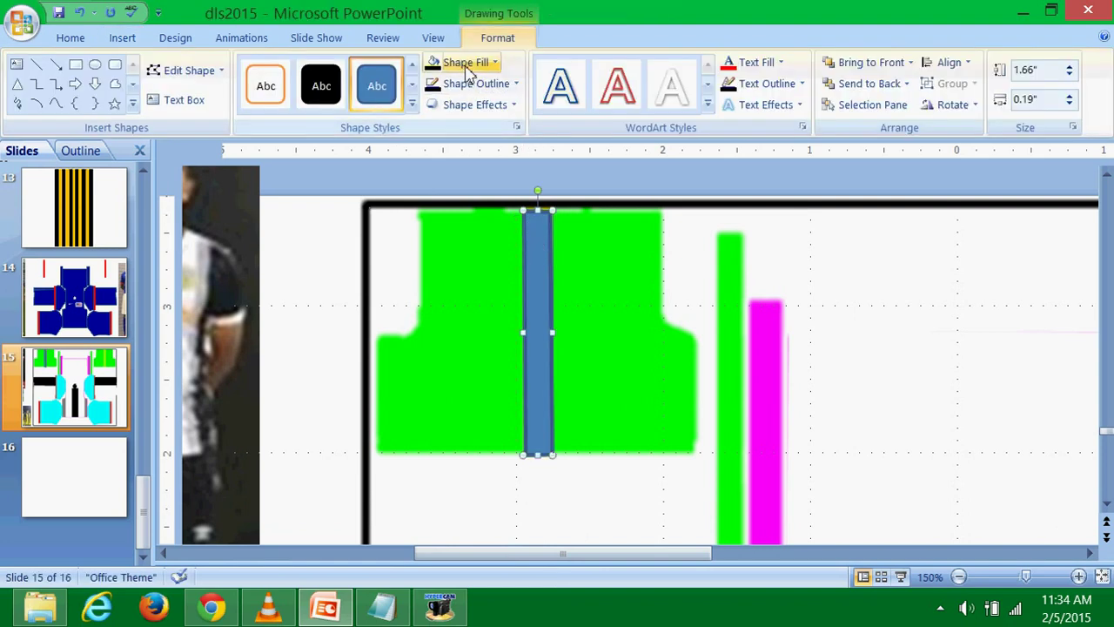
left_click(469, 74)
left_click(392, 181)
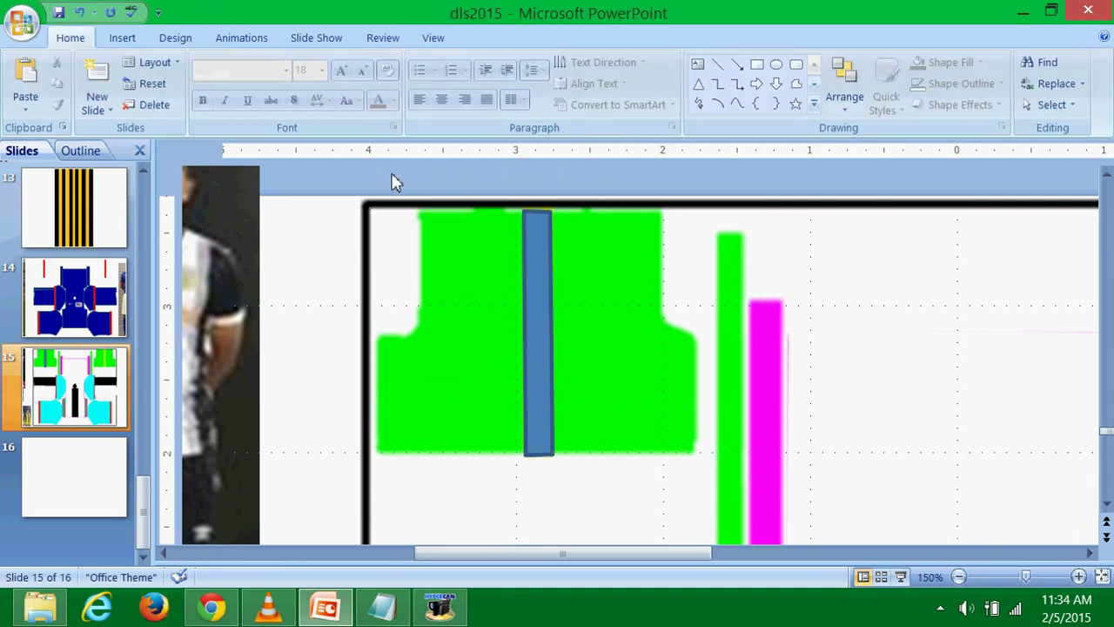
Start a new Freeform shape for tracing the panel's left half.
left_click(122, 38)
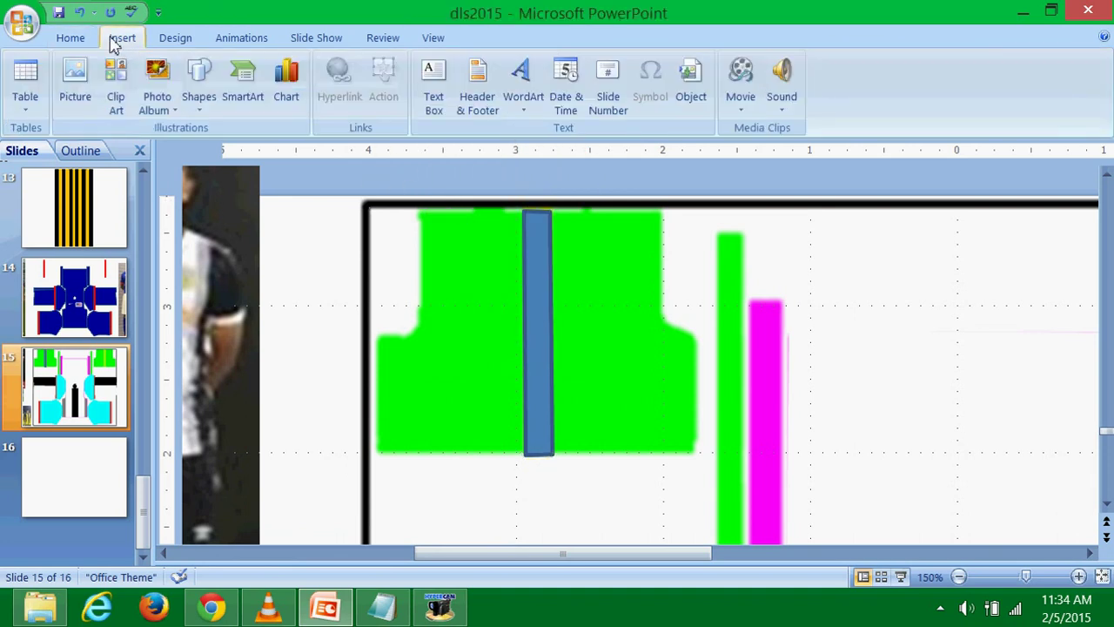
left_click(198, 87)
left_click(387, 207)
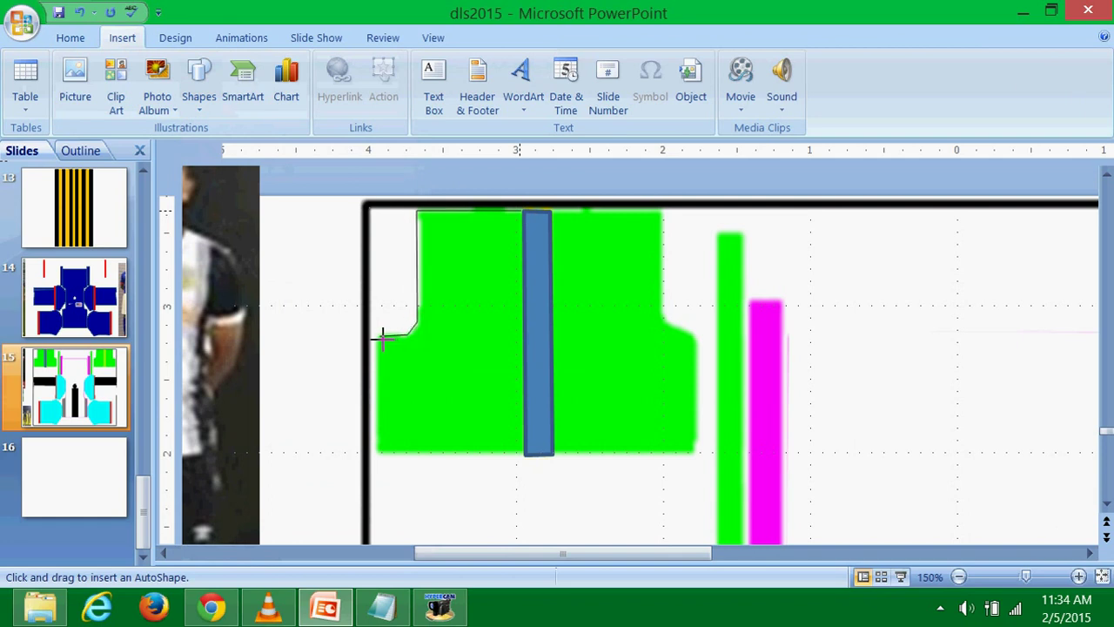
Close the freeform outline around the left half of the green panel.
left_click(375, 454)
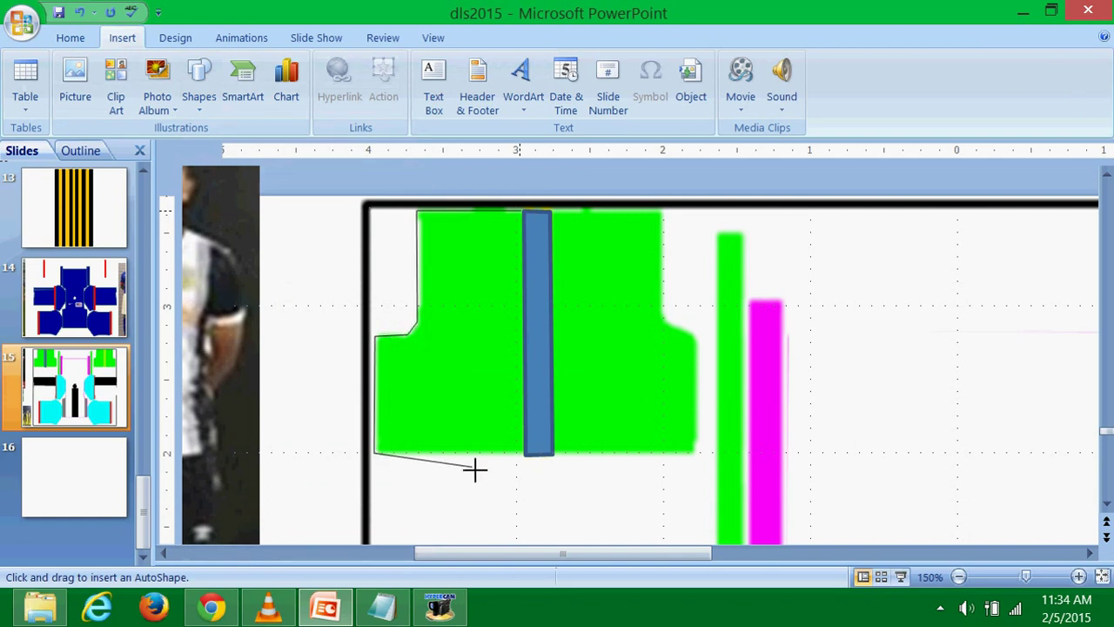
left_click(525, 454)
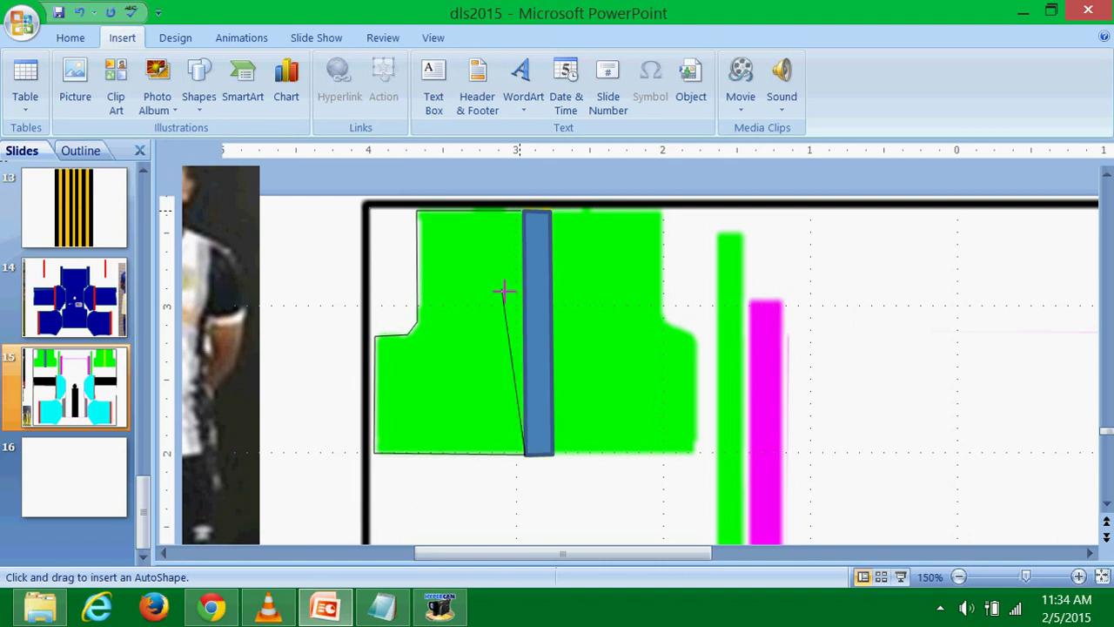
double_click(525, 210)
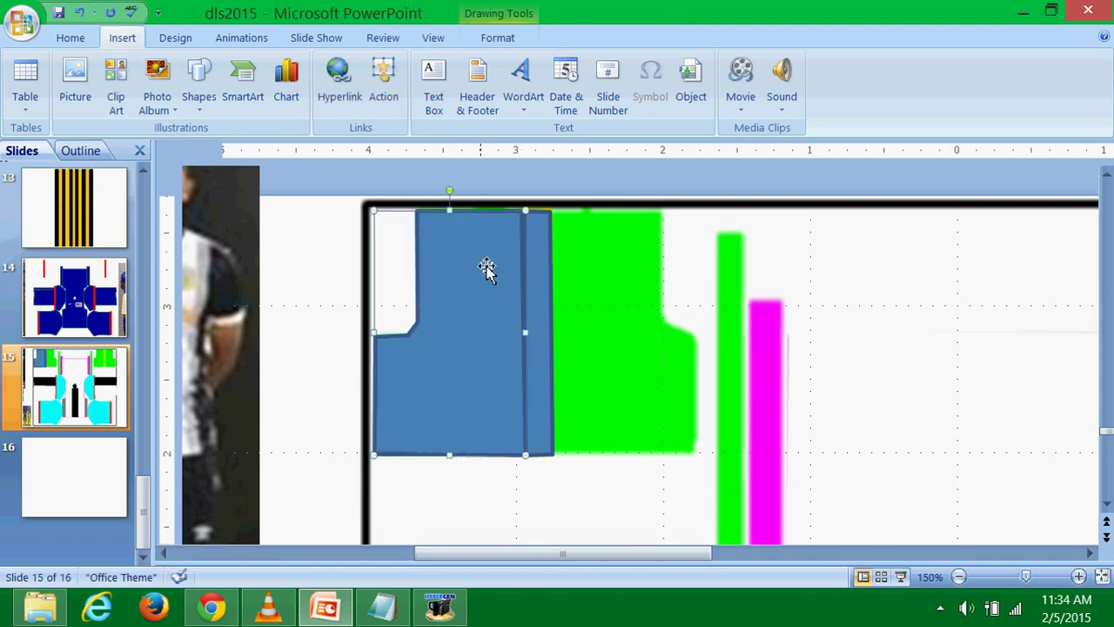
left_click(356, 189)
Trace the green panel's right half beside the strip, then select the left half and strip.
left_click(178, 94)
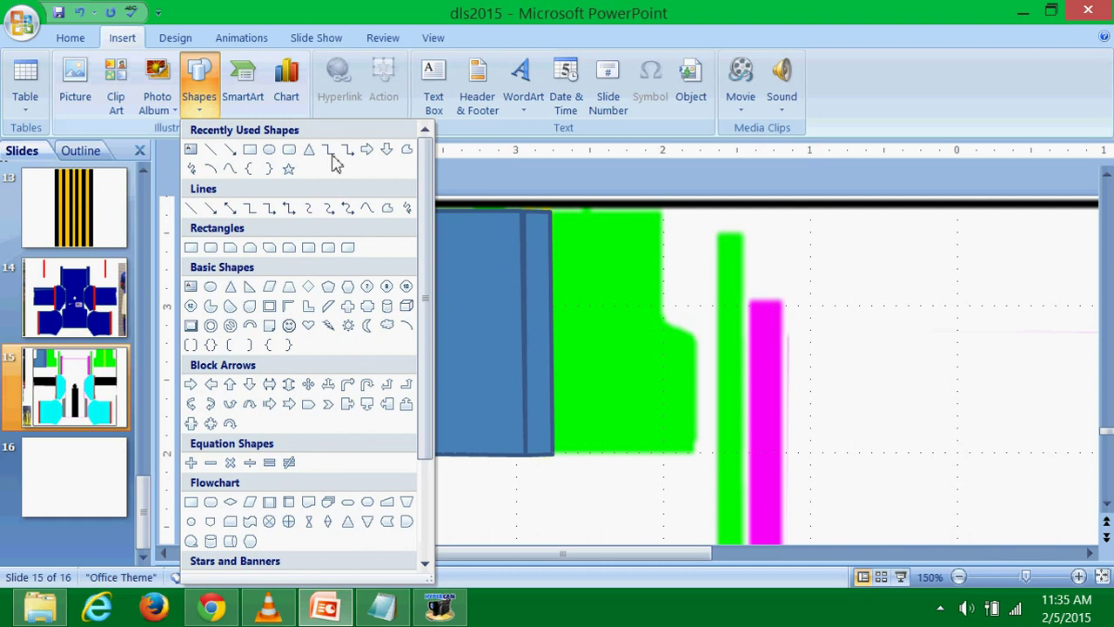
left_click(378, 206)
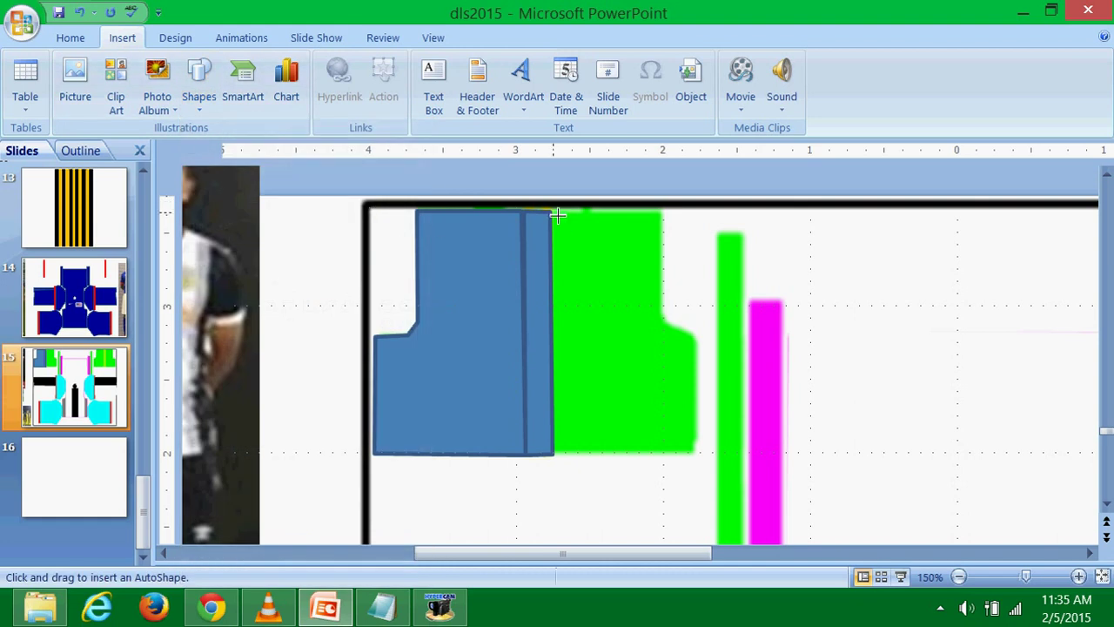
left_click(665, 213)
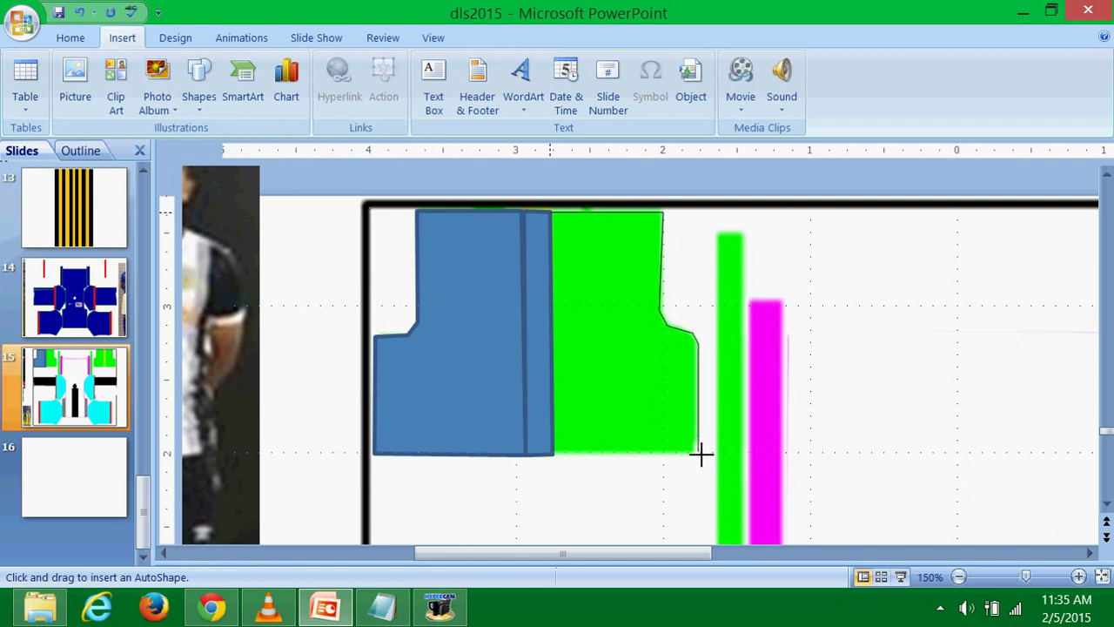
left_click(554, 454)
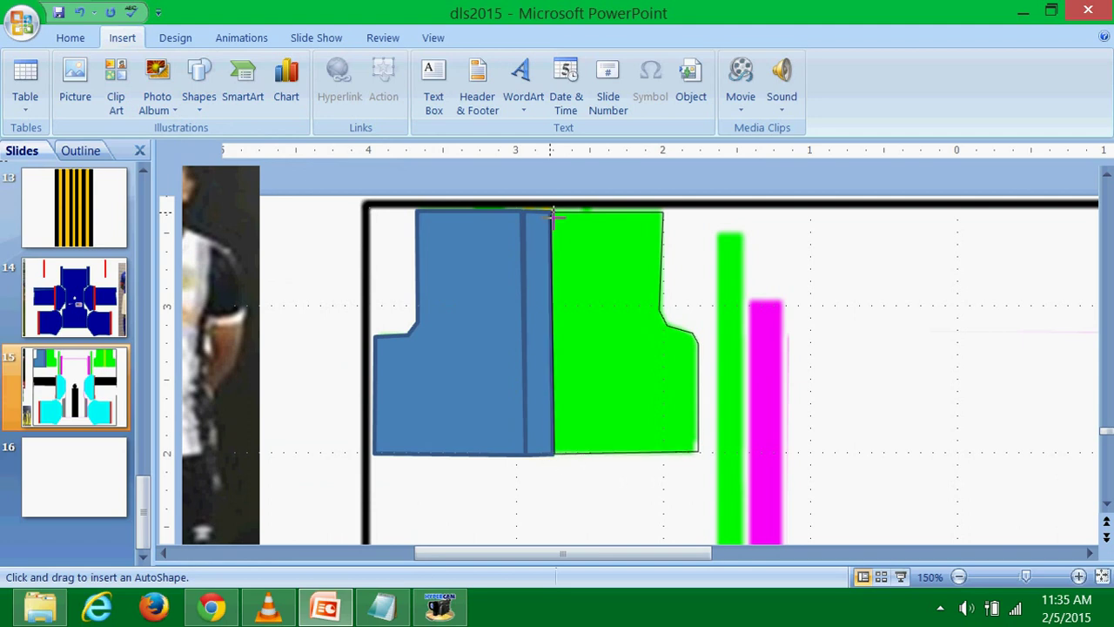
left_click(555, 212)
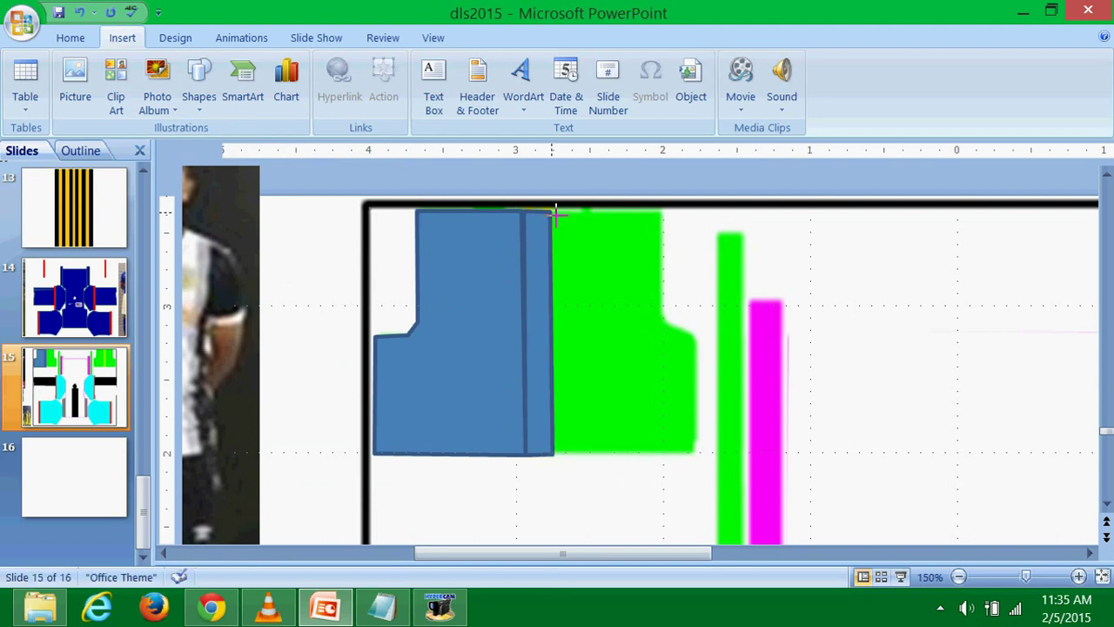
left_click(498, 244)
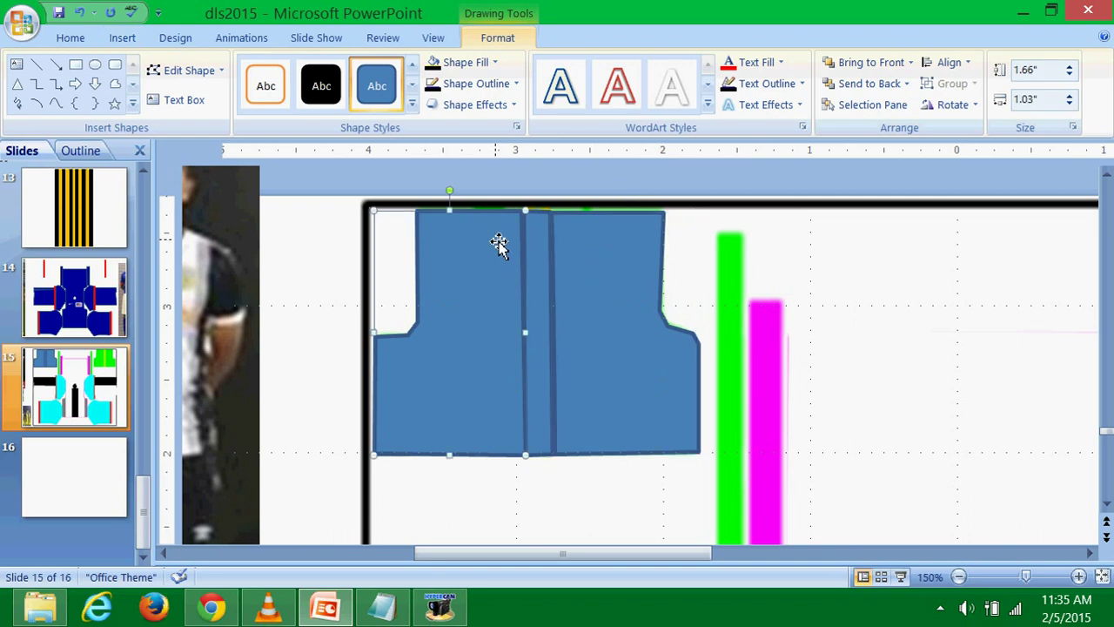
left_click(535, 246)
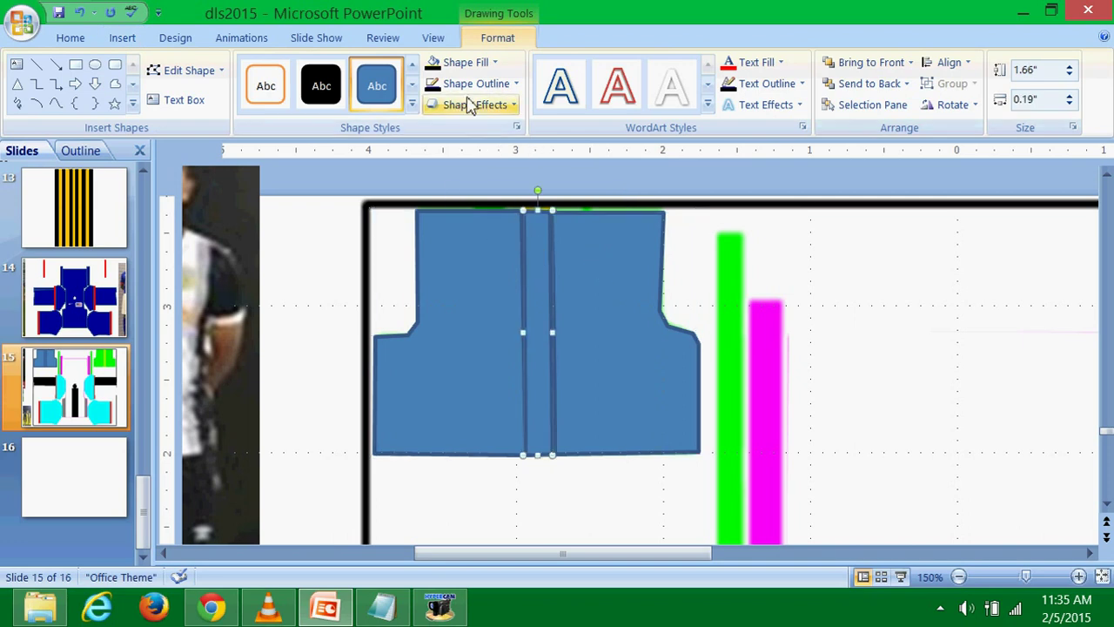
Make the middle strip's fill and outline white.
left_click(462, 64)
left_click(432, 102)
left_click(470, 84)
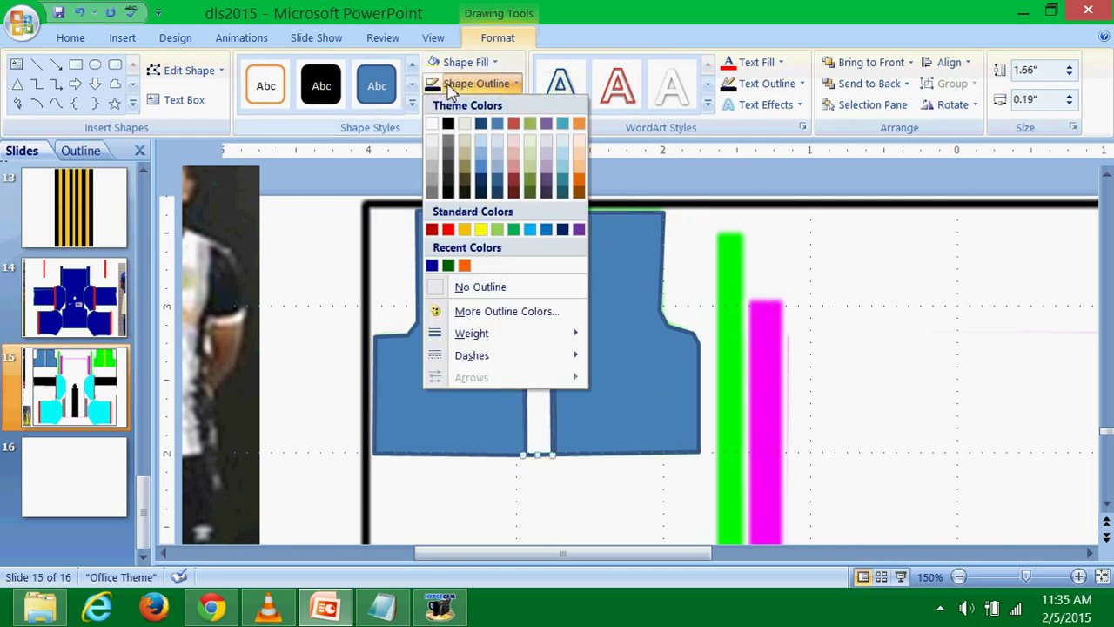
left_click(432, 123)
Fill both panel halves black, giving the left one a black outline.
left_click(466, 265)
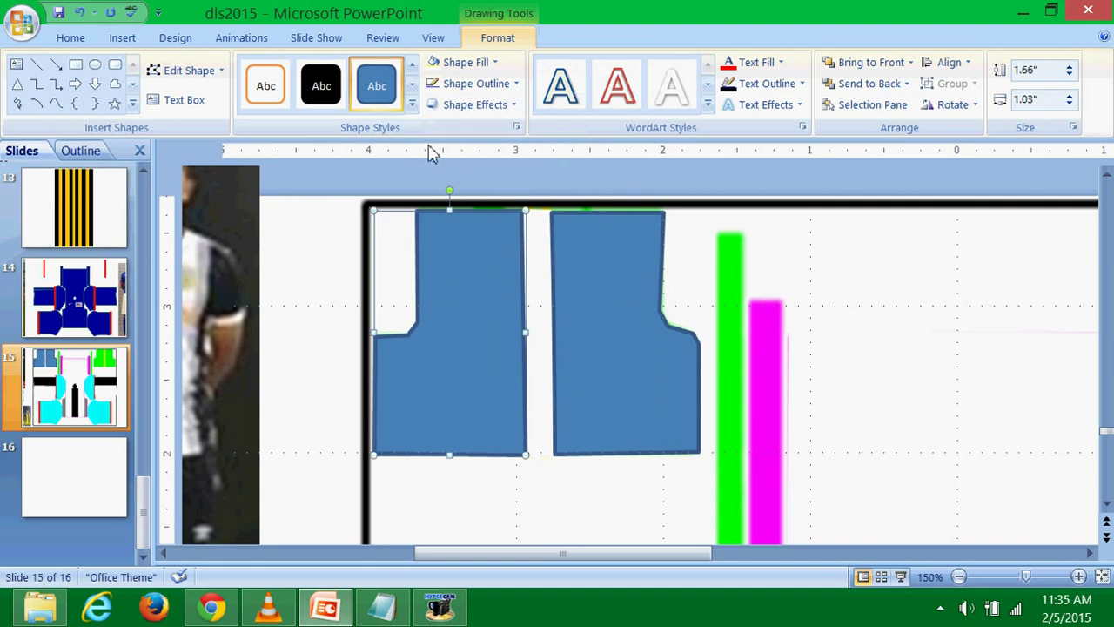
left_click(452, 63)
left_click(447, 123)
left_click(444, 83)
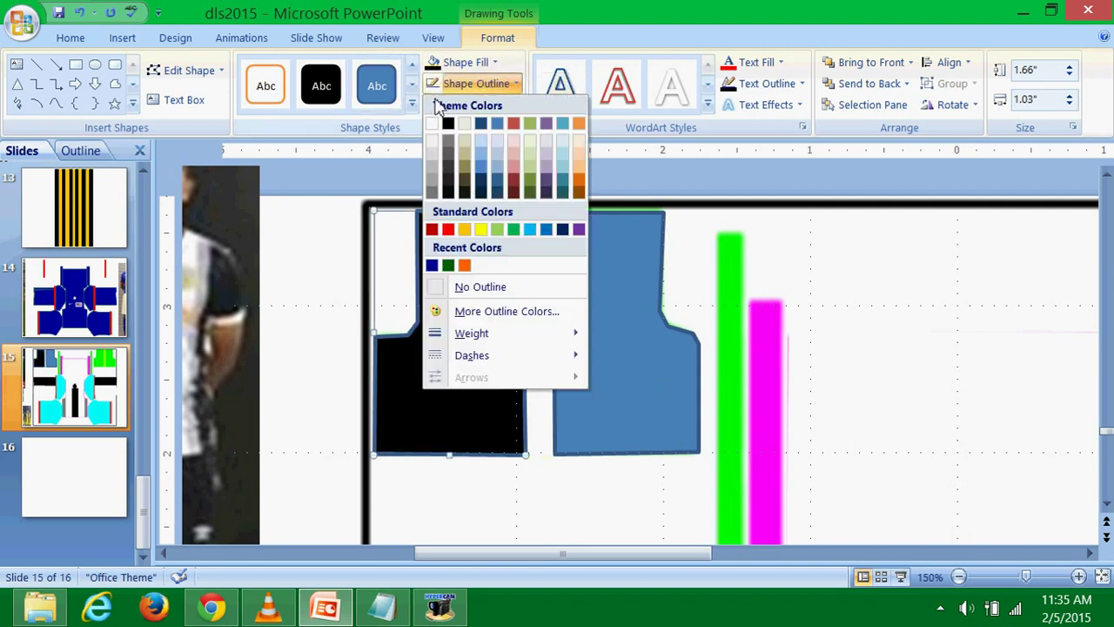
left_click(447, 123)
left_click(601, 287)
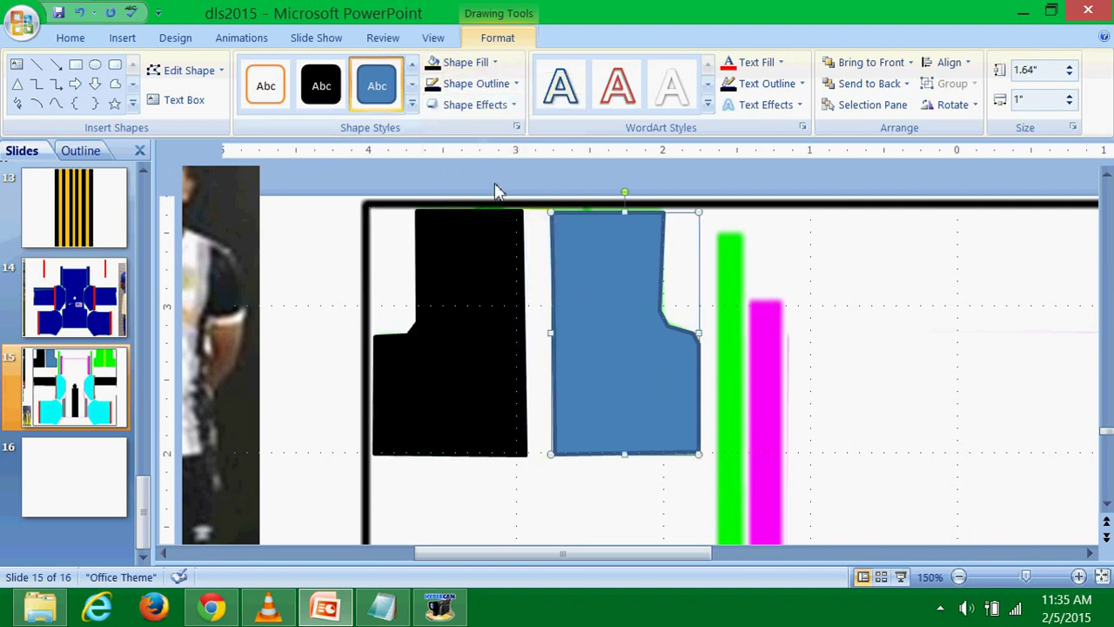
left_click(432, 65)
Group the two black panel halves together.
left_click(474, 281, "shift")
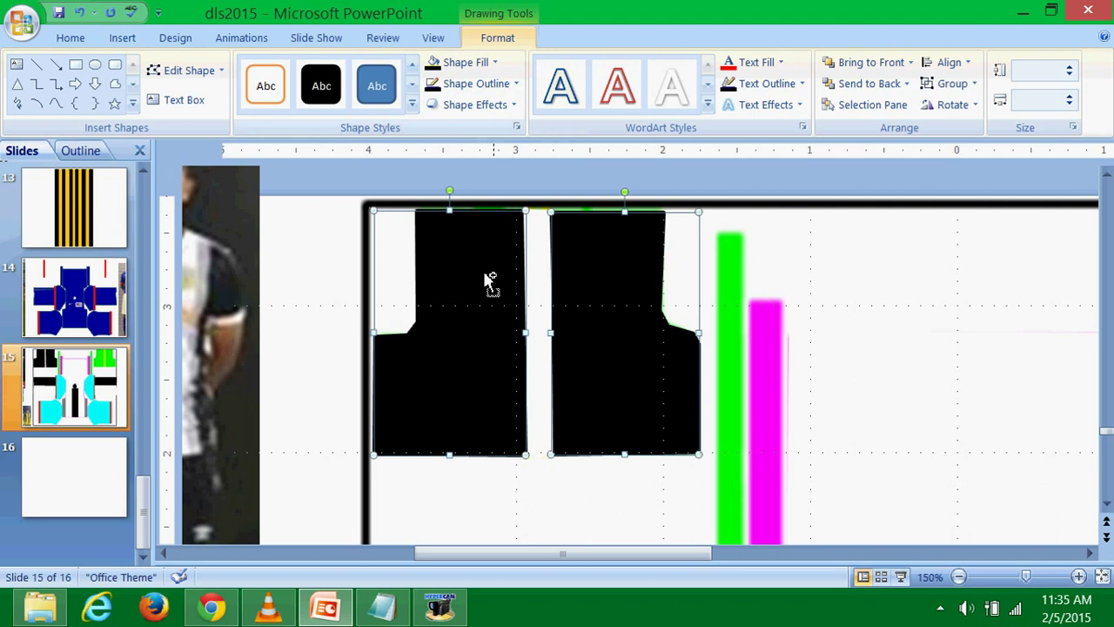
right_click(535, 271)
mouse_move(592, 351)
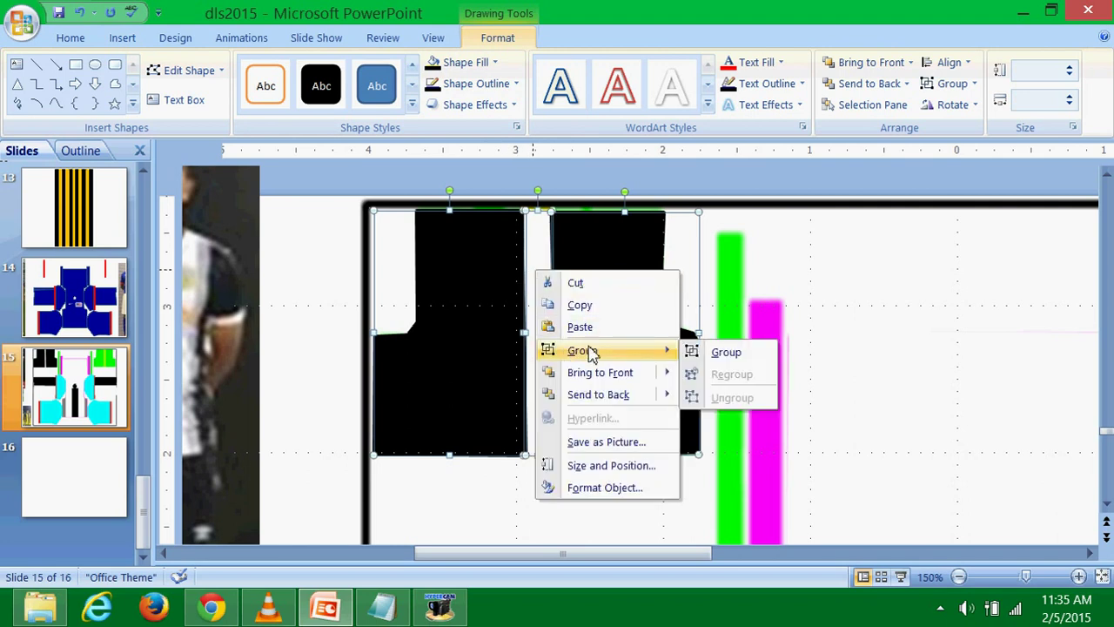
left_click(702, 352)
left_click(874, 284)
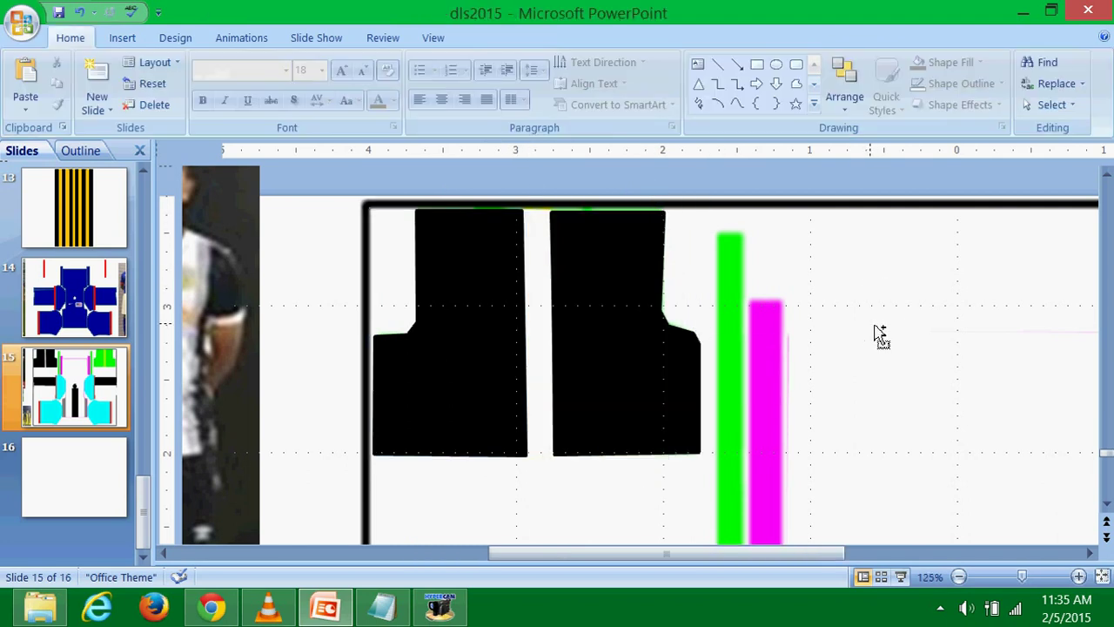
Trace the narrow middle strip with a closed freeform shape.
scroll(876, 331, "up", 5)
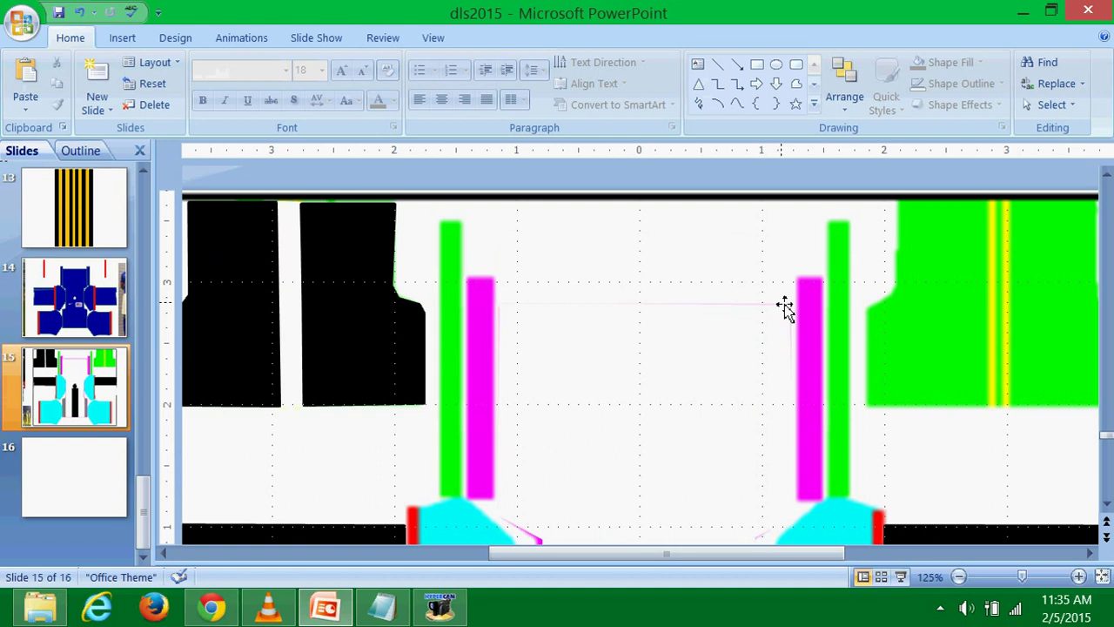
scroll(739, 359, "up", 5)
scroll(737, 380, "up", 2)
scroll(751, 372, "up", 2)
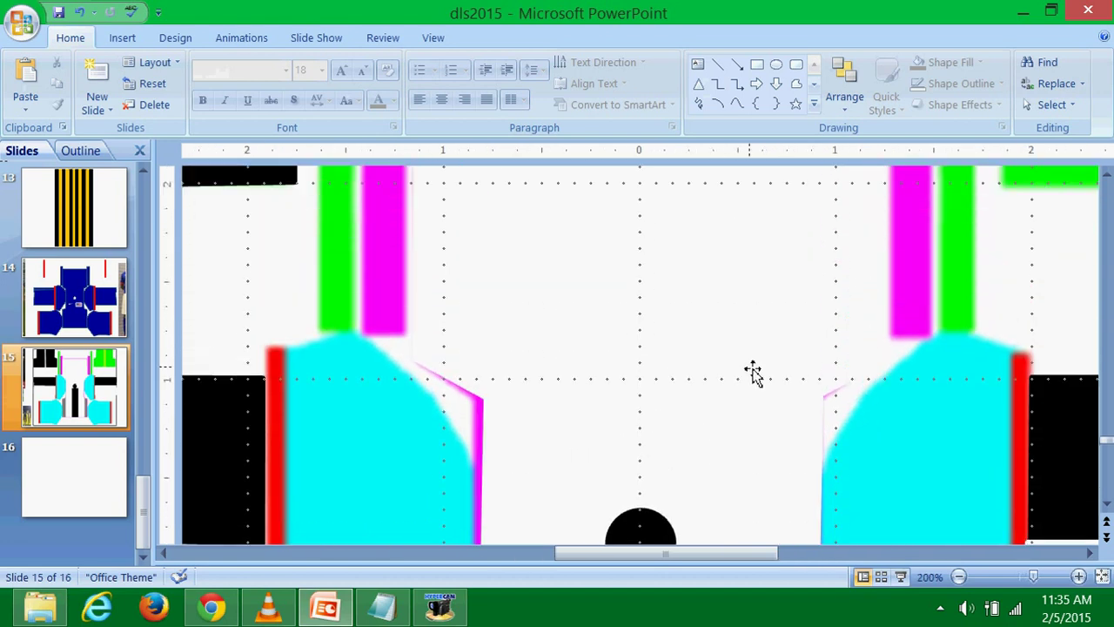
scroll(756, 366, "up", 2)
scroll(740, 418, "up", 2)
left_click_drag(697, 555, 849, 551)
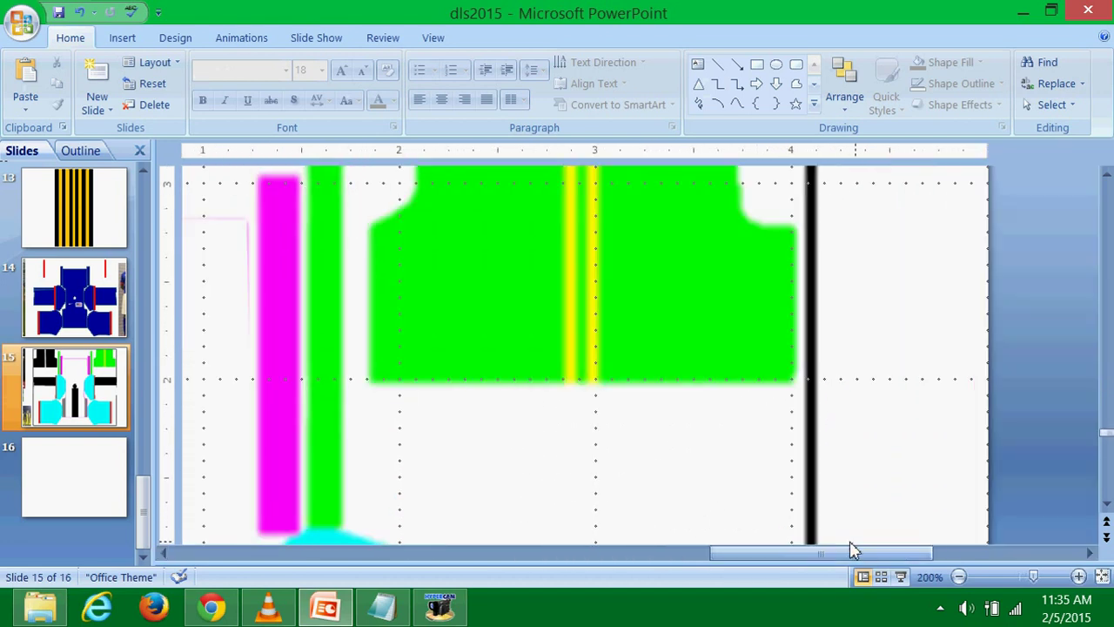
scroll(702, 462, "up", 4)
scroll(701, 462, "up", 1)
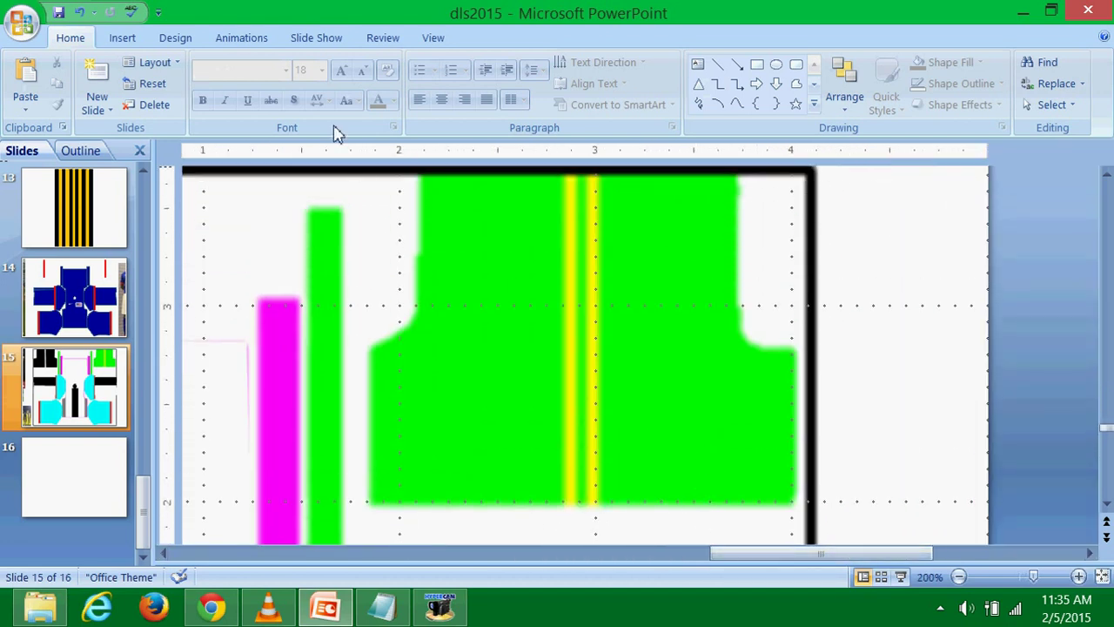
left_click(122, 38)
left_click(199, 87)
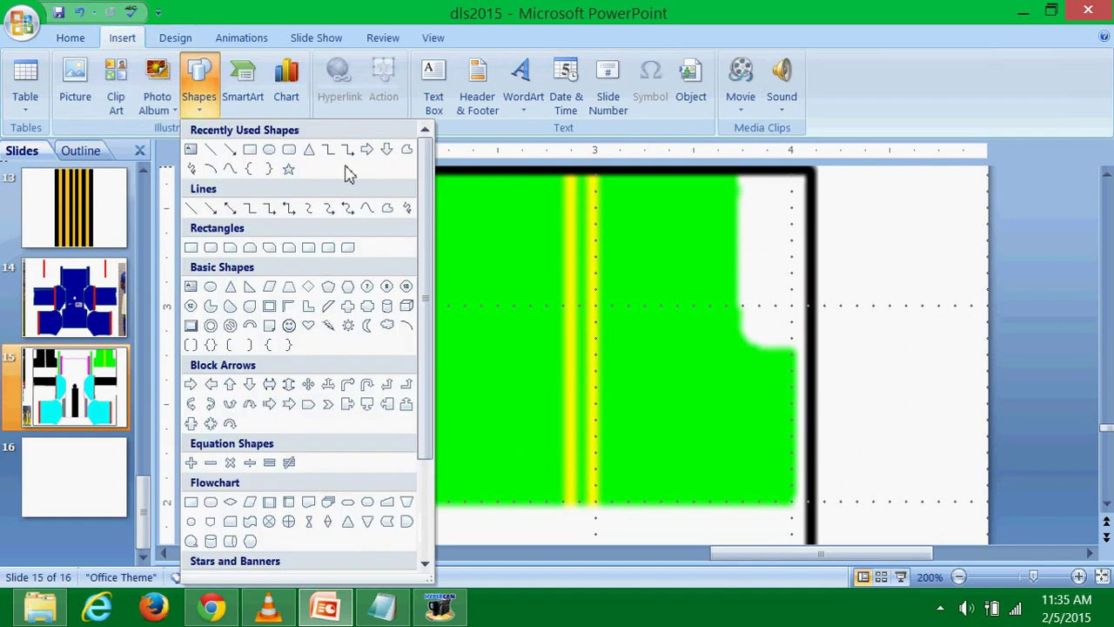
left_click(384, 207)
left_click_drag(566, 180, 564, 512)
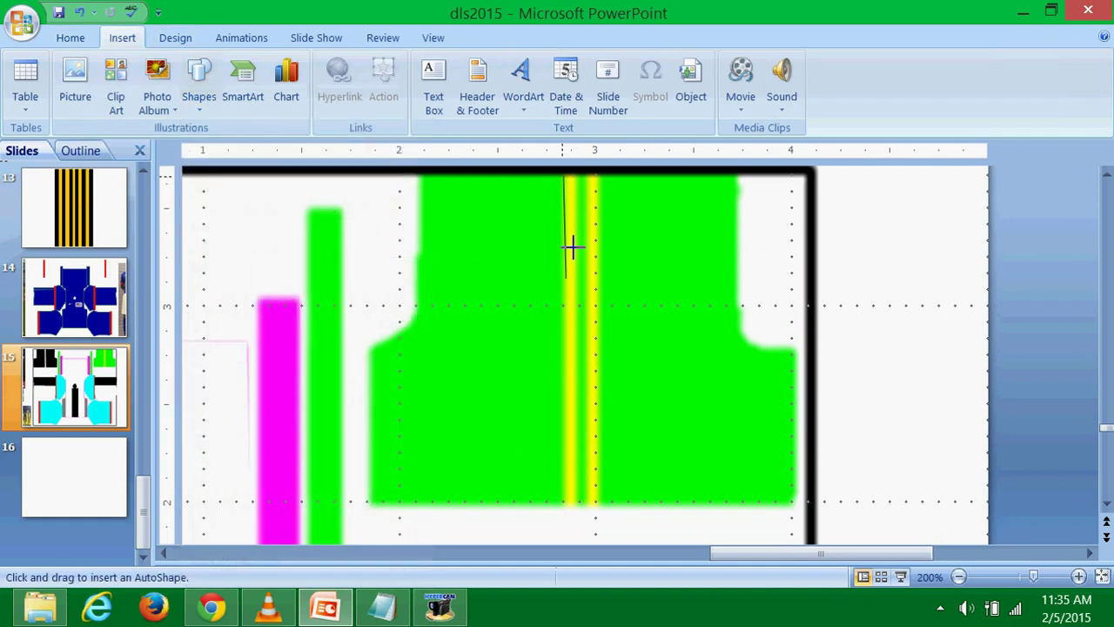
left_click(602, 507)
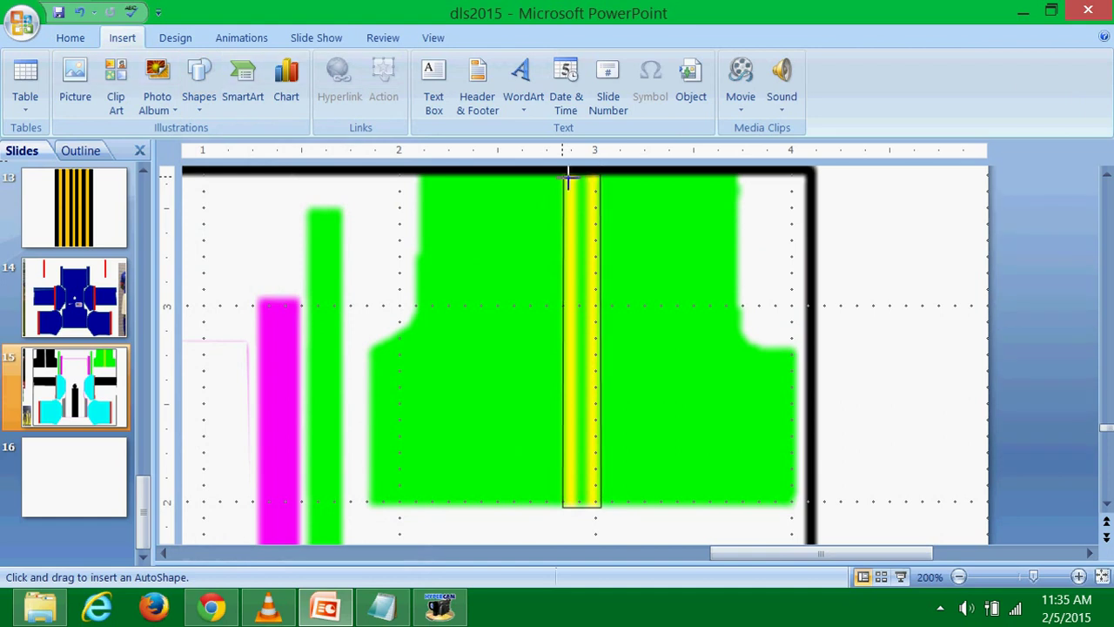
left_click(566, 180)
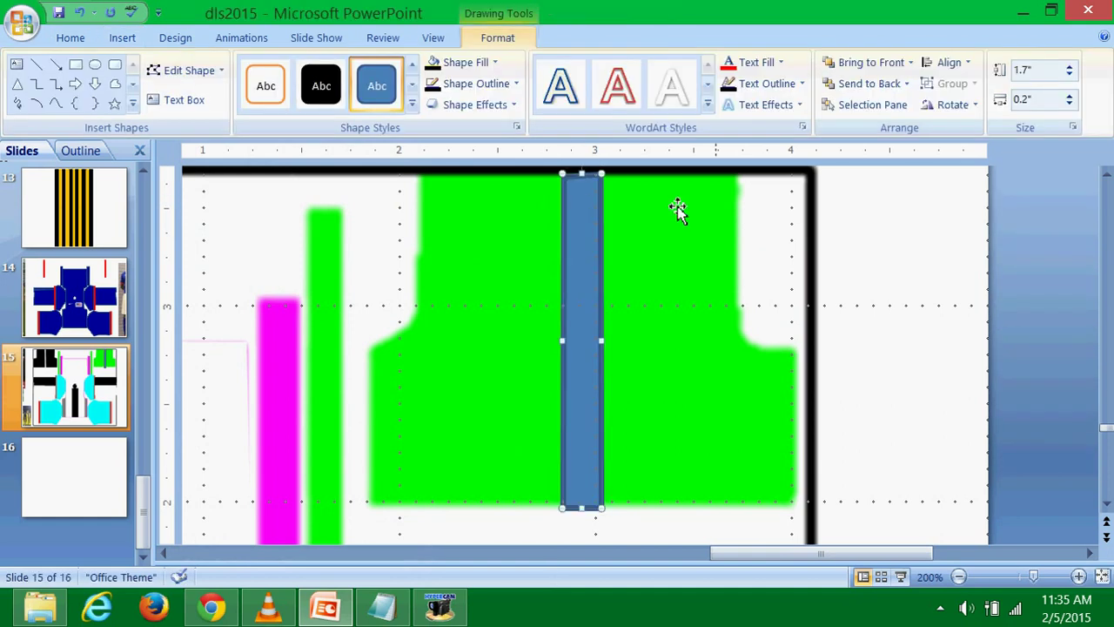
left_click(828, 225)
Trace the left green panel with a freeform, closing it at the strip's top corner.
left_click(122, 37)
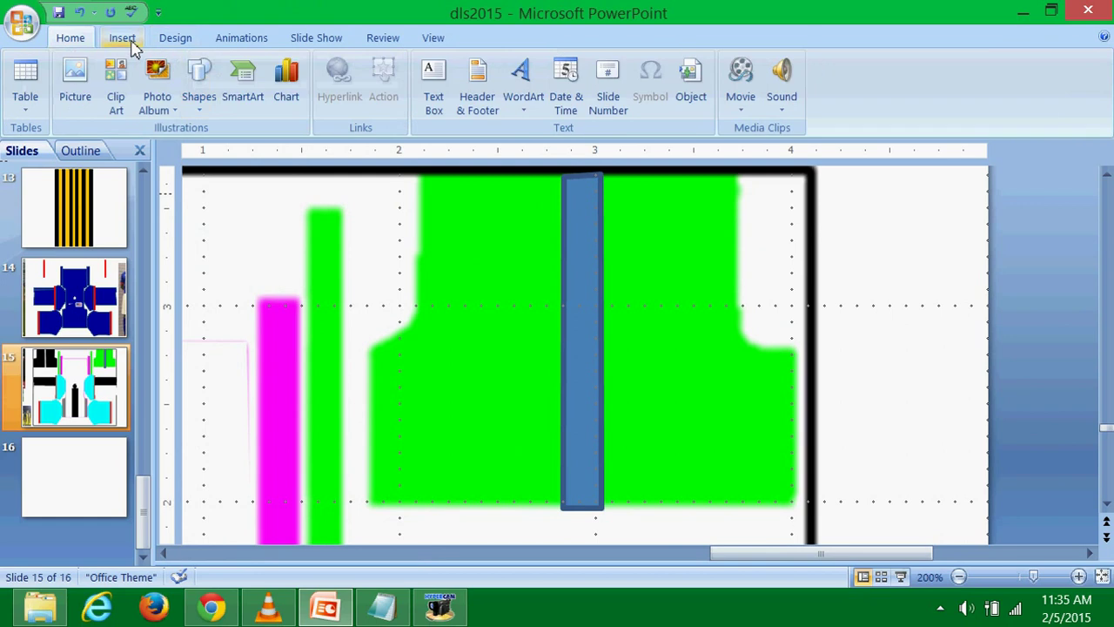
left_click(198, 83)
left_click(385, 209)
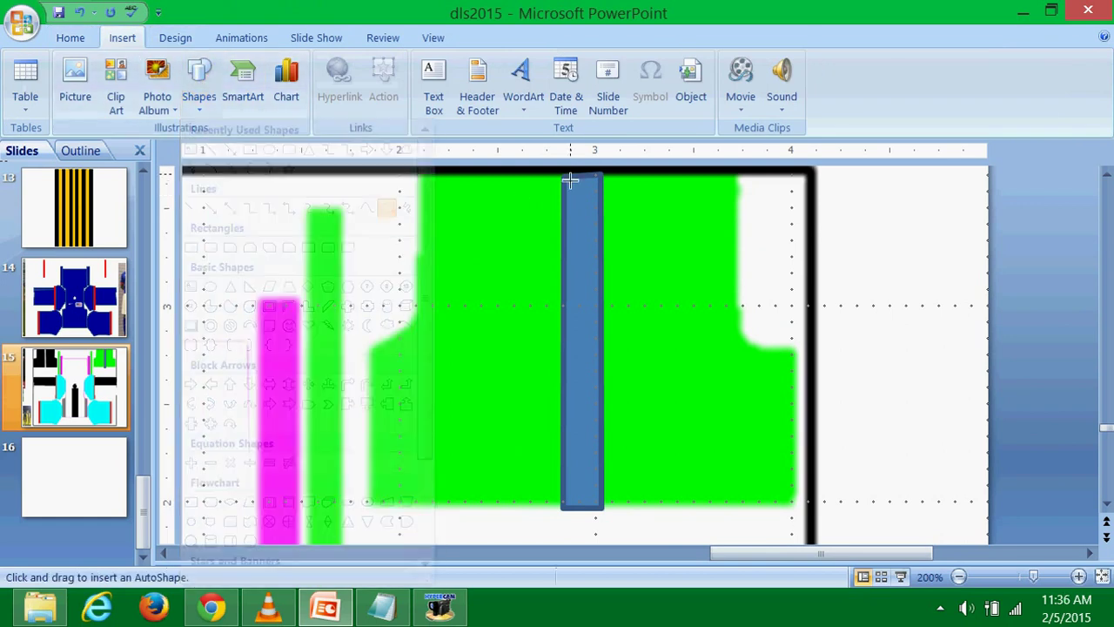
left_click(563, 179)
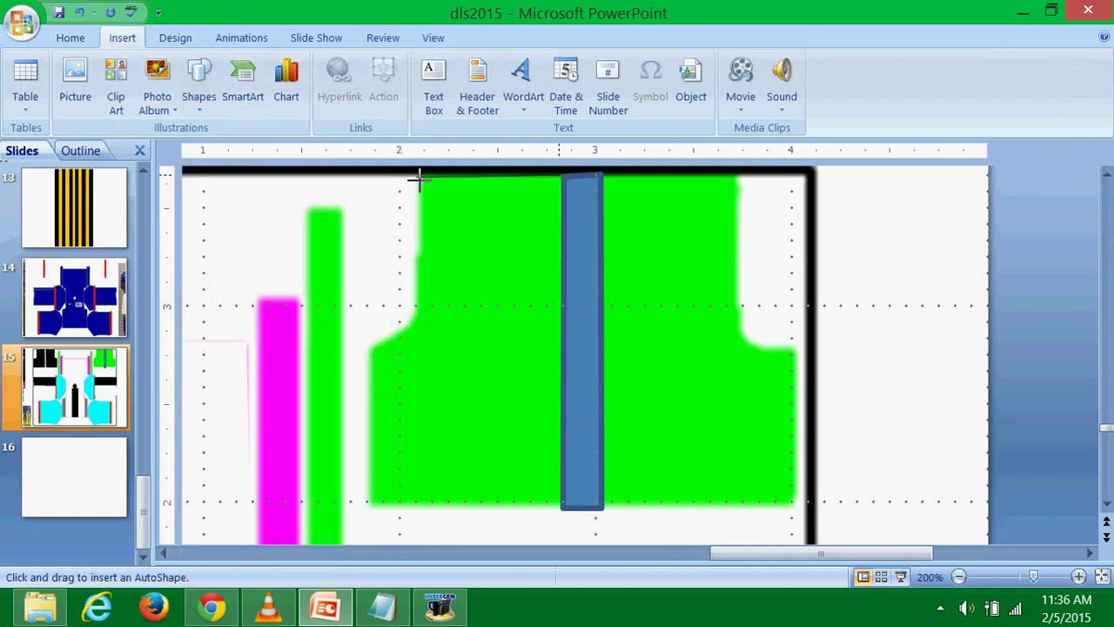
left_click(418, 180)
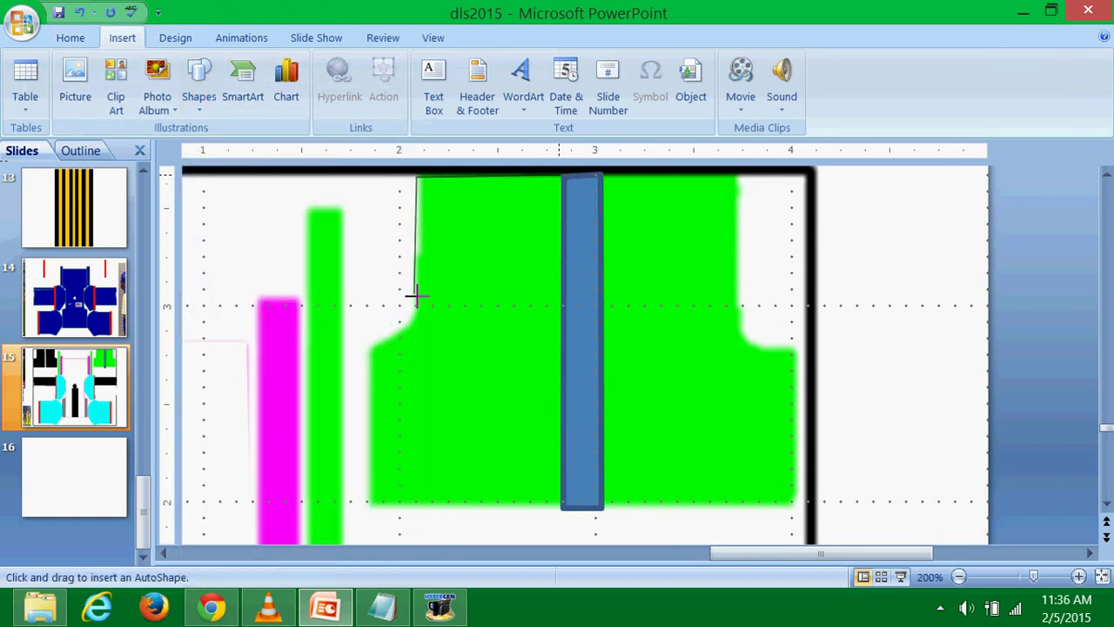
left_click(373, 349)
left_click(370, 503)
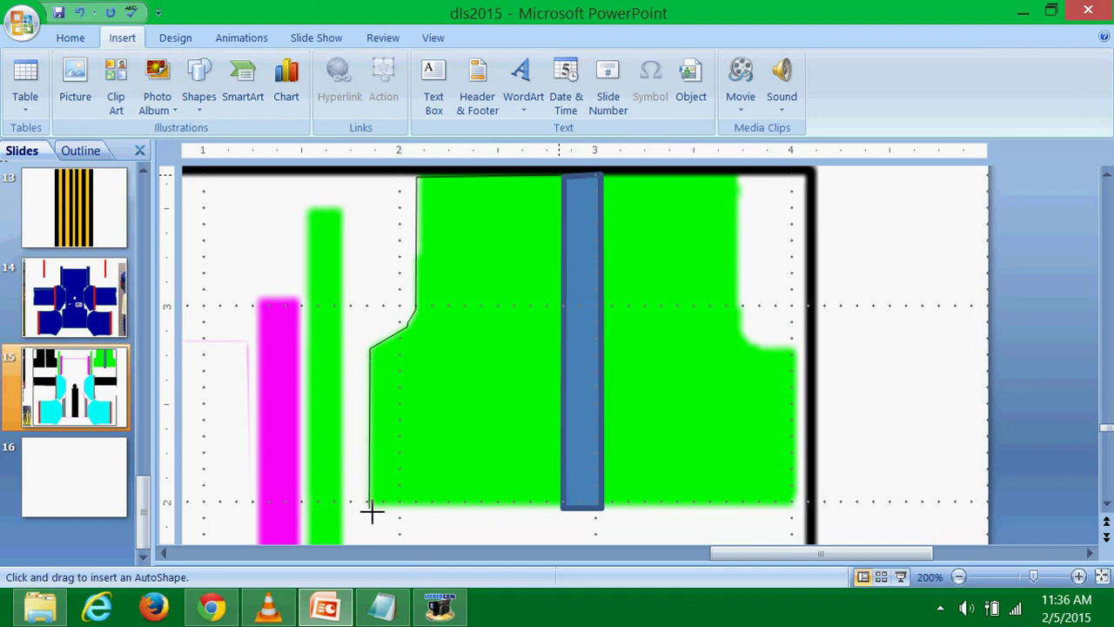
left_click(562, 508)
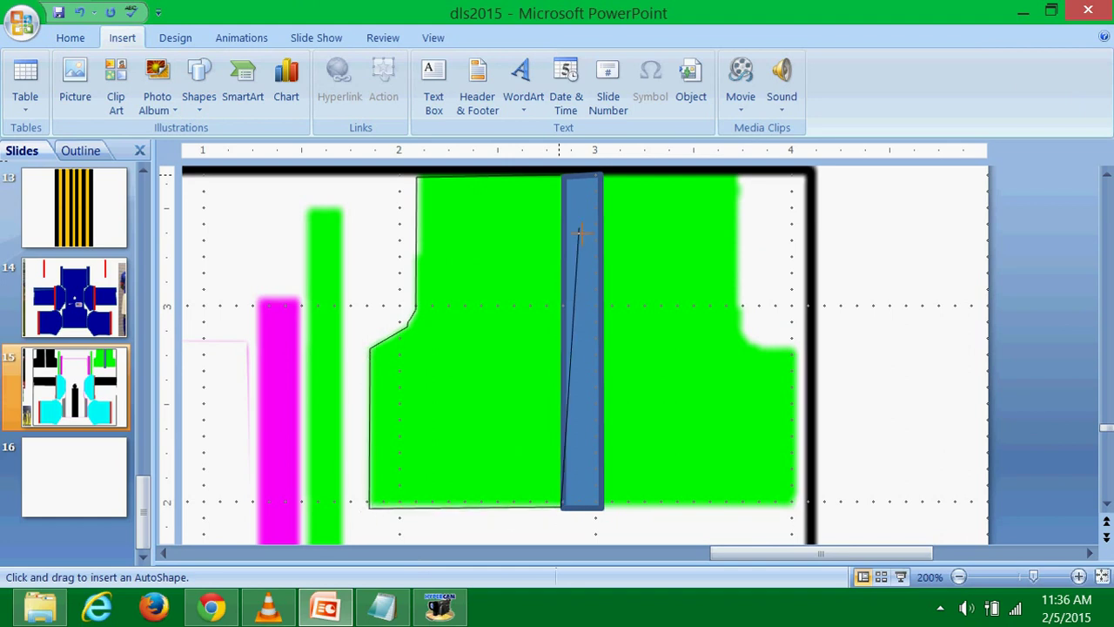
double_click(562, 177)
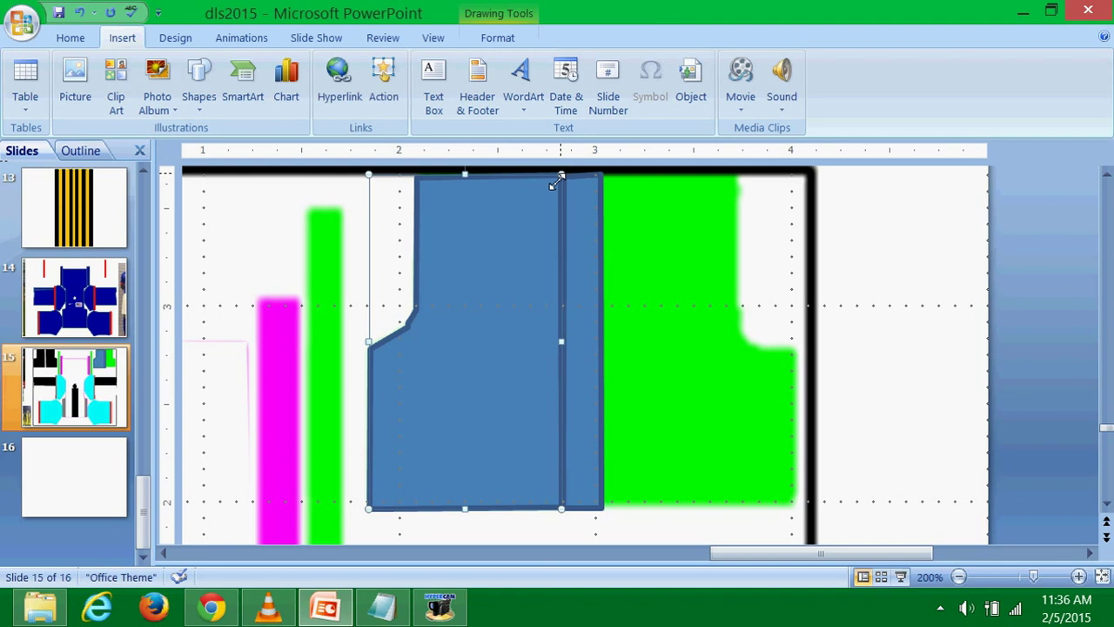
Start a freeform down the right green panel's edge to its bottom corner.
left_click(187, 92)
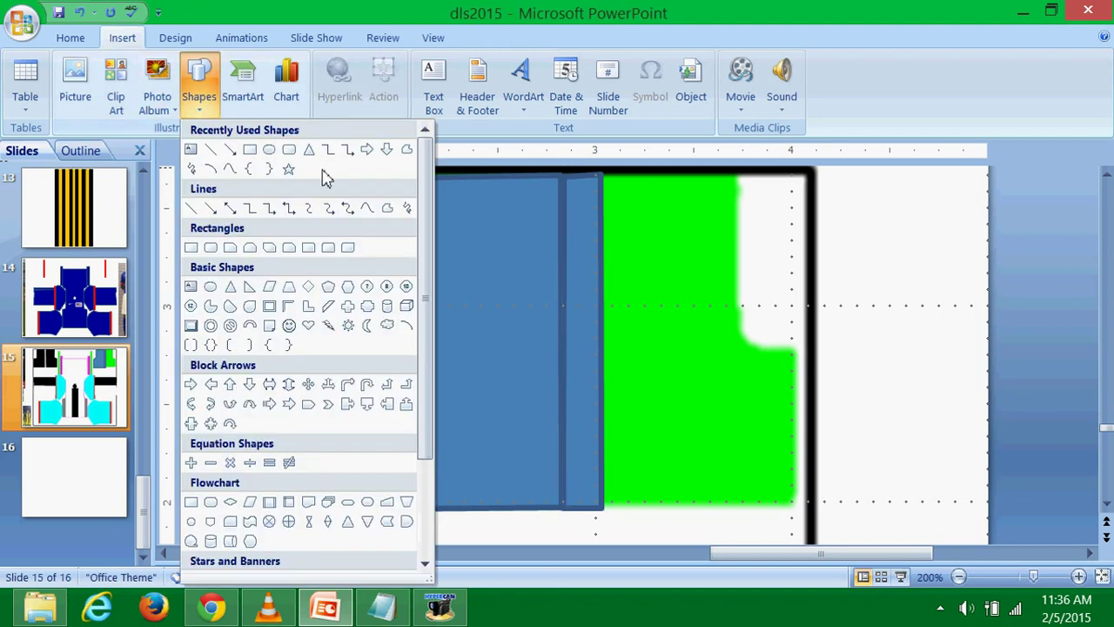
left_click(386, 207)
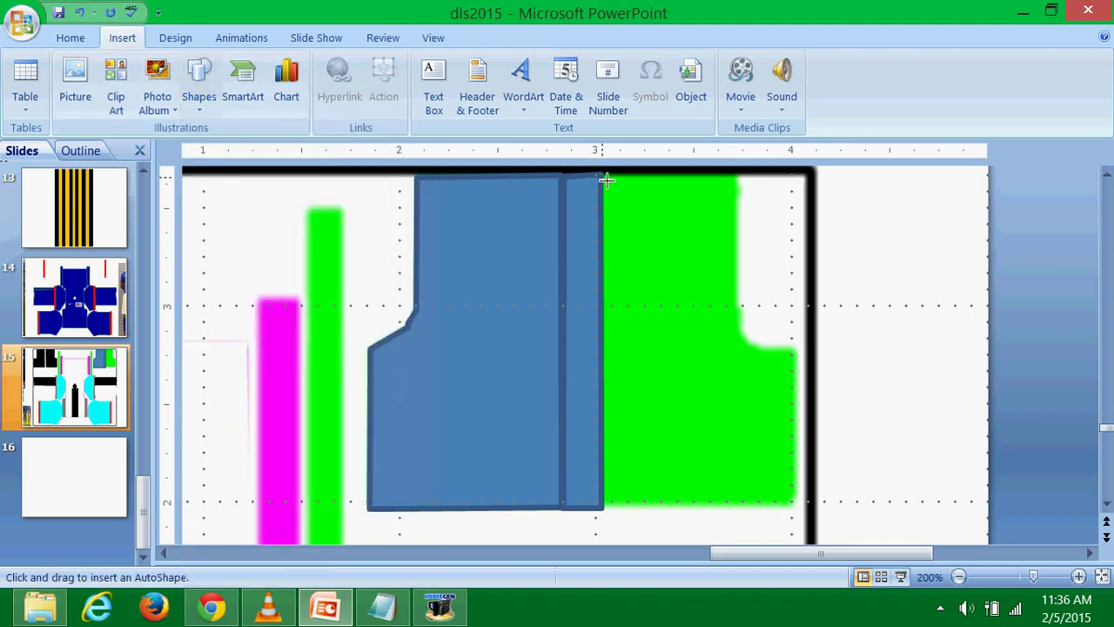
mouse_move(591, 251)
left_mouse_down()
mouse_move(607, 515)
mouse_move(798, 510)
left_mouse_up()
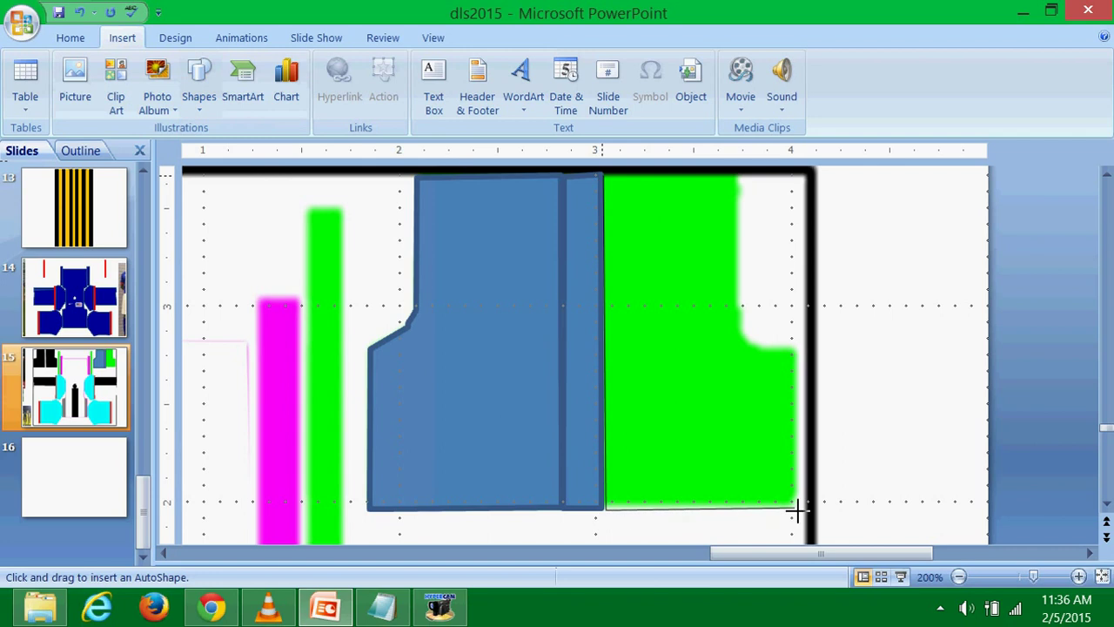
left_click(798, 510)
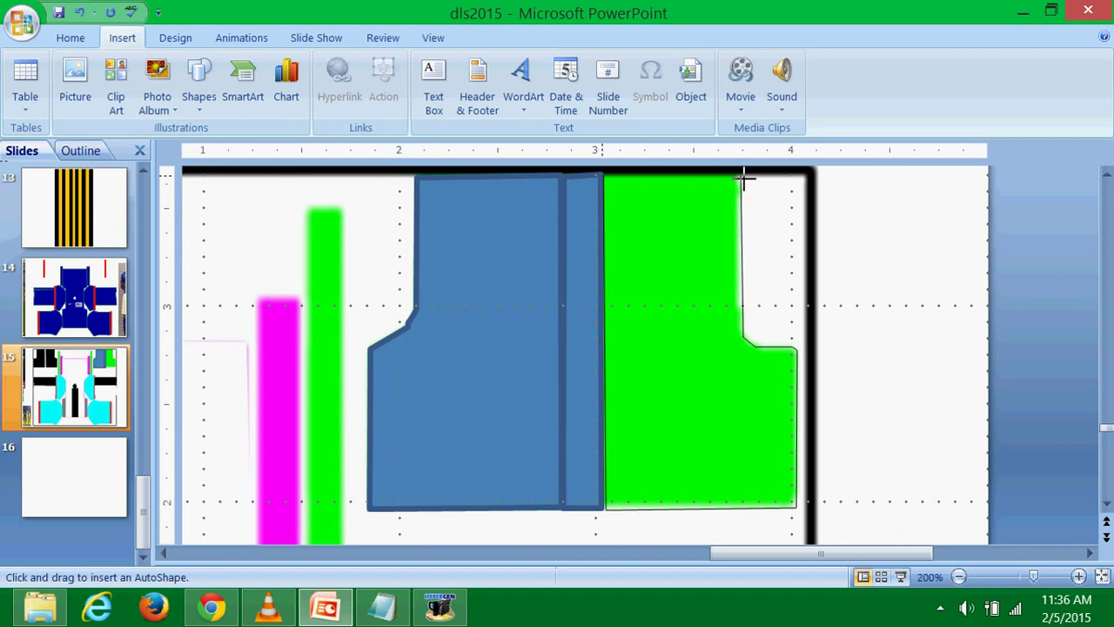
Close the right panel outline and give both traced panels black fill and outline.
left_click(607, 181)
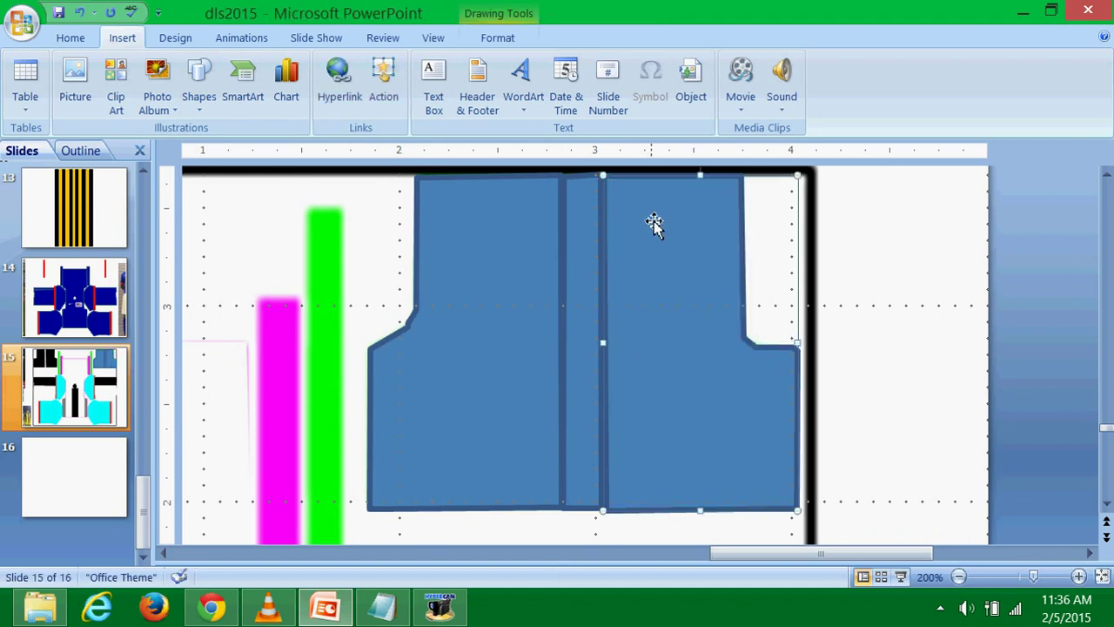
left_click(583, 212)
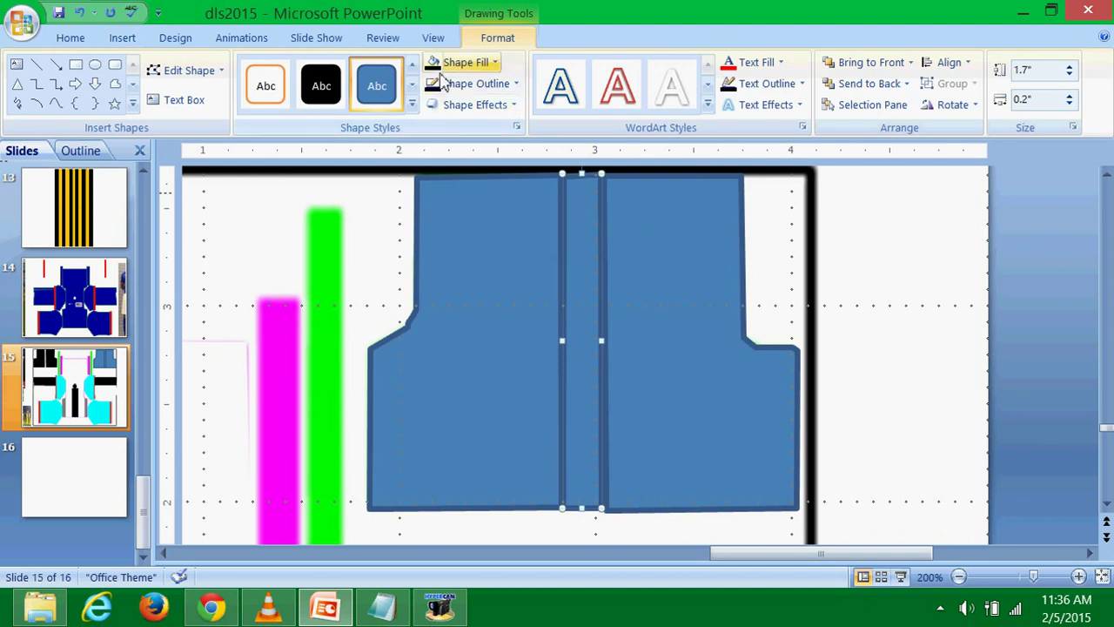
left_click(480, 168)
left_click(512, 260)
left_click(432, 63)
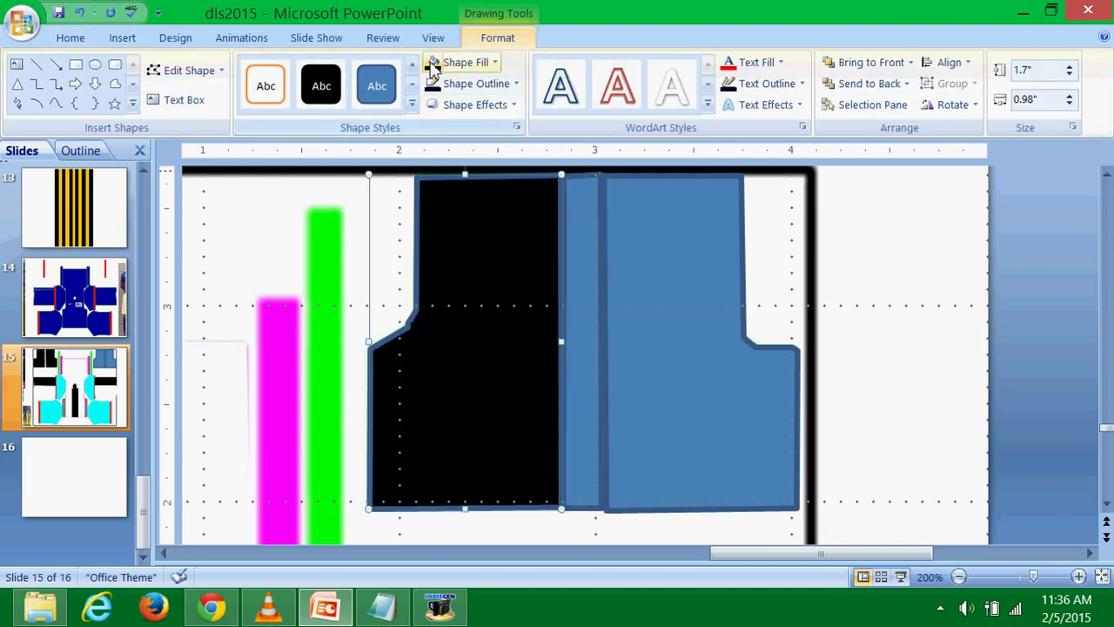
left_click(433, 84)
left_click(647, 232)
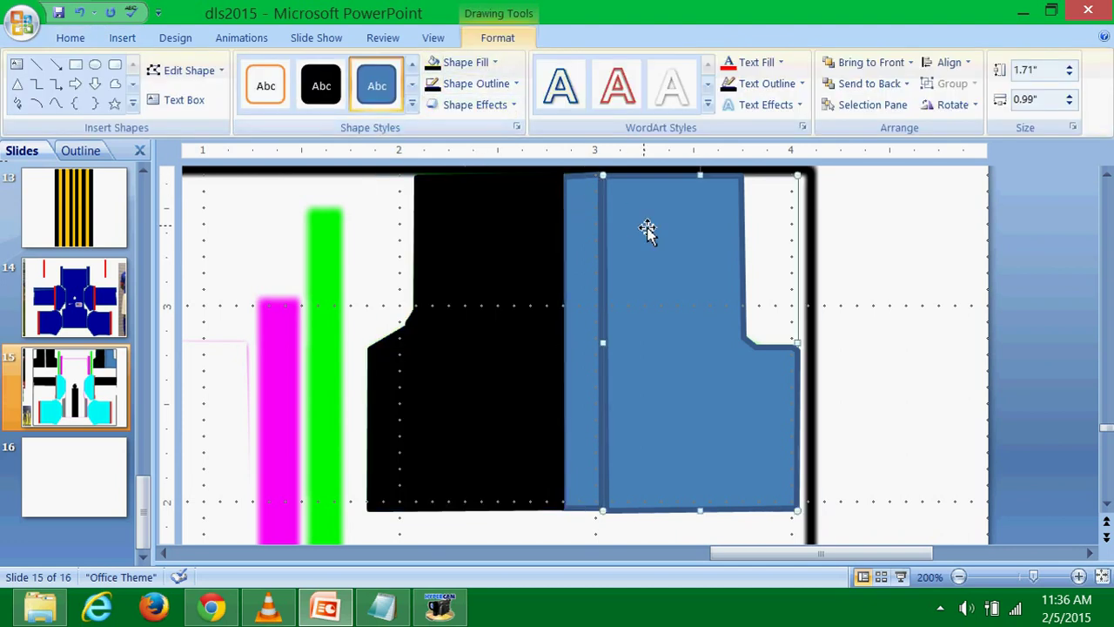
left_click(432, 63)
left_click(432, 83)
Give the narrow middle strip a white fill and white outline.
left_click(580, 196)
left_click(477, 63)
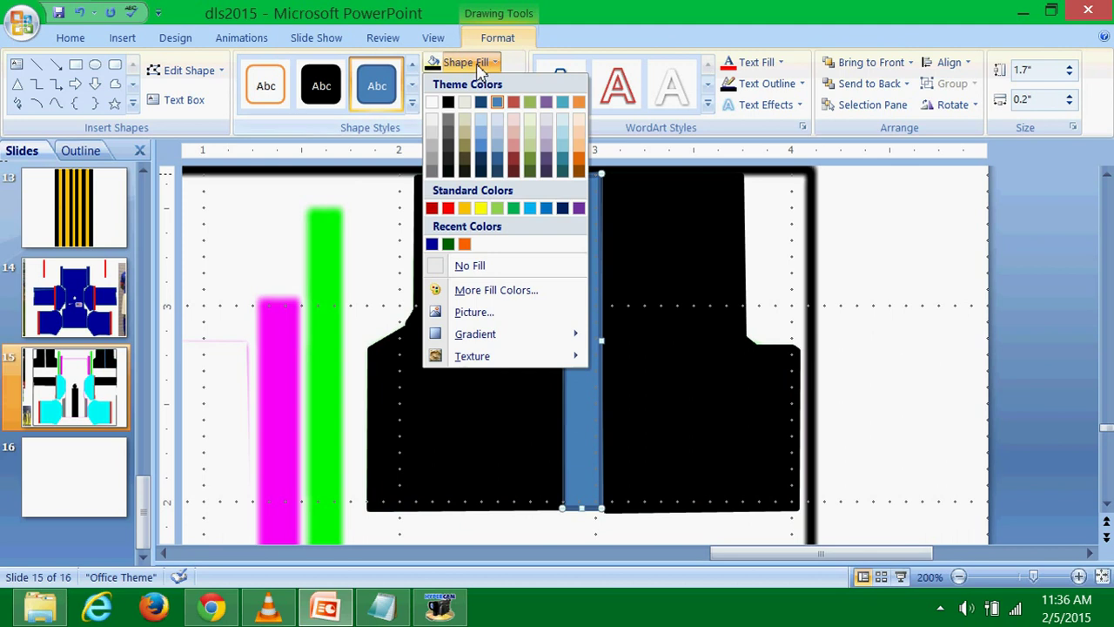
left_click(429, 107)
left_click(453, 86)
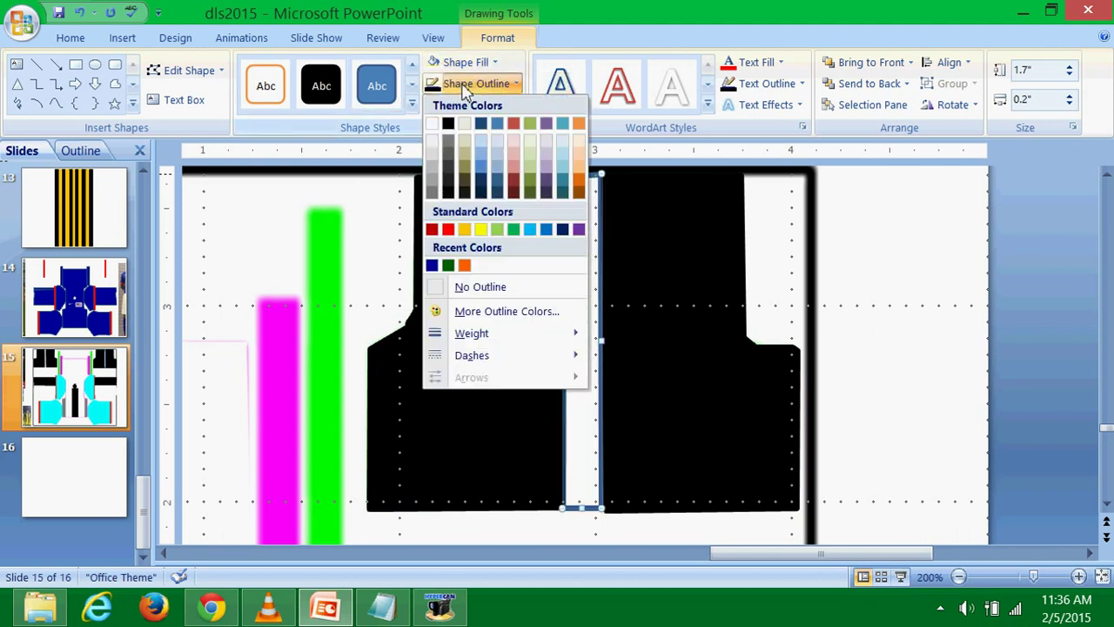
left_click(435, 125)
Group the white strip with both black panels.
left_click(671, 245, "shift")
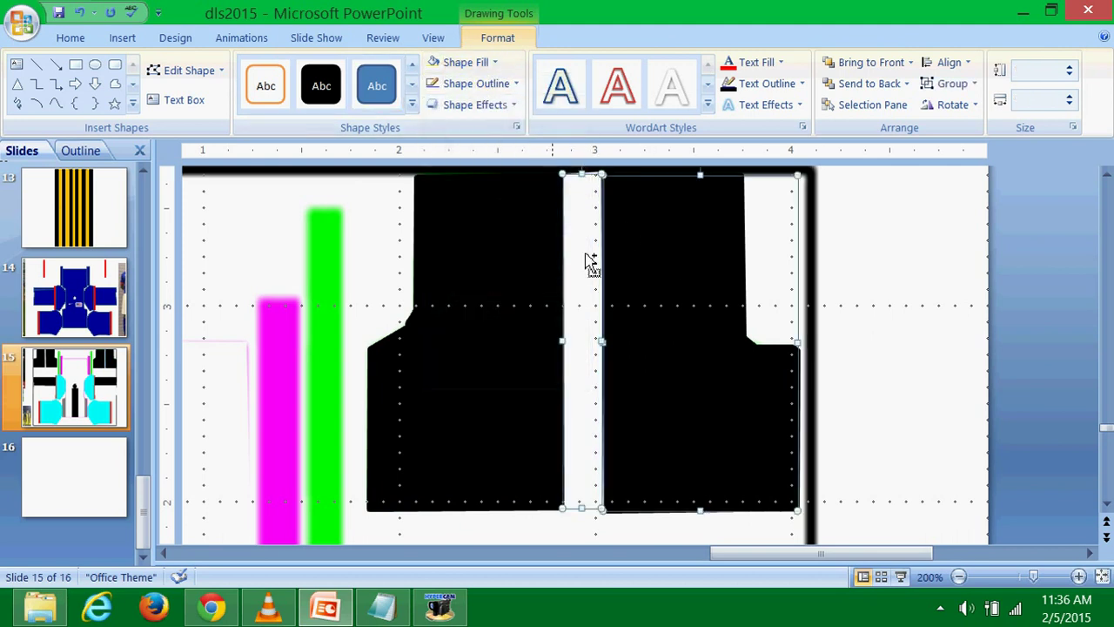
left_click(552, 253, "shift")
right_click(585, 248)
mouse_move(662, 329)
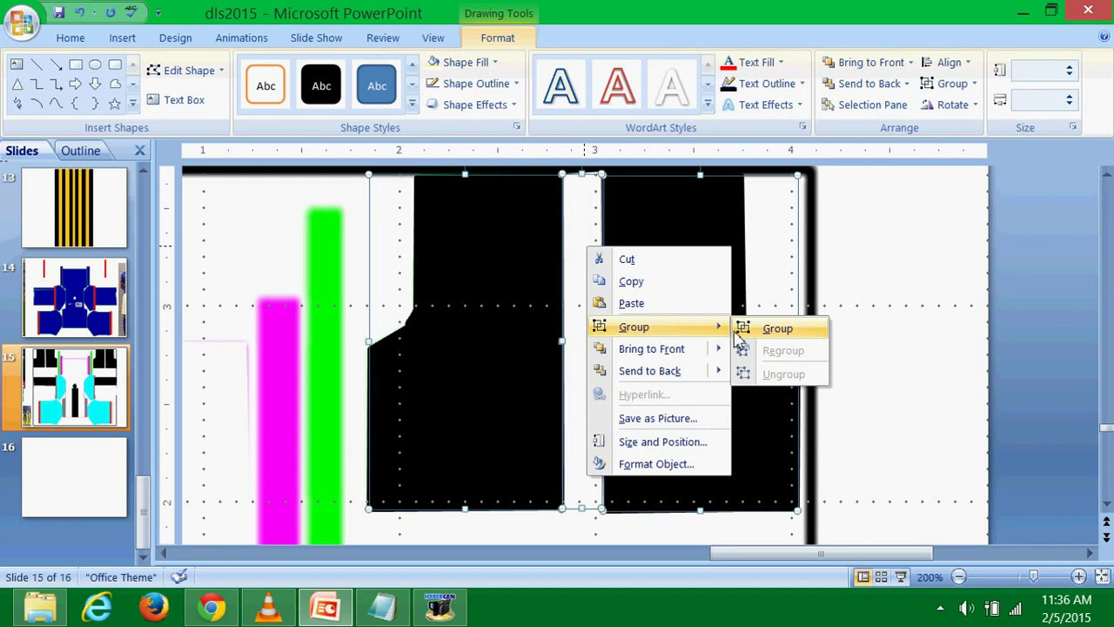
left_click(776, 325)
left_click(858, 323)
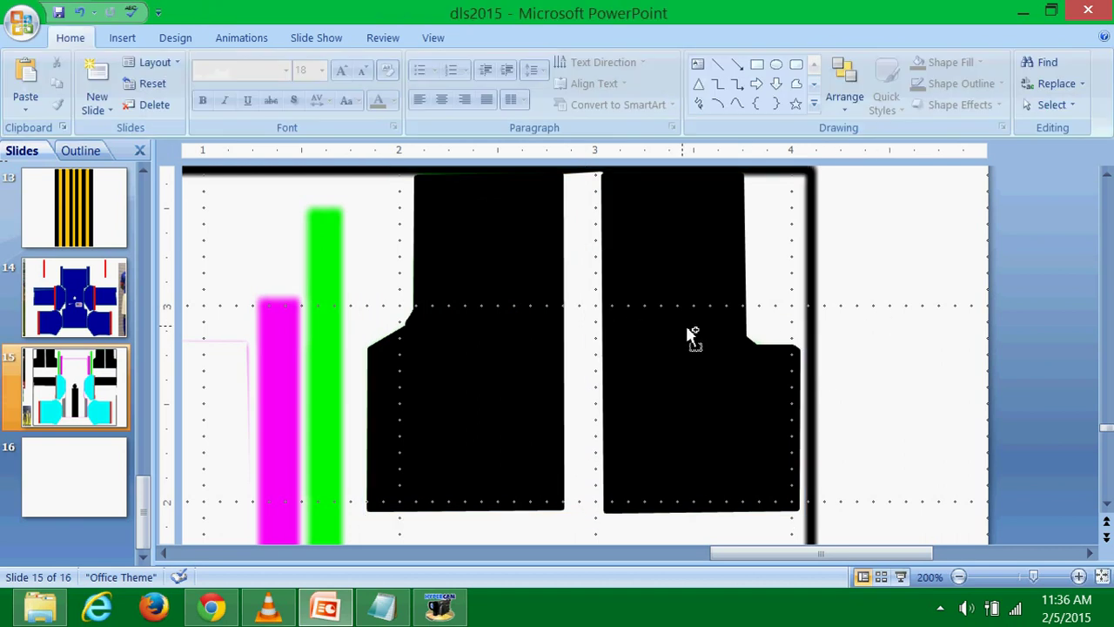
scroll(687, 335, "down", 10, "ctrl")
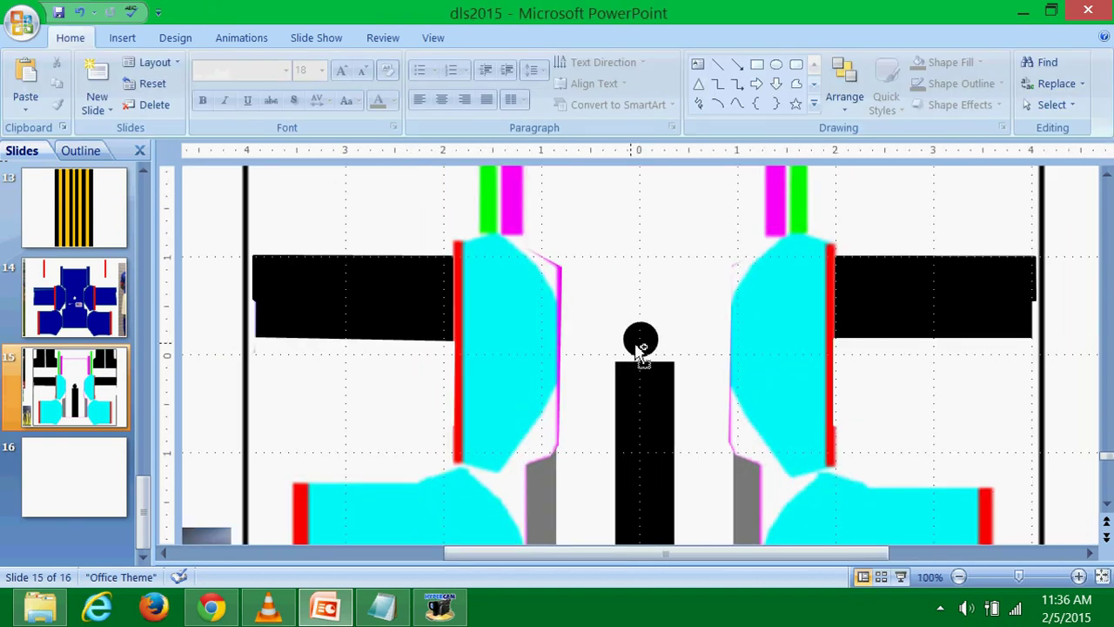
scroll(641, 355, "down", 4, "ctrl")
scroll(631, 348, "down", 1, "ctrl")
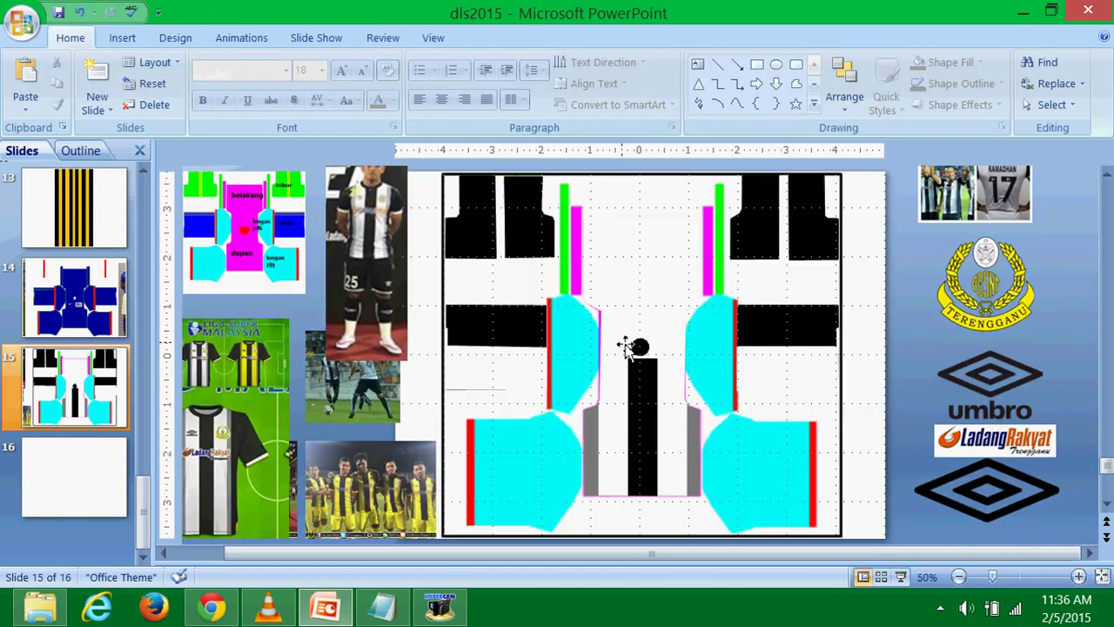
scroll(625, 346, "up", 1)
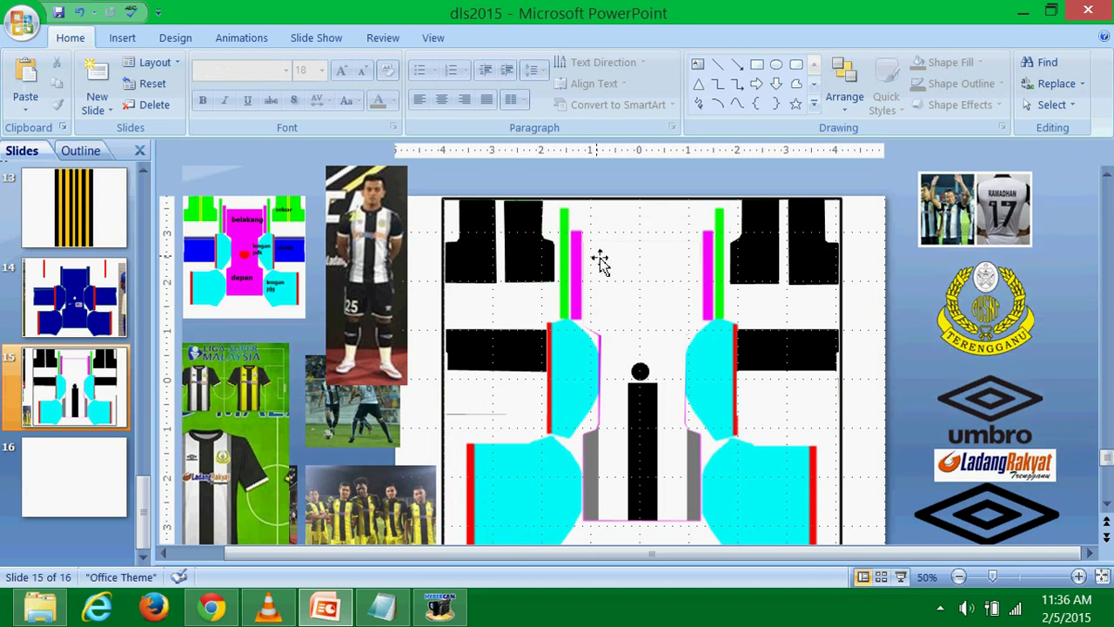
scroll(607, 265, "up", 2, "ctrl")
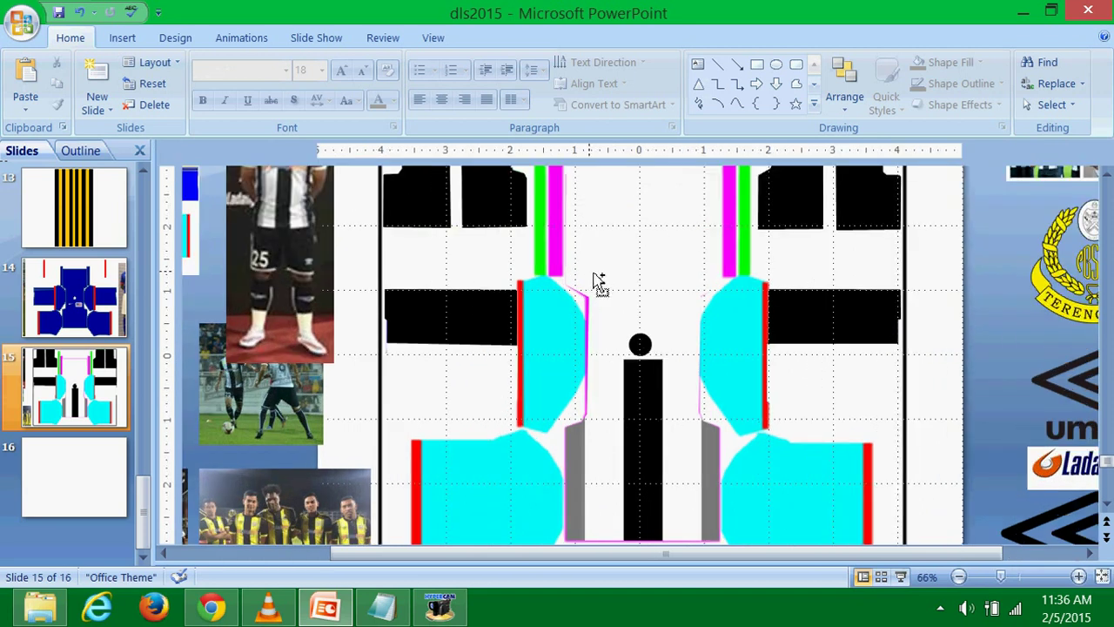
scroll(599, 285, "down", 1, "ctrl")
scroll(597, 285, "up", 1, "ctrl")
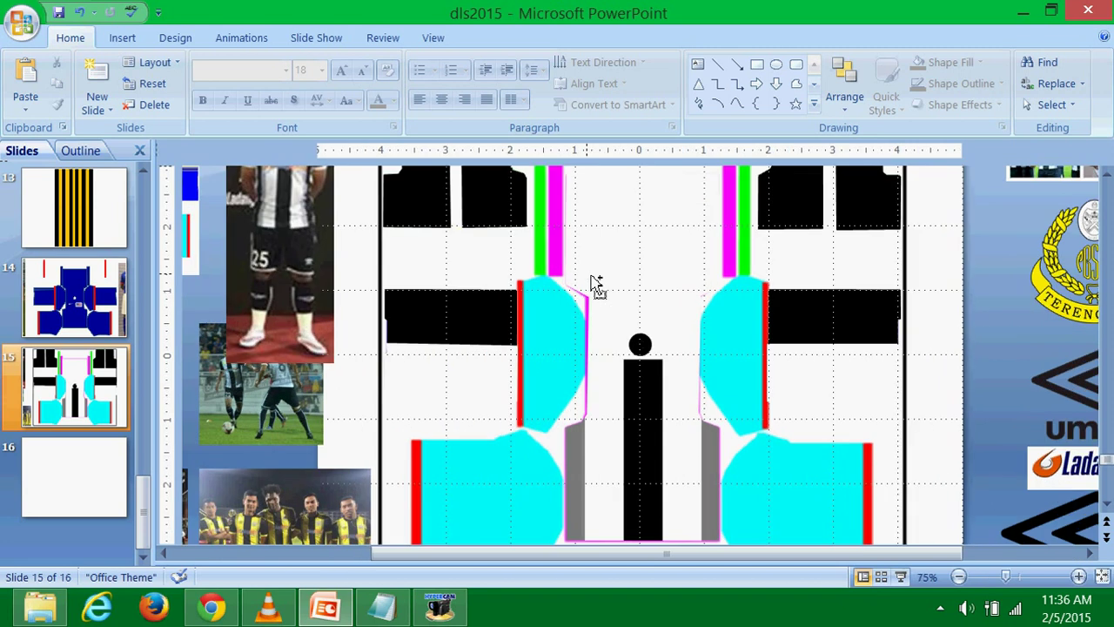
scroll(584, 283, "up", 2, "ctrl")
scroll(568, 281, "up", 1, "ctrl")
scroll(568, 281, "up", 1, "ctrl")
scroll(571, 286, "up", 1, "ctrl")
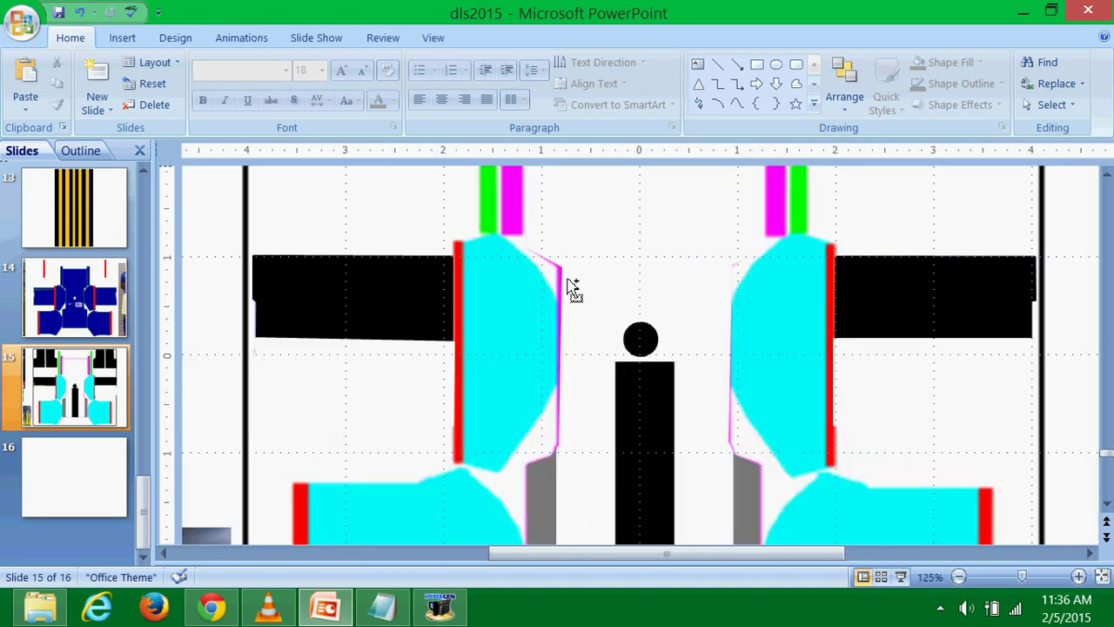
scroll(570, 287, "up", 2)
scroll(571, 288, "up", 3)
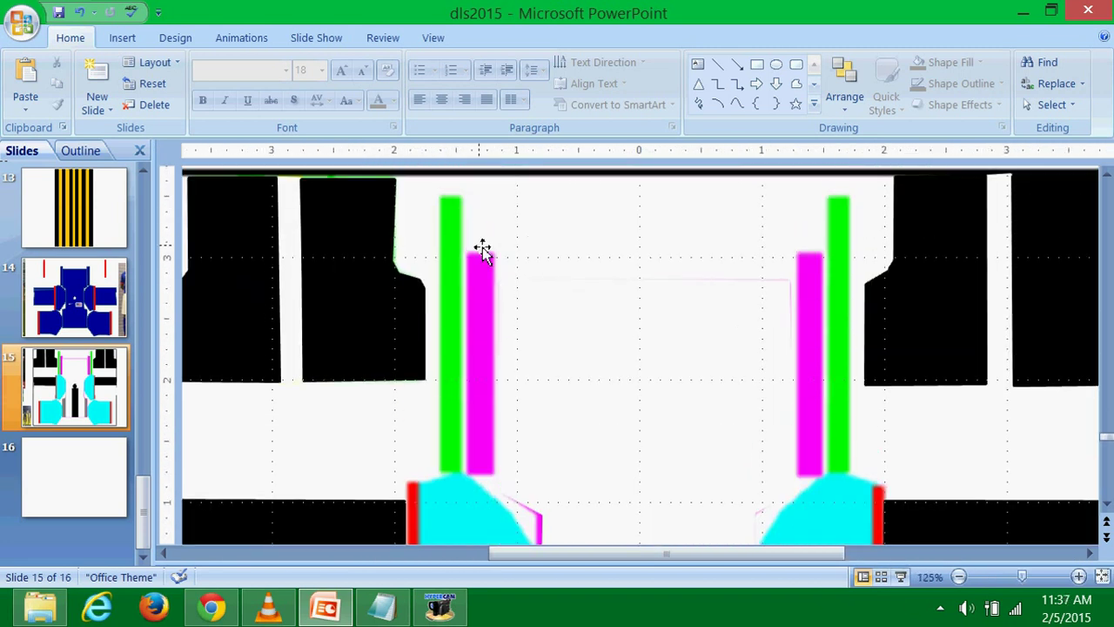
scroll(483, 250, "up", 1)
Trace a freeform over the tall green bar and give it black fill and outline.
left_click(122, 37)
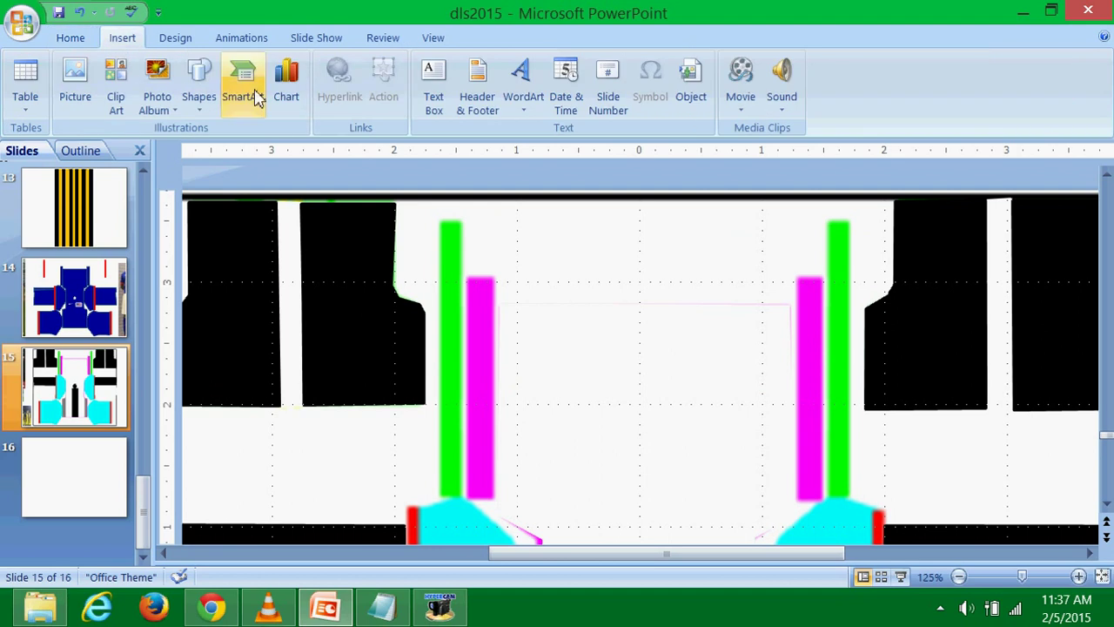
left_click(198, 91)
left_click(385, 209)
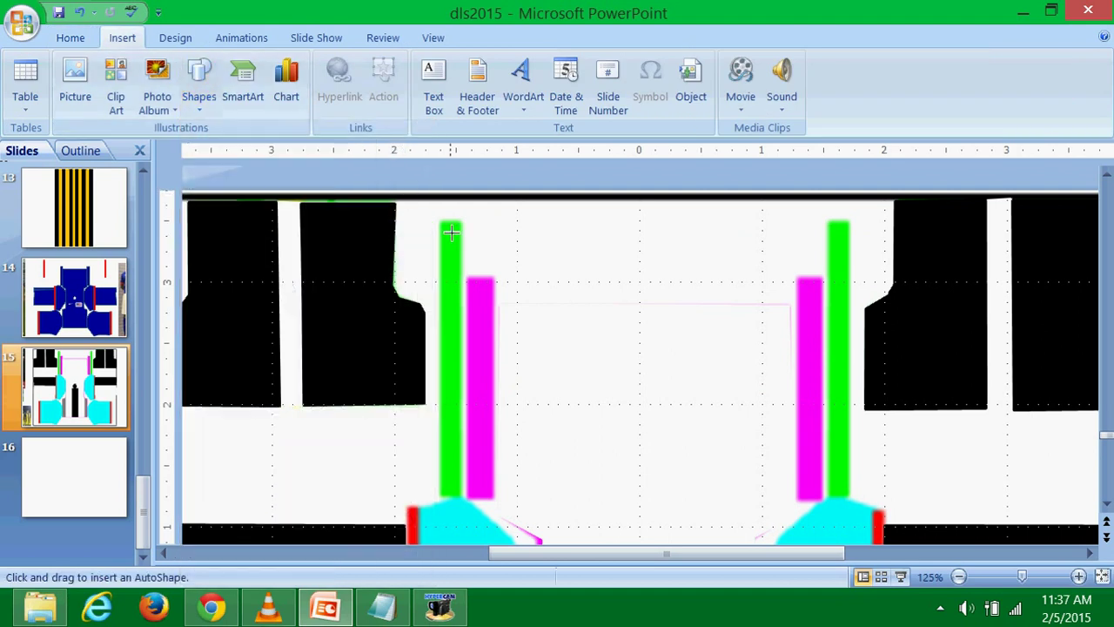
left_click_drag(441, 222, 441, 501)
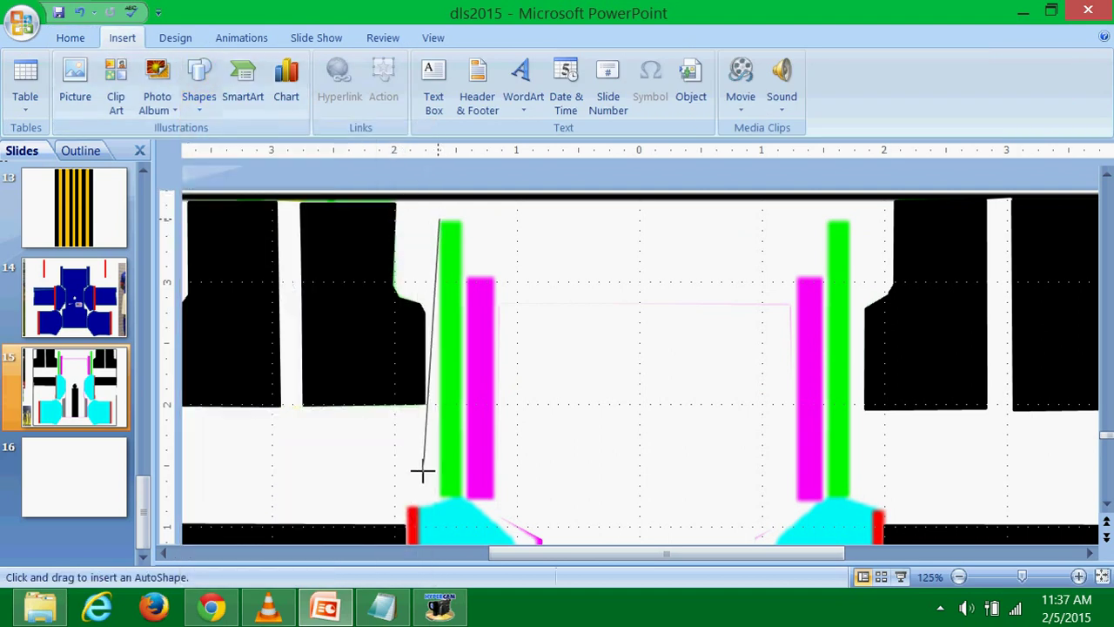
left_click(465, 500)
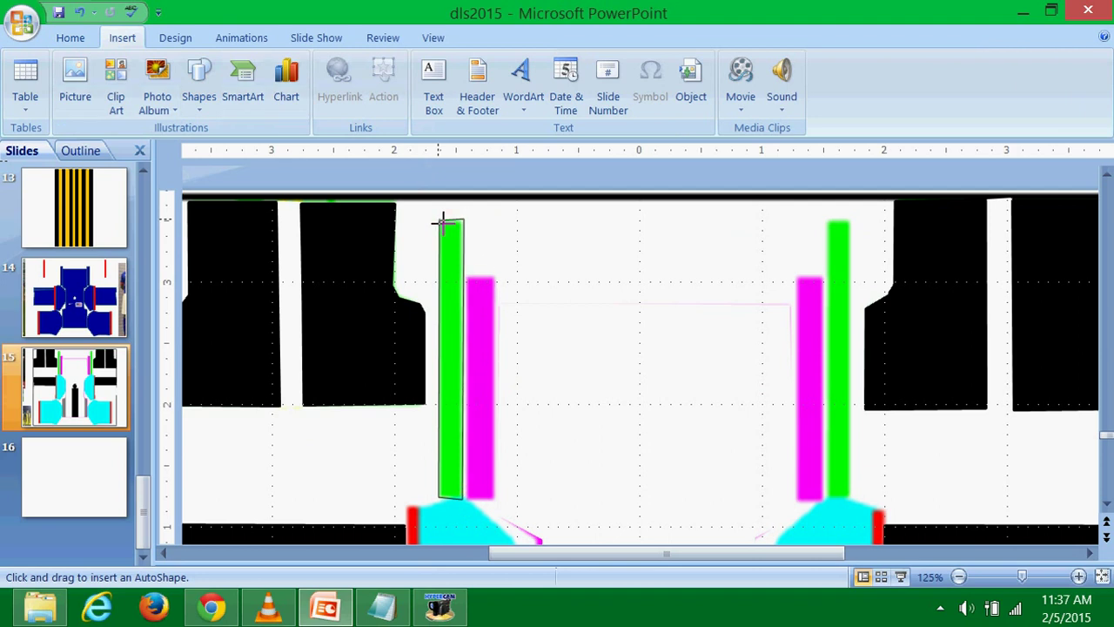
left_click(442, 223)
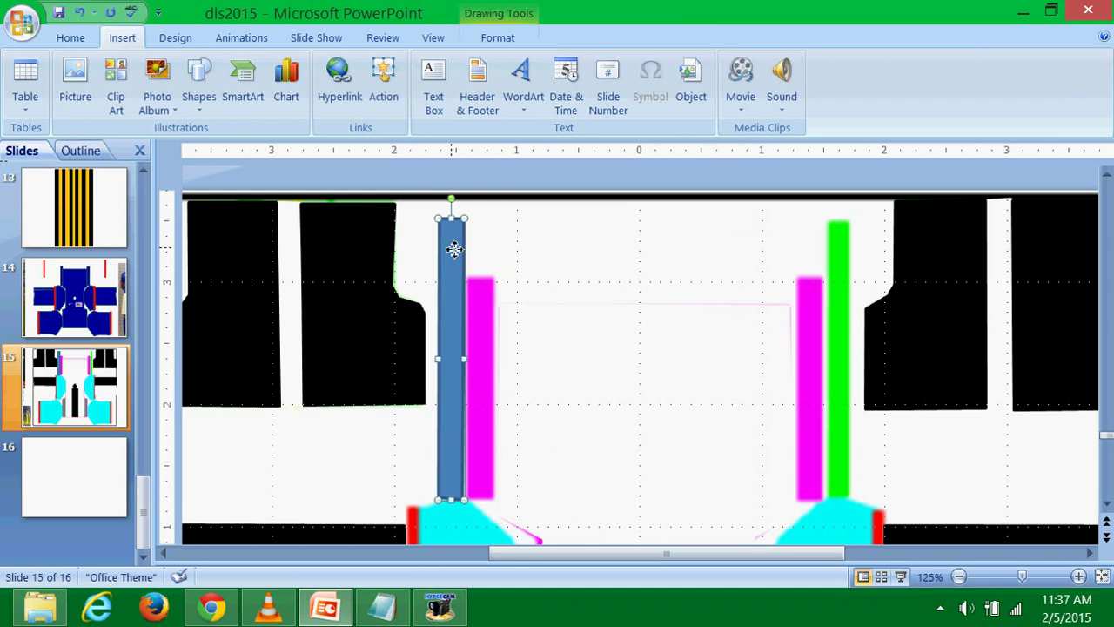
left_click(433, 63)
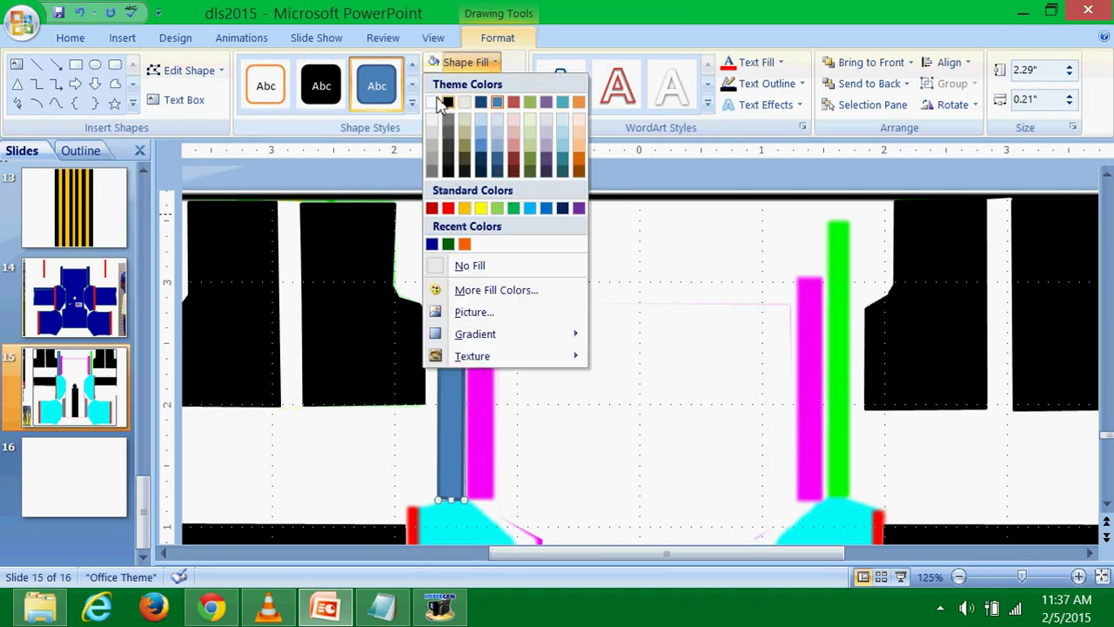
left_click(448, 99)
left_click(436, 84)
left_click(447, 122)
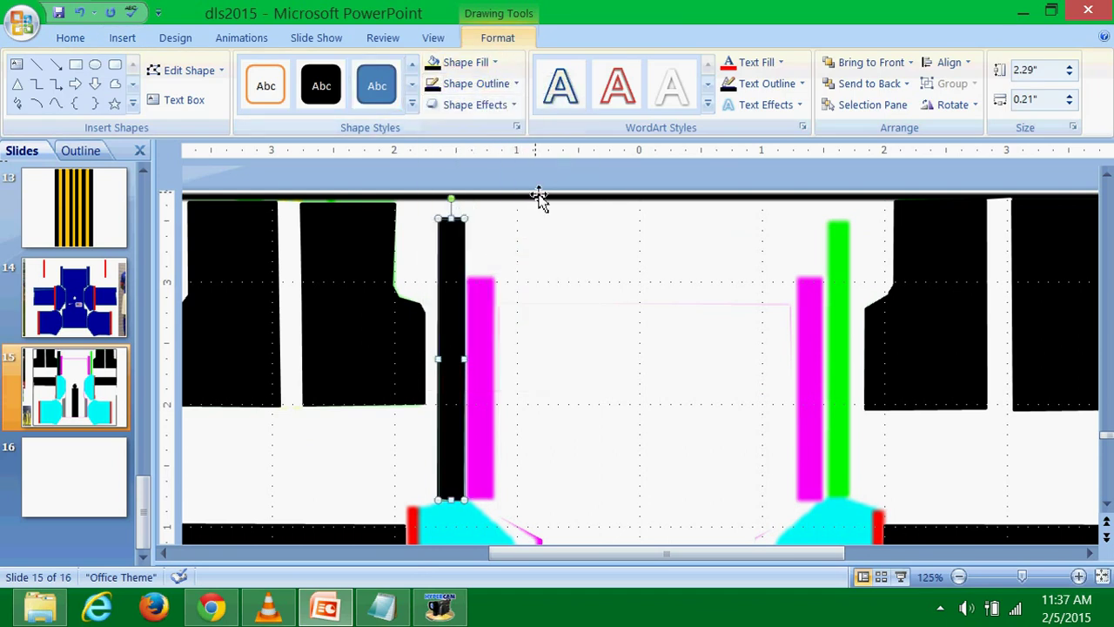
left_click(561, 183)
Trace another freeform over the right green bar and fill it black.
left_click(122, 37)
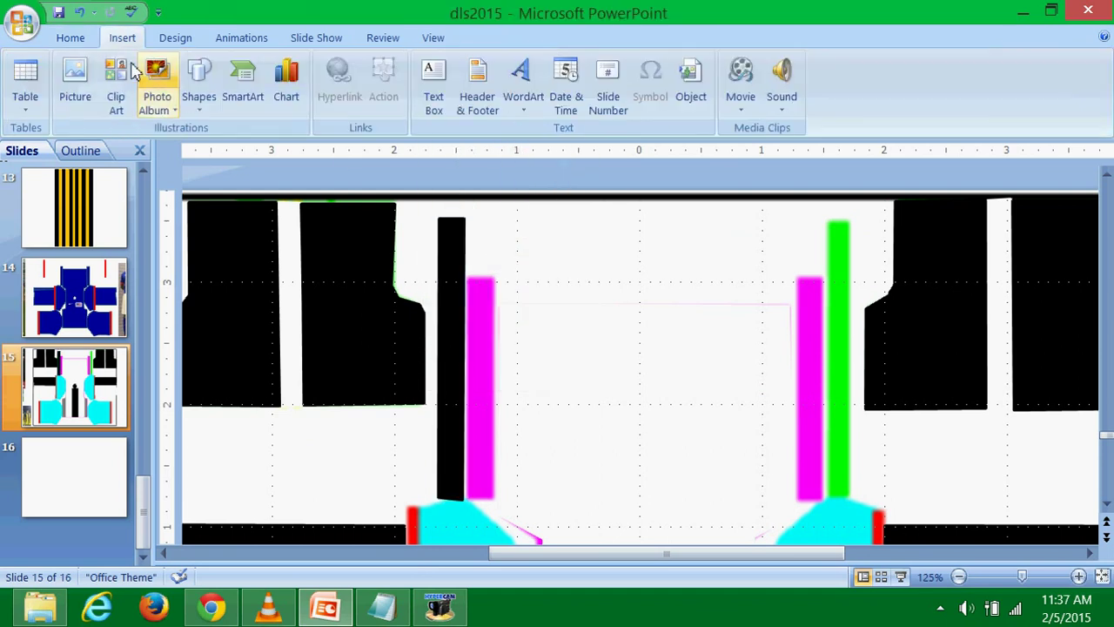
left_click(185, 82)
left_click(386, 207)
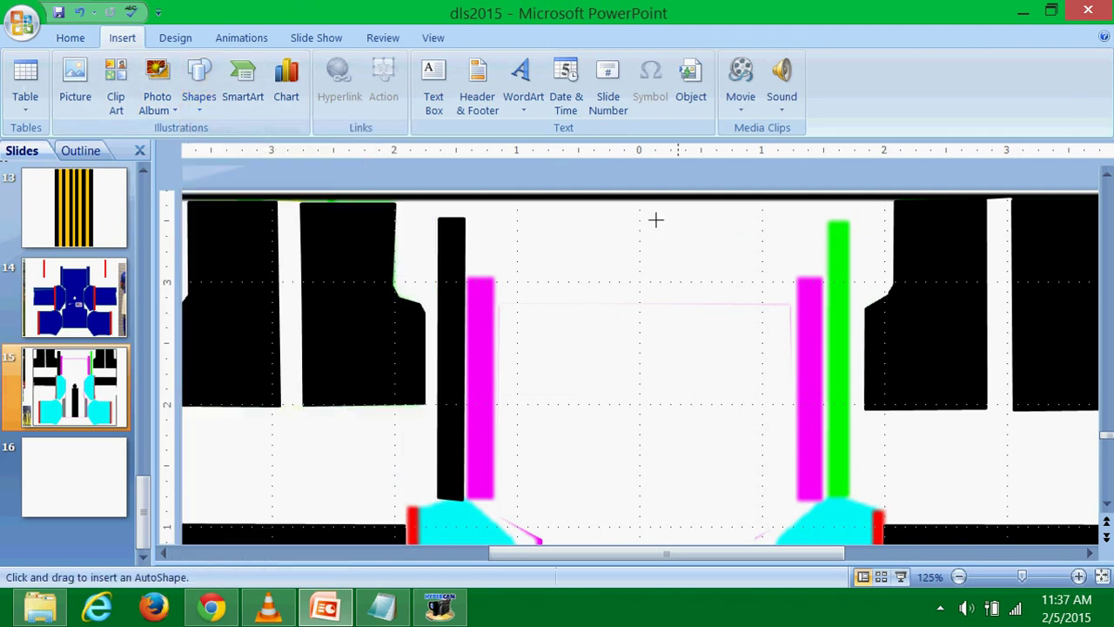
mouse_move(821, 290)
left_mouse_down()
mouse_move(831, 497)
mouse_move(853, 222)
left_mouse_up()
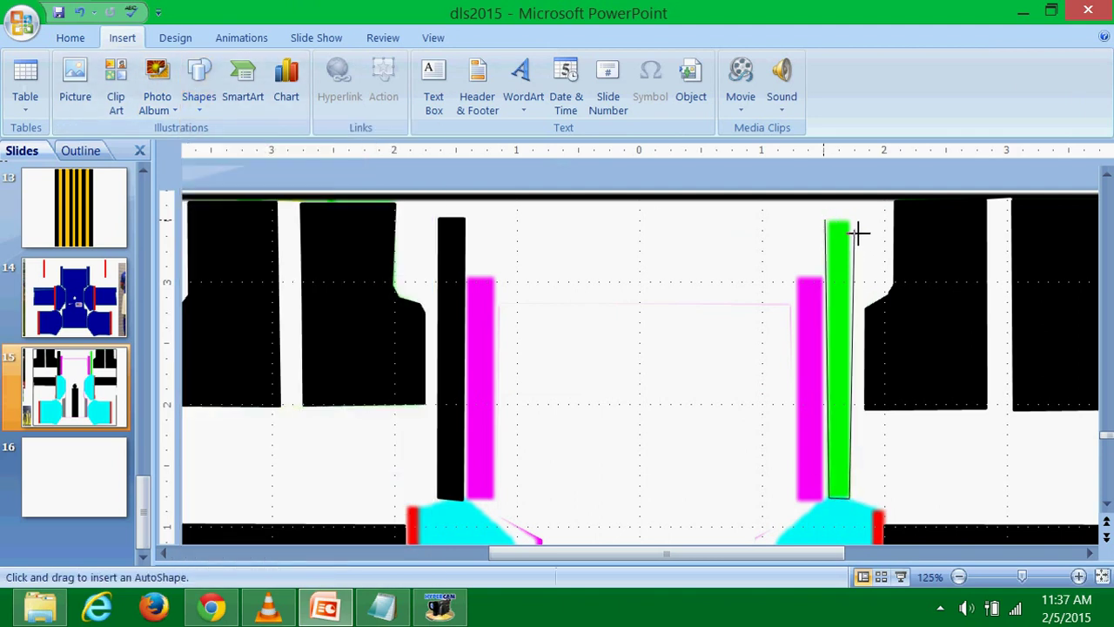
left_click(830, 223)
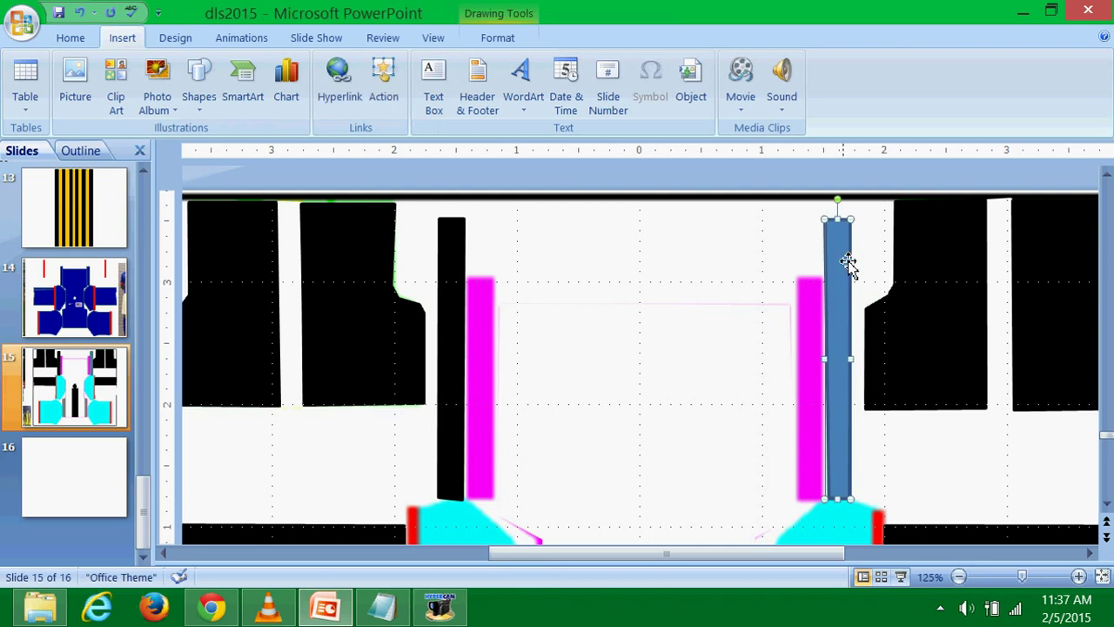
left_click(435, 65)
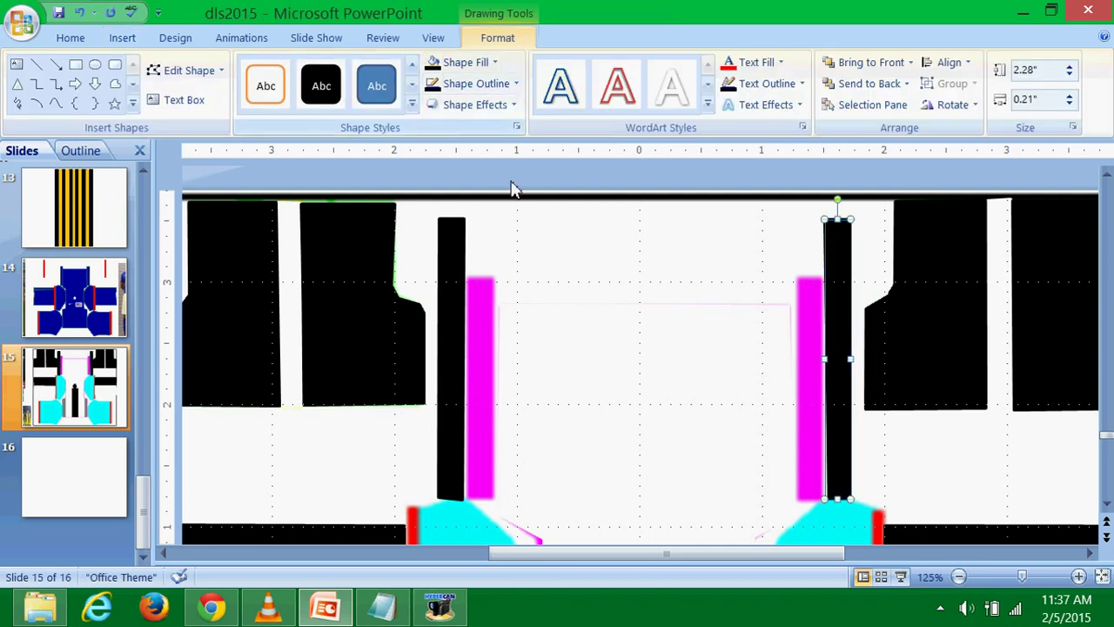
left_click(540, 185)
scroll(574, 250, "down", 1)
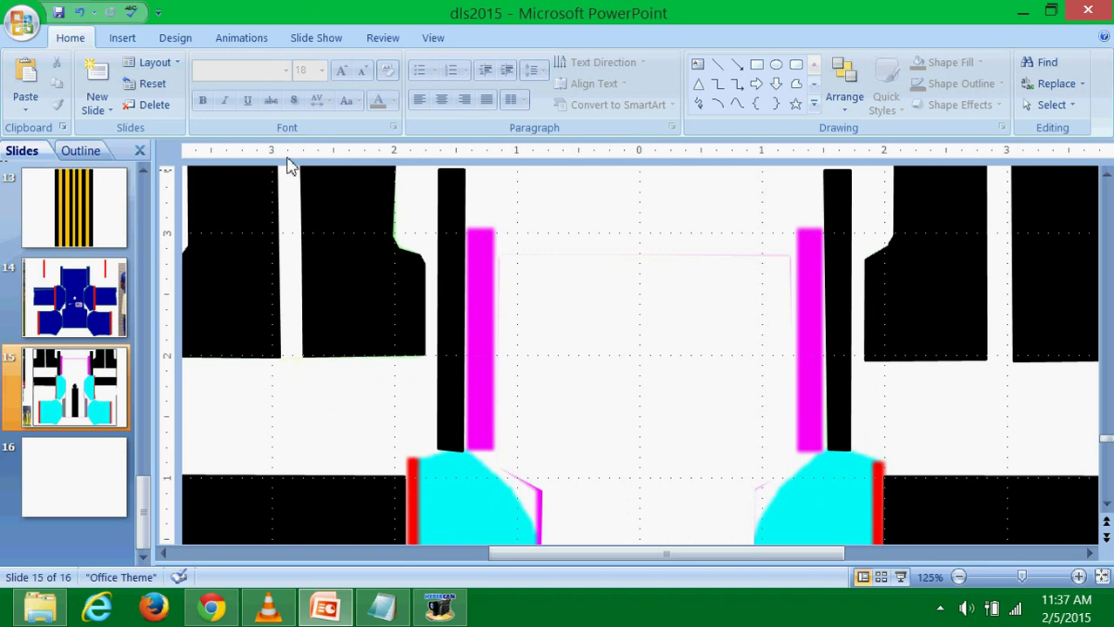
Trace freeforms over the upper and lower sections of the left magenta bar.
left_click(122, 37)
left_click(198, 83)
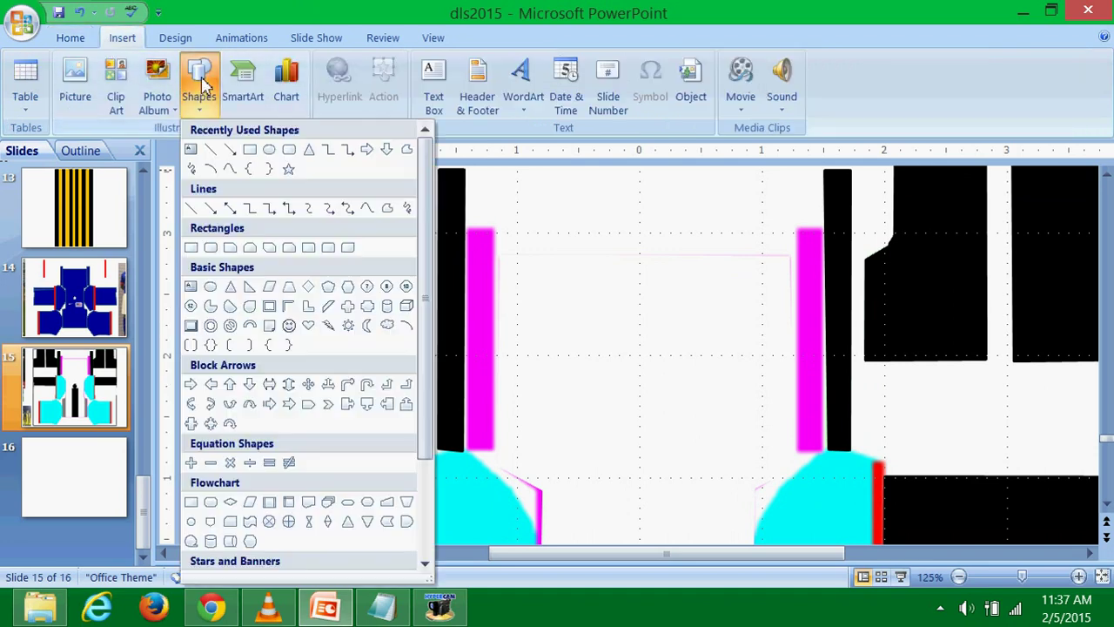
left_click(384, 209)
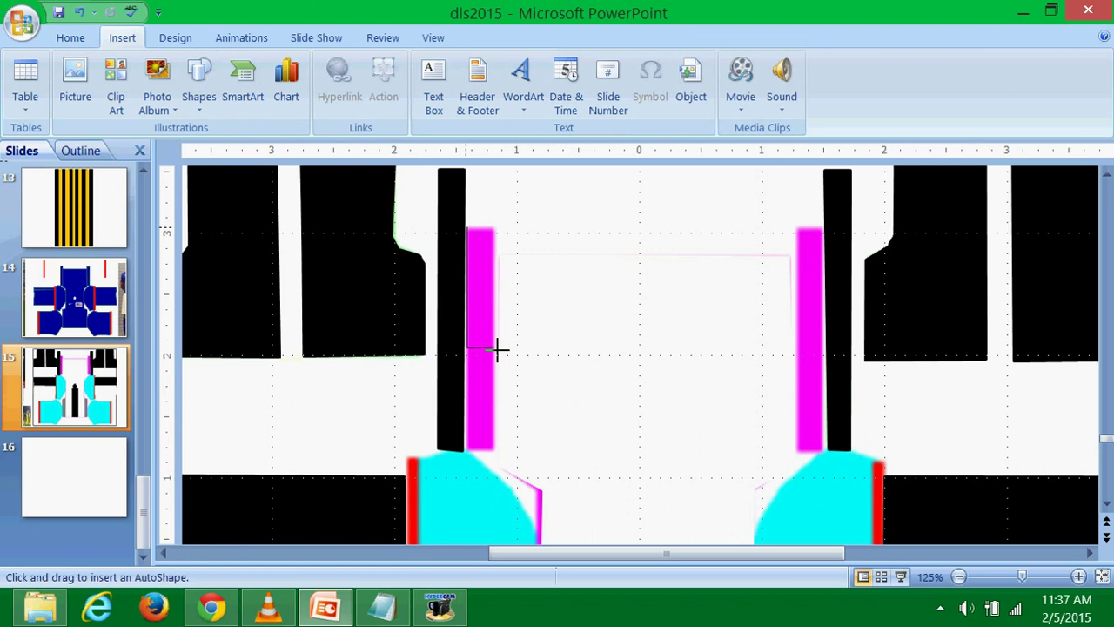
left_click(497, 347)
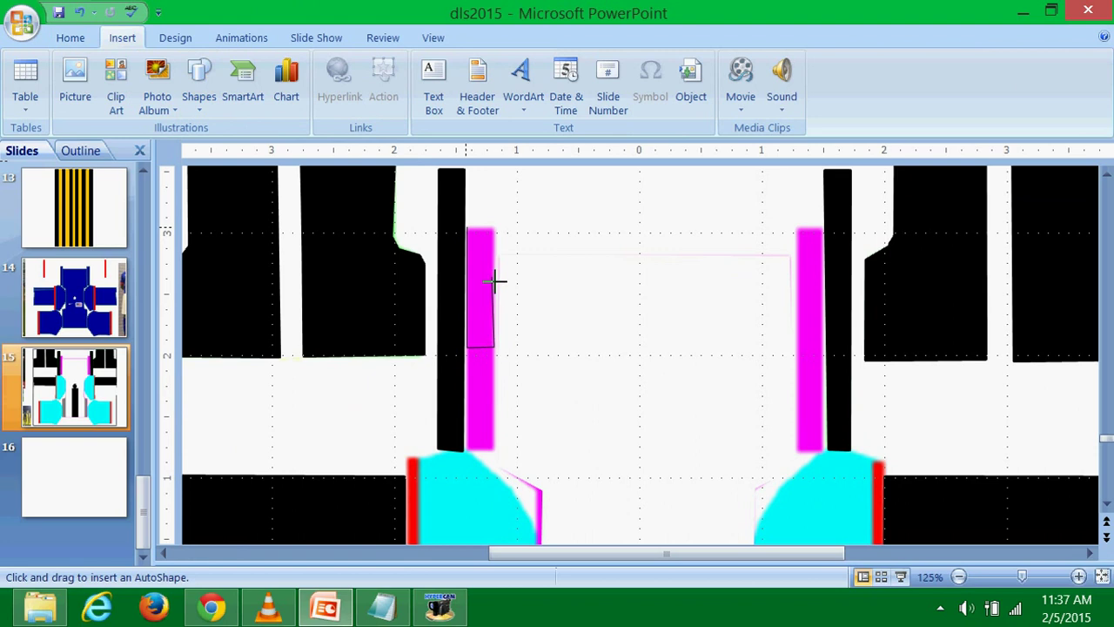
left_click(468, 231)
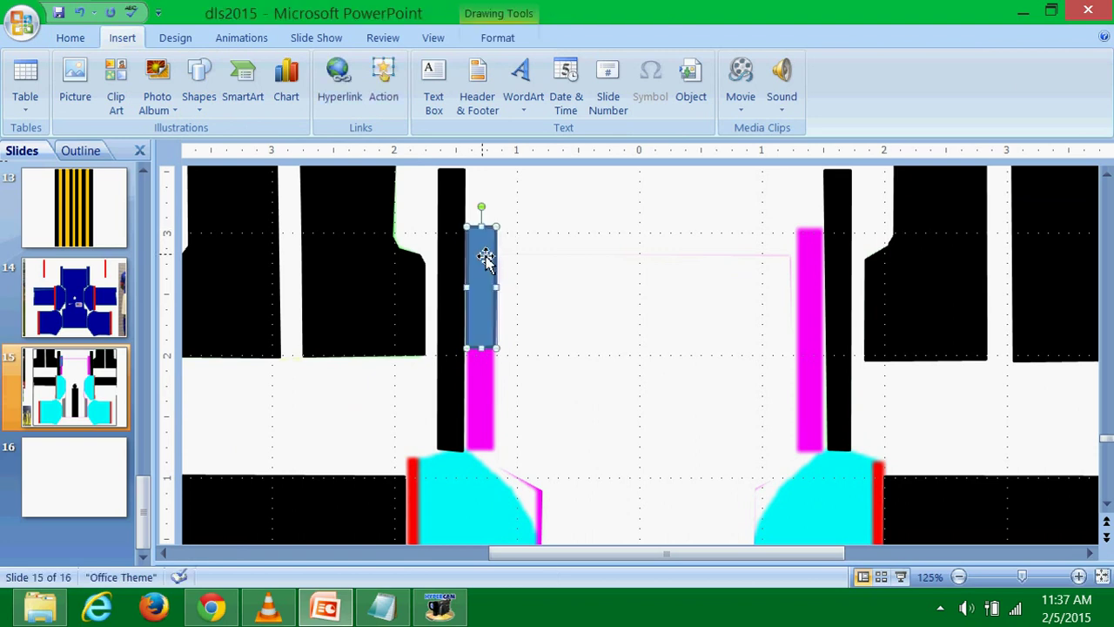
left_click(509, 223)
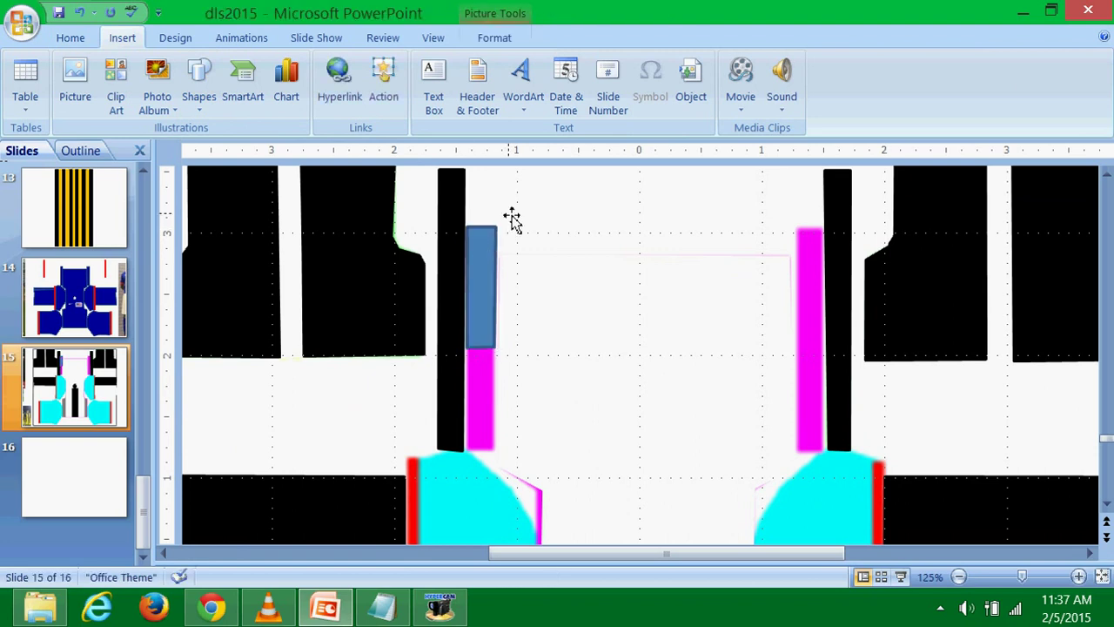
left_click(199, 83)
left_click(366, 211)
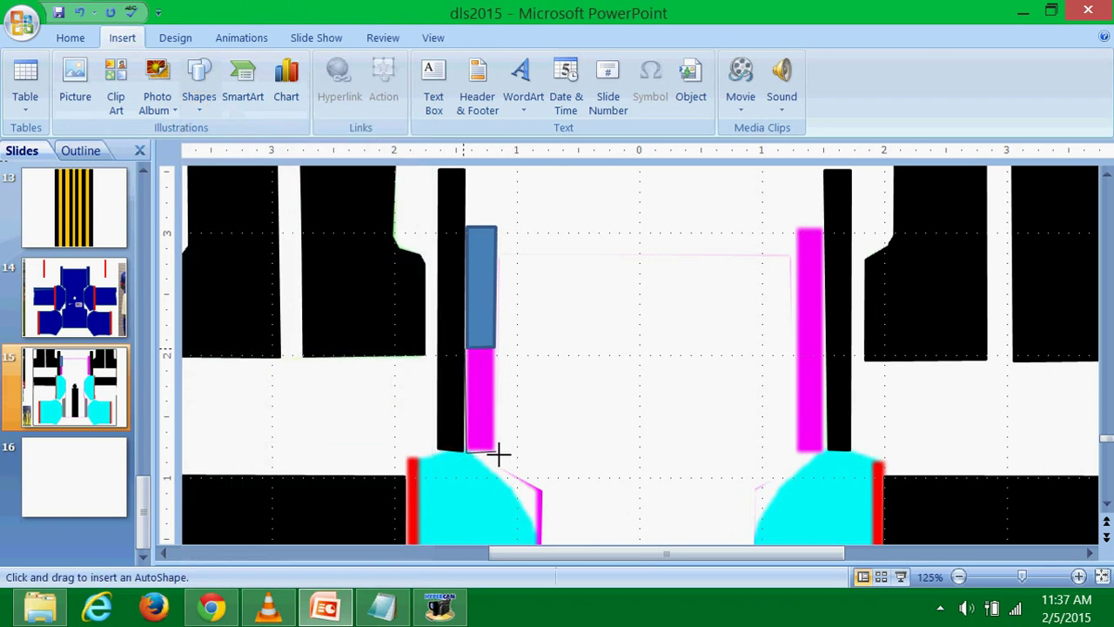
left_click(498, 452)
left_click(468, 353)
Undo an accidental move, then delete the lower blue rectangle.
left_click_drag(477, 305, 488, 311)
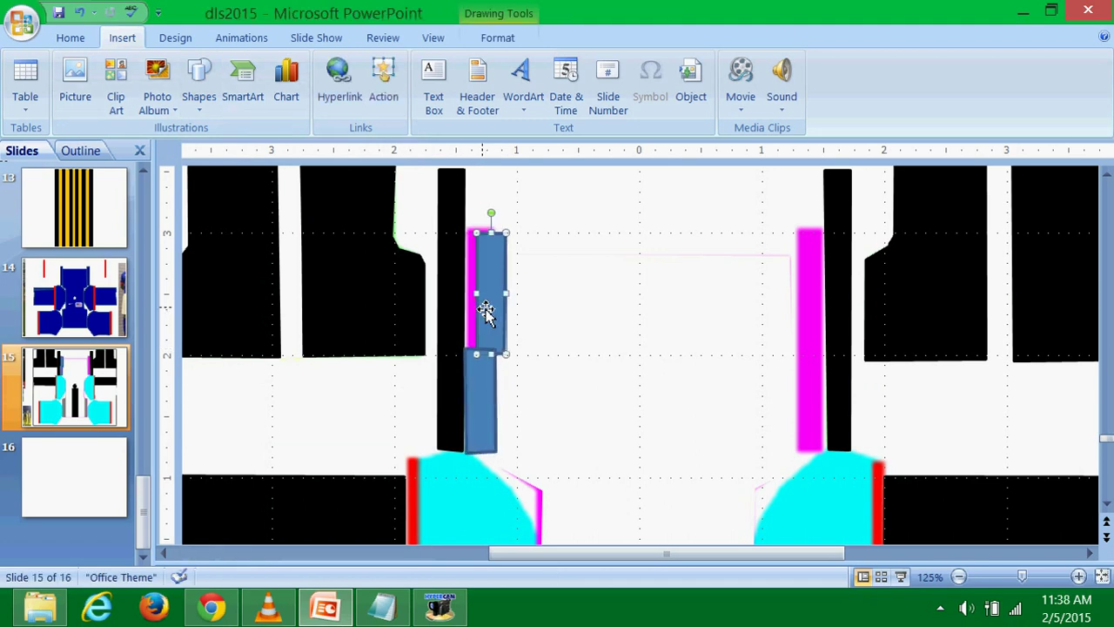
left_click(79, 11)
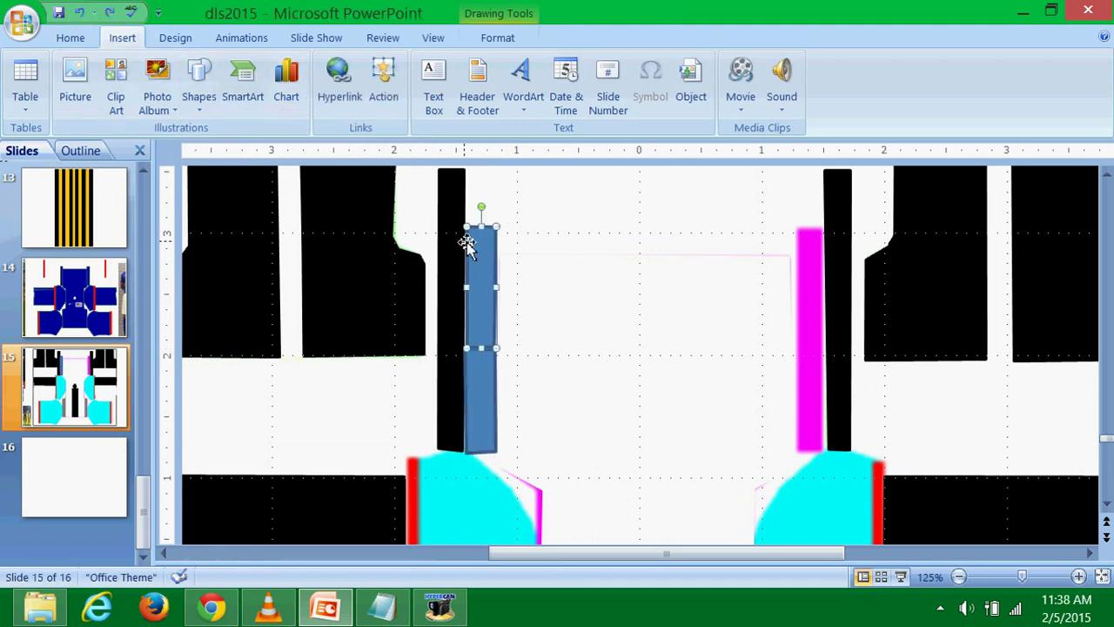
double_click(484, 273)
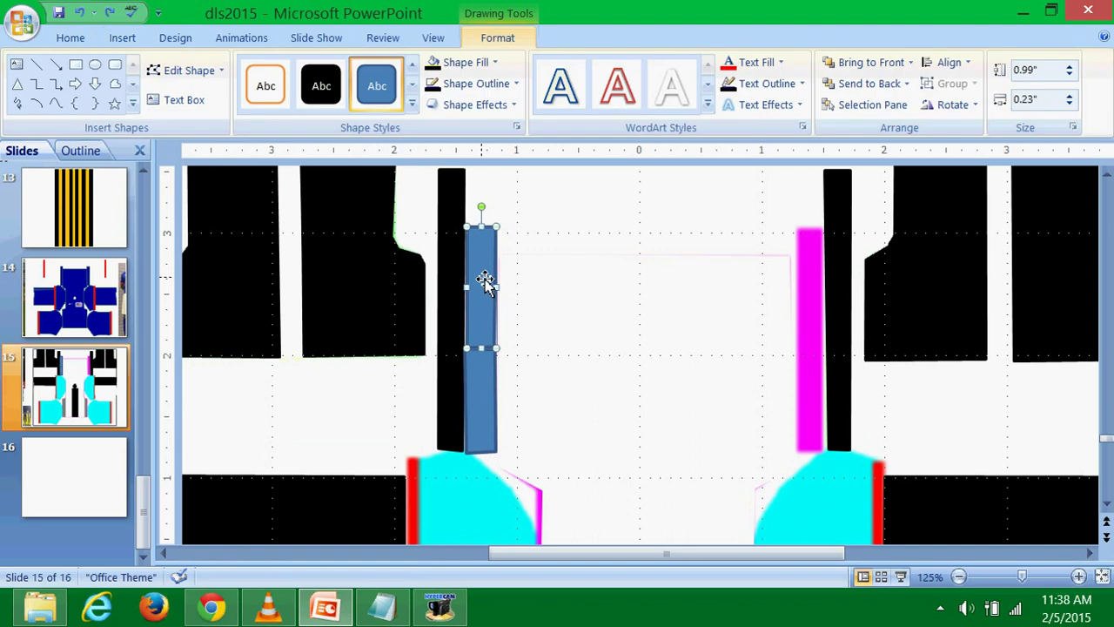
left_click(480, 405)
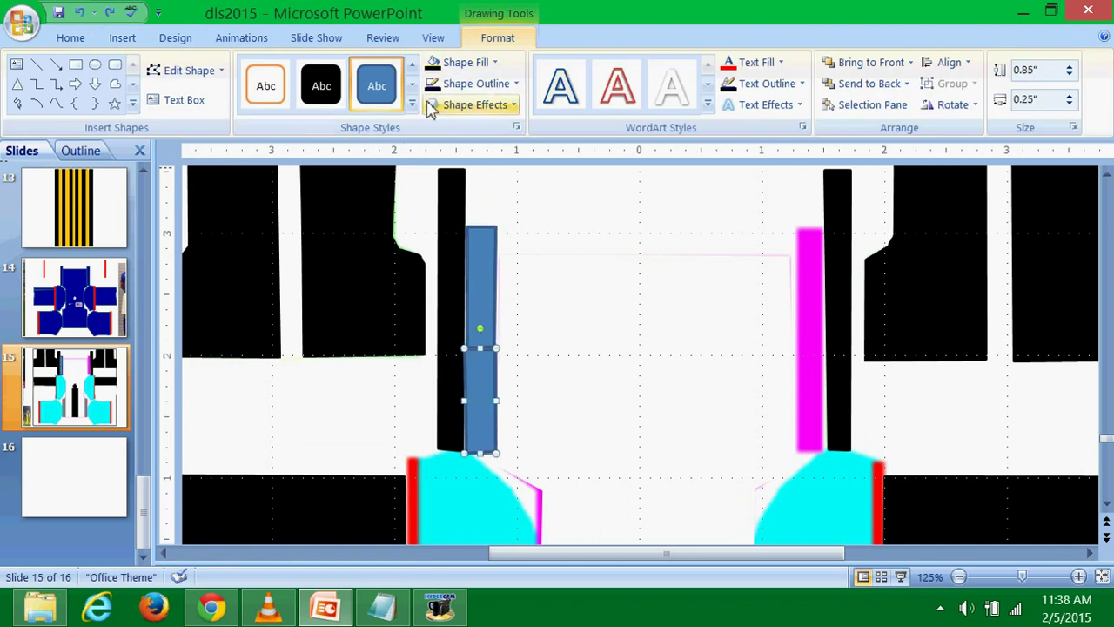
key("Delete")
Give the upper rectangle a white fill and white outline.
left_click(483, 233)
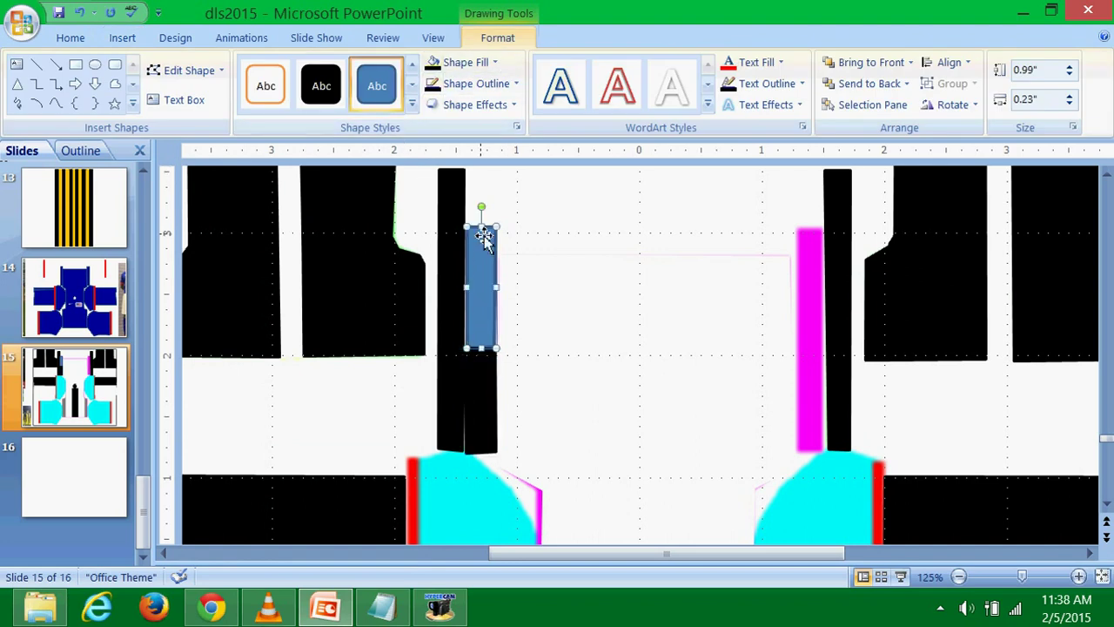
left_click(454, 66)
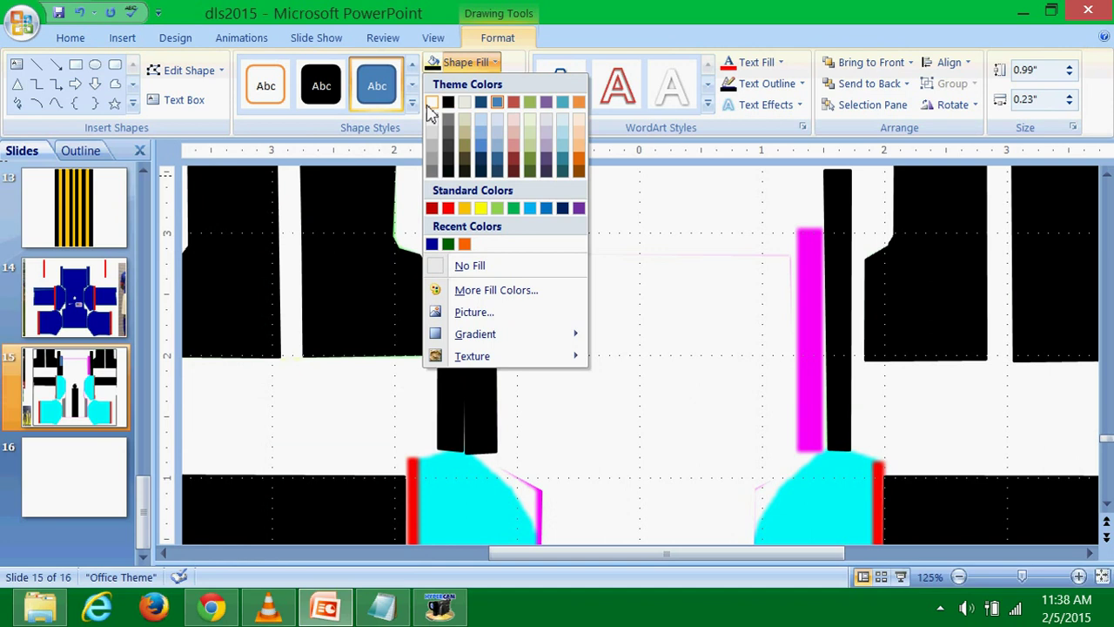
left_click(432, 102)
left_click(448, 84)
left_click(432, 124)
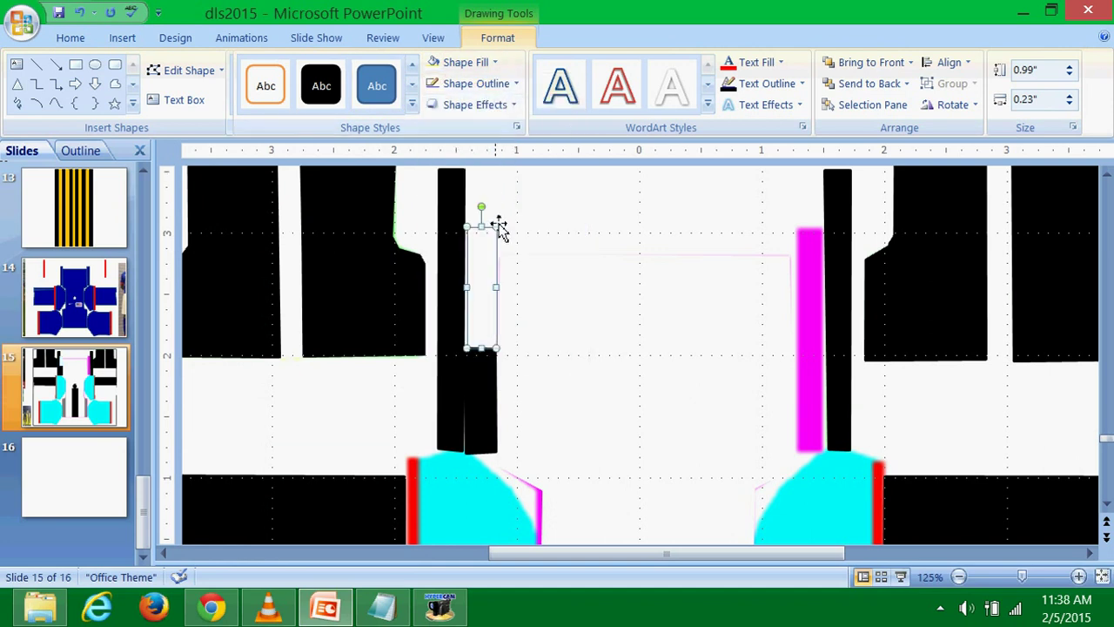
Group the white upper piece with the black lower piece.
left_click(524, 360)
left_click(480, 373)
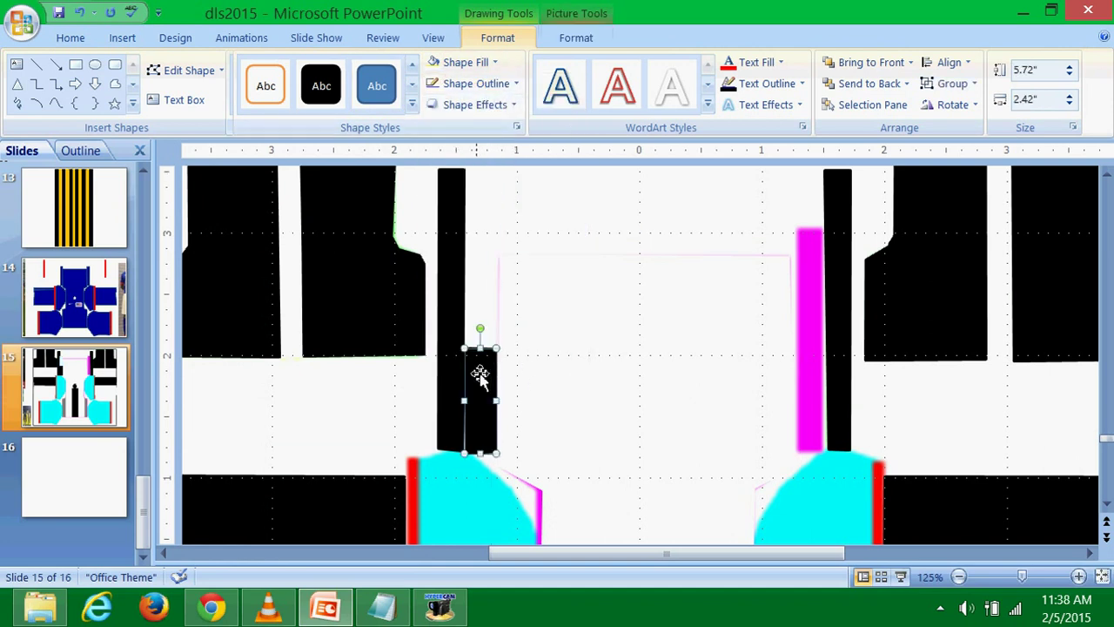
left_click(477, 338, "shift")
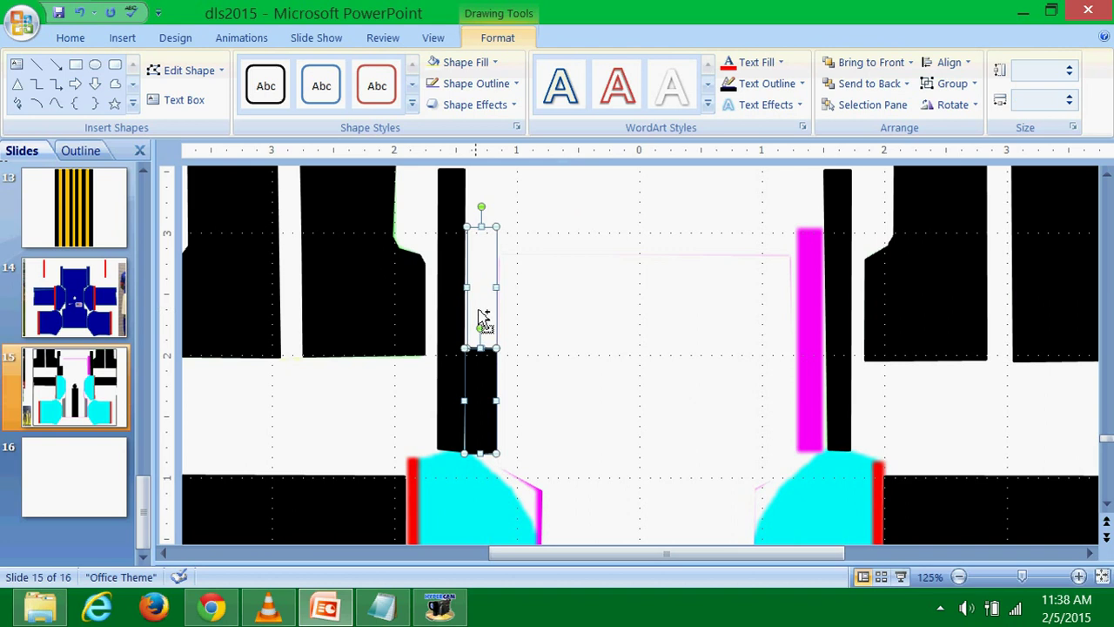
right_click(481, 307)
mouse_move(527, 387)
left_click(629, 389)
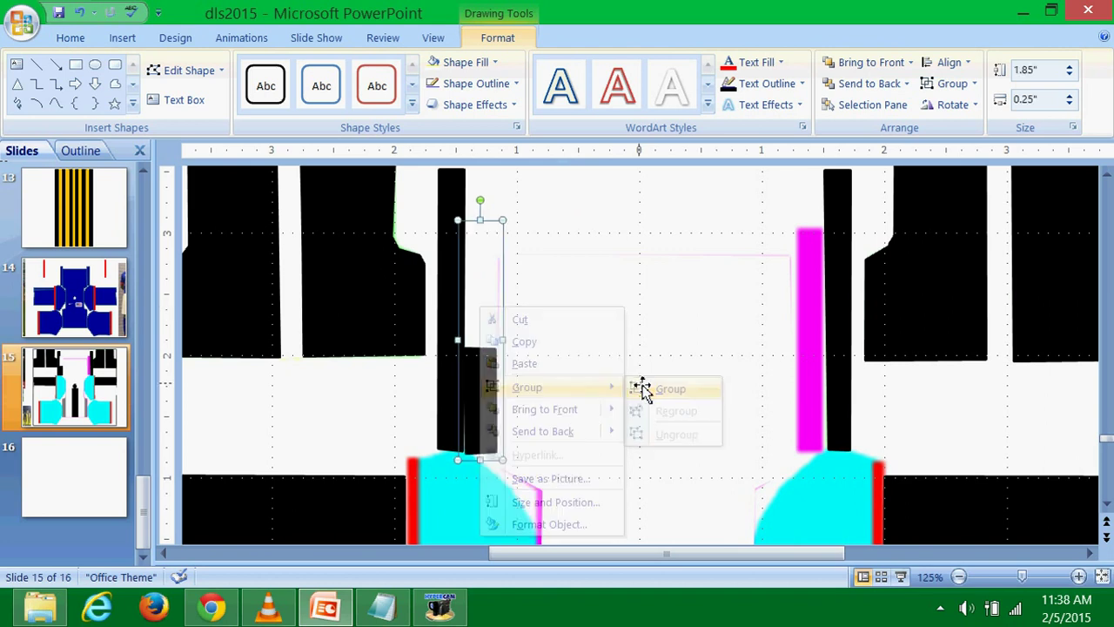
Try nudging the new group sideways, then undo the nudges.
left_click(559, 348)
left_click(481, 315)
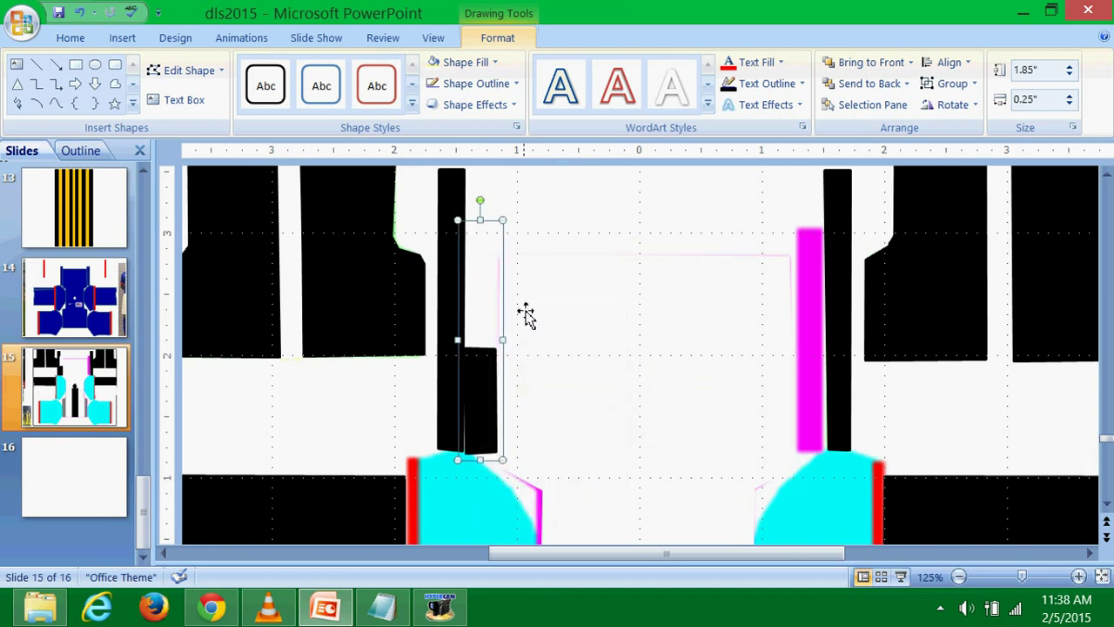
key("ctrl+Right")
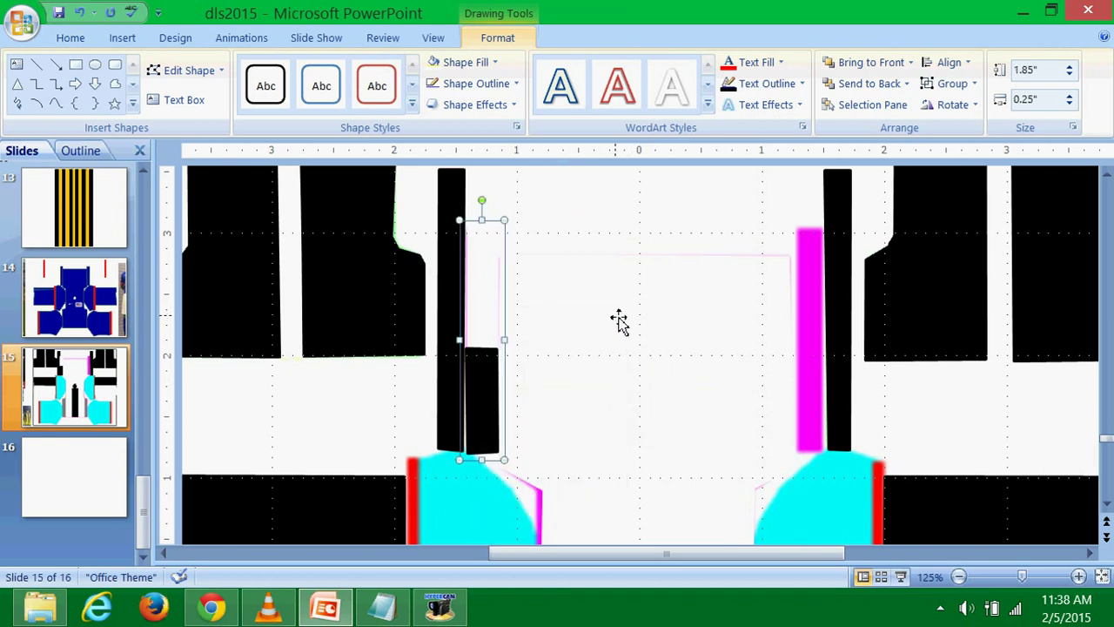
key("Left")
key("Right")
left_click(77, 13)
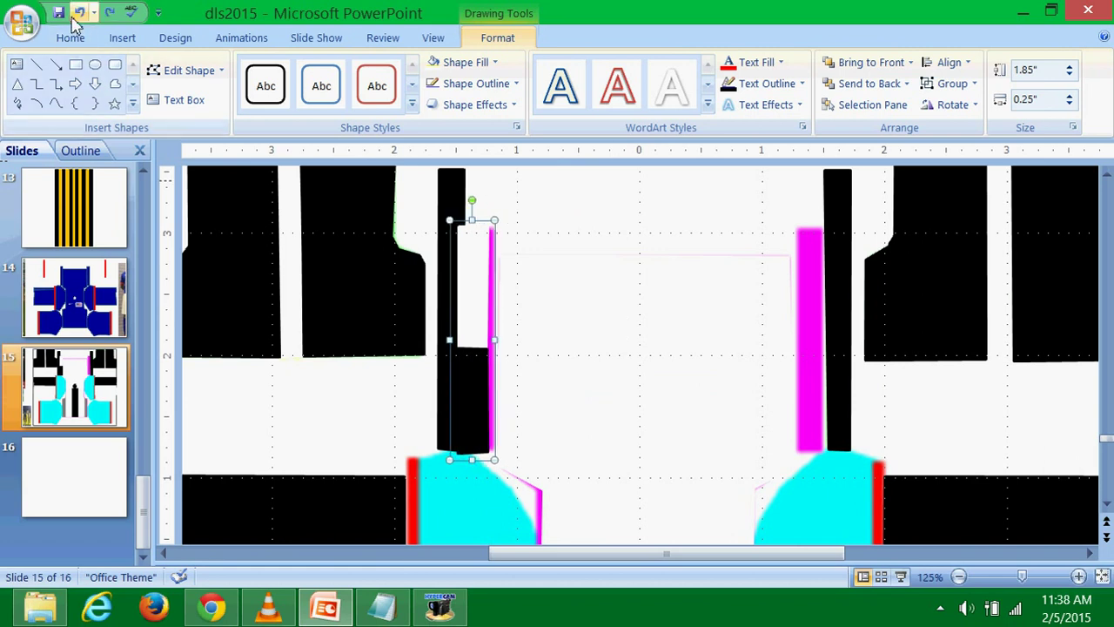
left_click(77, 13)
left_click(78, 13)
Select the kit reference picture, then deselect it.
left_click(668, 268)
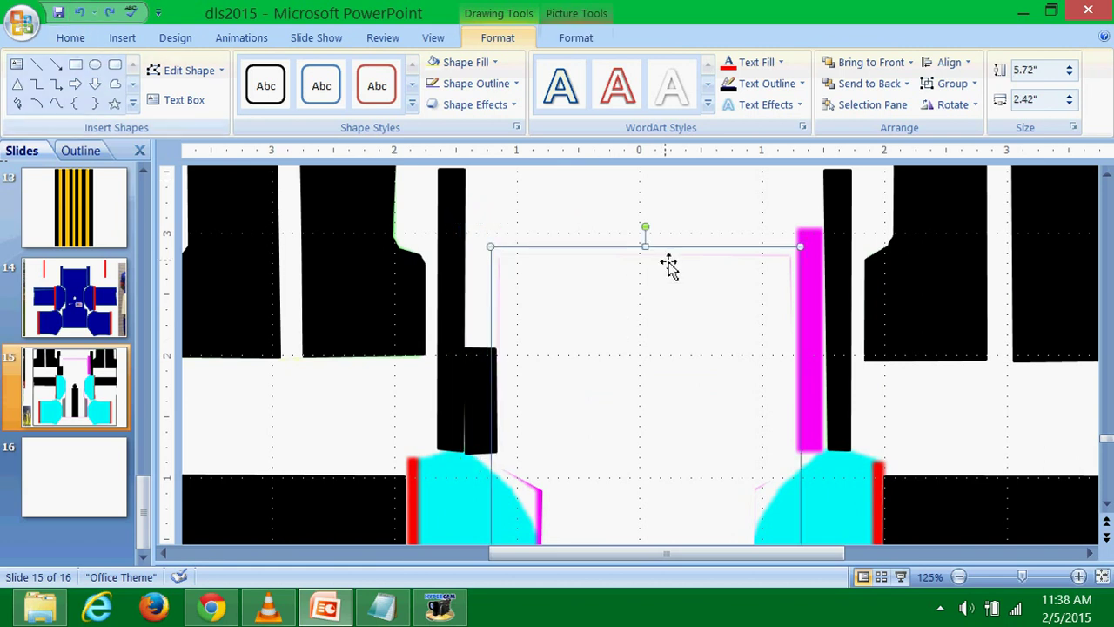
scroll(674, 272, "up", 1)
scroll(674, 272, "up", 1)
left_click(788, 175)
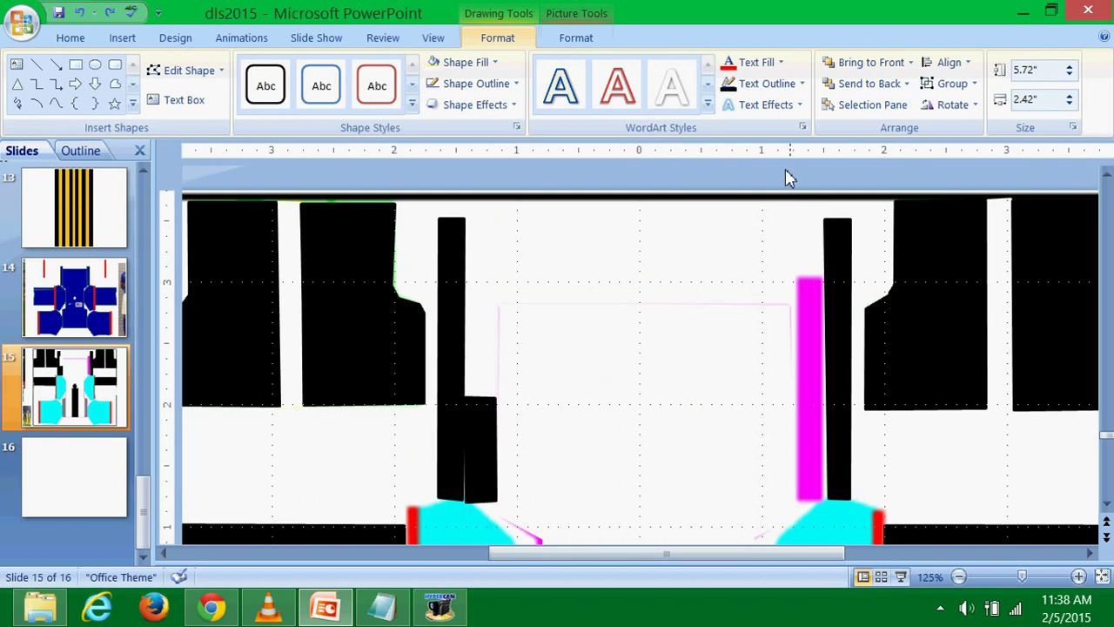
left_click(123, 39)
Trace two freeforms over the right magenta bar: an upper piece and a lower piece.
left_click(207, 87)
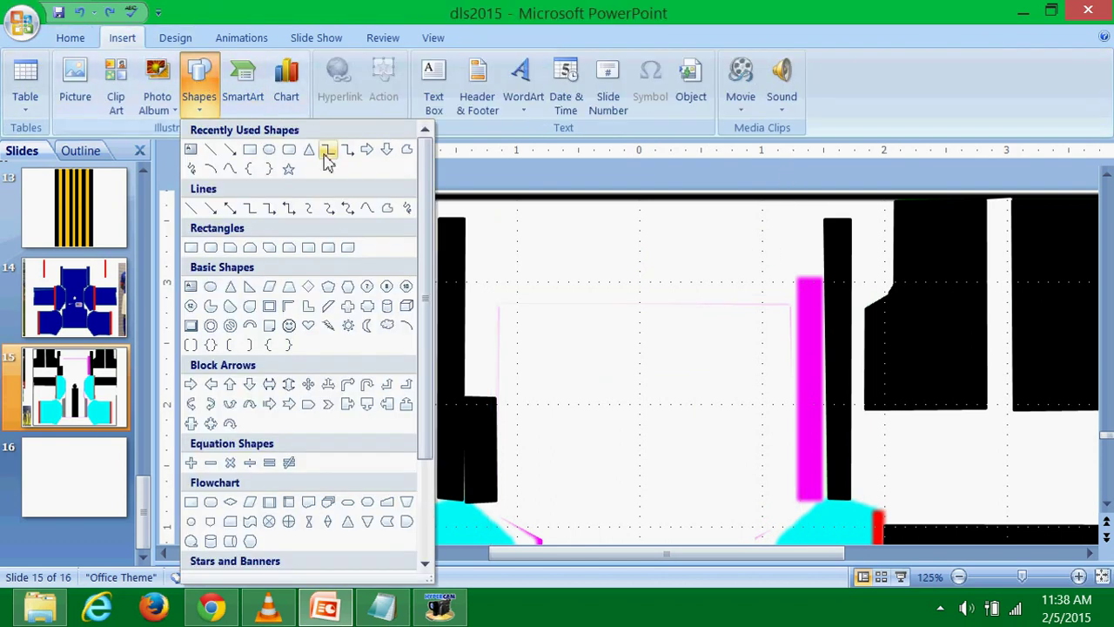
left_click(381, 206)
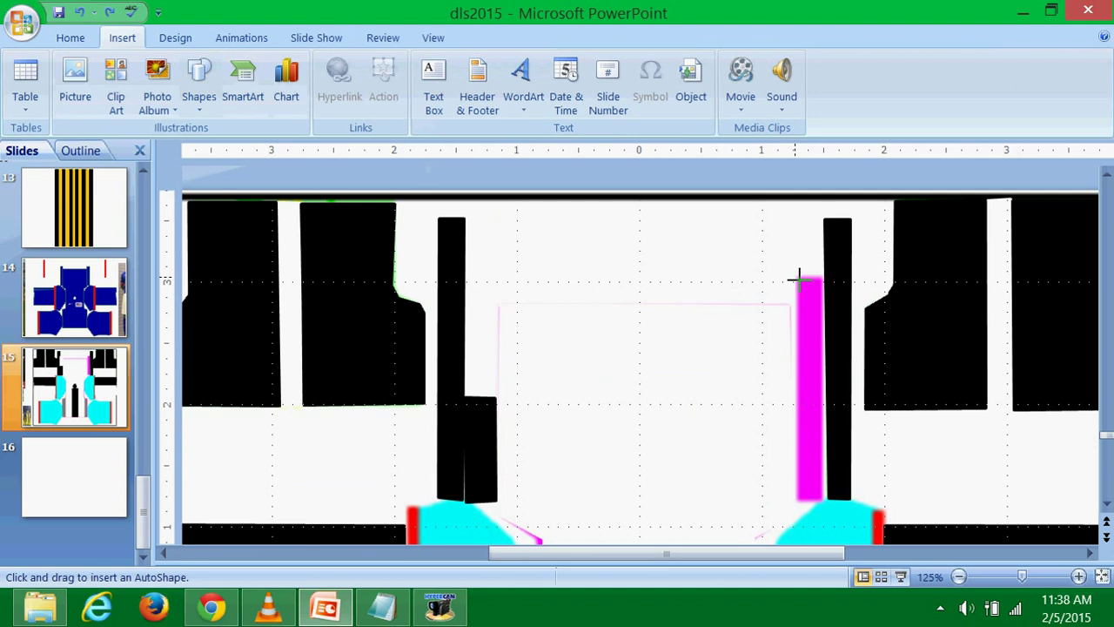
mouse_move(801, 310)
left_mouse_down()
mouse_move(761, 341)
mouse_move(799, 396)
left_mouse_up()
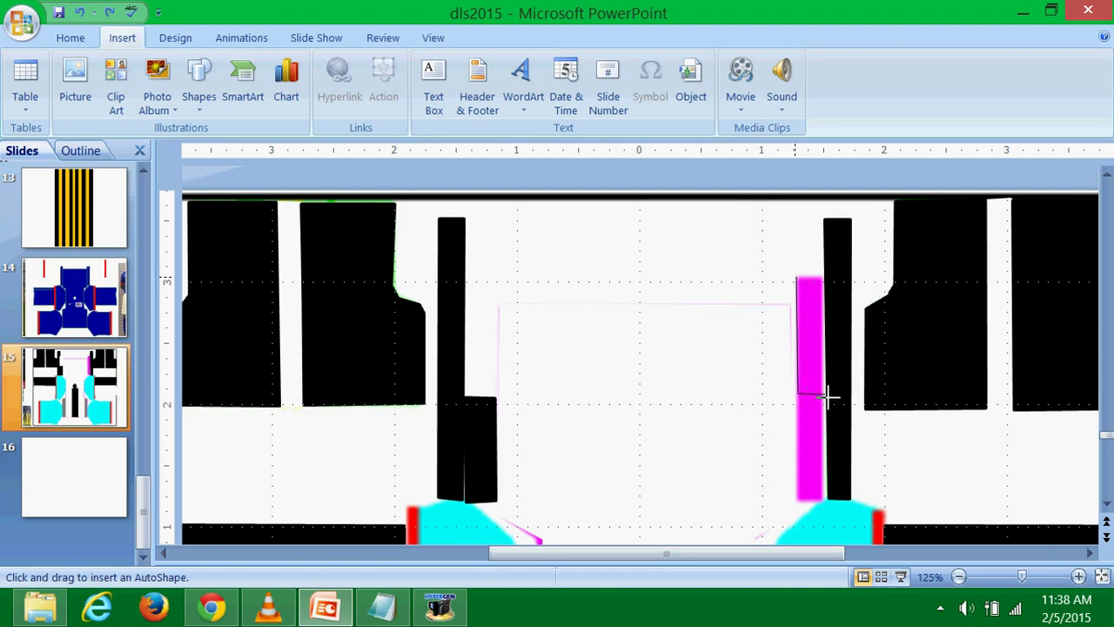
left_click(798, 277)
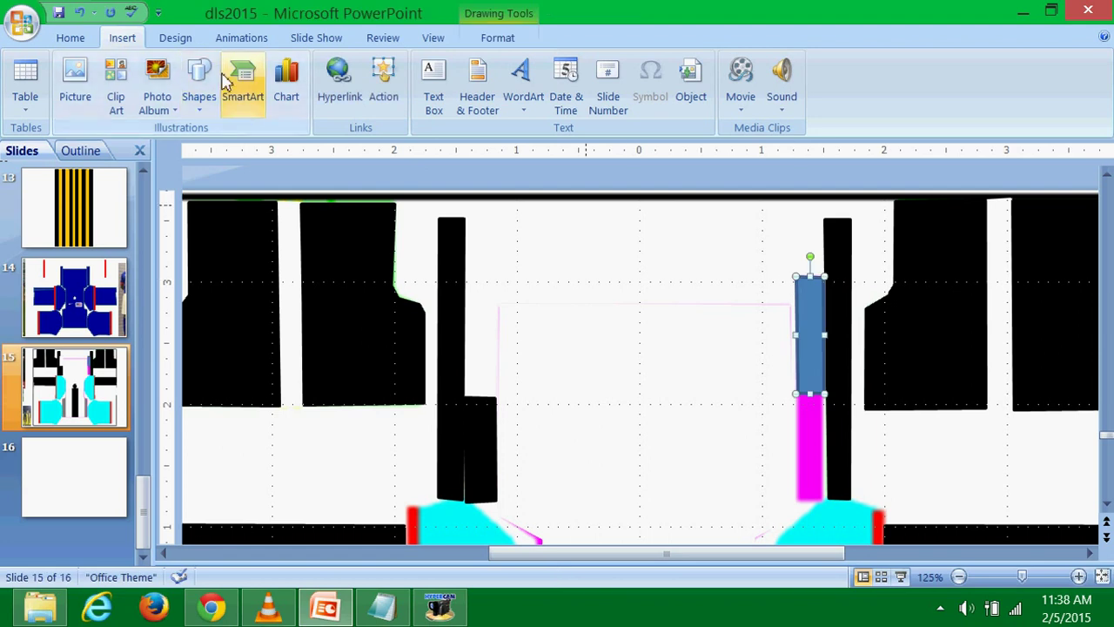
left_click(397, 182)
left_click(199, 87)
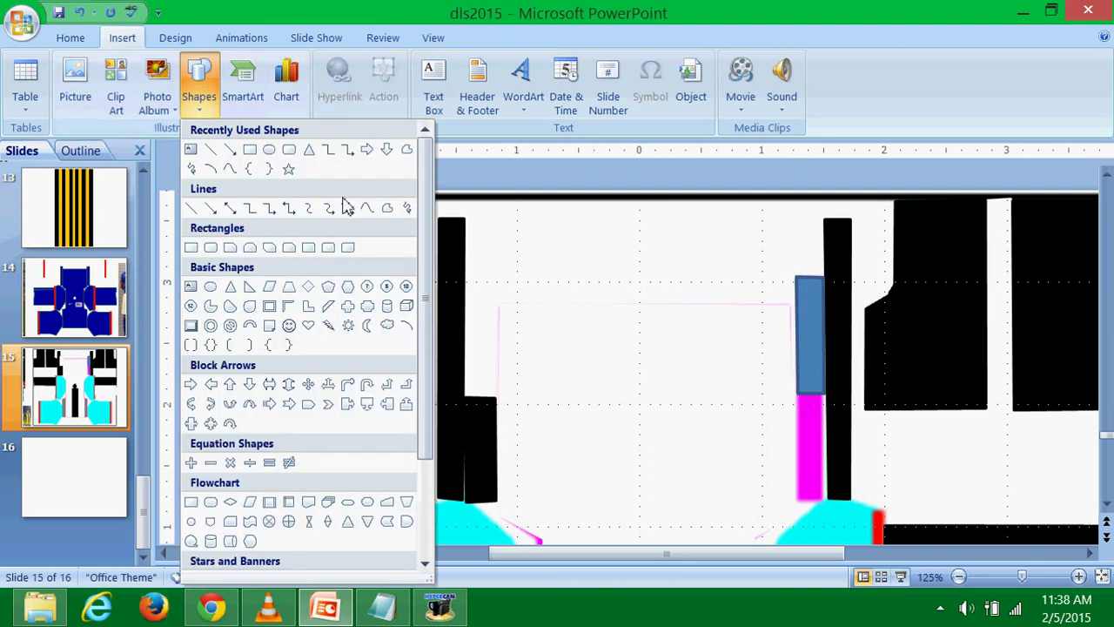
left_click(385, 210)
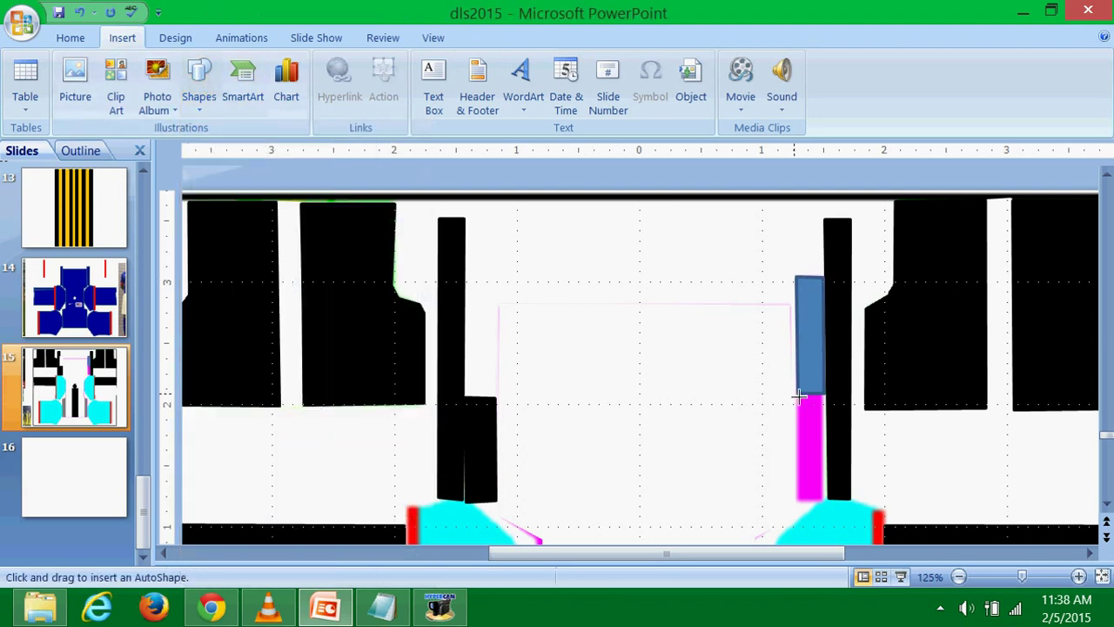
left_click_drag(798, 396, 799, 508)
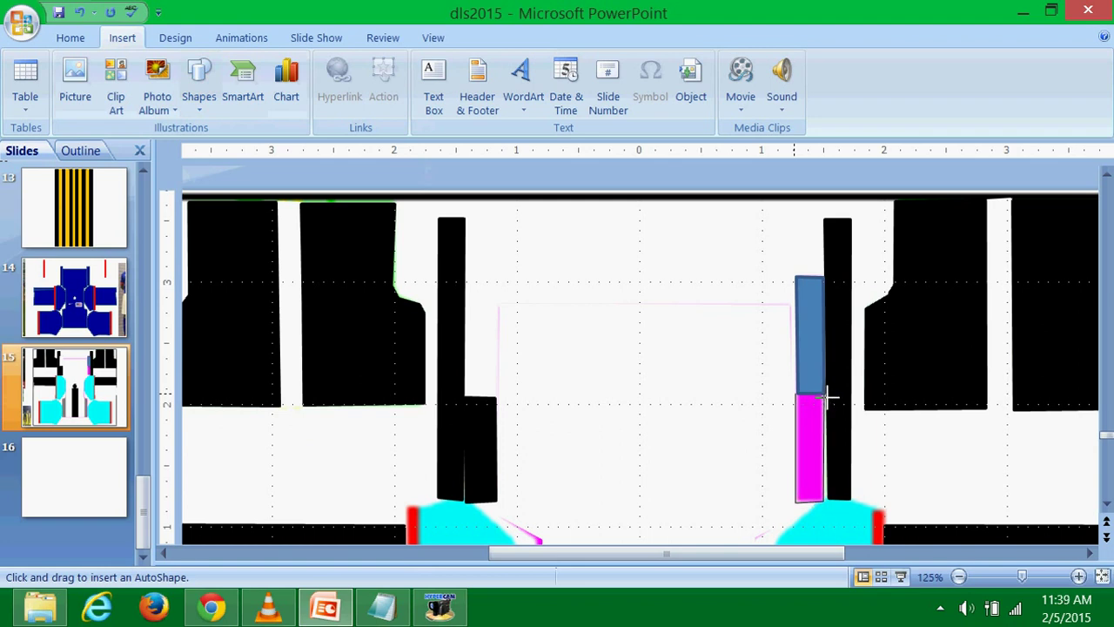
left_click(794, 396)
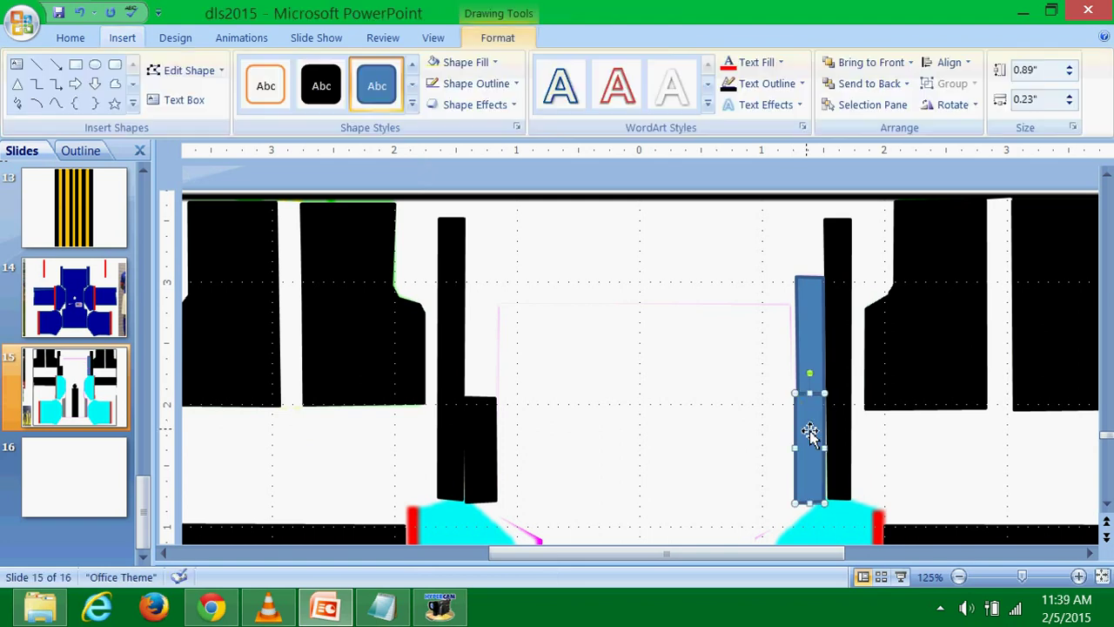
Make the lower piece black and the upper piece white, fill and outline.
left_click(466, 63)
left_click(448, 102)
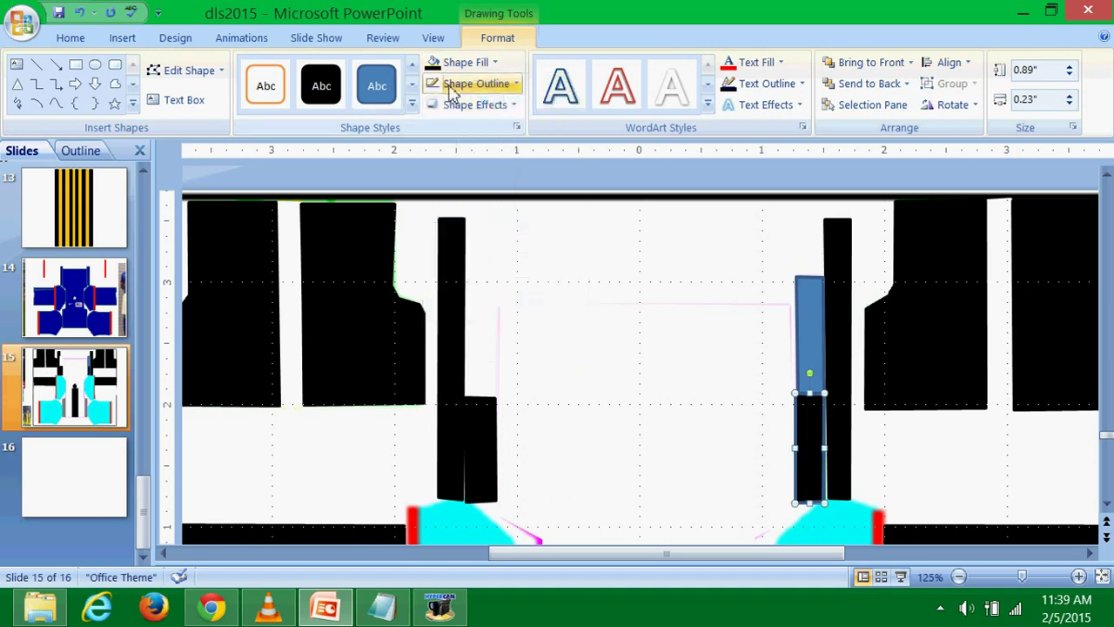
left_click(476, 83)
left_click(448, 123)
left_click(804, 323)
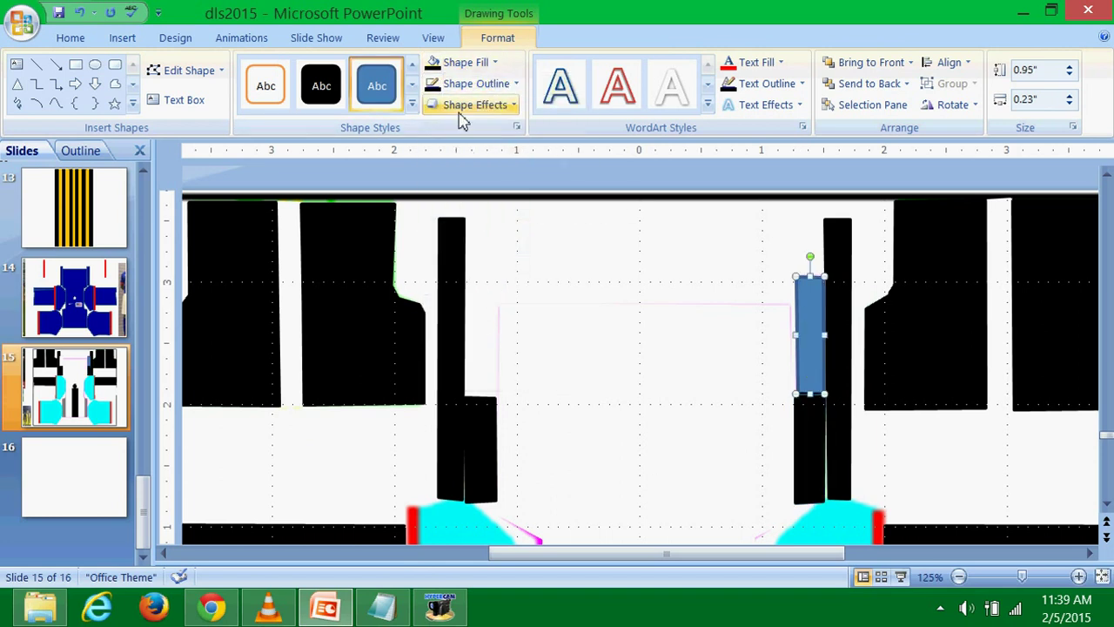
left_click(466, 63)
left_click(431, 103)
left_click(477, 84)
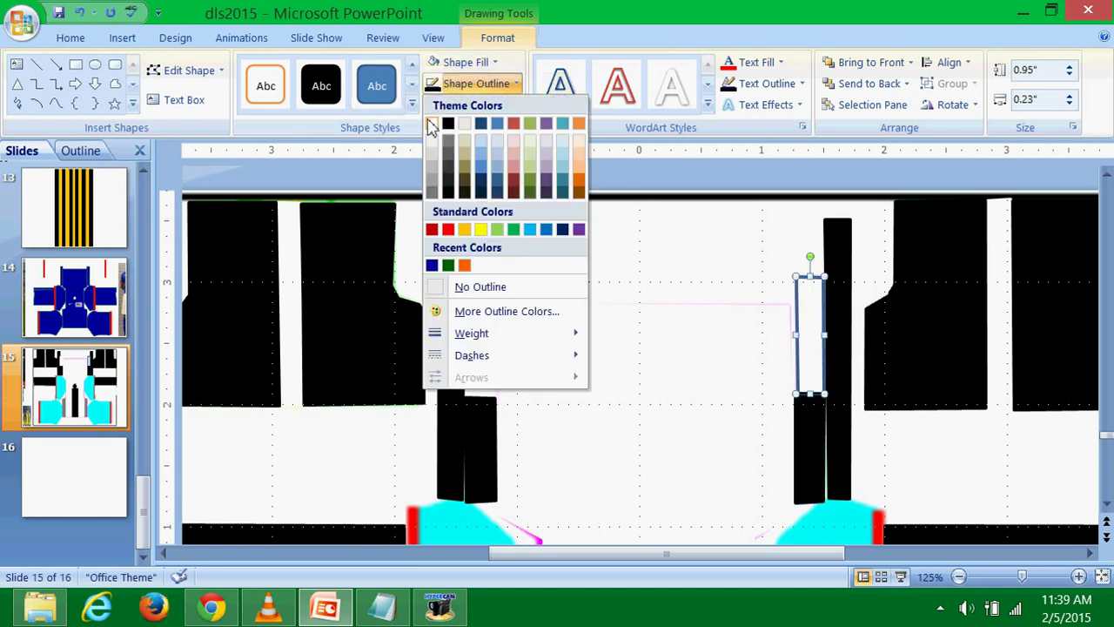
left_click(430, 123)
Group the white upper and black lower pieces.
left_click(758, 194)
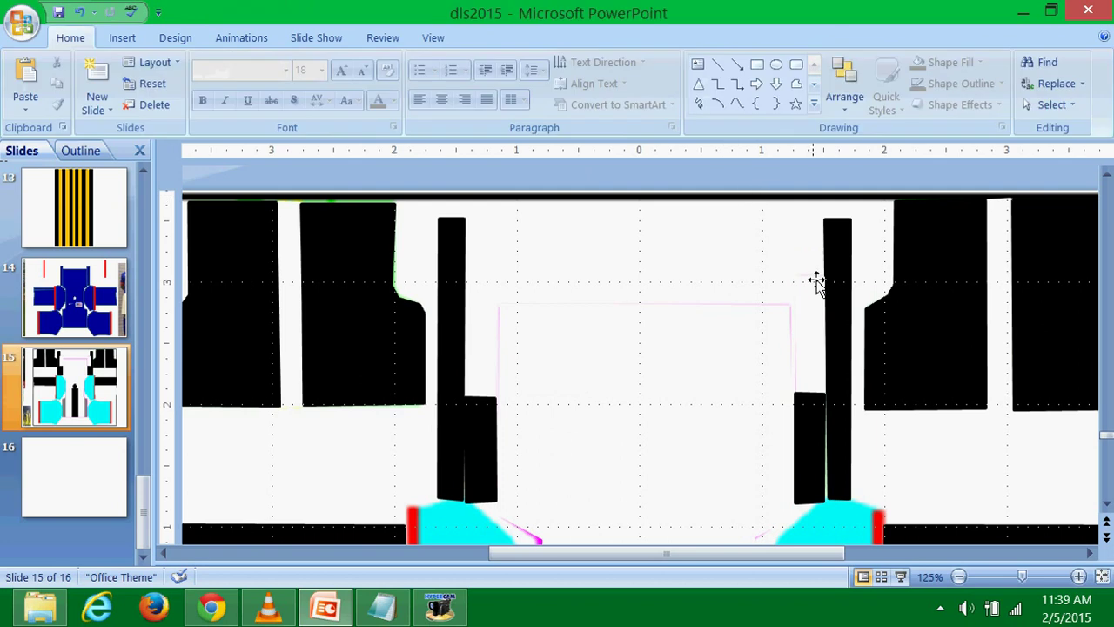
left_click(816, 282)
left_click(823, 409, "shift")
right_click(814, 350)
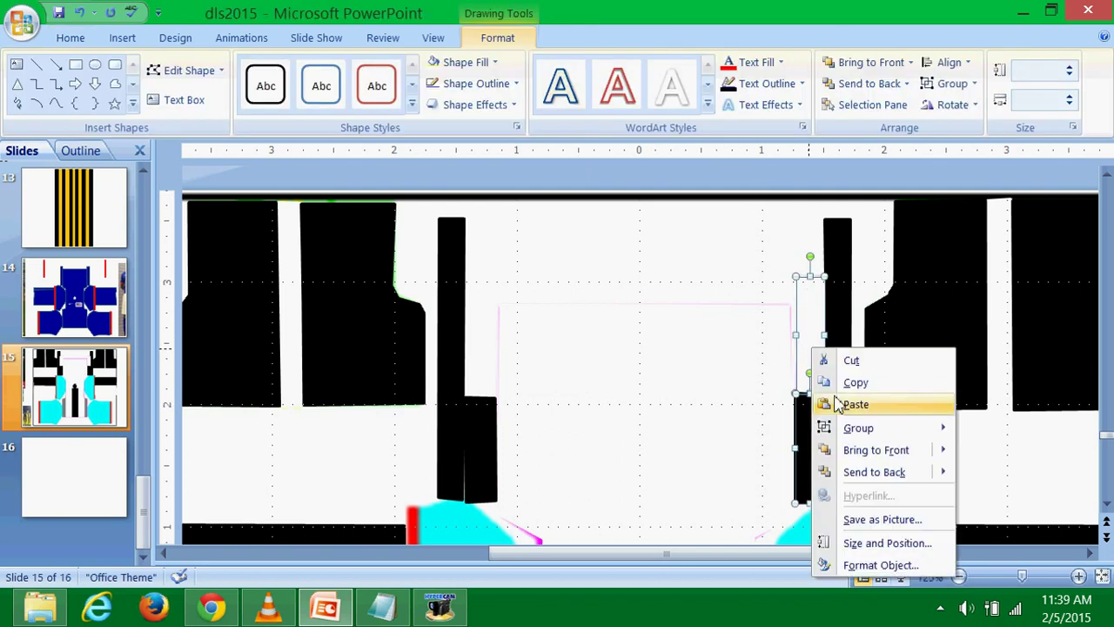
mouse_move(843, 431)
left_click(1001, 429)
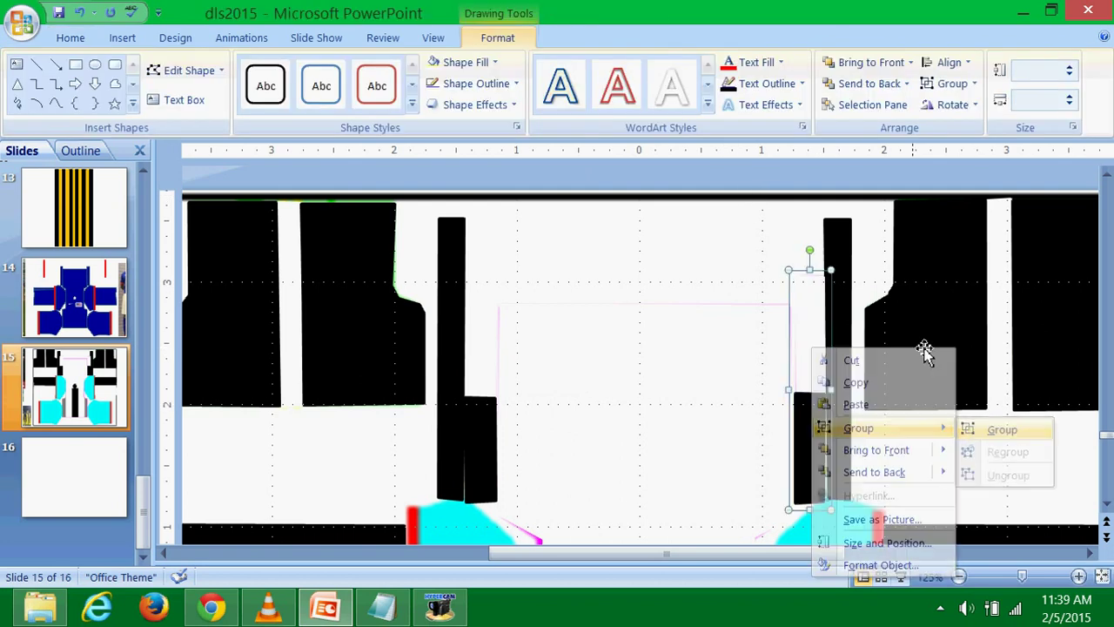
left_click(843, 189)
scroll(688, 370, "down", 1)
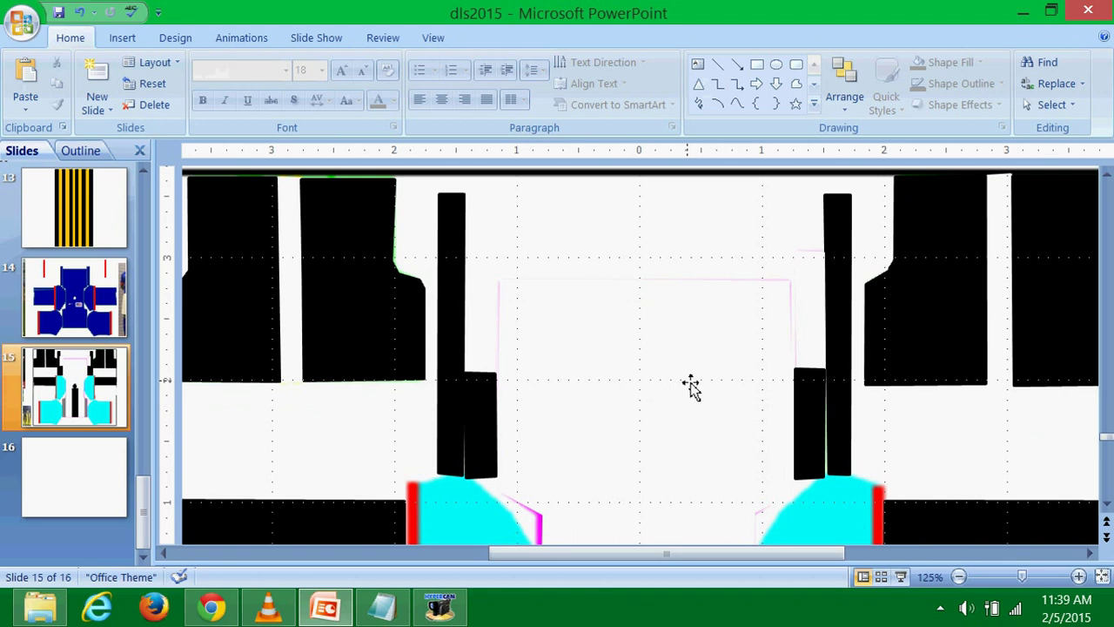
scroll(690, 387, "up", 1)
scroll(691, 386, "down", 3, "ctrl")
scroll(690, 387, "down", 2, "ctrl")
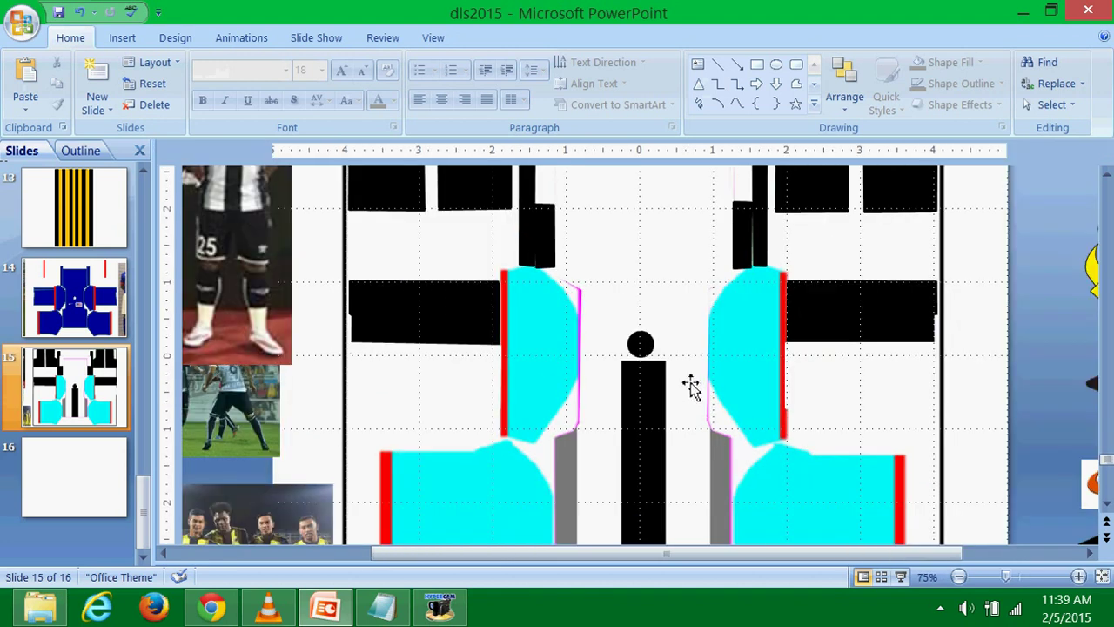
scroll(691, 387, "up", 2)
scroll(690, 386, "up", 1)
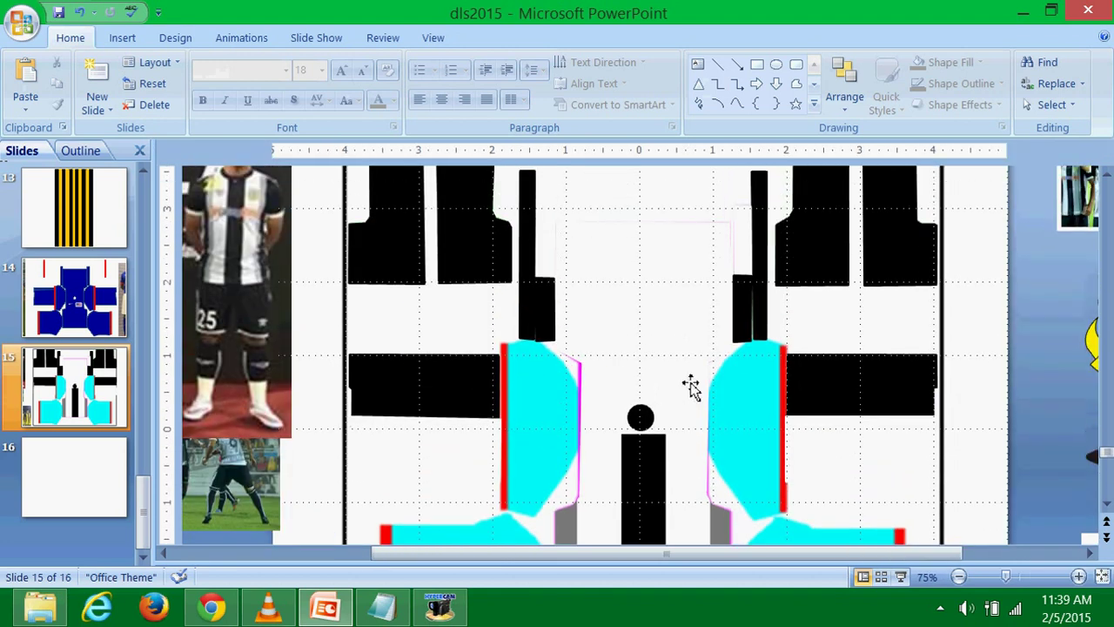
scroll(690, 387, "up", 1)
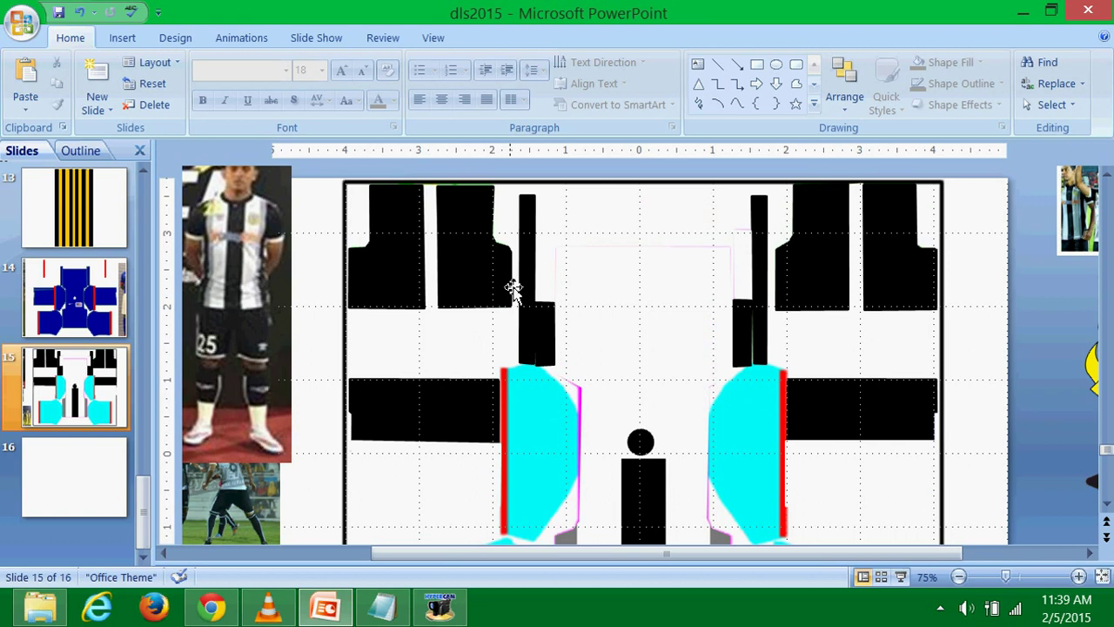
left_click(536, 275)
left_click(545, 211)
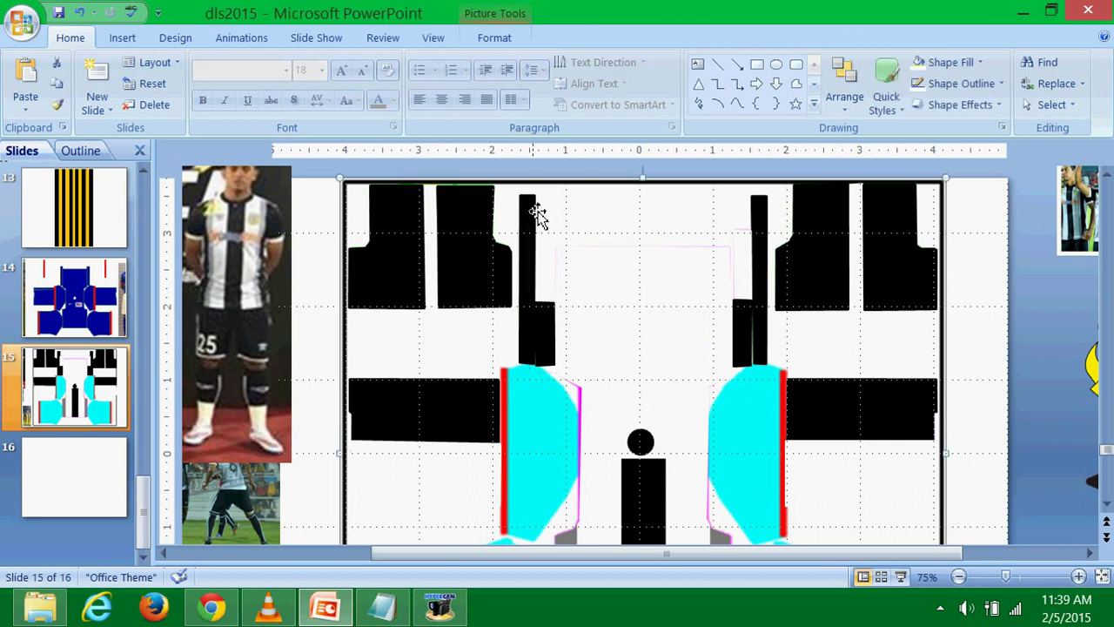
left_click(526, 209)
left_click(541, 213)
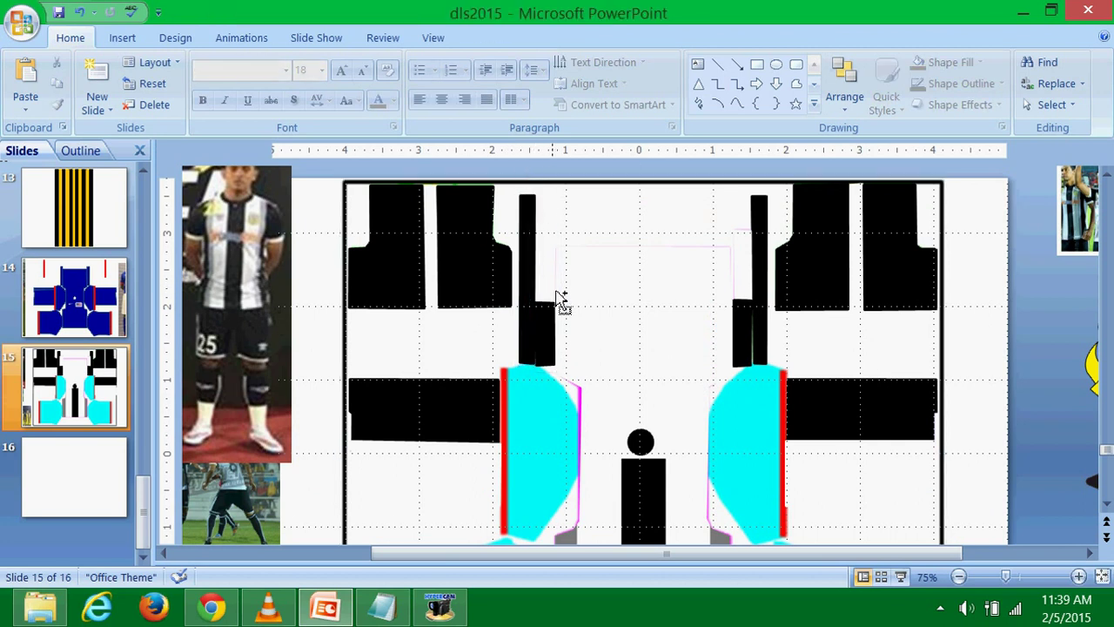
scroll(557, 296, "down", 3)
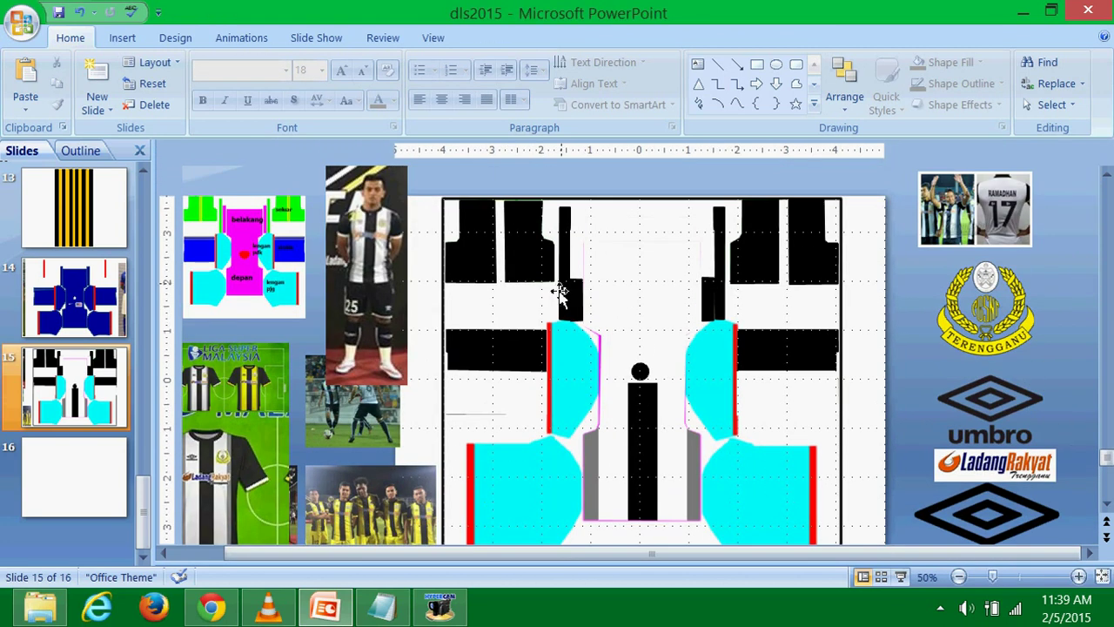
left_click(562, 294)
left_click(559, 181)
scroll(603, 349, "down", 1)
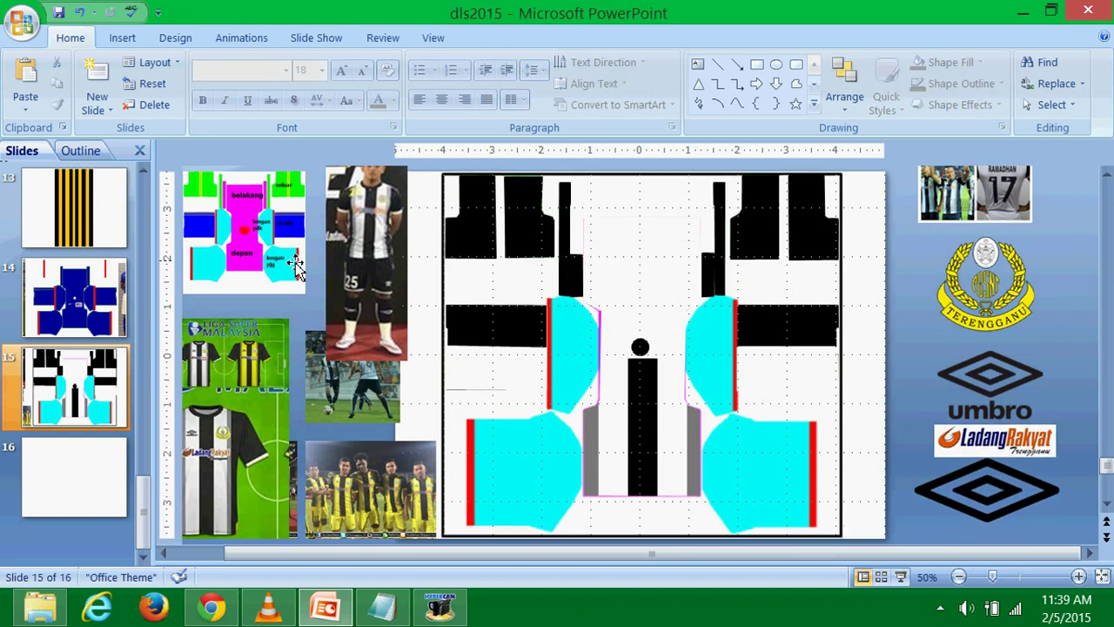
scroll(292, 261, "up", 1)
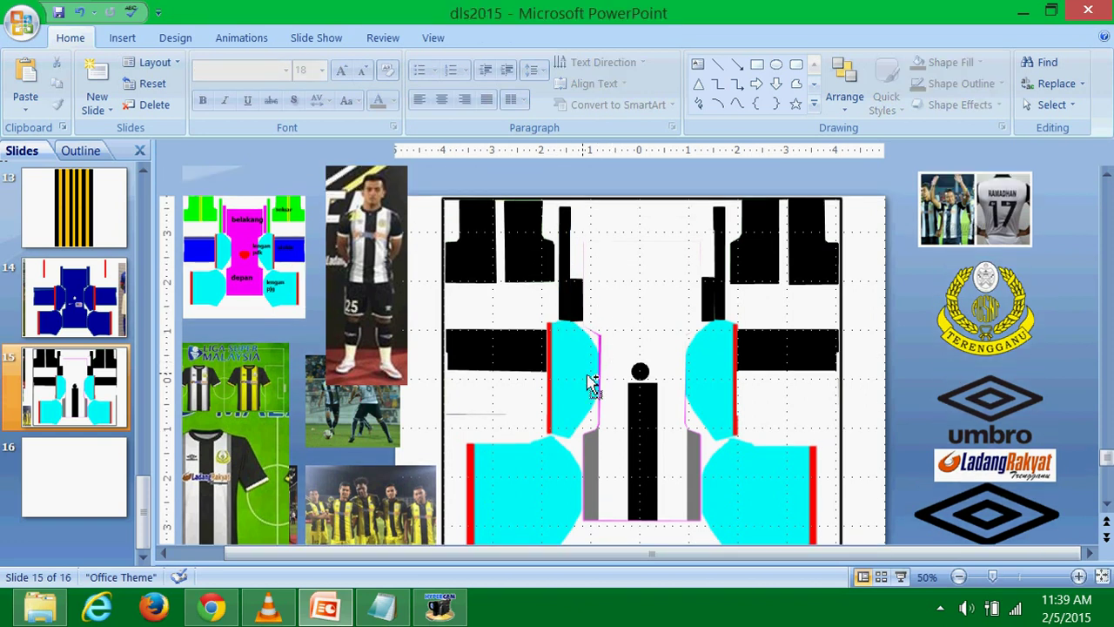
scroll(588, 383, "up", 3, "ctrl")
scroll(588, 383, "up", 3, "ctrl")
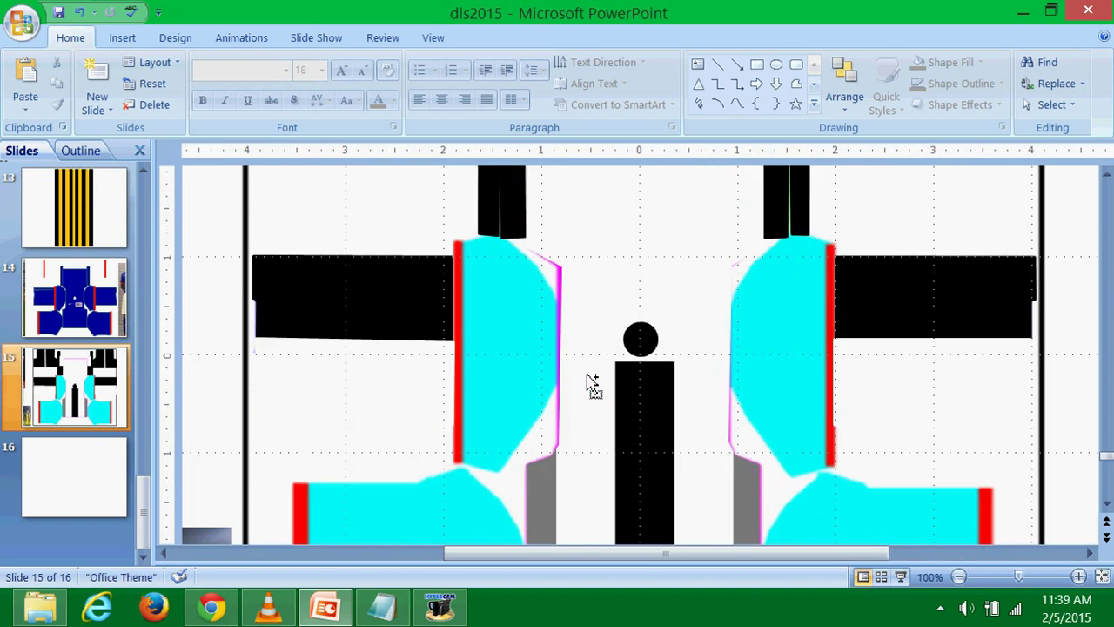
scroll(588, 383, "up", 2, "ctrl")
scroll(589, 383, "up", 2, "ctrl")
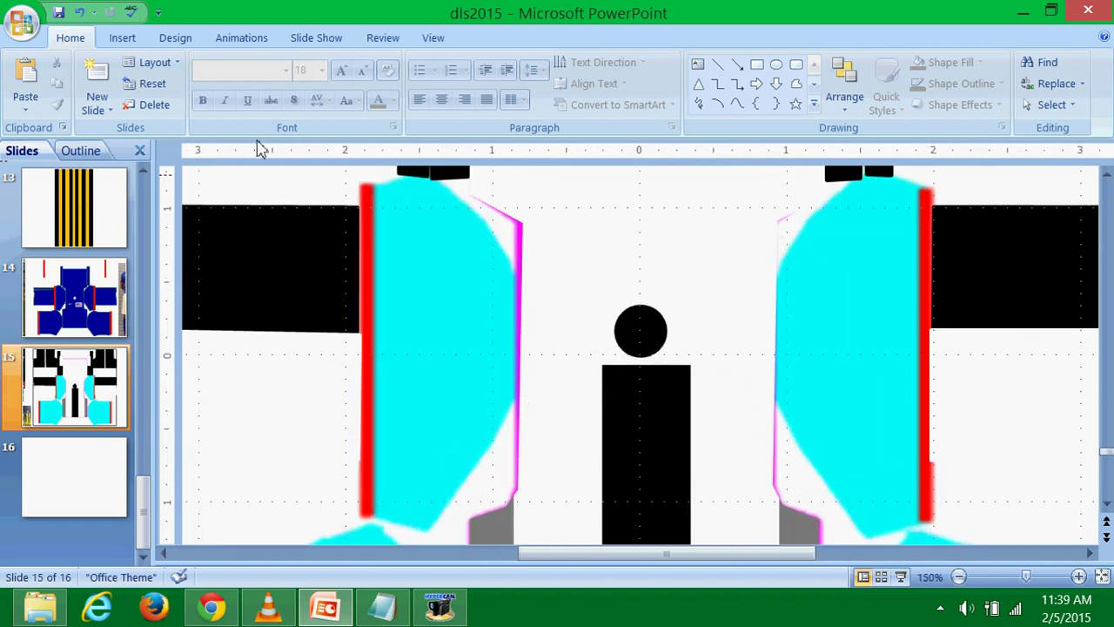
Trace a closed freeform over the left red stripe, top to bottom.
left_click(122, 37)
left_click(198, 87)
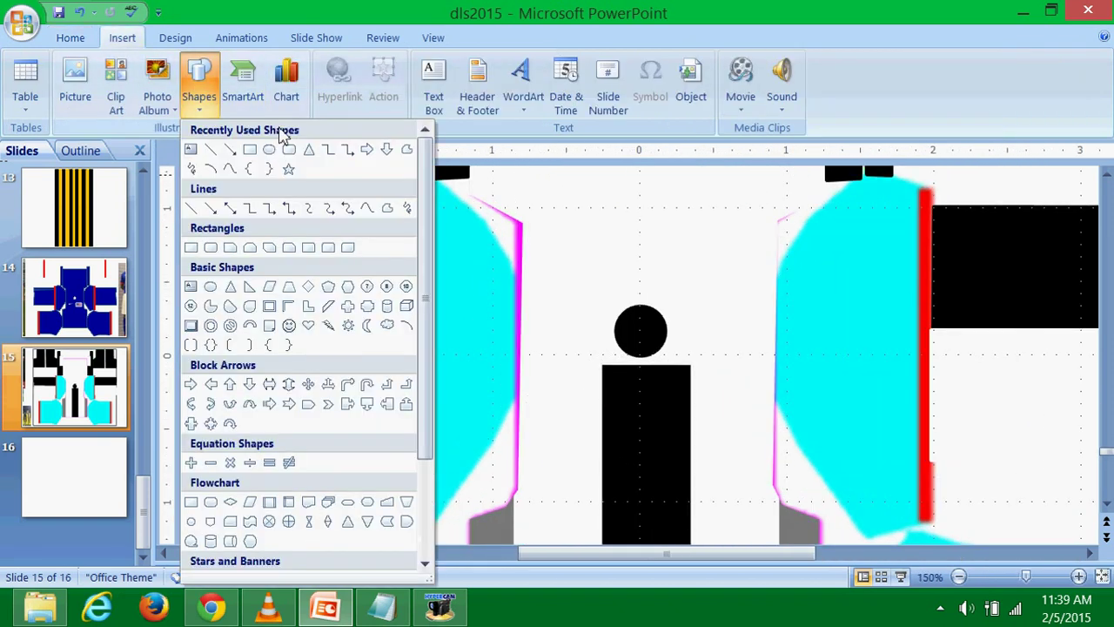
left_click(386, 209)
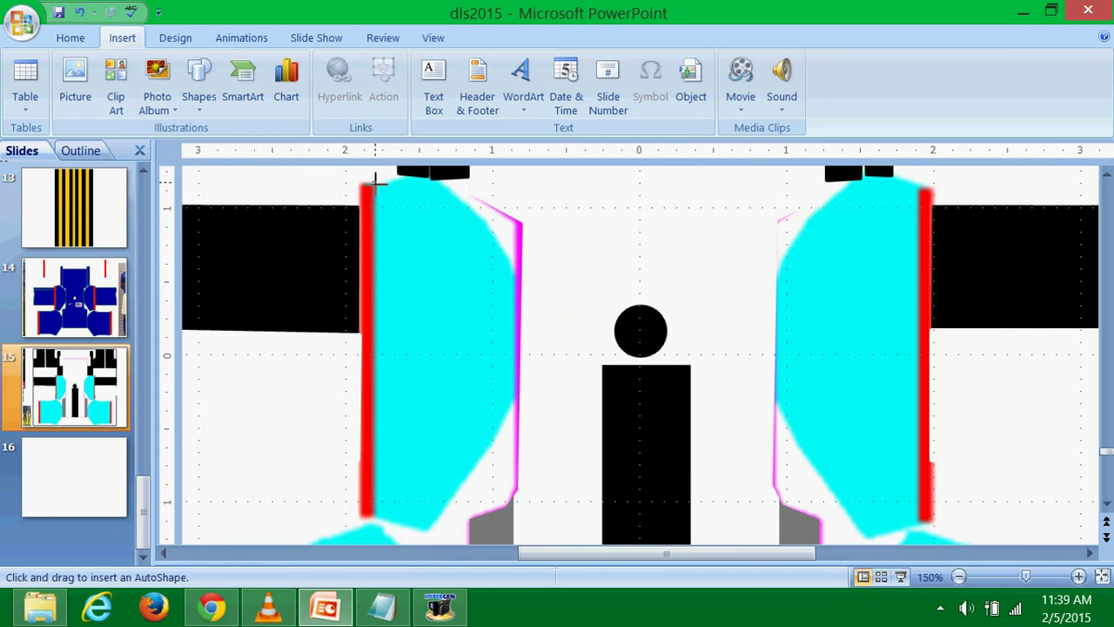
left_click_drag(361, 180, 363, 523)
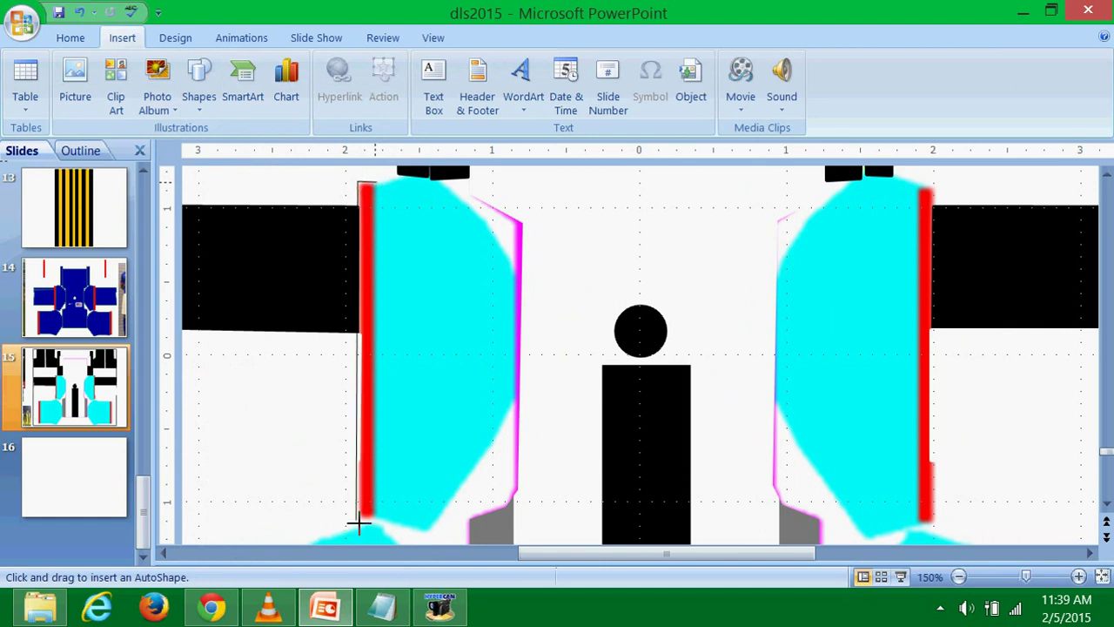
left_click(377, 522)
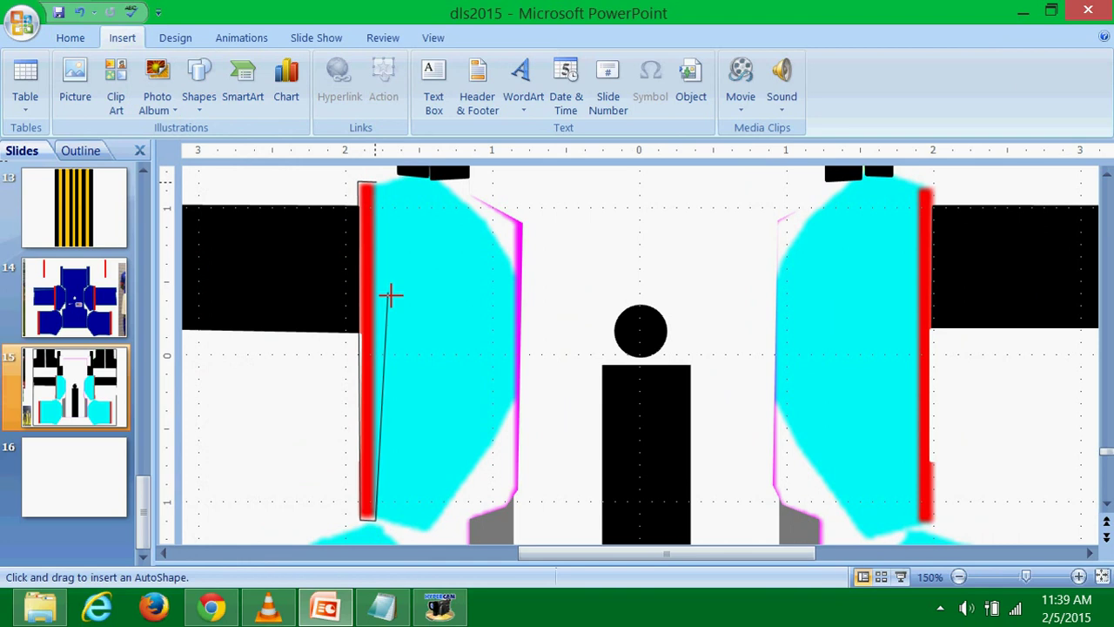
left_click(378, 181)
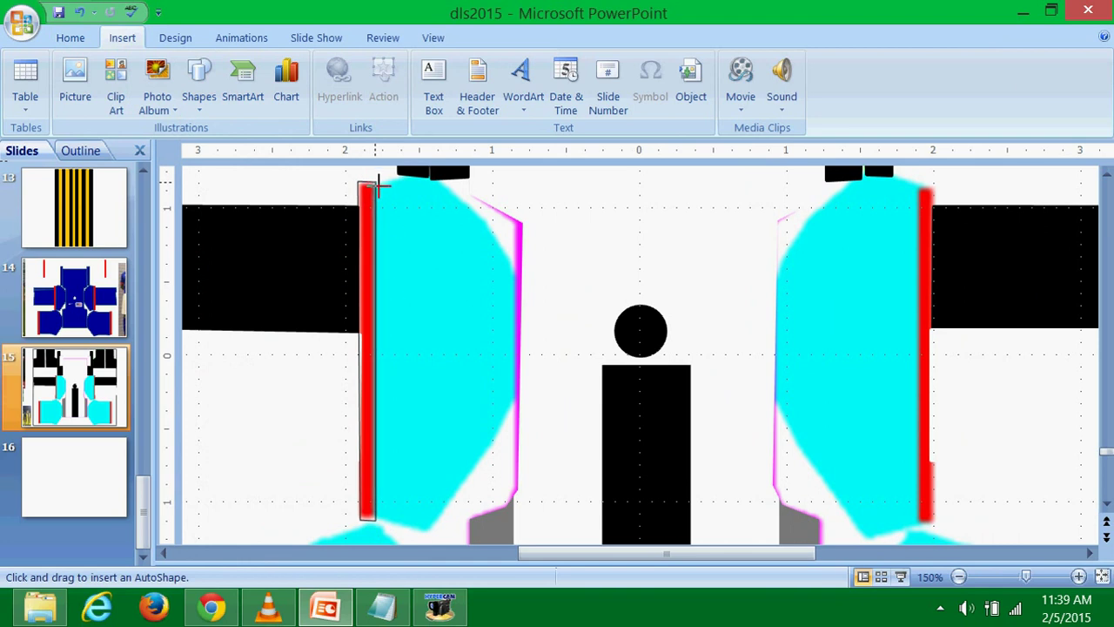
left_click(359, 181)
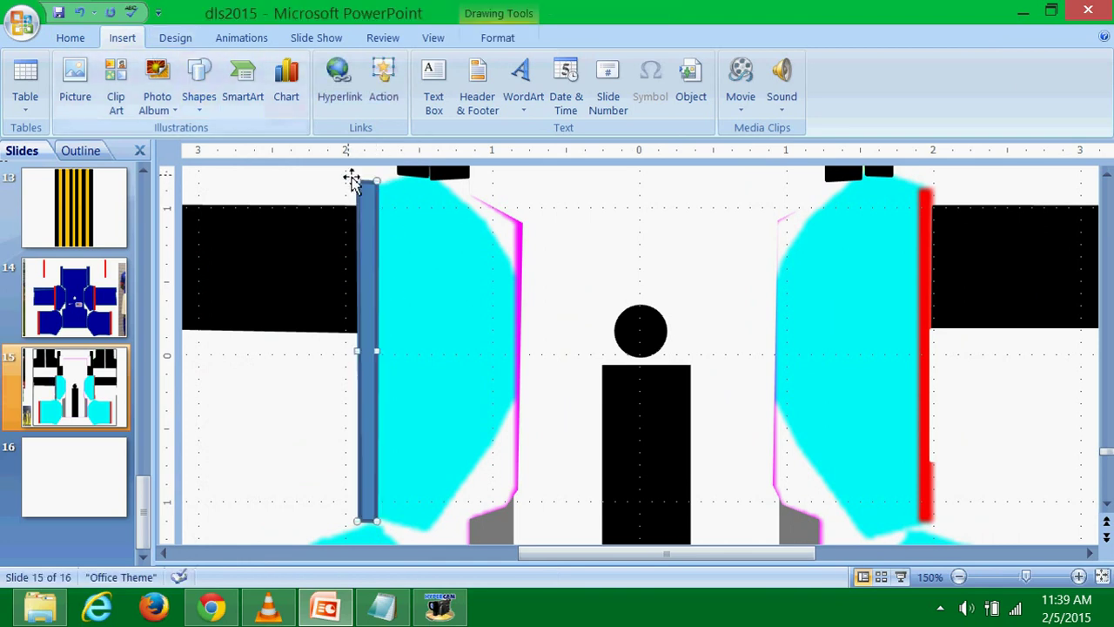
left_click(283, 207)
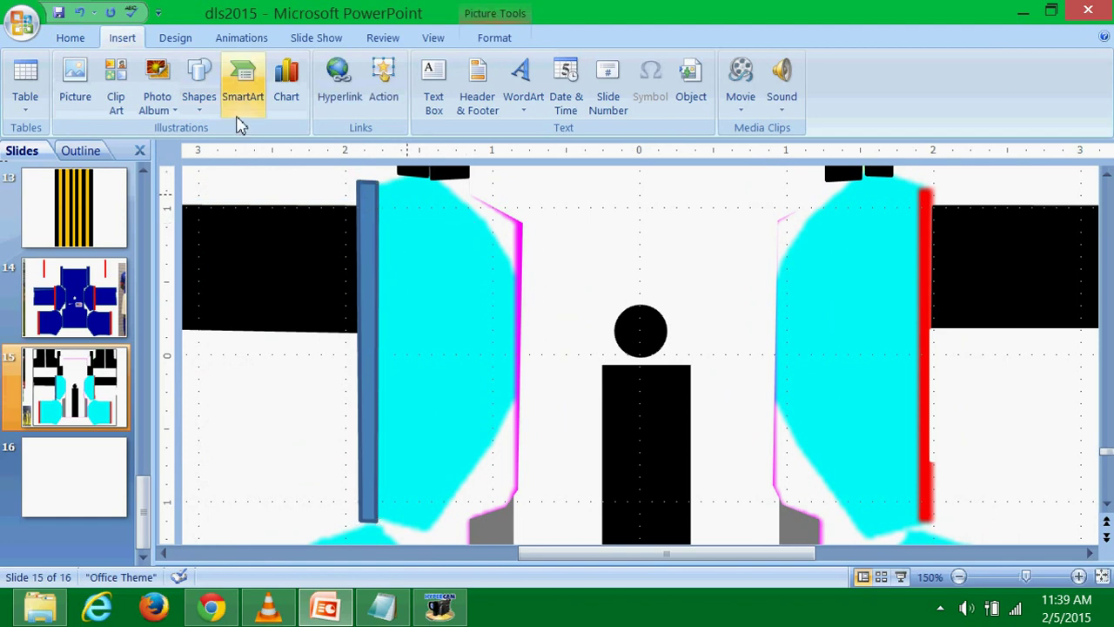
Trace a freeform over the left cyan panel and fill it black.
left_click(199, 82)
left_click(387, 209)
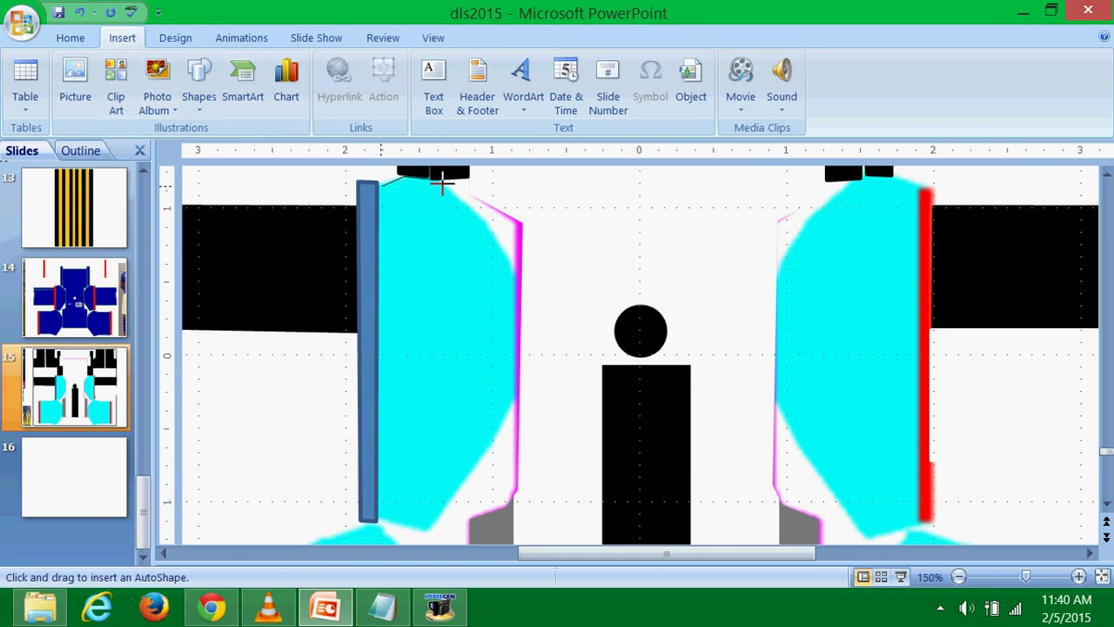
left_click(517, 277)
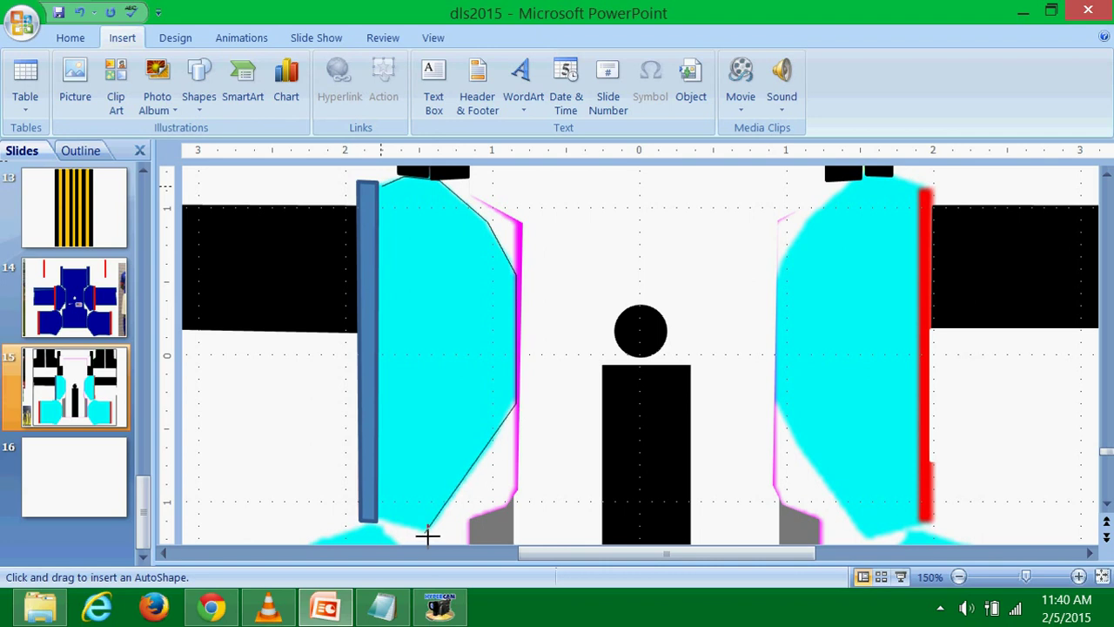
left_click(379, 522)
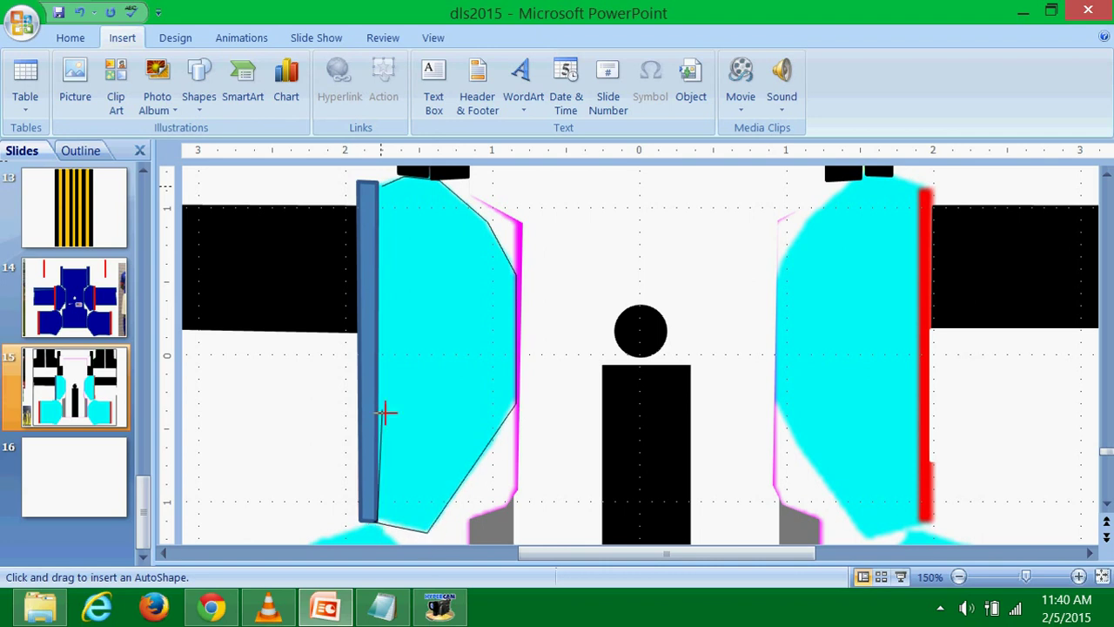
left_click(382, 184)
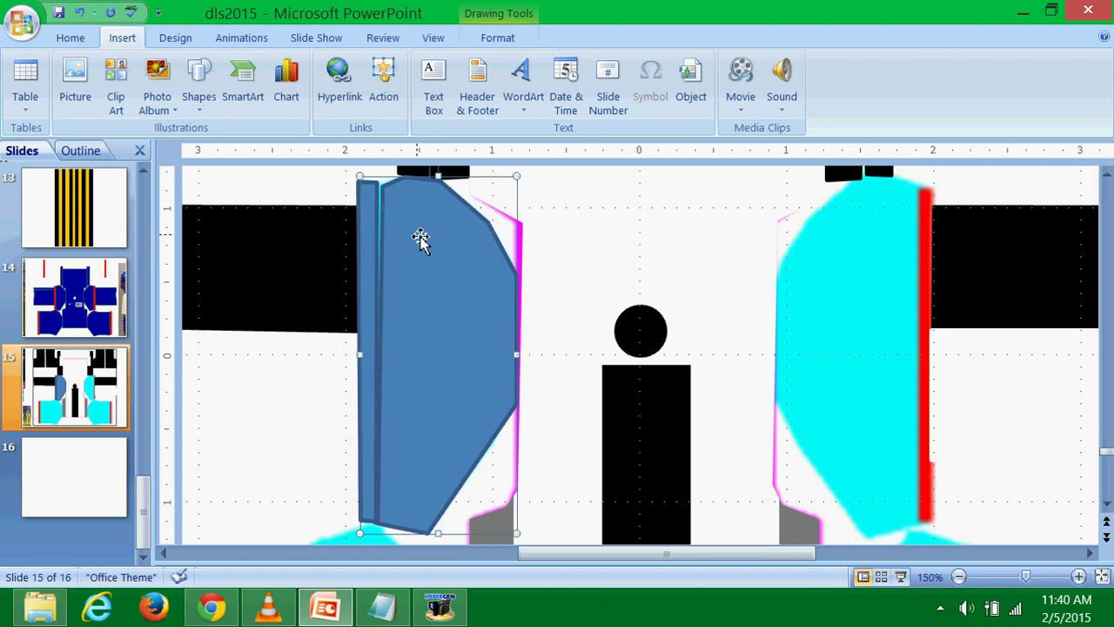
left_click(454, 63)
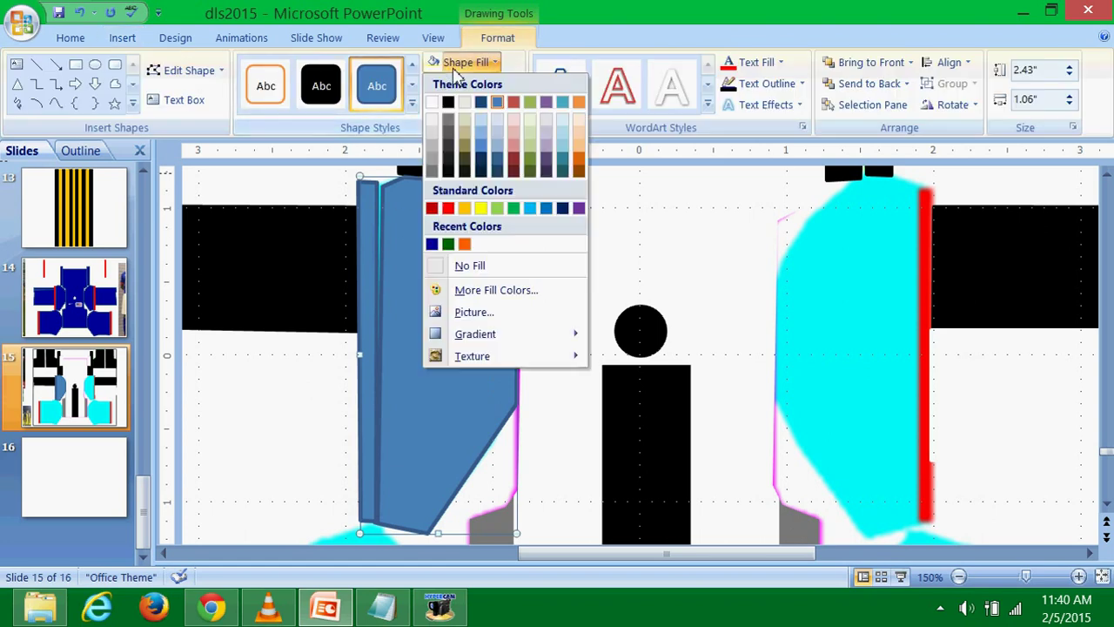
left_click(446, 103)
left_click(477, 84)
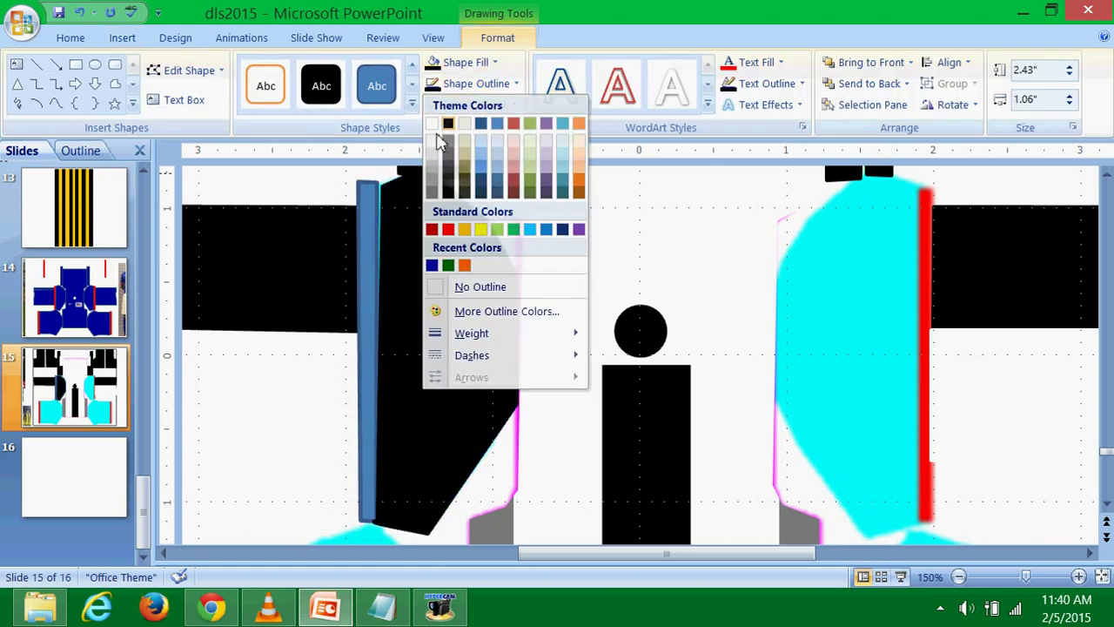
Make the thin strip beside the panel white, both fill and outline.
left_click(374, 202)
left_click(461, 62)
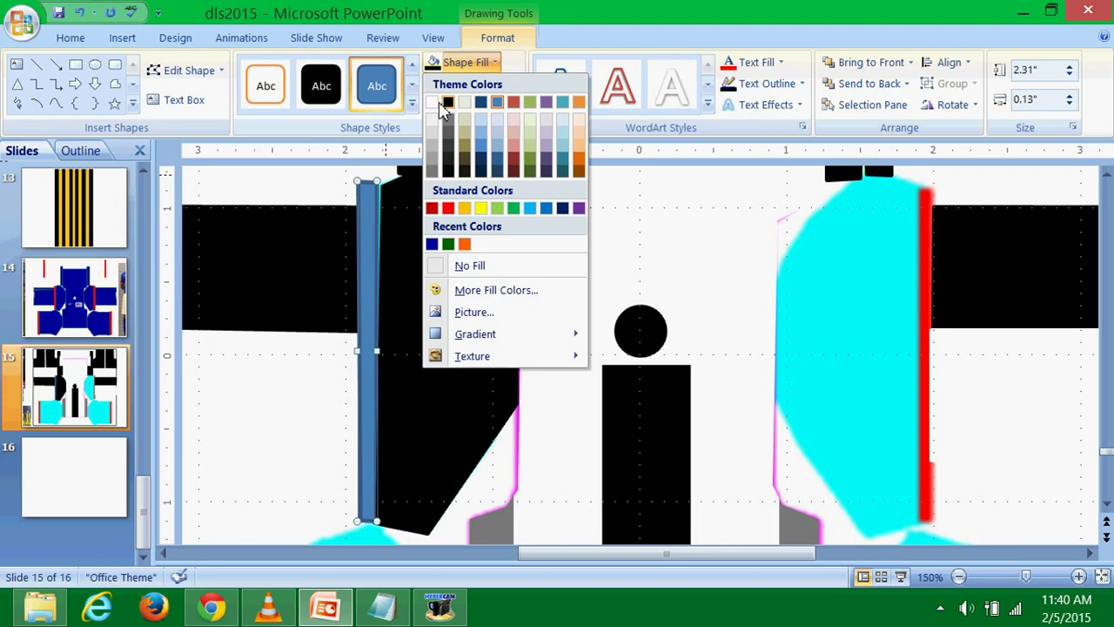
left_click(433, 102)
left_click(476, 83)
left_click(432, 123)
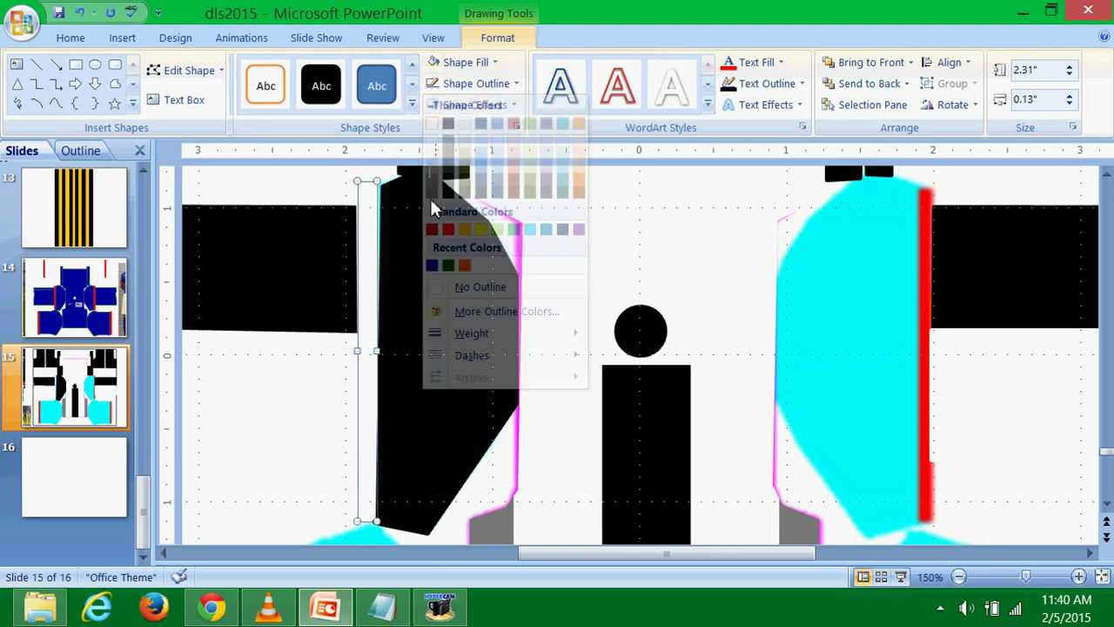
Group the black left panel with the white strip.
left_click(430, 248)
left_click(373, 249, "shift")
right_click(369, 241)
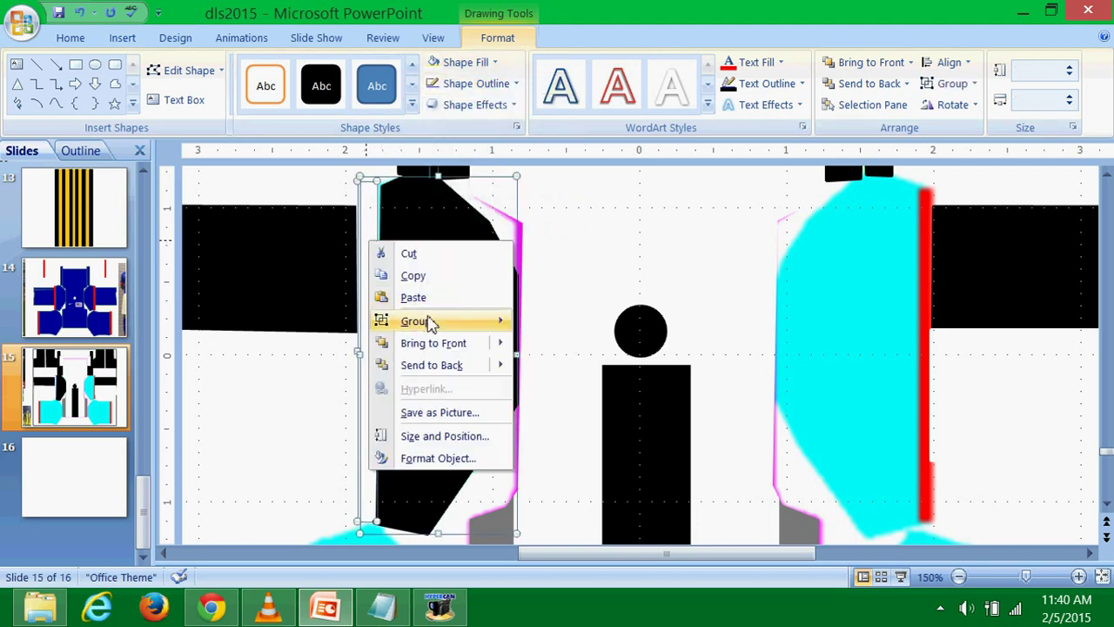
mouse_move(449, 327)
left_click(538, 329)
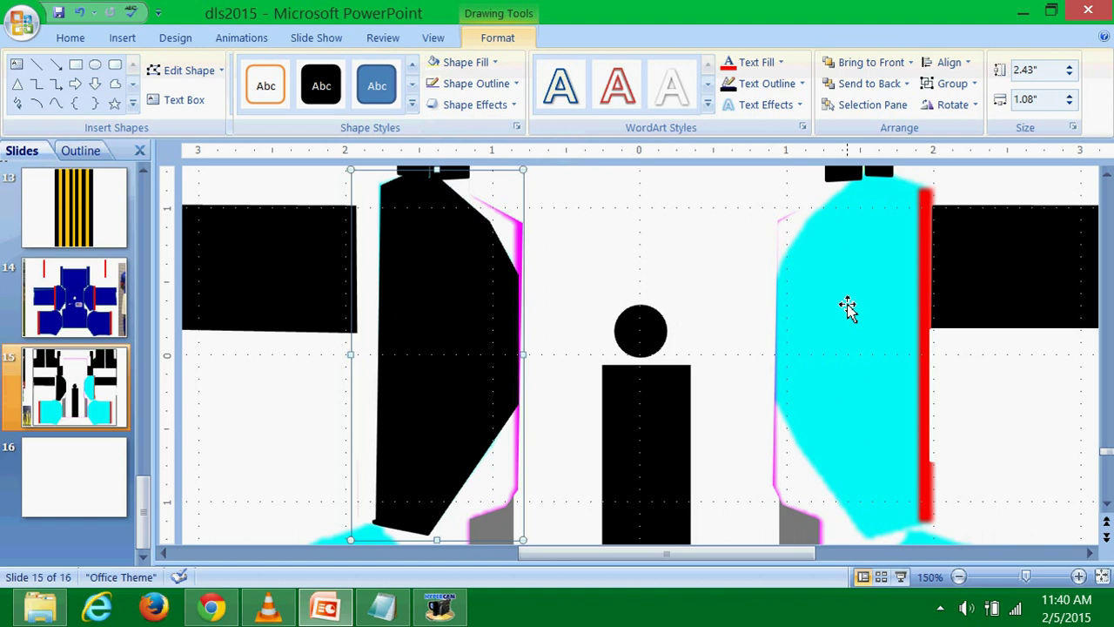
left_click(135, 39)
Draw a thin line strip over the right panel's red edge.
left_click(199, 79)
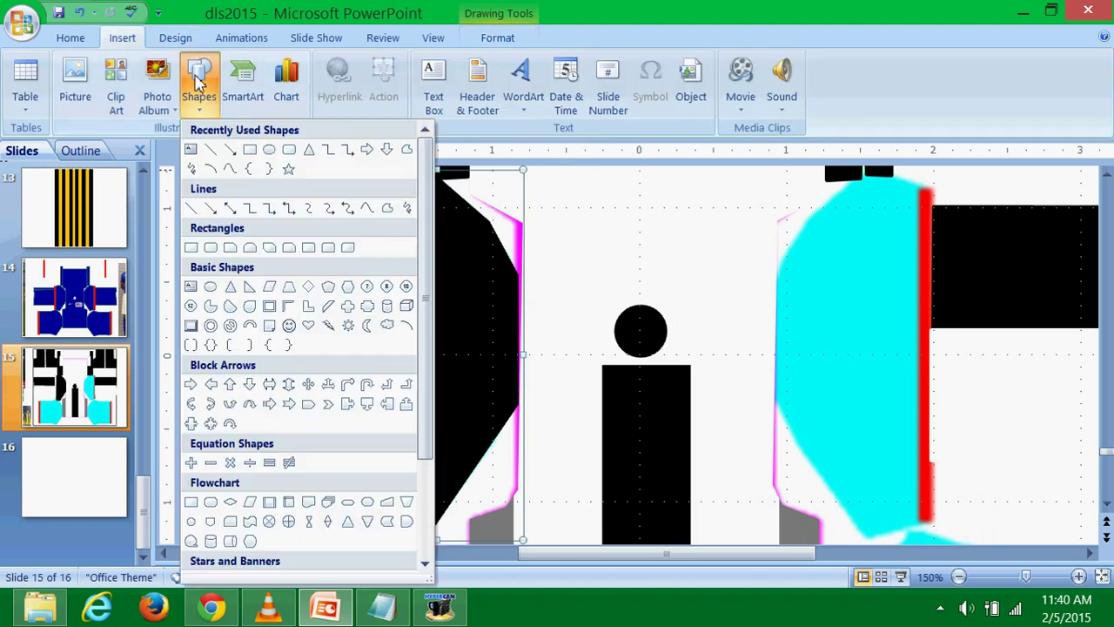
left_click(383, 211)
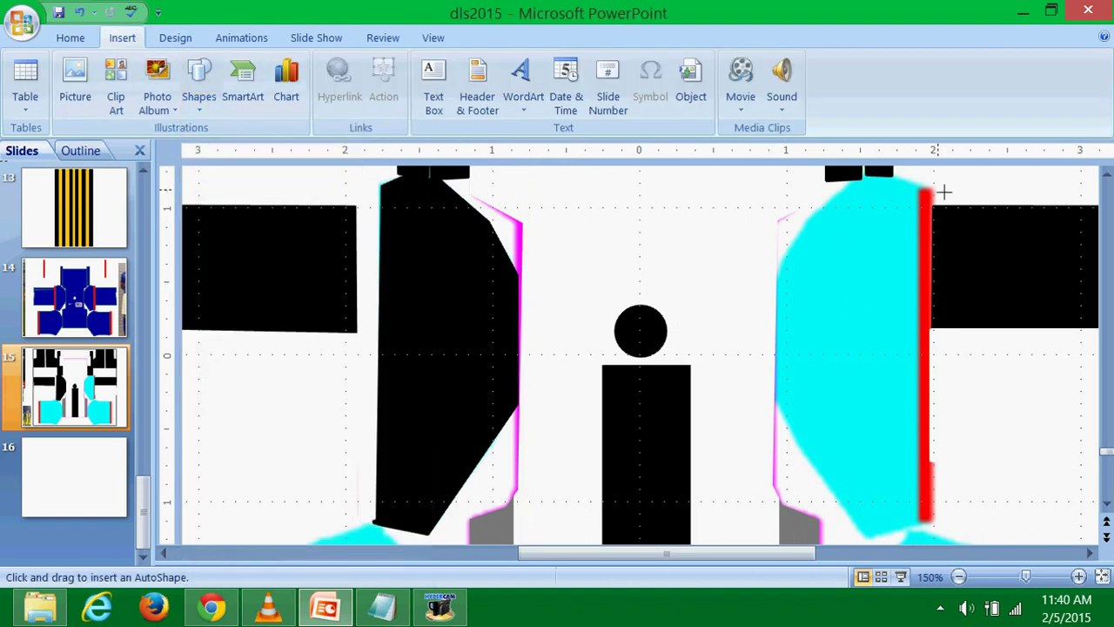
left_click_drag(937, 189, 937, 522)
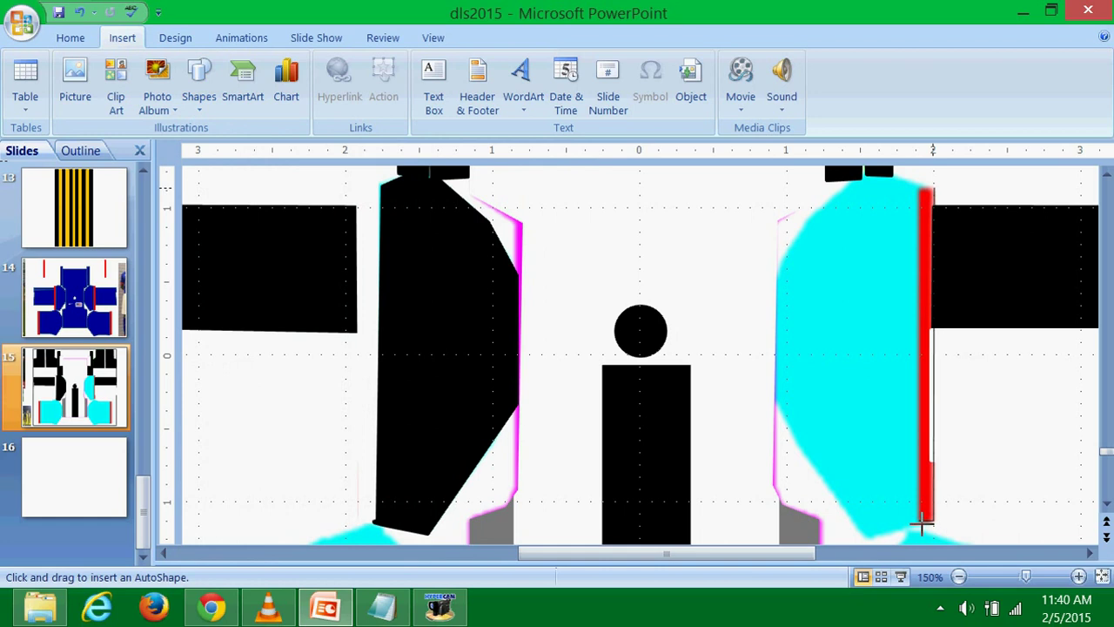
mouse_move(923, 522)
left_mouse_down()
mouse_move(923, 187)
mouse_move(935, 188)
left_mouse_up()
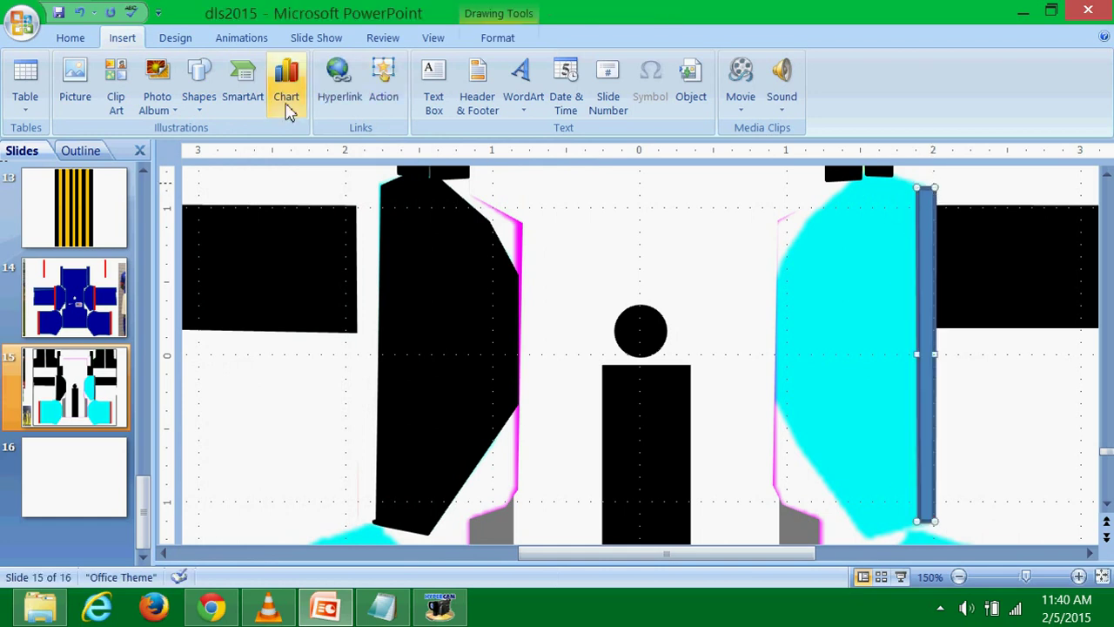
Trace a freeform outline around the right cyan panel.
left_click(199, 87)
left_click(387, 207)
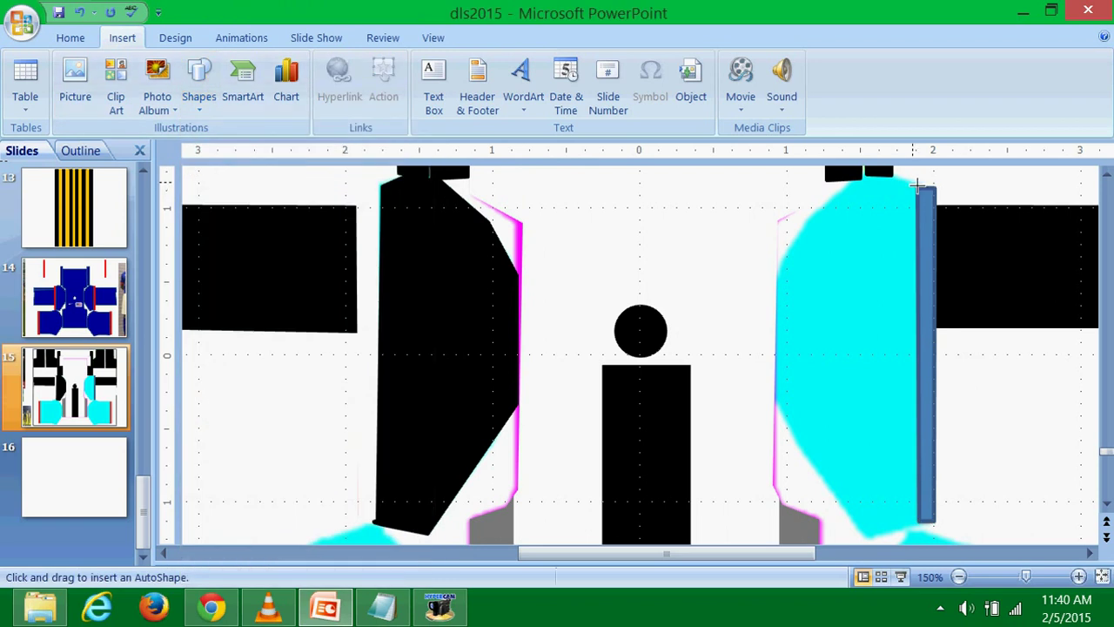
left_click_drag(917, 180, 920, 529)
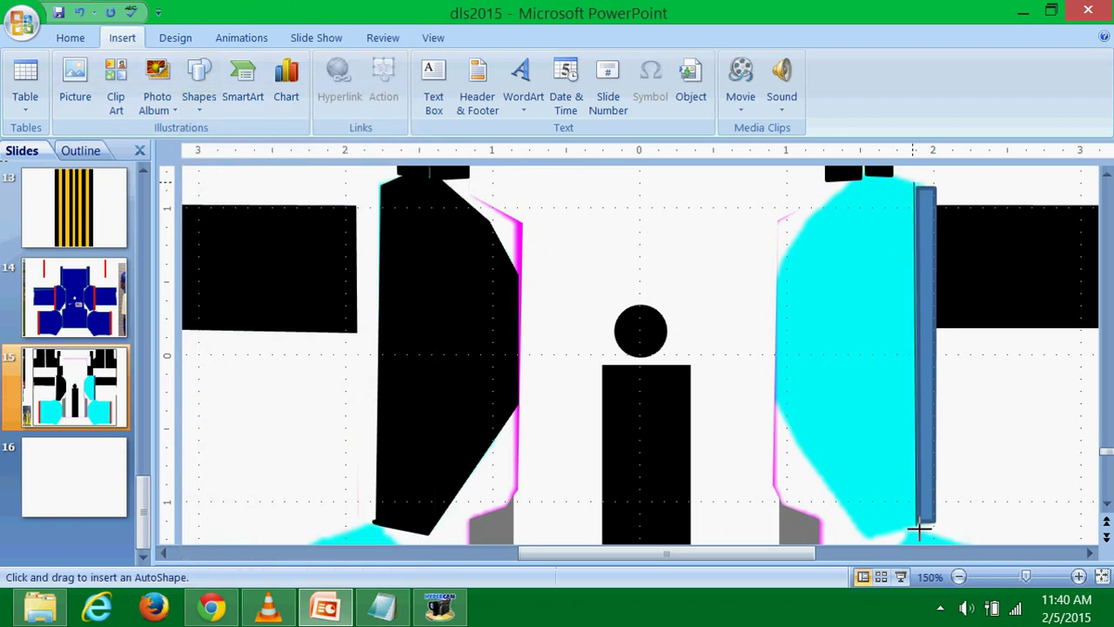
left_click(871, 539)
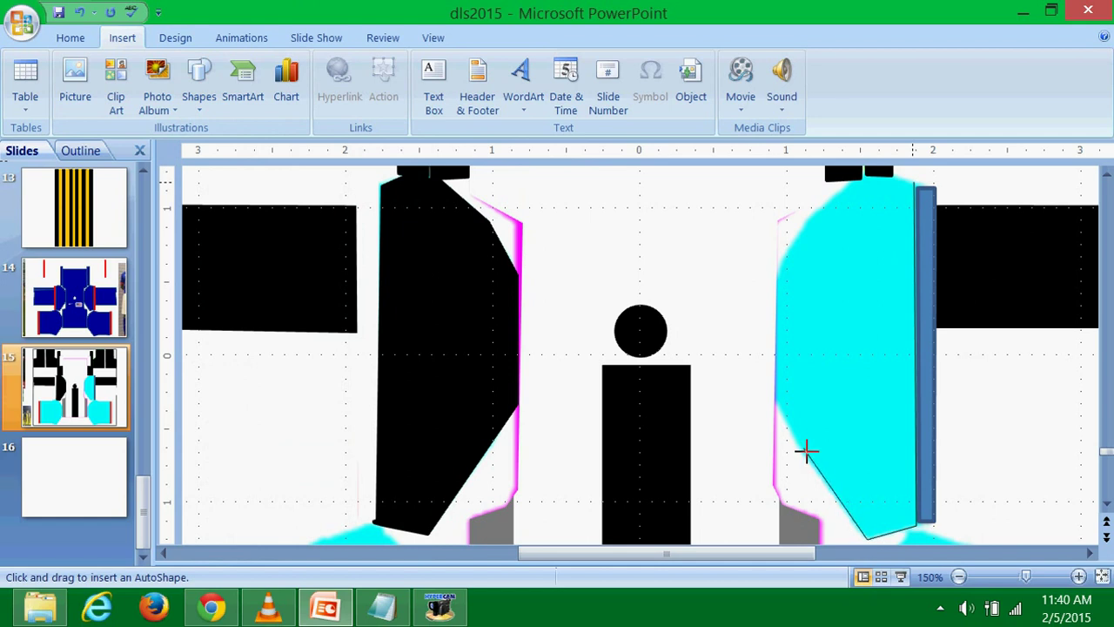
left_click(776, 404)
left_click(781, 273)
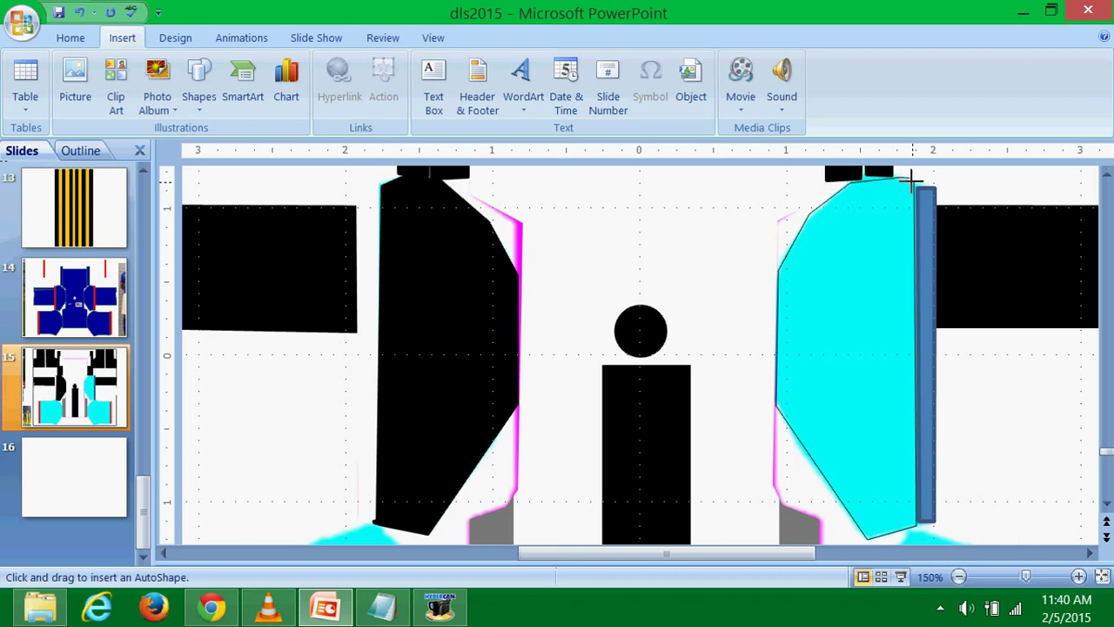
left_click(919, 181)
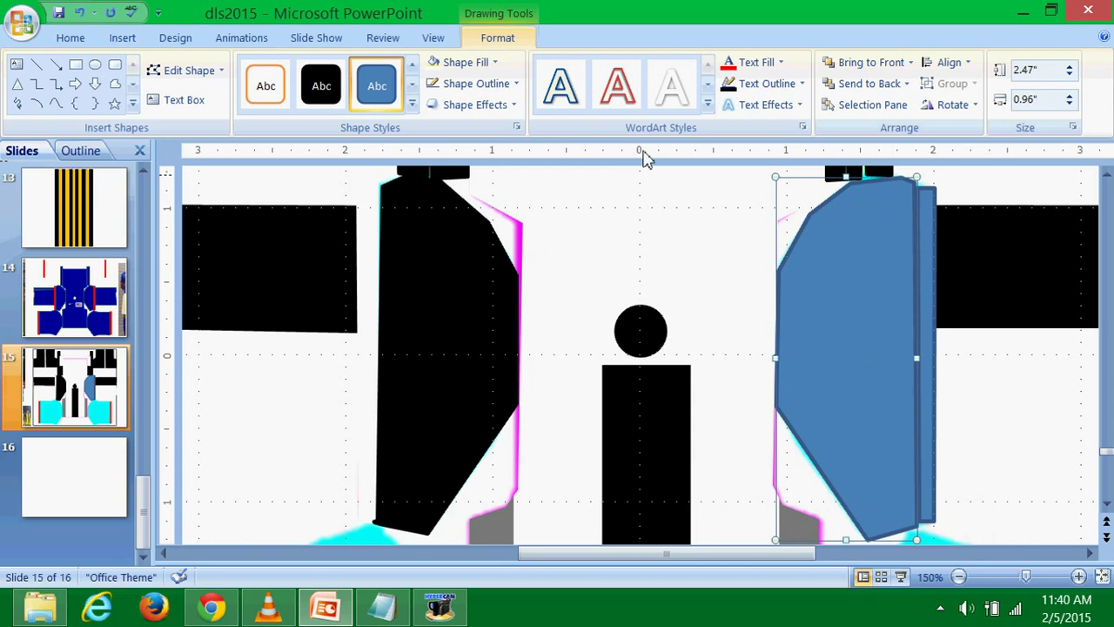
Give the traced right panel a black fill and black outline.
left_click(929, 240)
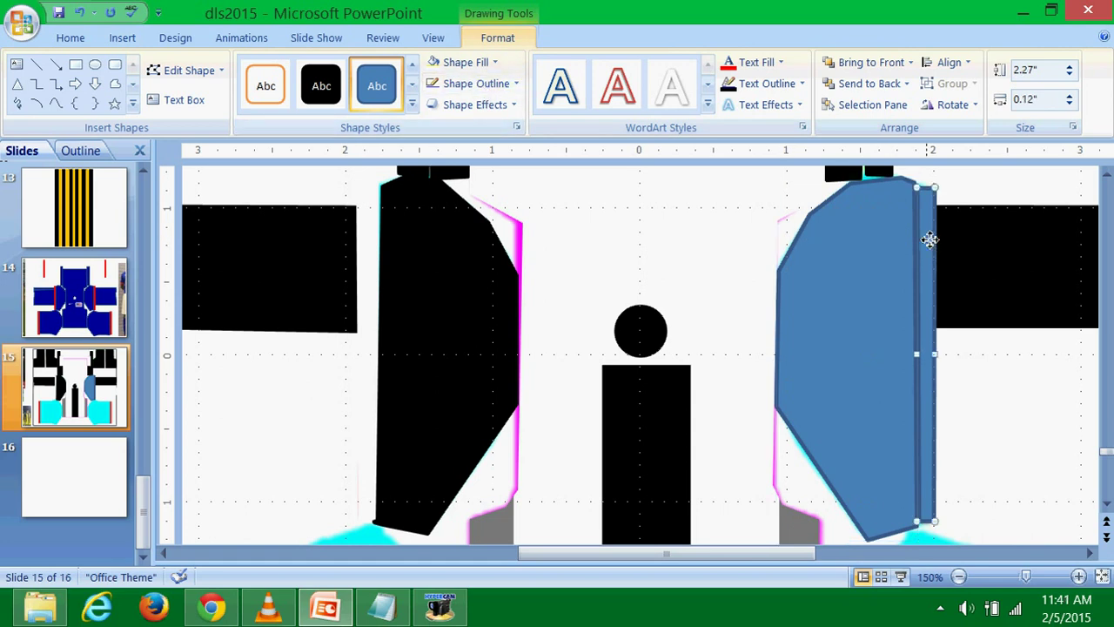
left_click(818, 253)
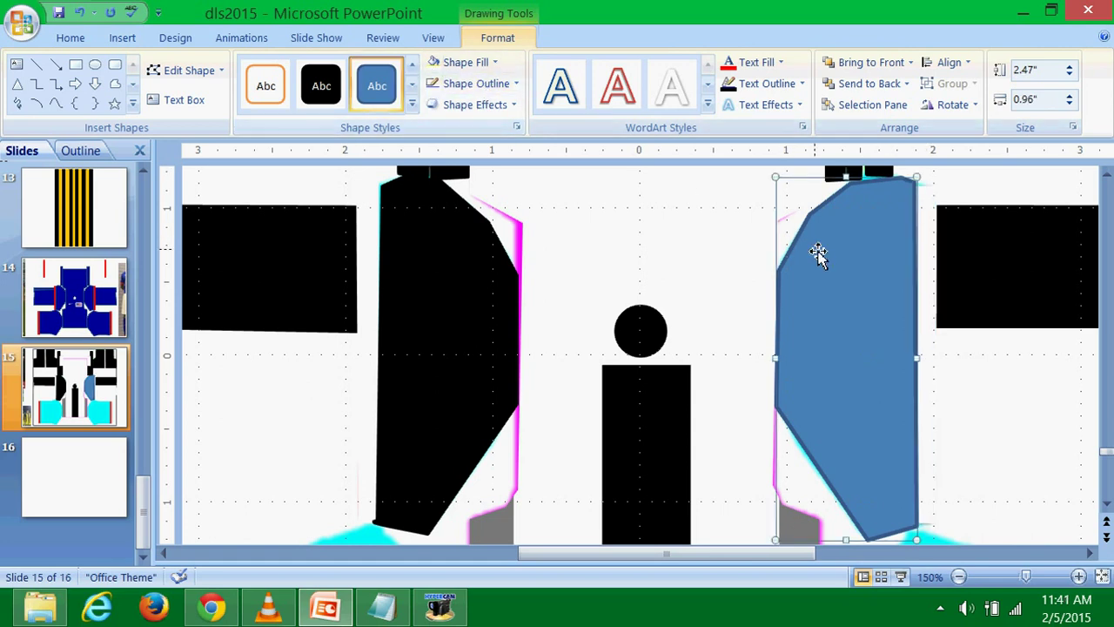
left_click(471, 62)
left_click(448, 103)
left_click(461, 83)
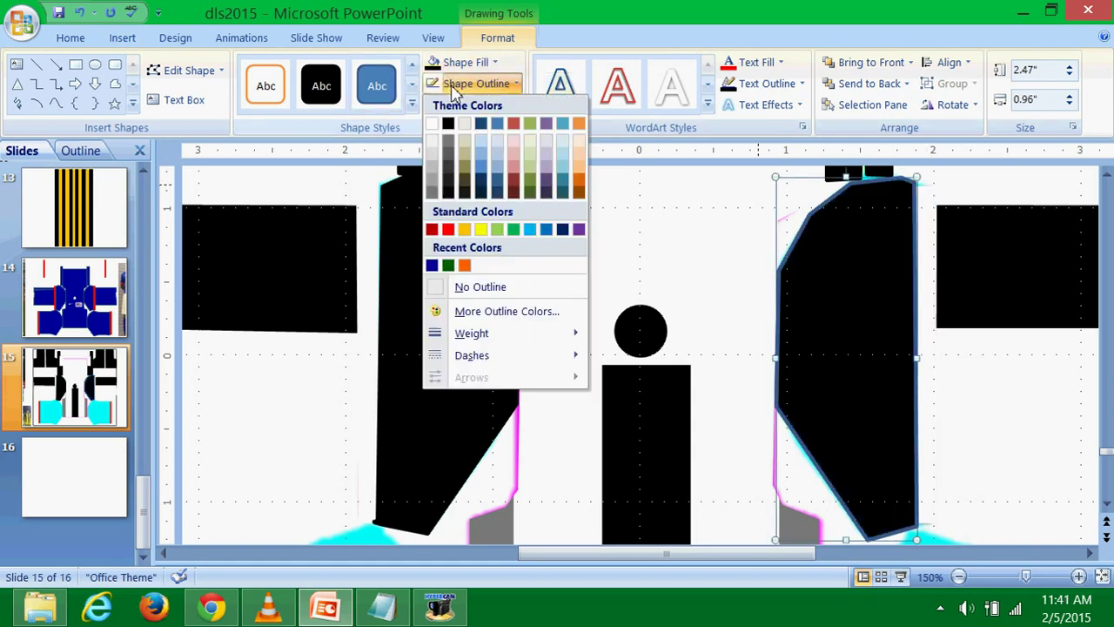
left_click(448, 122)
Group the right panel with the thin strip.
left_click(447, 125)
left_click(929, 223, "shift")
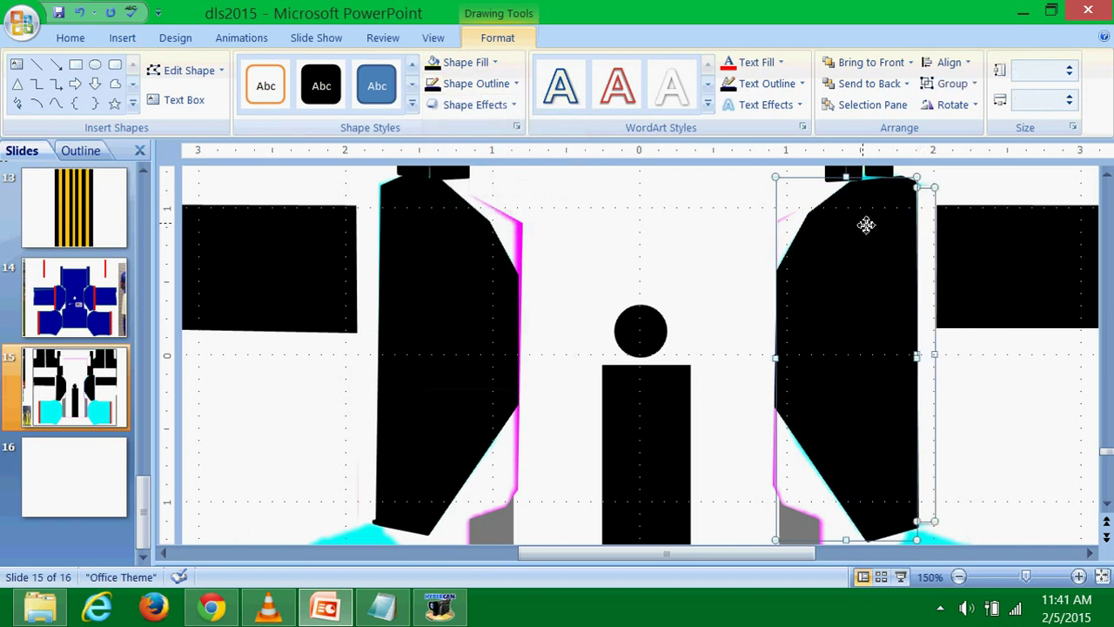
right_click(865, 224)
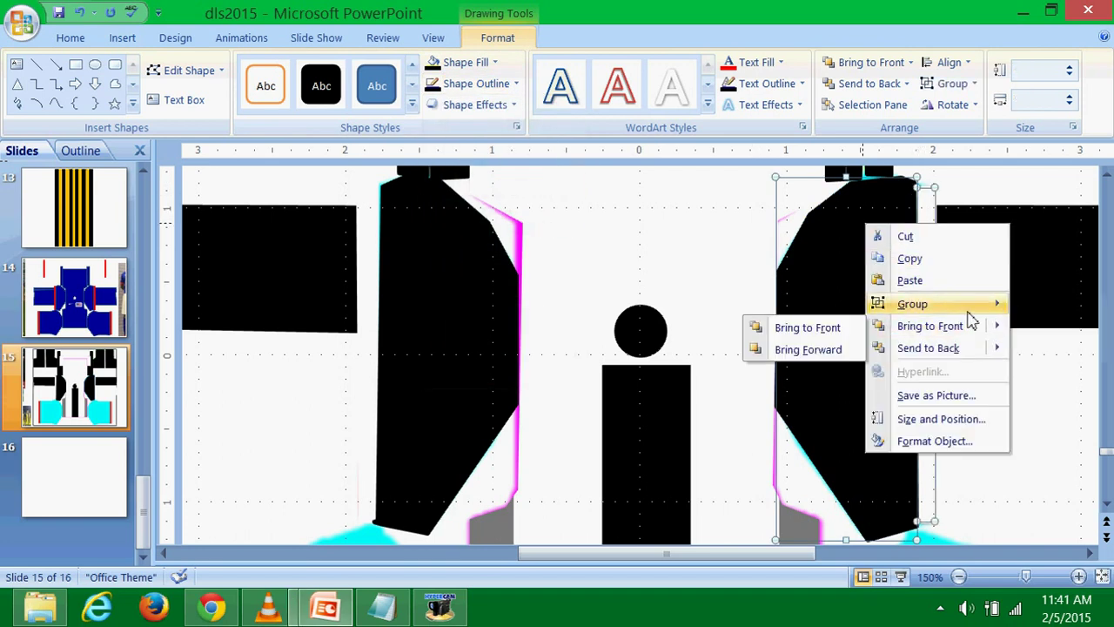
mouse_move(966, 305)
left_click(1022, 306)
Draw a thin strip down the left red bar at the sleeve's cuff.
scroll(609, 331, "down", 3)
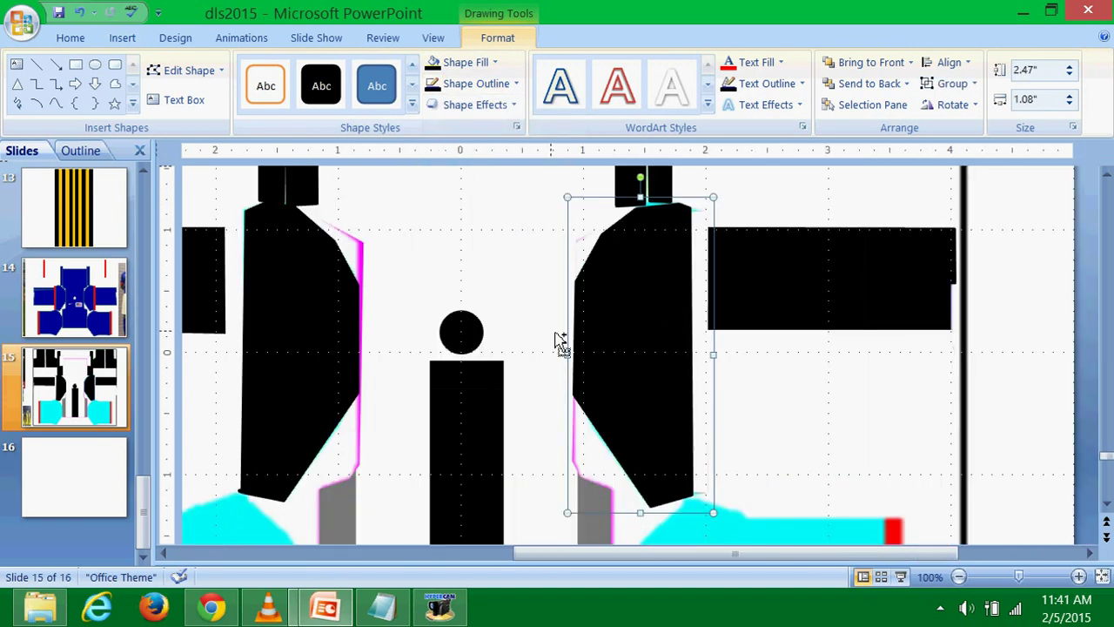
scroll(560, 342, "down", 3)
scroll(560, 342, "down", 1)
scroll(827, 326, "down", 1)
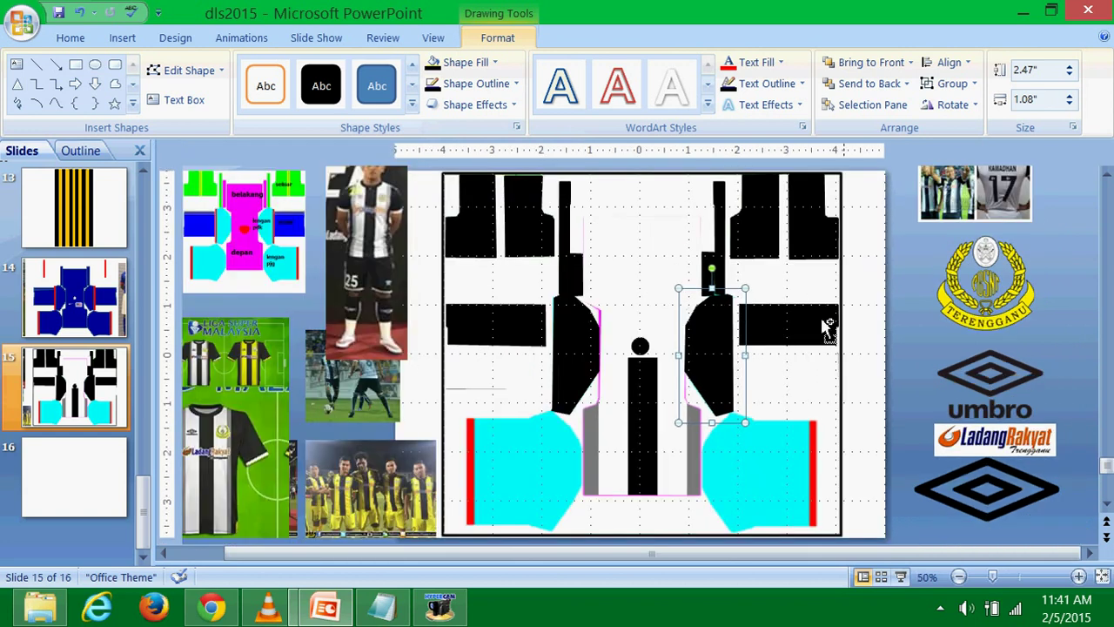
left_click(903, 333)
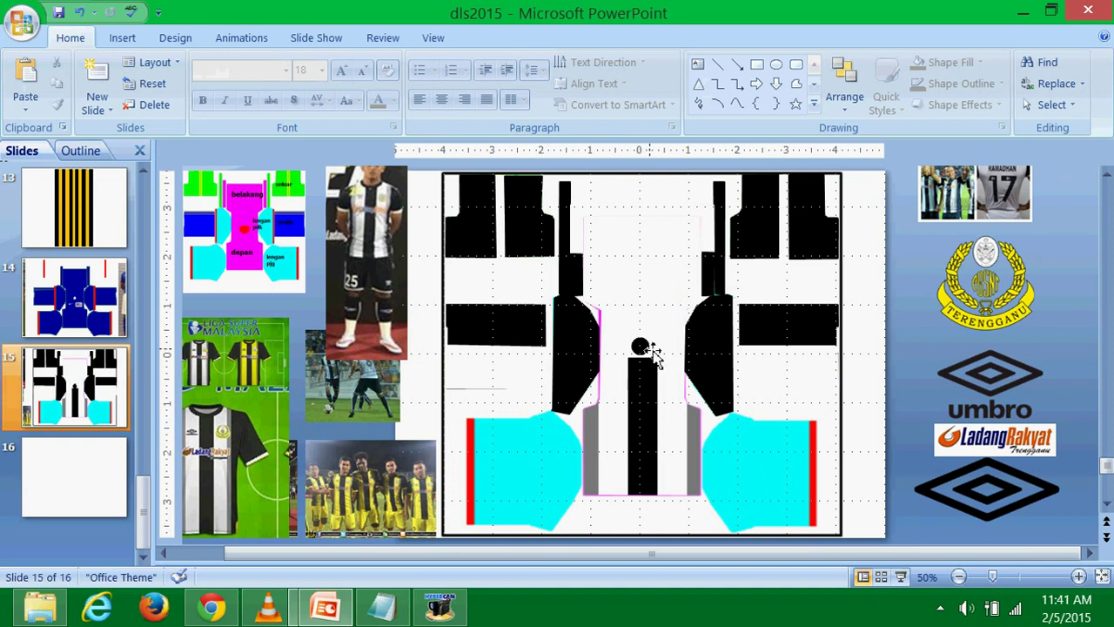
scroll(659, 361, "up", 2)
scroll(662, 363, "up", 3)
scroll(660, 363, "down", 3)
scroll(653, 363, "down", 2)
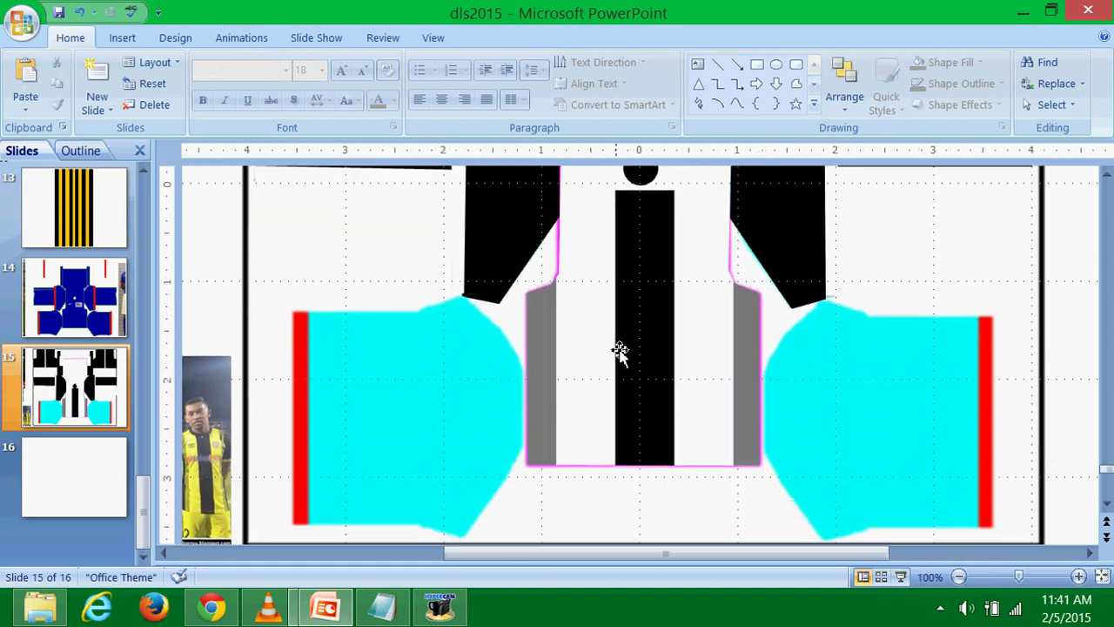
left_click(122, 38)
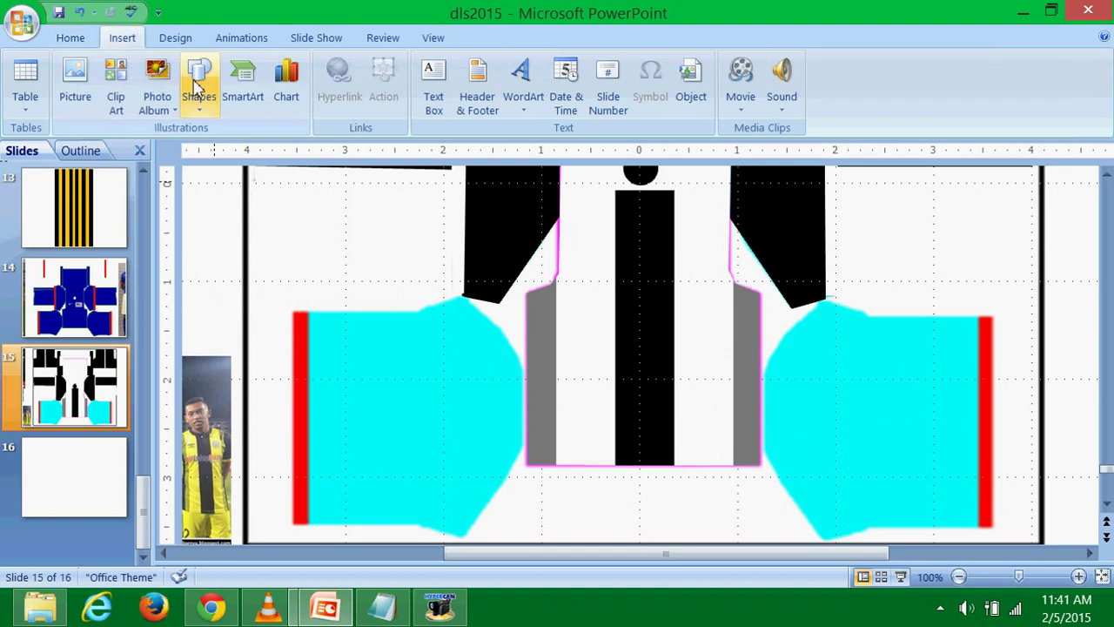
left_click(198, 87)
left_click(379, 212)
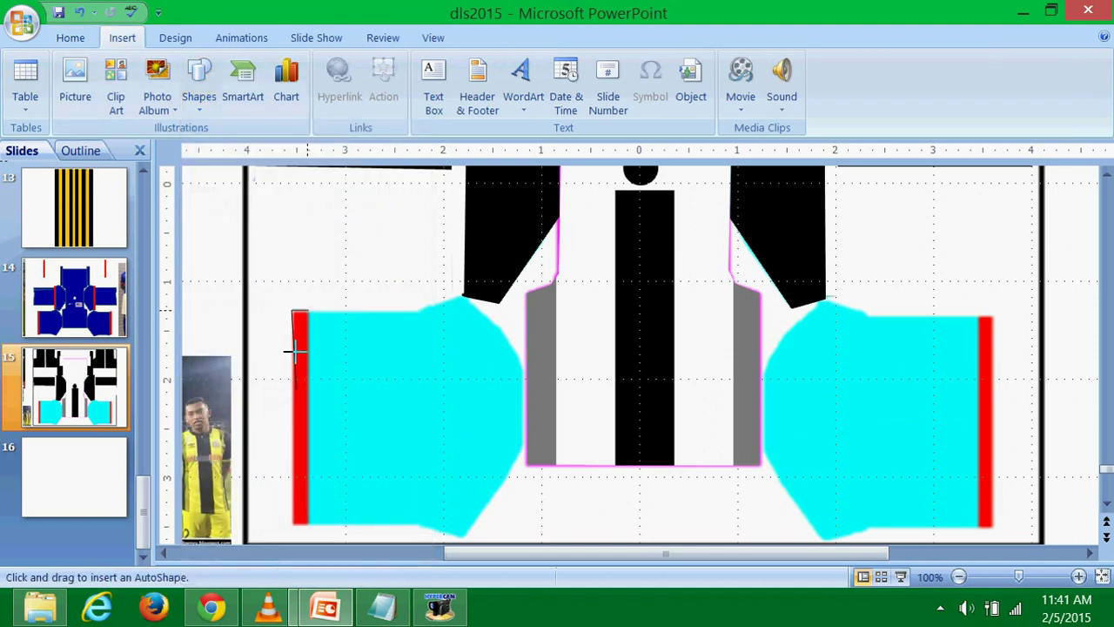
left_click_drag(296, 350, 297, 529)
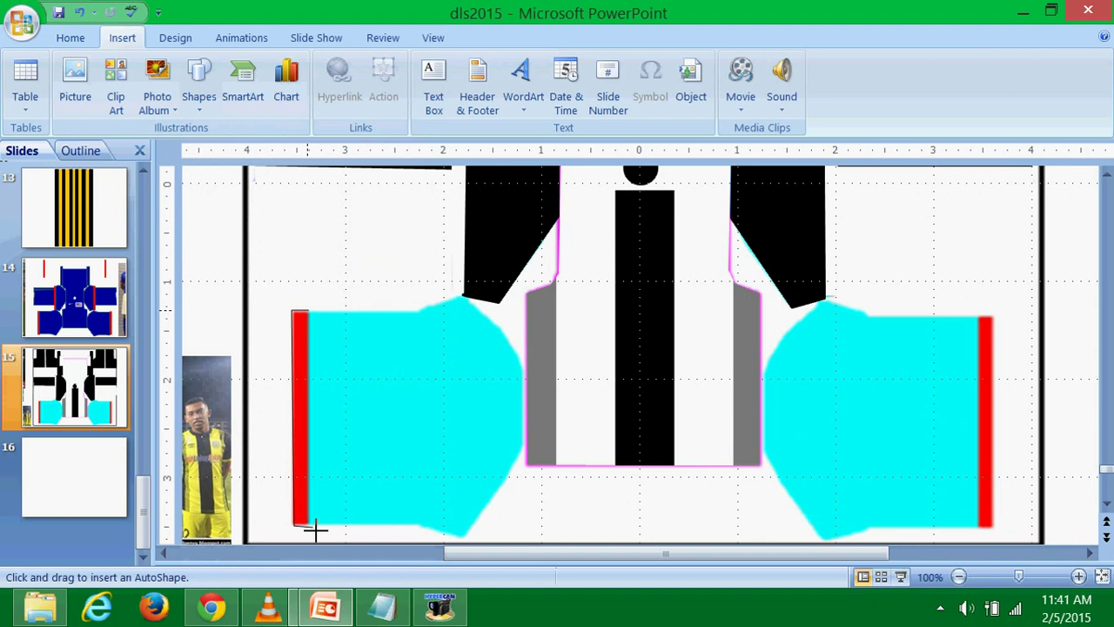
left_click_drag(314, 526, 311, 527)
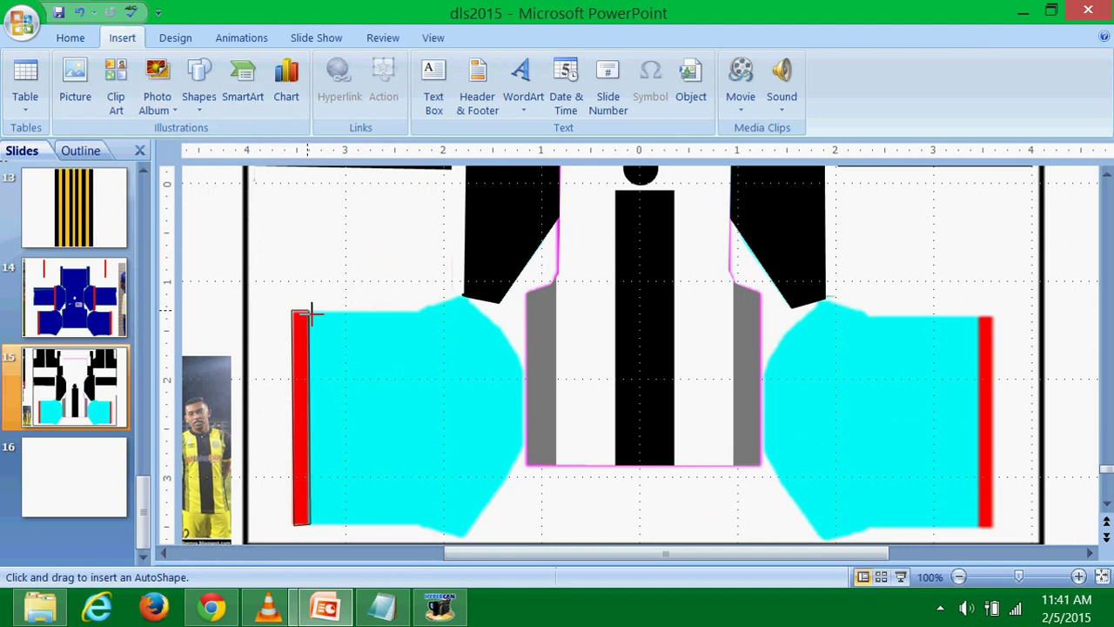
Trace a freeform around the left cyan sleeve and fill it black.
left_click(198, 79)
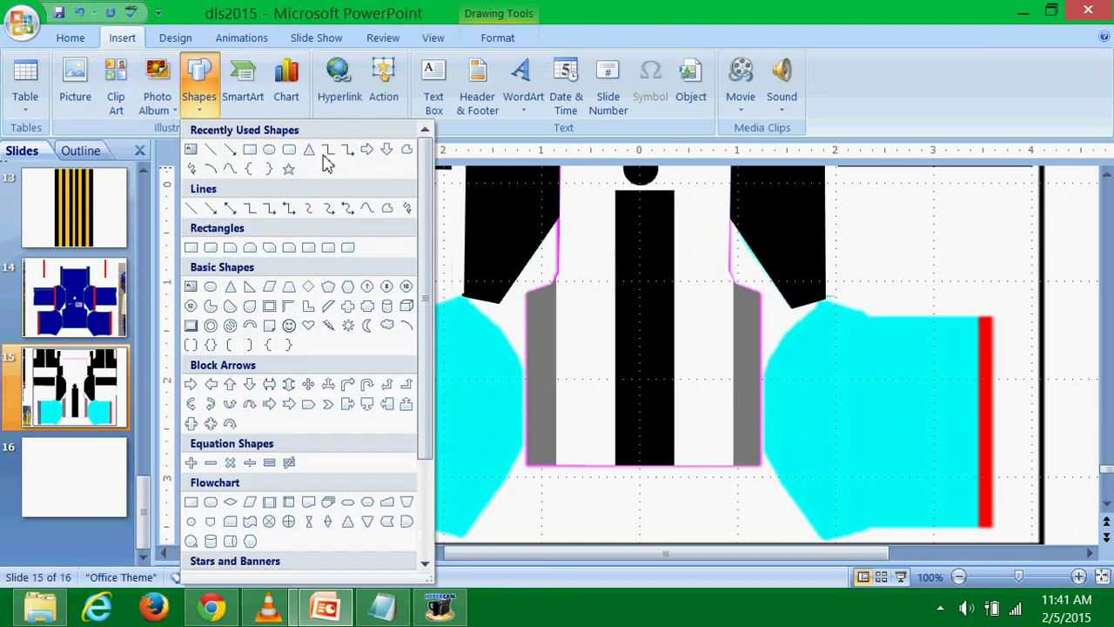
left_click(384, 211)
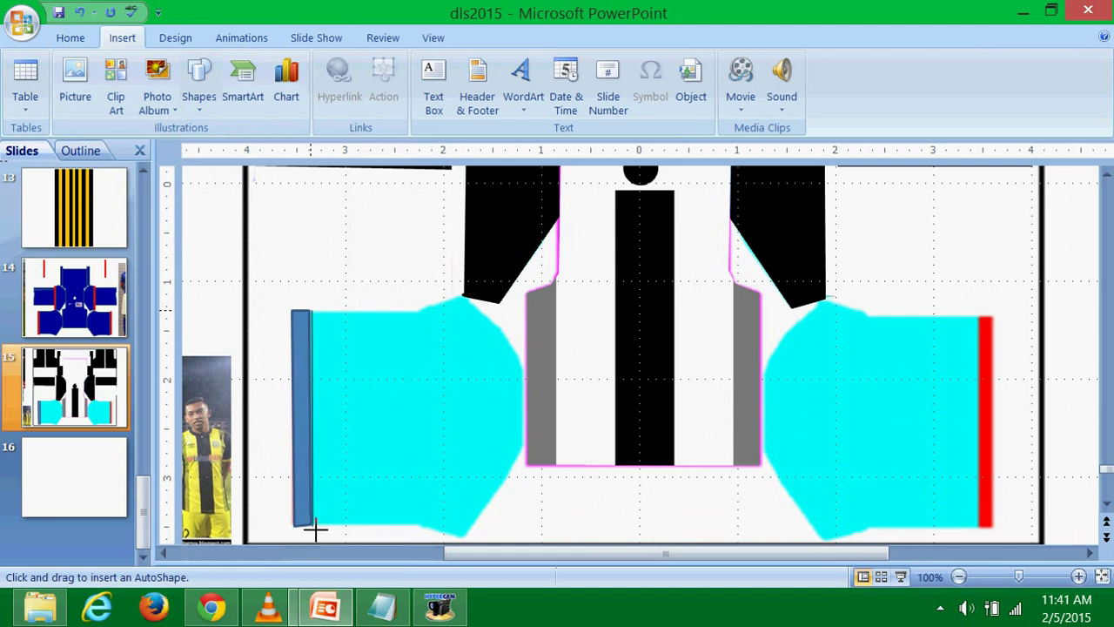
left_click_drag(315, 527, 408, 527)
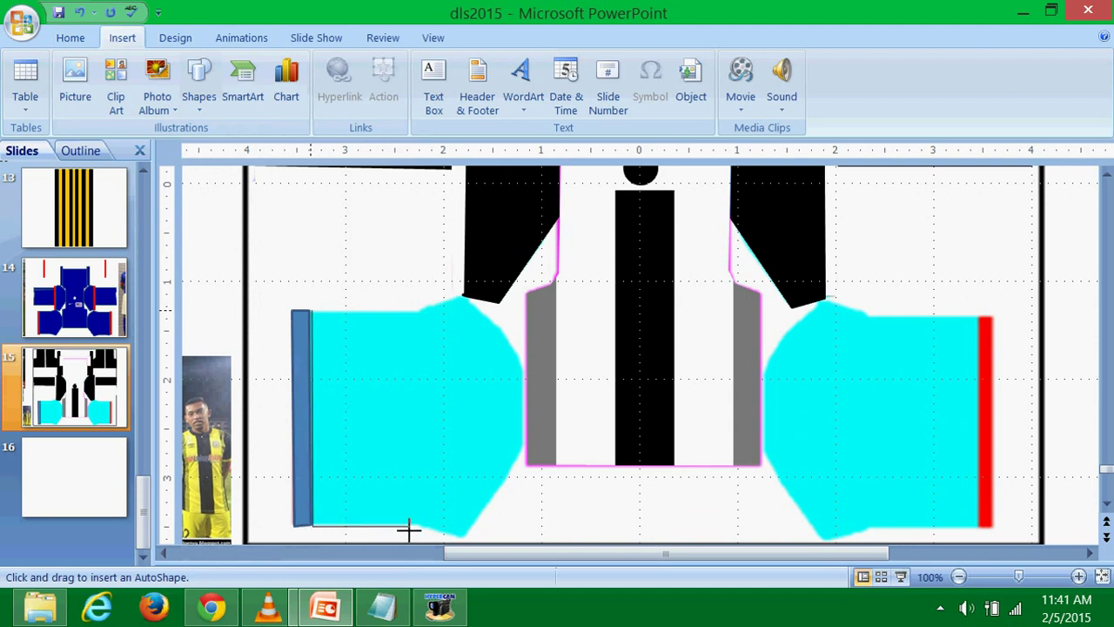
left_click(466, 538)
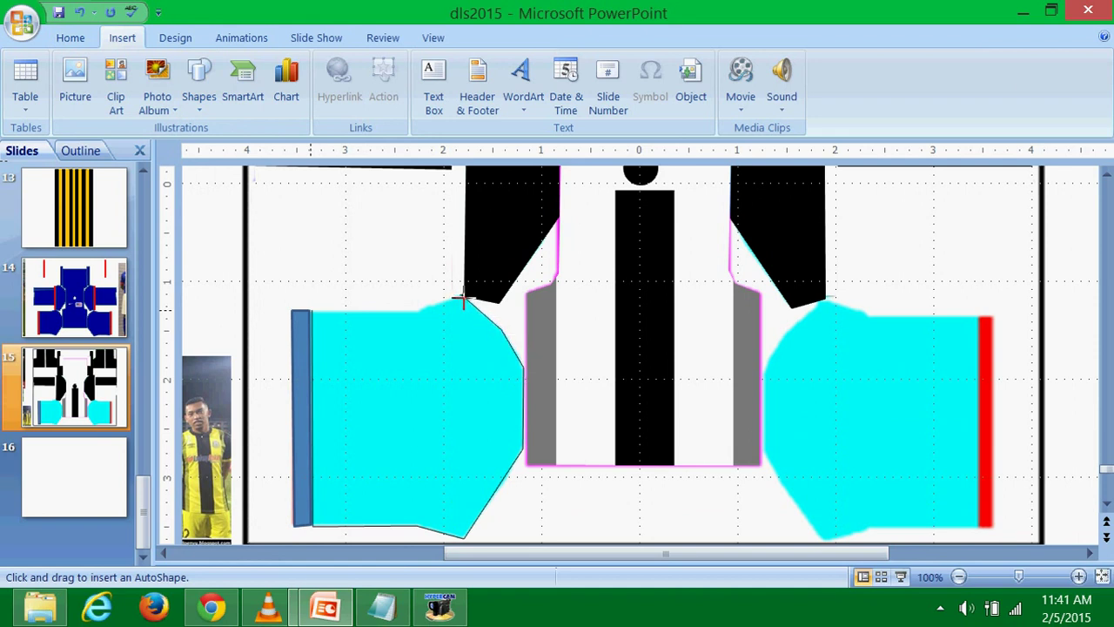
left_click(421, 311)
left_click(314, 314)
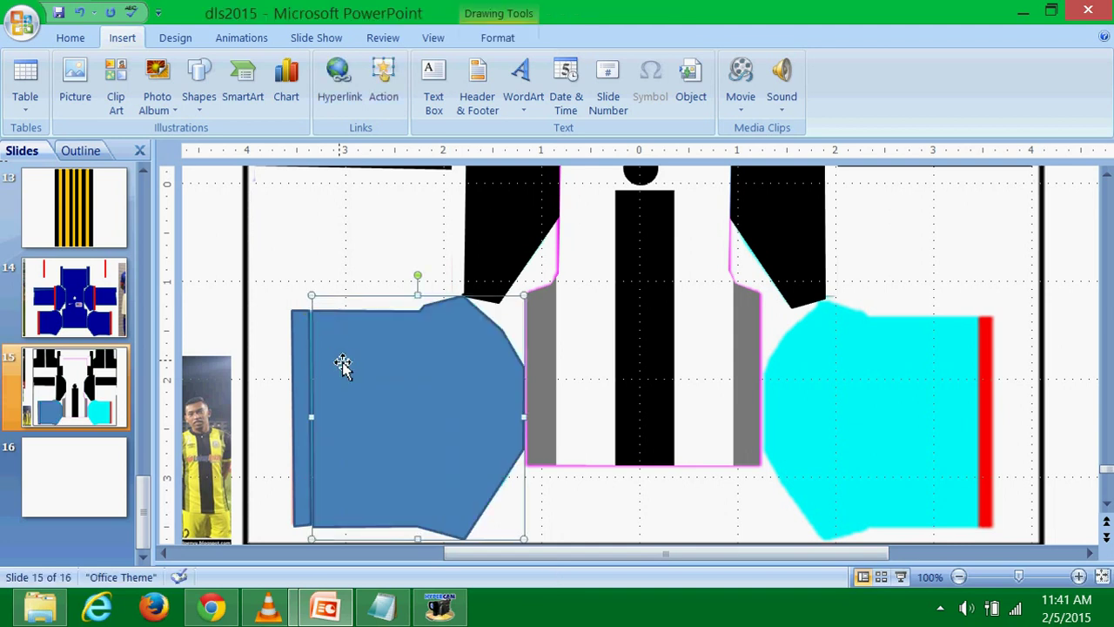
left_click(433, 65)
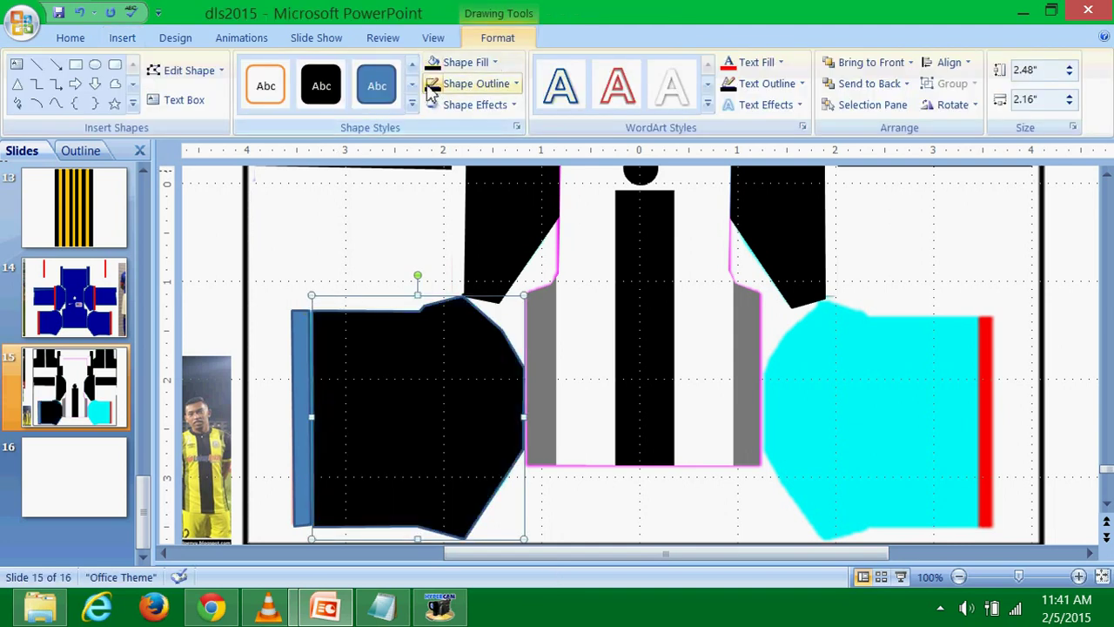
Make the left cuff strip white in both fill and outline.
left_click(301, 357)
left_click(461, 61)
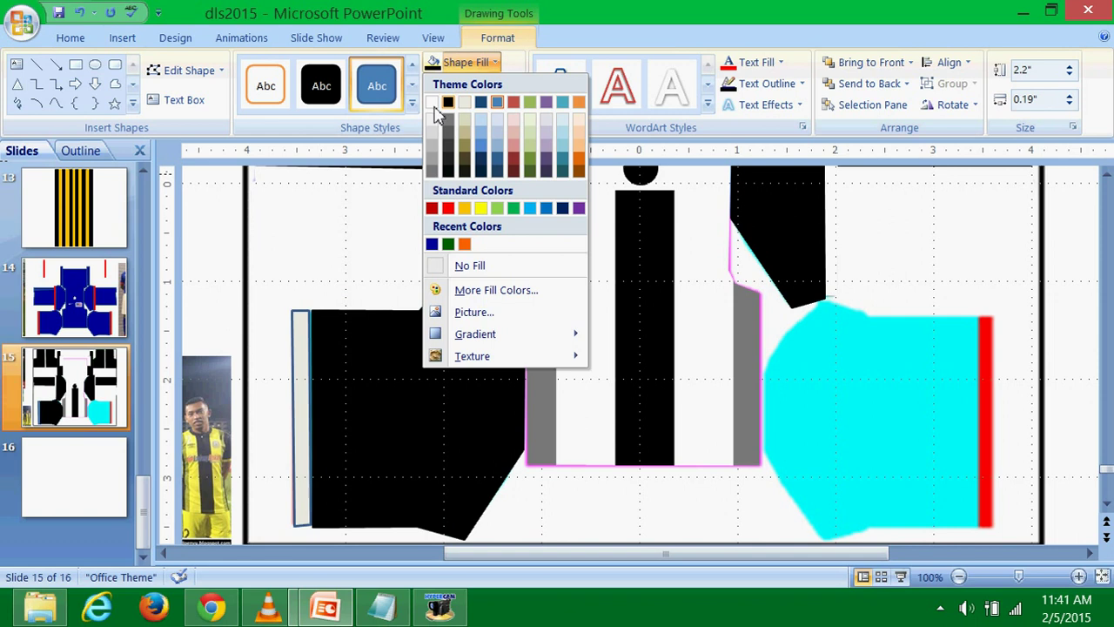
left_click(433, 101)
left_click(475, 85)
left_click(432, 123)
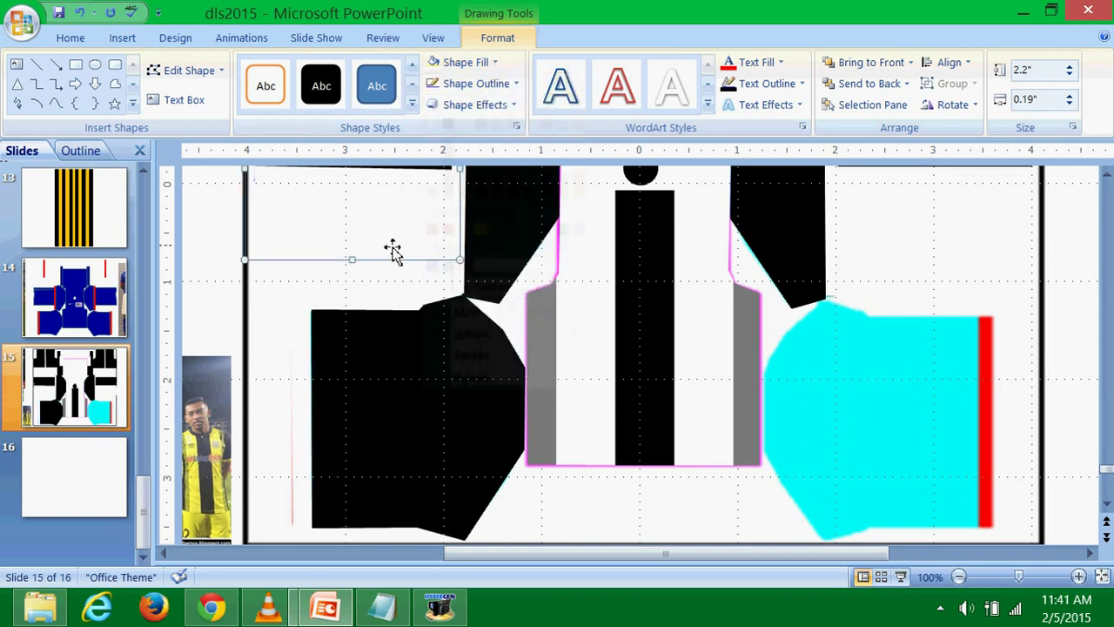
left_click(391, 253)
left_click(377, 290)
Trace a freeform panel over the red right cuff strip.
left_click(122, 37)
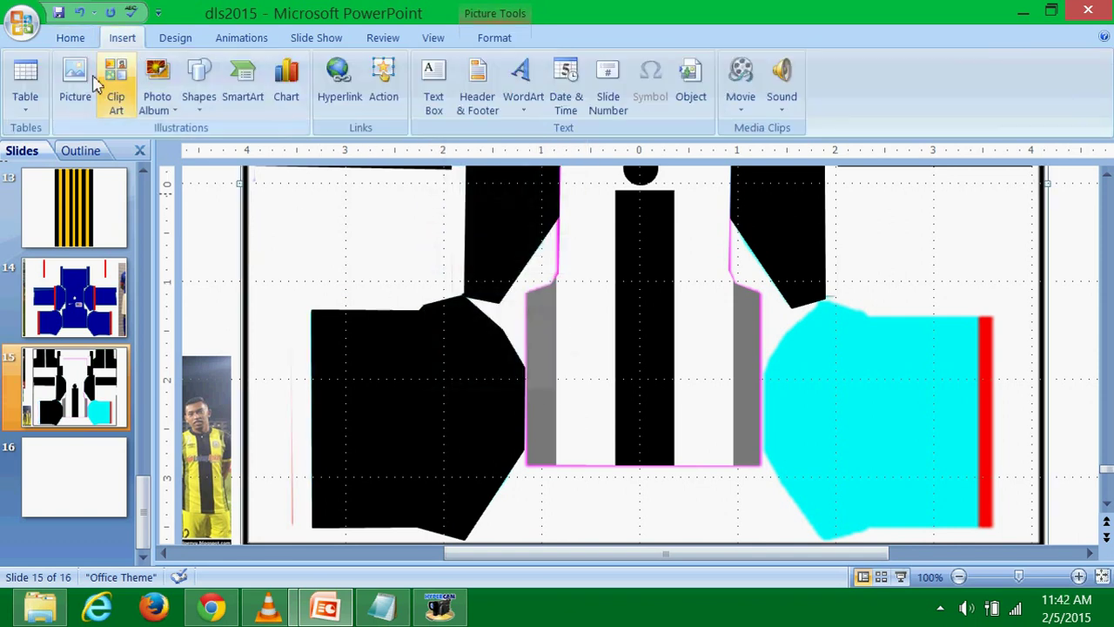
left_click(198, 87)
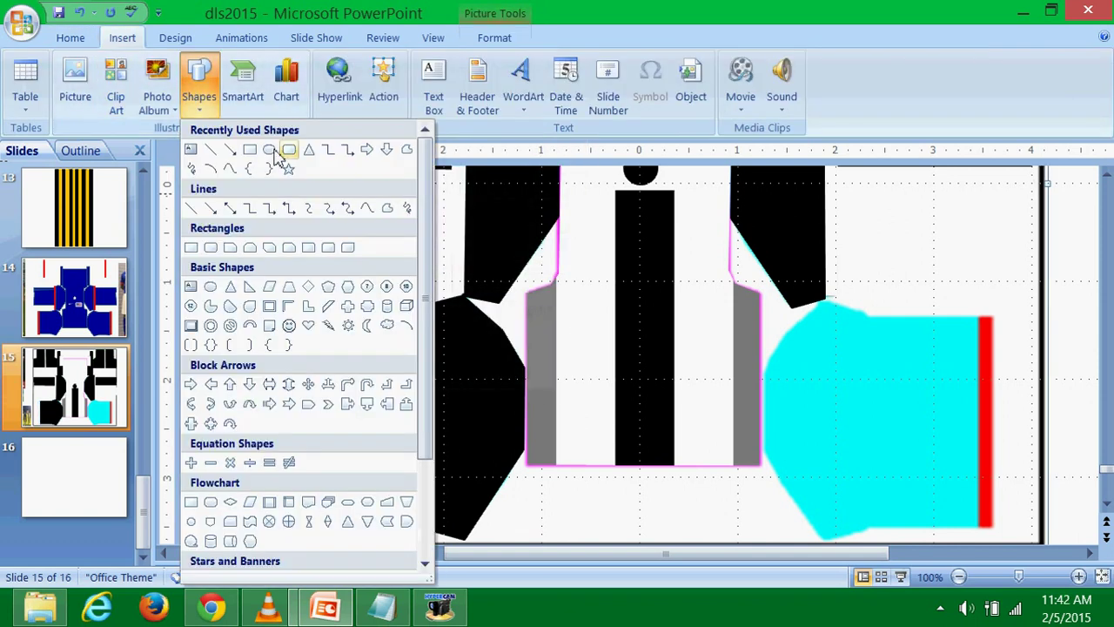
left_click(387, 208)
left_click_drag(981, 319, 979, 533)
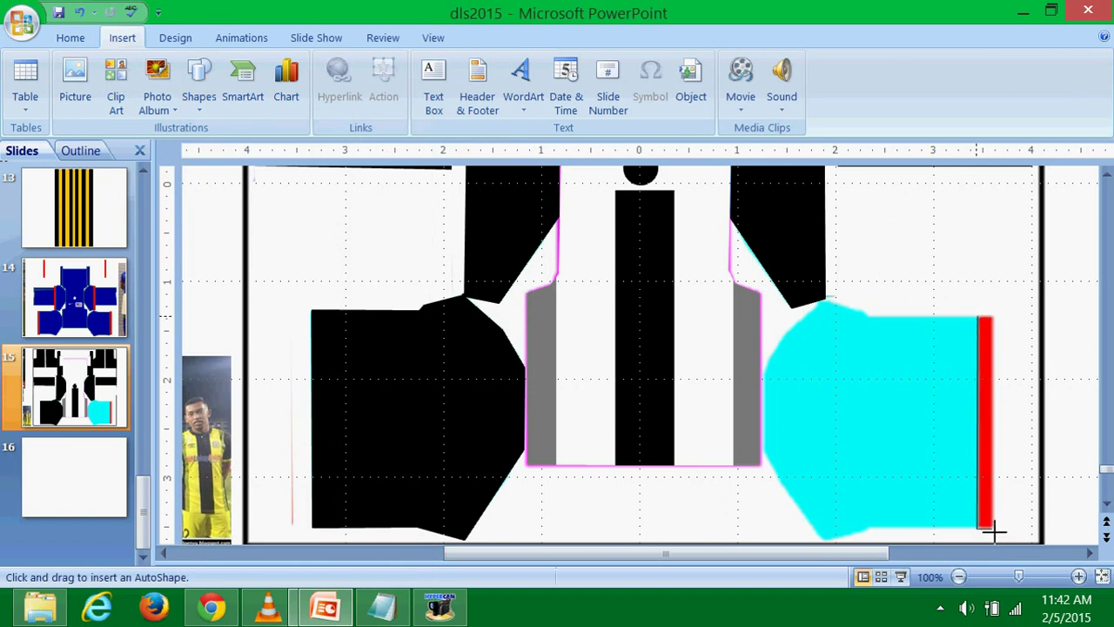
left_click_drag(997, 531, 999, 319)
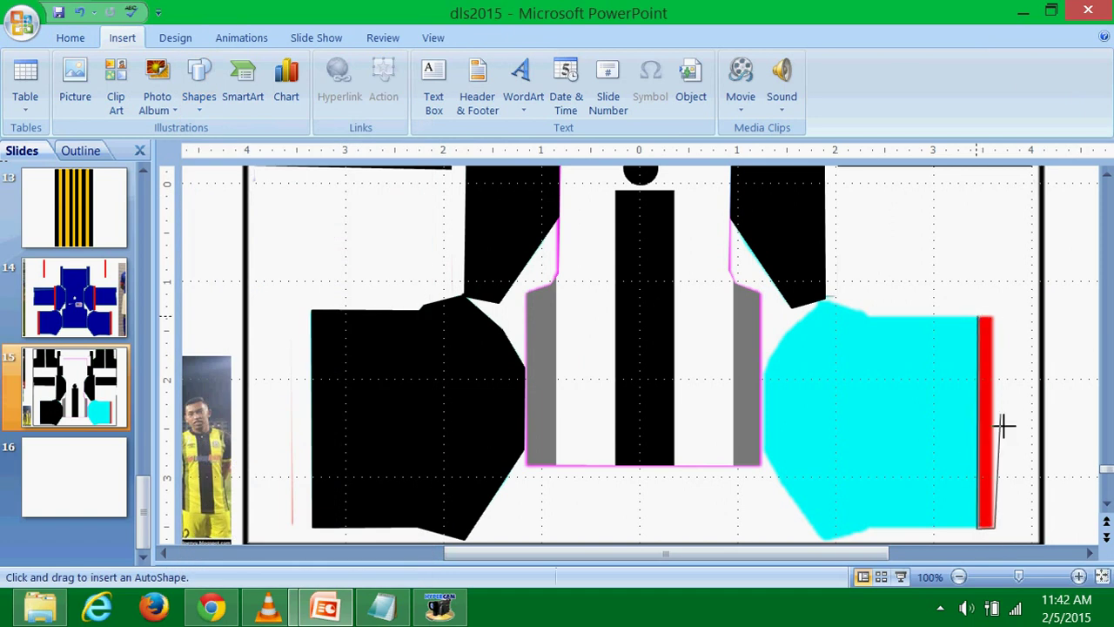
left_click(981, 319)
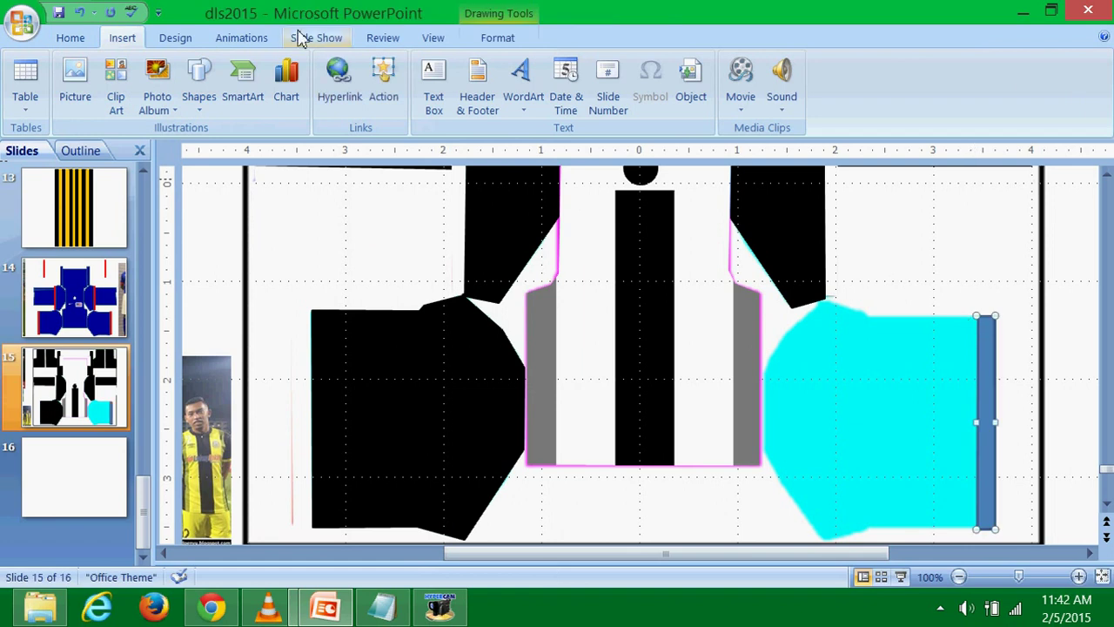
Trace a freeform around the right cyan sleeve and fill it black.
left_click(199, 83)
left_click(386, 207)
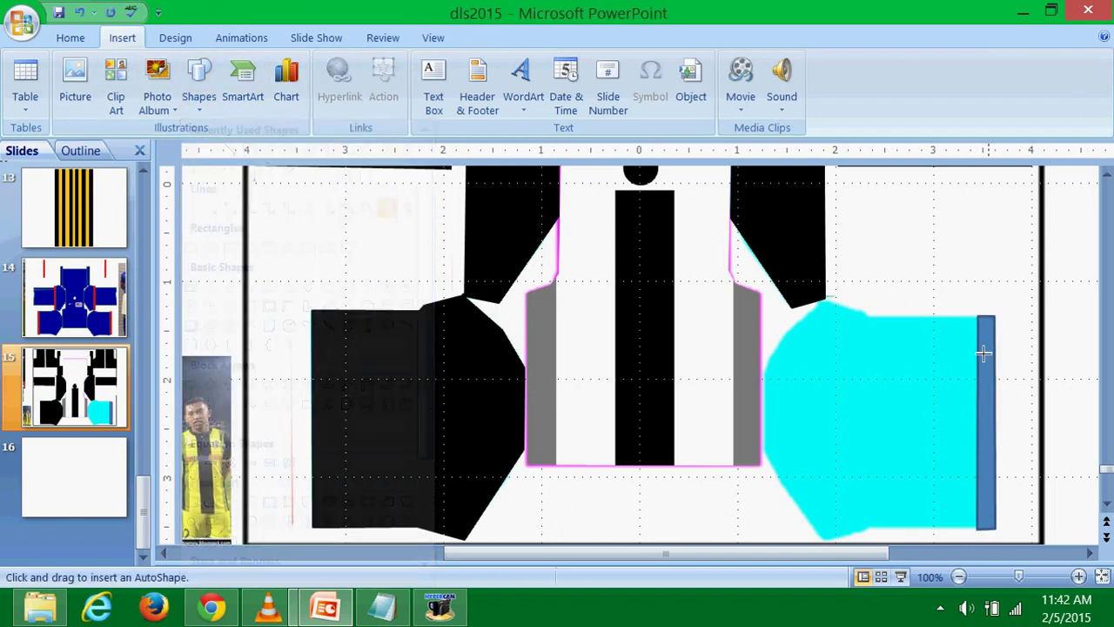
left_click(978, 317)
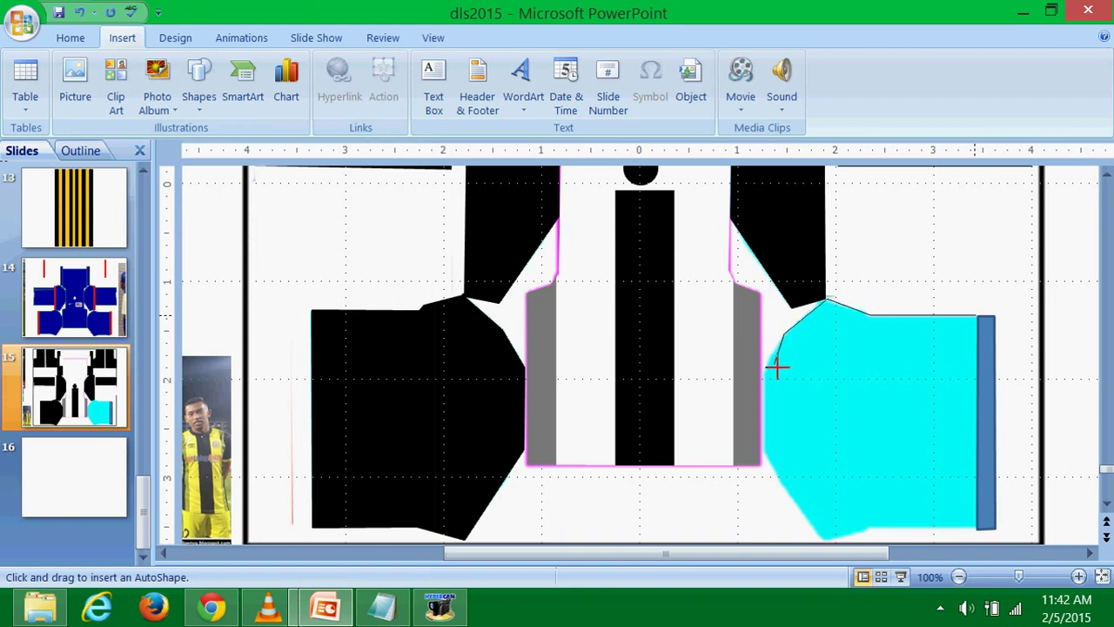
left_click(764, 463)
left_click(823, 539)
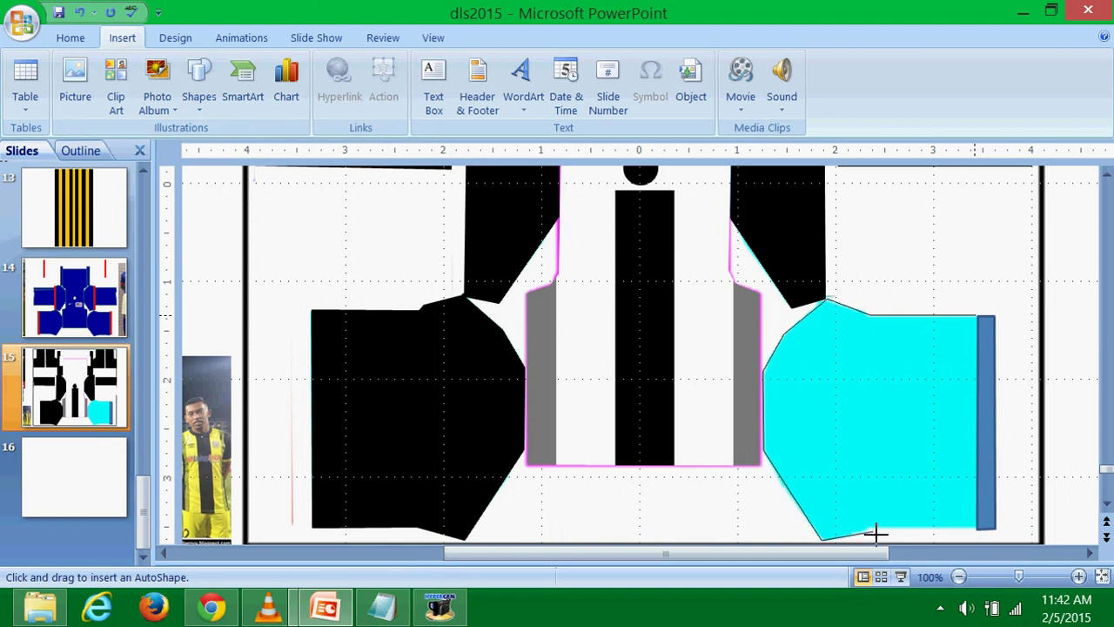
left_click(979, 532)
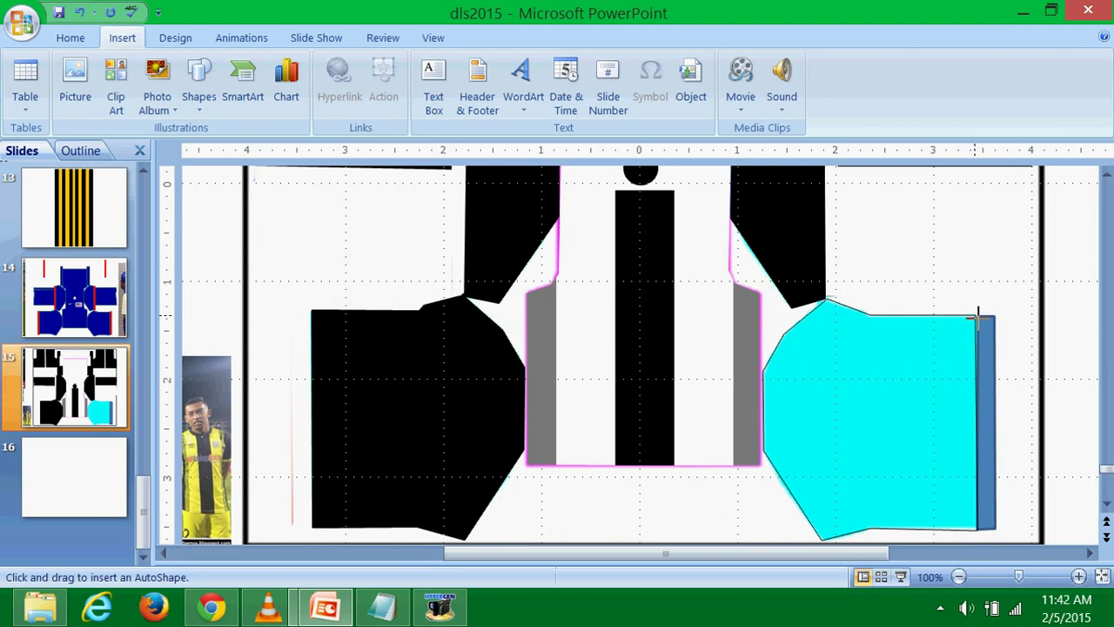
left_click(978, 315)
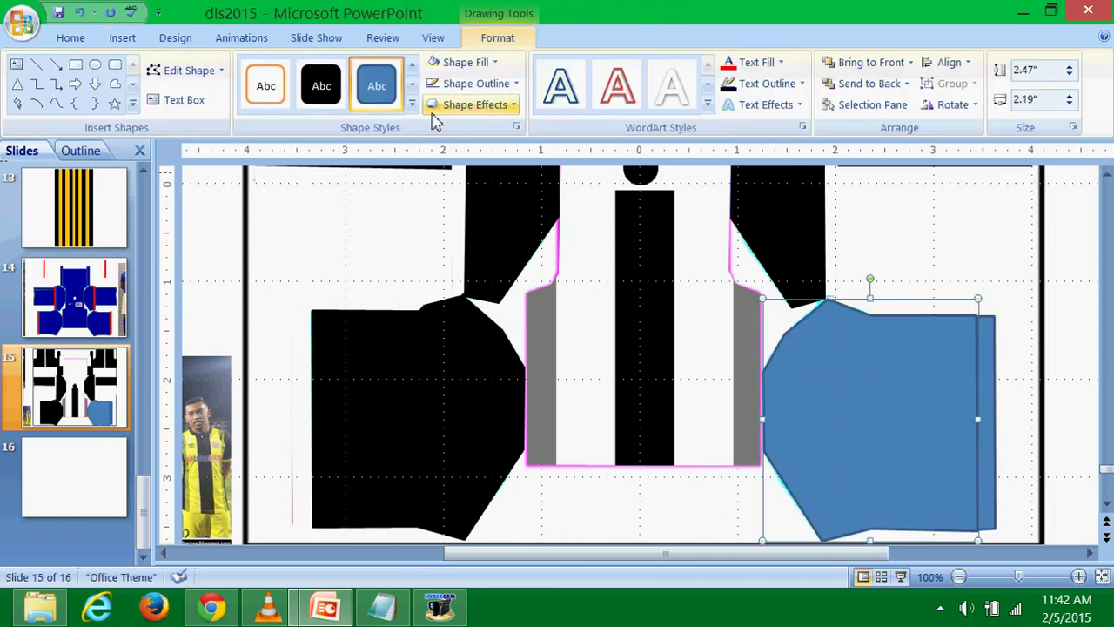
left_click(459, 68)
left_click(448, 101)
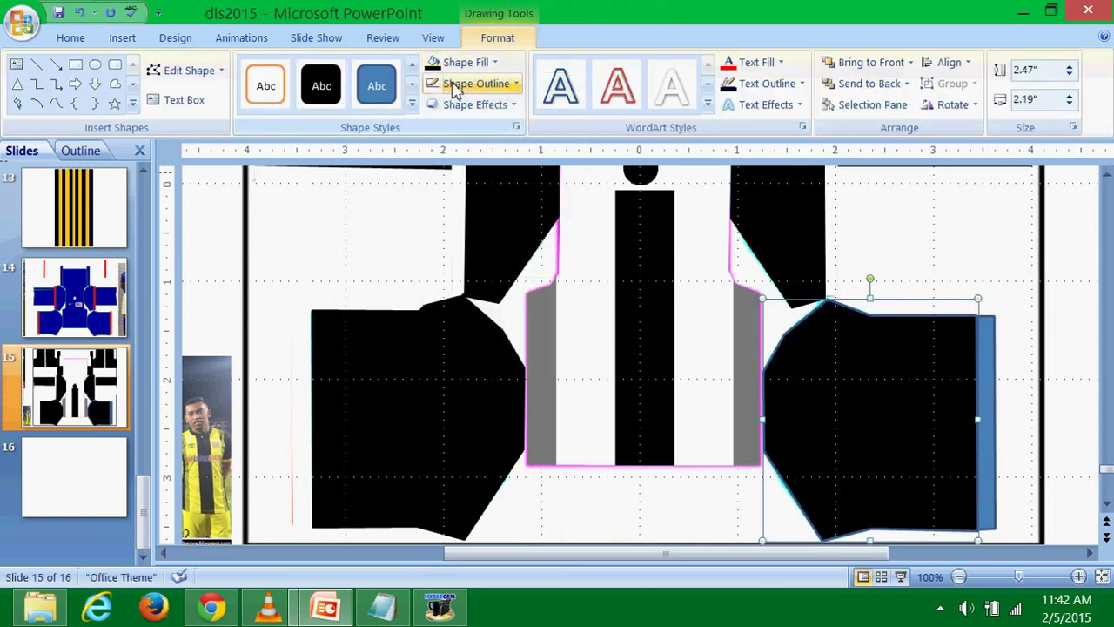
Outline the right sleeve black and make its cuff strip white, fill and outline.
left_click(449, 84)
left_click(448, 123)
left_click(989, 339)
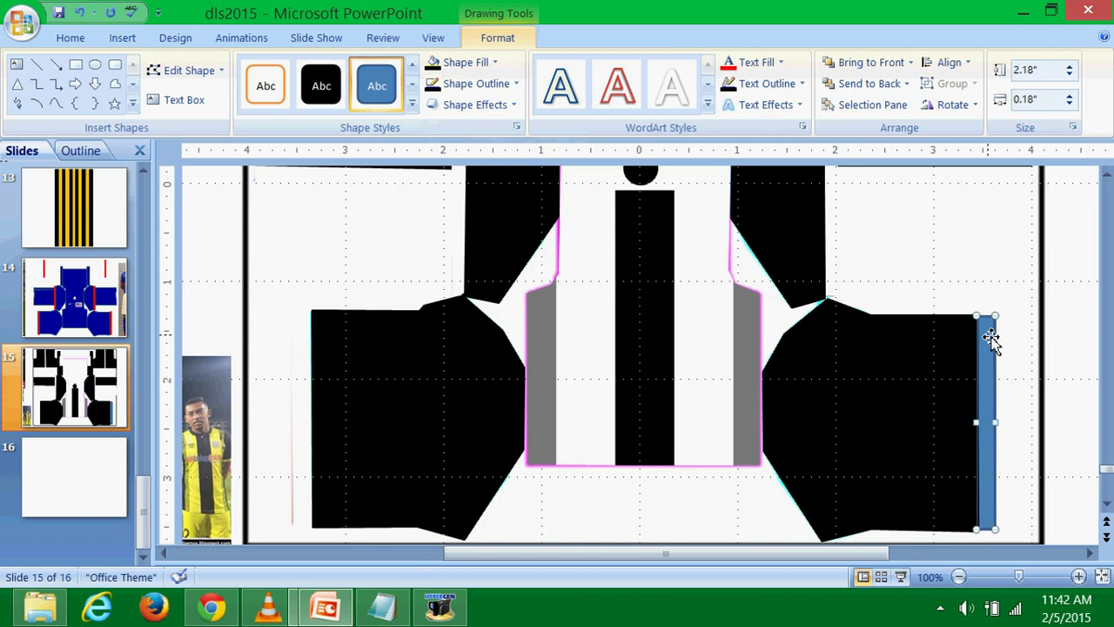
left_click(458, 63)
left_click(432, 123)
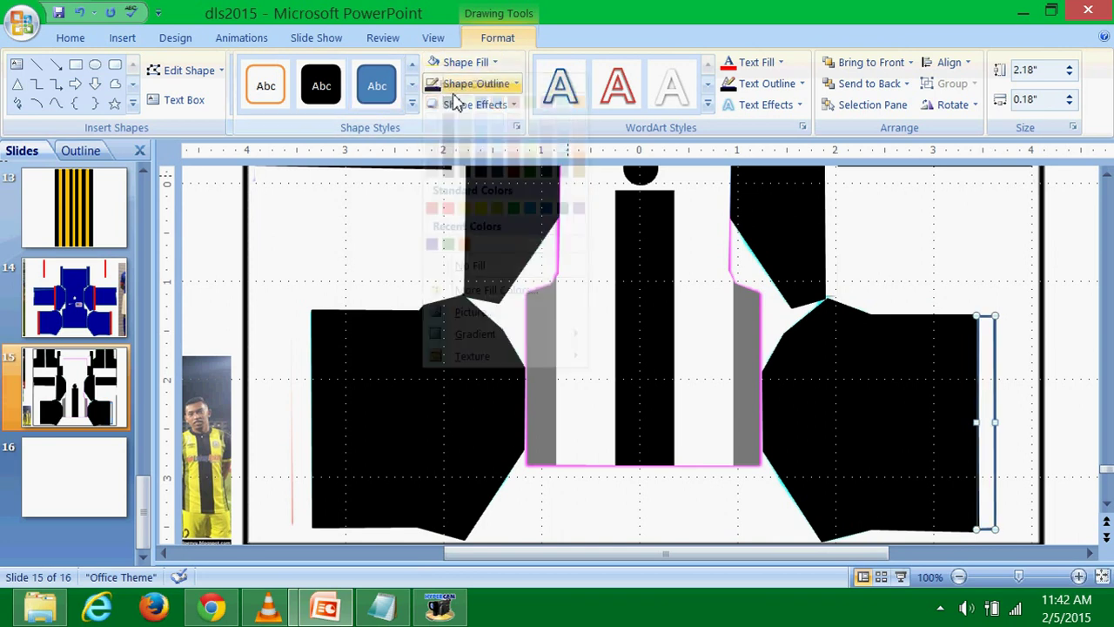
left_click(449, 84)
left_click(432, 123)
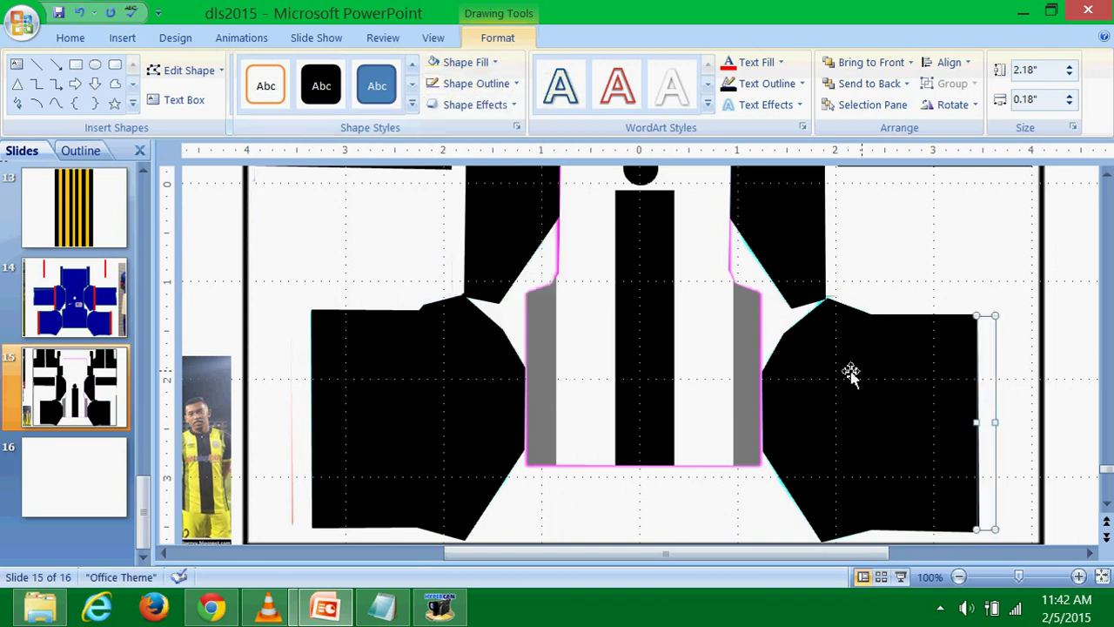
Group each sleeve panel with its cuff strip, right then left.
left_click(925, 387, "shift")
right_click(925, 386)
mouse_move(971, 236)
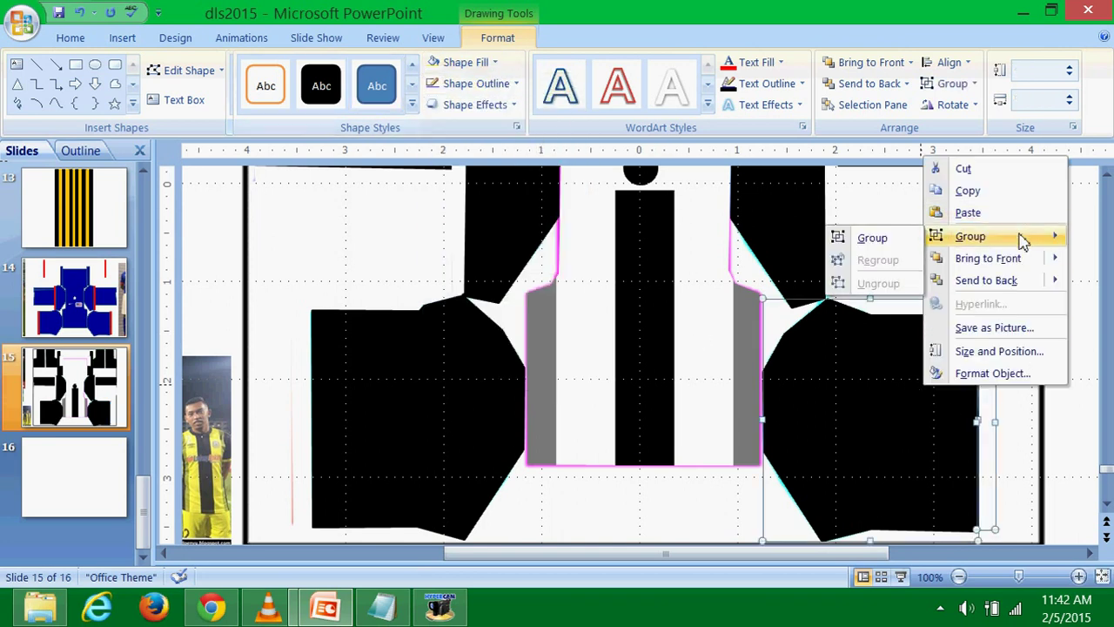
left_click(905, 239)
left_click(311, 410)
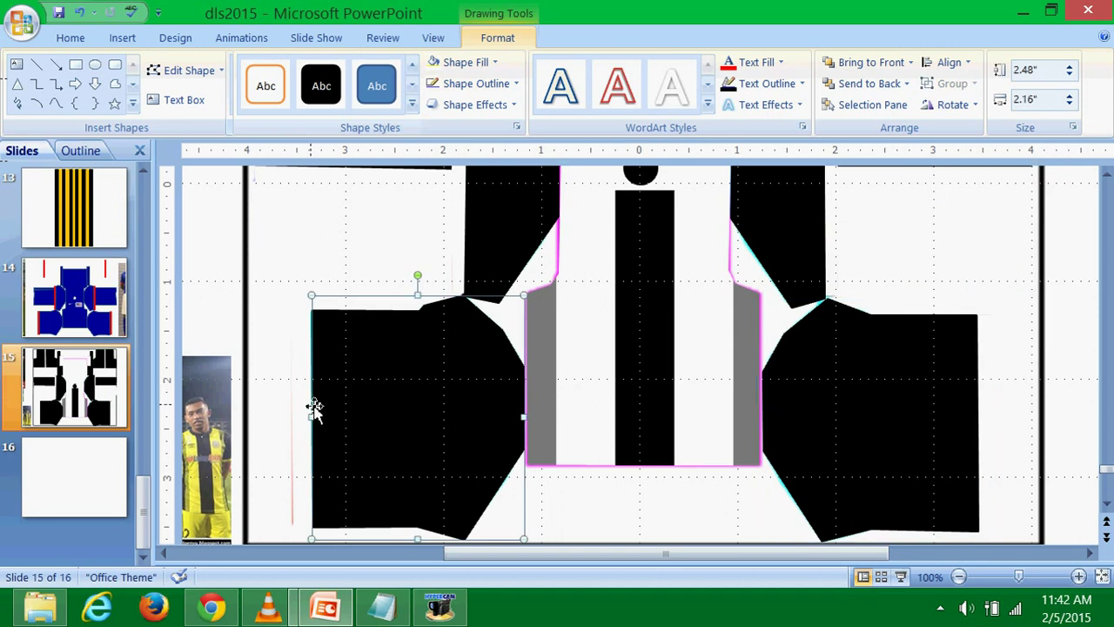
right_click(349, 356)
mouse_move(435, 436)
left_click(537, 435)
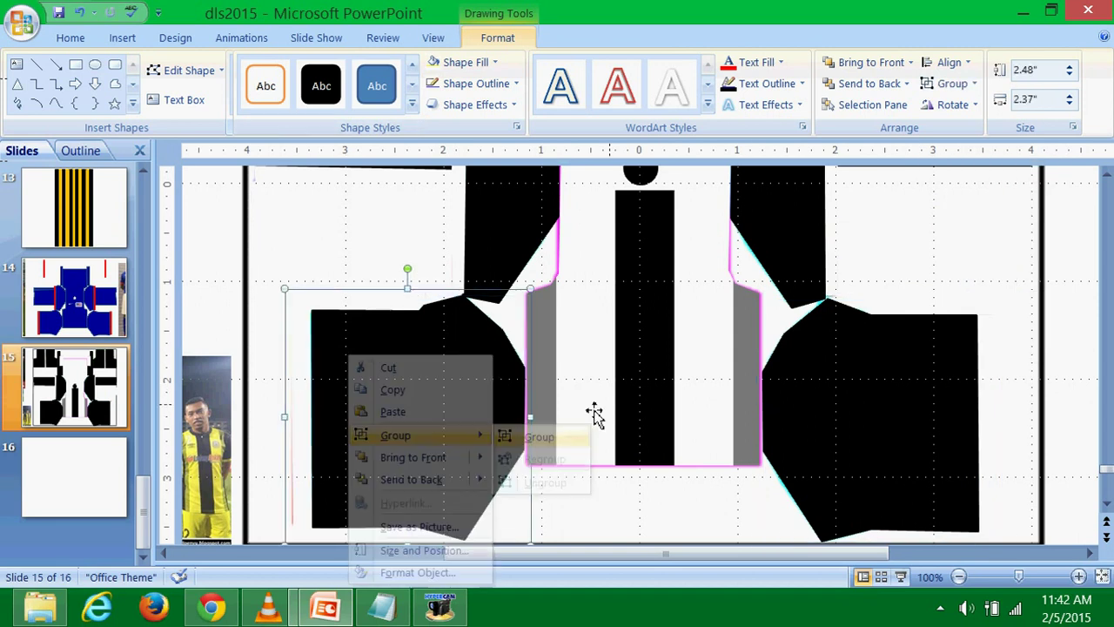
Inspect the central white panels by selecting and deselecting them.
scroll(679, 396, "down", 1)
scroll(676, 392, "down", 1)
scroll(676, 392, "down", 1)
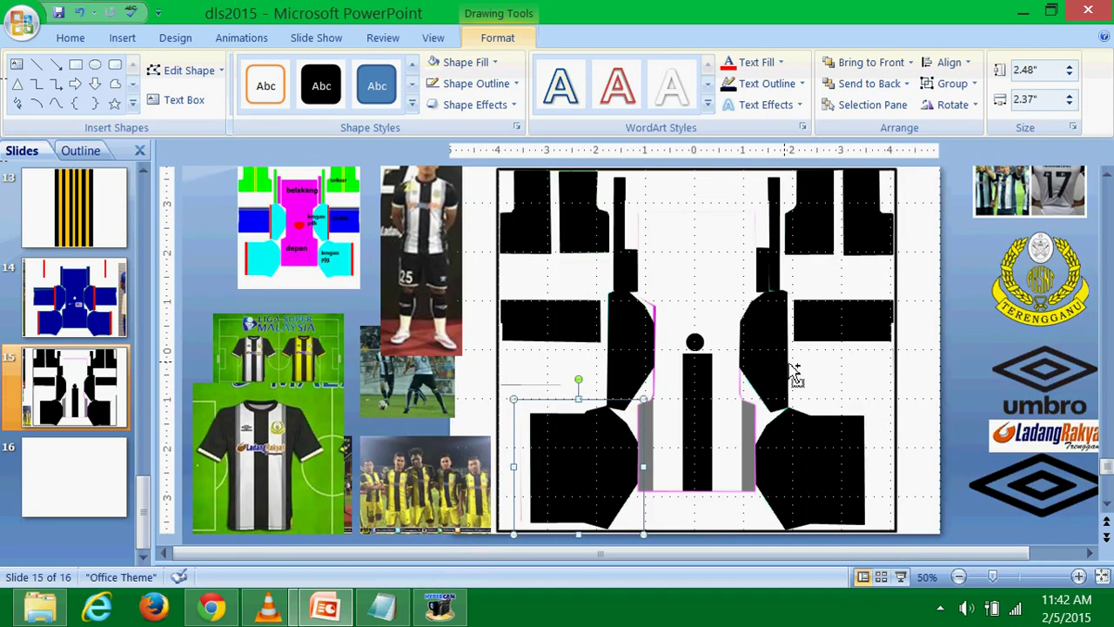
left_click(958, 322)
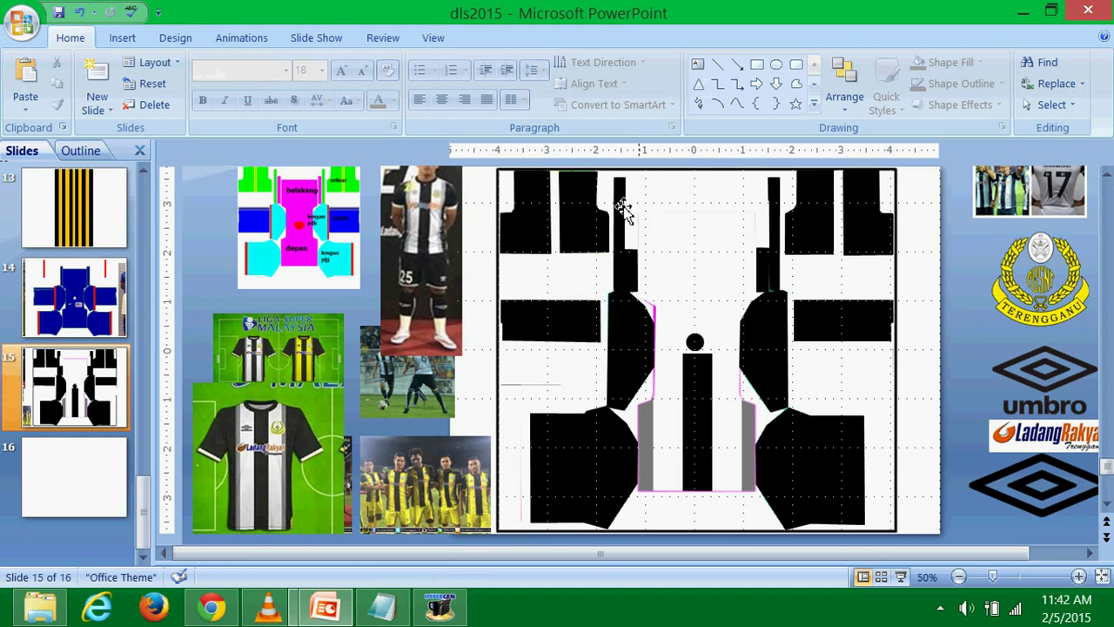
left_click(638, 216)
left_click(958, 301)
left_click(701, 319)
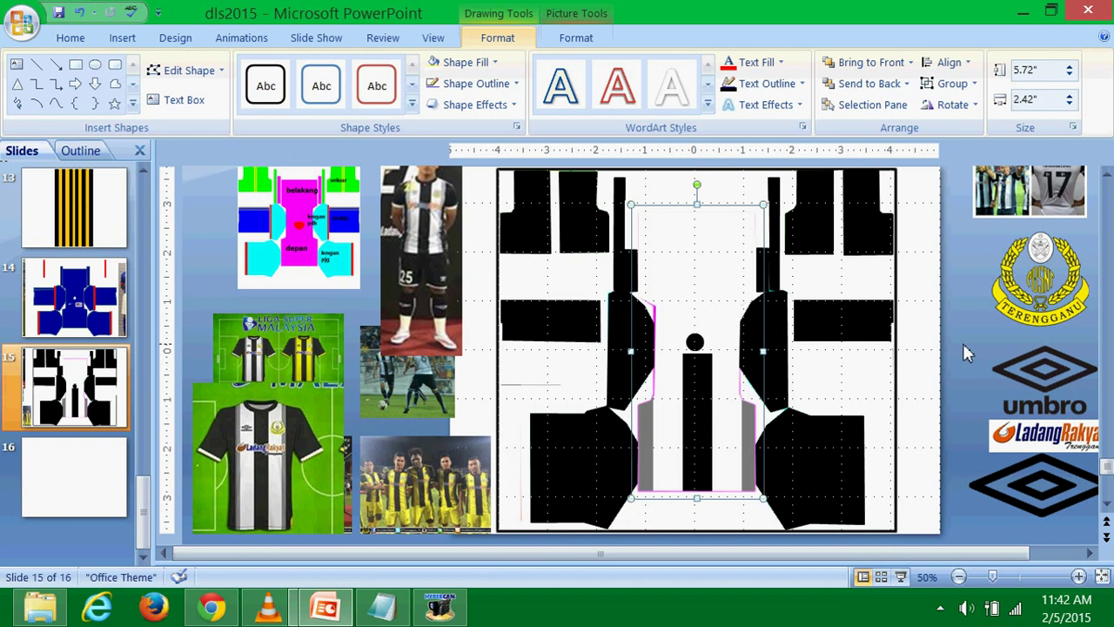
left_click(963, 351)
left_click(747, 442)
left_click(959, 349)
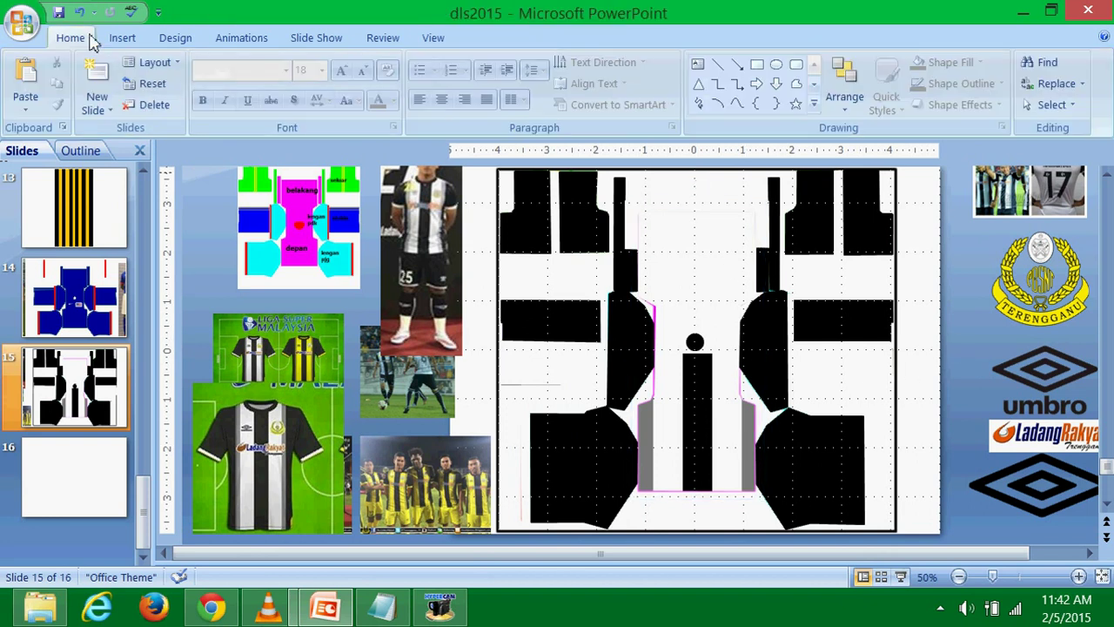
left_click(121, 38)
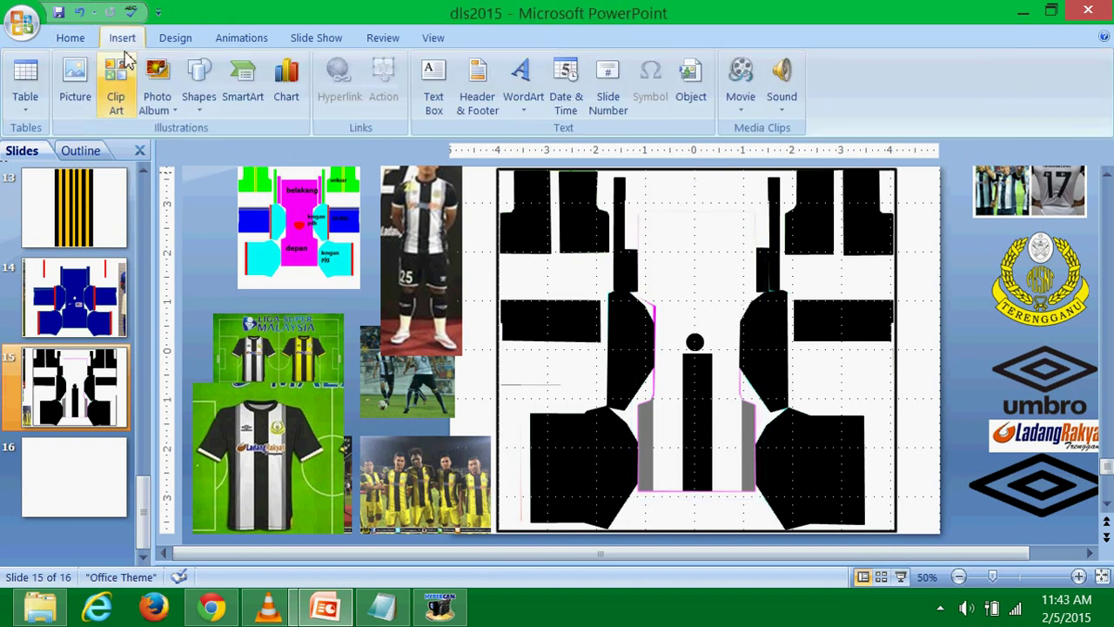
Draw a small rectangle at the template's upper-left edge with no outline and grey fill.
left_click(201, 94)
left_click(250, 151)
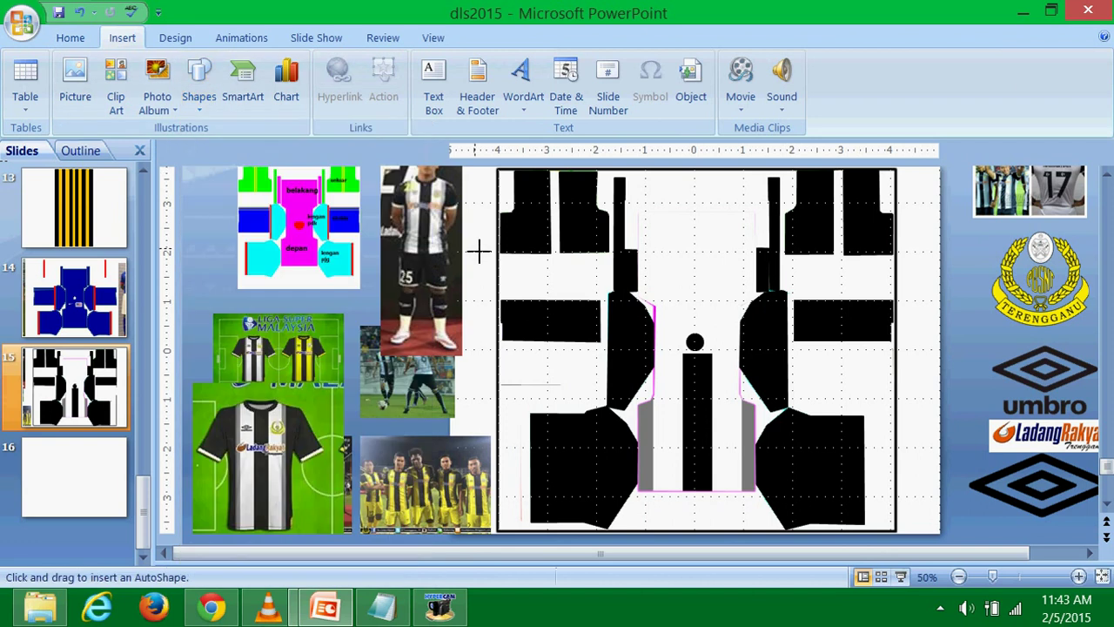
left_click_drag(474, 249, 524, 298)
left_click(476, 84)
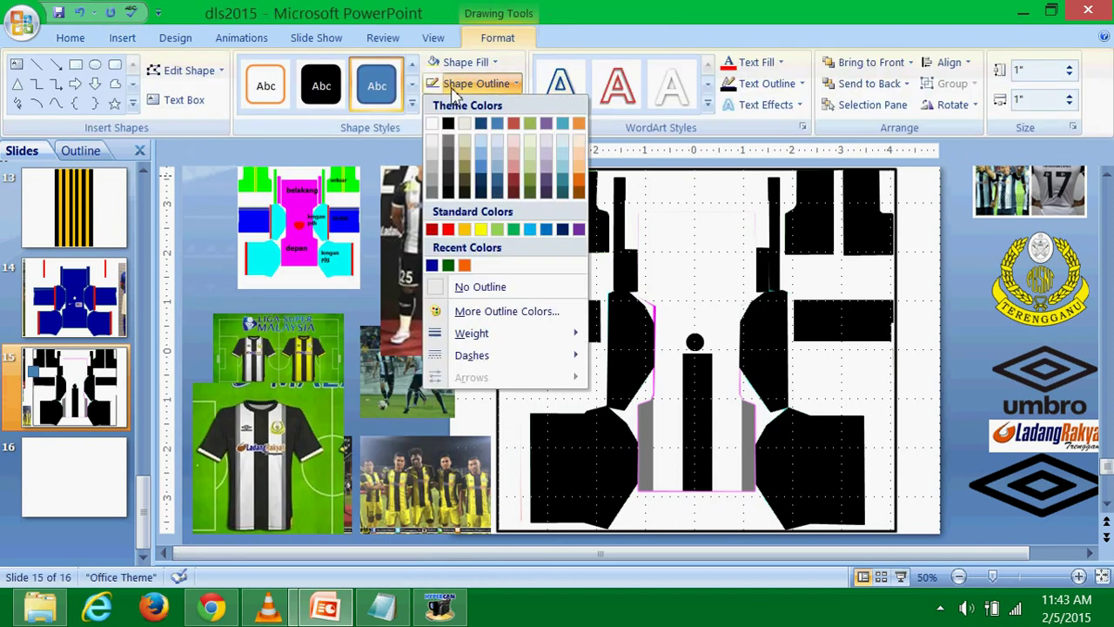
left_click(488, 293)
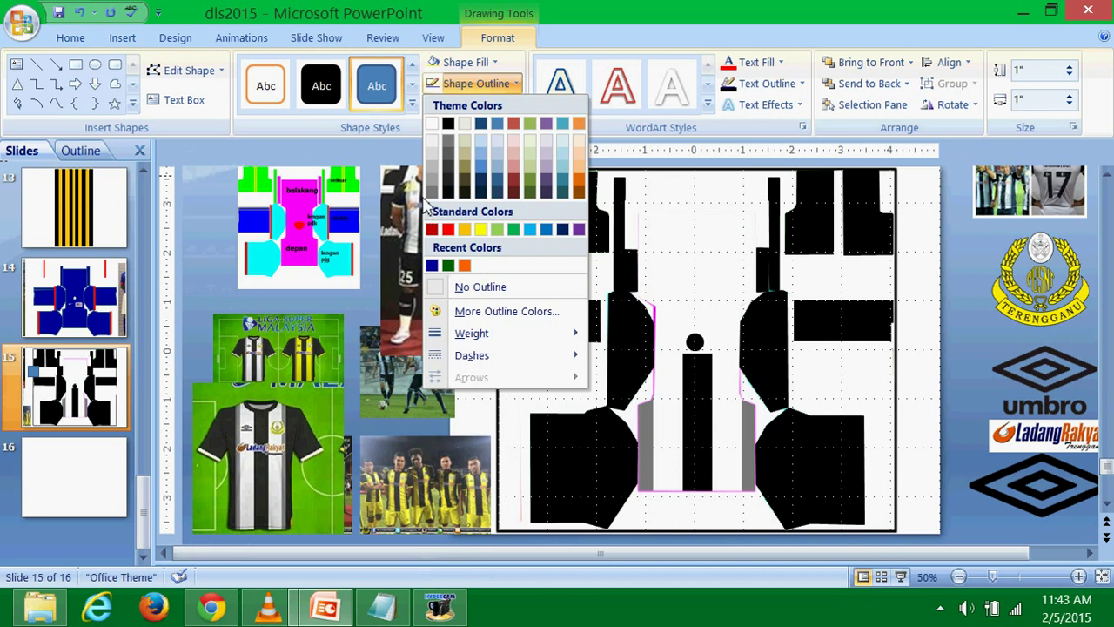
left_click(465, 62)
left_click(439, 183)
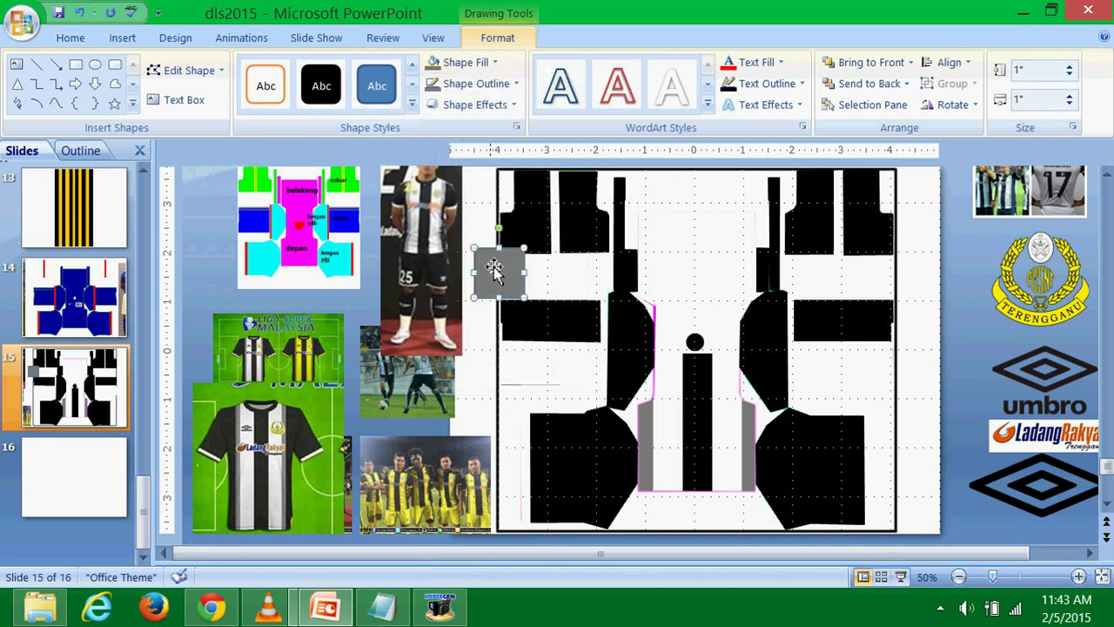
Duplicate the grey square, fill the copy black, and move it onto the template.
mouse_move(496, 276)
left_mouse_down()
mouse_move(476, 315)
mouse_move(462, 312)
left_mouse_up()
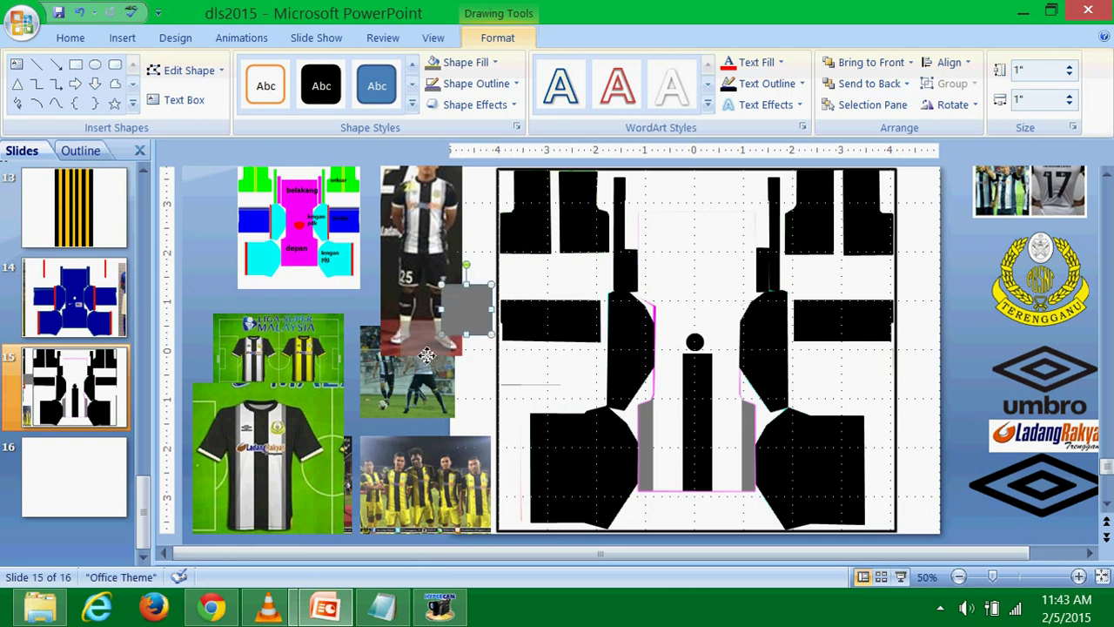
left_click_drag(467, 320, 397, 396, "ctrl")
left_click(466, 62)
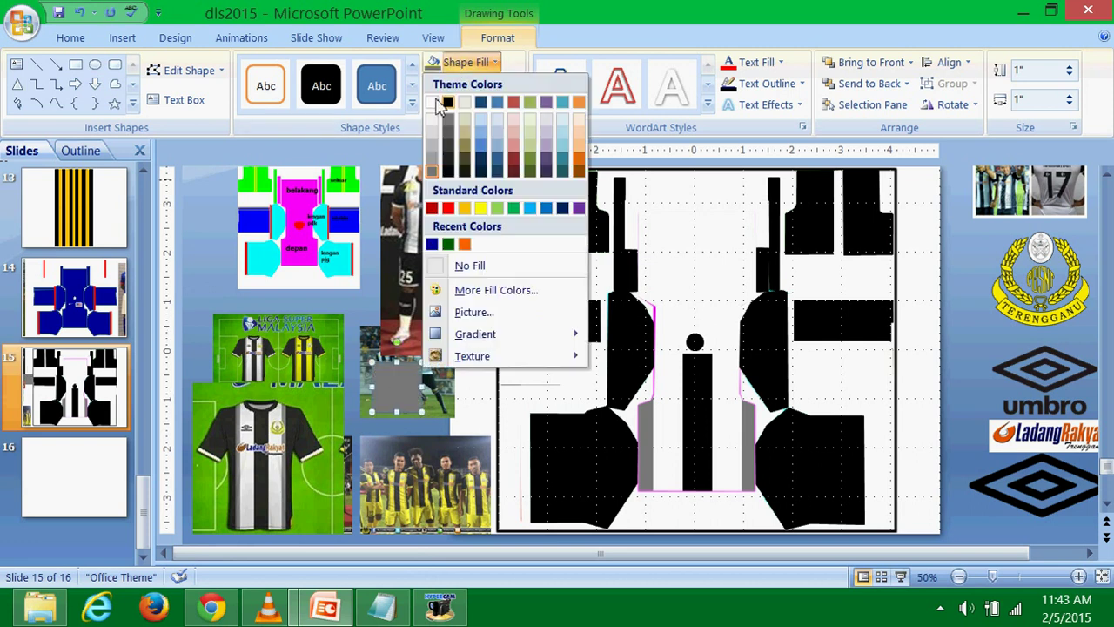
left_click(448, 122)
left_click(476, 83)
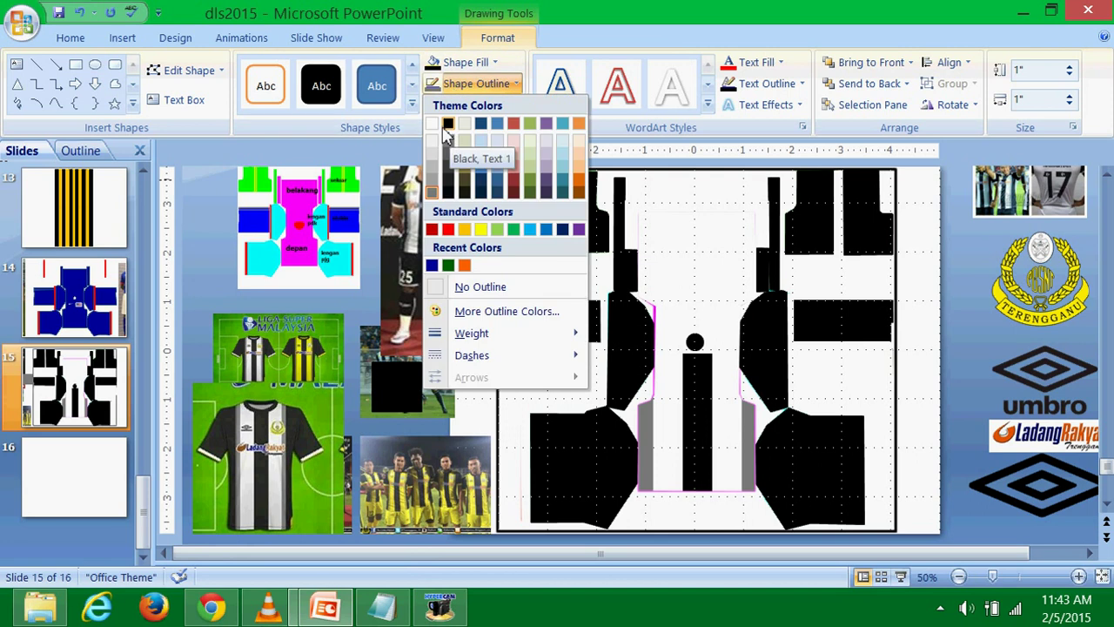
left_click(513, 423)
left_click(517, 423)
left_click(424, 402)
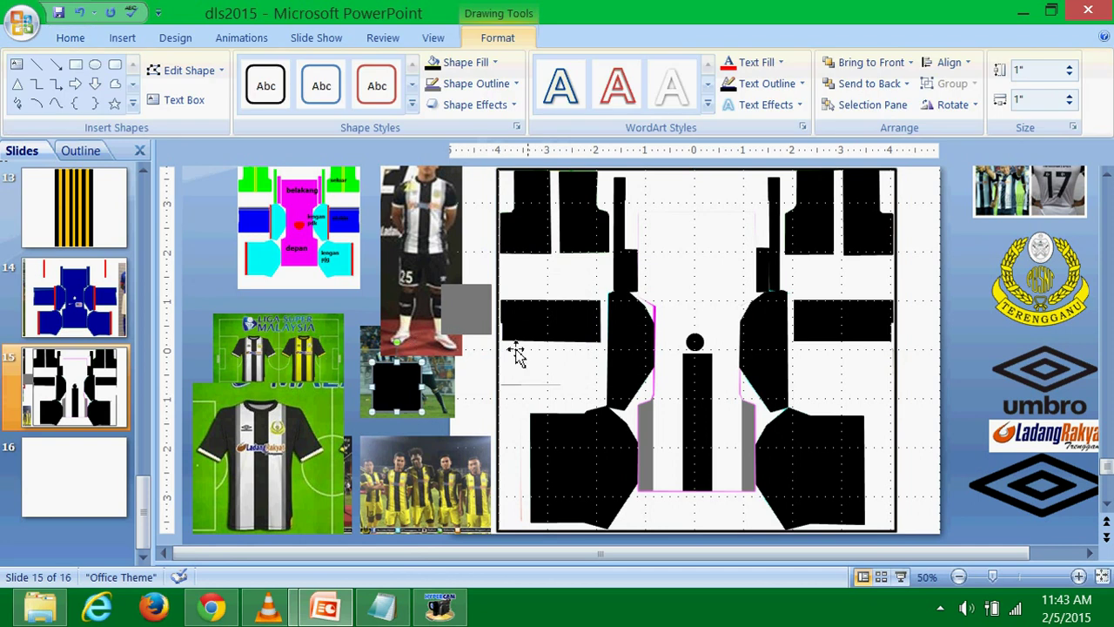
left_click_drag(573, 362, 605, 348)
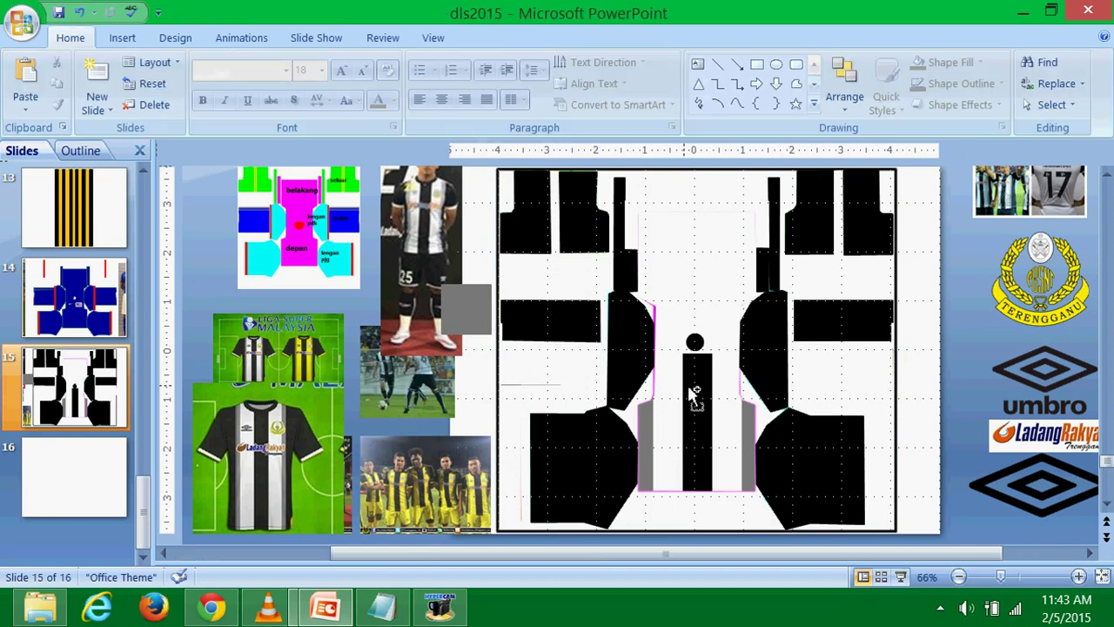
Move the green jersey photo over the template's left side and bring it to front.
scroll(695, 396, "up", 2)
scroll(687, 393, "down", 2)
scroll(666, 387, "down", 1)
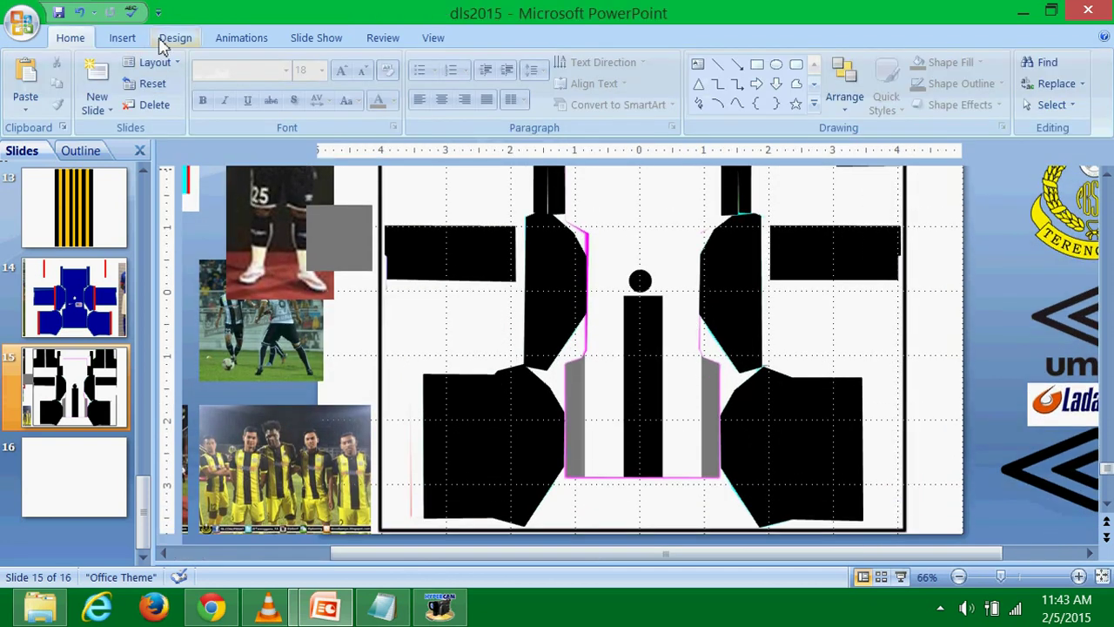
left_click(122, 38)
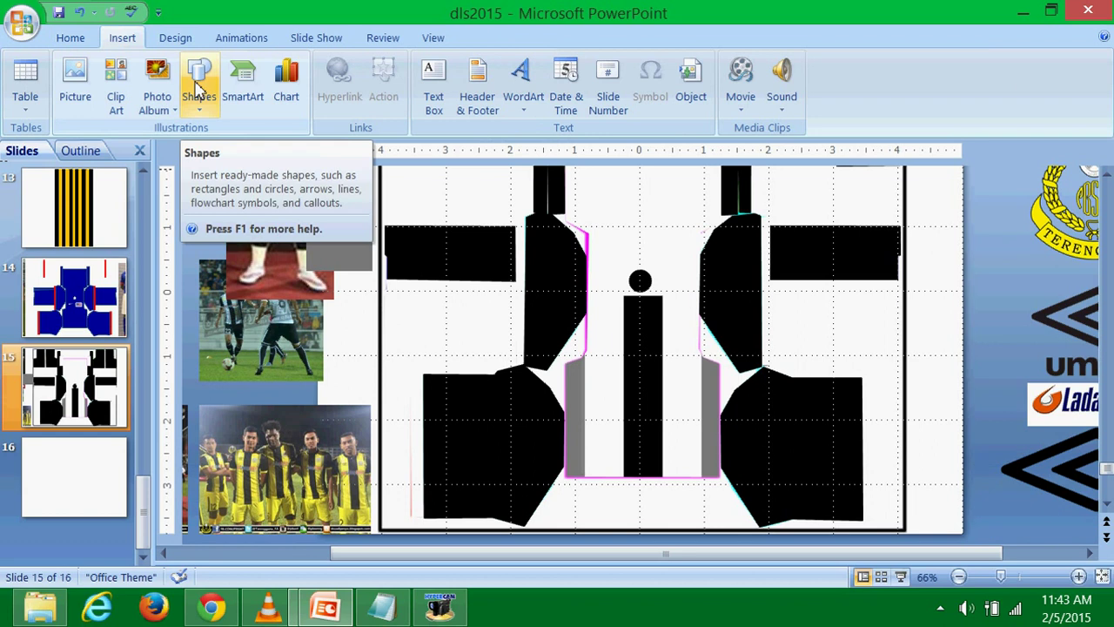
scroll(435, 284, "down", 2)
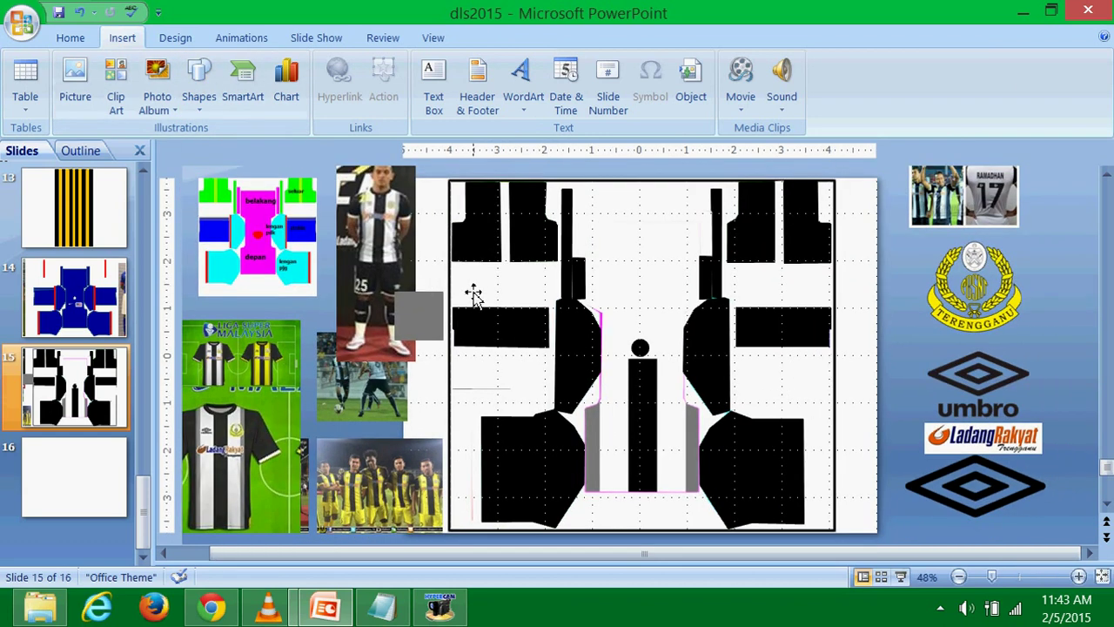
left_click(199, 76)
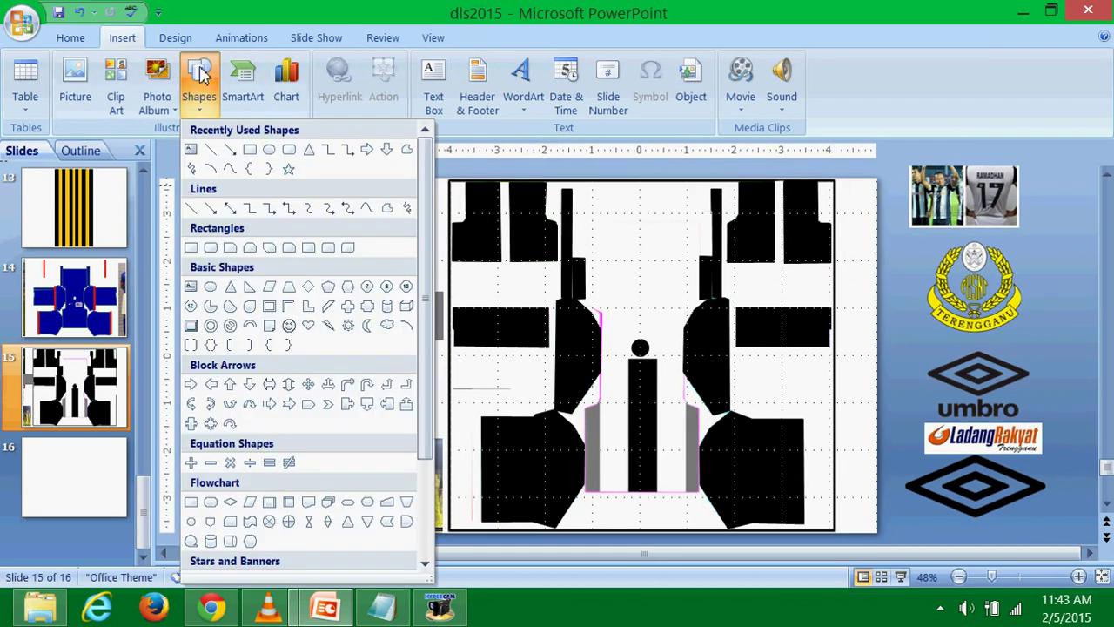
left_click(200, 76)
left_click_drag(327, 399, 499, 375)
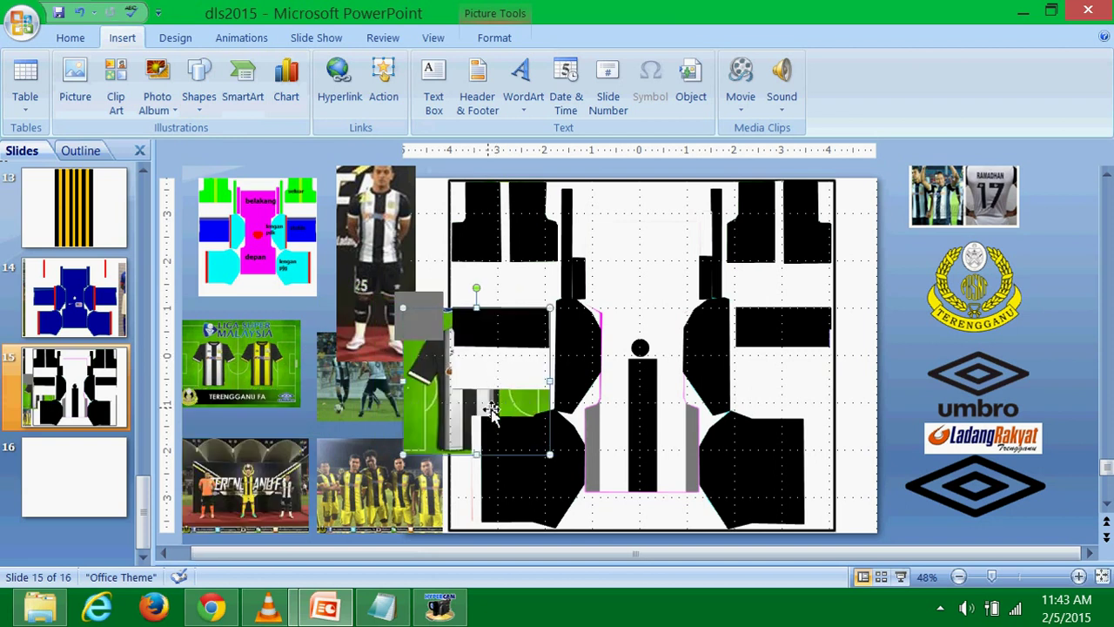
right_click(503, 393)
left_click(547, 281)
mouse_move(502, 397)
left_mouse_down()
mouse_move(516, 409)
mouse_move(540, 396)
left_mouse_up()
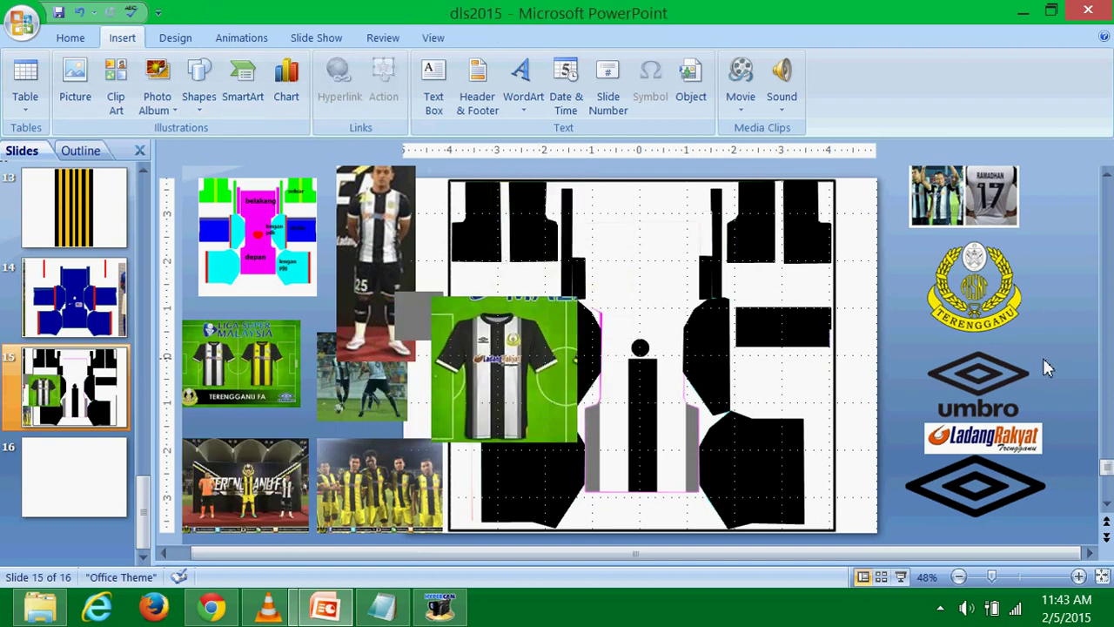
scroll(841, 379, "up", 3)
scroll(841, 379, "up", 3)
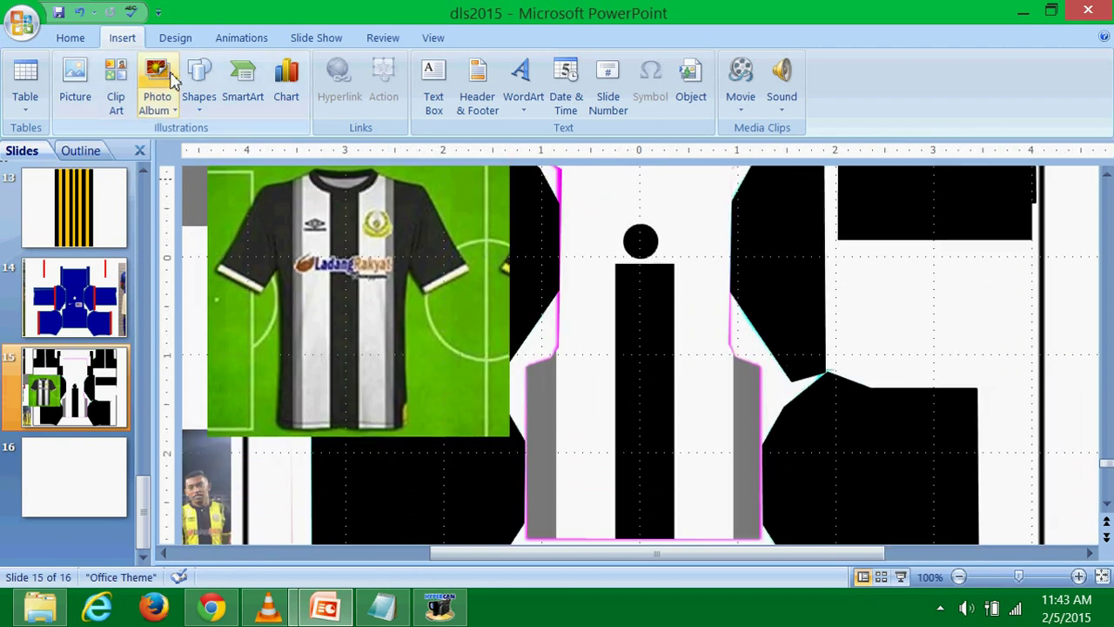
Trace a freeform panel over the grey band left of the centre stripe.
left_click(199, 87)
left_click(383, 211)
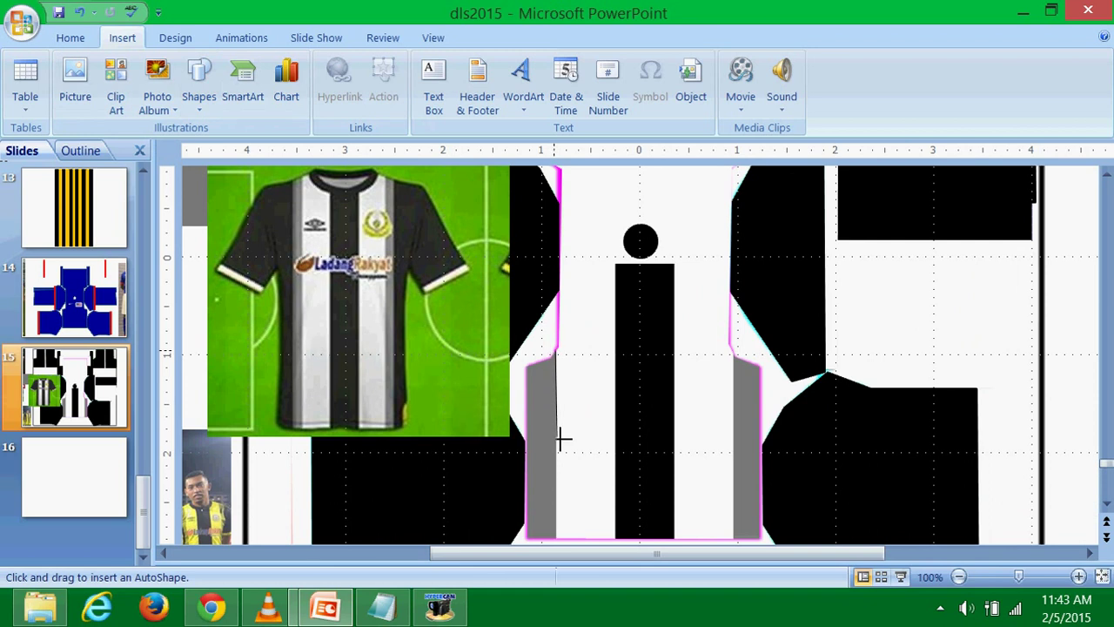
left_click_drag(561, 439, 559, 540)
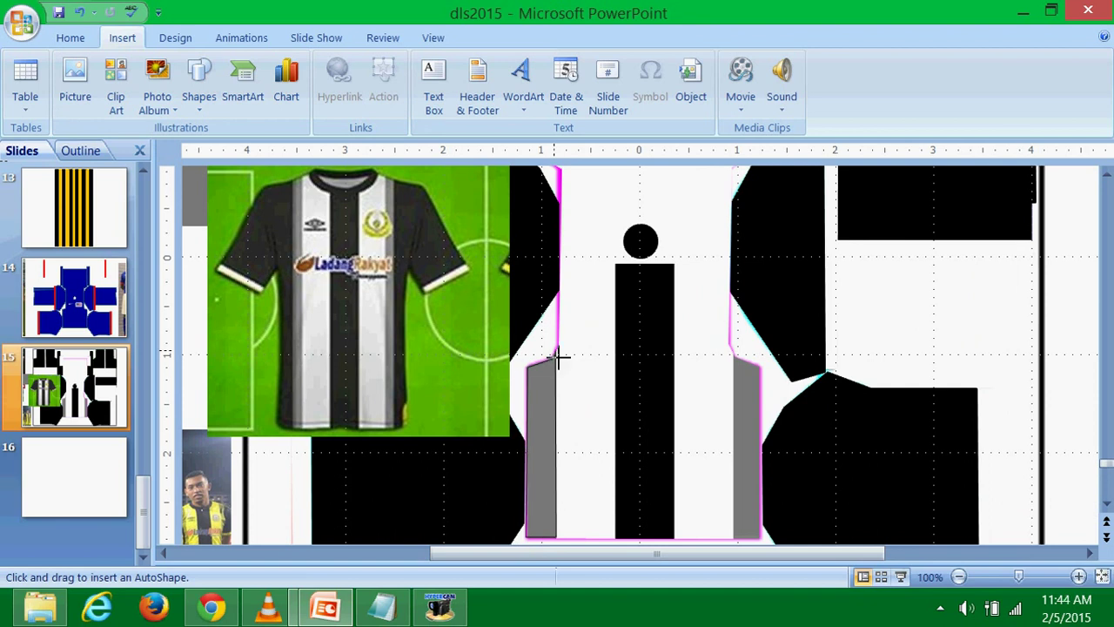
left_click(559, 357)
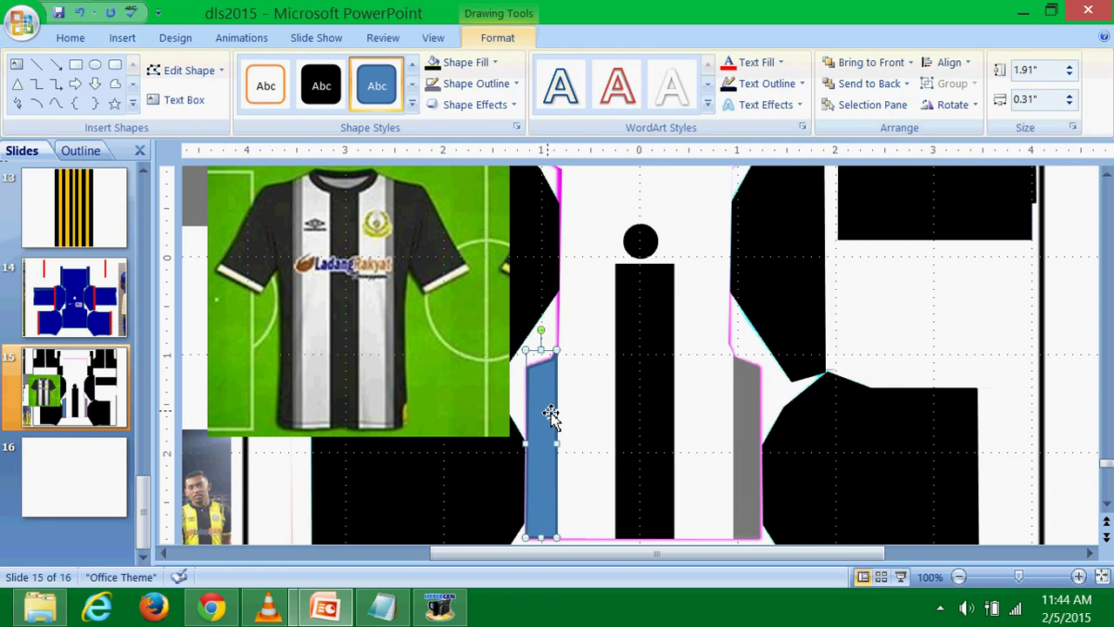
Give the traced left panel a black fill and black outline.
left_click(444, 64)
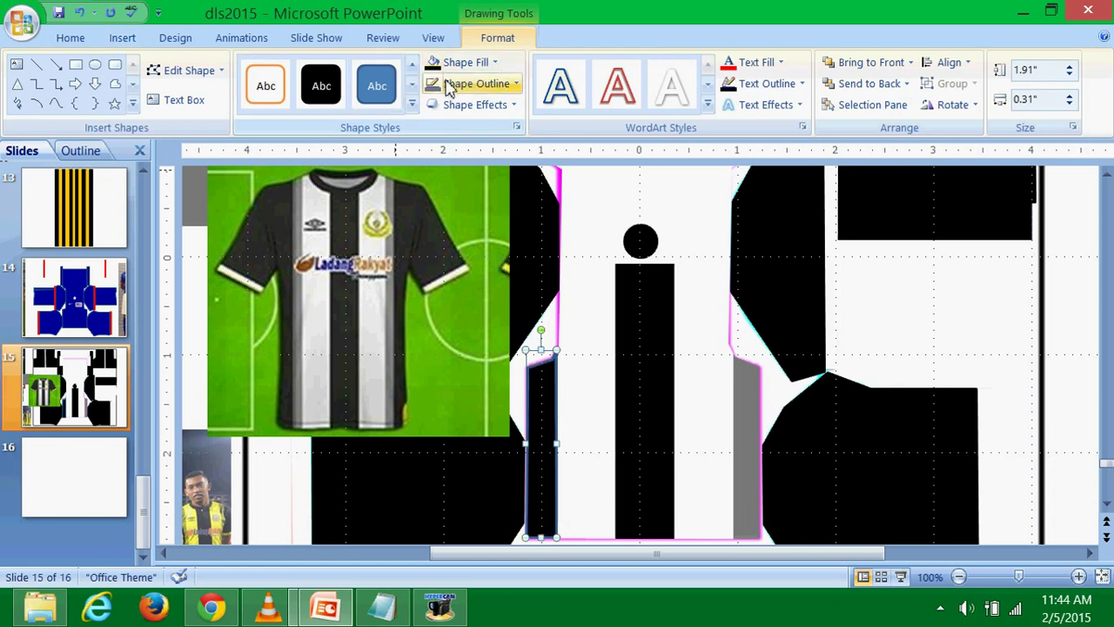
left_click(474, 83)
left_click(450, 122)
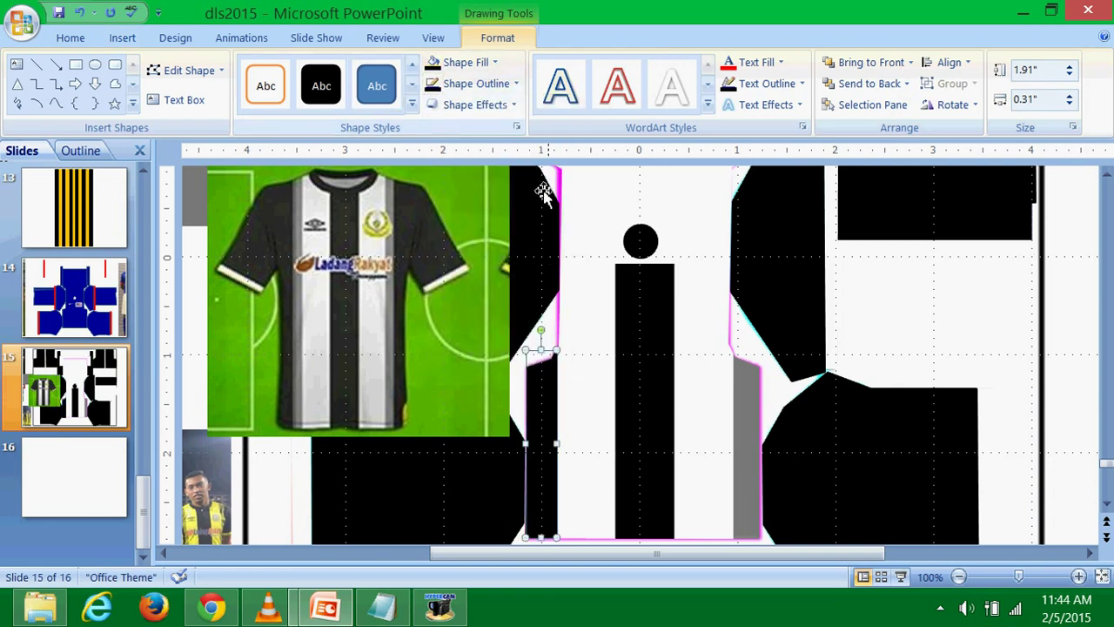
left_click(709, 388)
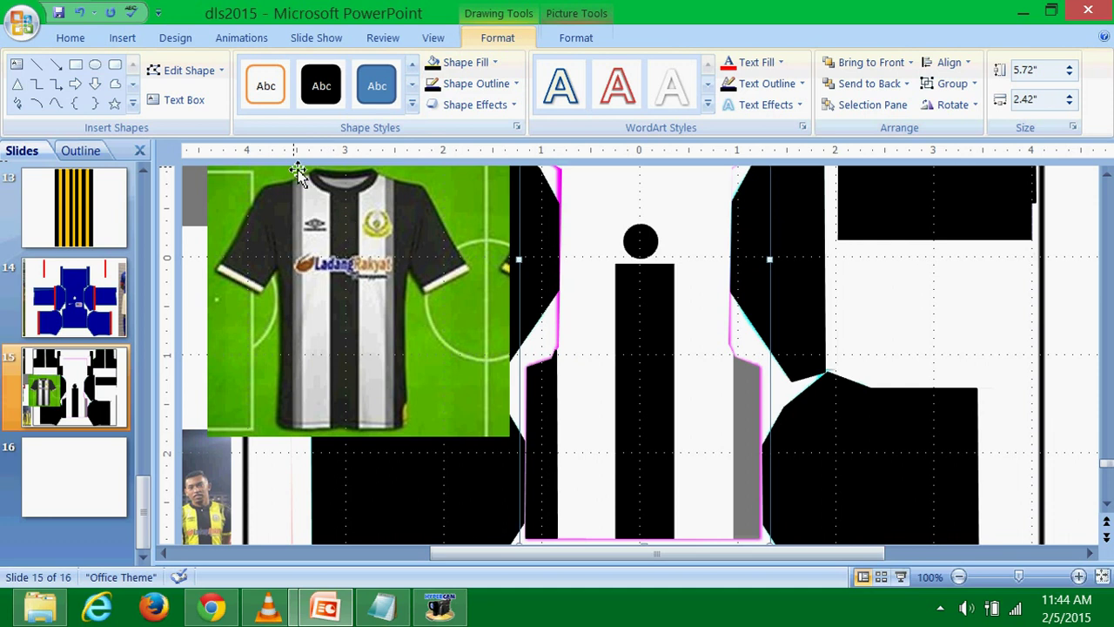
left_click(126, 39)
left_click(198, 87)
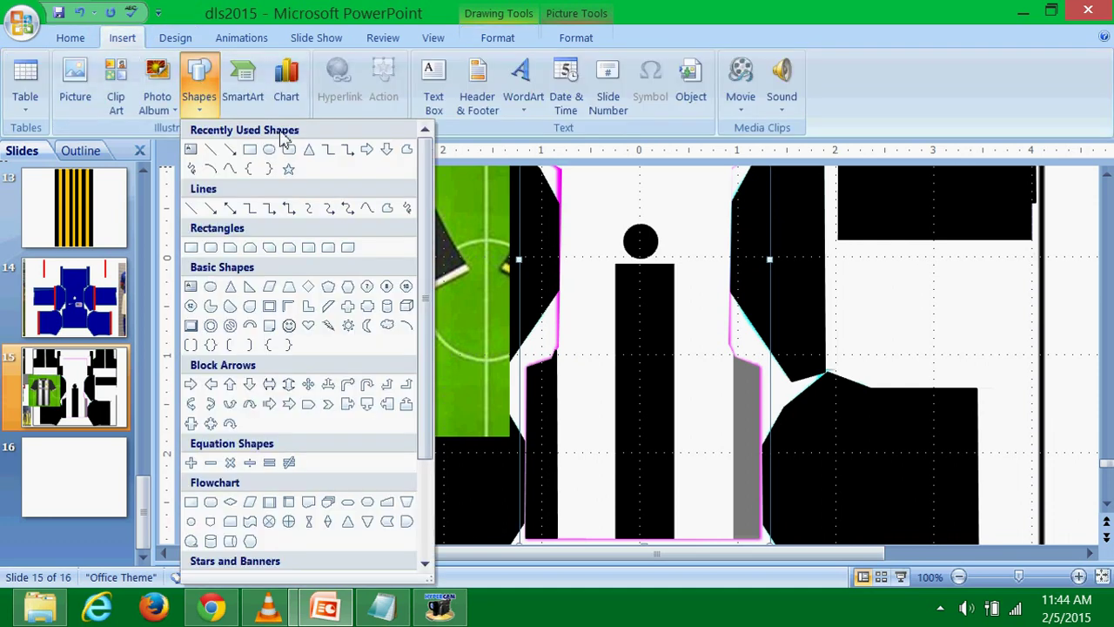
Trace a freeform panel over the right grey band and fill it black.
left_click(383, 214)
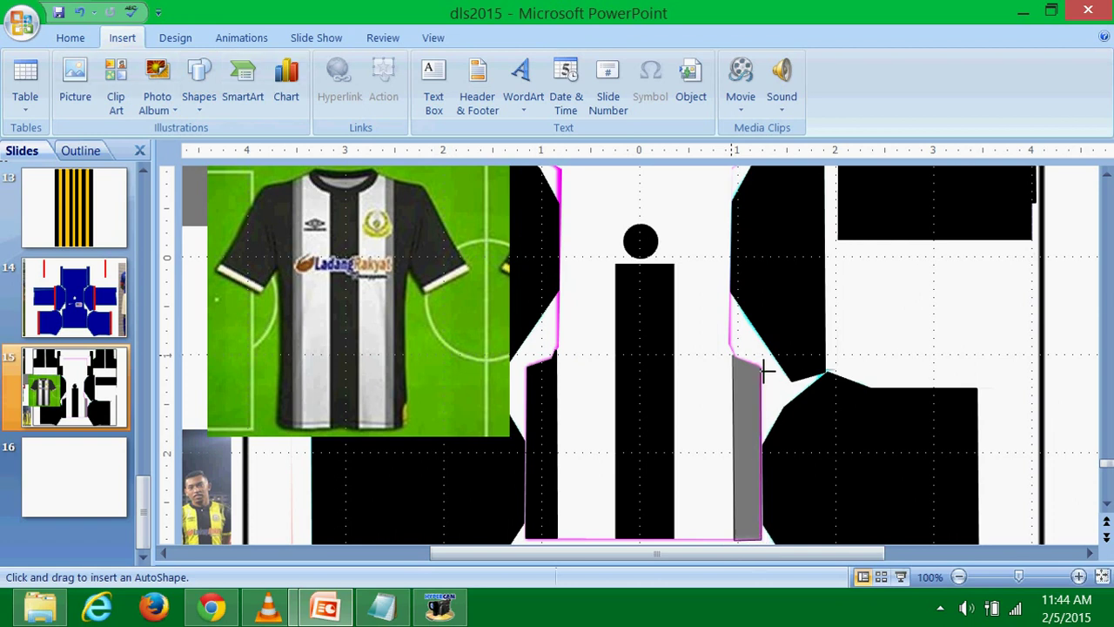
left_click(735, 357)
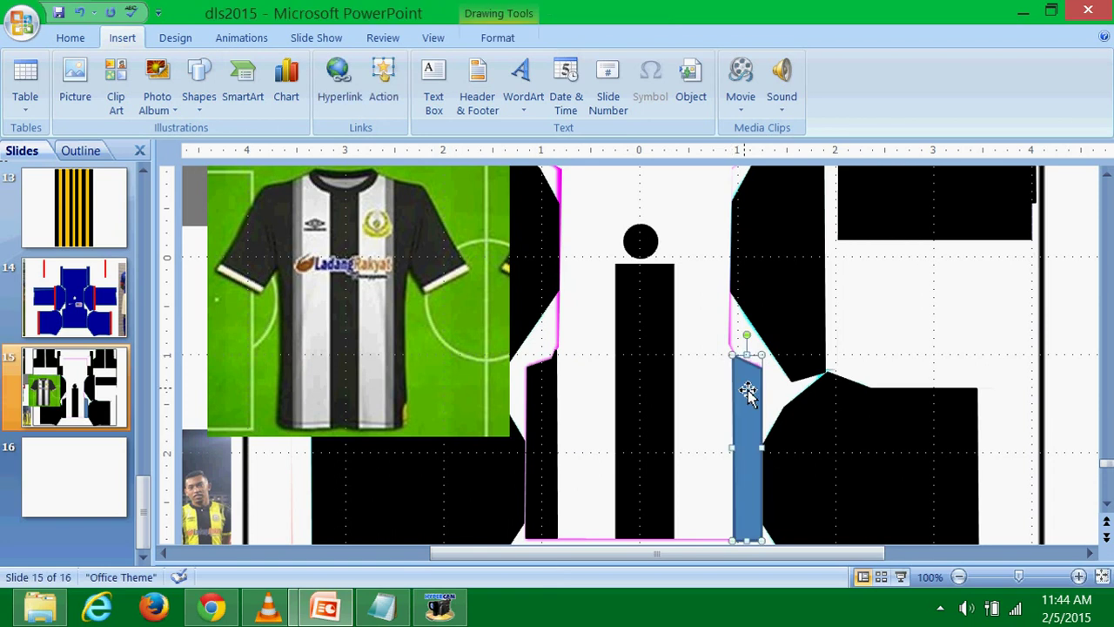
left_click(432, 64)
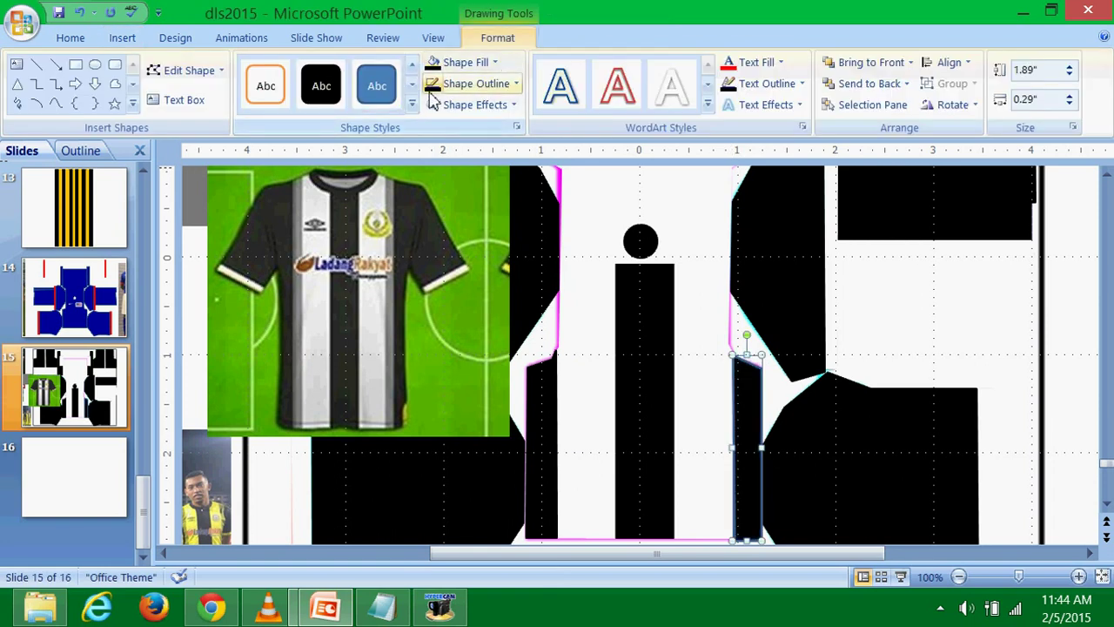
left_click(876, 331)
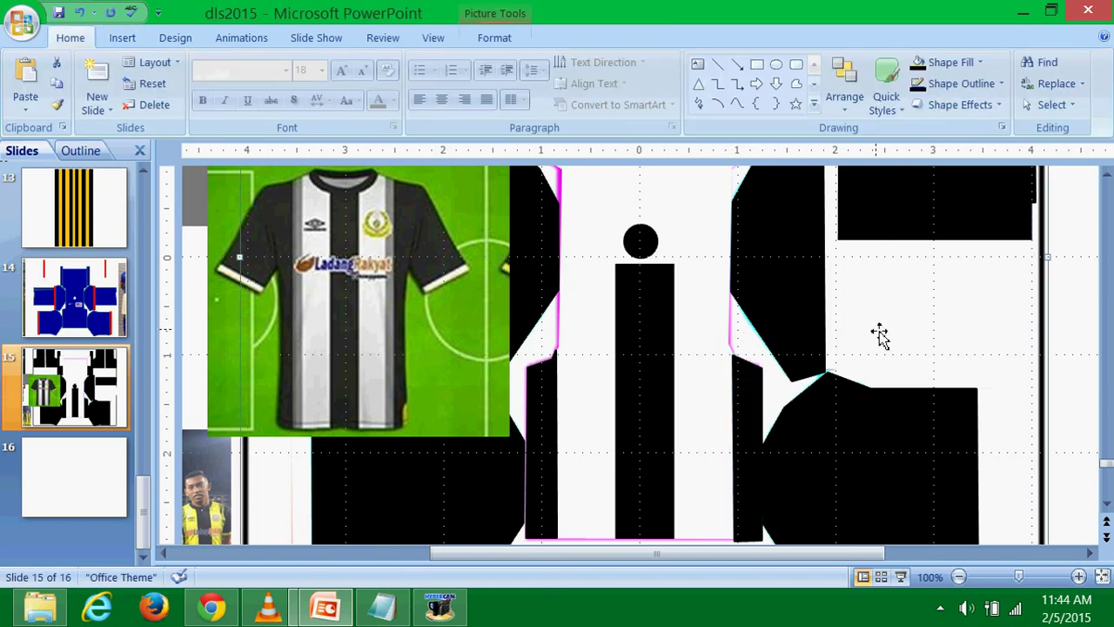
Pick the Freeform shape tool again for the next panel.
left_click(112, 39)
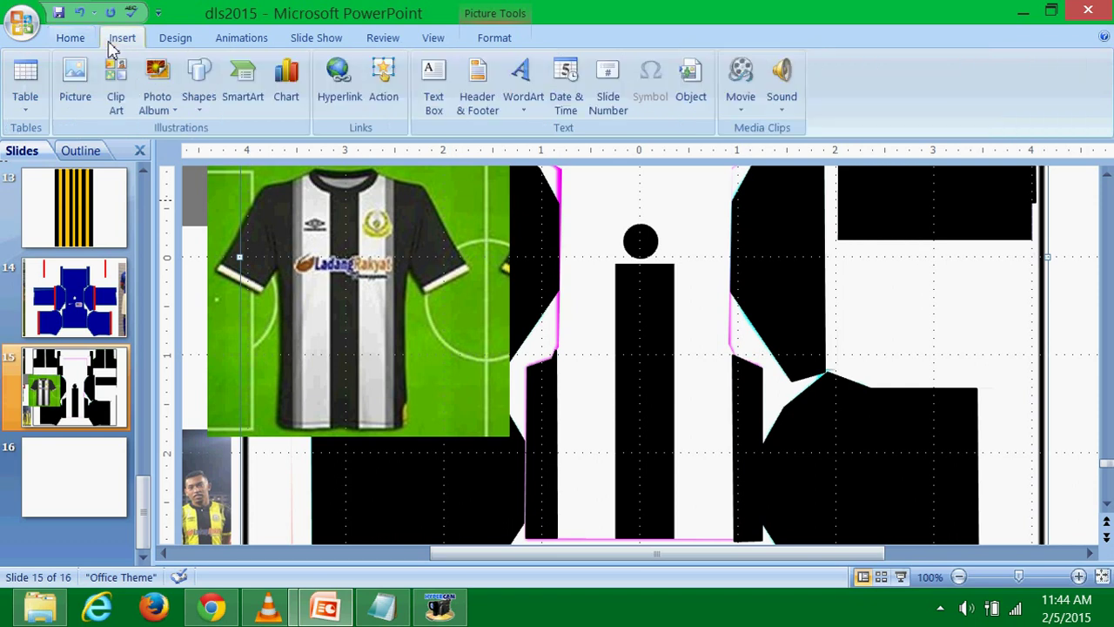
left_click(198, 82)
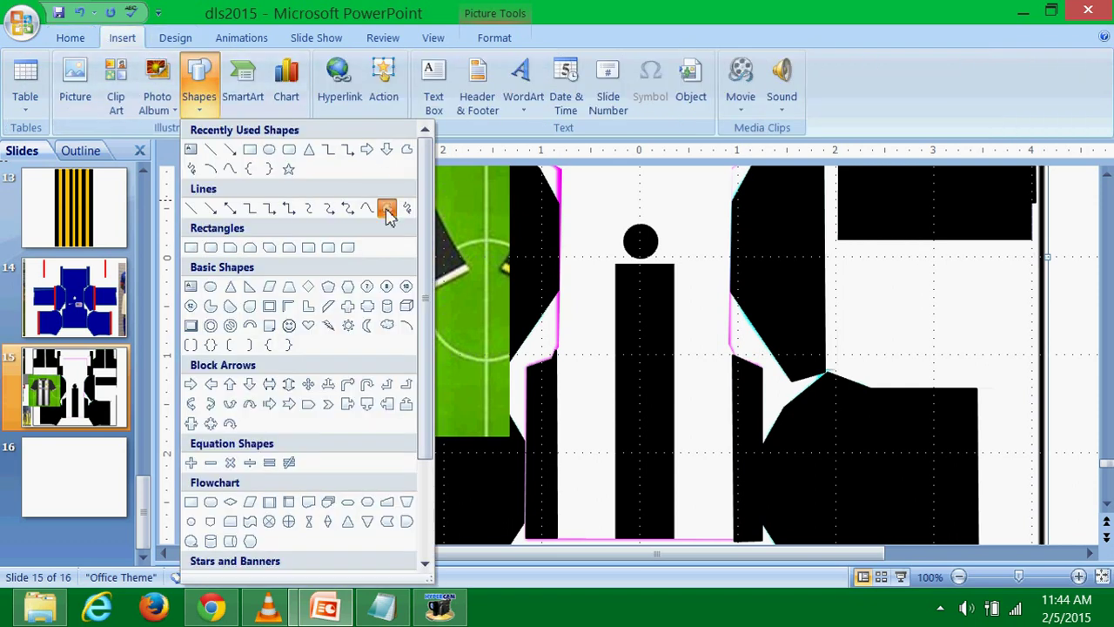
left_click(387, 207)
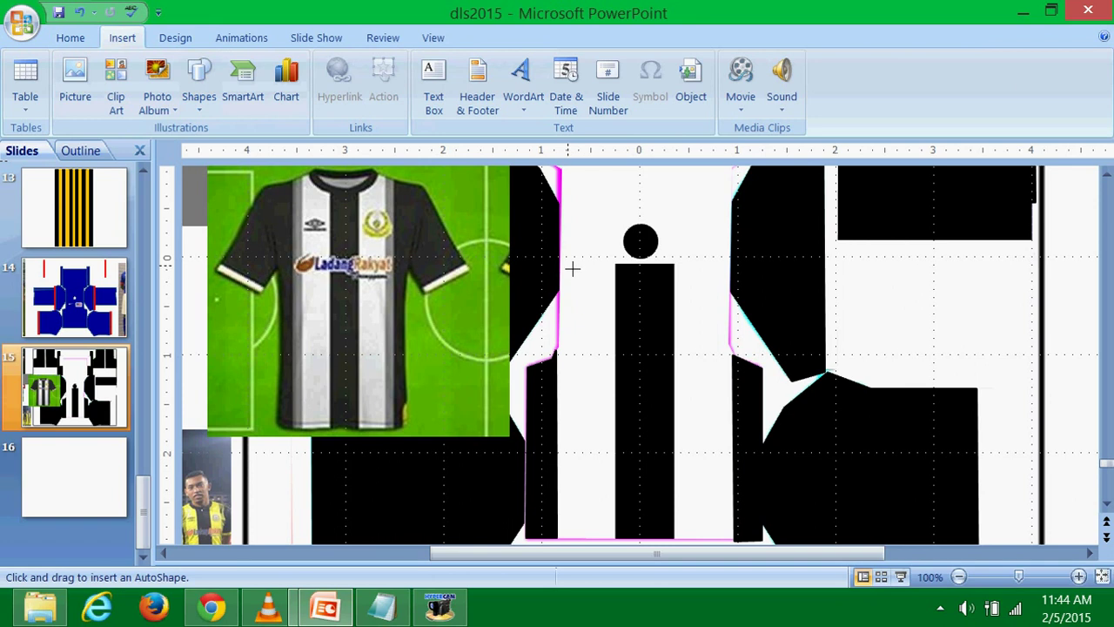
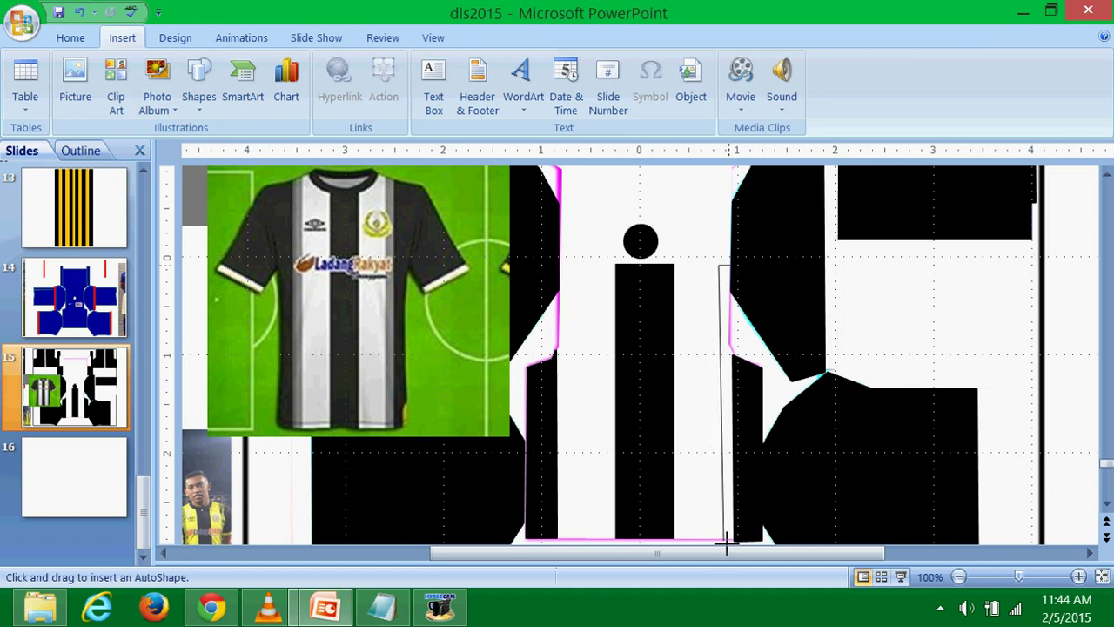
Draw a thin freeform bar along the central stripe's right edge with grey fill and outline.
left_click_drag(726, 541, 723, 540)
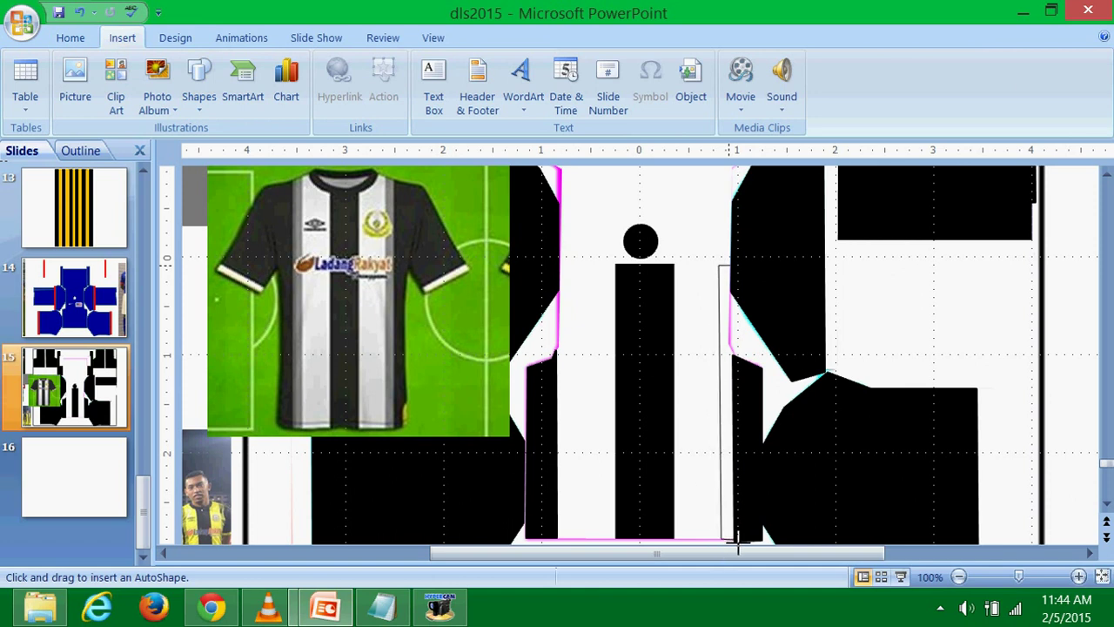
left_click(736, 540)
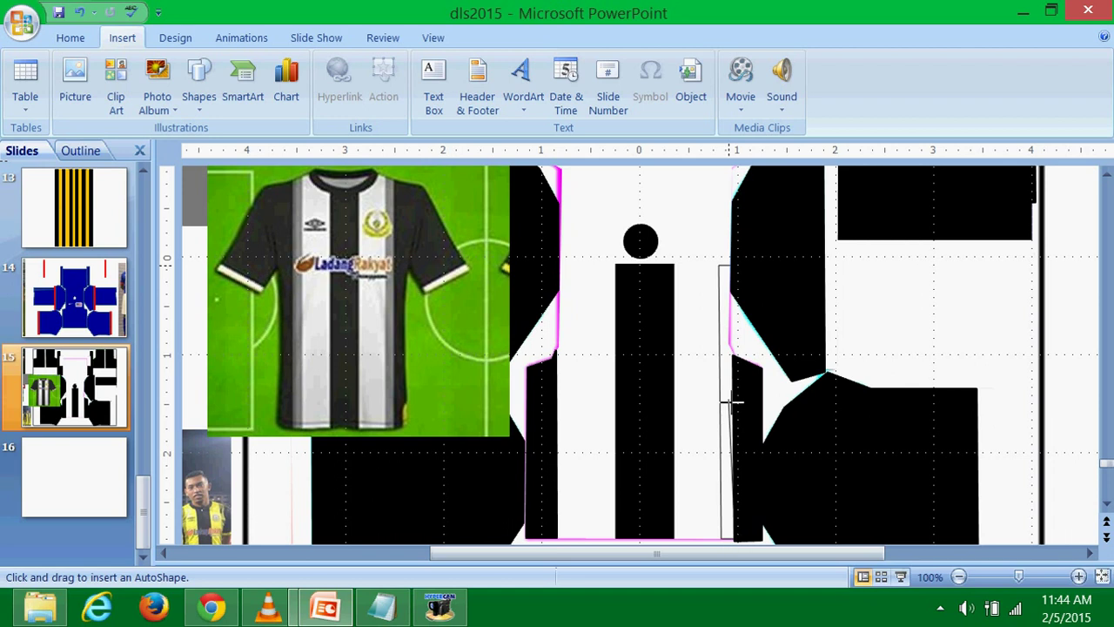
left_click(722, 268)
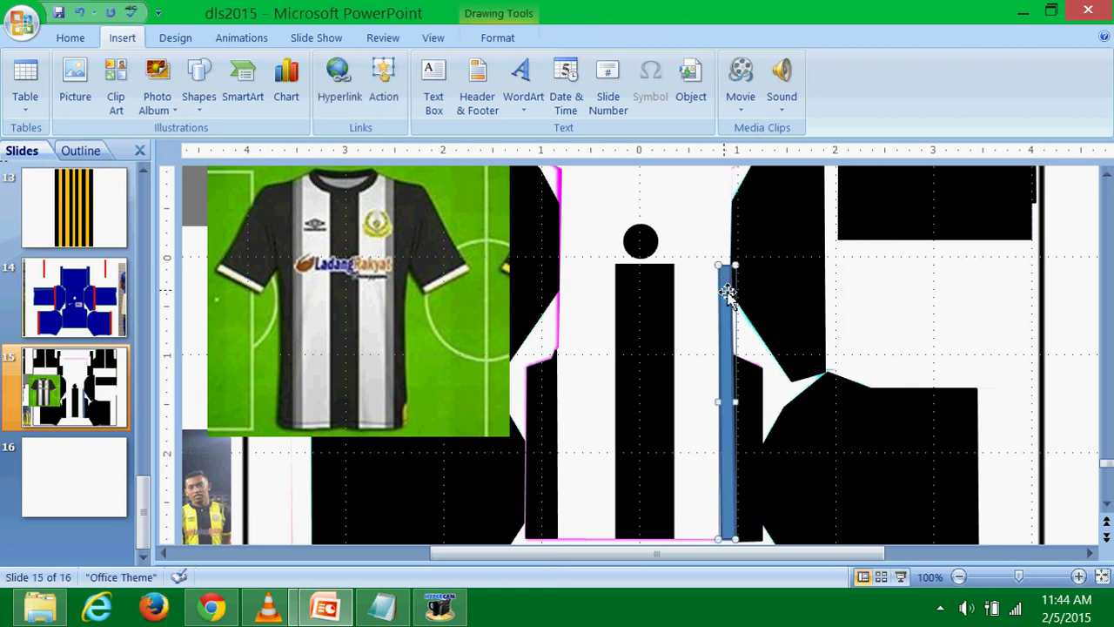
left_click(462, 63)
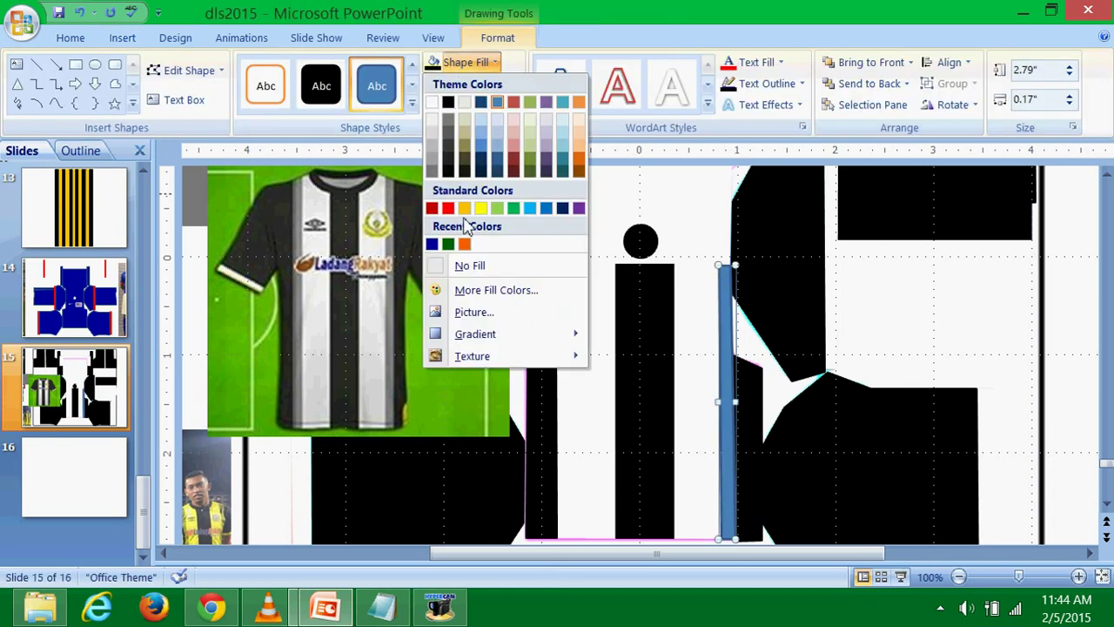
left_click(431, 170)
left_click(470, 84)
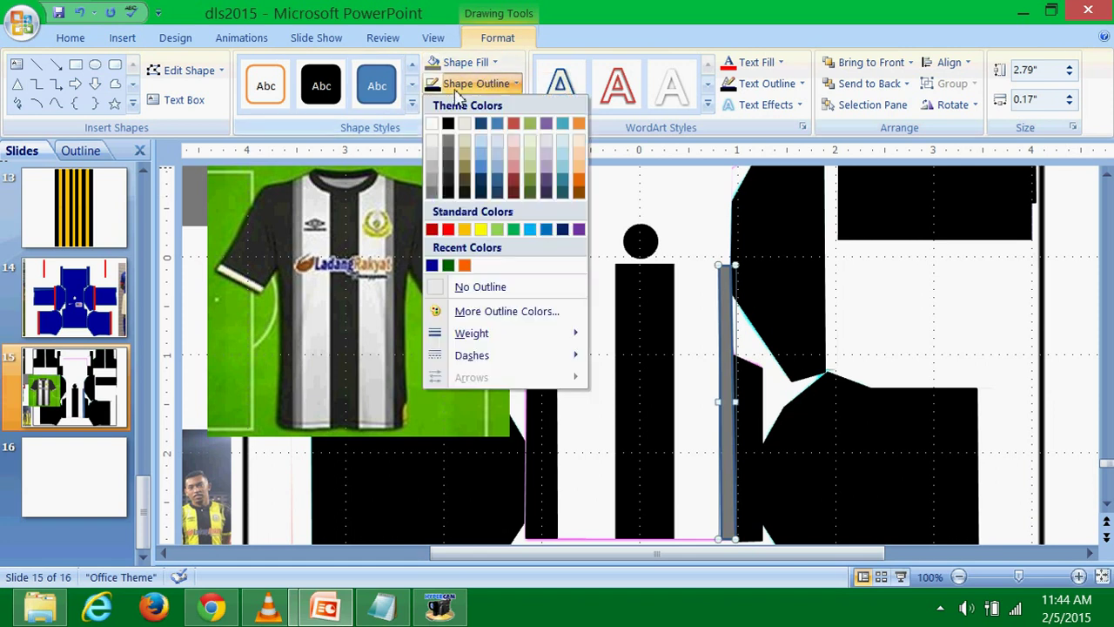
left_click(432, 186)
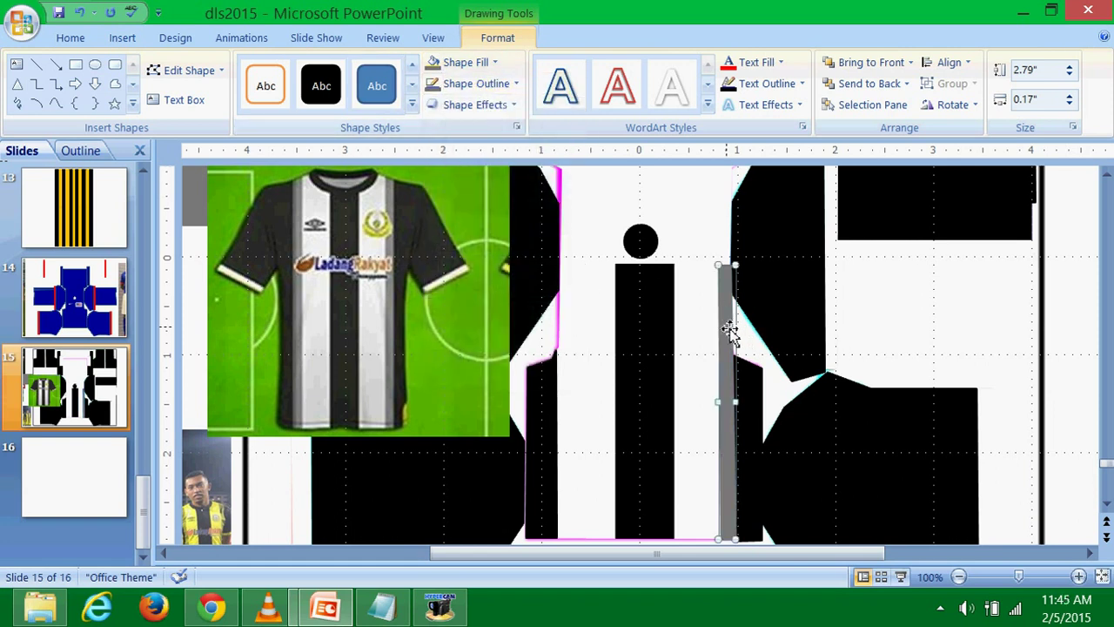
Undo the stray bar copy and pick a shape from the Insert Shapes gallery.
mouse_move(730, 332)
left_mouse_down()
mouse_move(575, 343)
mouse_move(587, 346)
left_mouse_up()
left_click(78, 12)
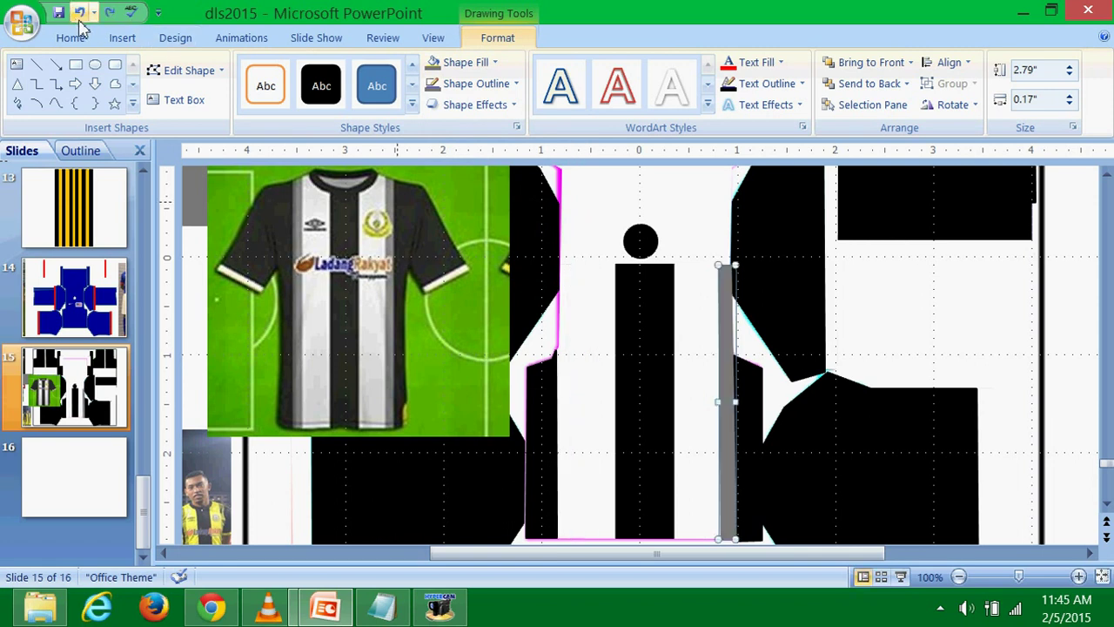
left_click(122, 37)
left_click(198, 87)
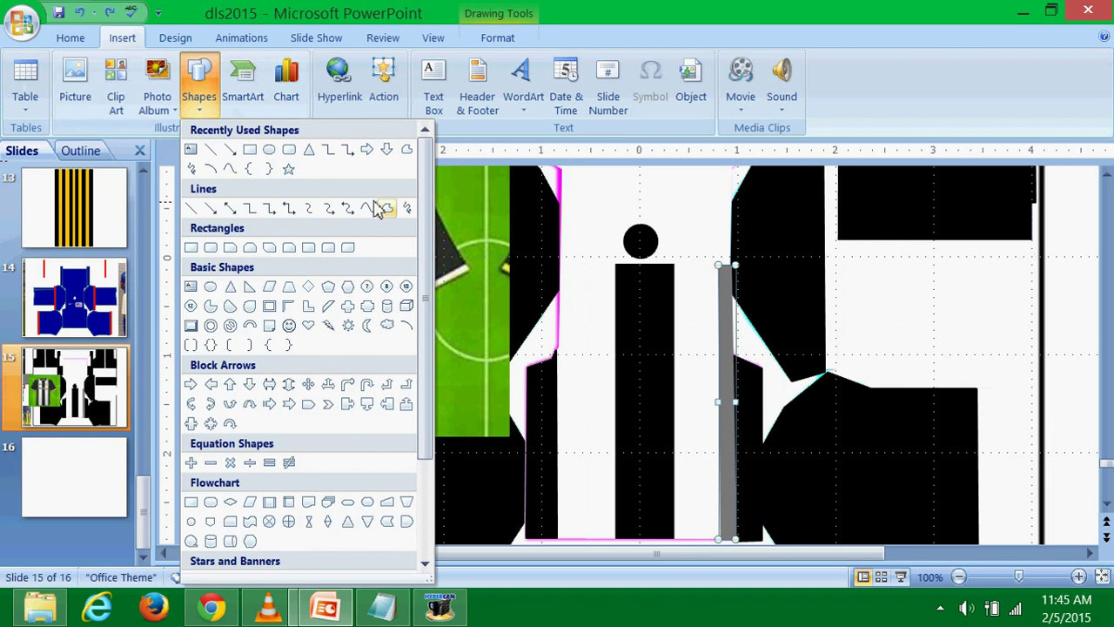
left_click(382, 209)
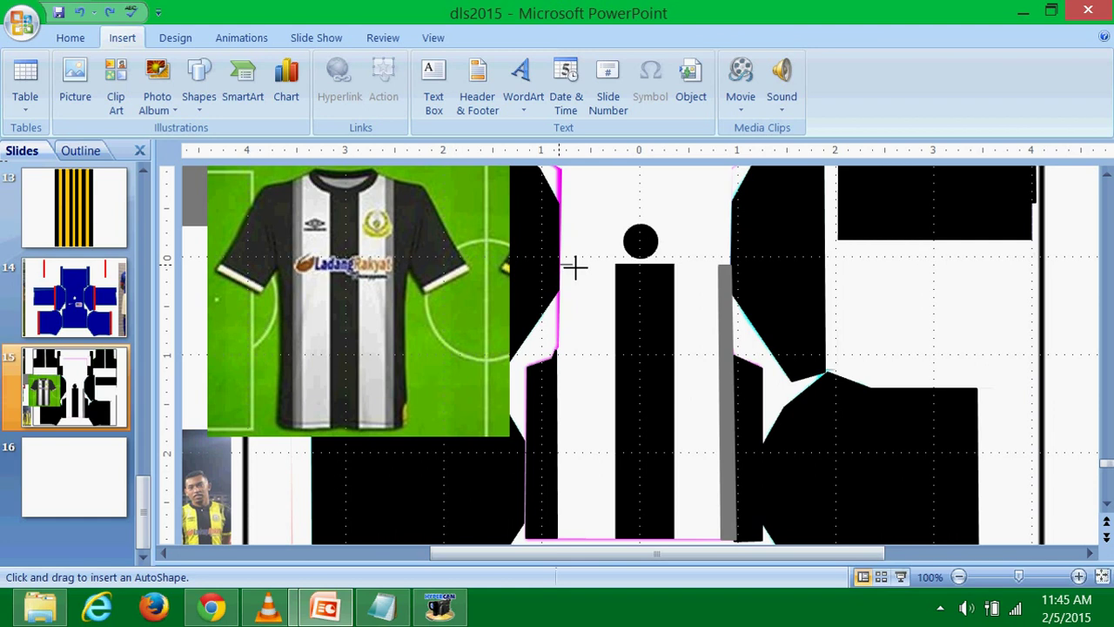
Draw a thin bar left of the central stripe and fill it grey.
left_click_drag(574, 268, 571, 545)
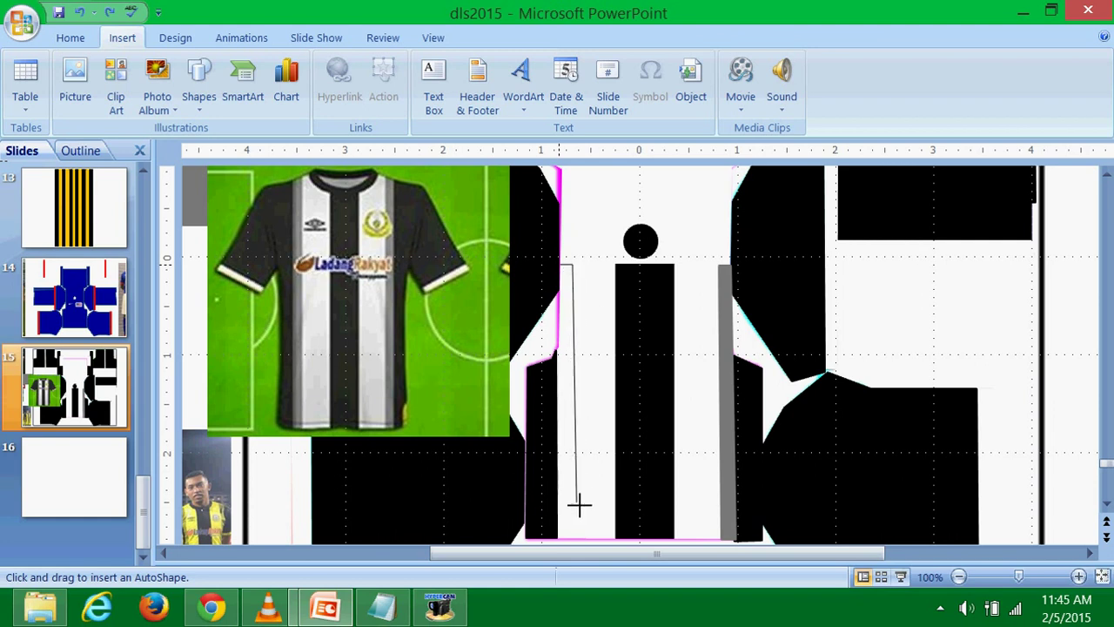
left_click_drag(571, 545, 561, 540)
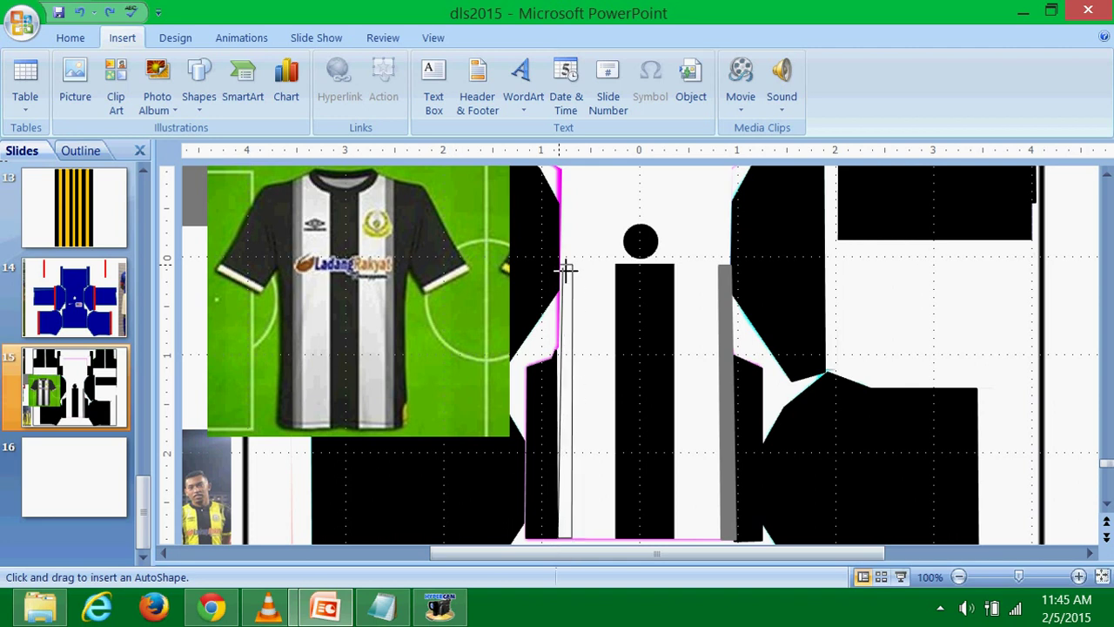
left_click_drag(564, 268, 566, 265)
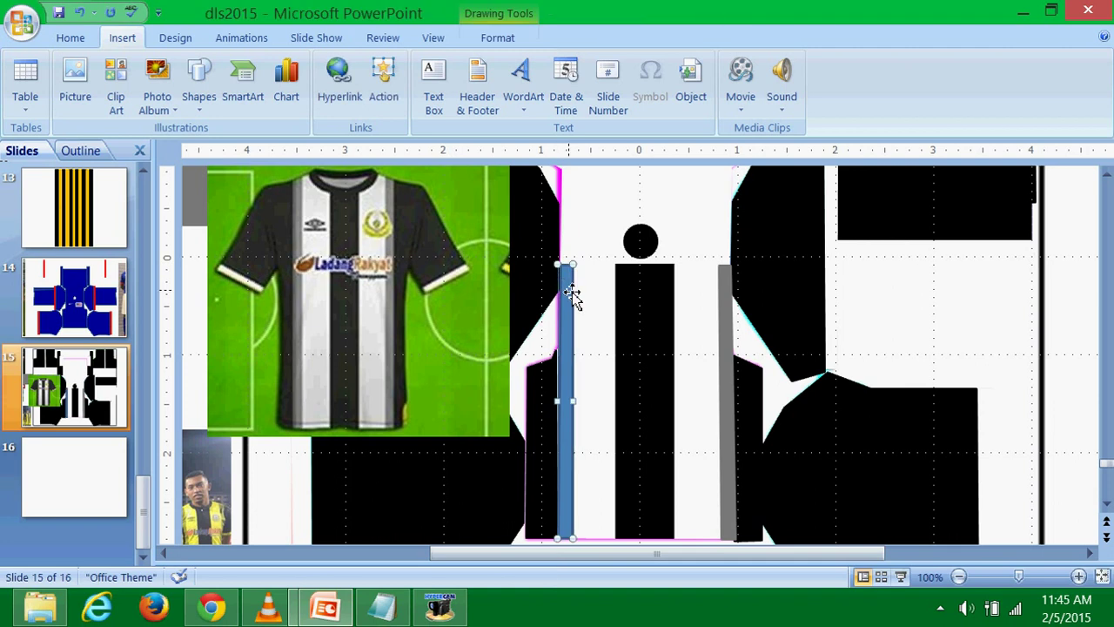
left_click(465, 62)
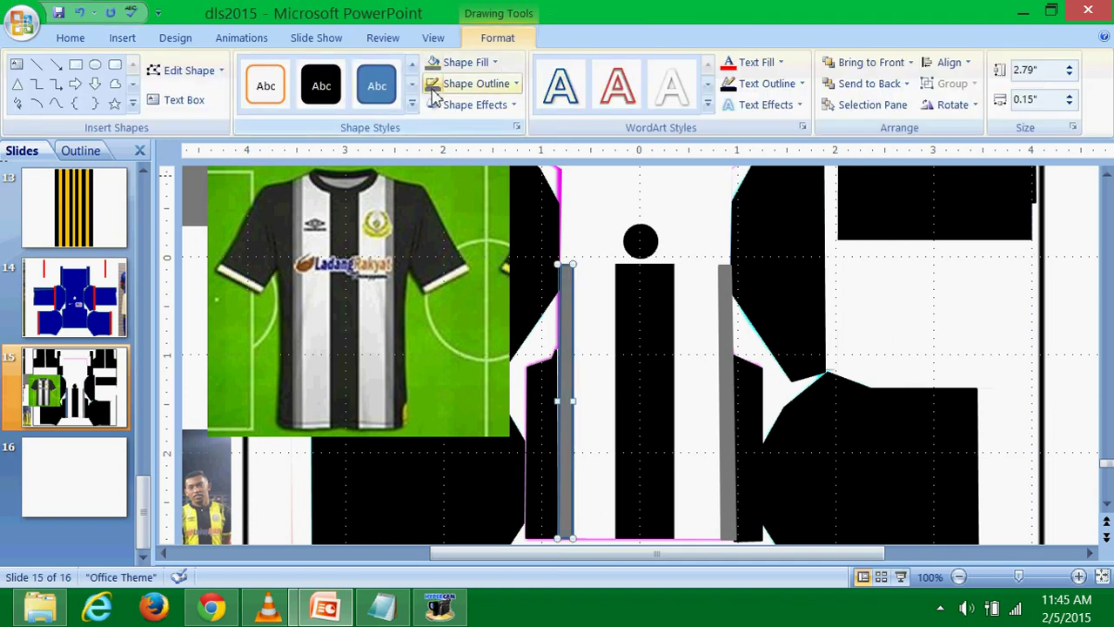
Group both grey bars with the kit picture and the two black side shapes.
left_click(589, 202, "shift")
left_click(730, 302, "shift")
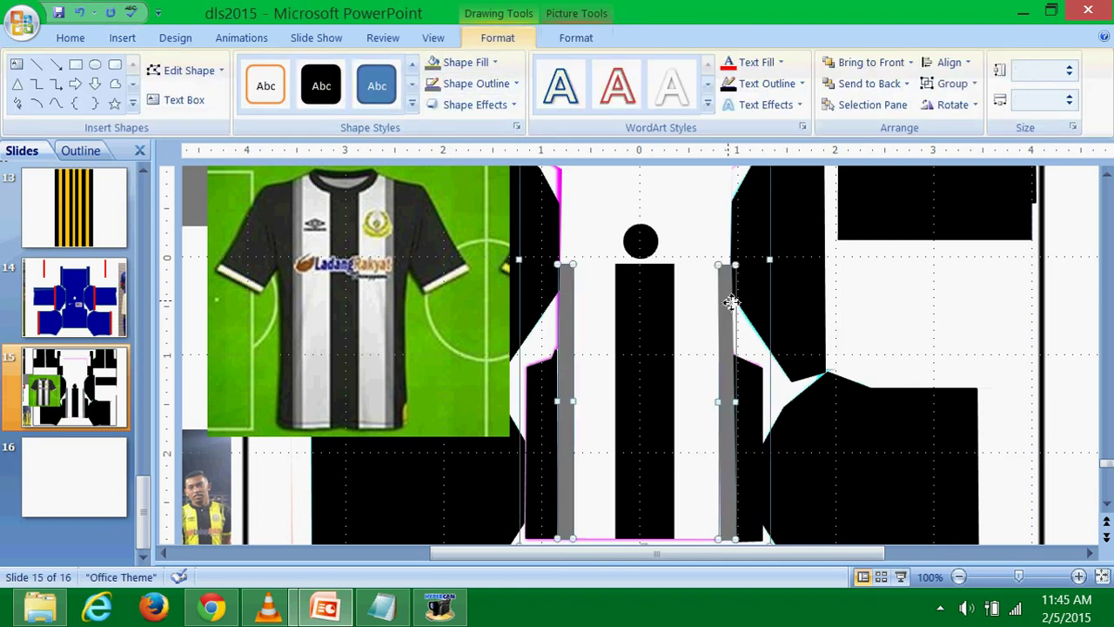
left_click(753, 392, "shift")
left_click(540, 397, "shift")
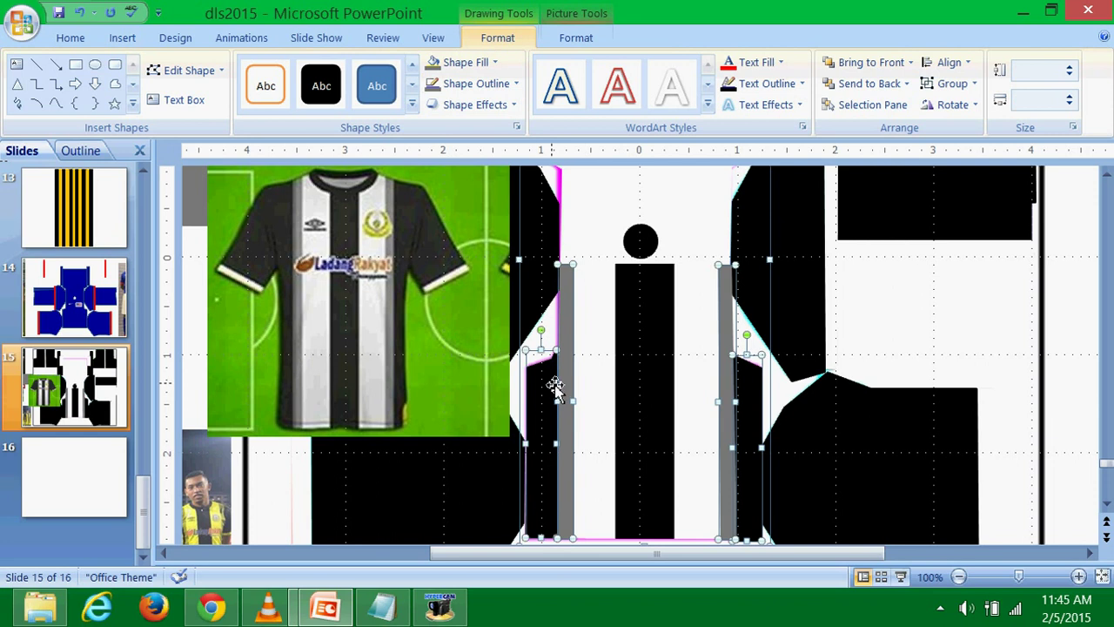
right_click(555, 388)
left_click(640, 235)
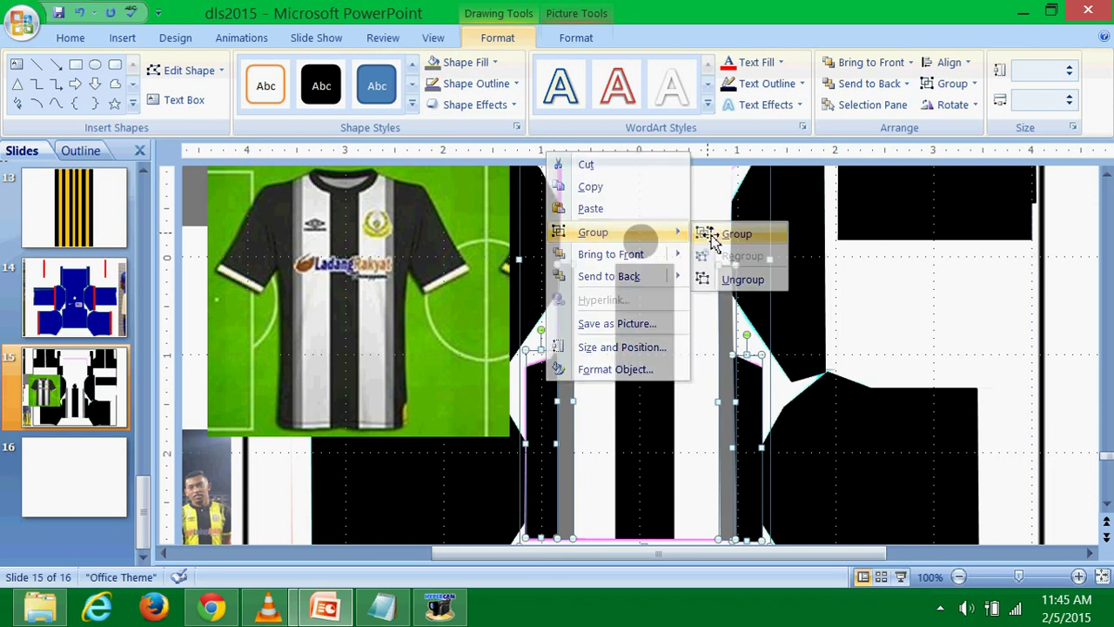
left_click(712, 235)
scroll(563, 319, "down", 2, "ctrl")
Move the Terengganu logo beside the kit and give it a fill colour.
scroll(562, 320, "down", 2, "ctrl")
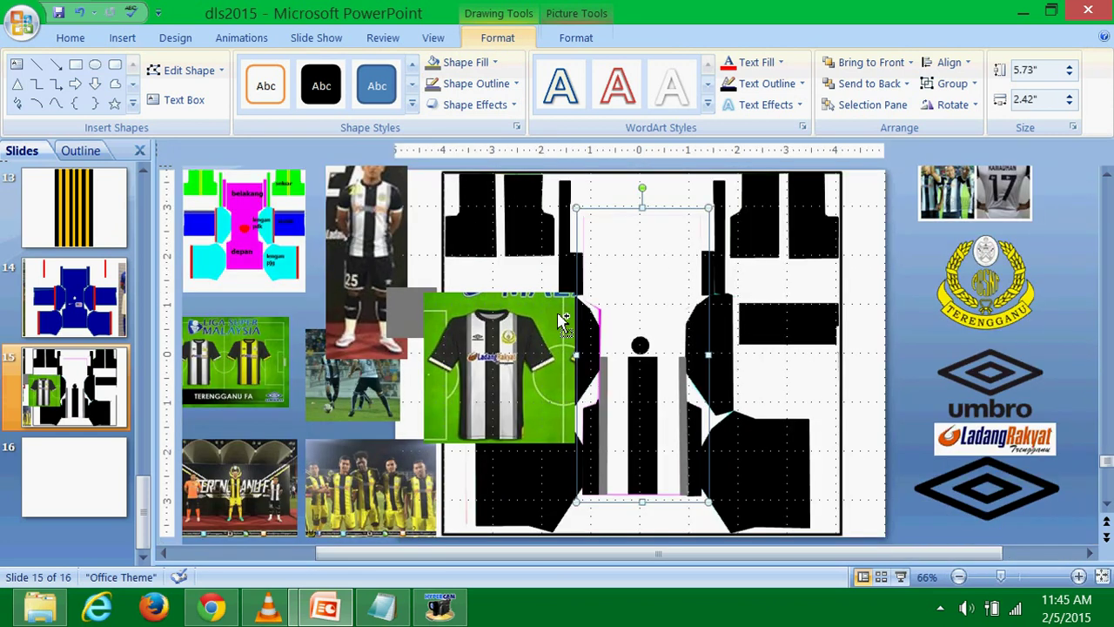
scroll(562, 319, "up", 2, "ctrl")
left_click_drag(1036, 272, 836, 349)
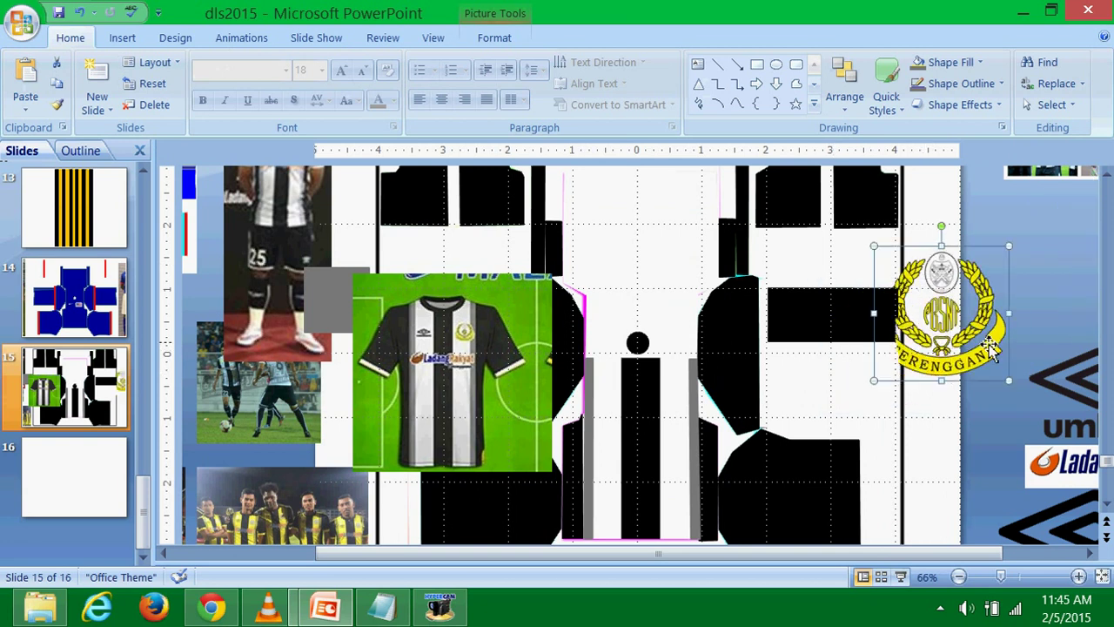
left_click_drag(836, 348, 993, 348)
double_click(993, 348)
left_click(71, 37)
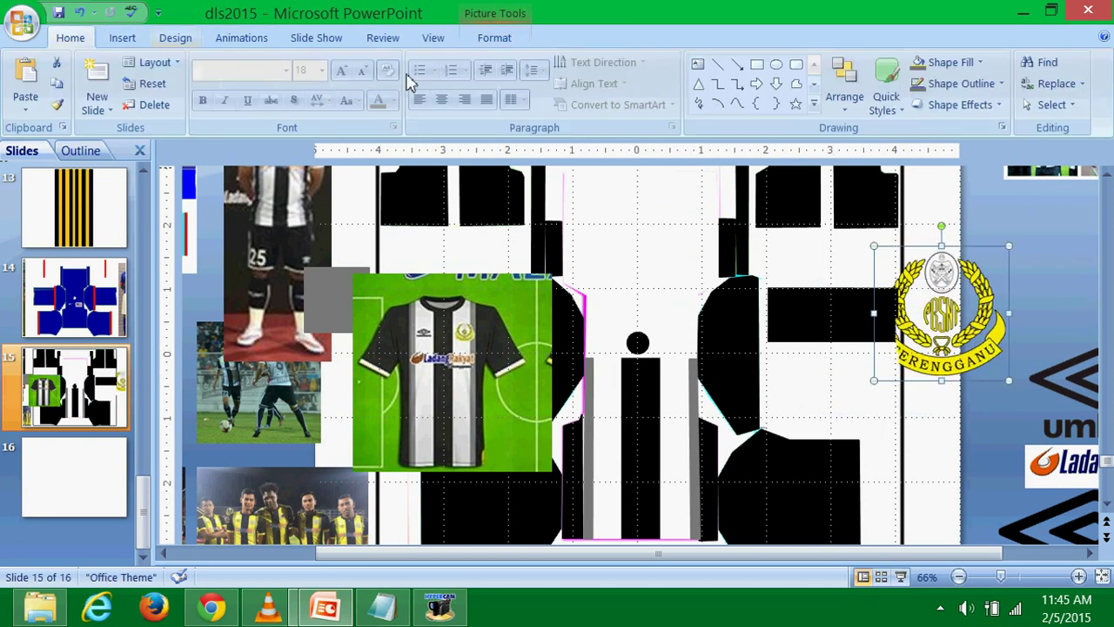
left_click(919, 62)
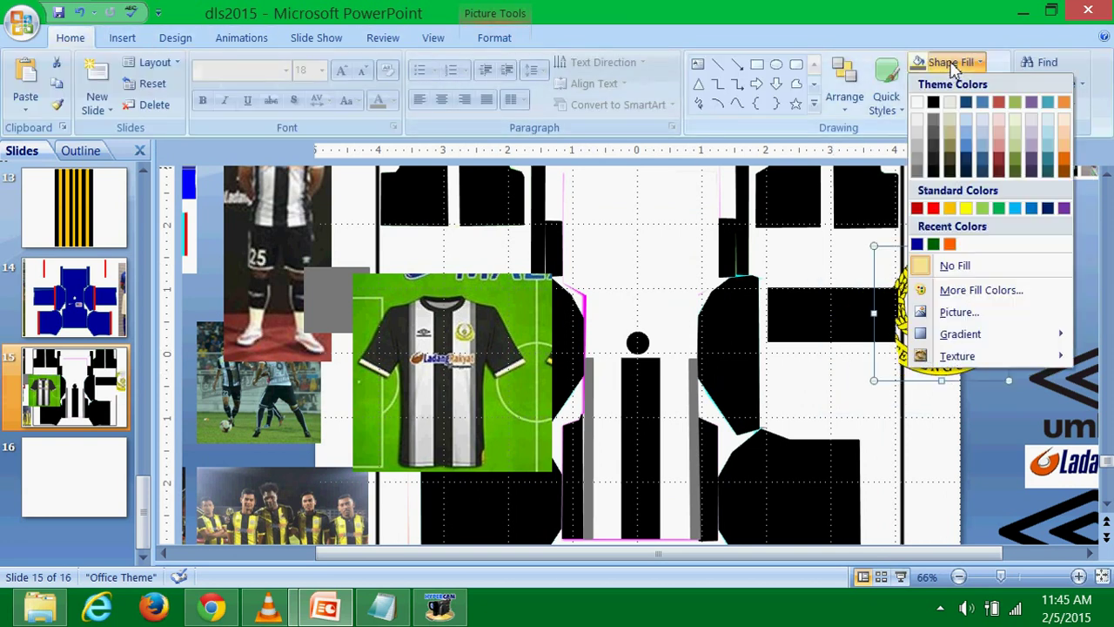
left_click(914, 105)
Bring the Terengganu logo in front of the kit and shrink it onto the chest.
left_click_drag(971, 315, 730, 414)
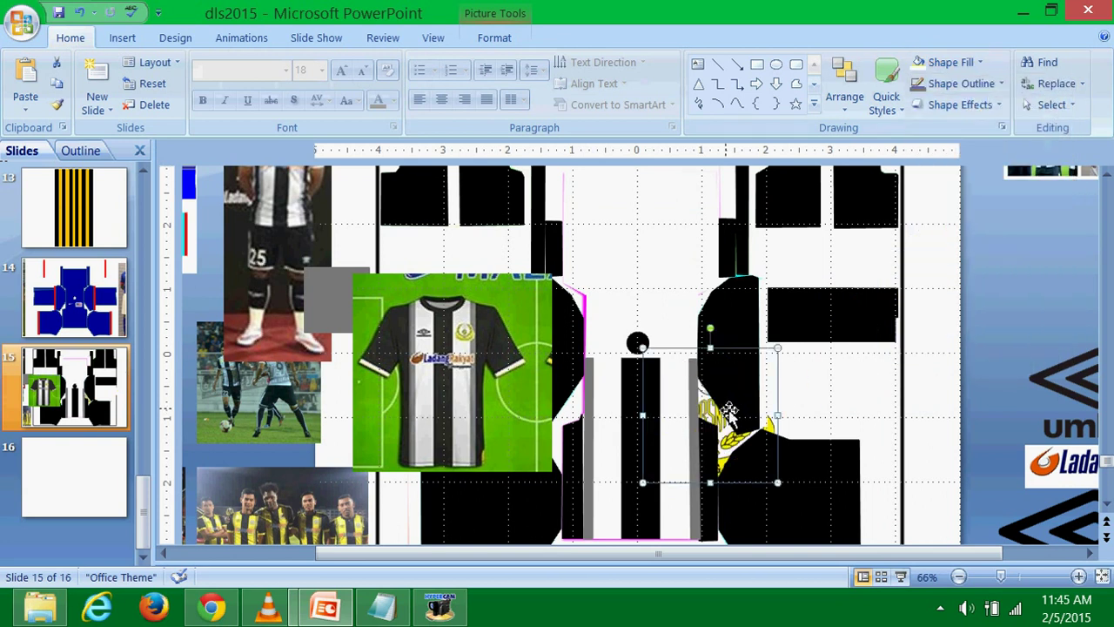
right_click(644, 352)
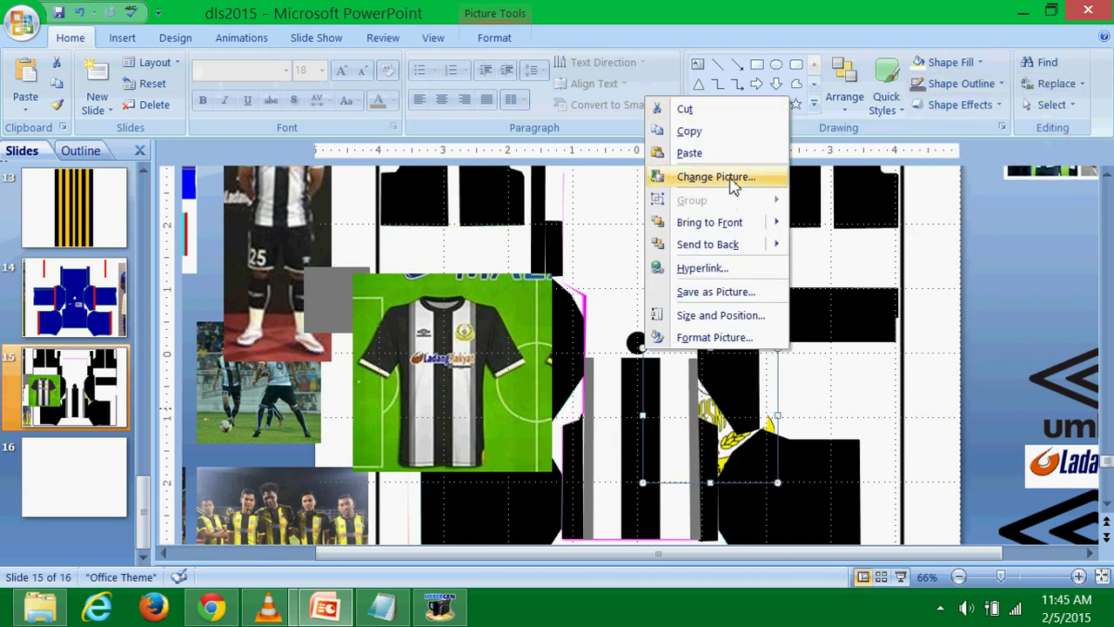
left_click(716, 224)
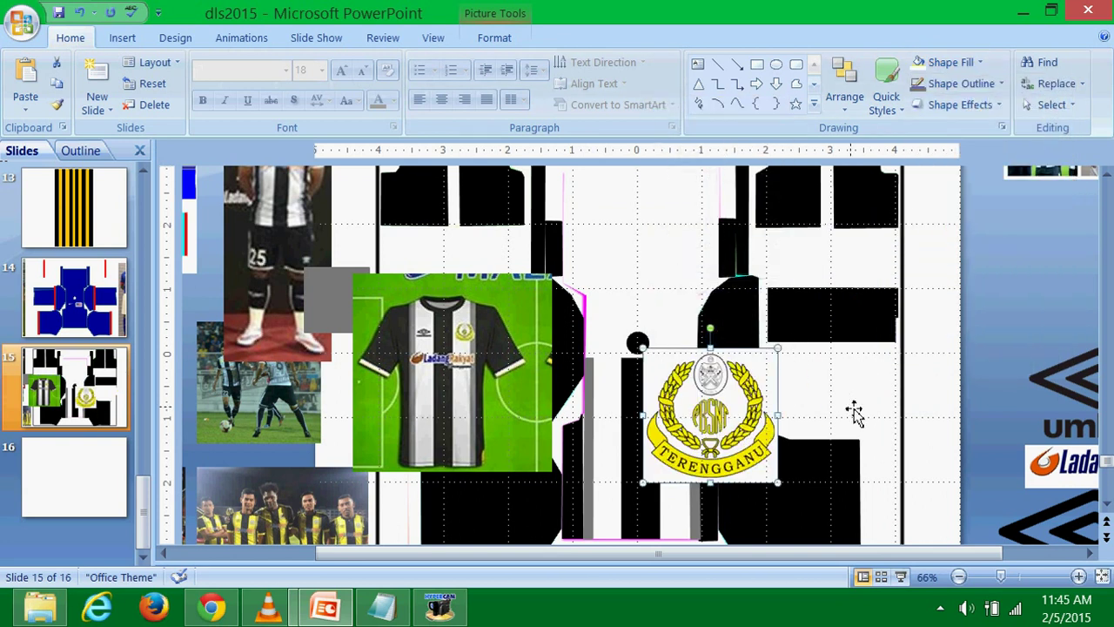
scroll(860, 418, "up", 2)
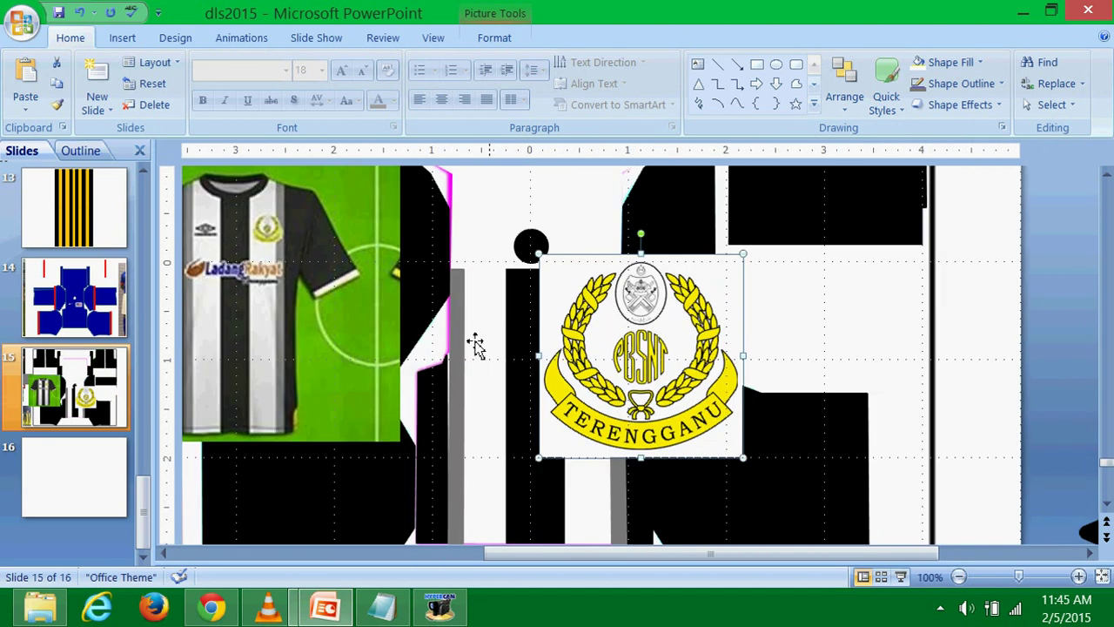
mouse_move(742, 259)
left_mouse_down()
mouse_move(625, 394)
mouse_move(622, 378)
left_mouse_up()
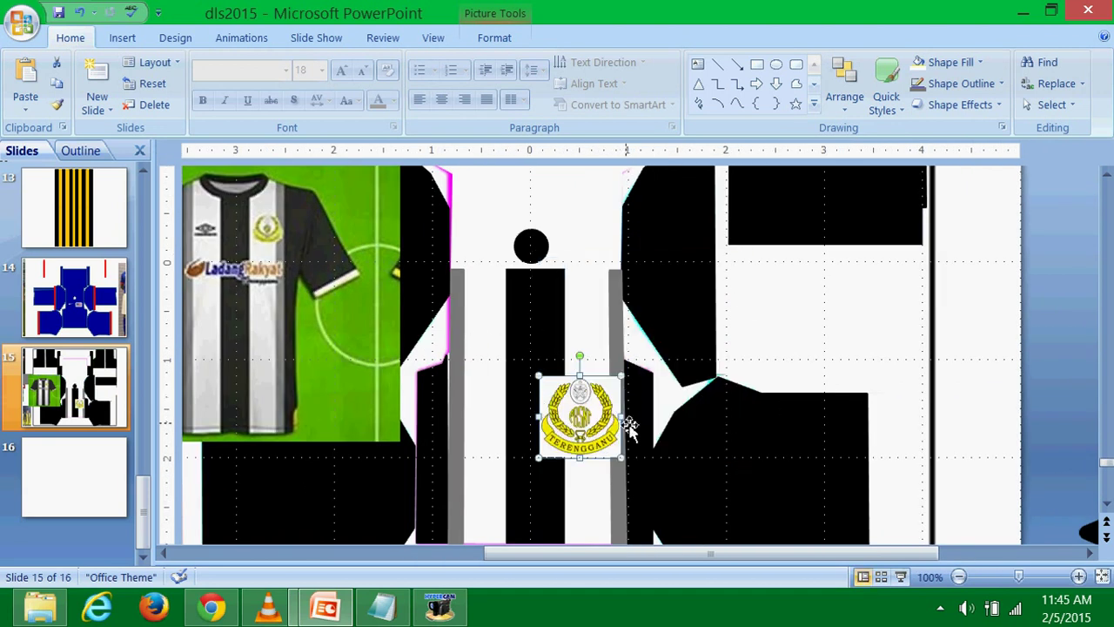
left_click_drag(627, 421, 592, 332)
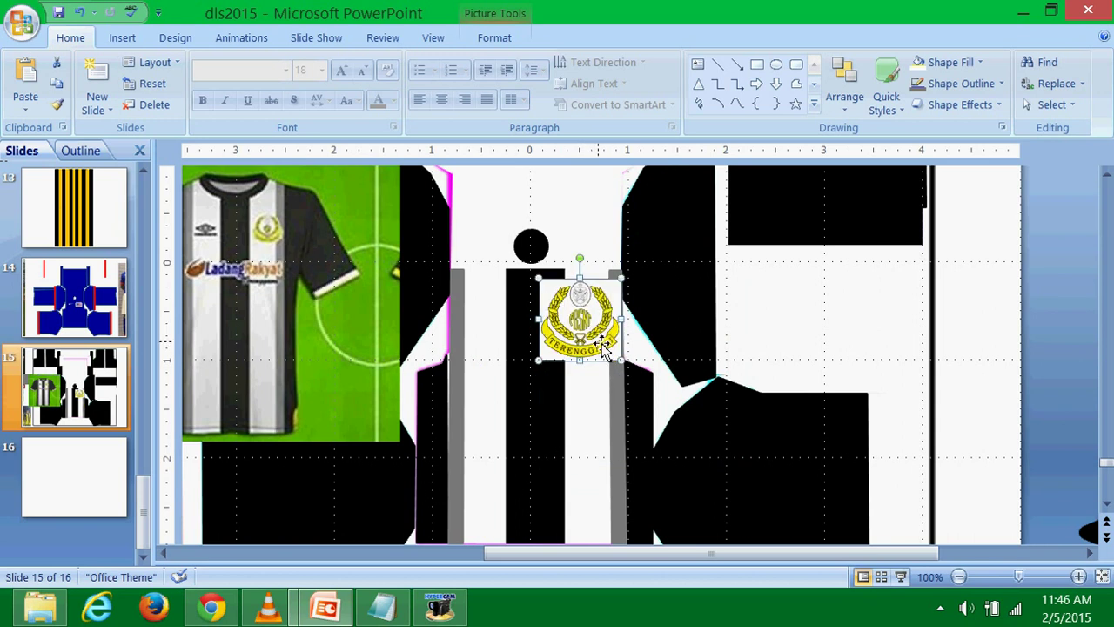
Remove the Terengganu crest's white background.
double_click(607, 356)
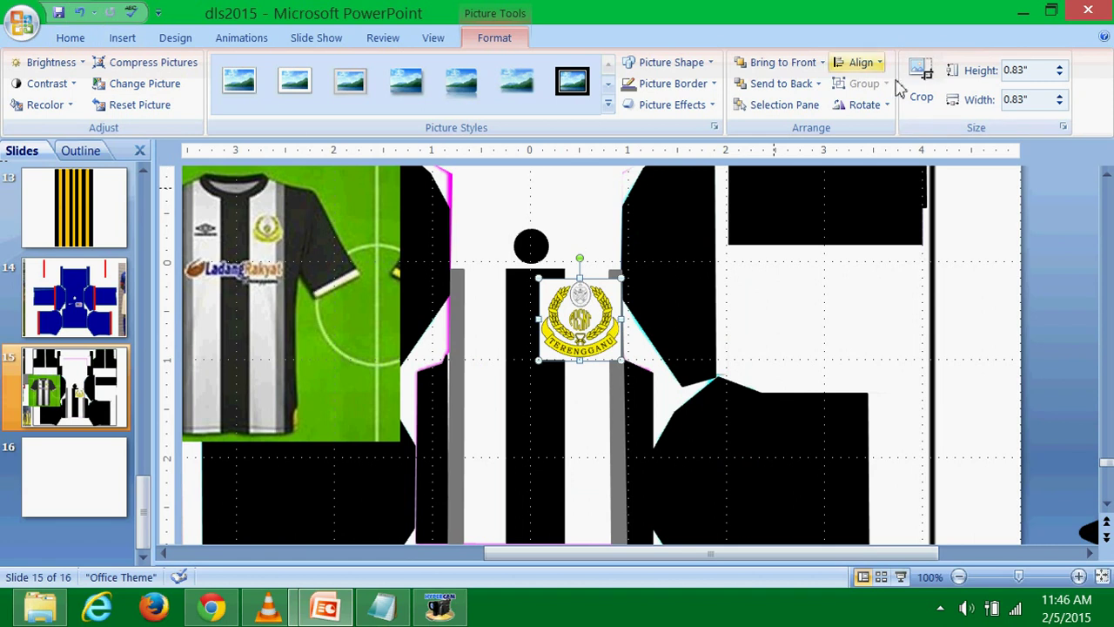
left_click(69, 37)
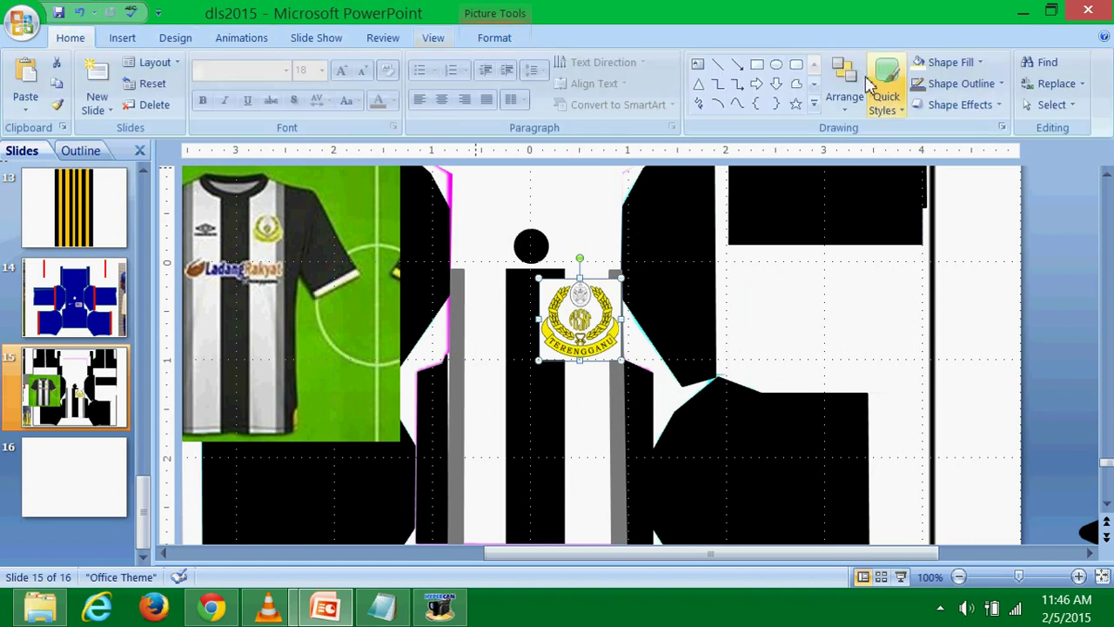
left_click(951, 62)
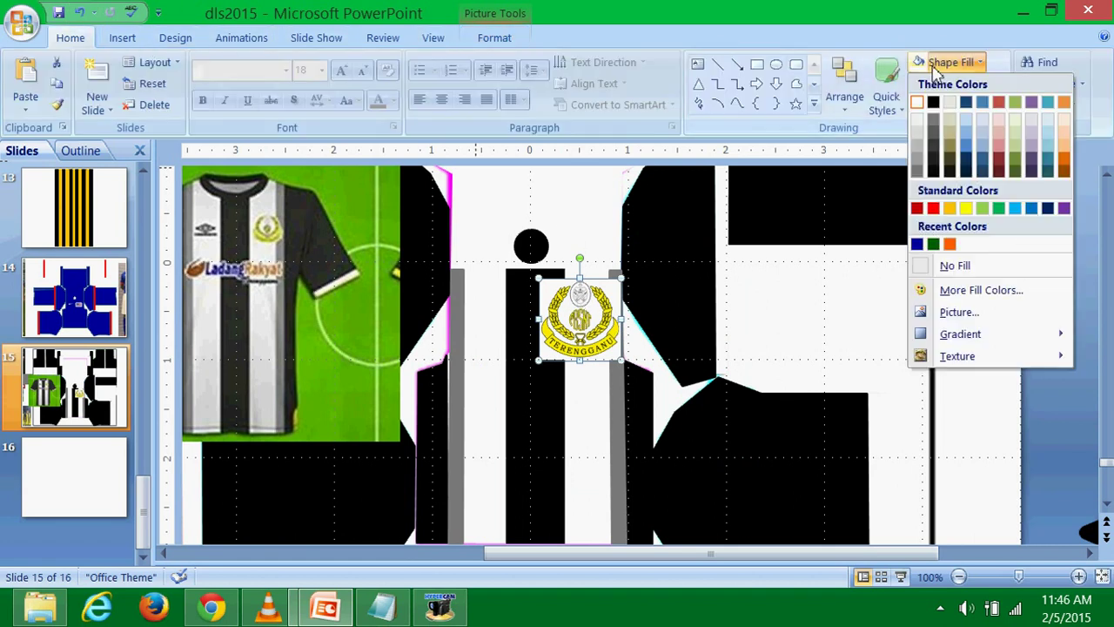
left_click(967, 268)
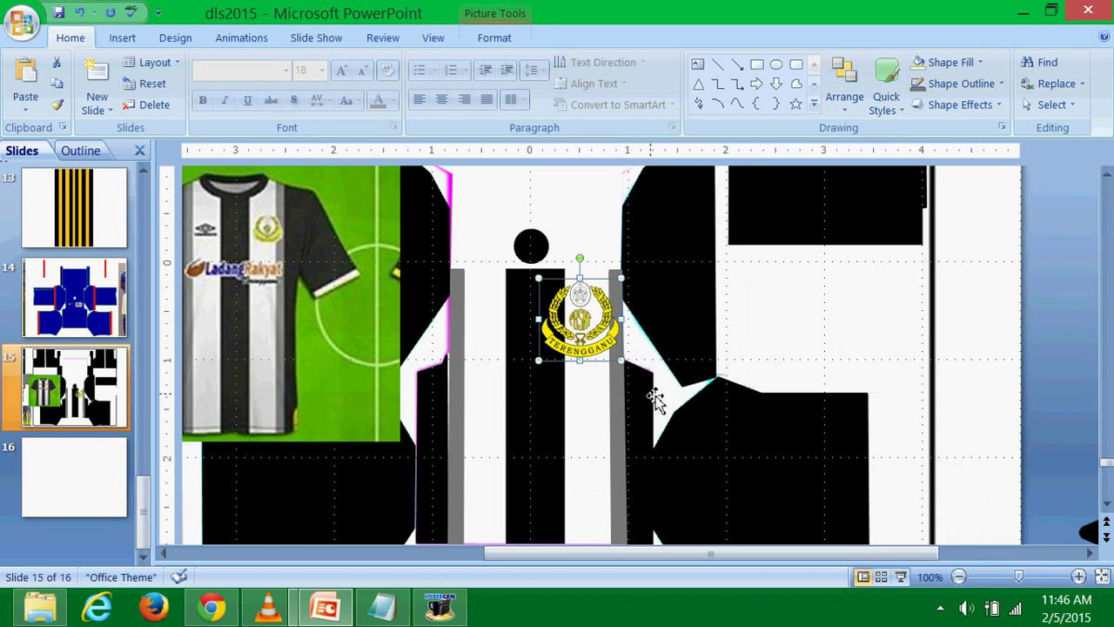
Fine-tune the crest's size and nudge it slightly lower on the chest.
left_click_drag(544, 367, 579, 360)
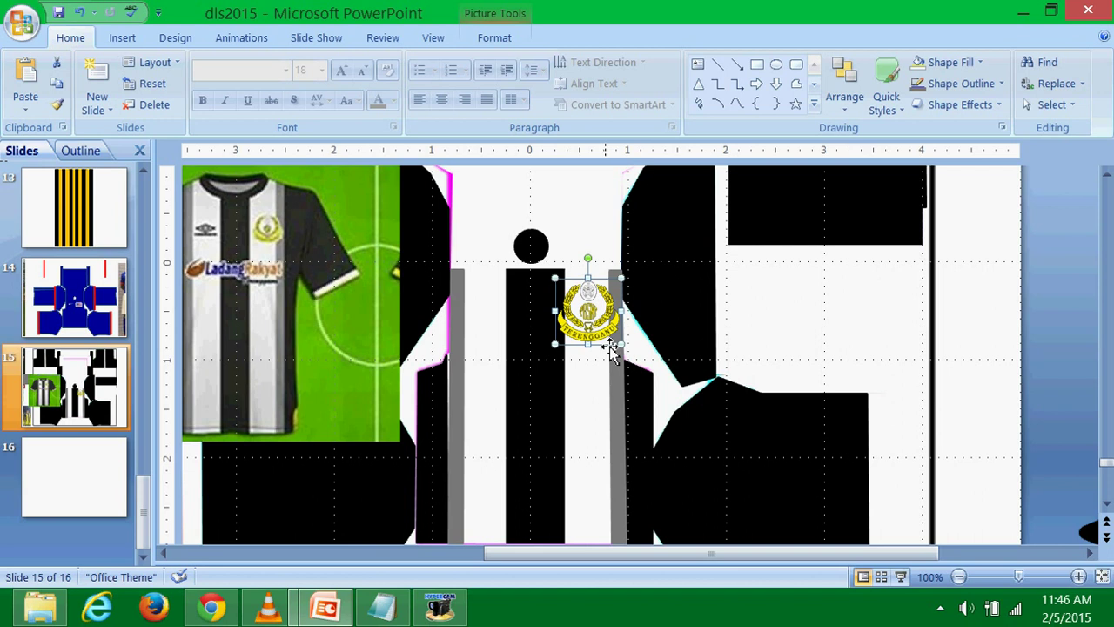
left_click_drag(581, 348, 590, 346)
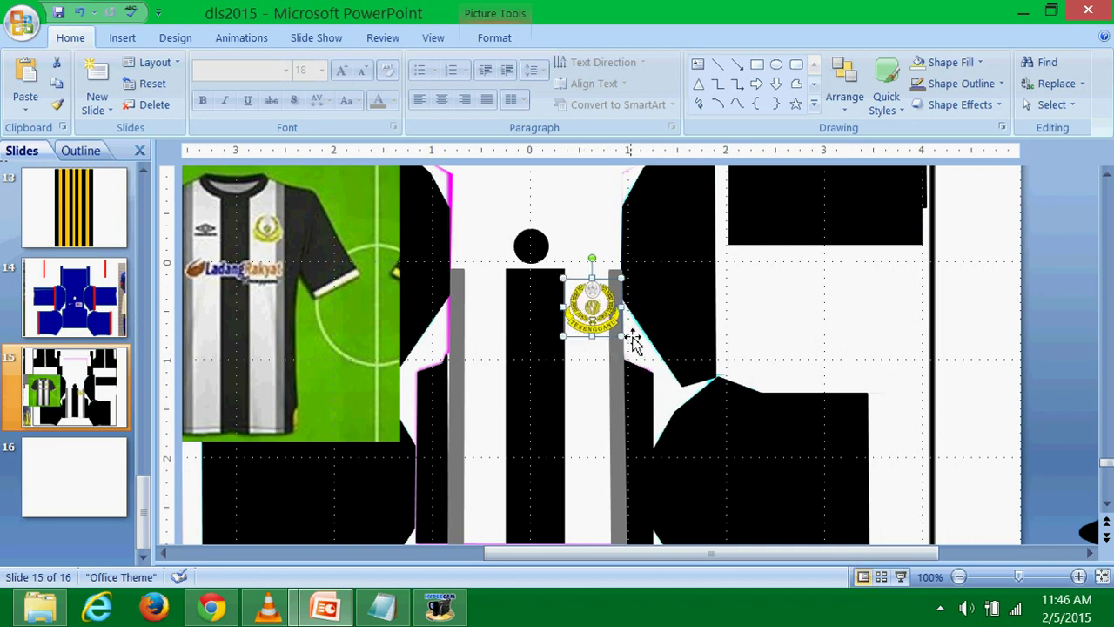
key("Down")
key("Down")
key("Down")
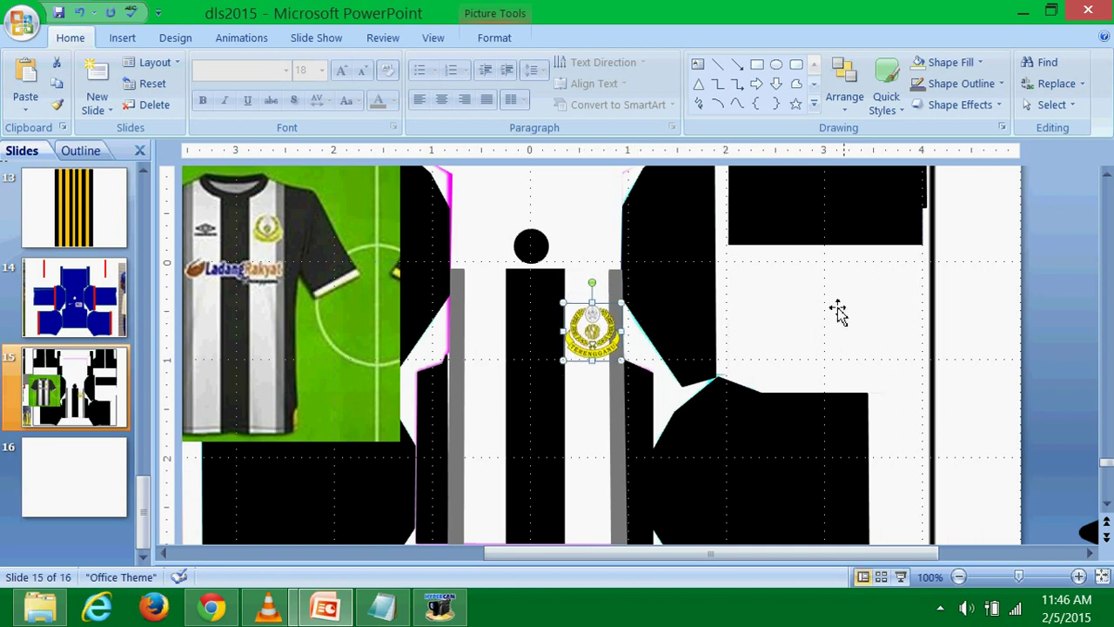
left_click(978, 334)
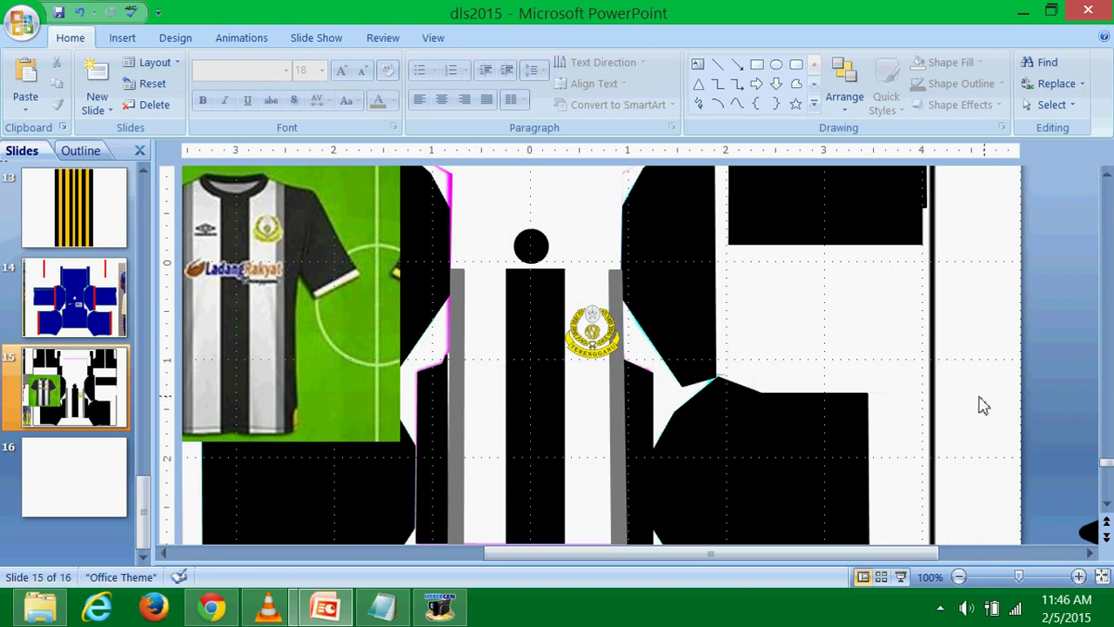
Move the umbro logo onto the shirt front and bring it to the front.
scroll(983, 405, "down", 1, "ctrl")
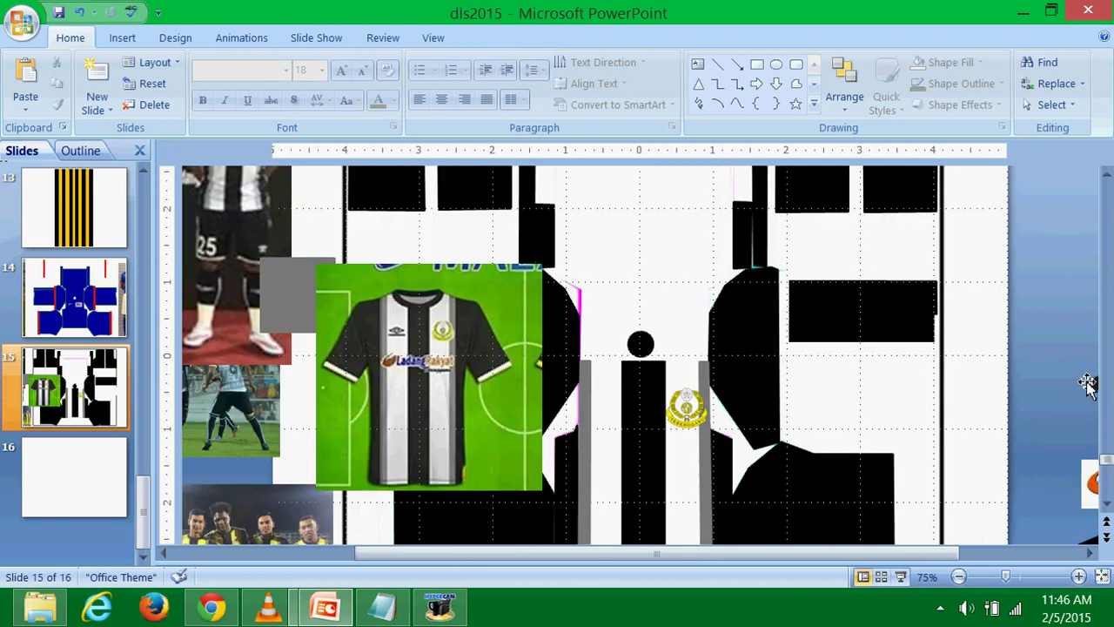
left_click_drag(1088, 386, 475, 361)
right_click(367, 306)
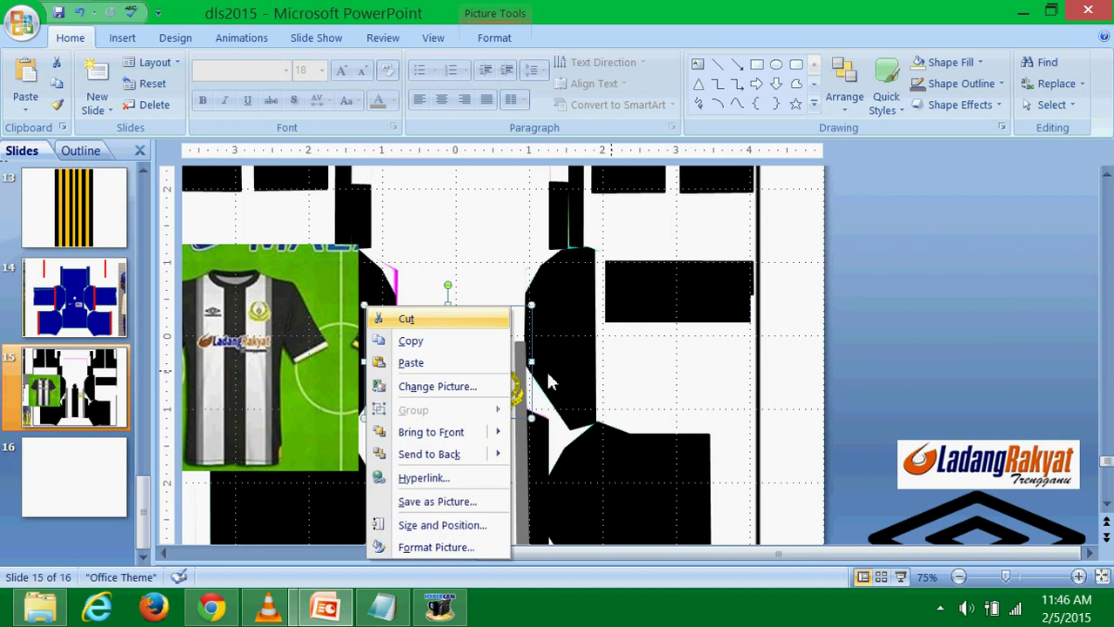
left_click(471, 430)
Shrink the umbro logo to a small chest badge left of the crest.
scroll(646, 372, "up", 1, "ctrl")
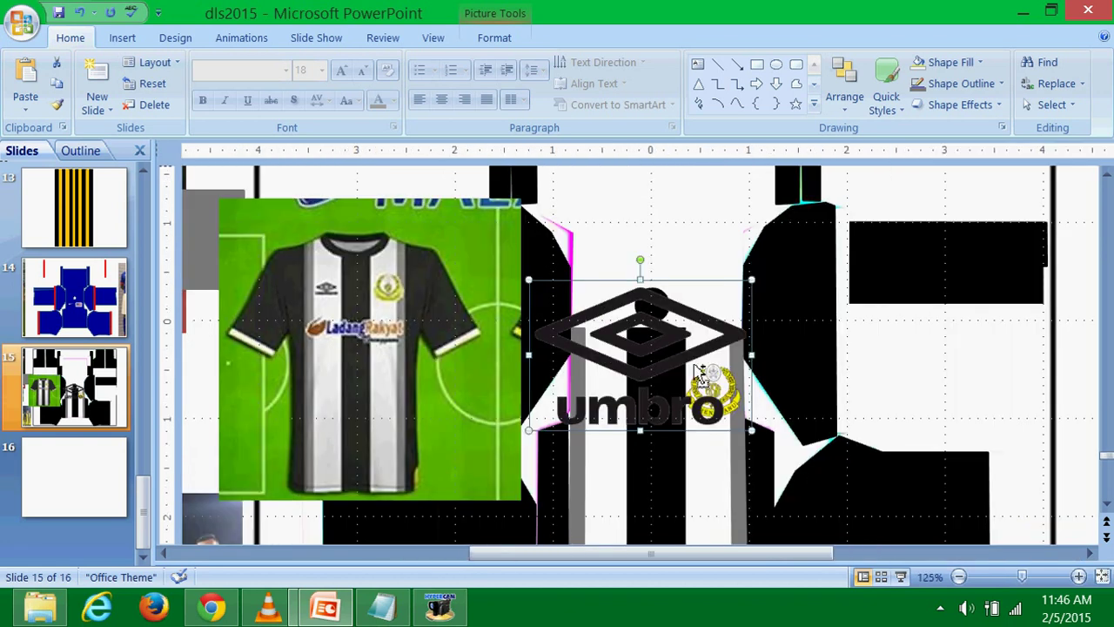
scroll(722, 374, "up", 1, "ctrl")
scroll(795, 378, "up", 1, "ctrl")
left_click_drag(807, 247, 572, 402)
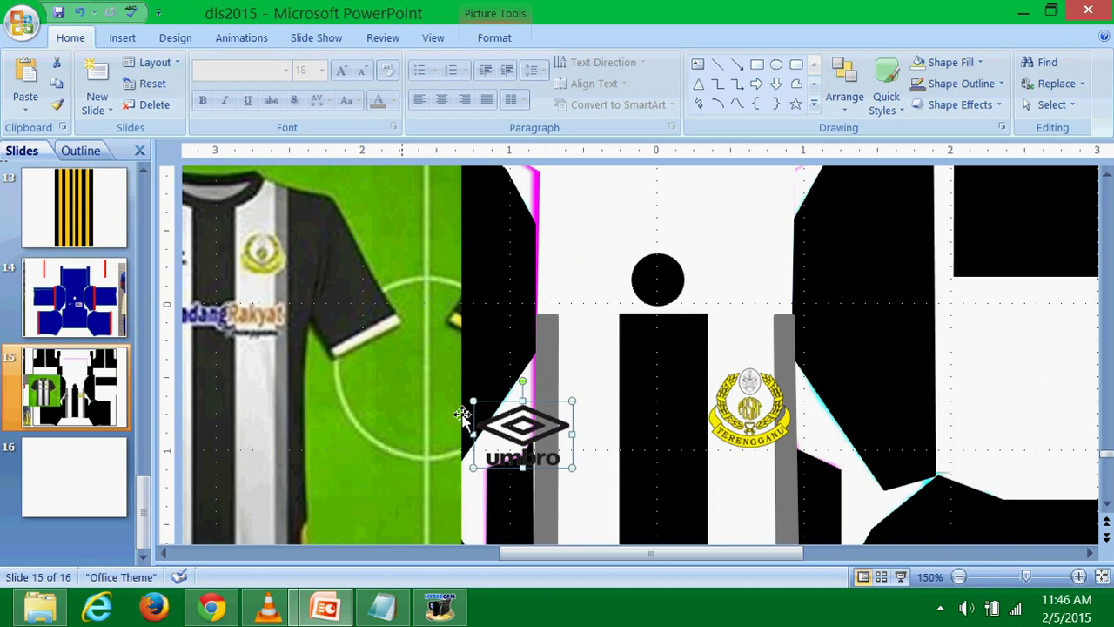
left_click(343, 355)
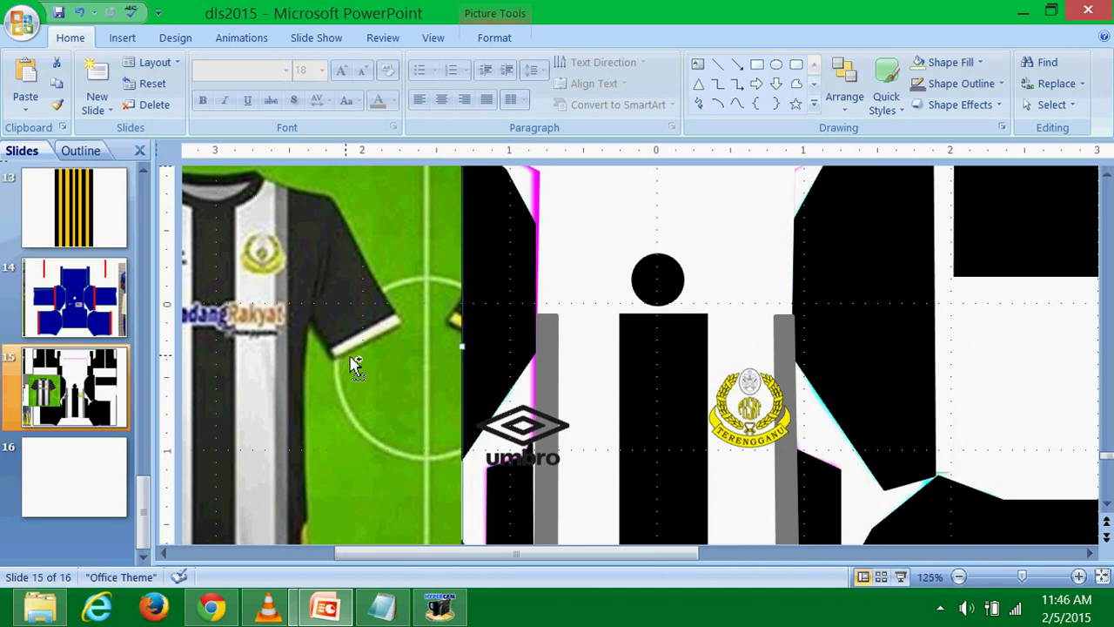
scroll(343, 355, "down", 1, "ctrl")
scroll(644, 357, "down", 1, "ctrl")
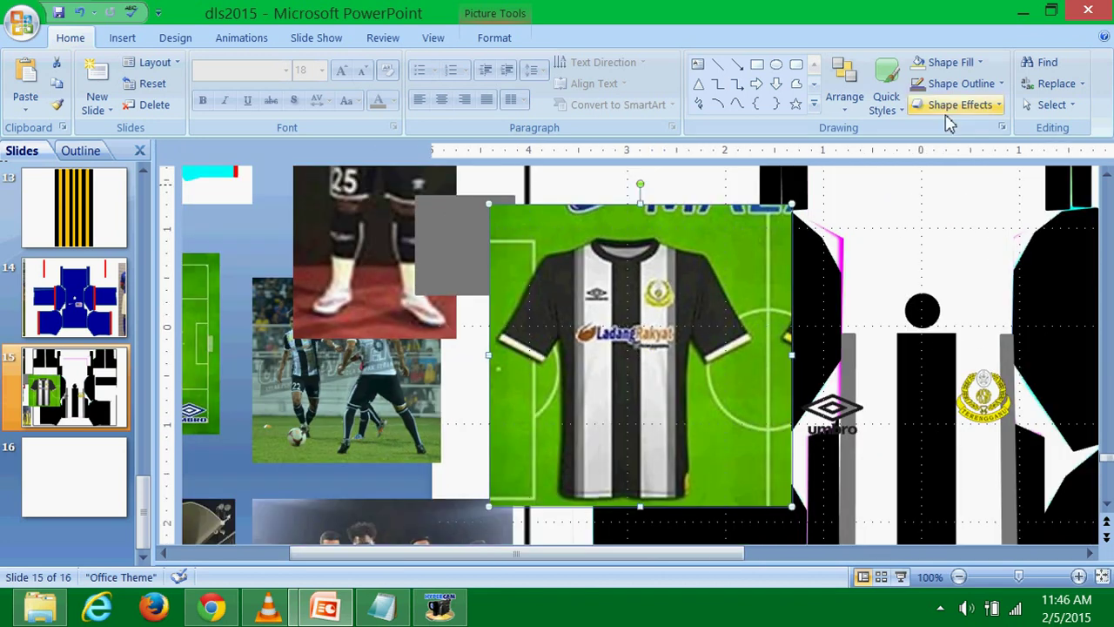
Crop the green shirt photo's right and top edges to a 2.75" square, then shift it right.
double_click(754, 254)
left_click(923, 83)
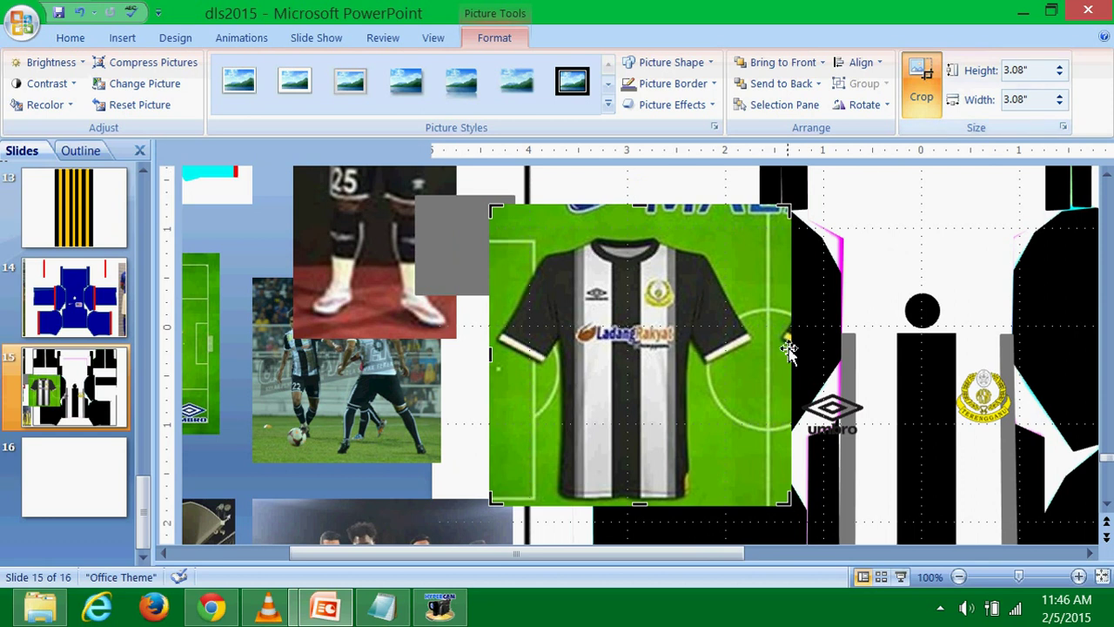
left_click_drag(791, 355, 758, 355)
left_click_drag(625, 214, 625, 238)
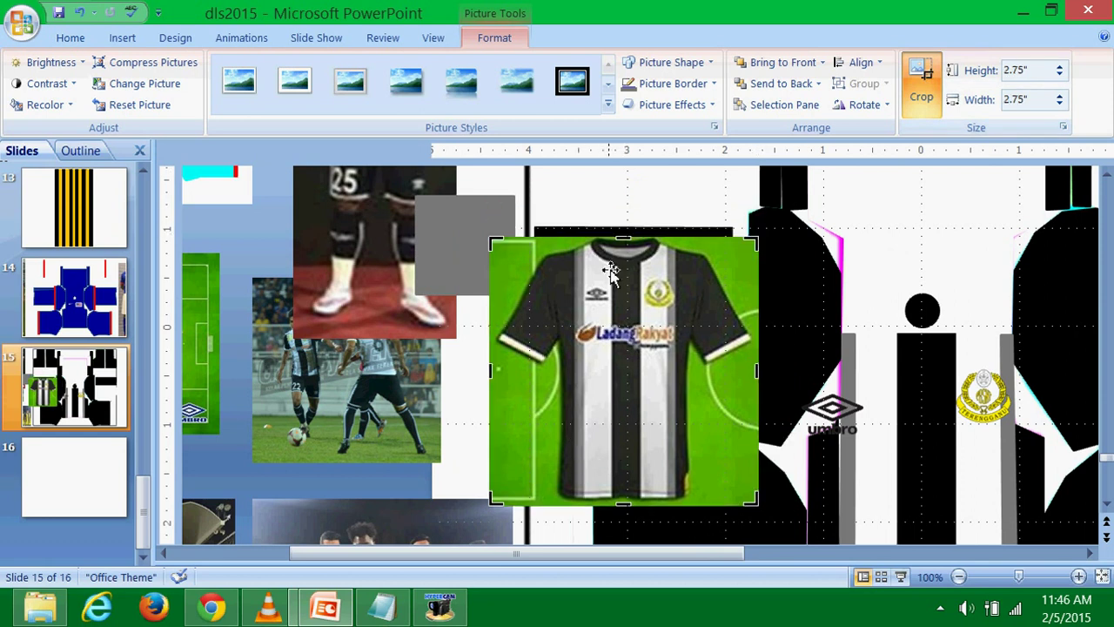
left_click(587, 206)
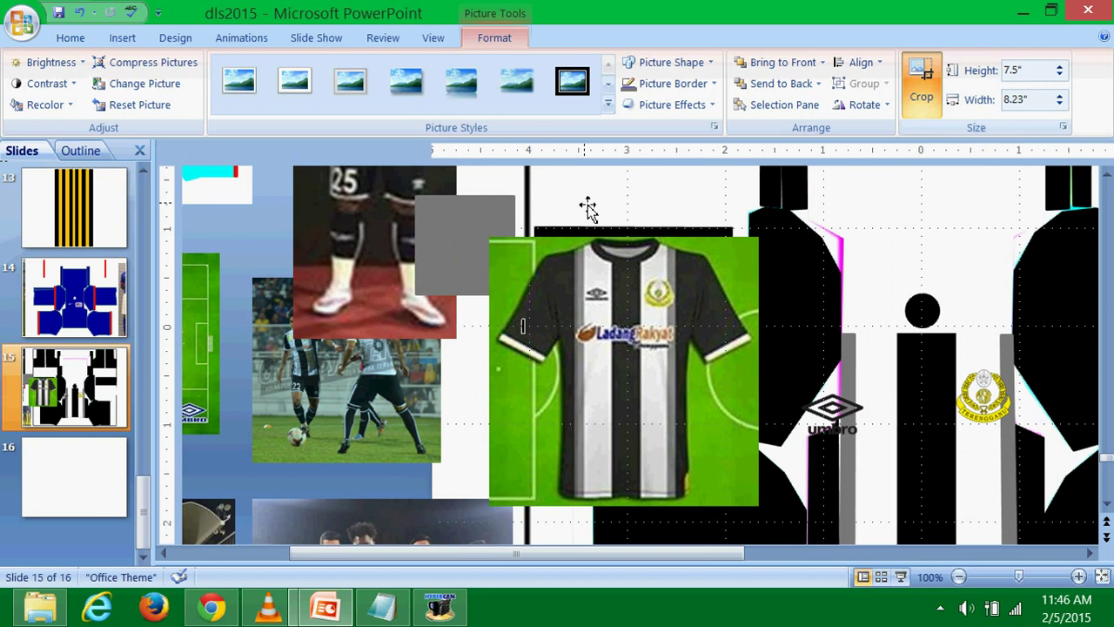
left_click(615, 335)
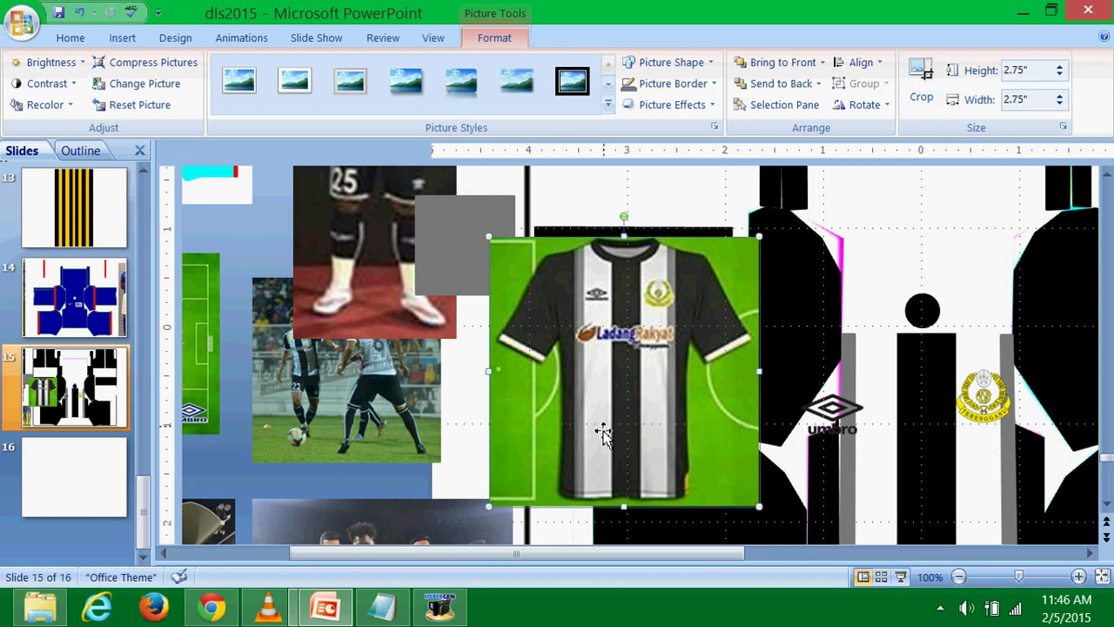
left_click_drag(603, 433, 636, 433)
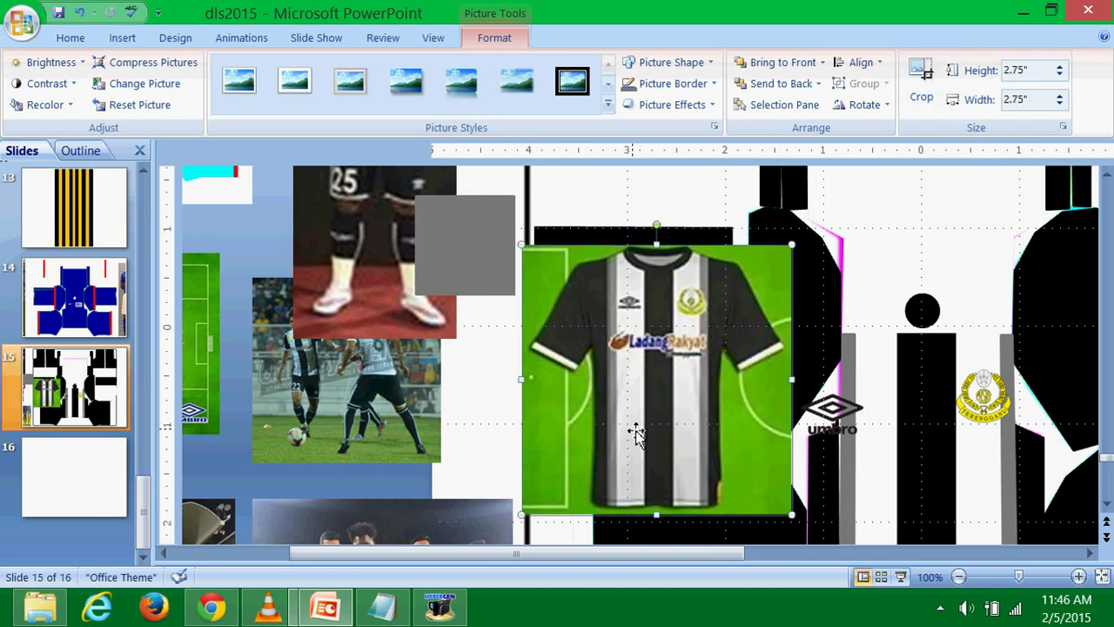
Select the umbro logo, try dragging it over the crest, then undo the move.
left_click(848, 404)
left_click(831, 414)
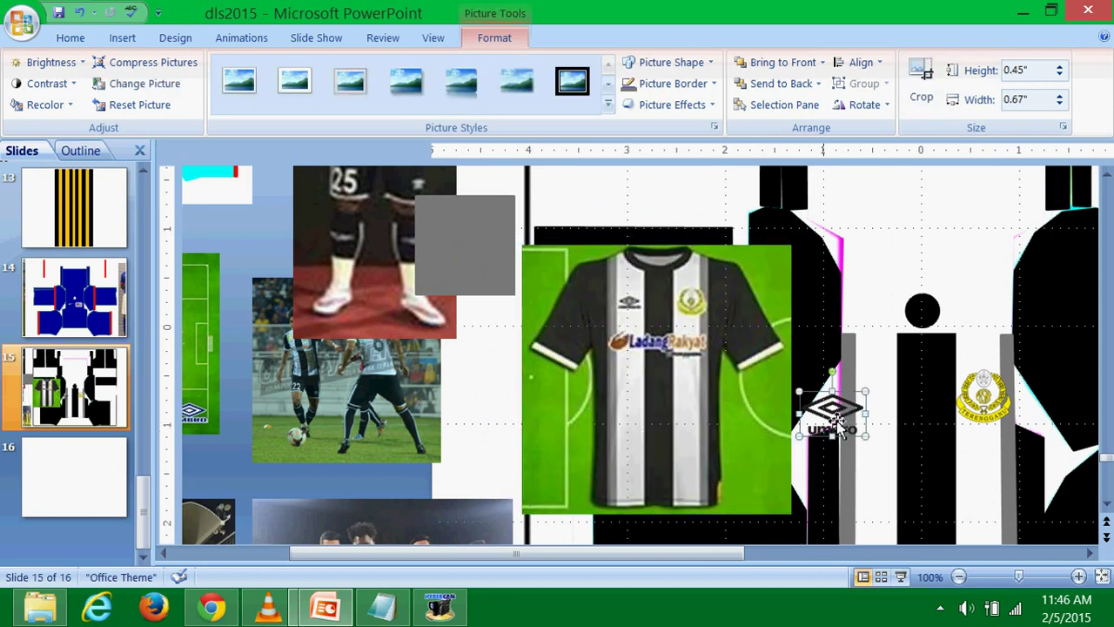
left_click(827, 554)
left_click(821, 553)
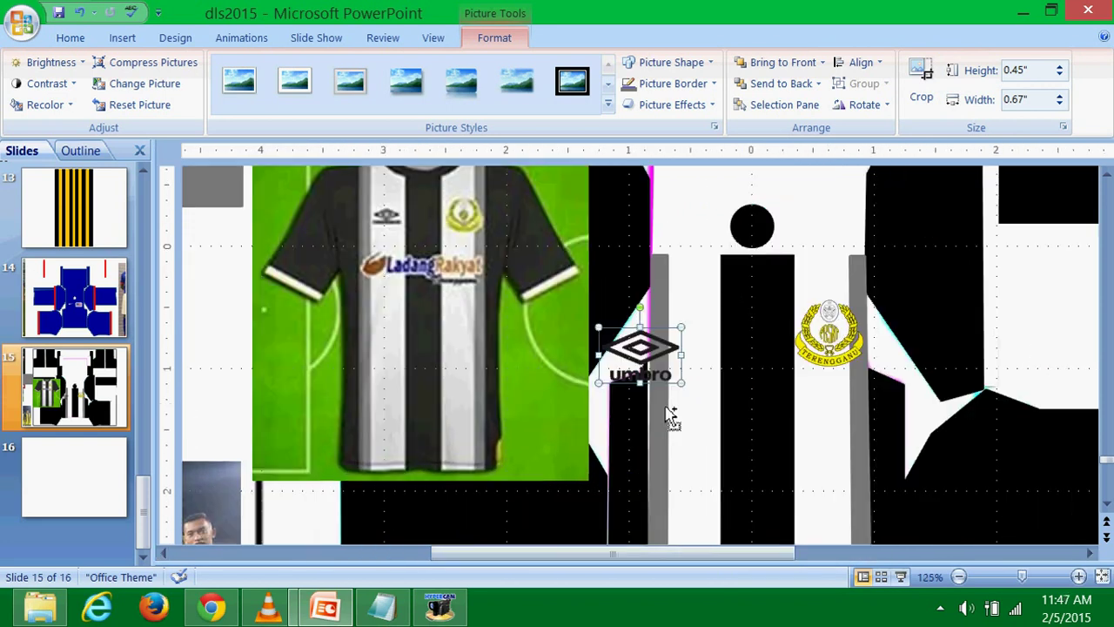
scroll(672, 422, "up", 5)
left_click_drag(687, 553, 758, 554)
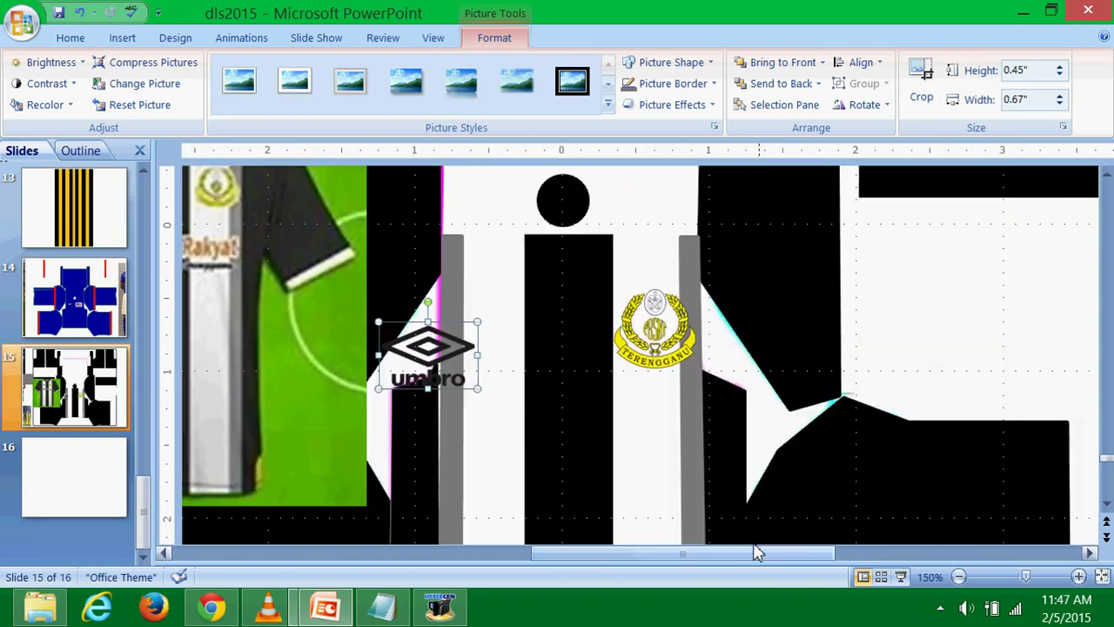
left_click_drag(632, 554, 587, 554)
scroll(639, 442, "up", 1)
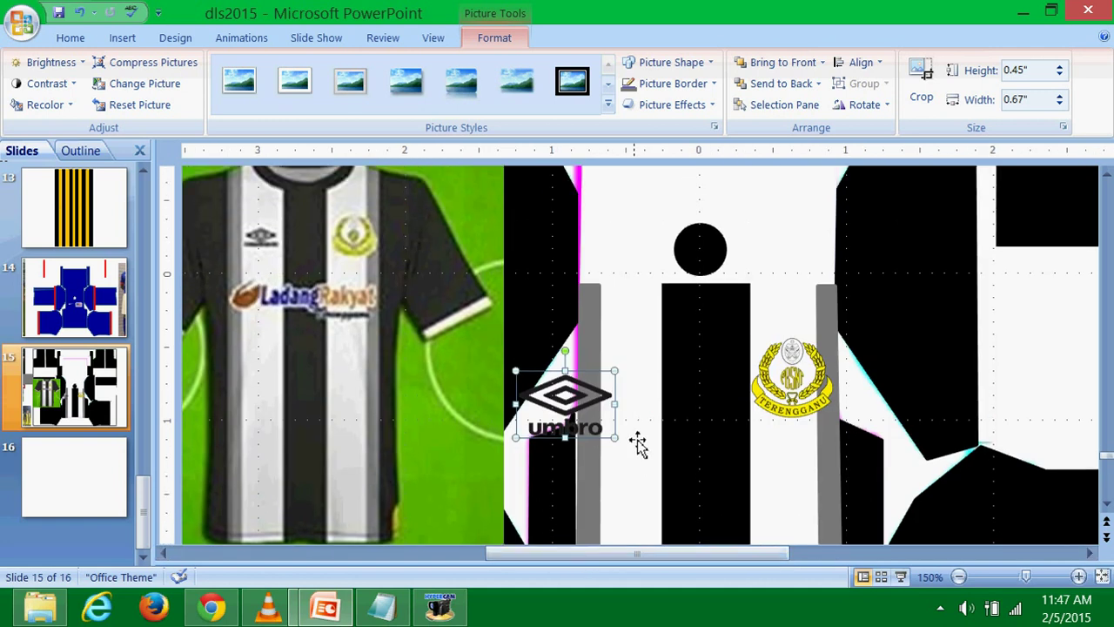
left_click_drag(590, 418, 812, 383)
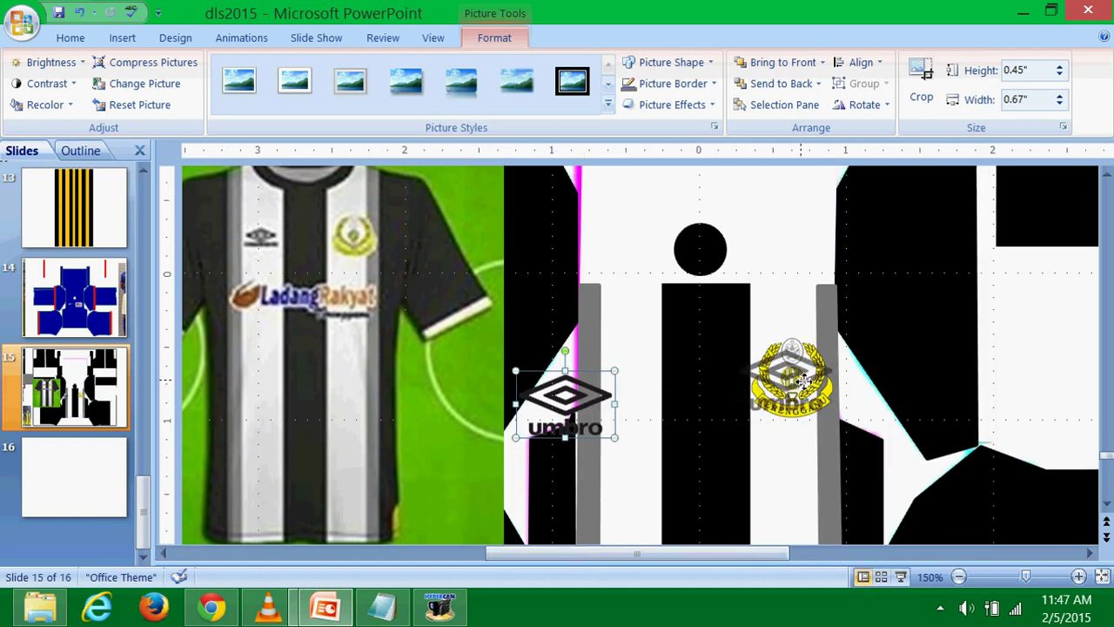
left_click_drag(811, 383, 807, 381)
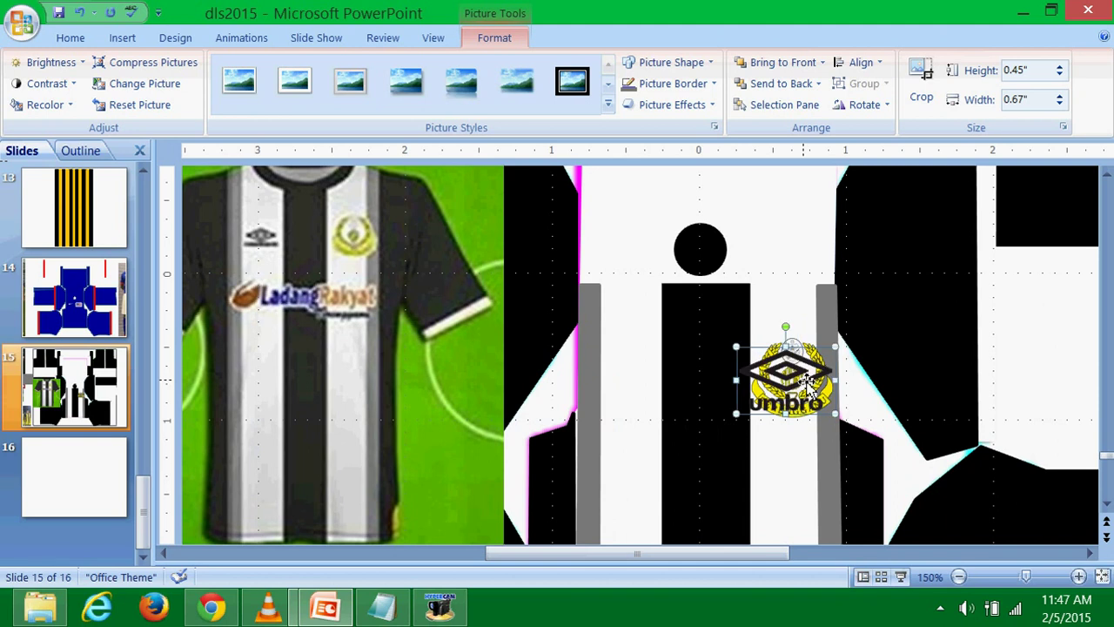
key("ctrl+z")
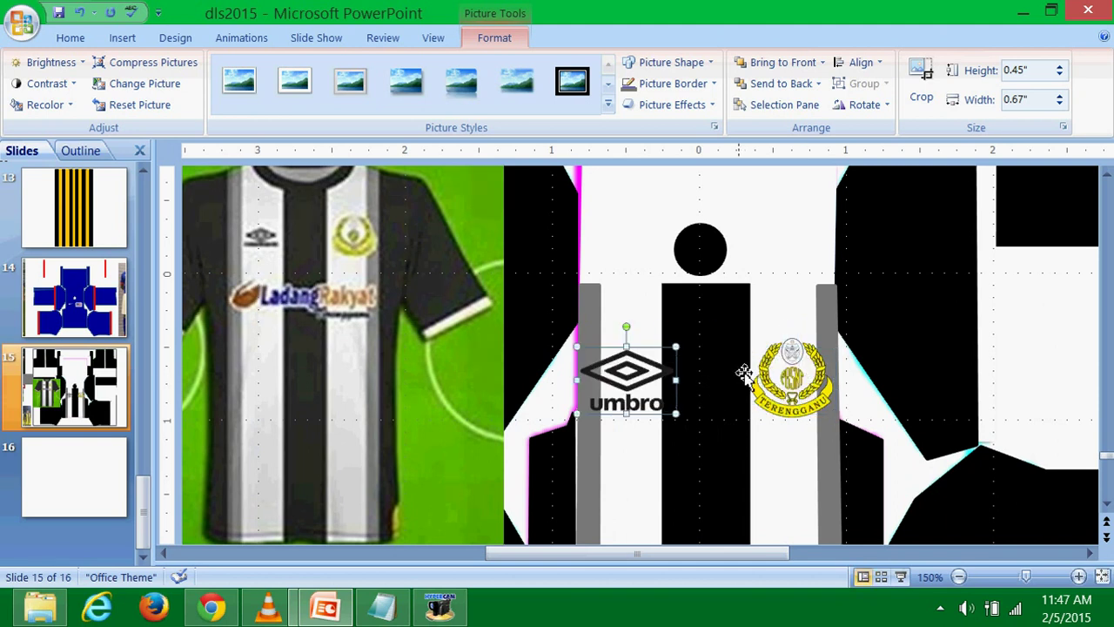
Shrink the umbro logo to 0.25" by 0.37" and nudge it right, level with the crest.
mouse_move(676, 415)
left_mouse_down()
mouse_move(636, 400)
mouse_move(632, 384)
left_mouse_up()
key("Right")
key("Right")
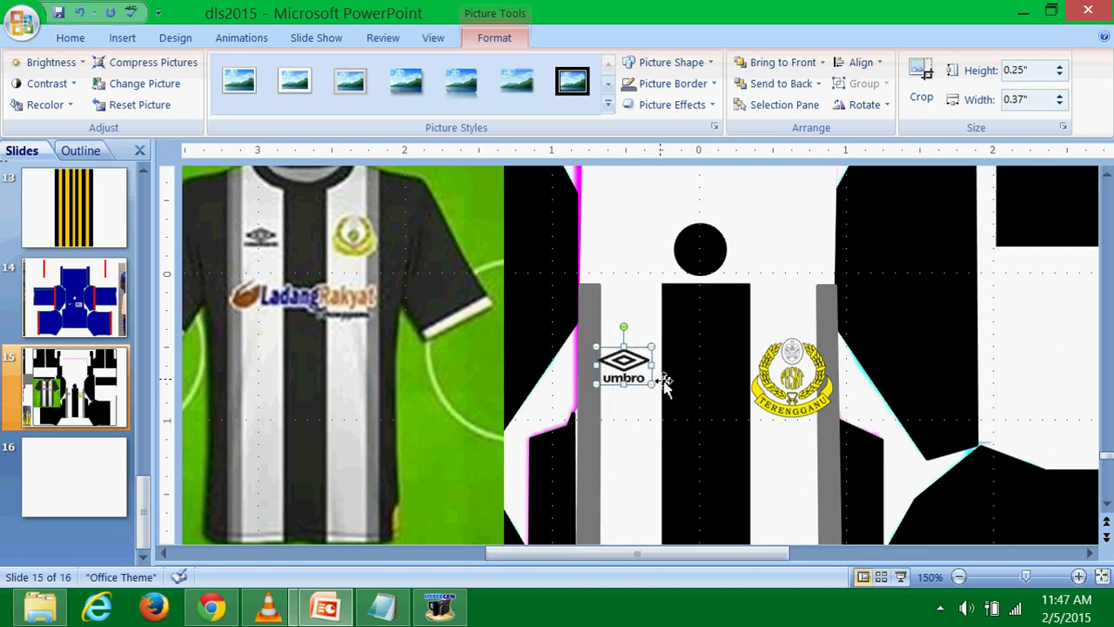
key("Right")
key("Right")
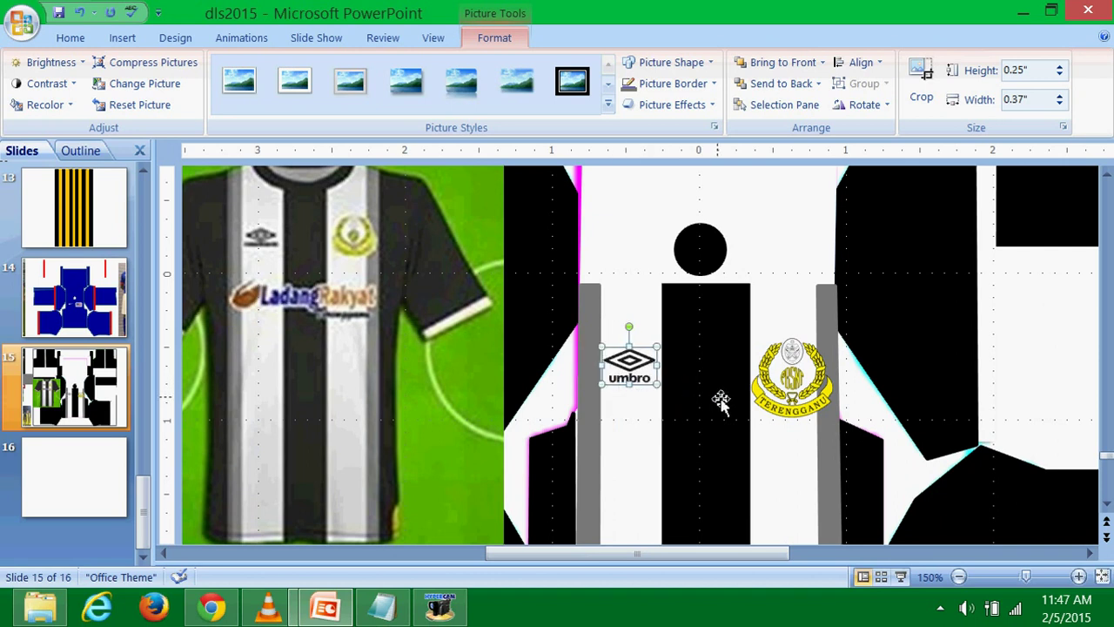
left_click(721, 400)
left_click(649, 383)
left_click(788, 396)
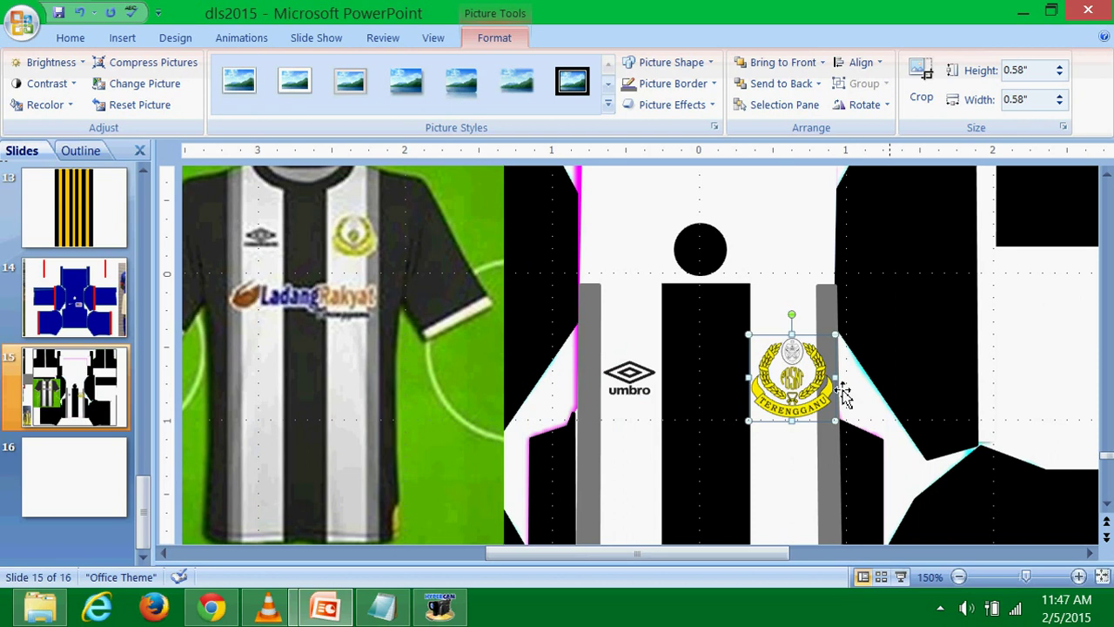
scroll(970, 368, "down", 3)
scroll(973, 373, "down", 2)
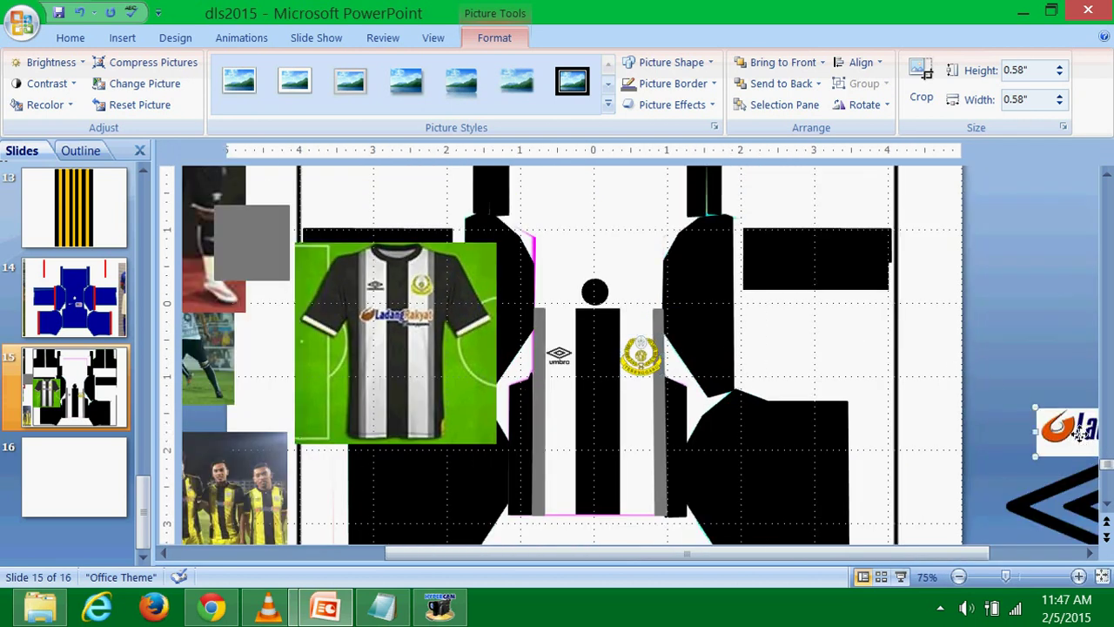
left_click(990, 383)
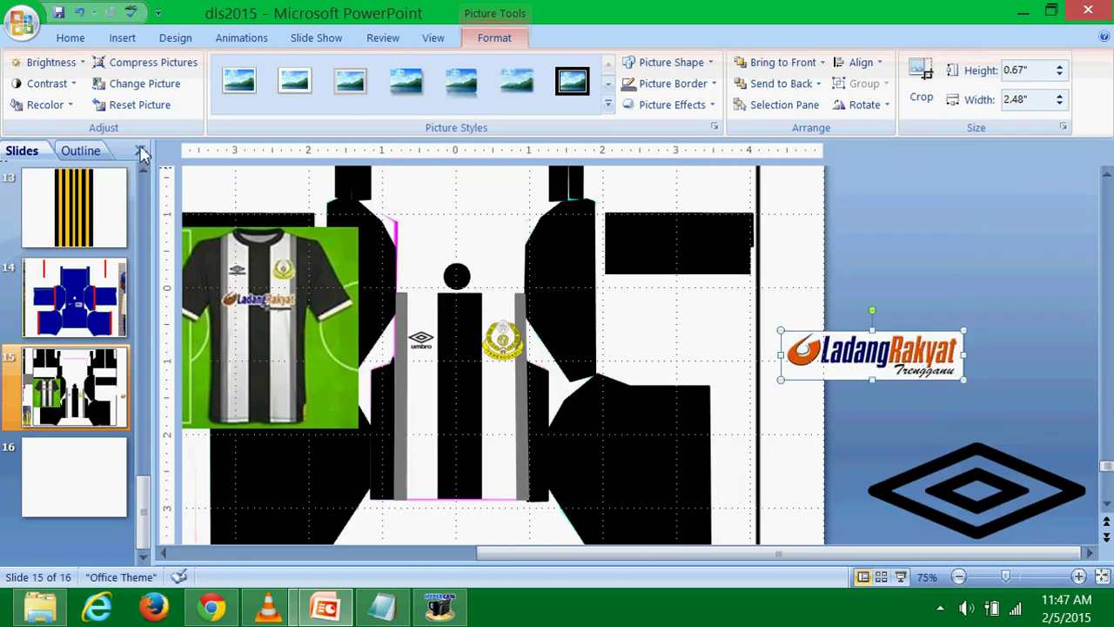
Make the LadangRakyat logo's white background transparent.
left_click(48, 105)
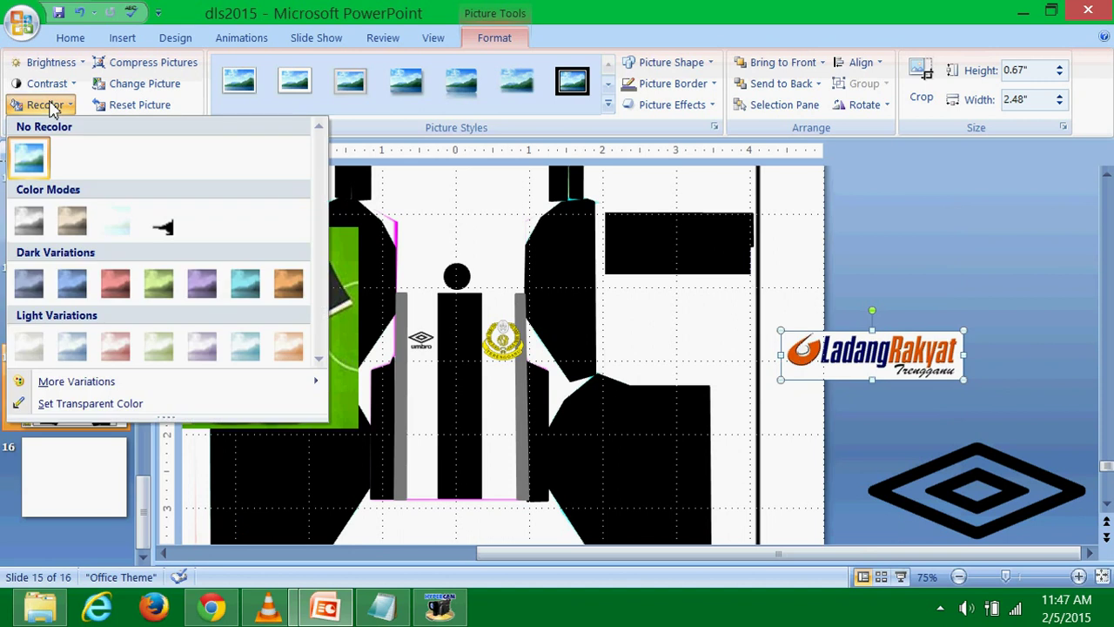
left_click(103, 409)
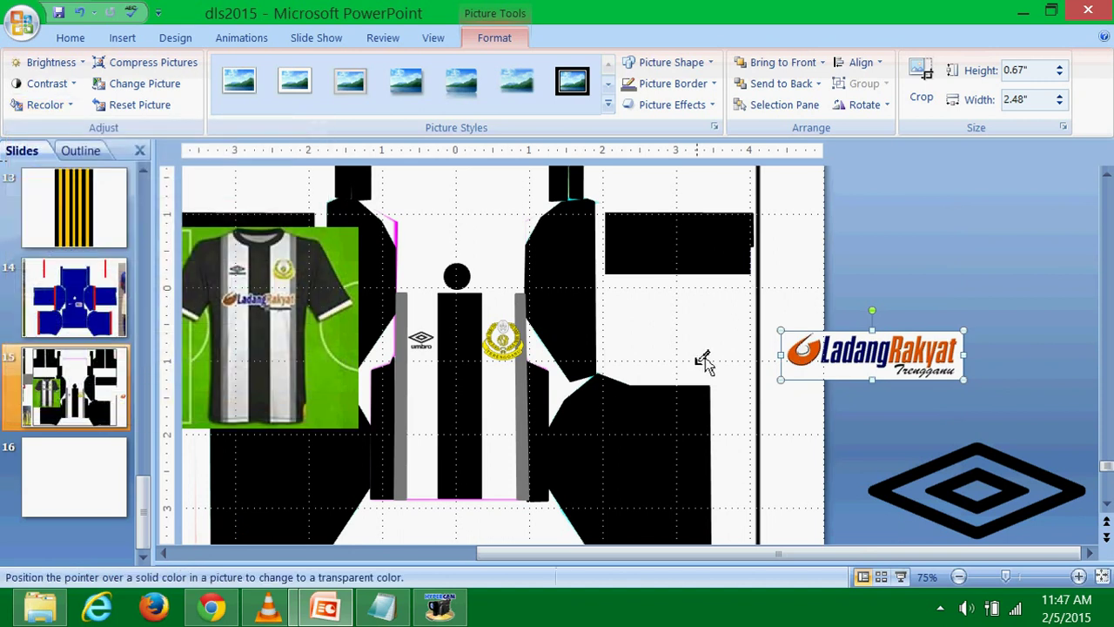
left_click(856, 383)
Move the sponsor logo onto the shirt centre and bring it to the front.
left_click_drag(861, 350, 454, 405)
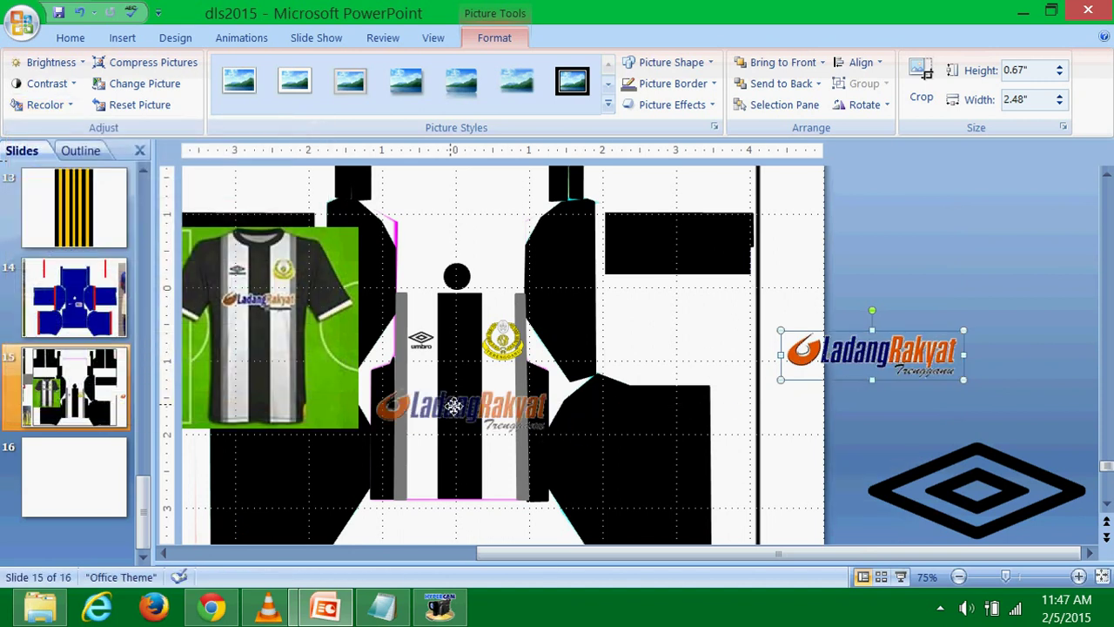
right_click(374, 386)
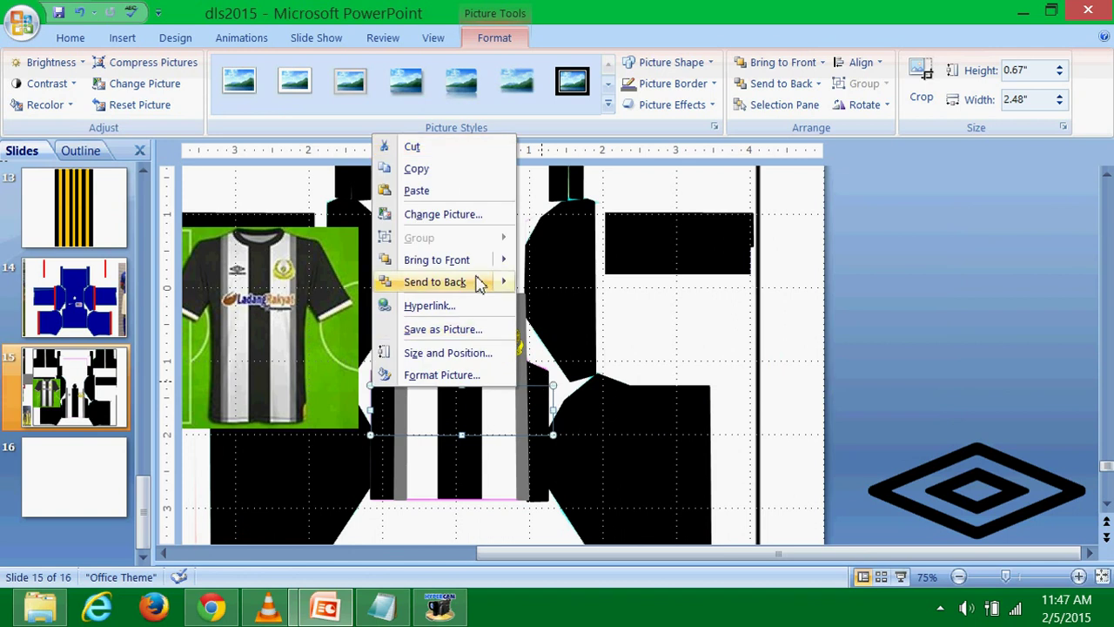
mouse_move(514, 261)
left_click(566, 260)
Resize the LadangRakyat logo to about 1.83" by 0.49".
scroll(557, 370, "up", 1, "ctrl")
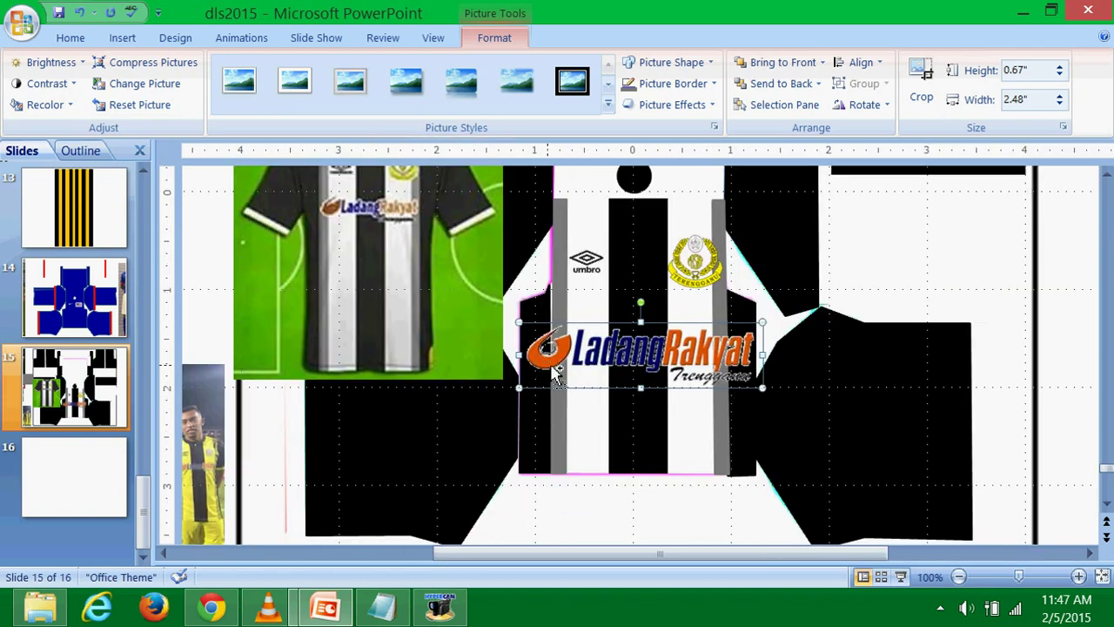
scroll(557, 370, "up", 1, "ctrl")
scroll(618, 368, "up", 1)
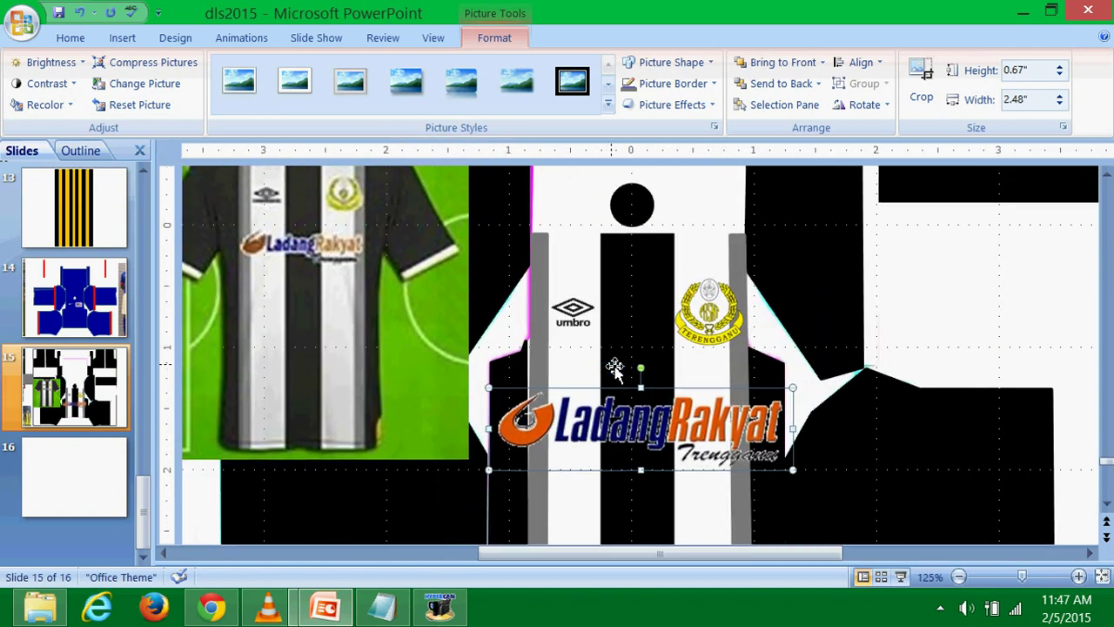
scroll(673, 386, "up", 1)
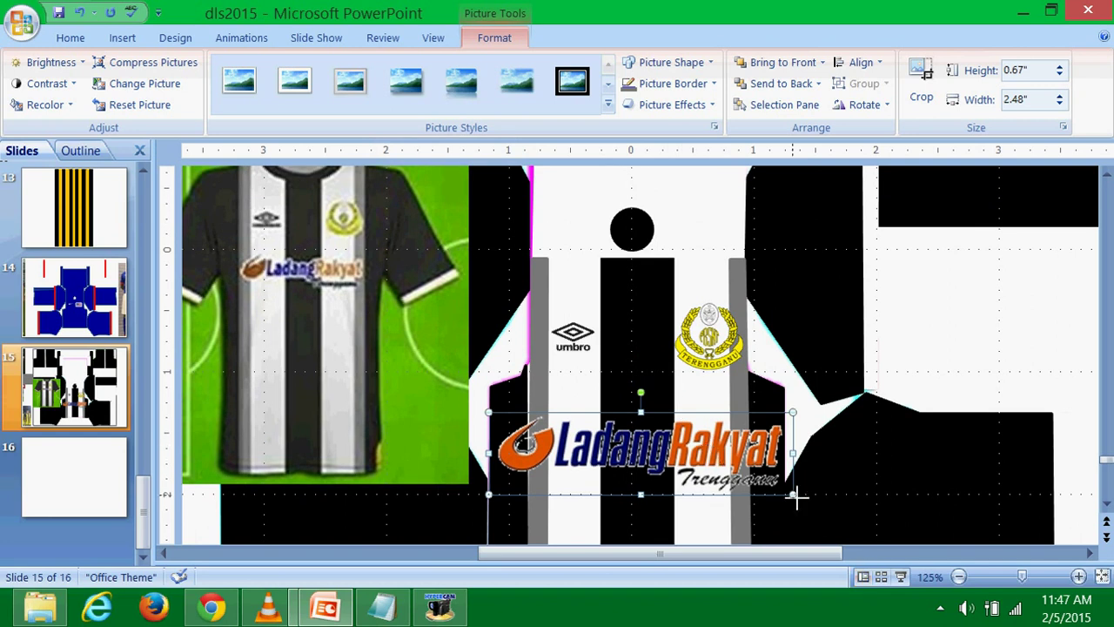
mouse_move(794, 497)
left_mouse_down()
mouse_move(714, 470)
mouse_move(741, 455)
left_mouse_up()
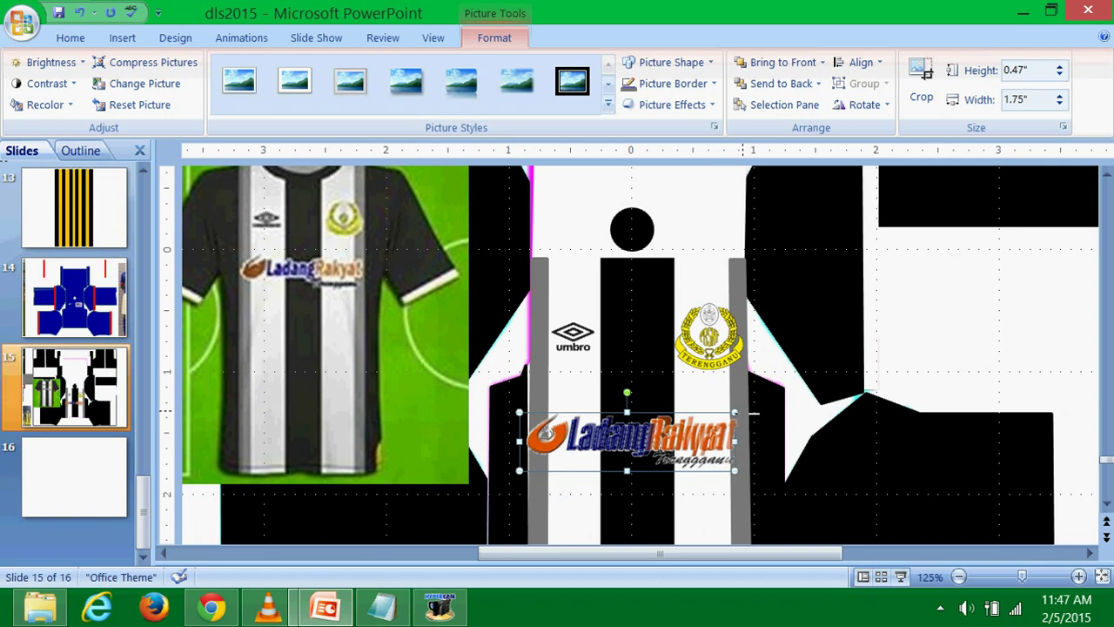
left_click_drag(733, 414, 744, 410)
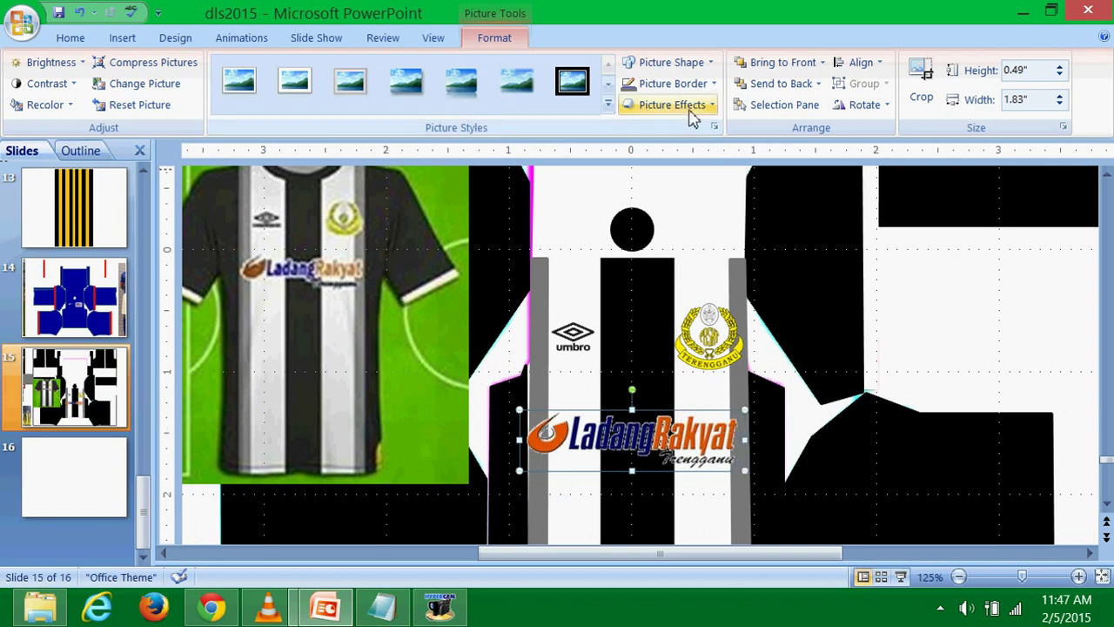
Browse the picture effects and shape effects options across the ribbon tabs.
left_click(688, 107)
left_click(73, 41)
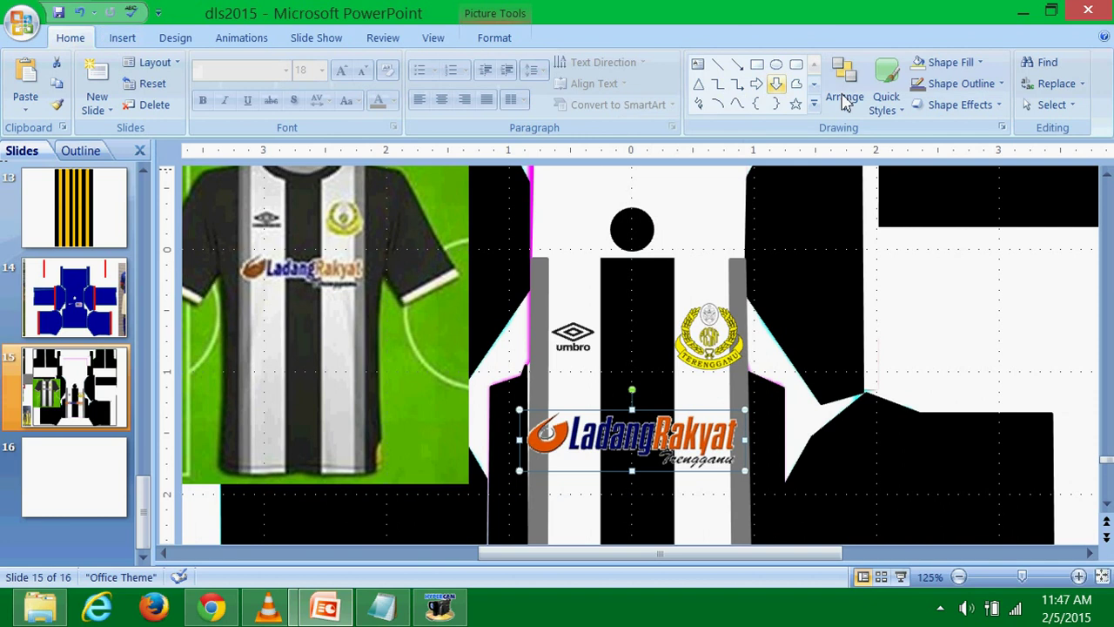
left_click(928, 106)
left_click(928, 106)
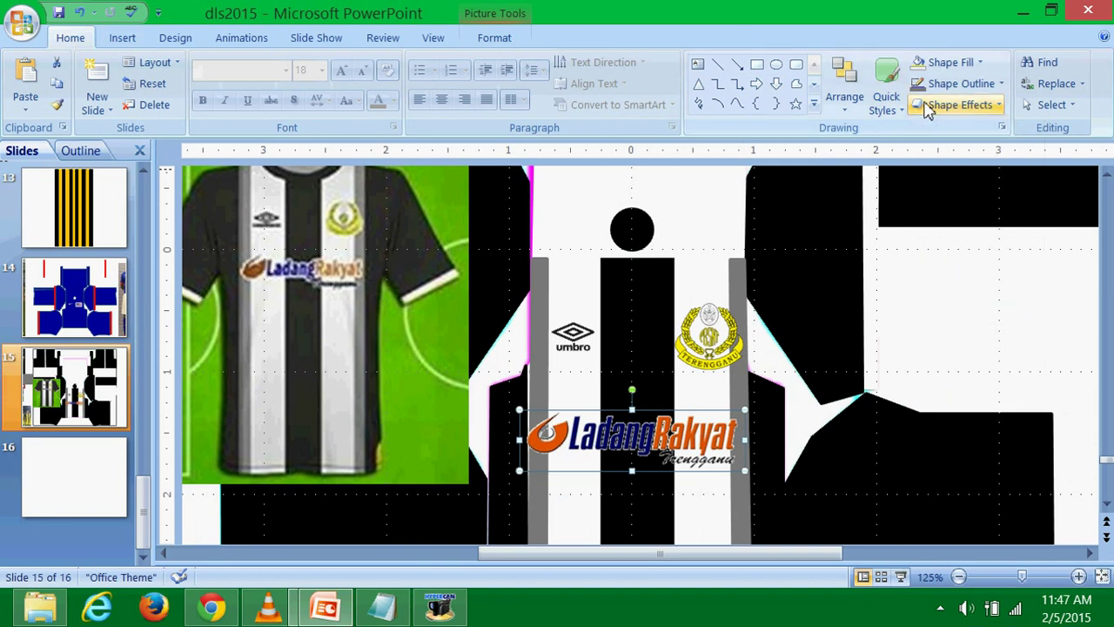
left_click(494, 39)
left_click(184, 42)
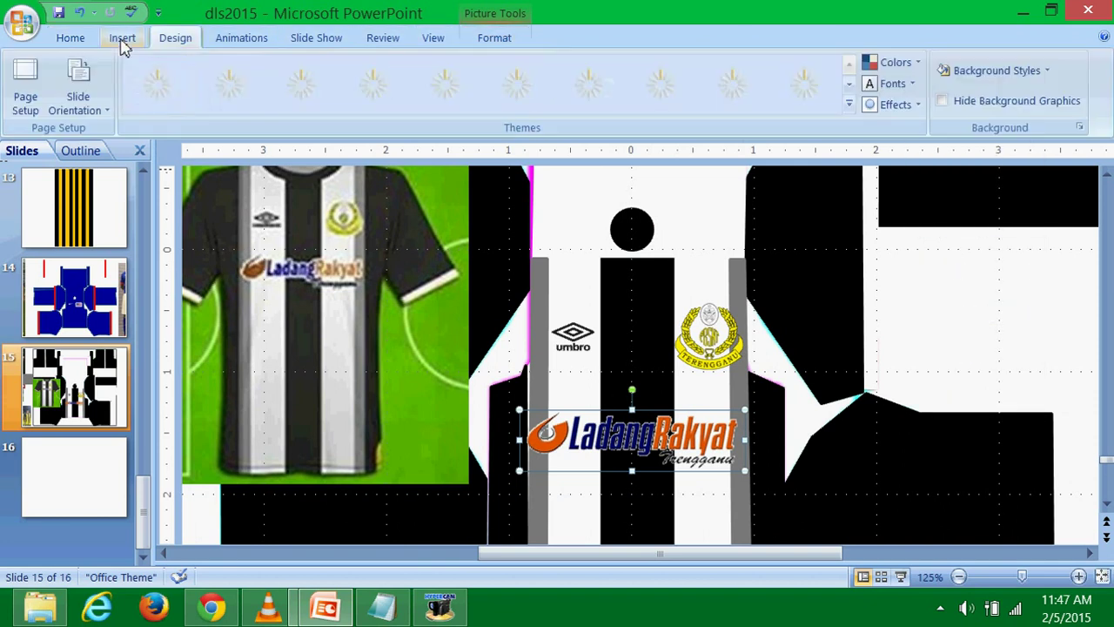
left_click(123, 44)
left_click(70, 37)
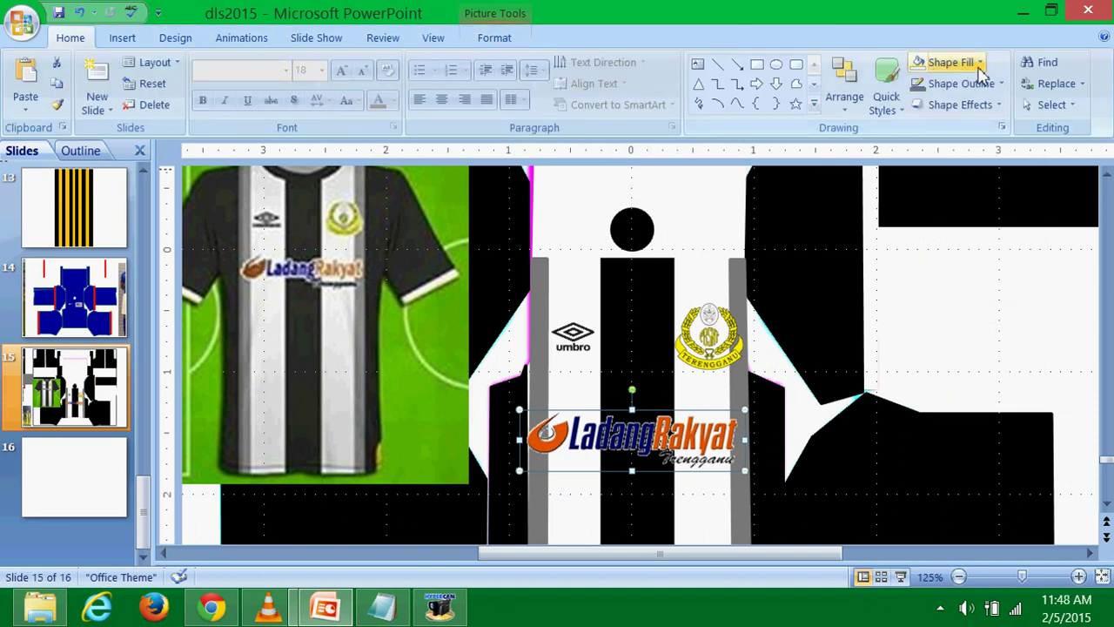
left_click(986, 106)
left_click(986, 106)
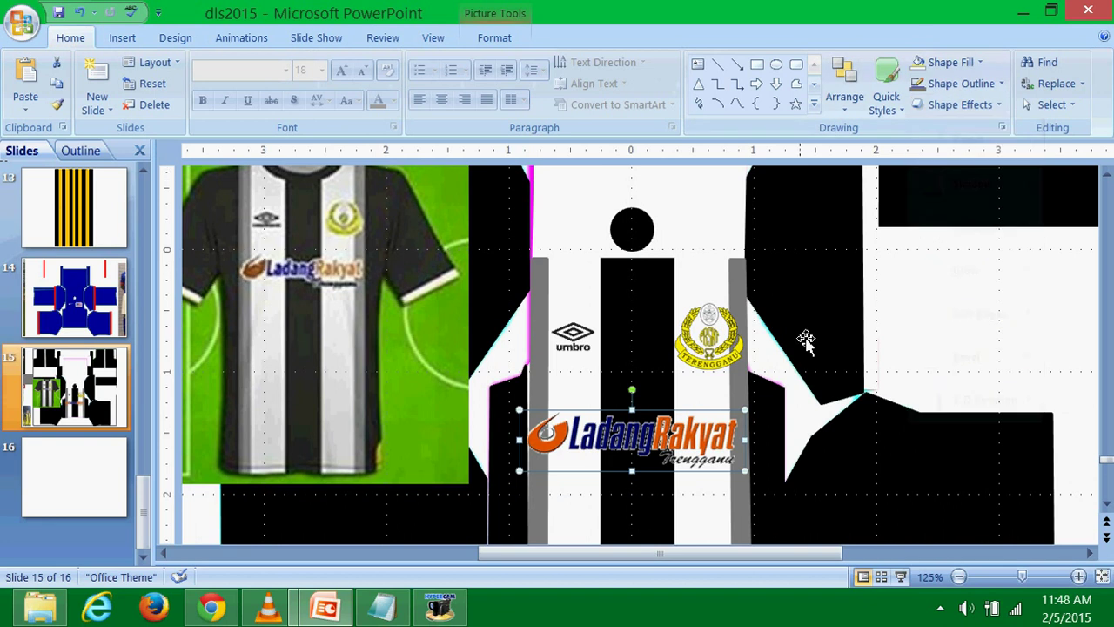
Apply a white glow to the LadangRakyat logo, then undo it.
double_click(727, 440)
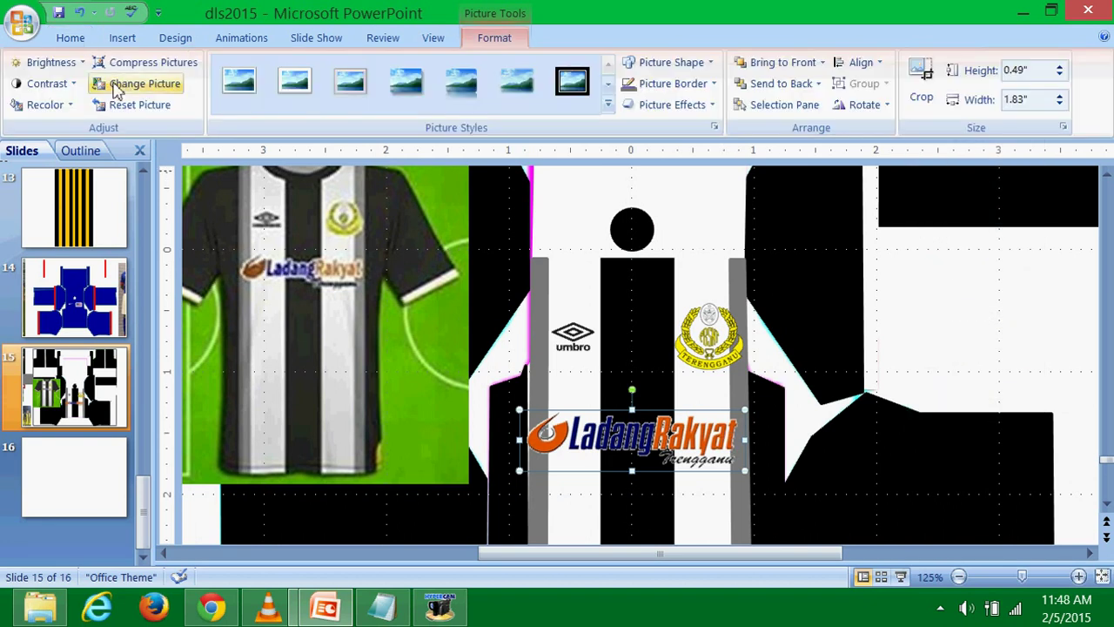
left_click(72, 38)
left_click(958, 105)
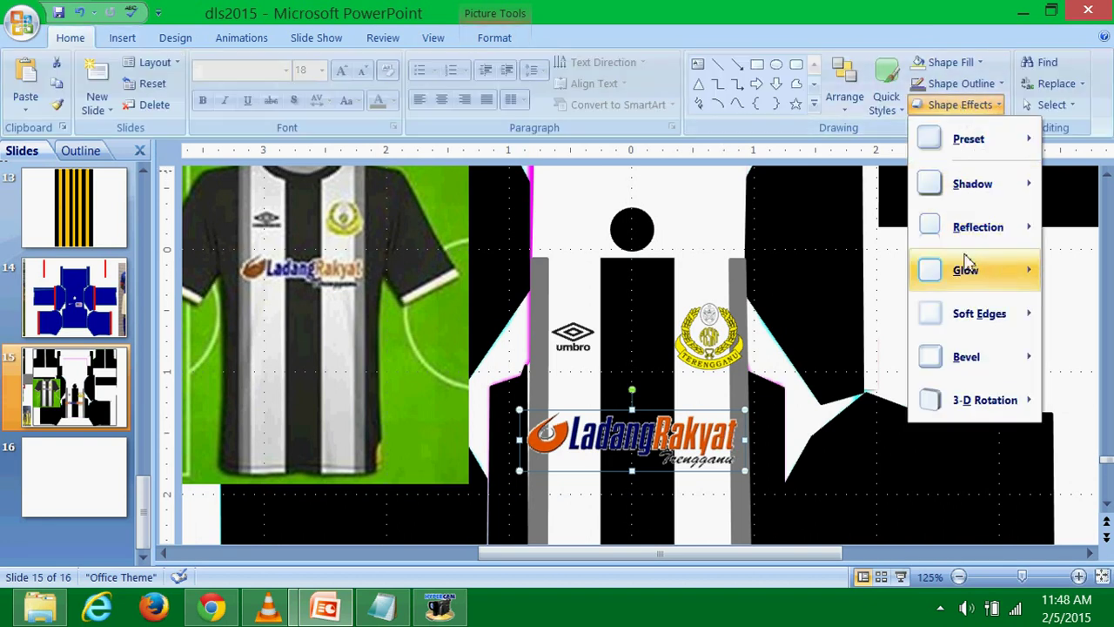
mouse_move(968, 270)
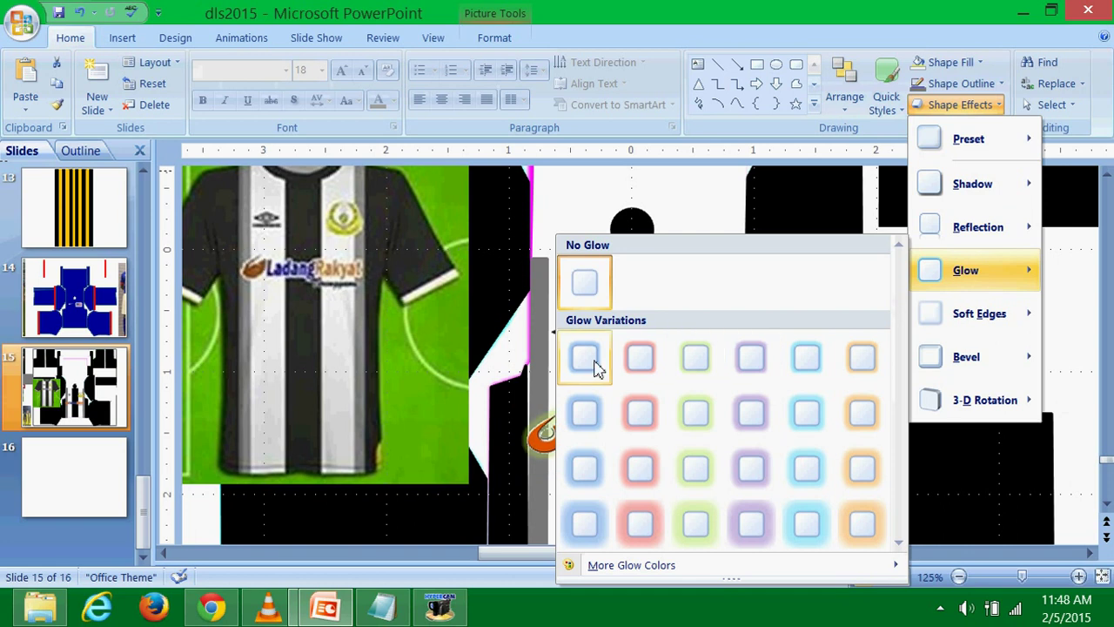
mouse_move(636, 570)
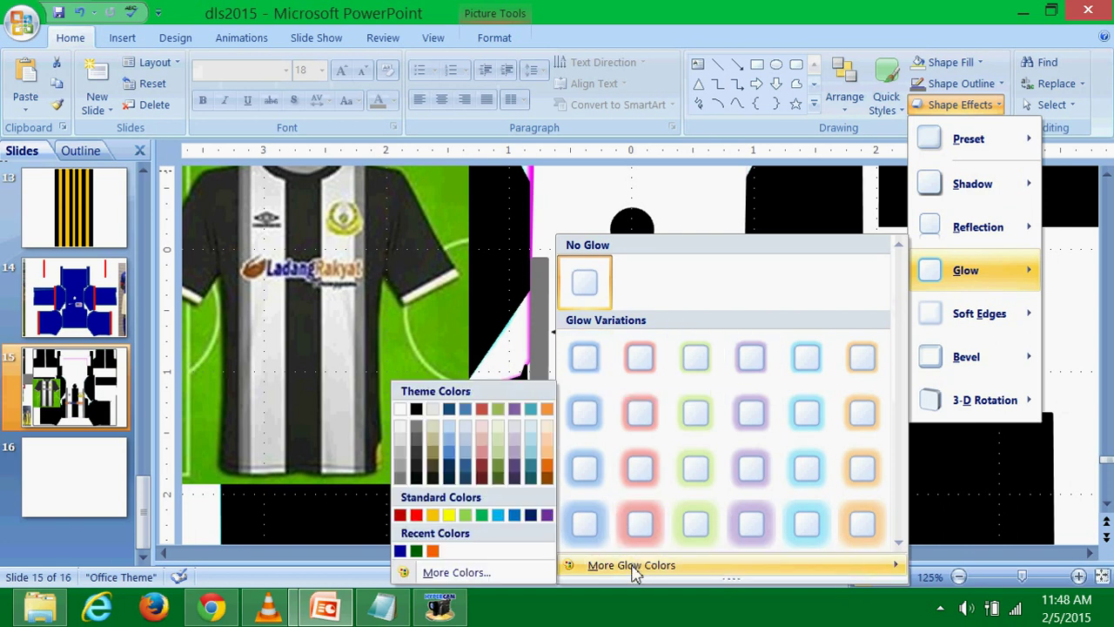
left_click(399, 409)
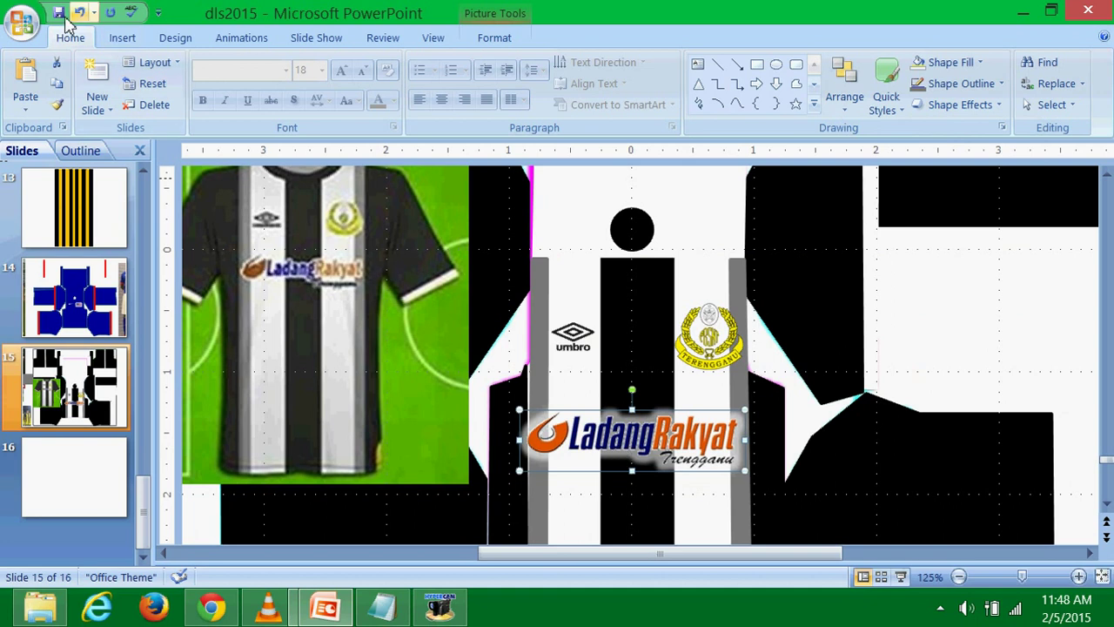
left_click(79, 12)
Nudge the logo slightly right and up, then deselect it.
left_click_drag(626, 437, 637, 438)
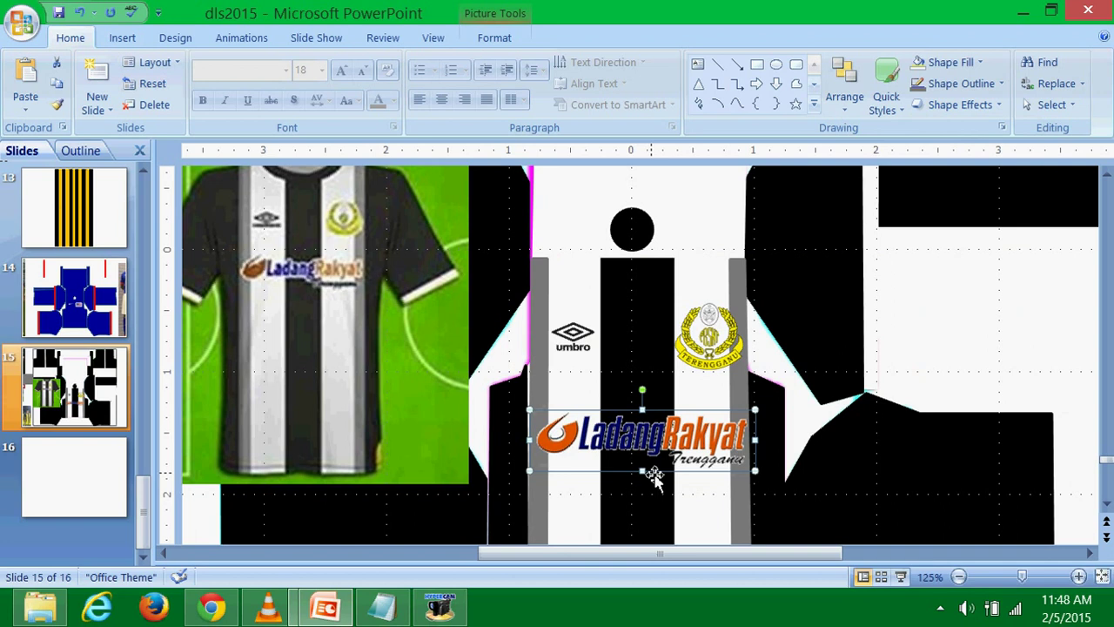
key("Up")
key("Up")
key("Escape")
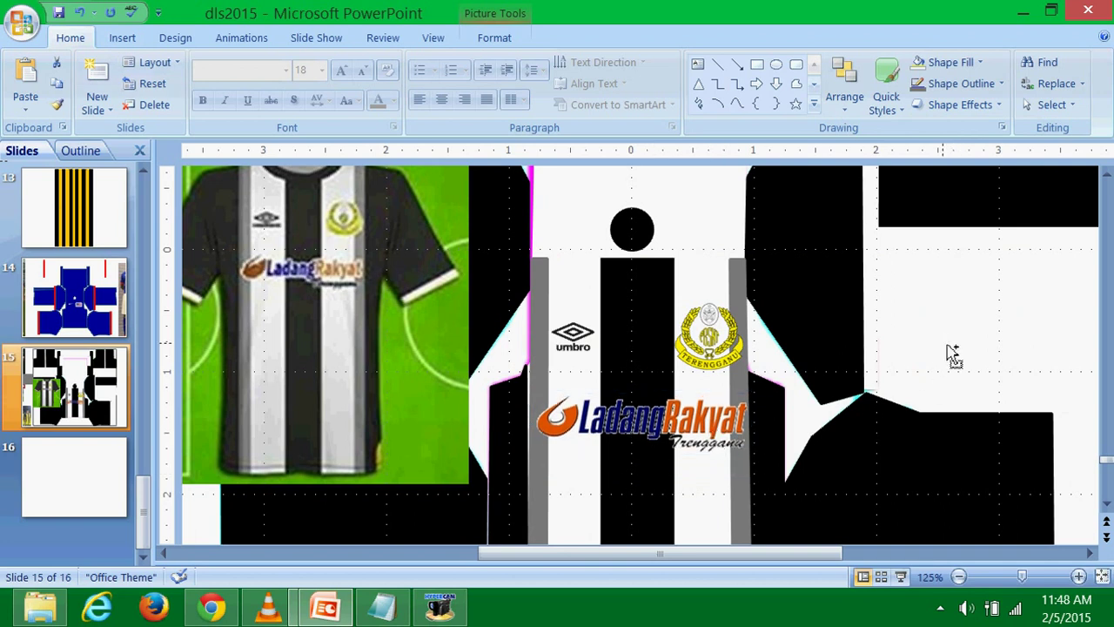
scroll(953, 352, "down", 3)
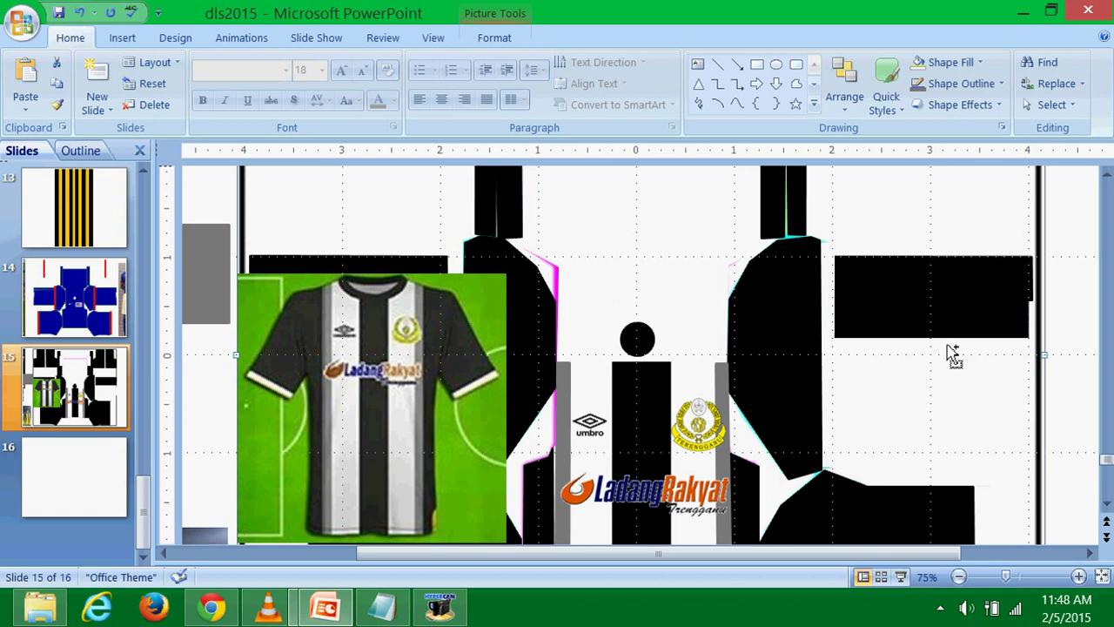
scroll(949, 355, "down", 1)
scroll(950, 355, "down", 1)
scroll(910, 388, "down", 1)
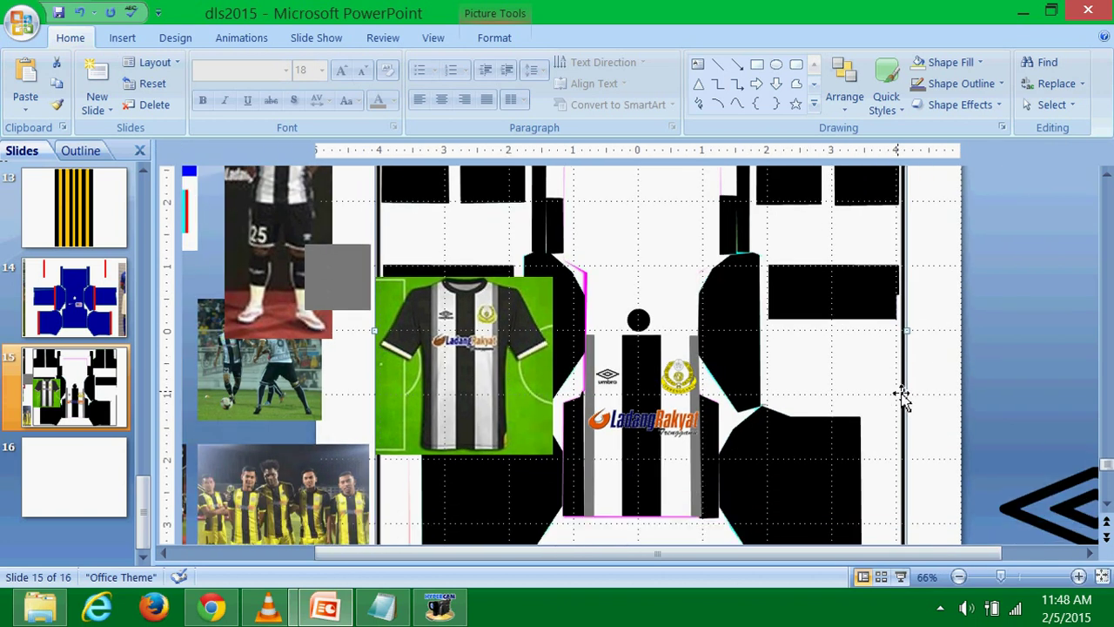
scroll(892, 400, "down", 1)
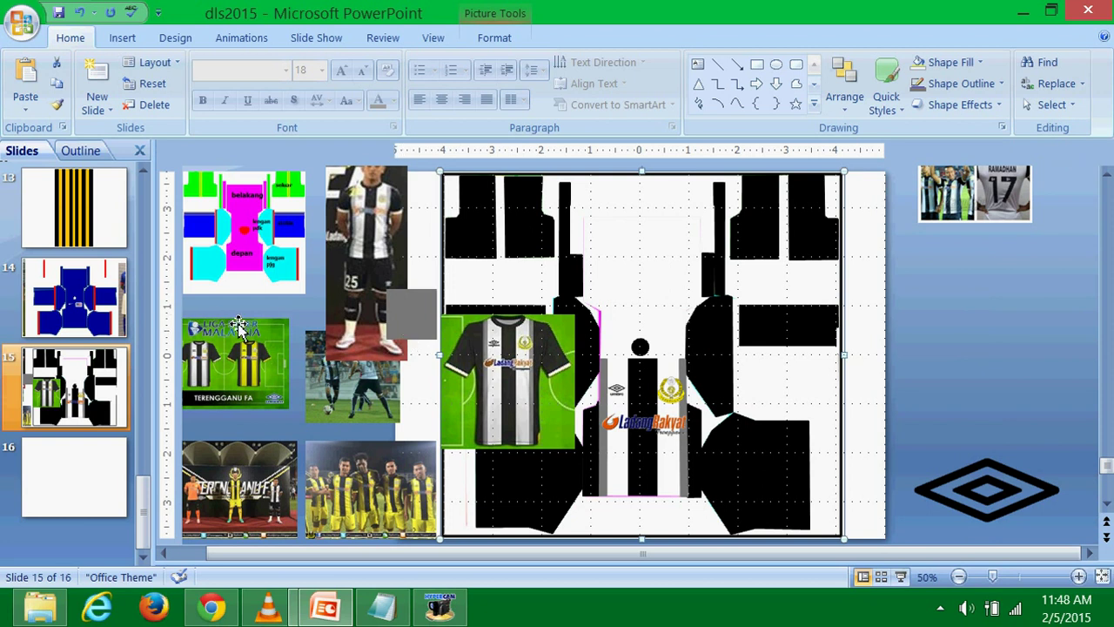
scroll(57, 323, "up", 1)
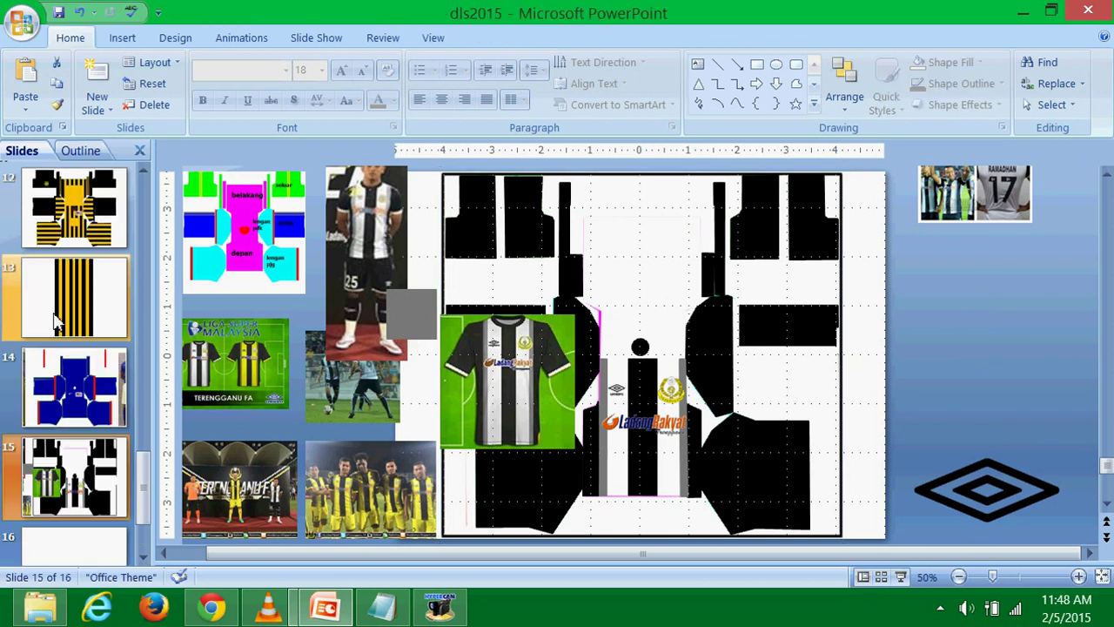
scroll(57, 324, "down", 1)
left_click(359, 306)
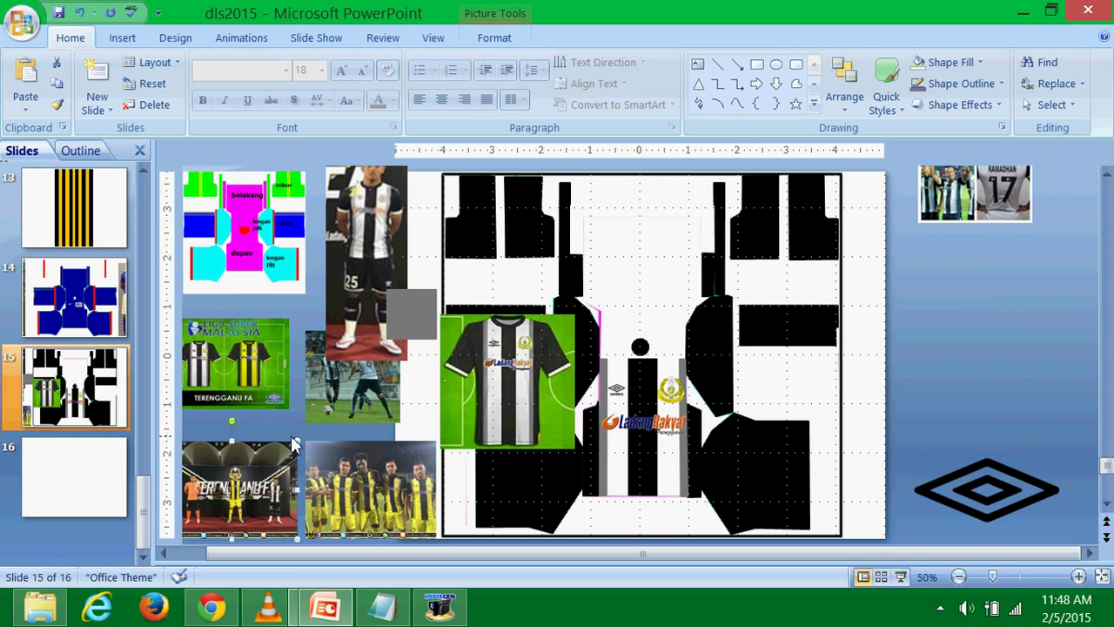
left_click_drag(291, 444, 321, 423)
left_click_drag(440, 348, 551, 251)
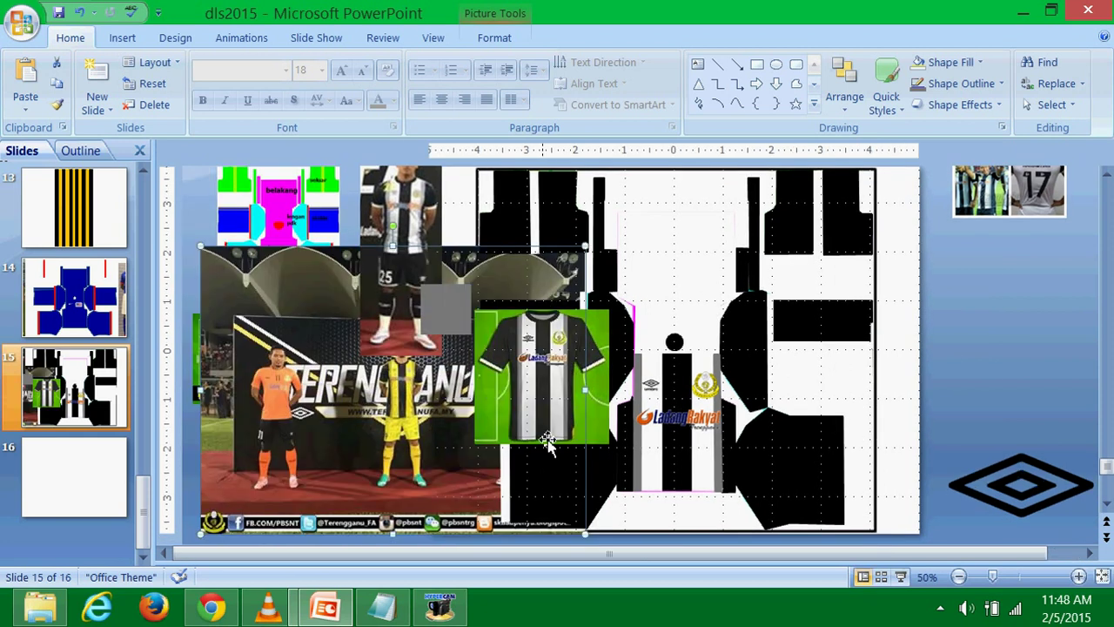
left_click(79, 12)
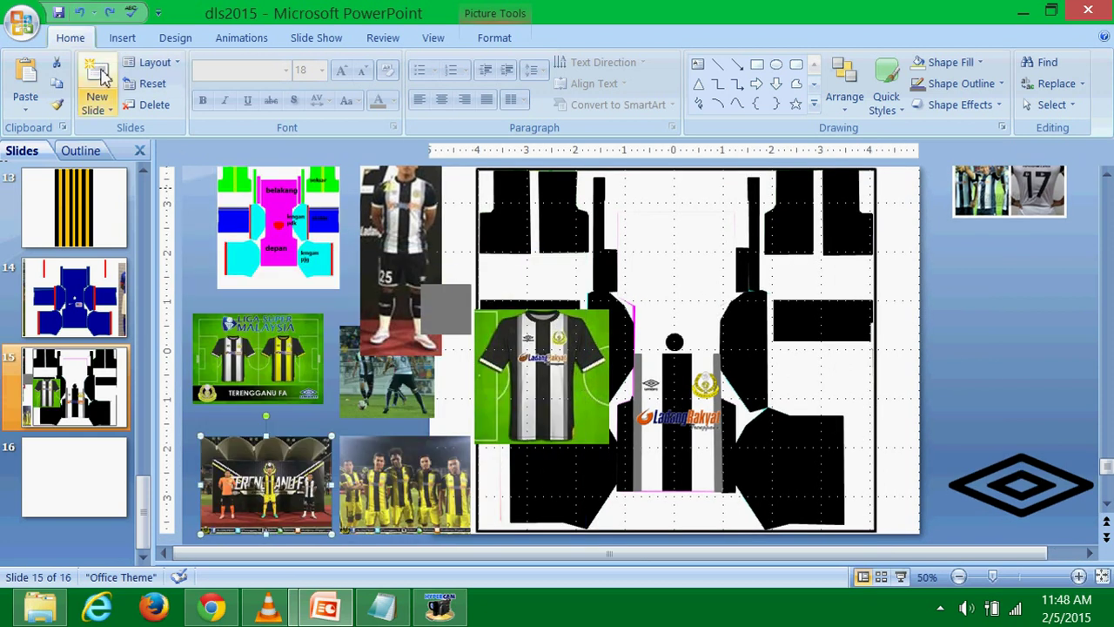
left_click_drag(144, 500, 135, 424)
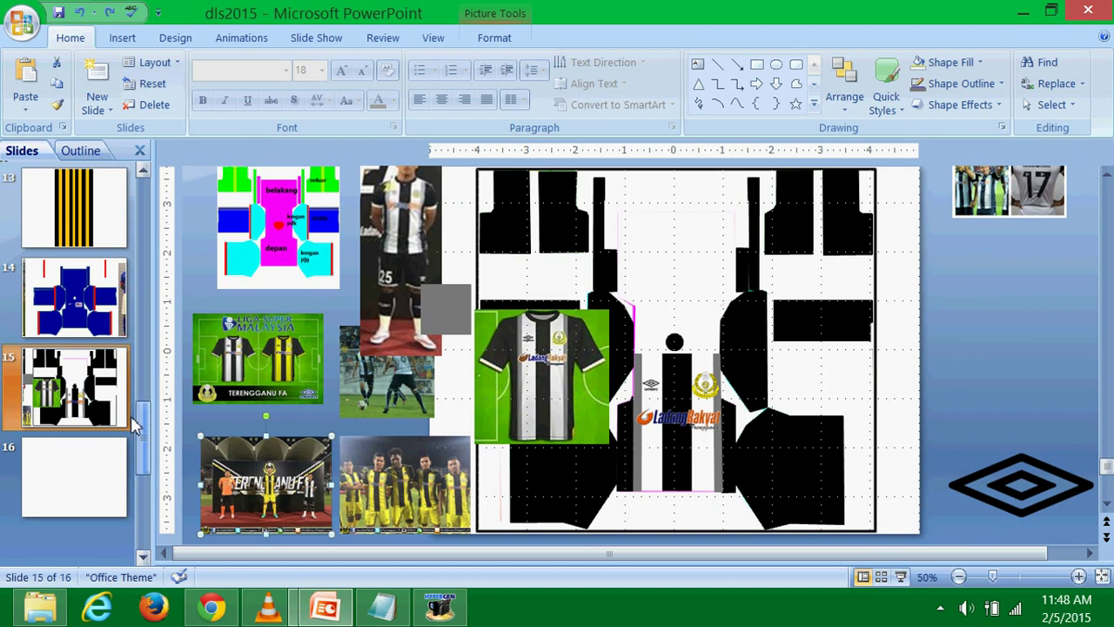
scroll(87, 392, "up", 1)
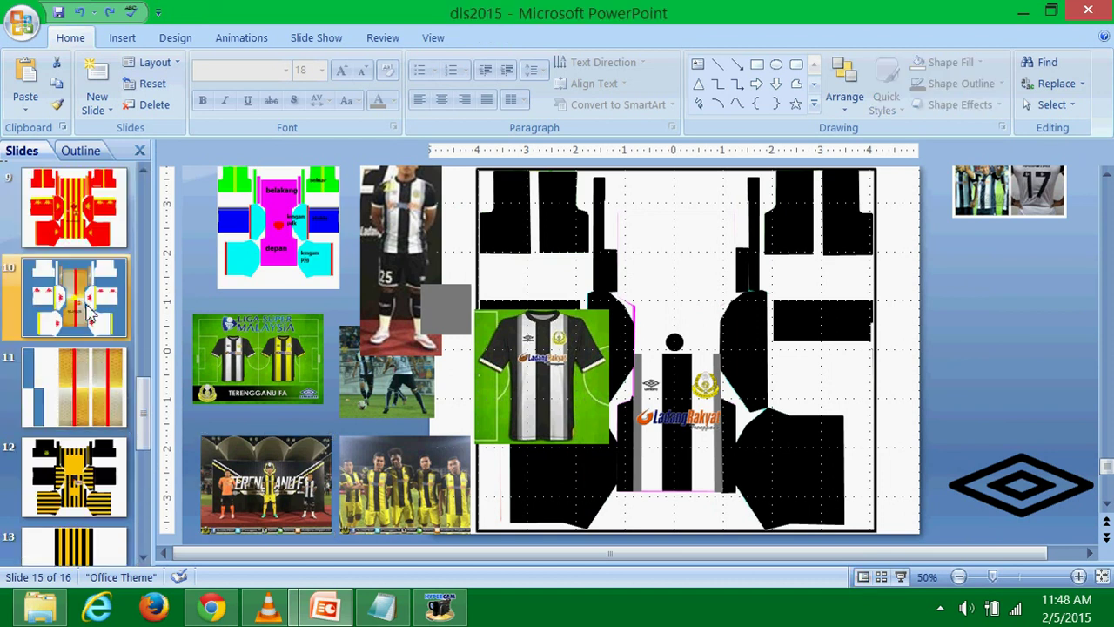
scroll(90, 311, "up", 1)
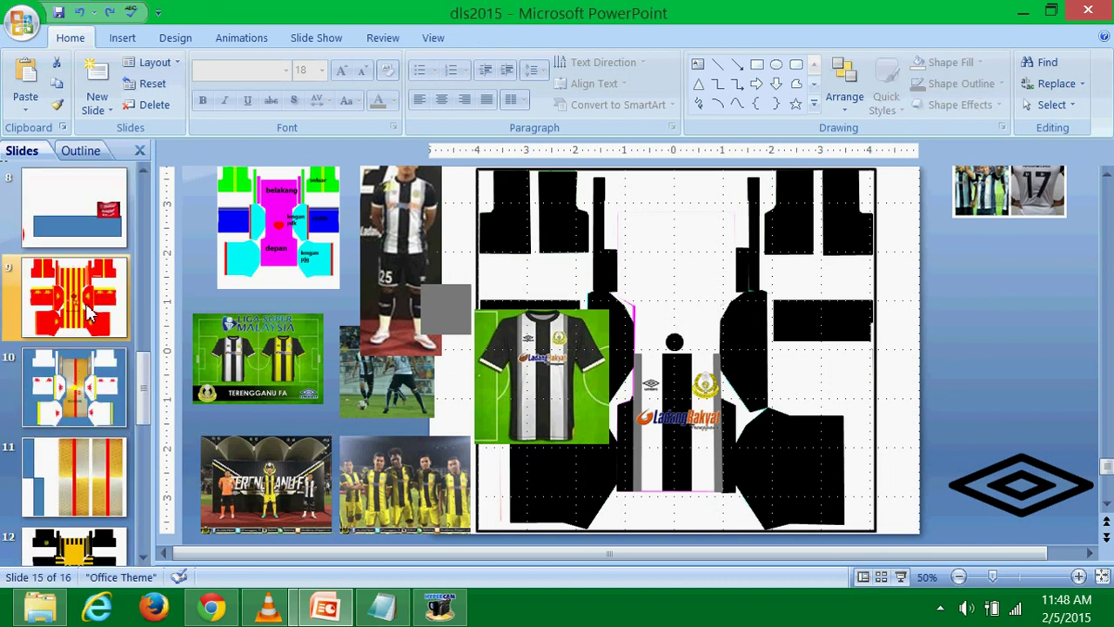
left_click(90, 311)
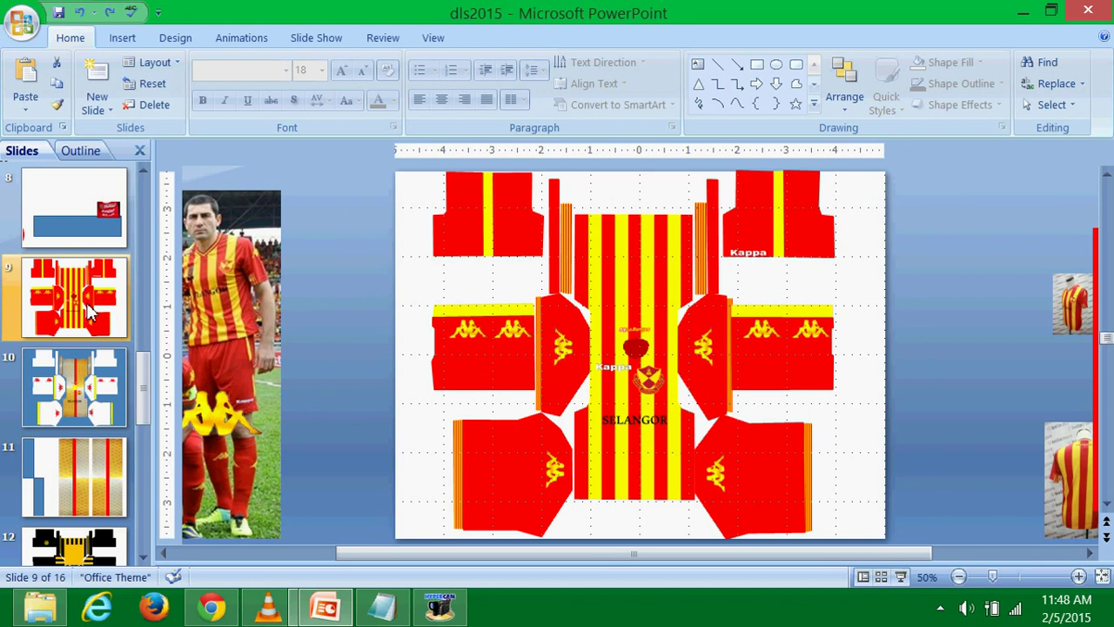
left_click_drag(231, 348, 265, 348)
left_click(371, 253)
scroll(370, 260, "down", 5)
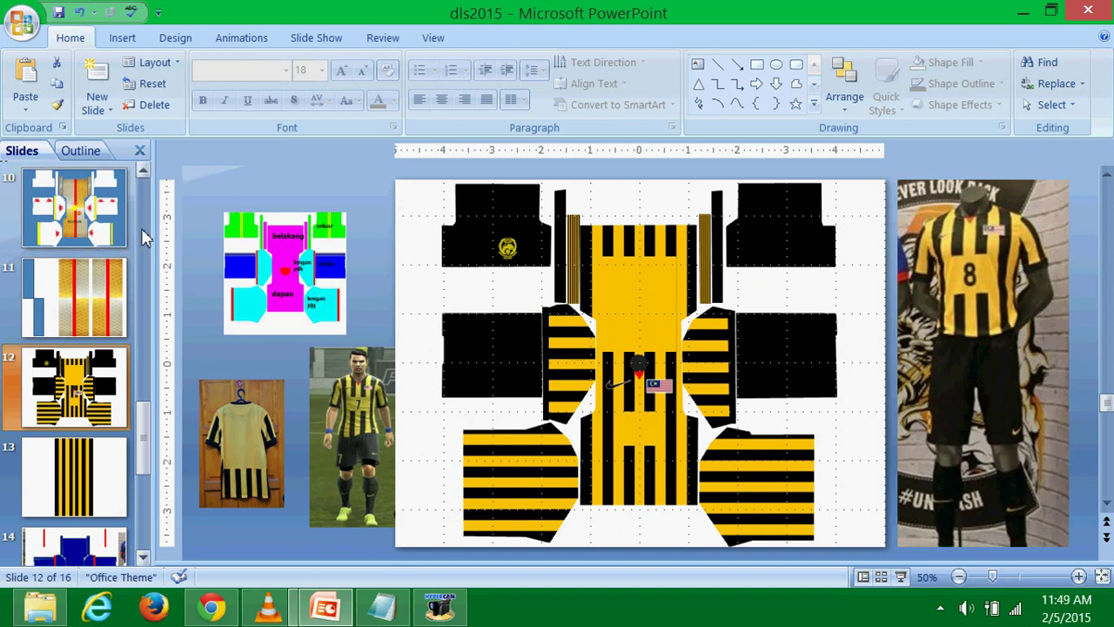
left_click(82, 222)
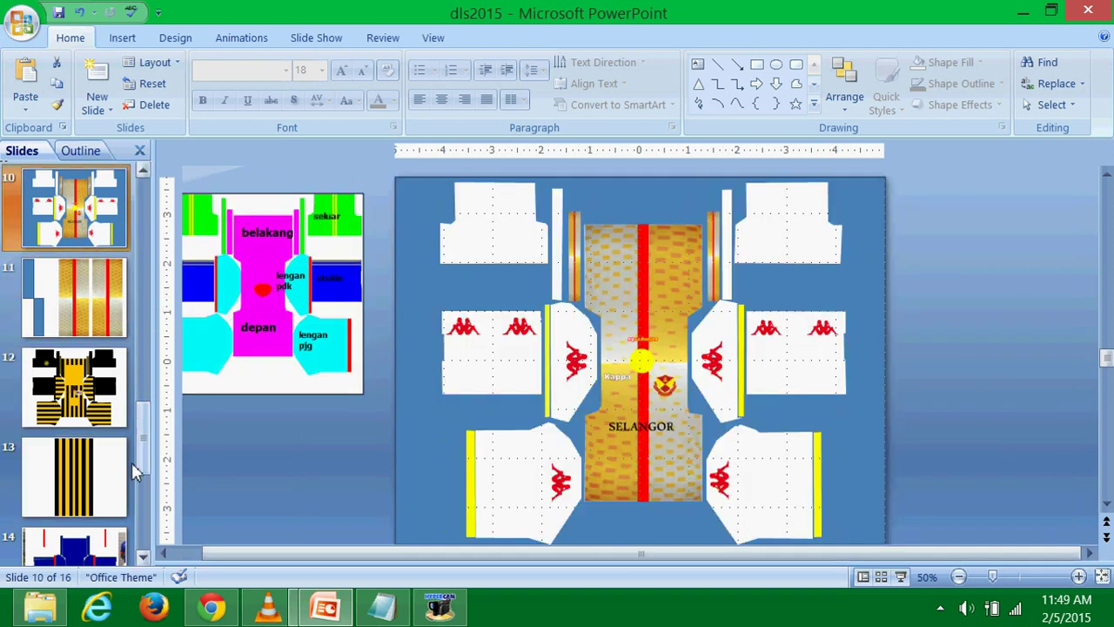
scroll(137, 471, "down", 3)
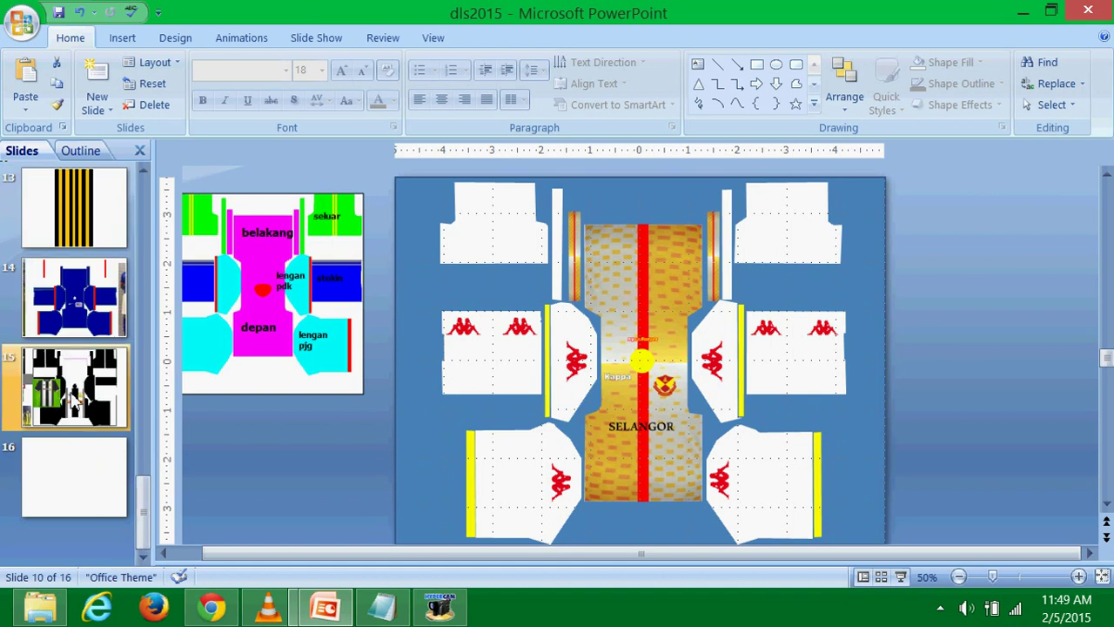
left_click(77, 394)
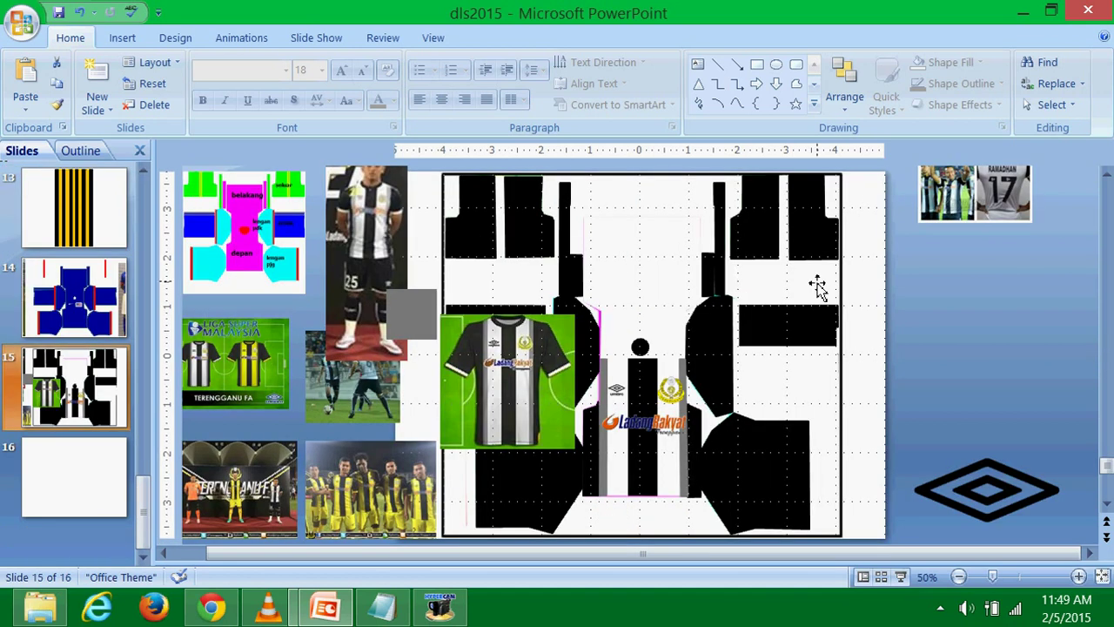
left_click(791, 336)
left_click(854, 374)
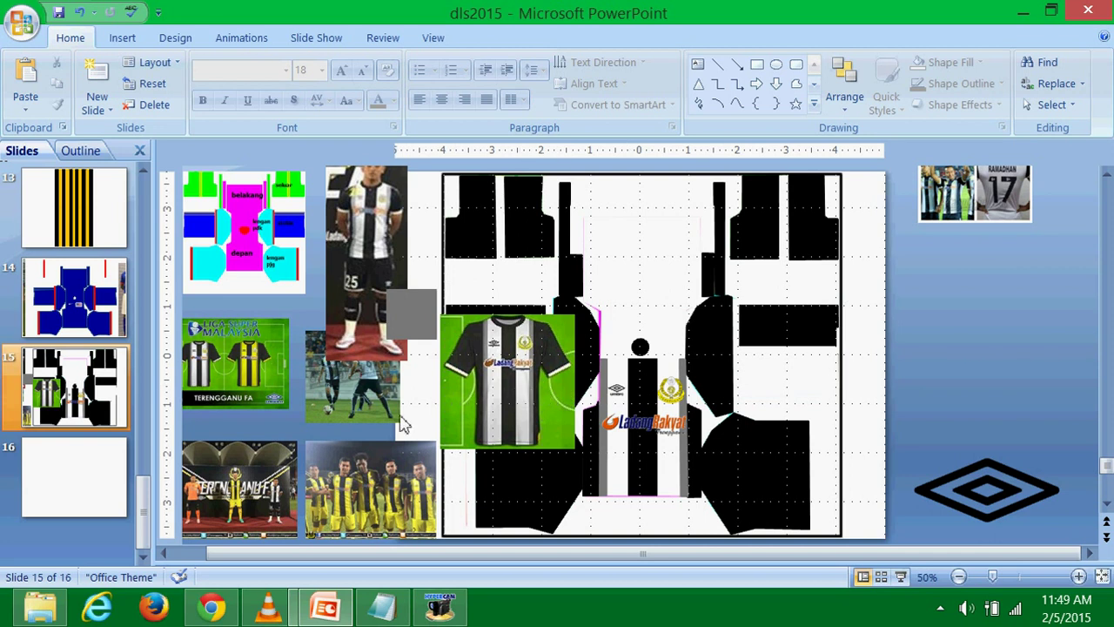
left_click(788, 379)
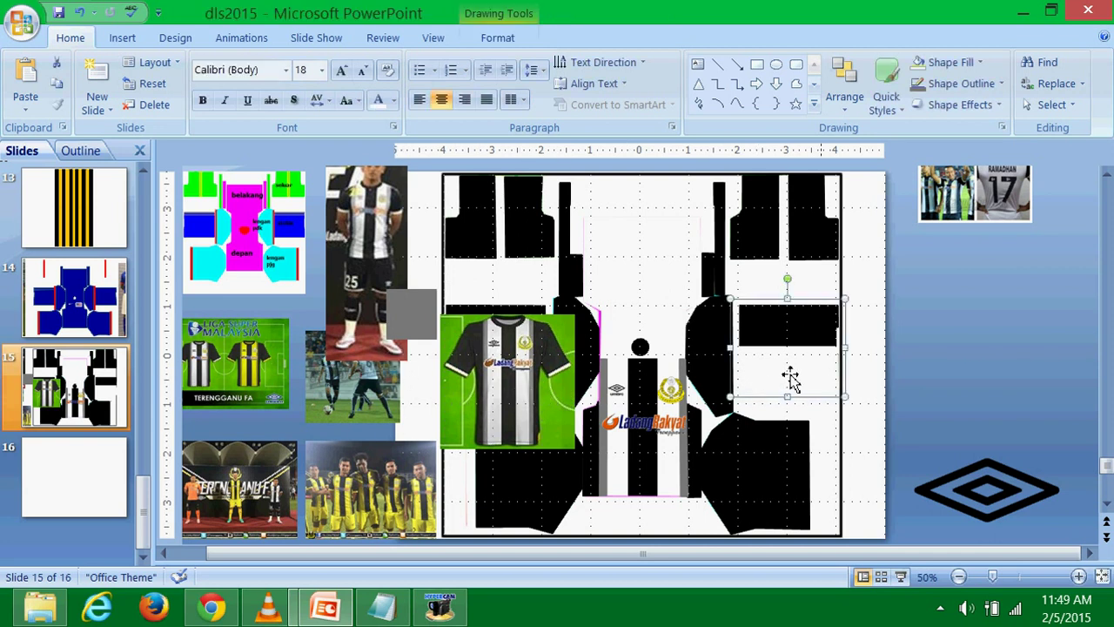
left_click(914, 364)
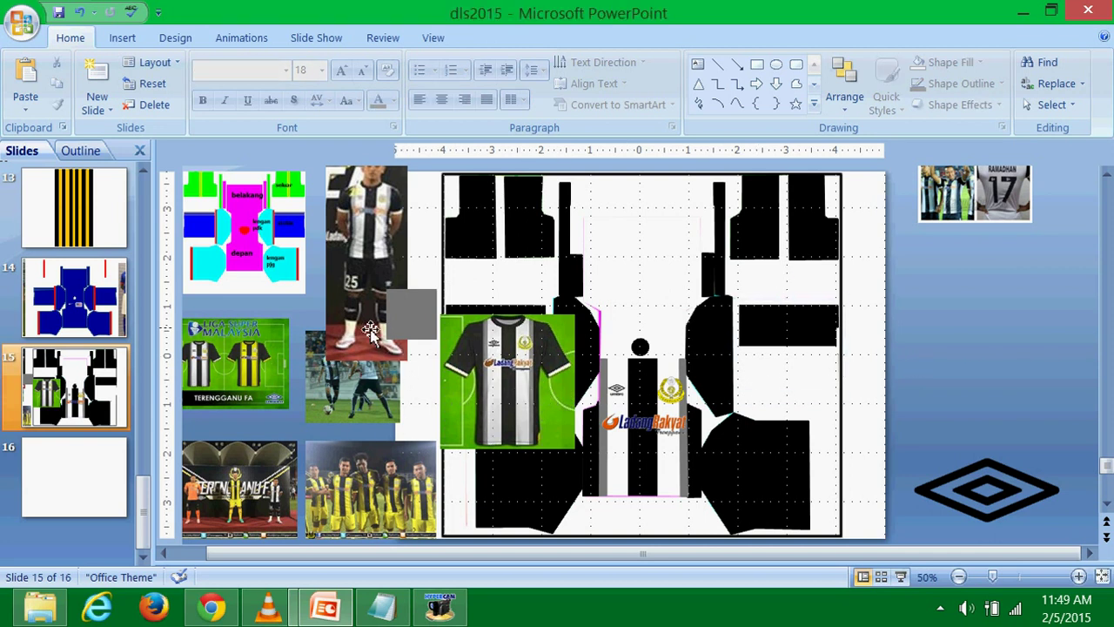
scroll(760, 381, "down", 1)
left_click(1034, 464)
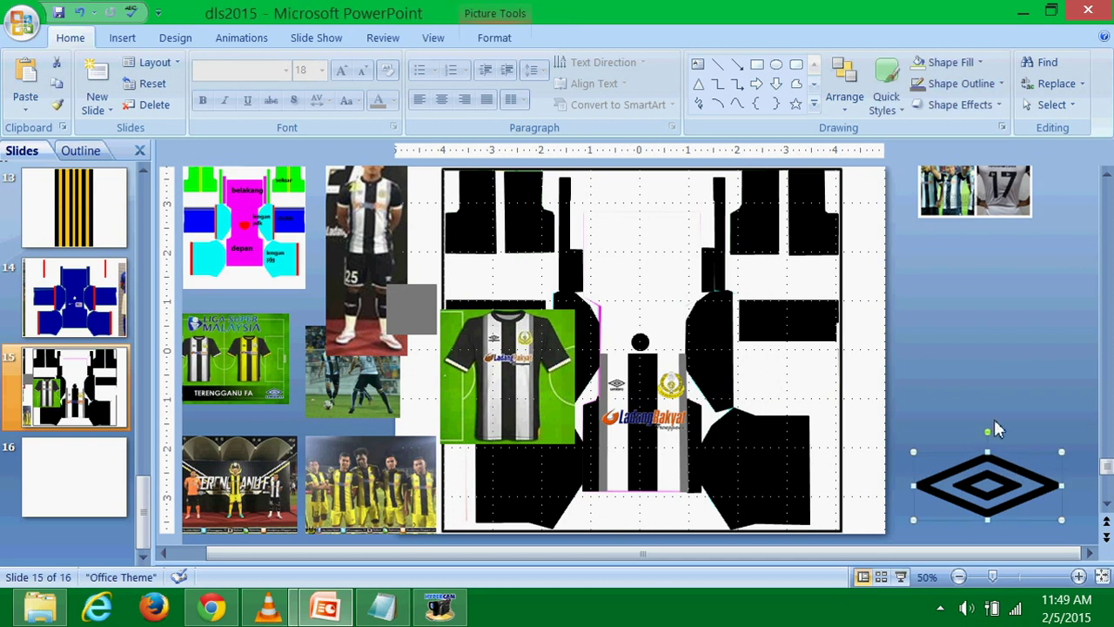
left_click(990, 418)
scroll(990, 386, "down", 1)
scroll(990, 389, "up", 1)
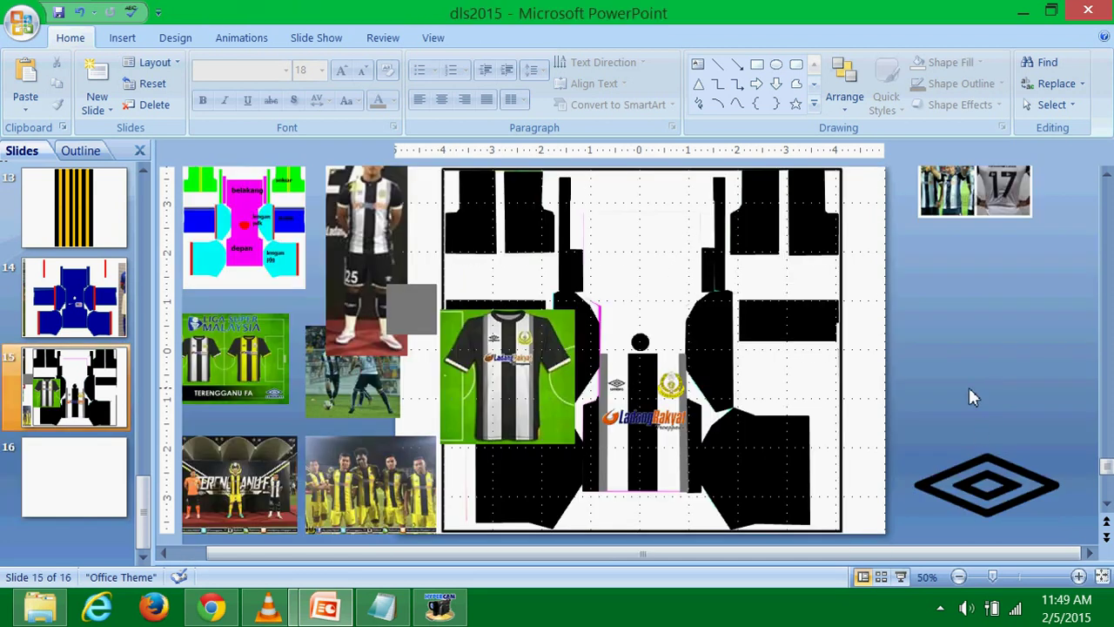
double_click(990, 468)
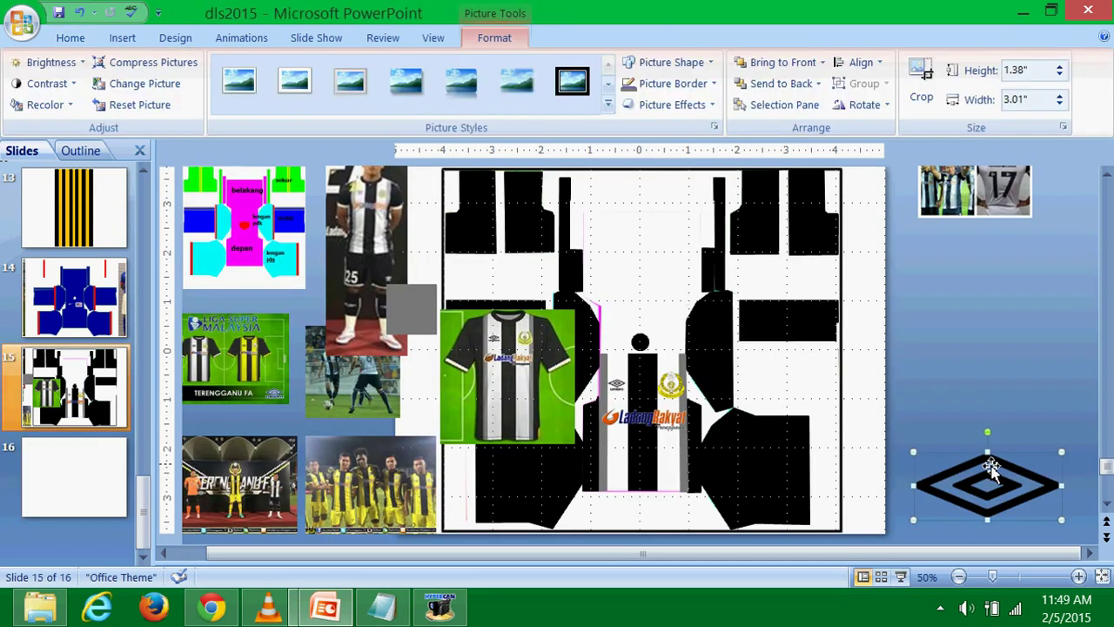
left_click(43, 104)
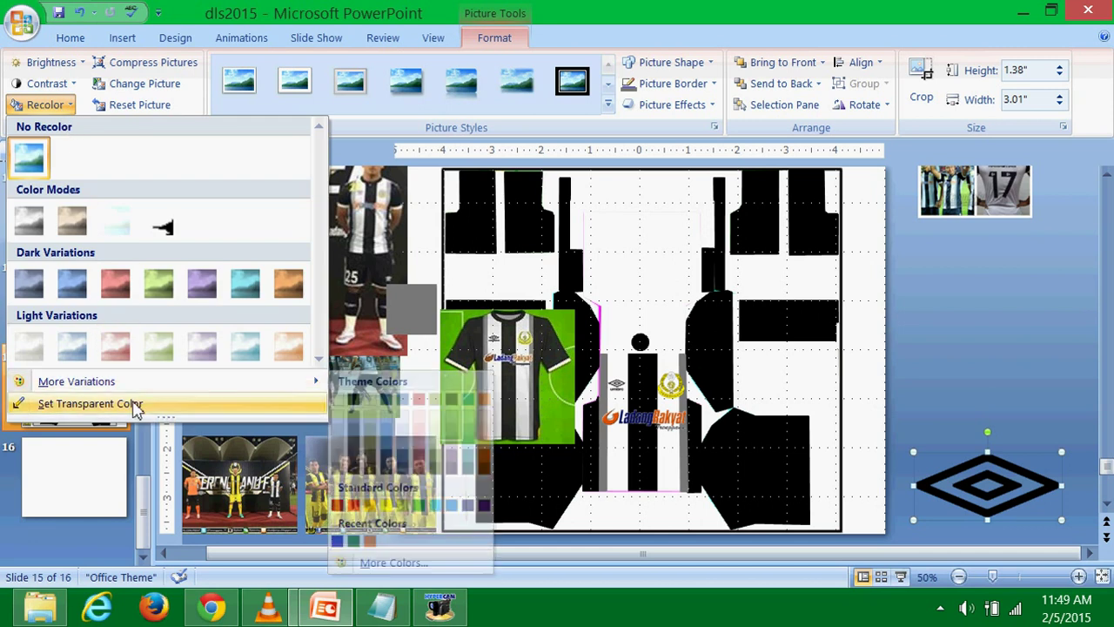
left_click(1019, 382)
left_click(990, 470)
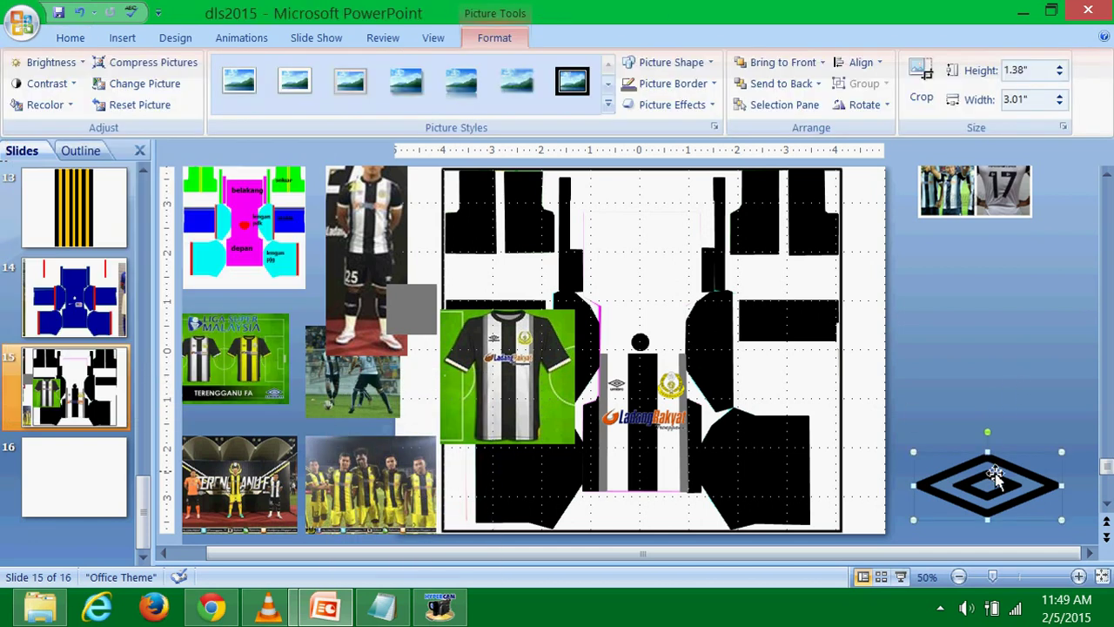
left_click(990, 436)
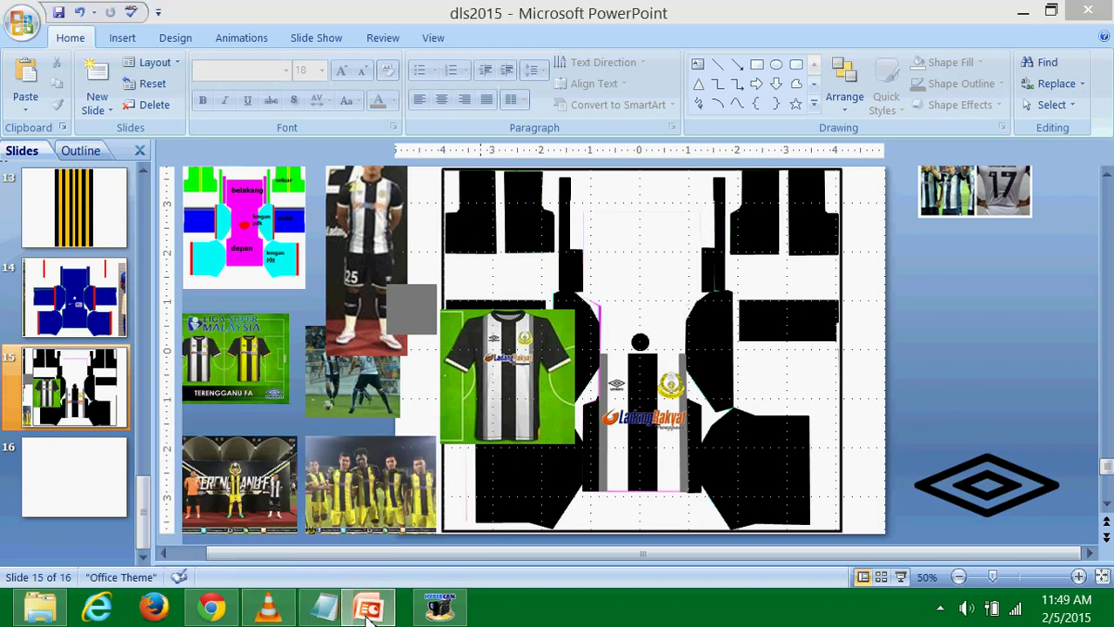
Launch Paint from the Start search.
left_click(953, 394)
key("super")
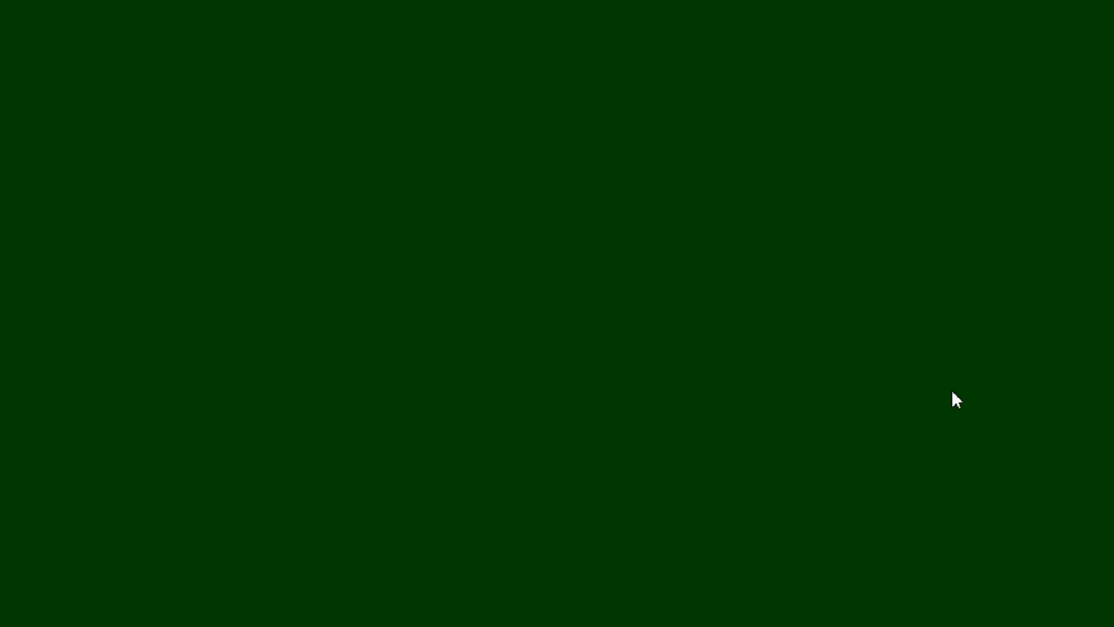
type("pai")
key("Return")
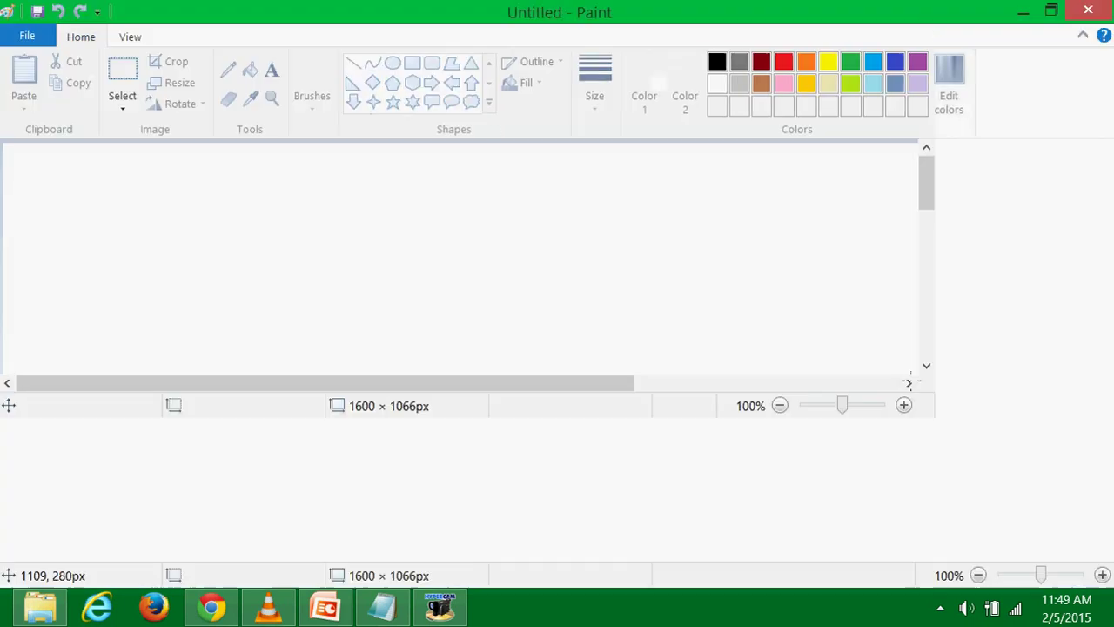
Browse to DLS > kits terengganu in the Open dialog and make a copy of Umbro-logo.
left_click(33, 37)
left_click(52, 114)
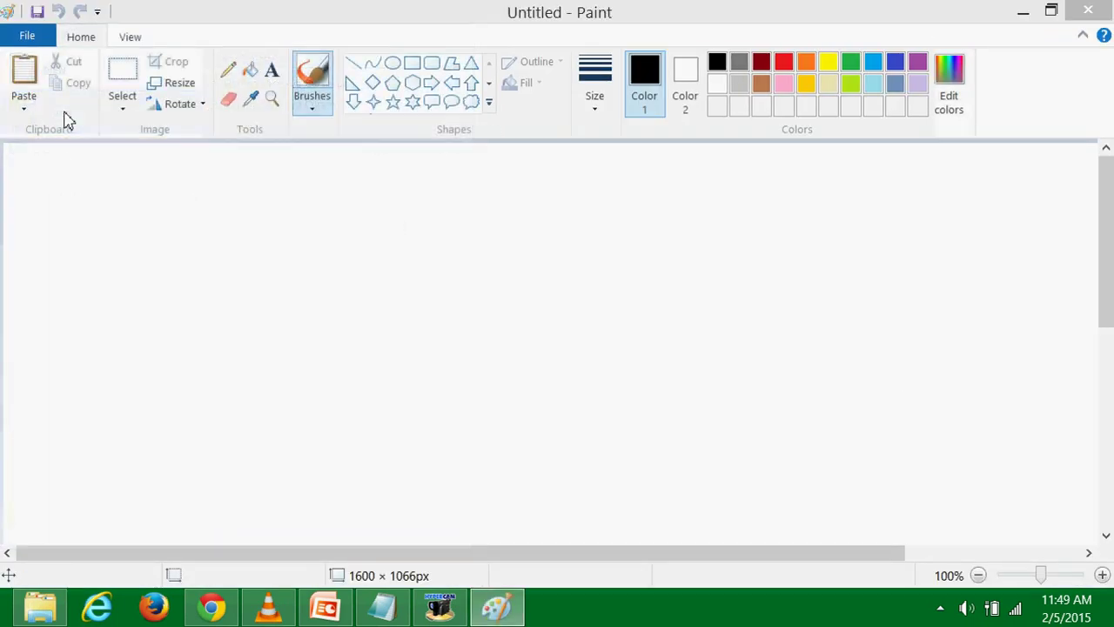
double_click(531, 314)
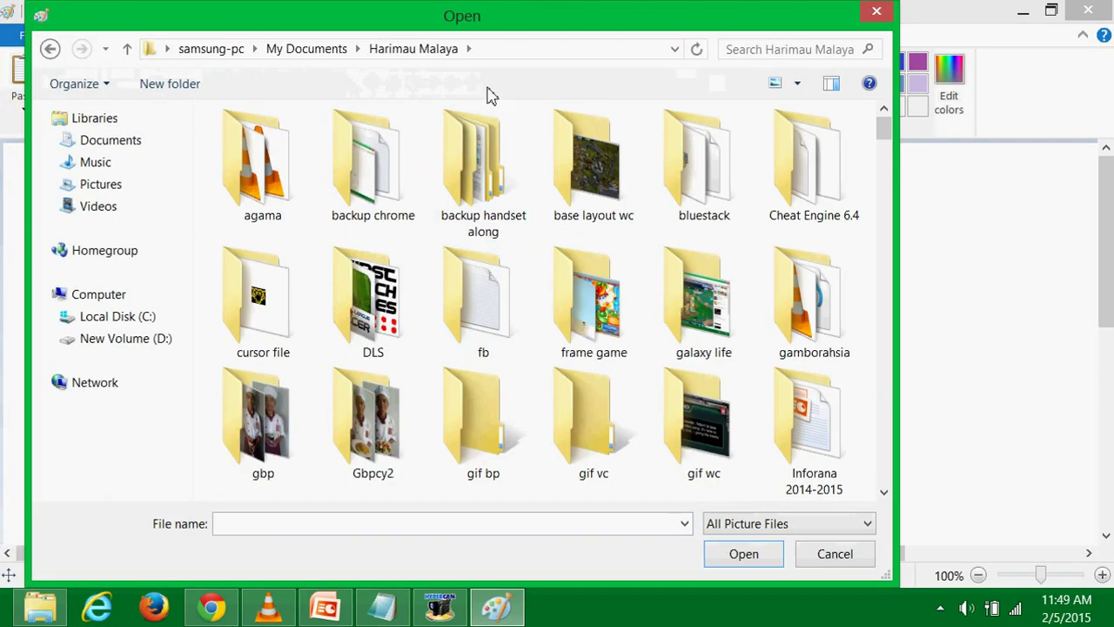
left_click(468, 49)
left_click(497, 215)
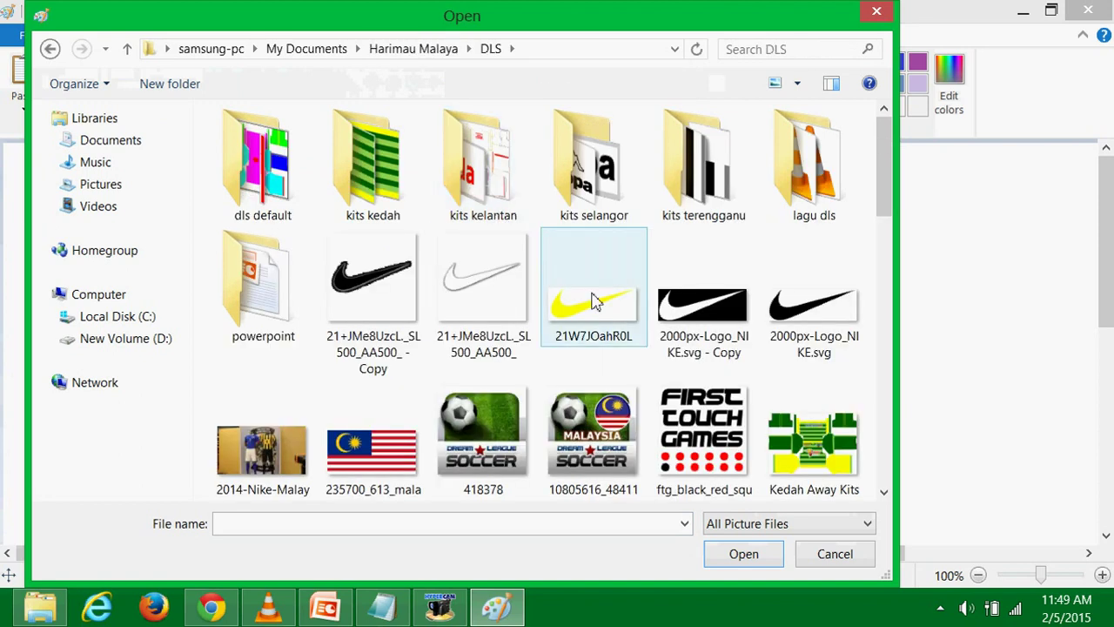
double_click(703, 174)
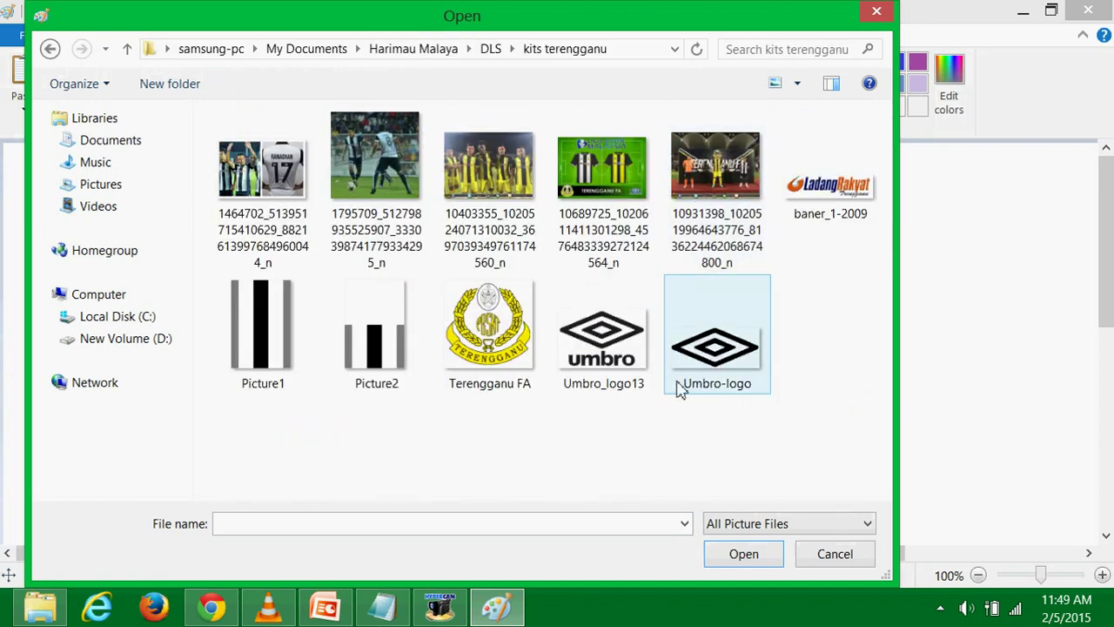
left_click(719, 361)
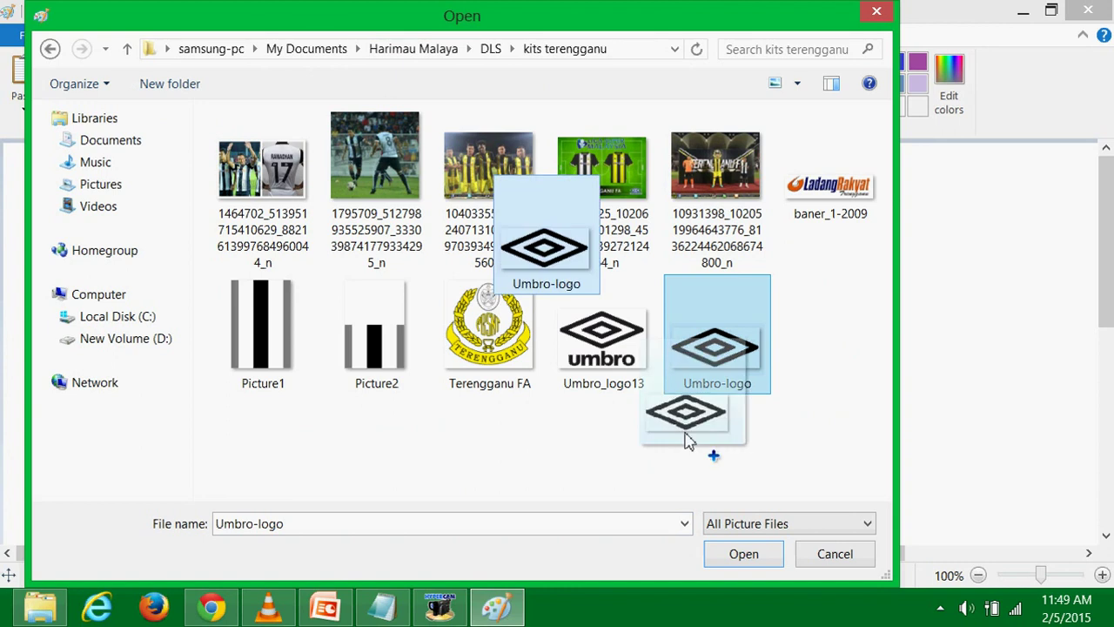
left_click_drag(719, 361, 701, 459)
Open the Umbro-logo - Copy image in Paint and select the whole canvas.
double_click(718, 339)
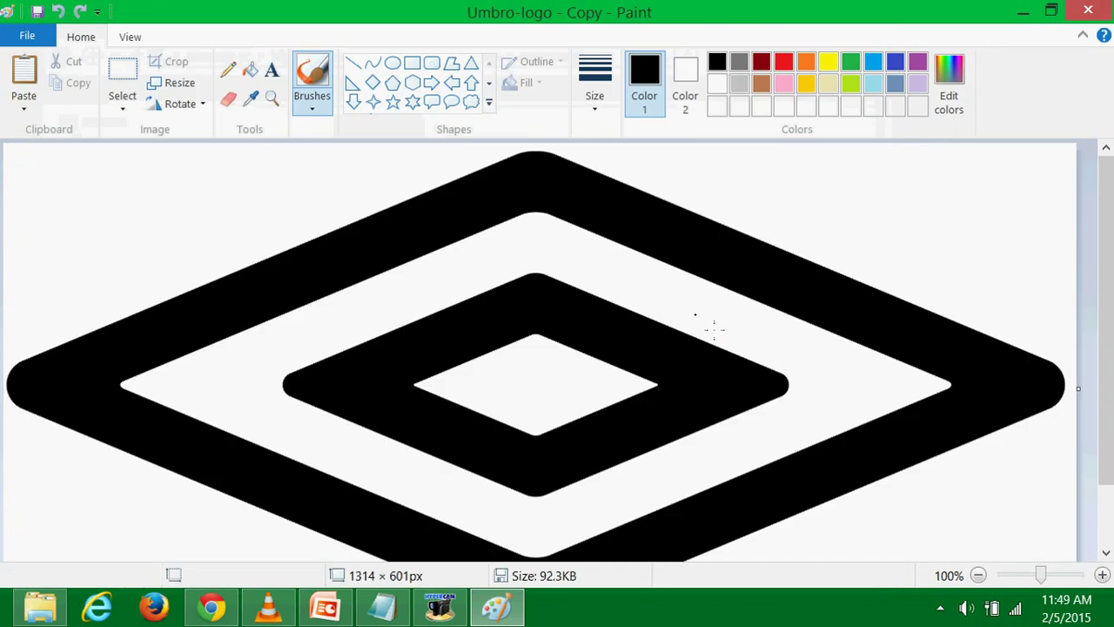
scroll(555, 294, "down", 1)
left_click(44, 39)
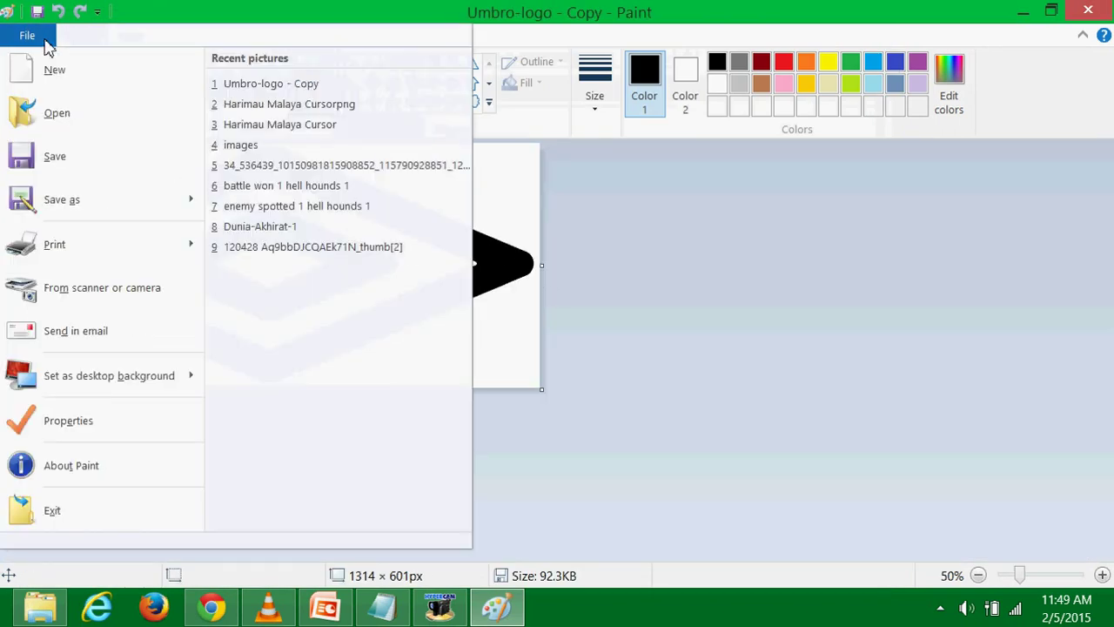
left_click(44, 39)
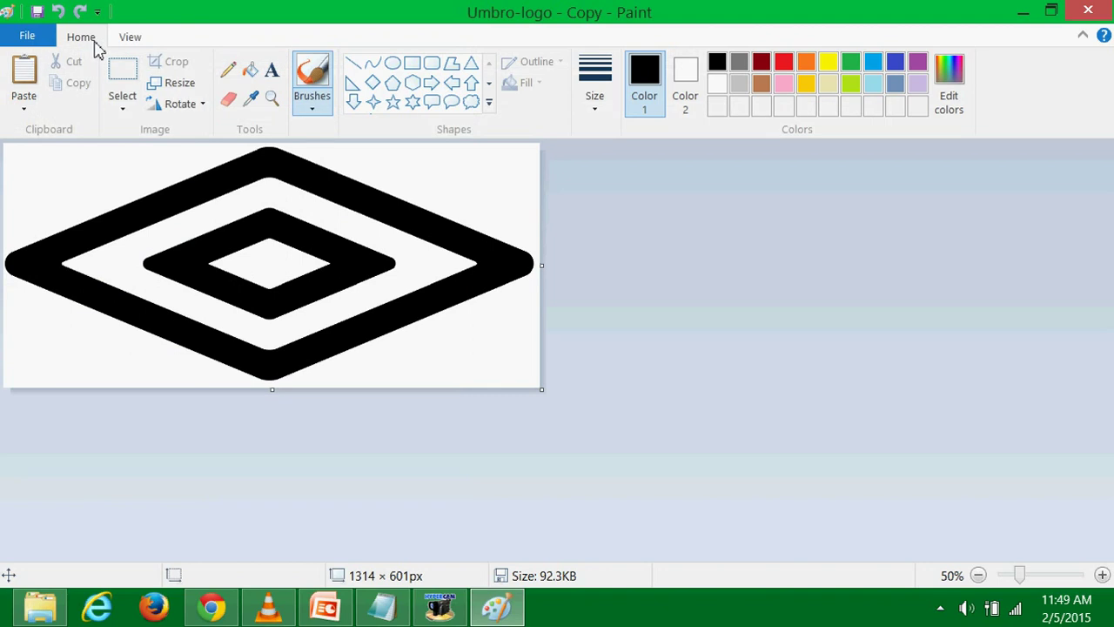
left_click(122, 112)
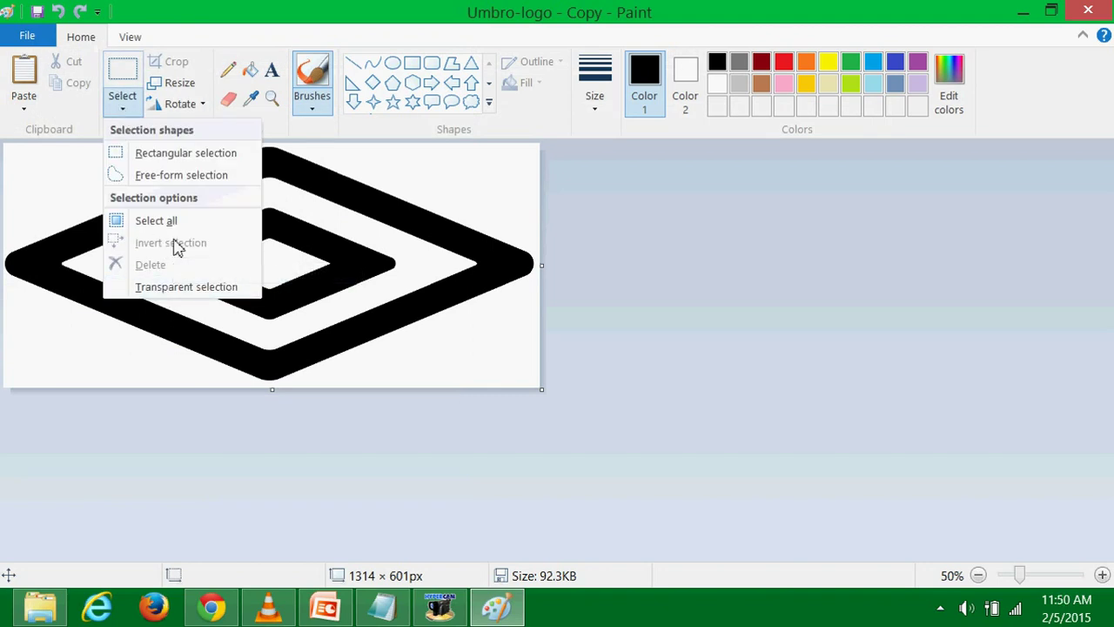
left_click(163, 223)
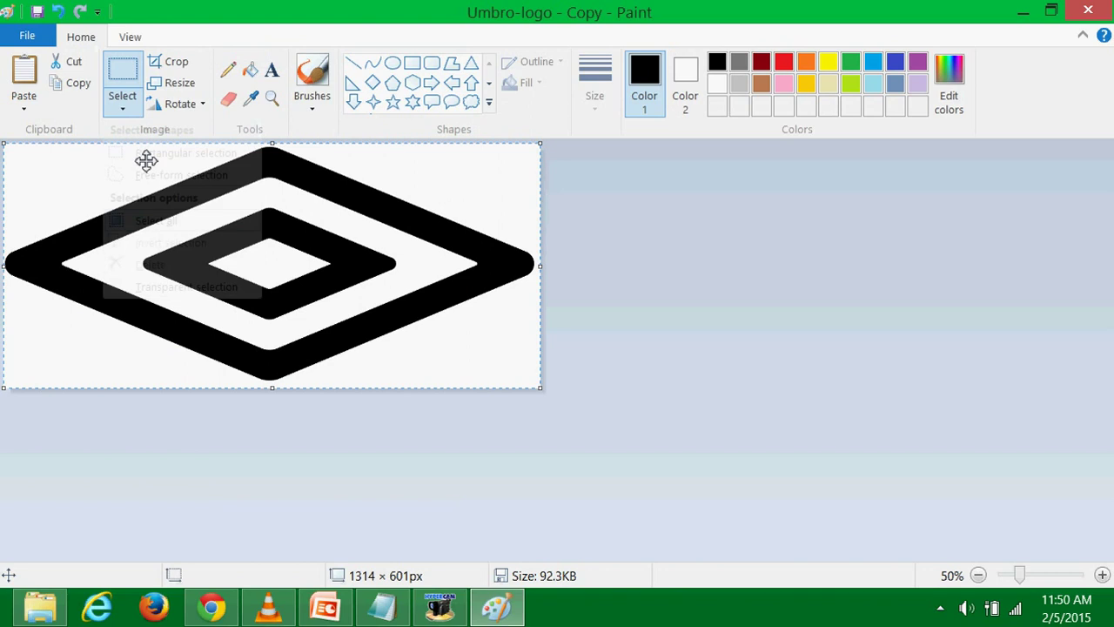
left_click(122, 103)
left_click(170, 243)
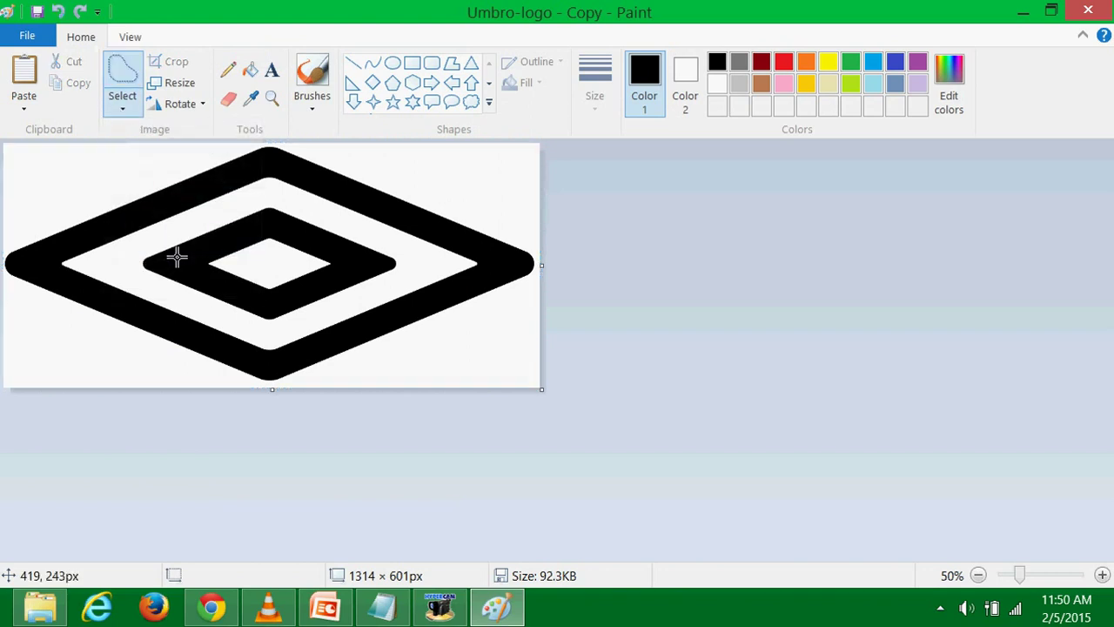
Select all, invert the image's colours to white diamonds on black, then clear the selection.
left_click(123, 111)
left_click(123, 112)
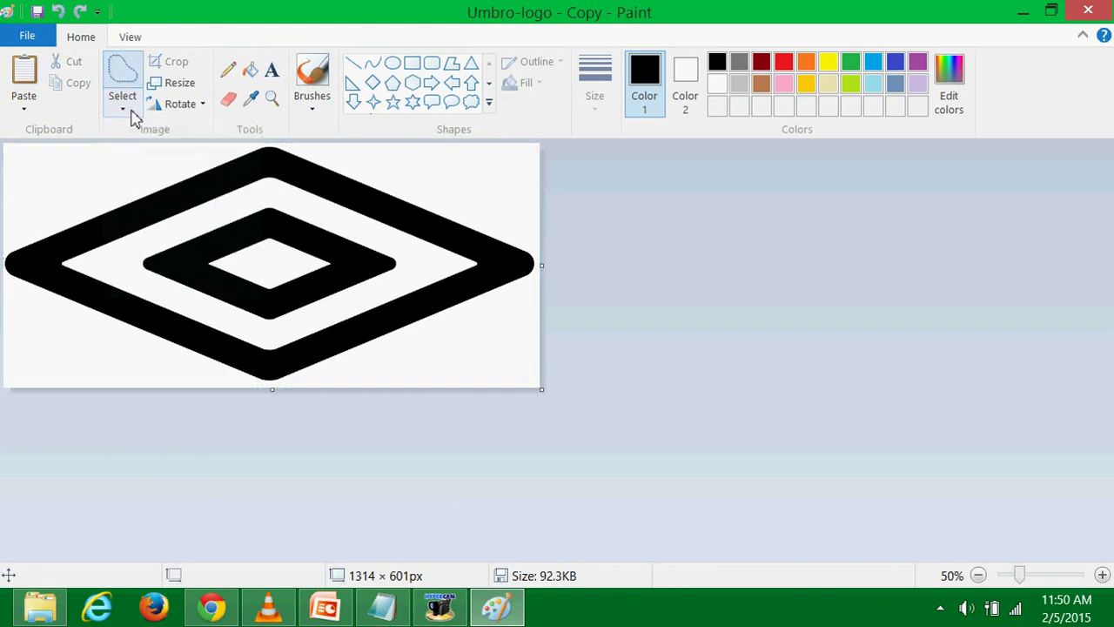
left_click(26, 112)
left_click(35, 113)
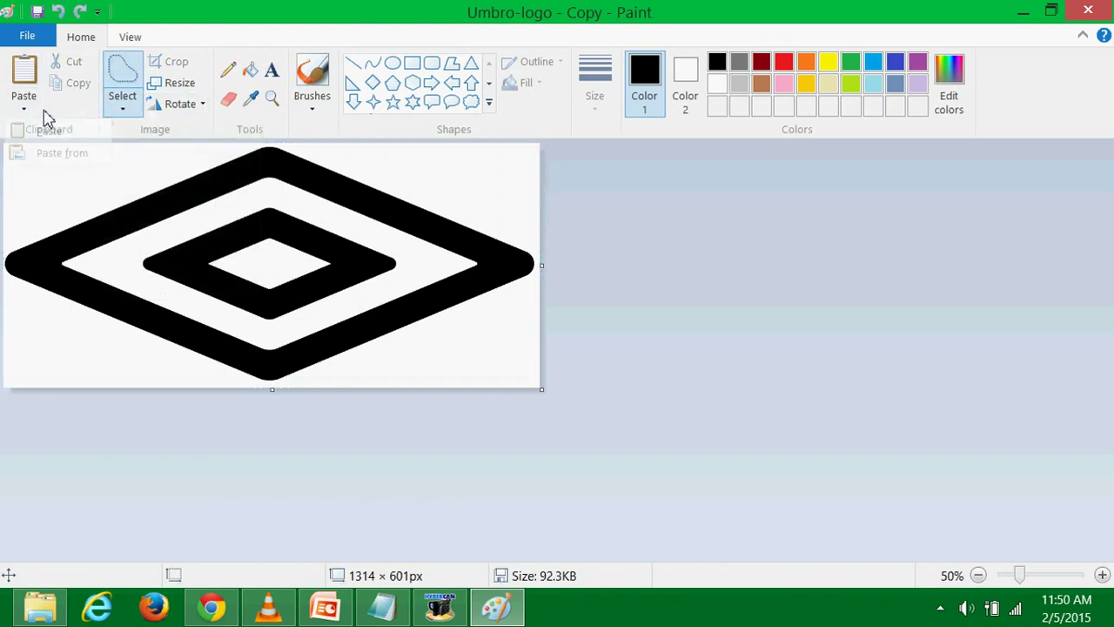
left_click(162, 105)
left_click(126, 43)
left_click(126, 44)
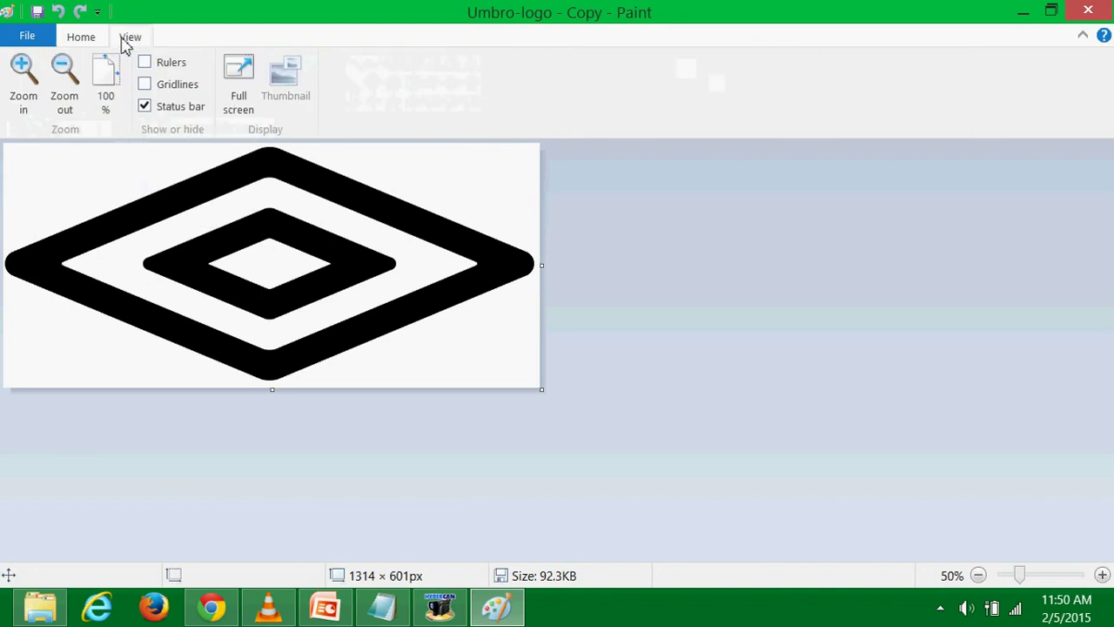
left_click(80, 39)
left_click(149, 106)
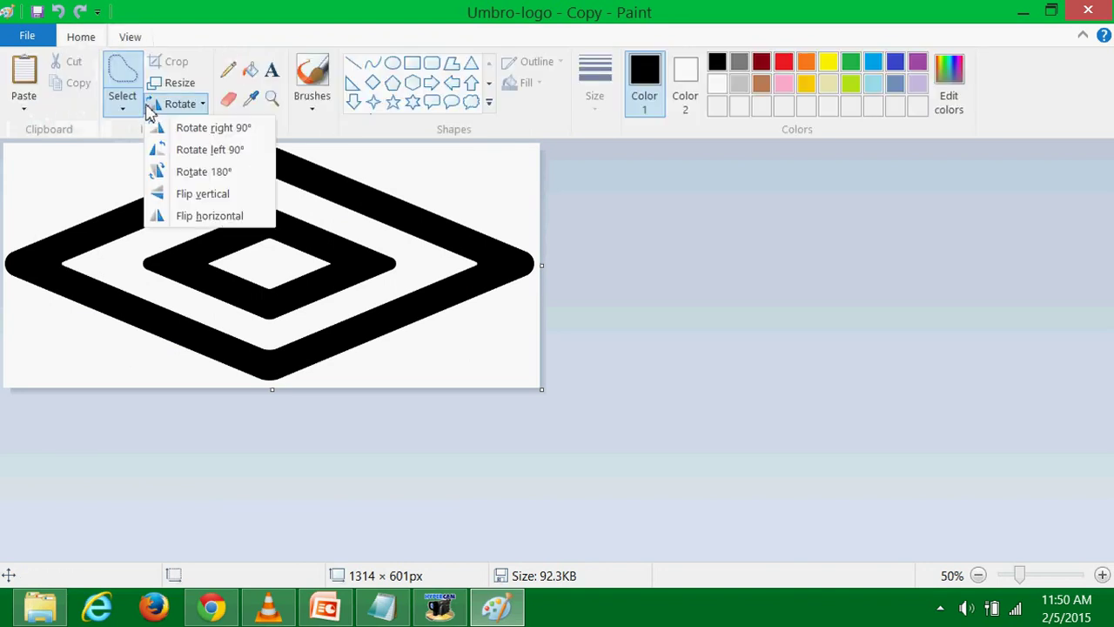
left_click(122, 112)
left_click(162, 220)
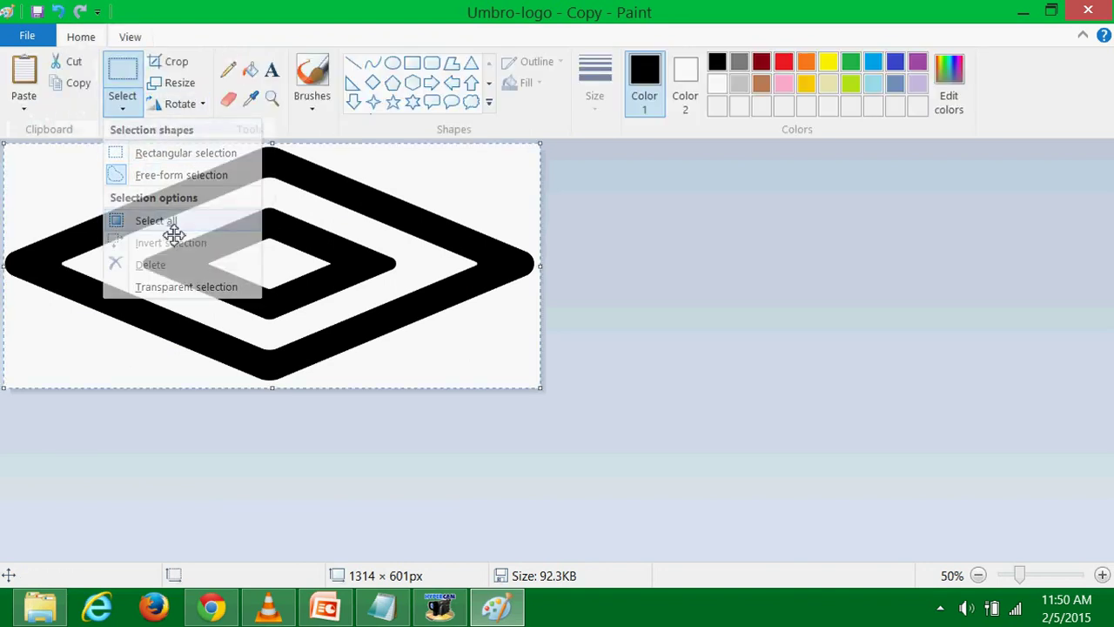
right_click(119, 182)
left_click(202, 386)
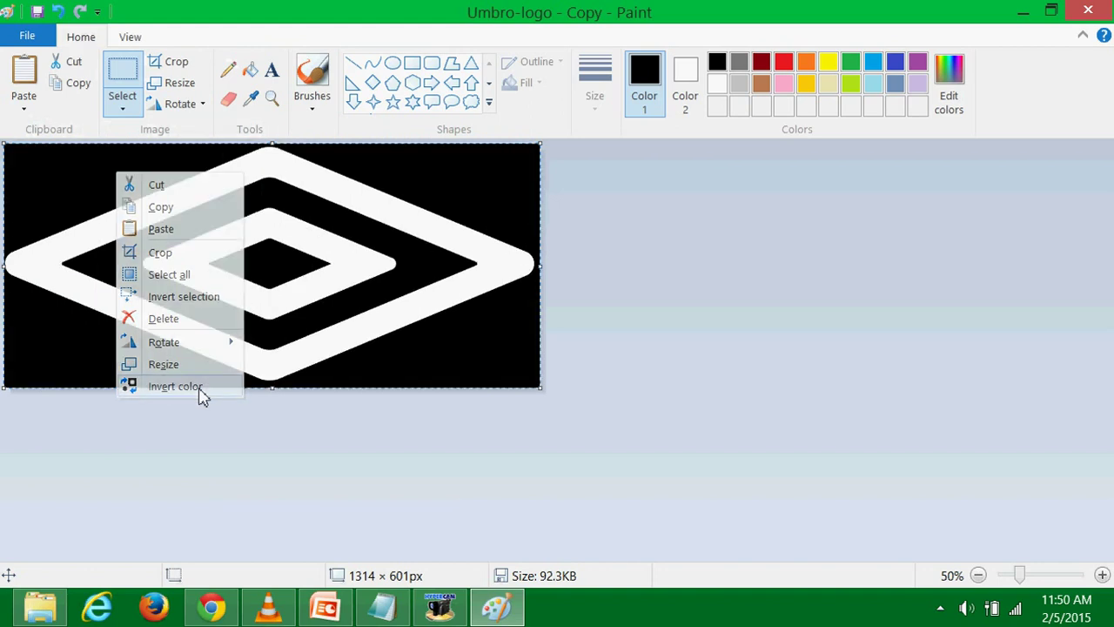
left_click(277, 526)
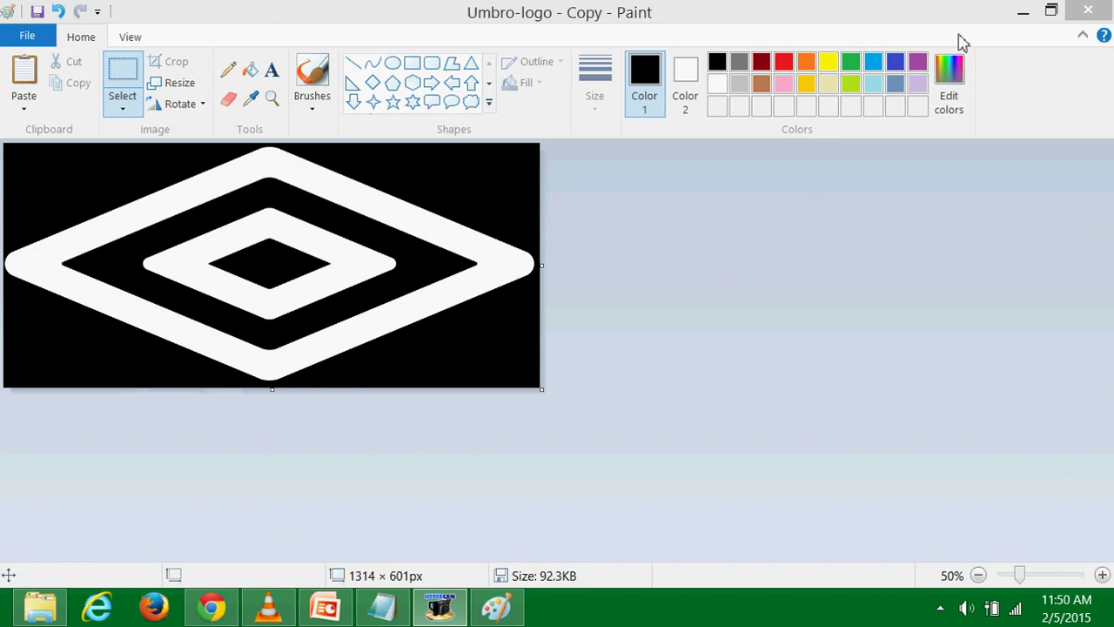
Fill the logo's black background, diamond ring and centre diamond with white.
left_click(249, 70)
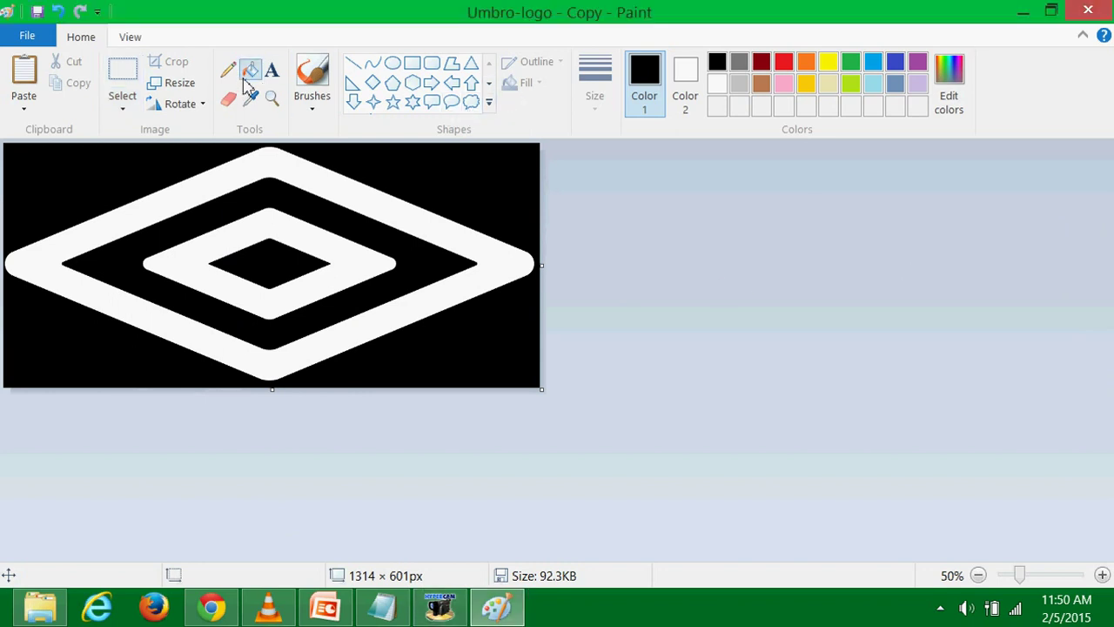
left_click(717, 84)
left_click(512, 187)
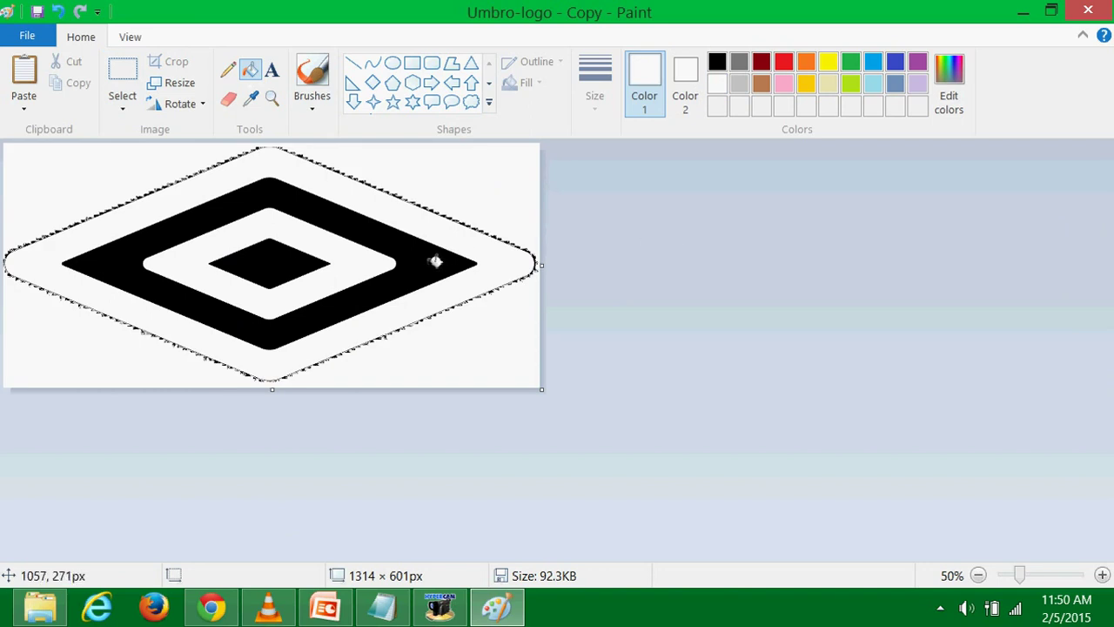
left_click(428, 268)
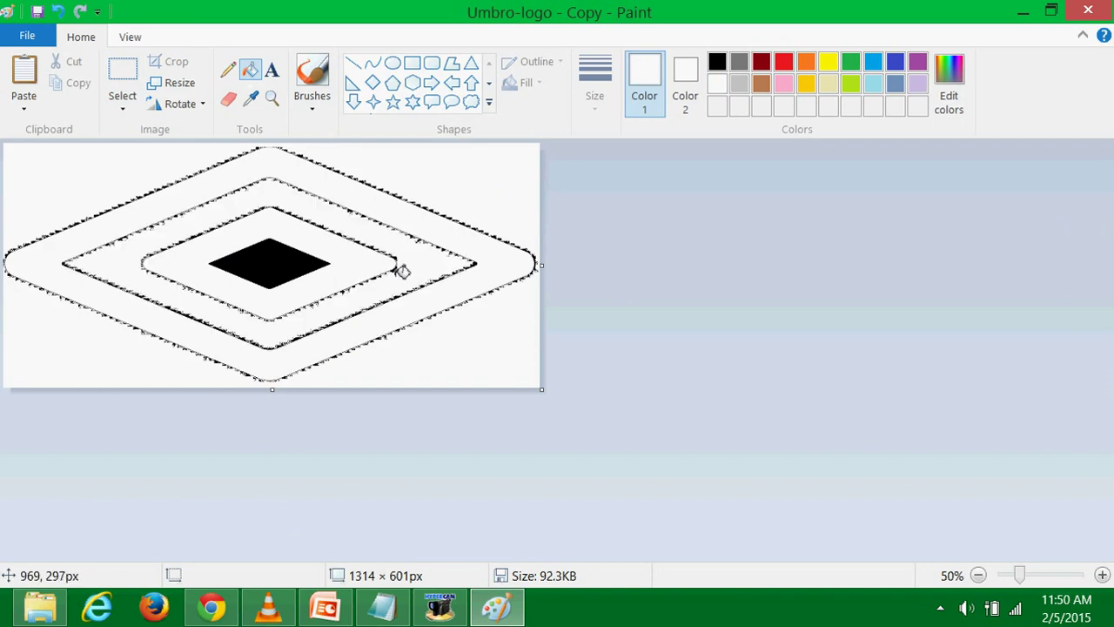
left_click(285, 269)
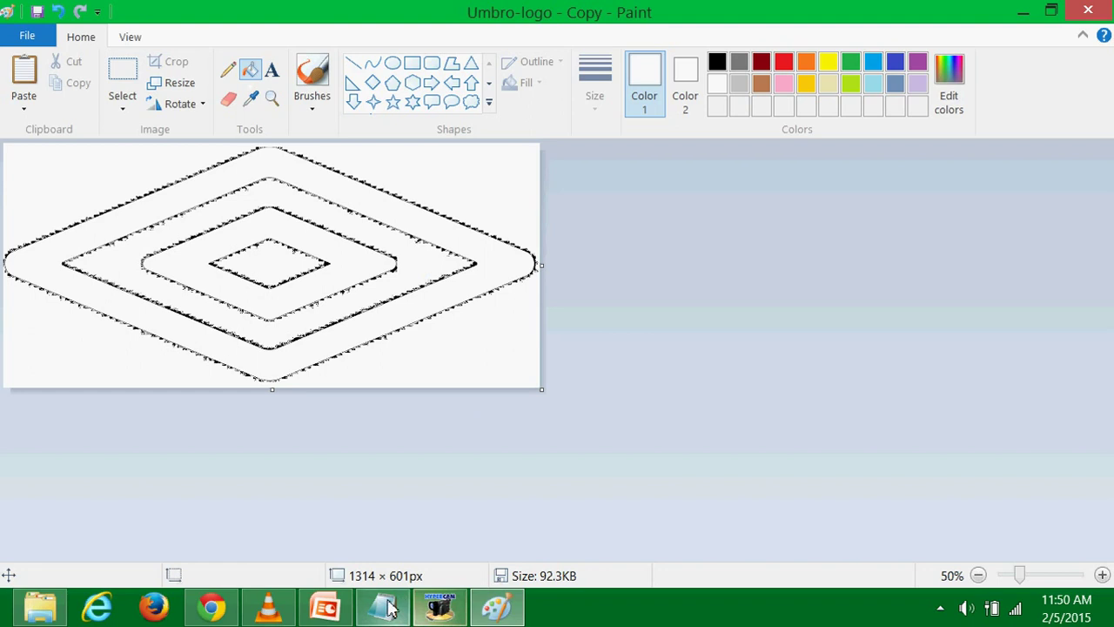
left_click(324, 608)
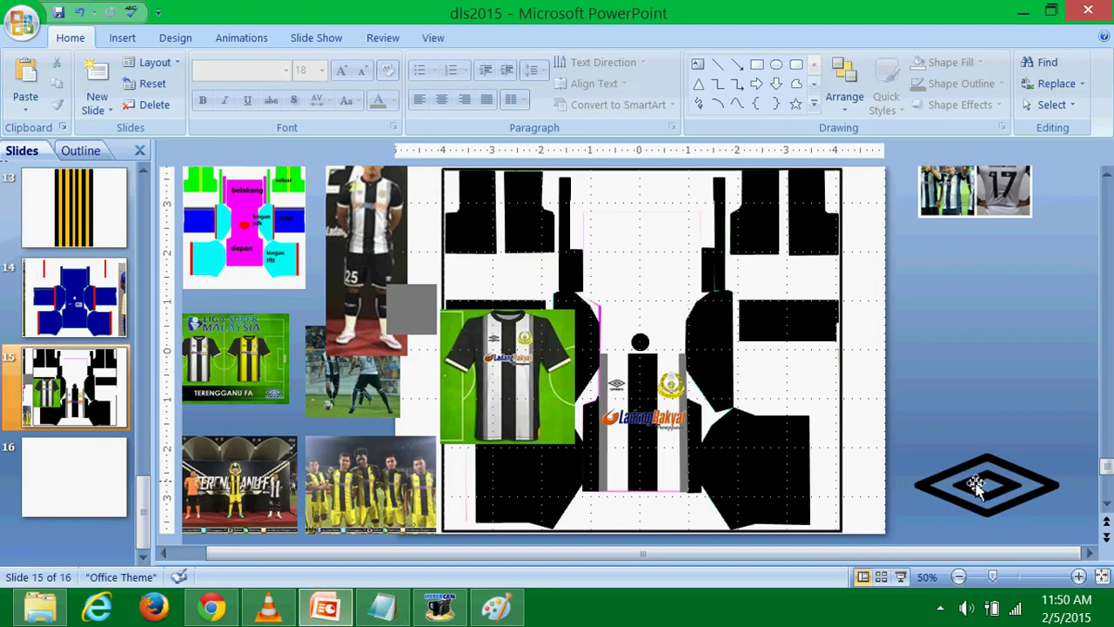
left_click(497, 608)
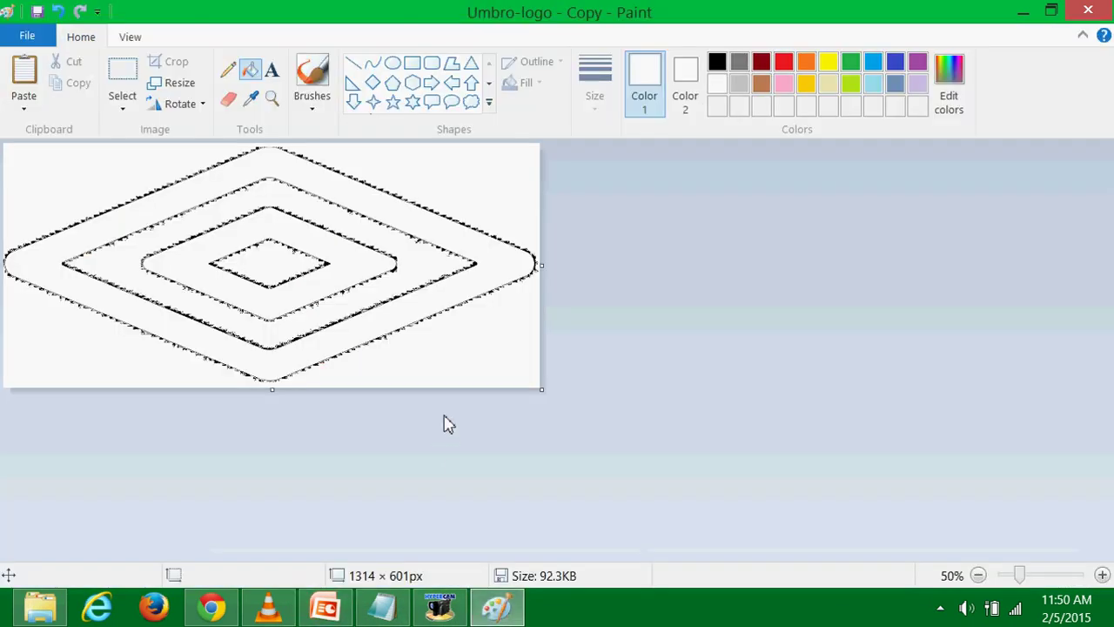
Undo the three white fills and save the white-diamond-on-black logo while closing Paint.
left_click(56, 17)
left_click(57, 17)
left_click(56, 17)
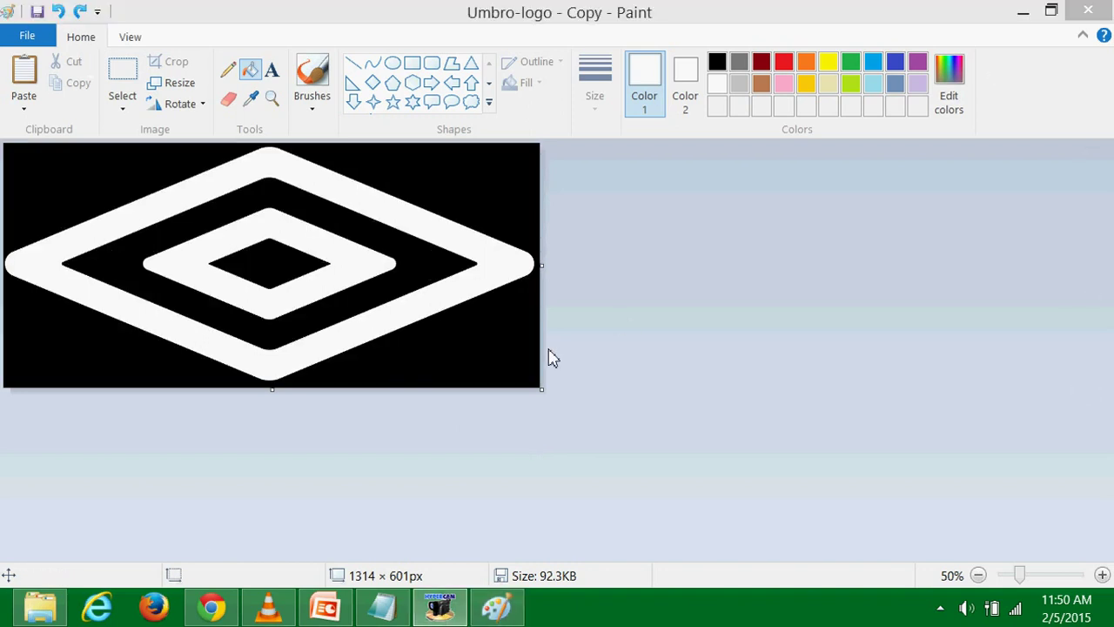
left_click(1088, 11)
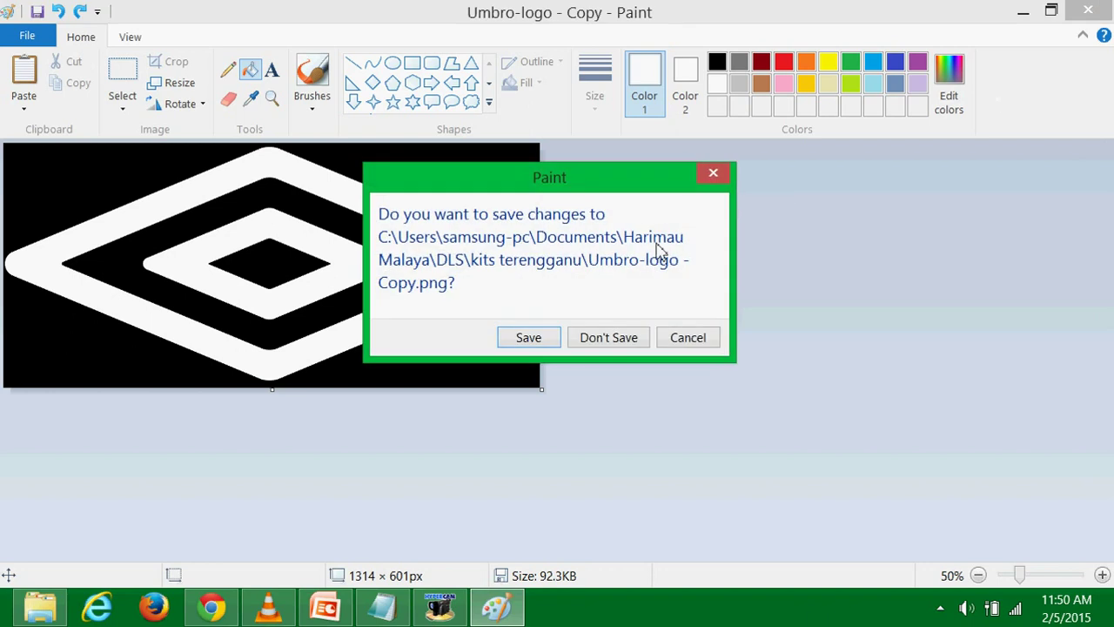
left_click(556, 338)
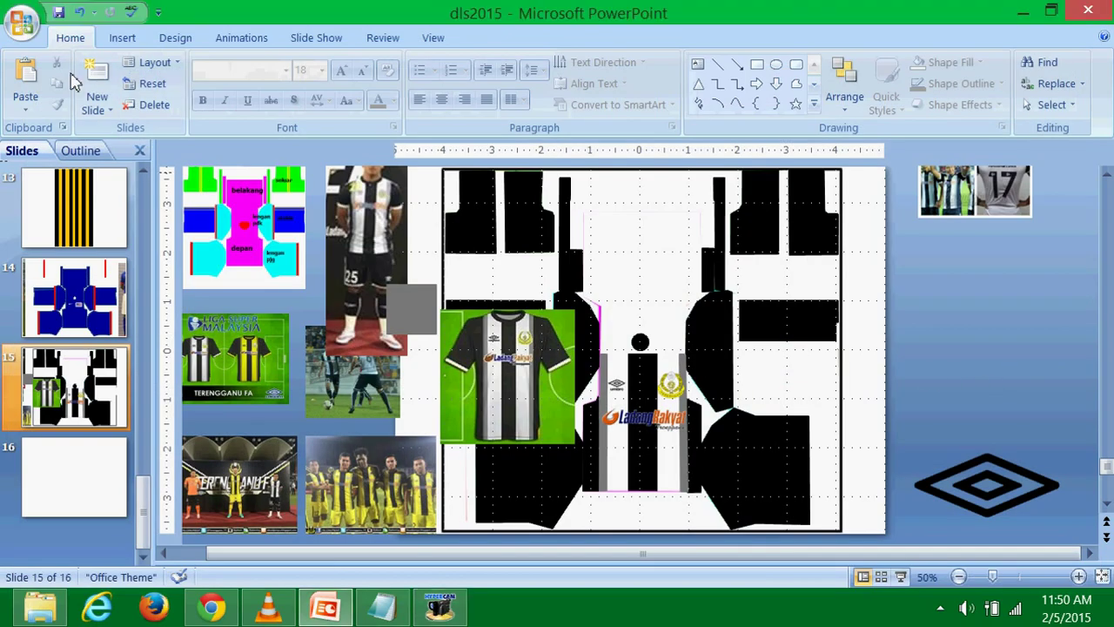
Insert the Umbro-logo - Copy picture onto the PowerPoint slide.
left_click(122, 38)
left_click(75, 83)
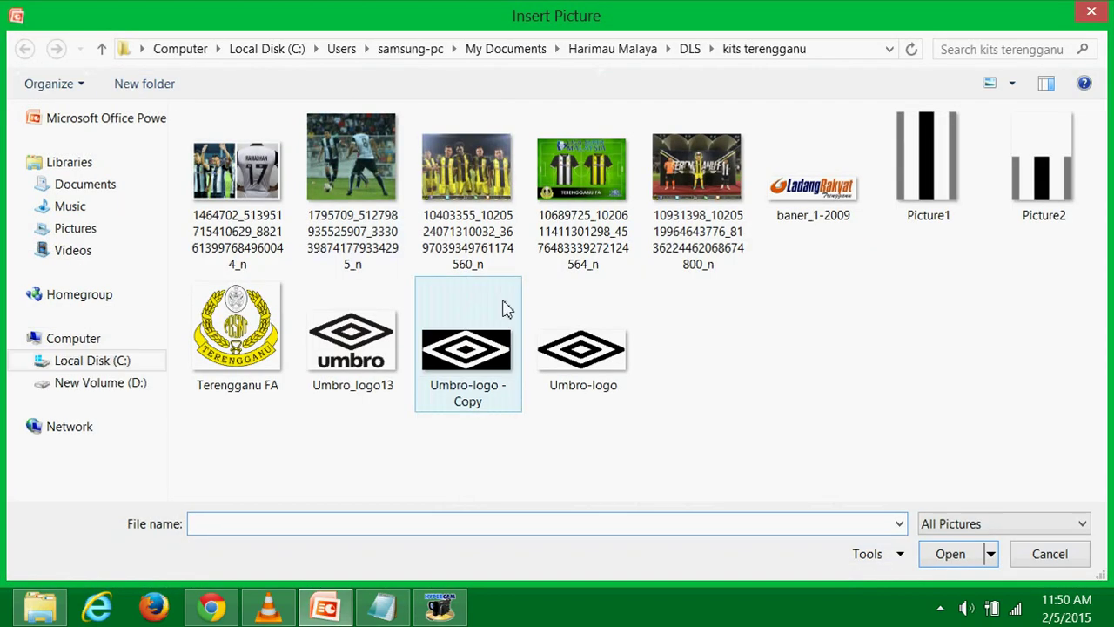
double_click(459, 365)
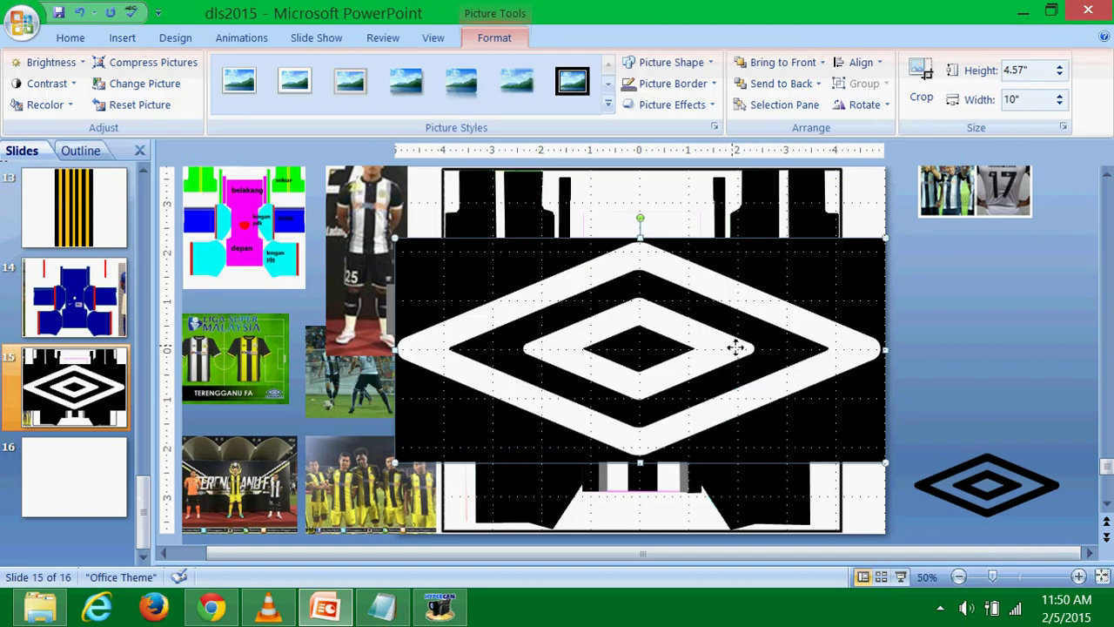
Make the inserted logo's black background transparent with Set Transparent Color.
left_click_drag(737, 348, 939, 355)
left_click(43, 104)
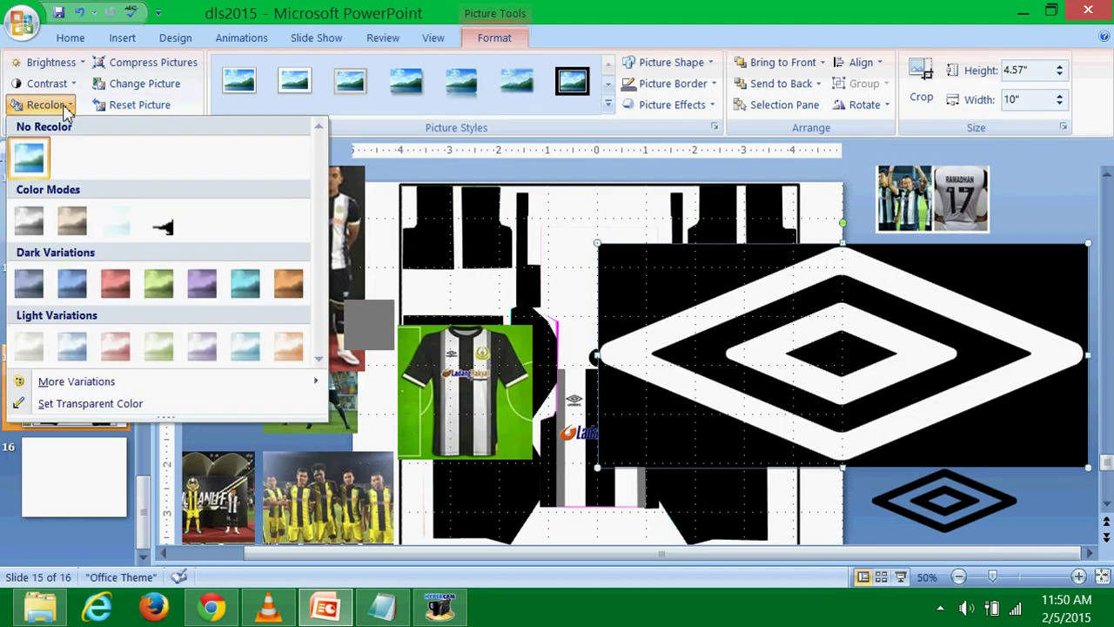
left_click(144, 406)
left_click(1055, 276)
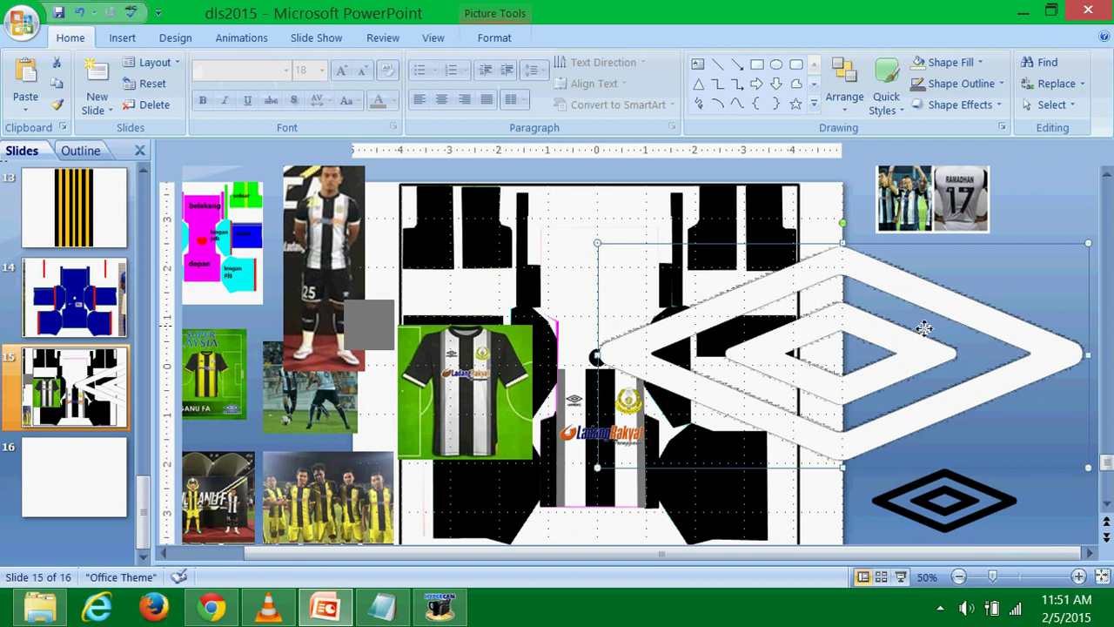
Shrink the logo onto the shirt front, comparing against slide 10's Selangor kit.
left_click_drag(924, 328, 841, 328)
left_click_drag(1051, 247, 671, 411)
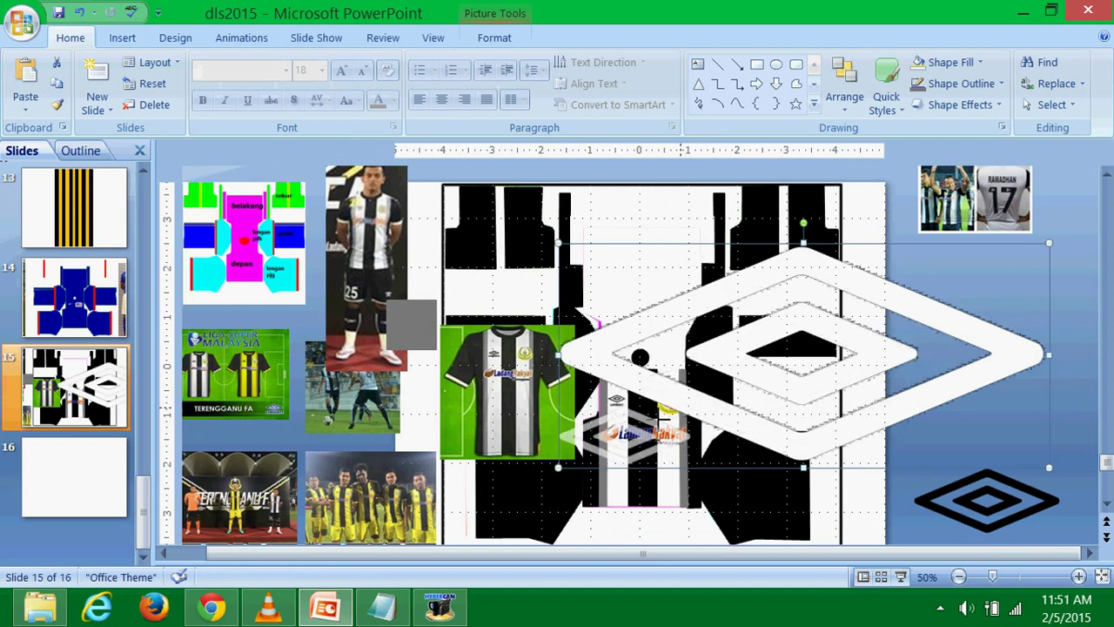
left_click_drag(671, 411, 692, 406)
scroll(99, 272, "up", 2)
scroll(99, 273, "up", 1)
left_click(102, 225)
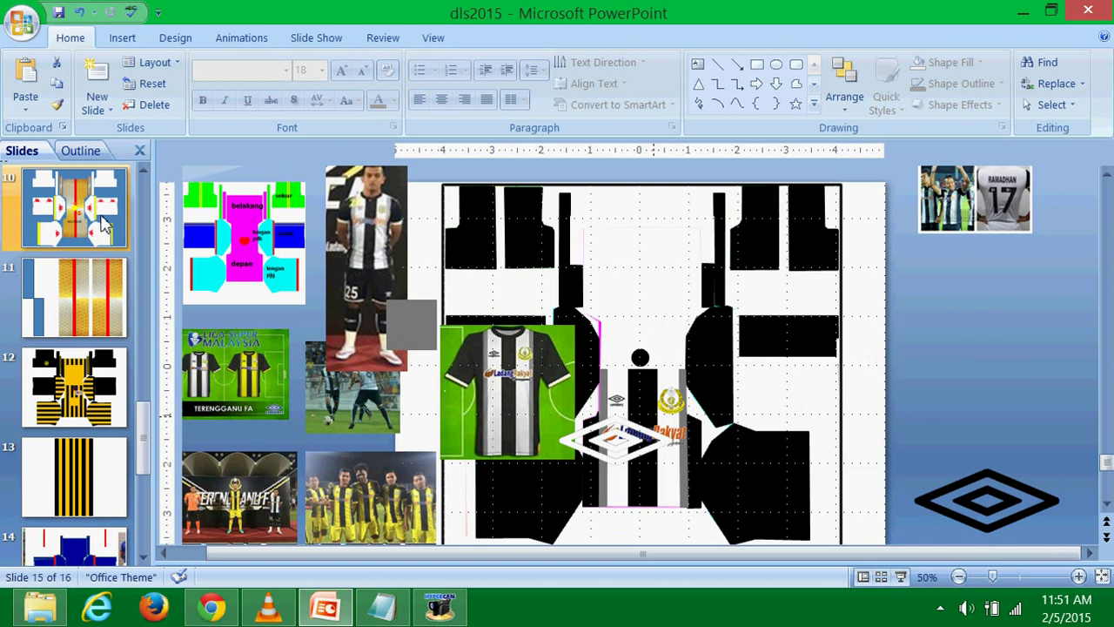
scroll(66, 309, "down", 1)
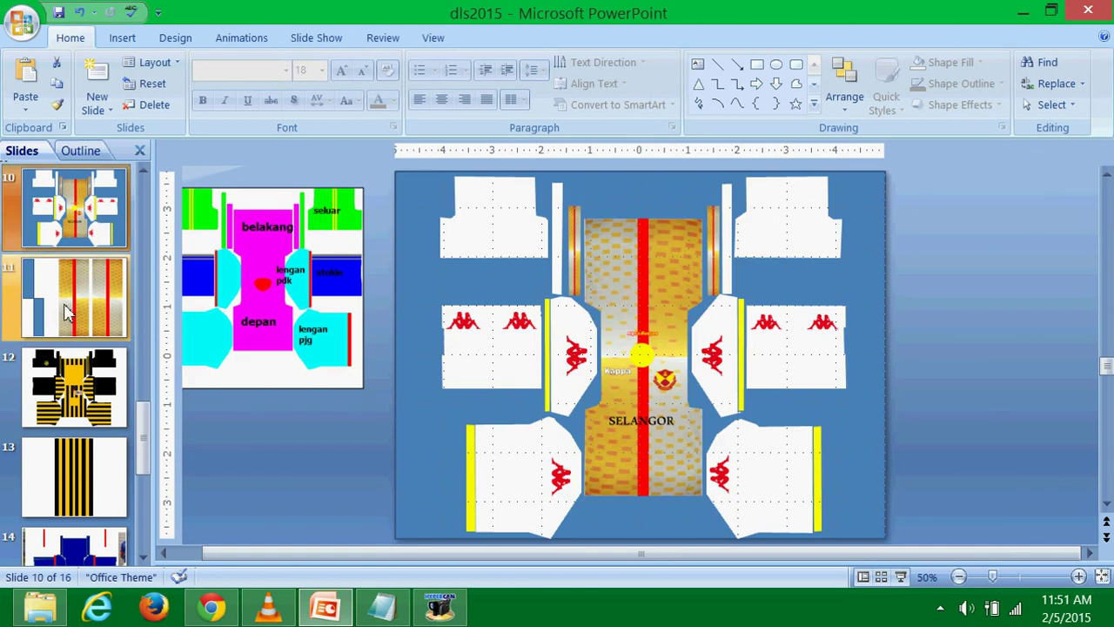
scroll(68, 335, "down", 1)
scroll(68, 348, "down", 1)
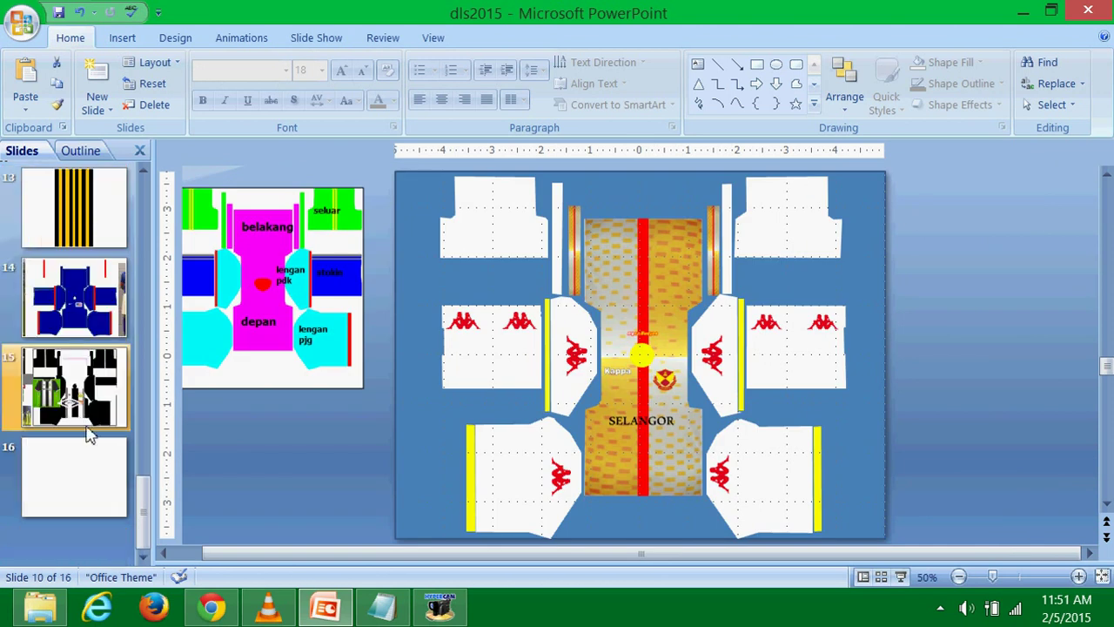
left_click(87, 397)
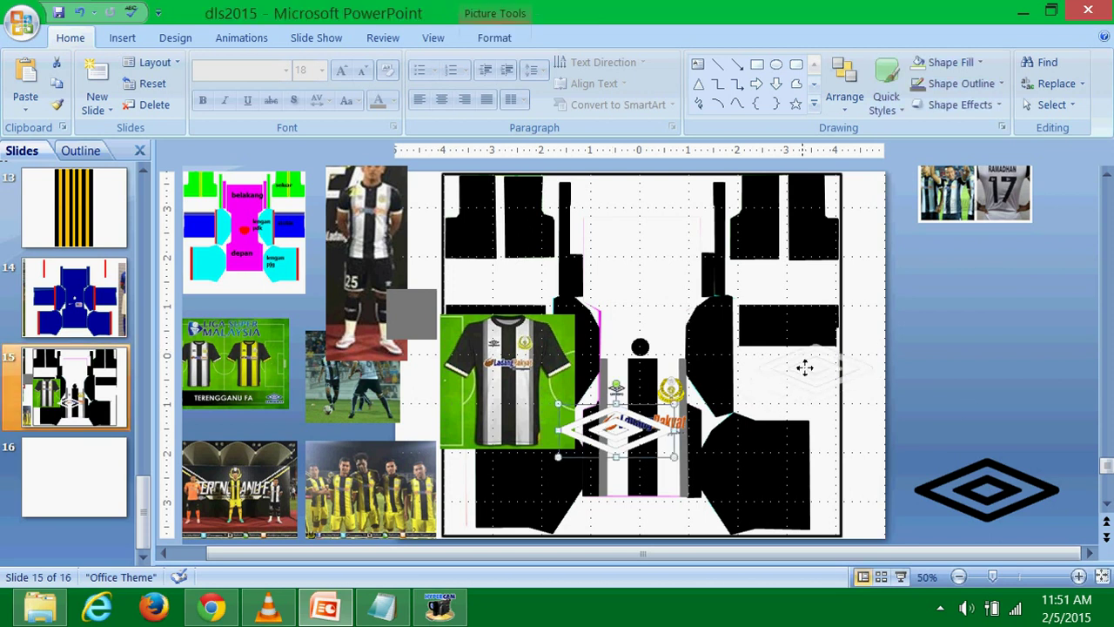
Move the small logo aside and shift the green shirt picture further left.
left_click_drag(607, 438, 938, 349)
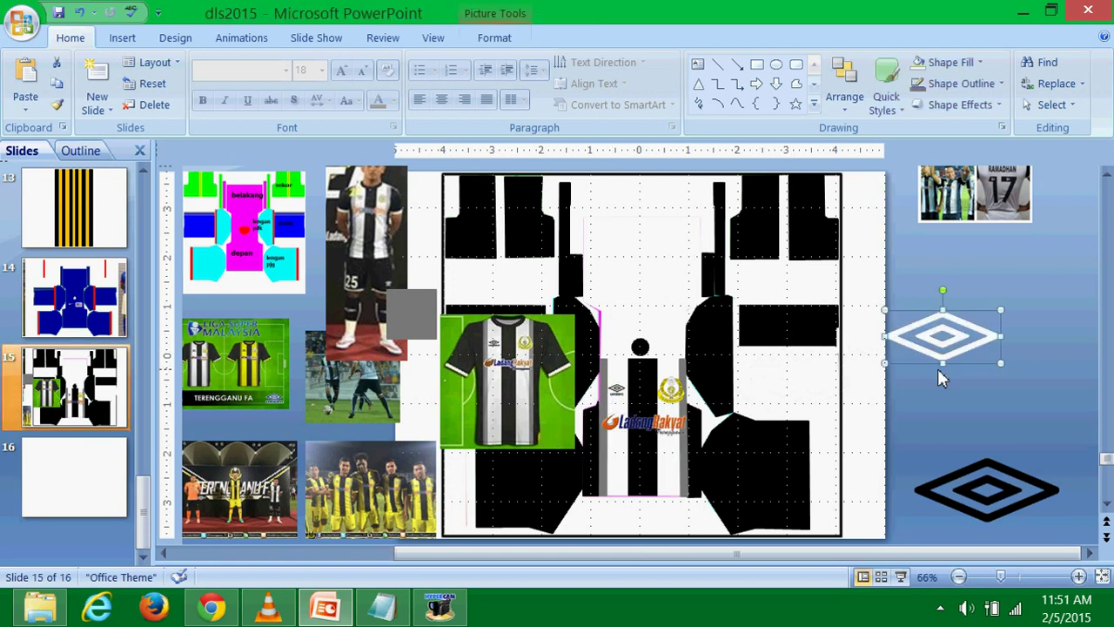
scroll(205, 400, "up", 1, "ctrl")
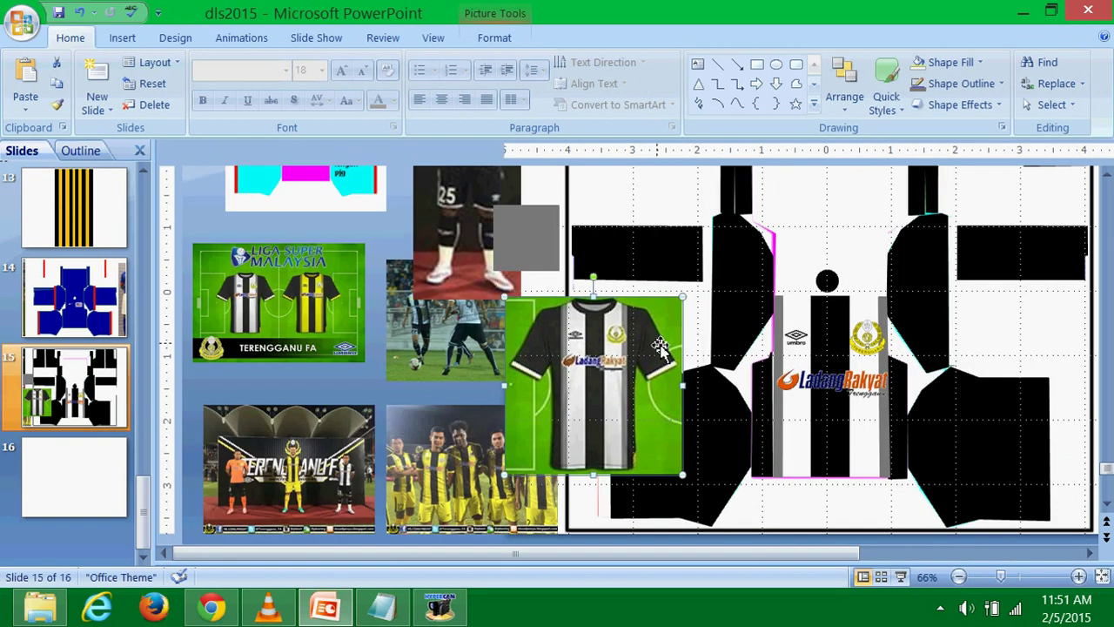
left_click_drag(652, 349, 498, 349)
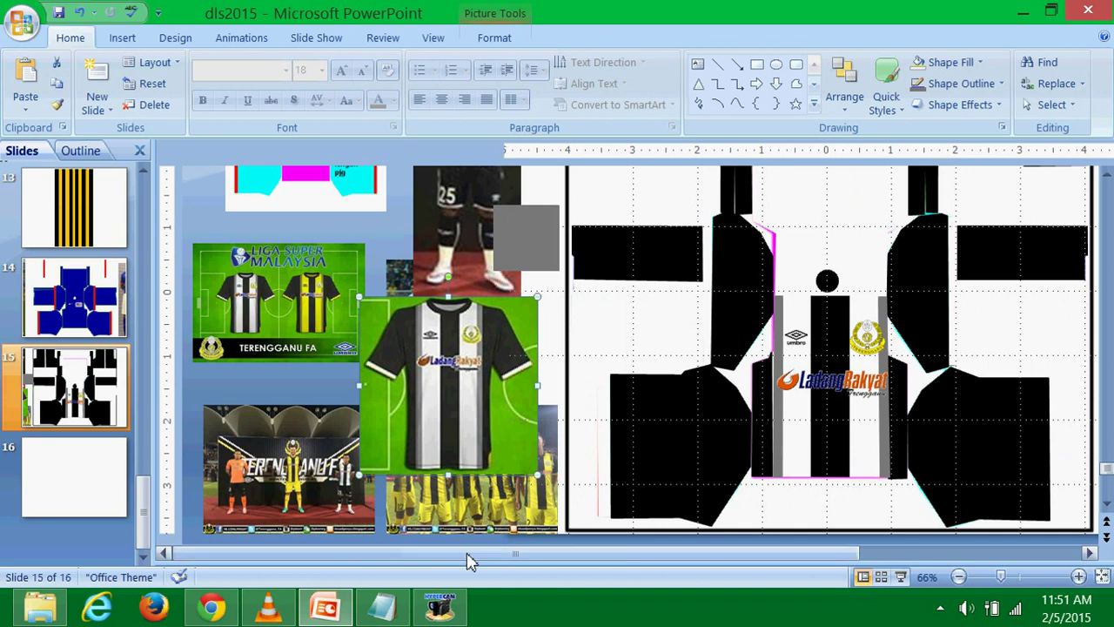
left_click_drag(490, 553, 722, 552)
left_click(906, 362)
scroll(908, 372, "up", 1)
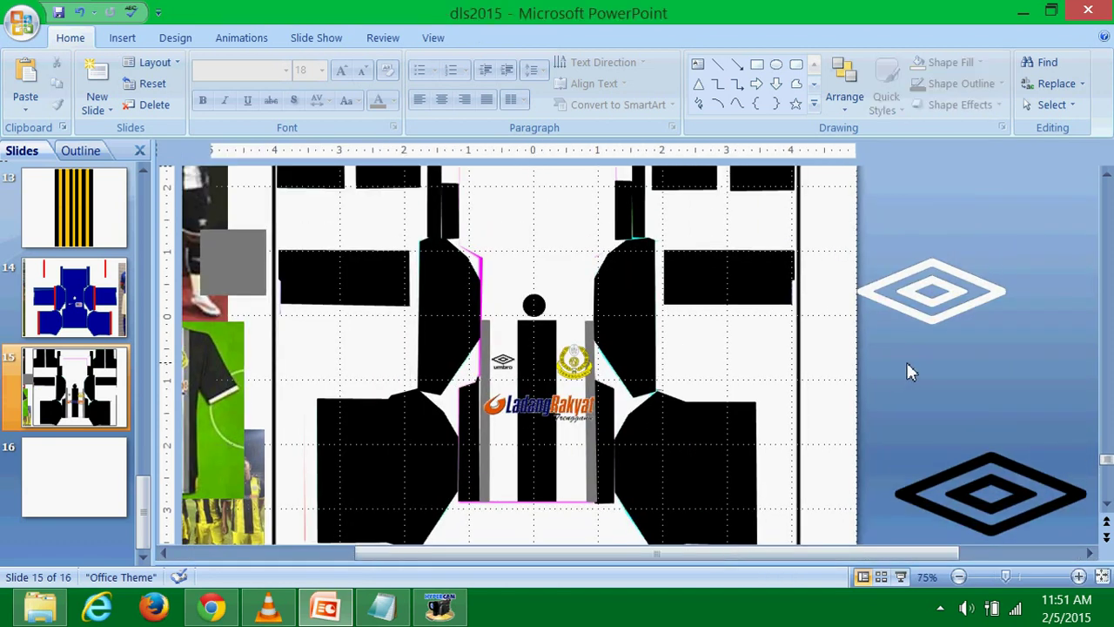
scroll(908, 370, "up", 4)
scroll(918, 373, "up", 1)
left_click_drag(880, 553, 900, 552)
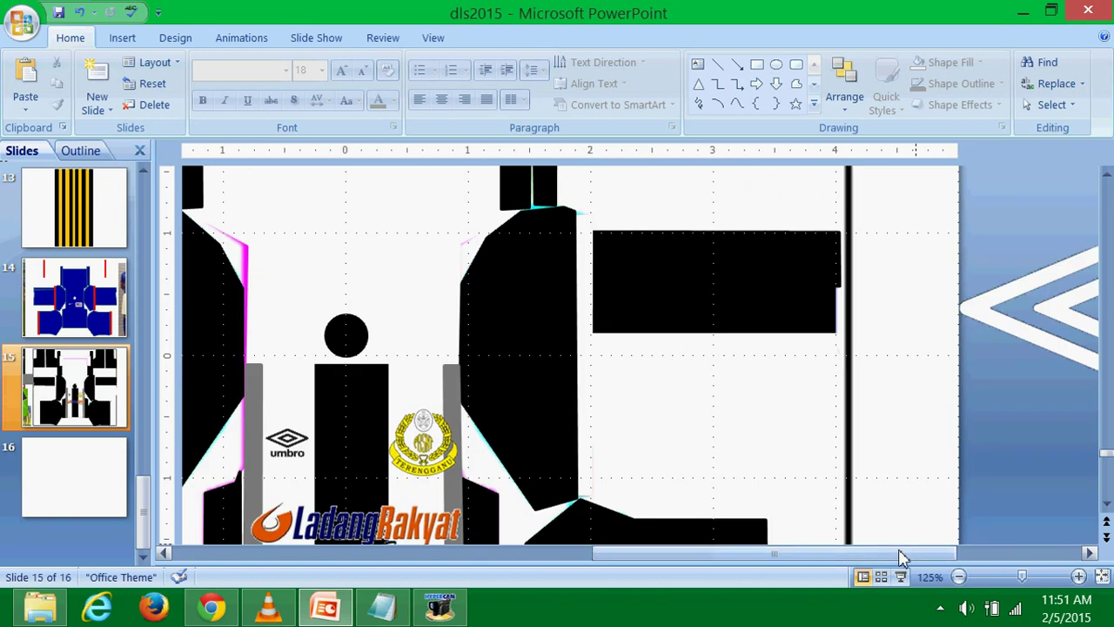
left_click_drag(1065, 351, 587, 323)
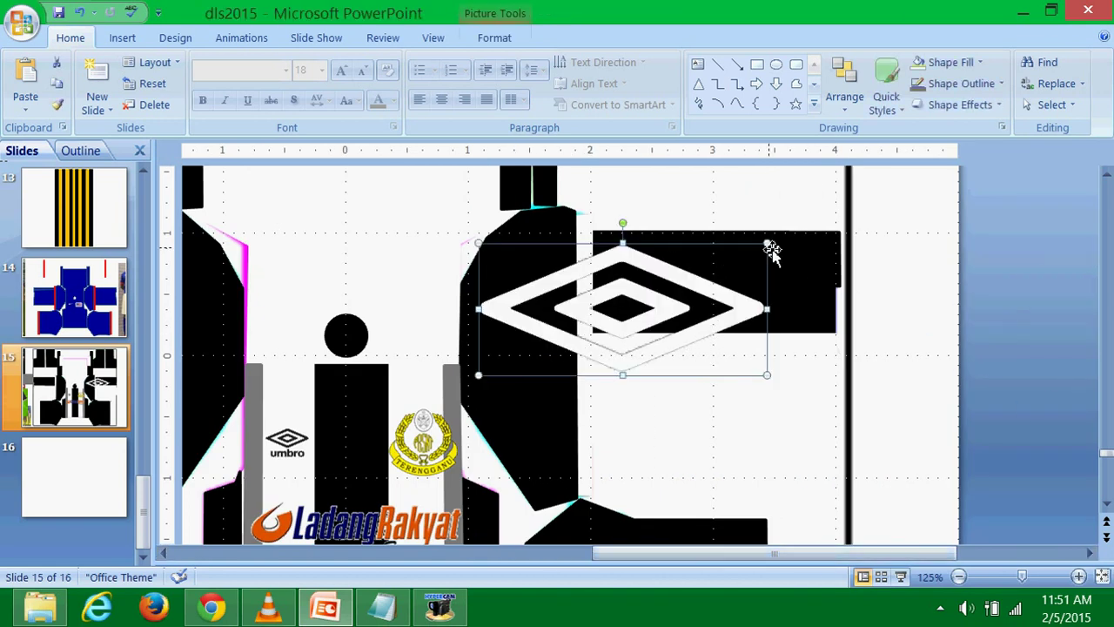
Shrink the logo onto the upper-right black band and place a nudged copy beside it.
left_click_drag(654, 289, 746, 268)
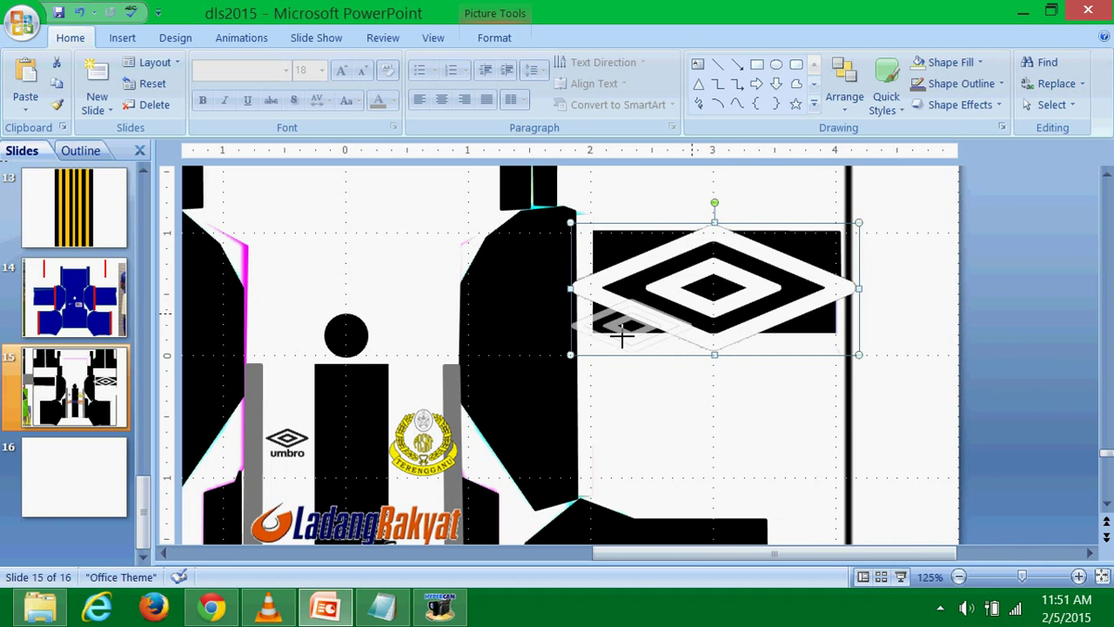
mouse_move(859, 224)
left_mouse_down()
mouse_move(628, 342)
mouse_move(782, 268)
left_mouse_up()
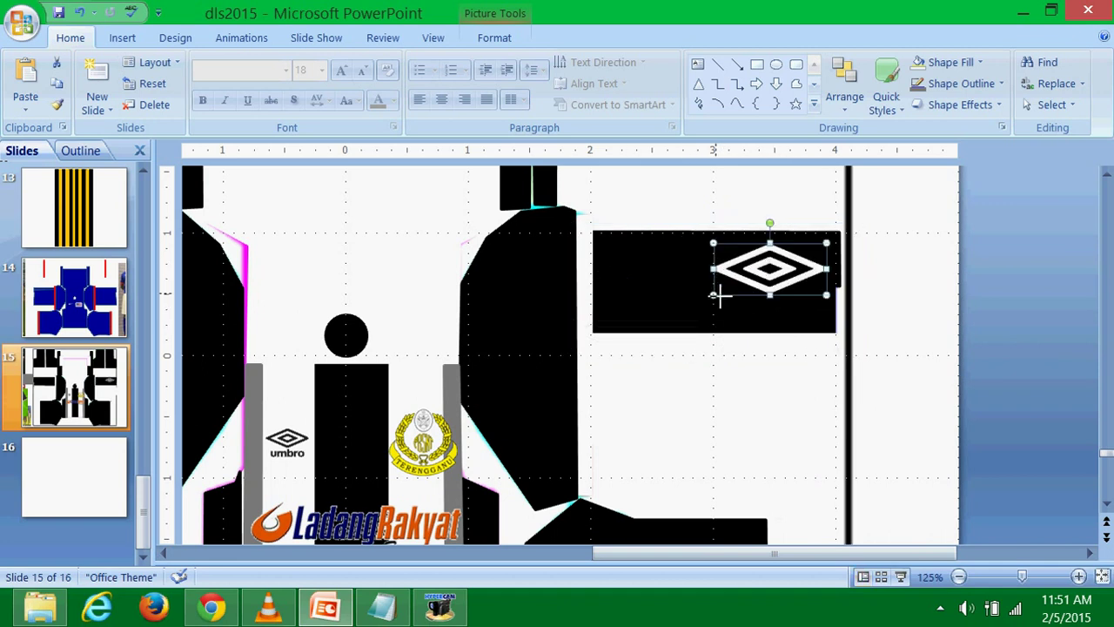
mouse_move(731, 296)
left_mouse_down()
mouse_move(734, 286)
mouse_move(679, 269)
left_mouse_up()
left_click(898, 286)
left_click(952, 325)
left_click(788, 266)
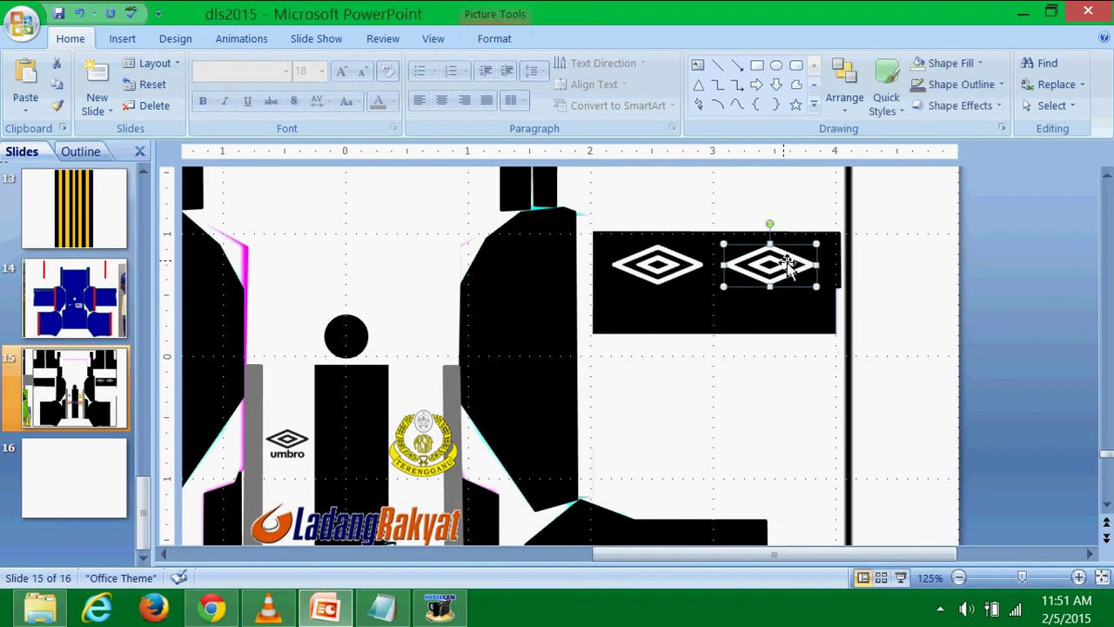
key("Right")
left_click(961, 295)
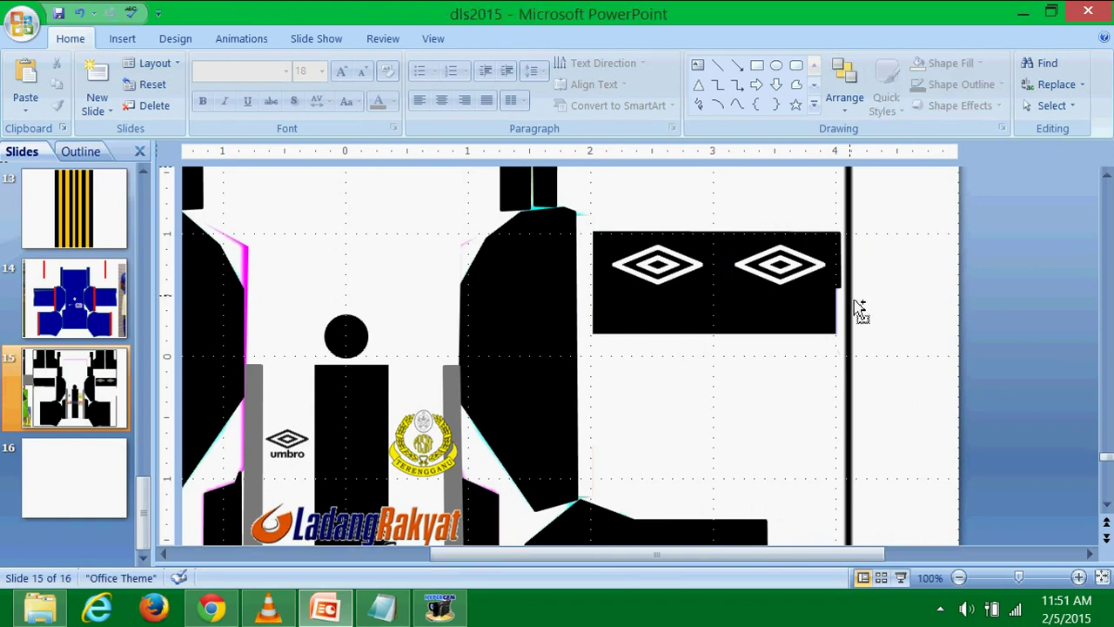
scroll(844, 299, "down", 5)
Copy both Umbro diamonds onto the left black band.
left_click(844, 303)
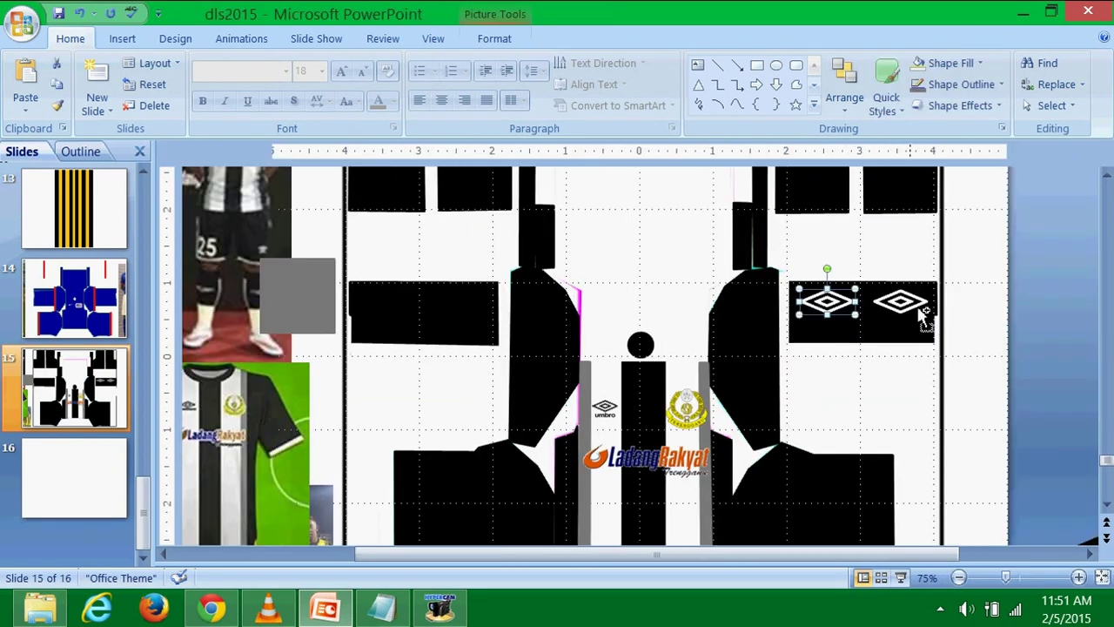
left_click(913, 311, "shift")
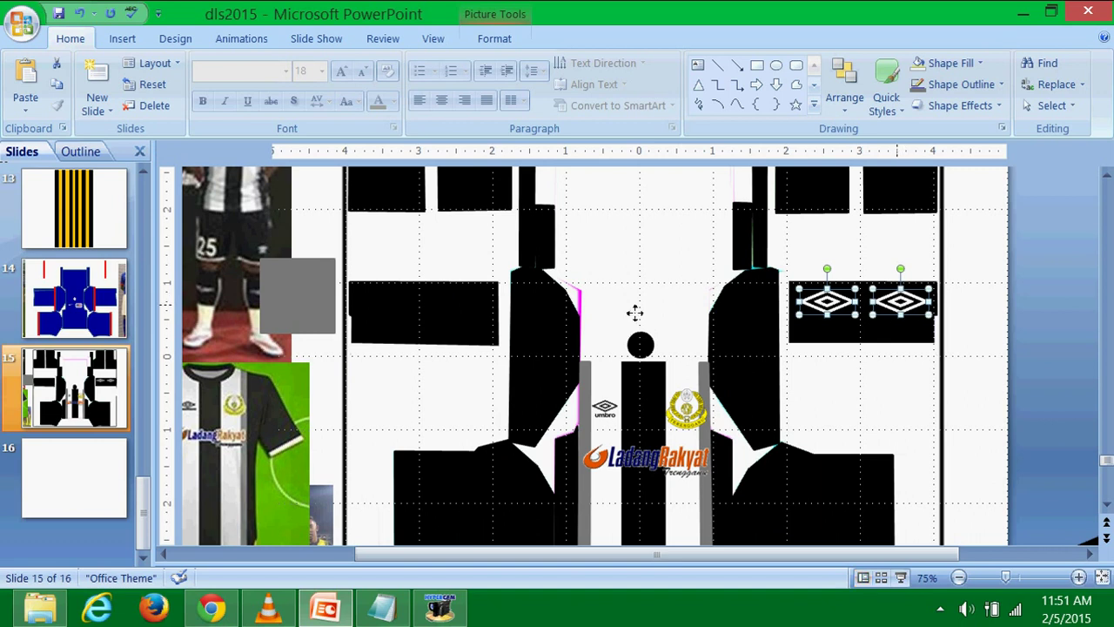
left_click_drag(634, 313, 466, 302)
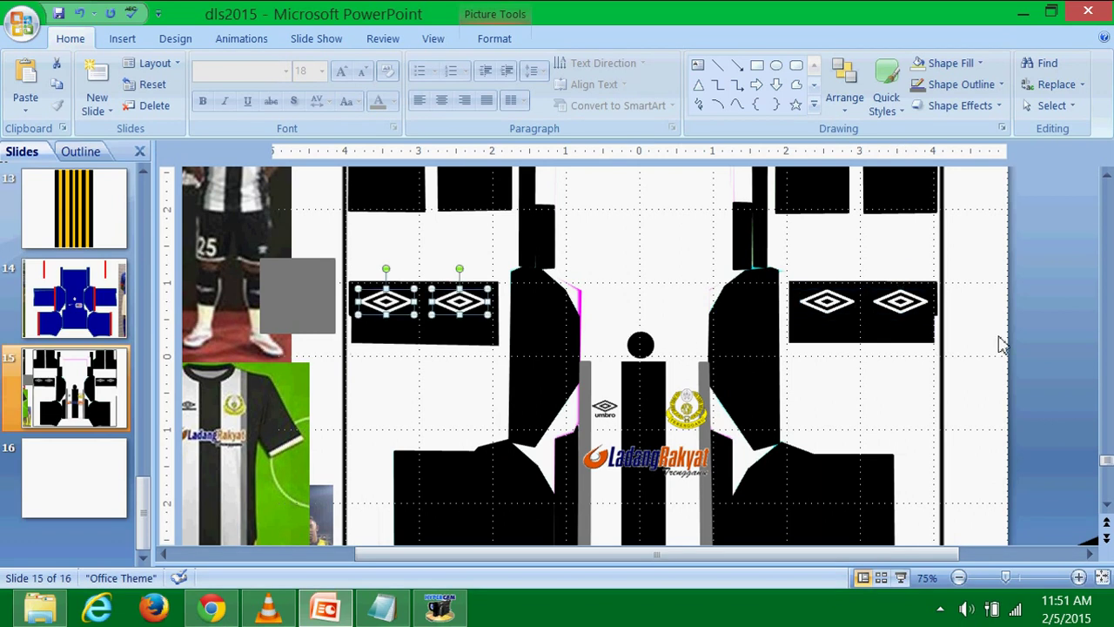
left_click(1008, 342)
Group the right band's two logos with the black band behind them.
left_click(901, 303)
left_click(833, 303, "shift")
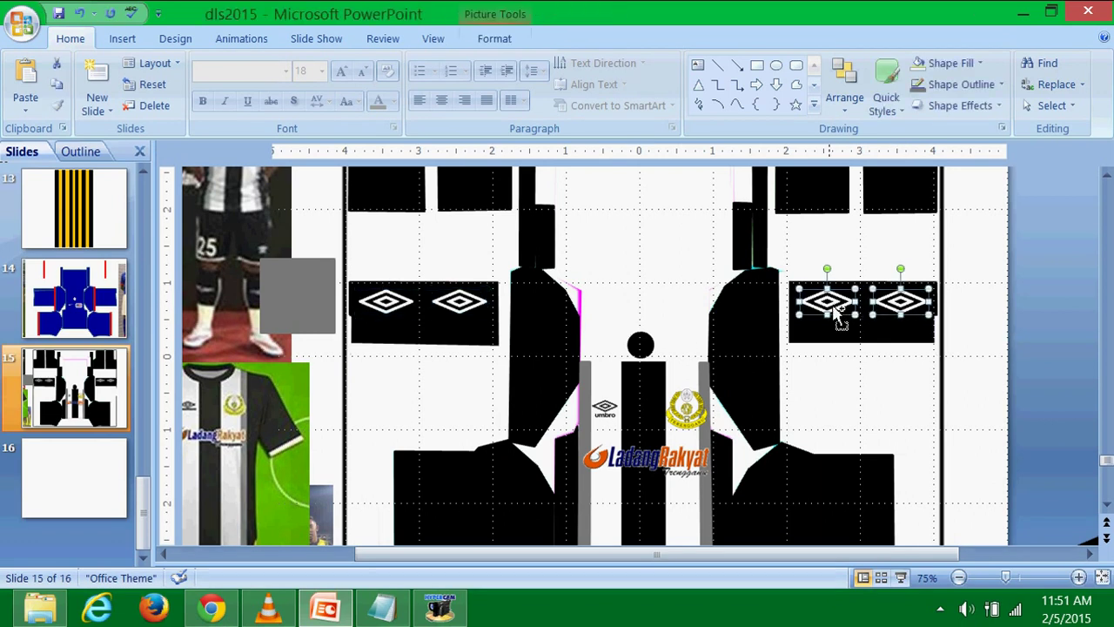
left_click(845, 338, "shift")
right_click(845, 338)
mouse_move(925, 426)
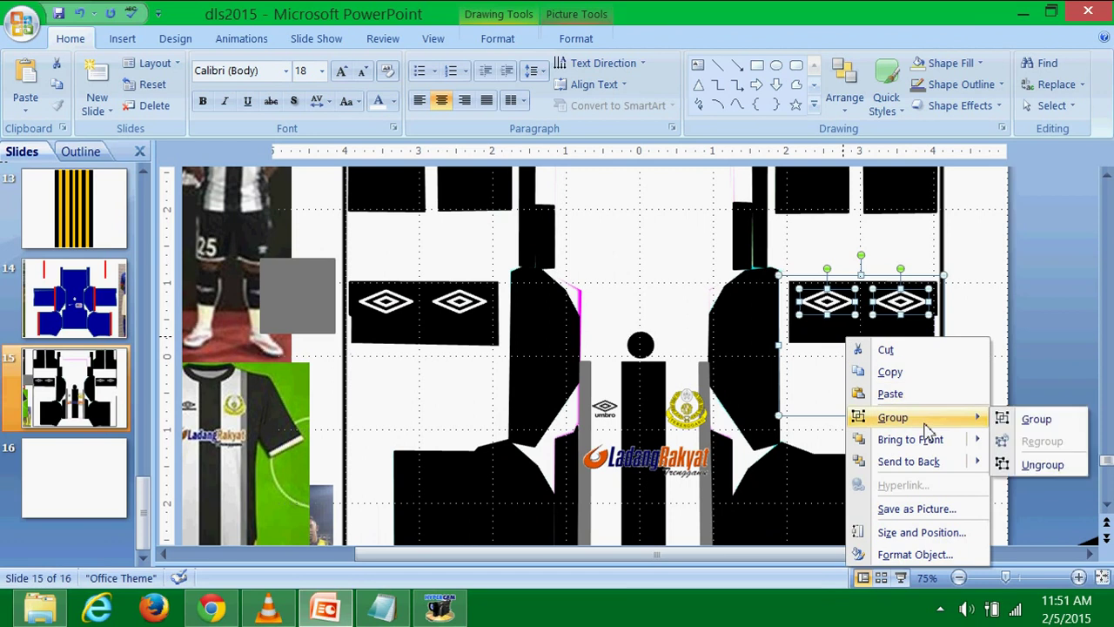
left_click(1035, 419)
Group the left band's two logos with their black band.
left_click(460, 304)
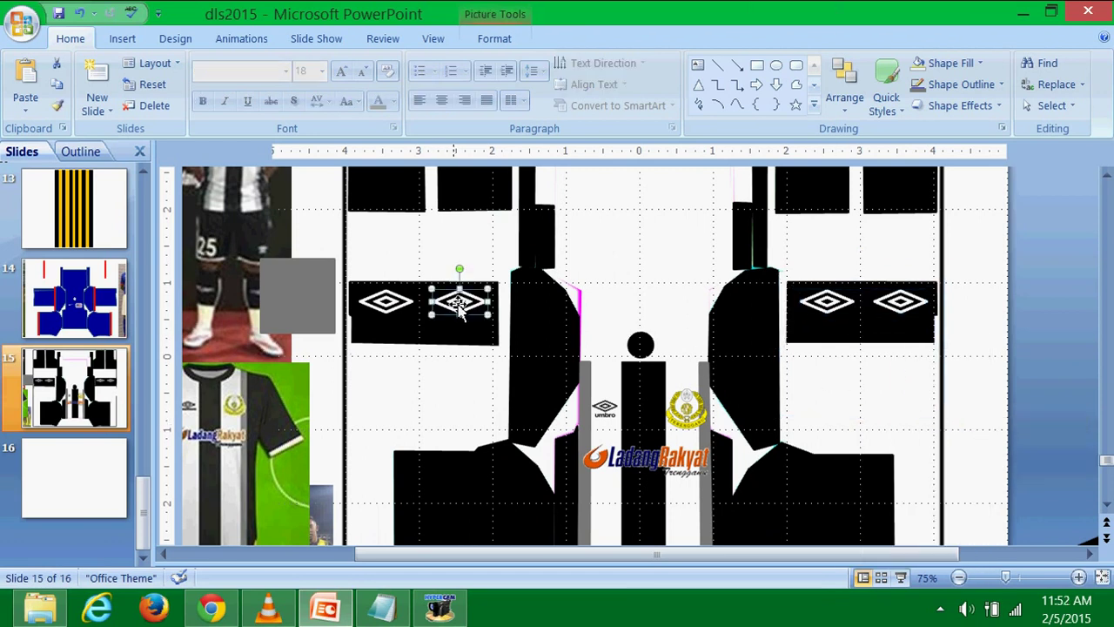
left_click(392, 313, "shift")
left_click(410, 321, "shift")
right_click(406, 302)
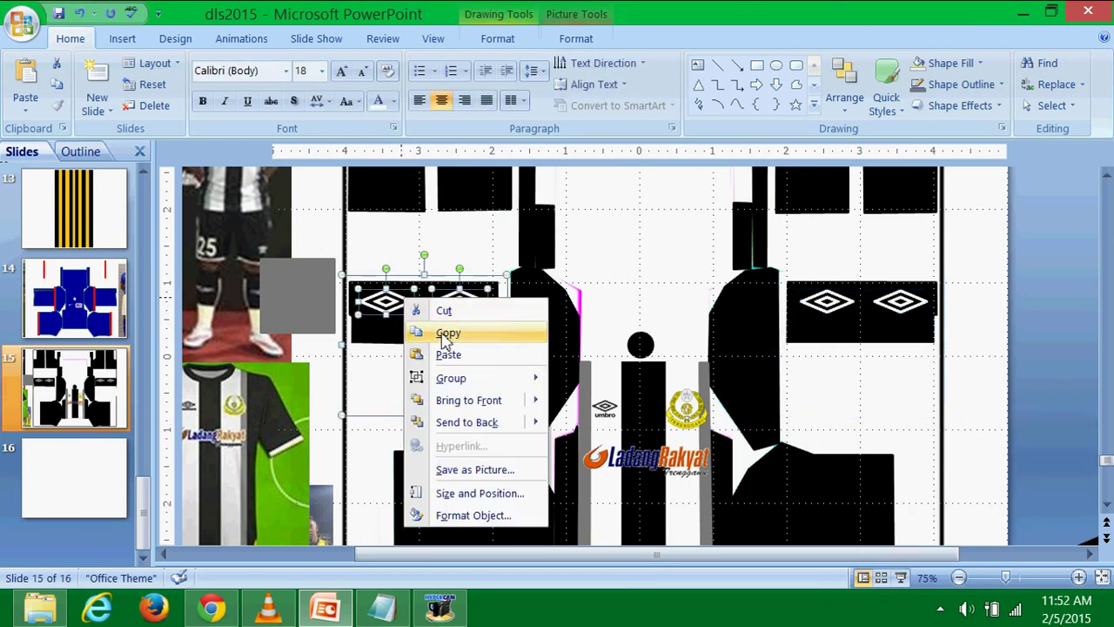
mouse_move(496, 378)
left_click(592, 378)
left_click(1030, 322)
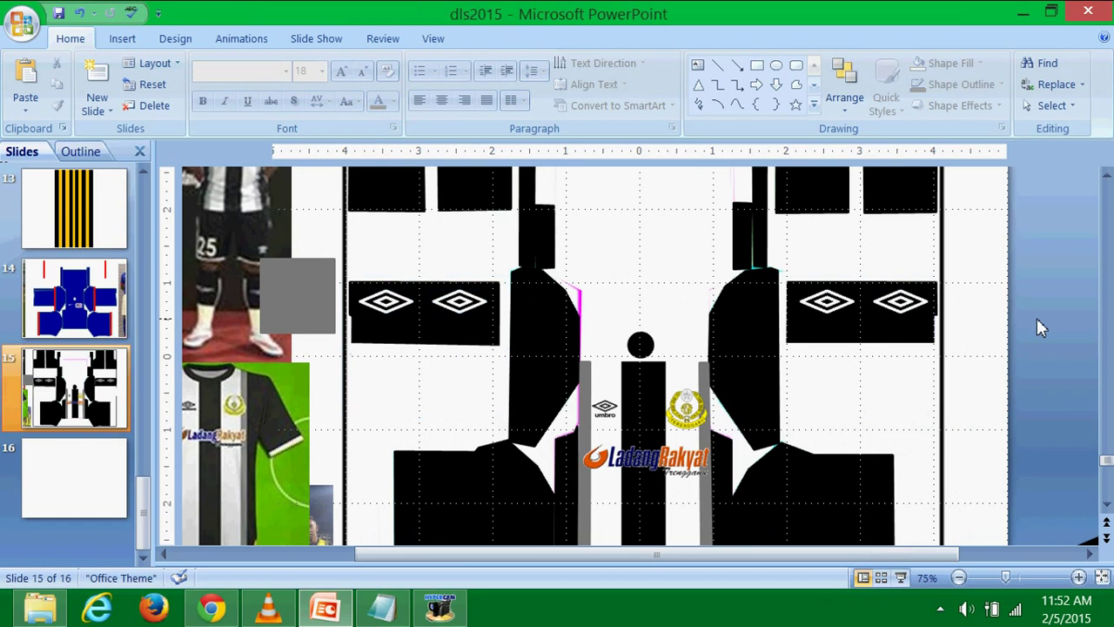
scroll(923, 370, "down", 3)
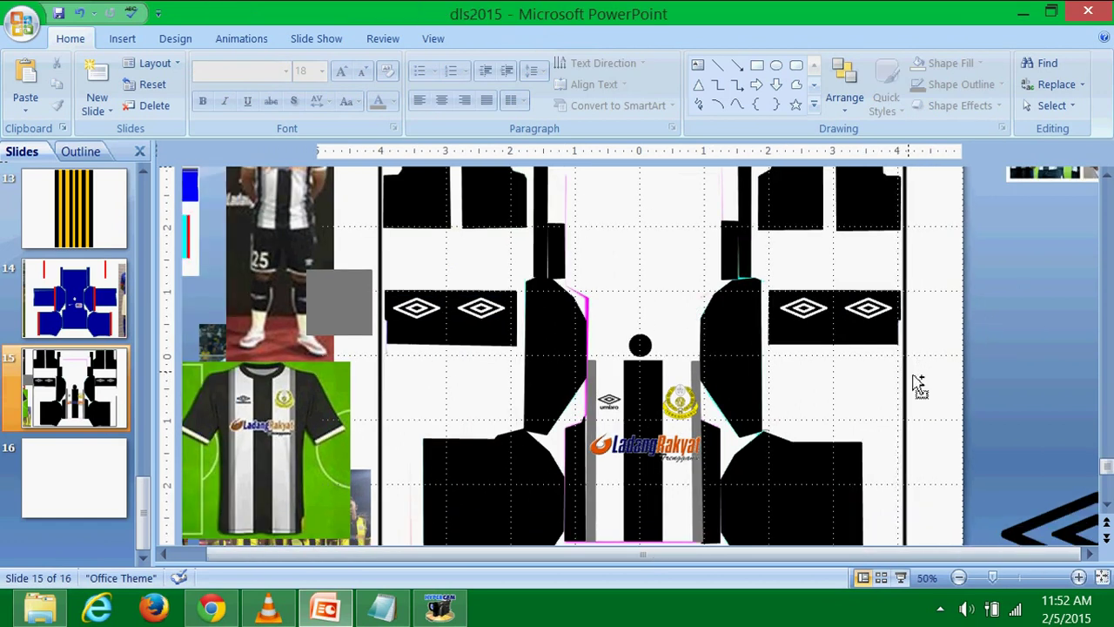
scroll(898, 383, "down", 1)
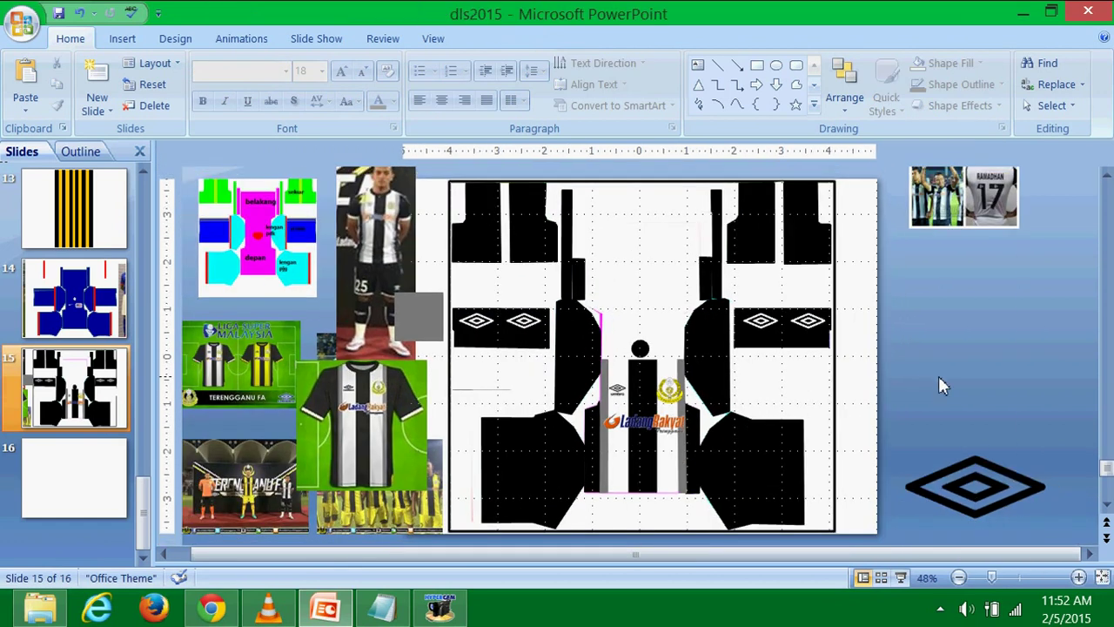
Delete the small grey square from the slide.
left_click(758, 366)
left_click(438, 313)
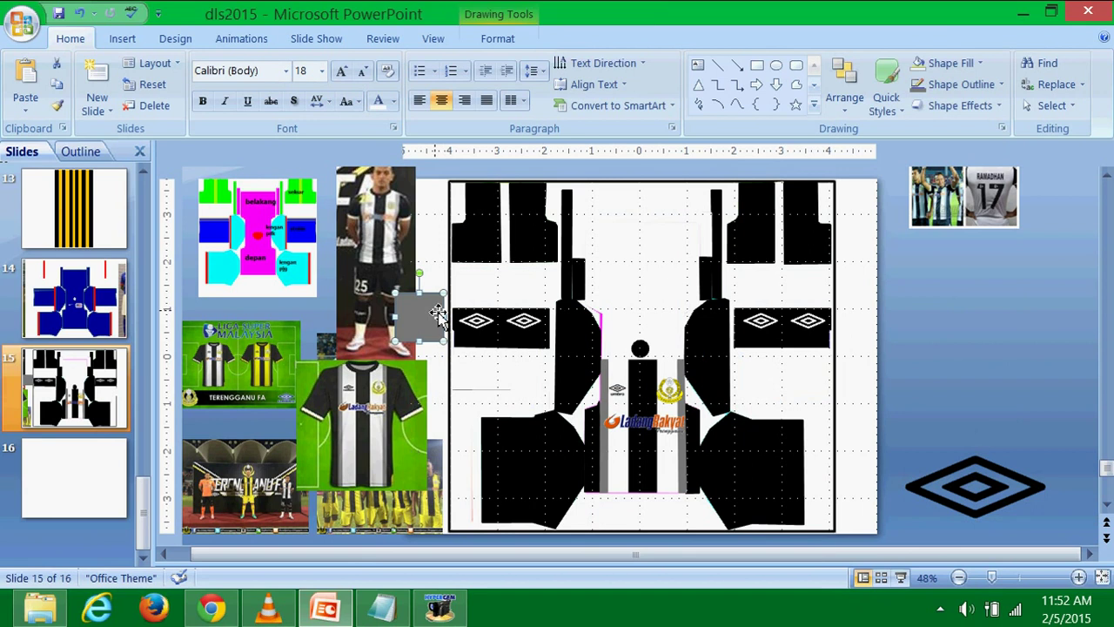
key("Delete")
Select every object on the slide, undoing an accidental shift of the objects.
key("ctrl+a")
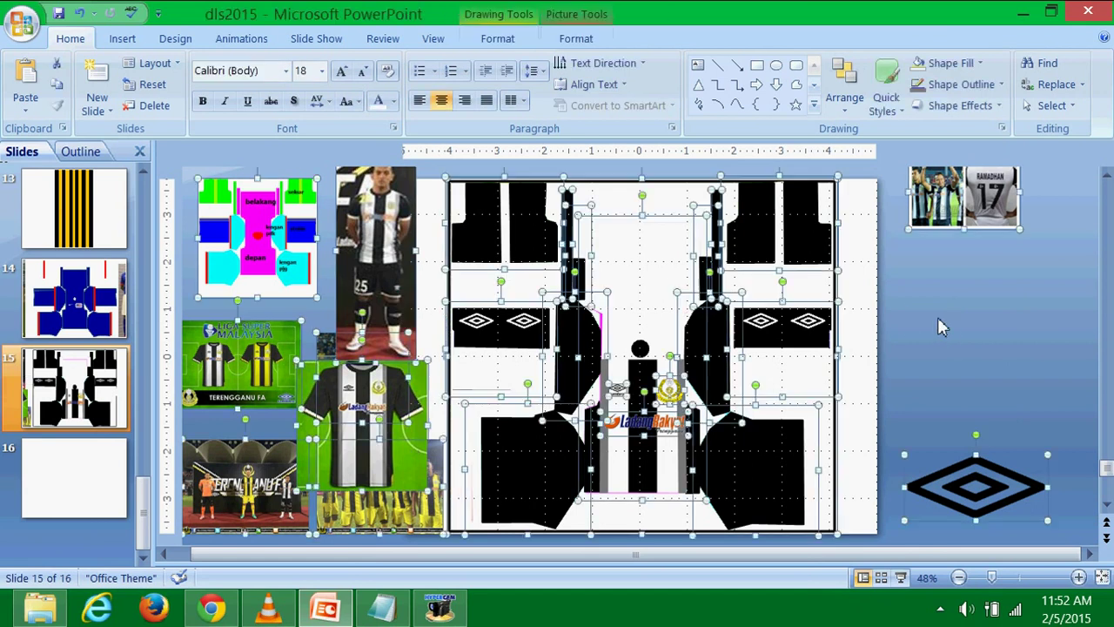
left_click_drag(270, 218, 271, 218)
left_click(975, 342)
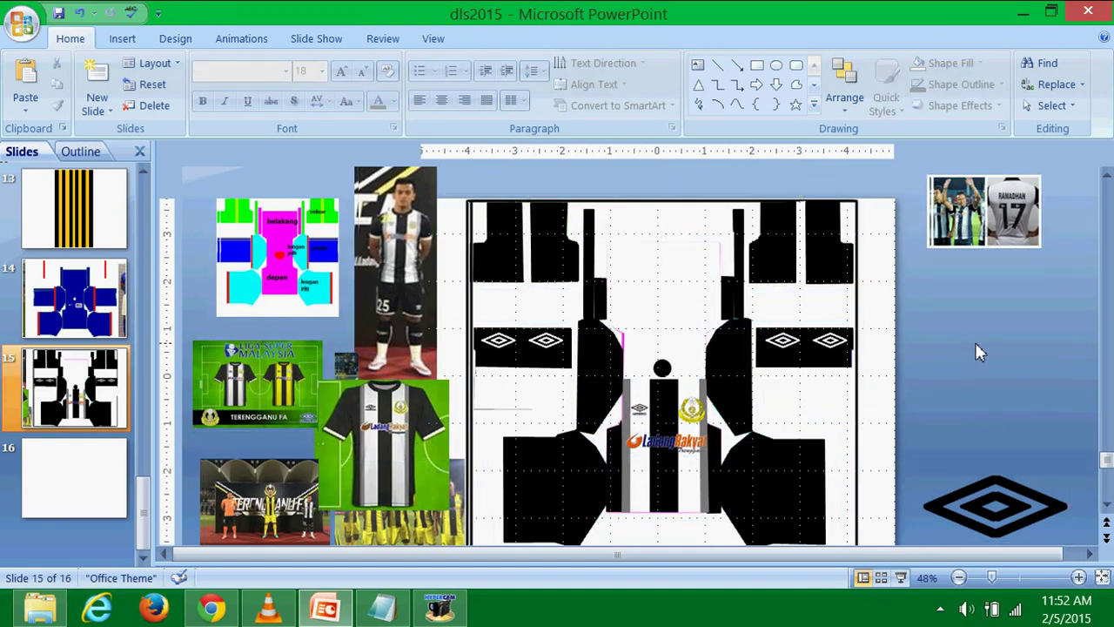
scroll(975, 342, "down", 1)
key("ctrl+a")
left_click(1032, 379)
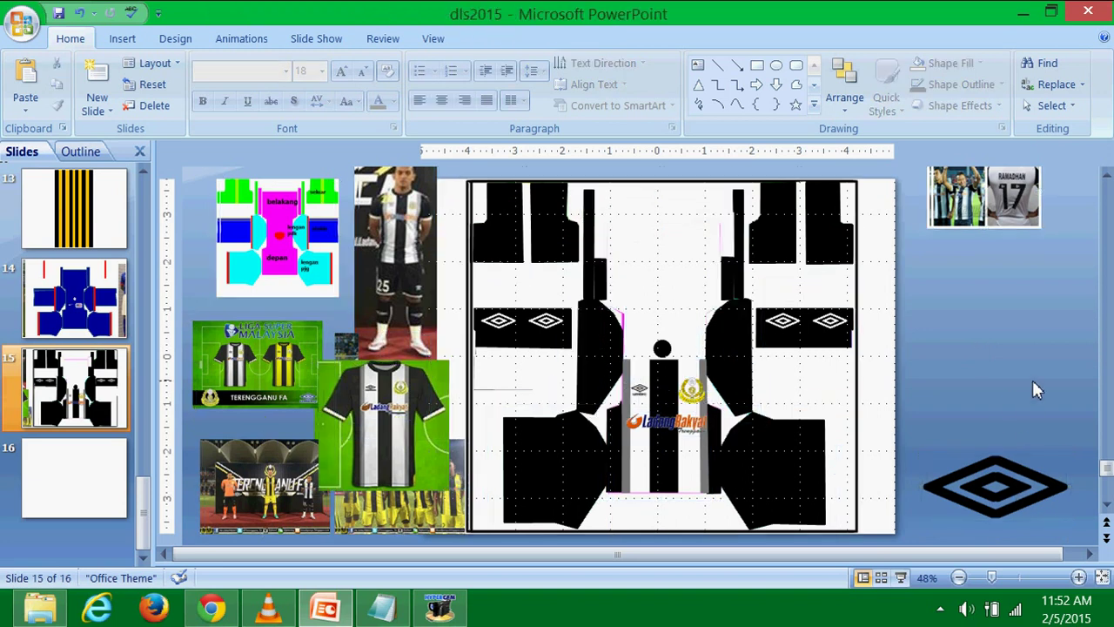
key("ctrl+a")
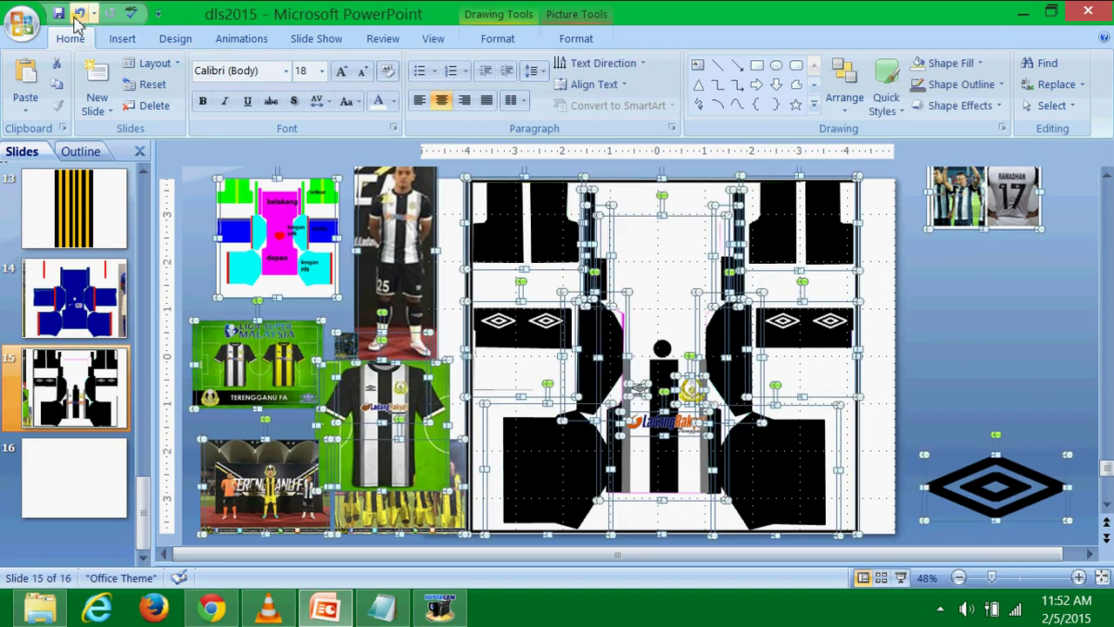
left_click(78, 13)
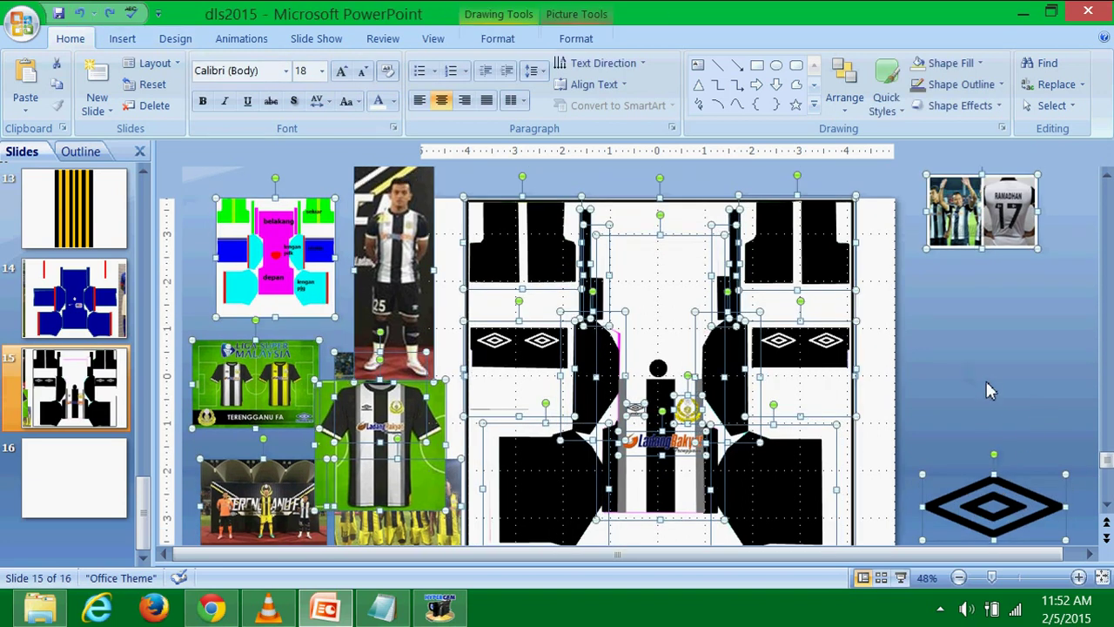
scroll(987, 381, "down", 1)
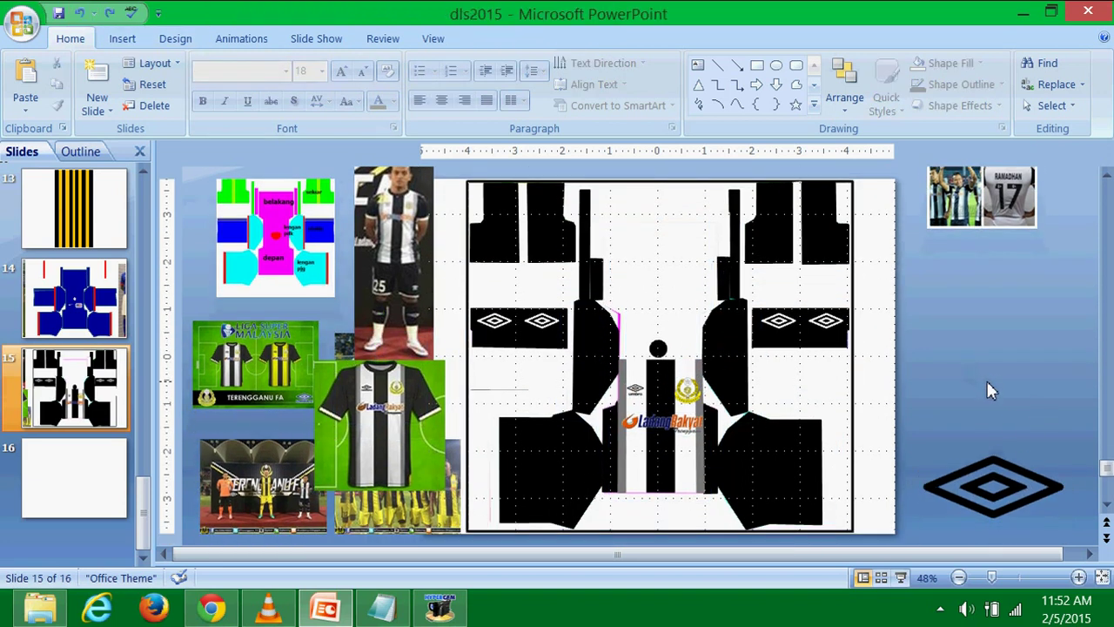
Exclude the seven reference images and group the remaining kit pieces into one object.
left_click(984, 201, "shift")
left_click(983, 489, "shift")
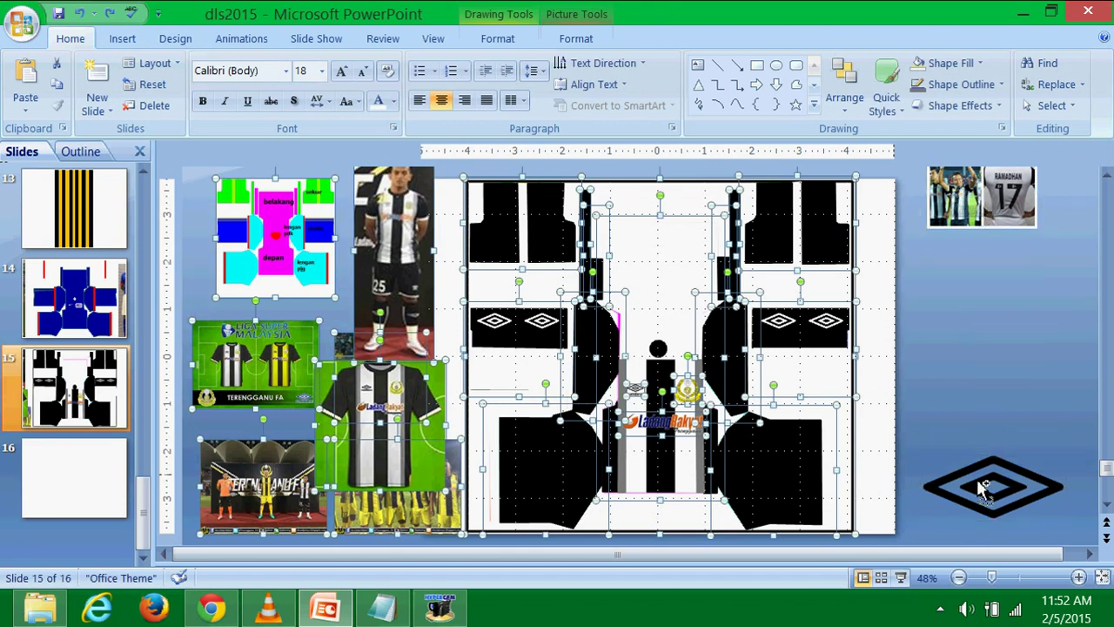
left_click(415, 470, "shift")
left_click(428, 527, "shift")
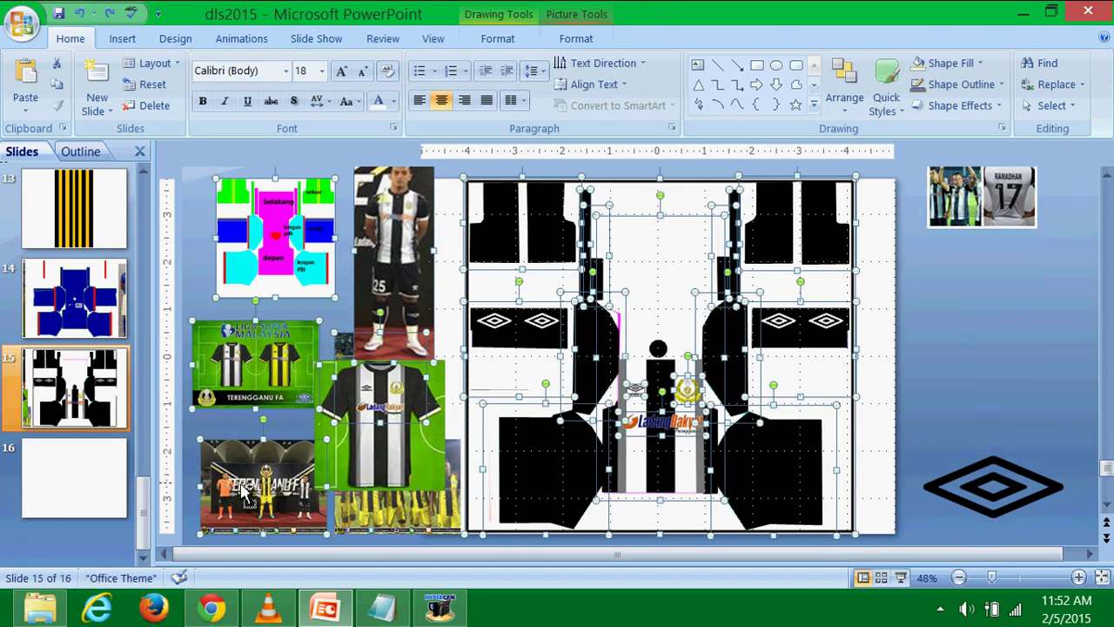
left_click(245, 492, "shift")
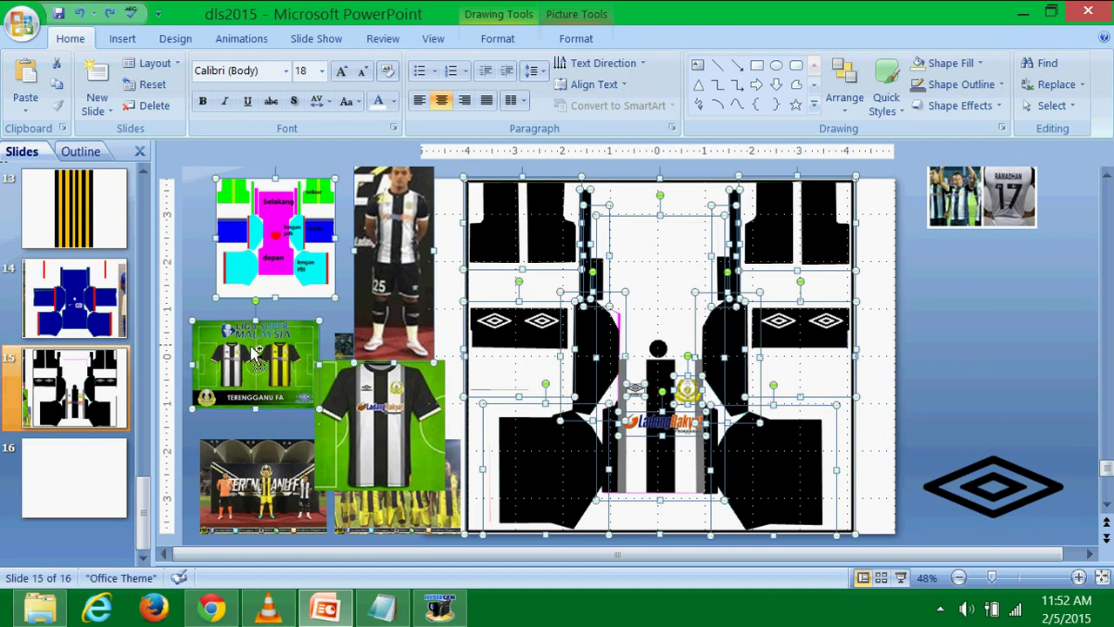
left_click(254, 353, "shift")
left_click(280, 289, "shift")
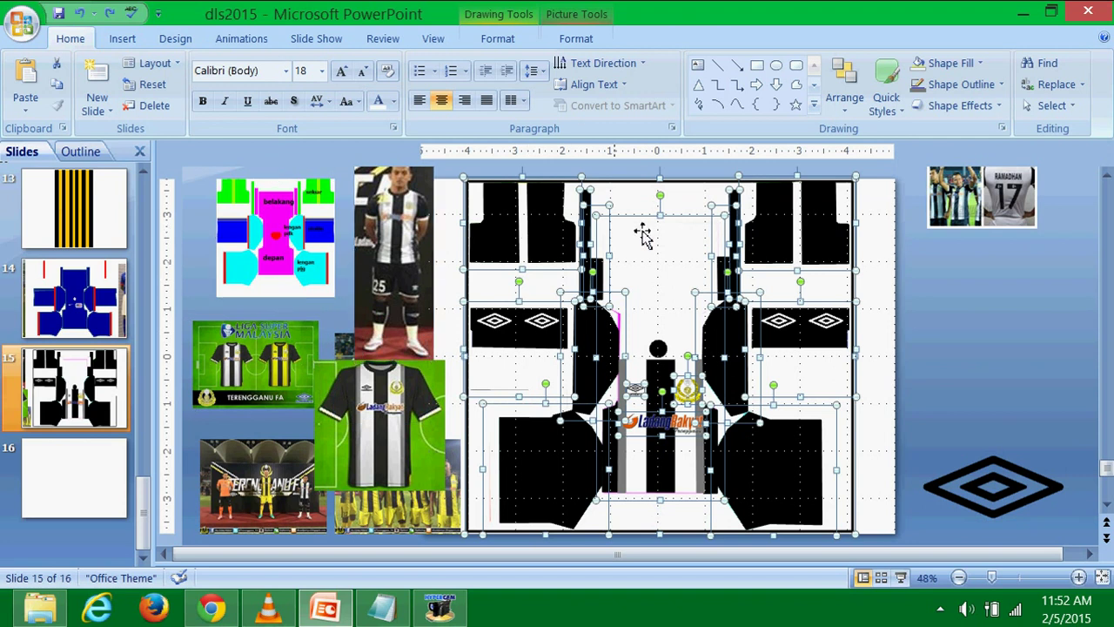
right_click(540, 237)
mouse_move(666, 324)
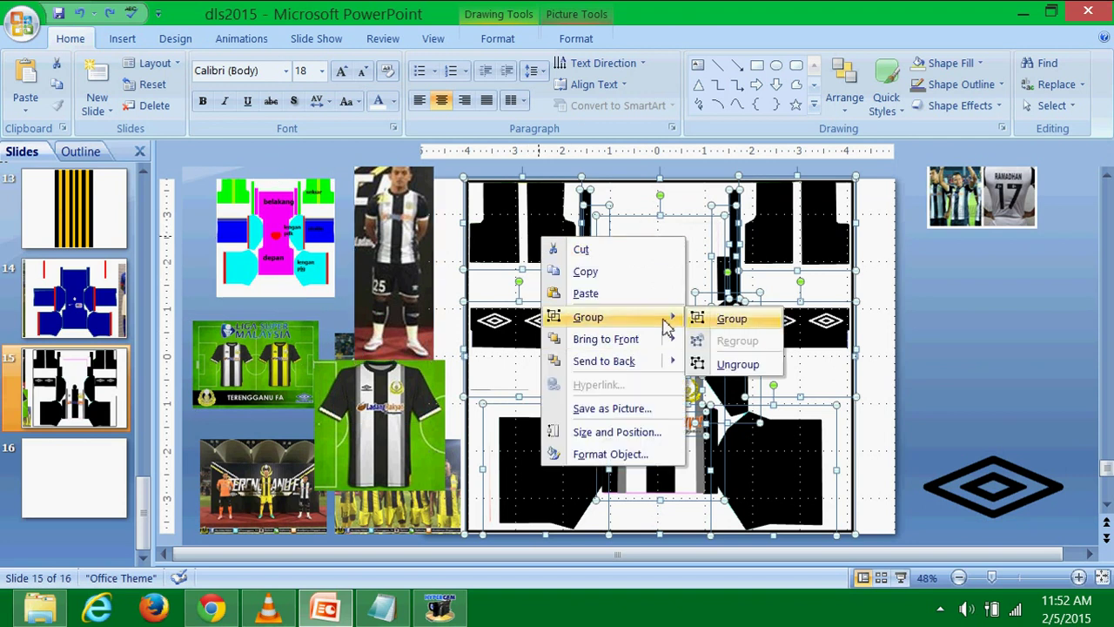
left_click(732, 319)
left_click(963, 328)
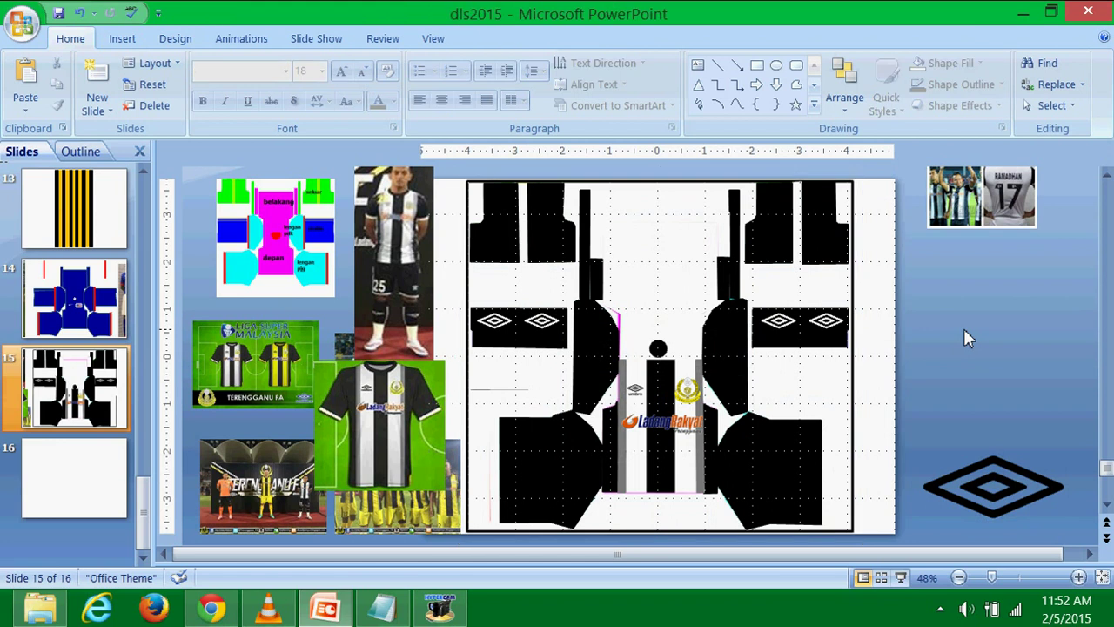
left_click(662, 267)
Save the kit group as PNG 'Terengganu Home Kits 2015 V1' in DLS, then minimize PowerPoint.
right_click(662, 268)
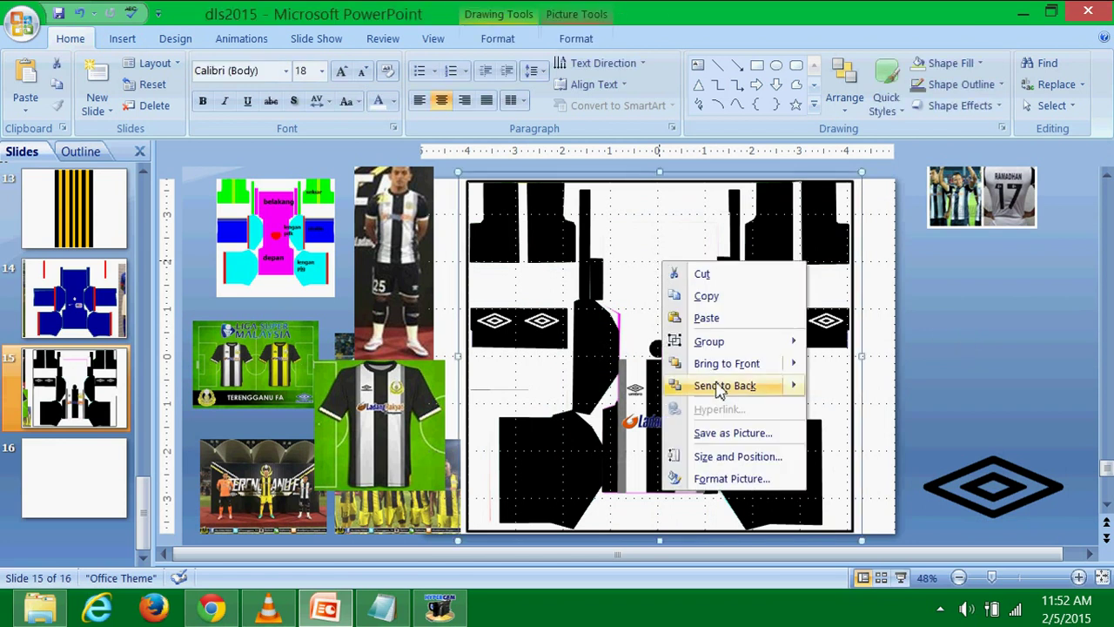
left_click(740, 431)
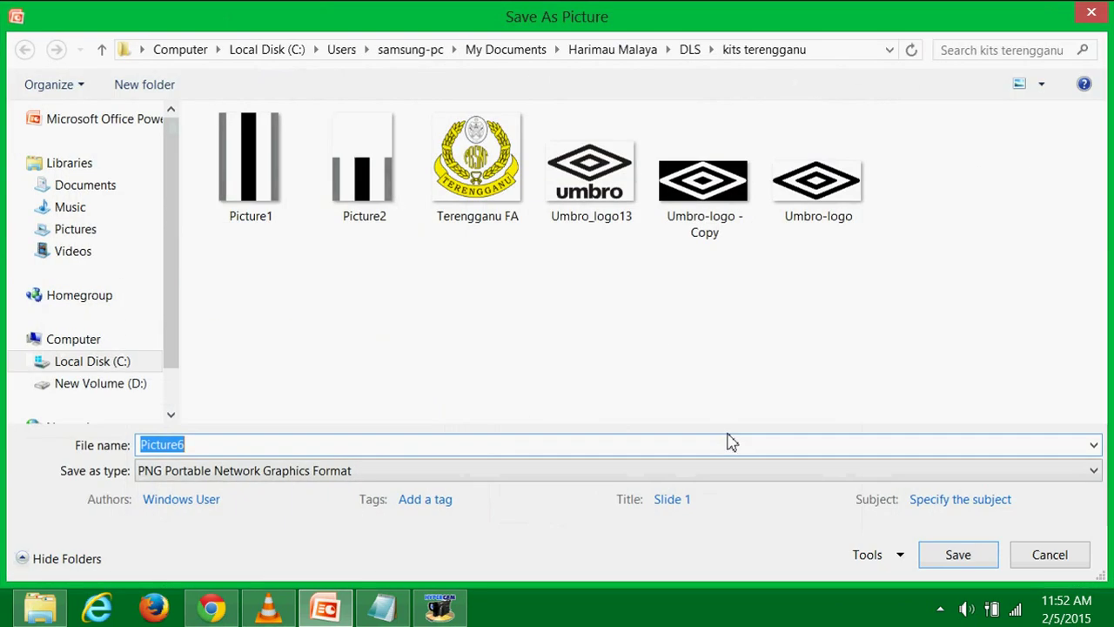
left_click(687, 56)
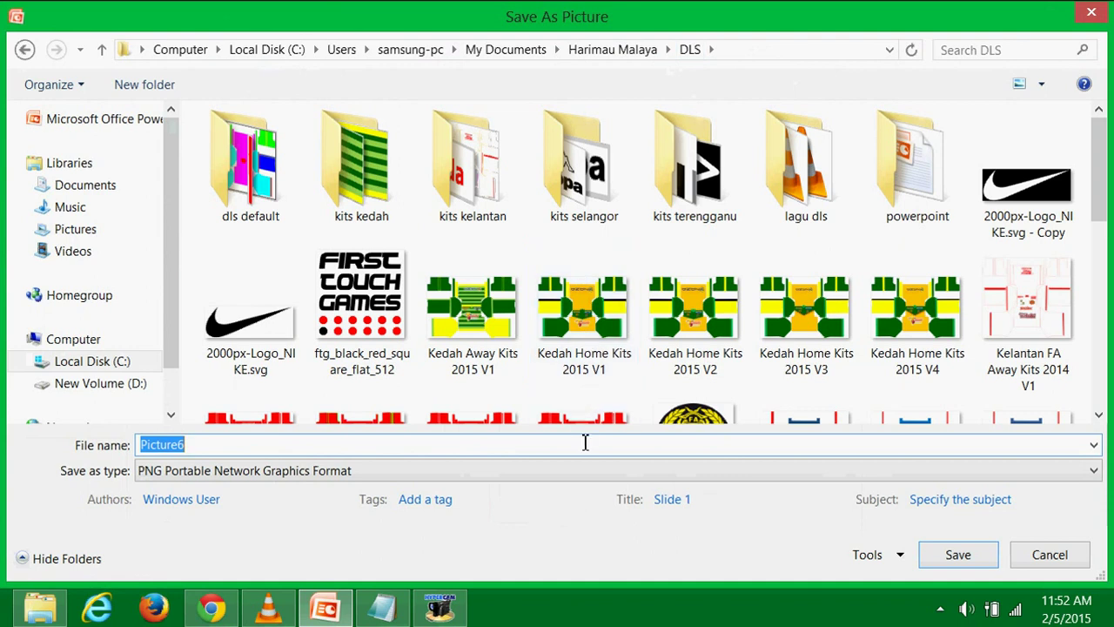
type("Terengganu Home Kits 2015 V1")
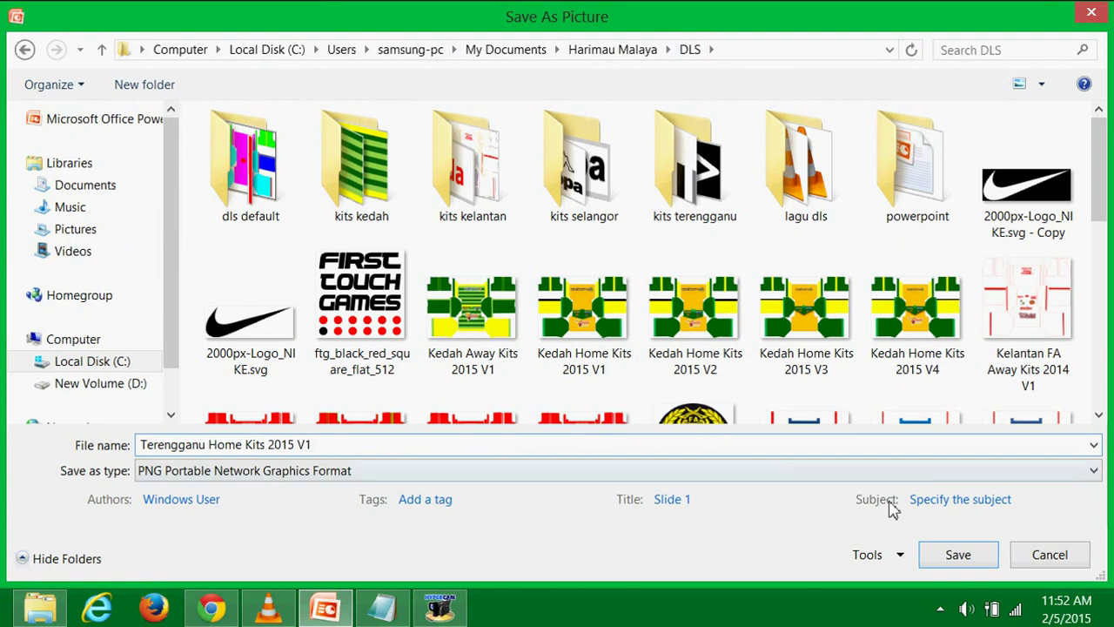
left_click(968, 561)
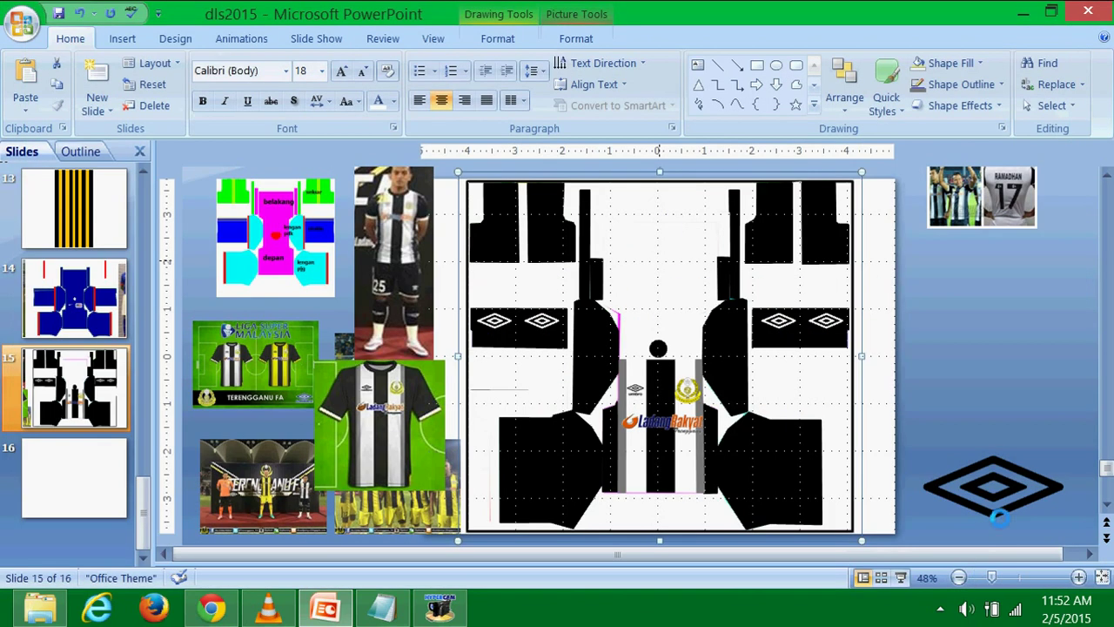
left_click(1024, 12)
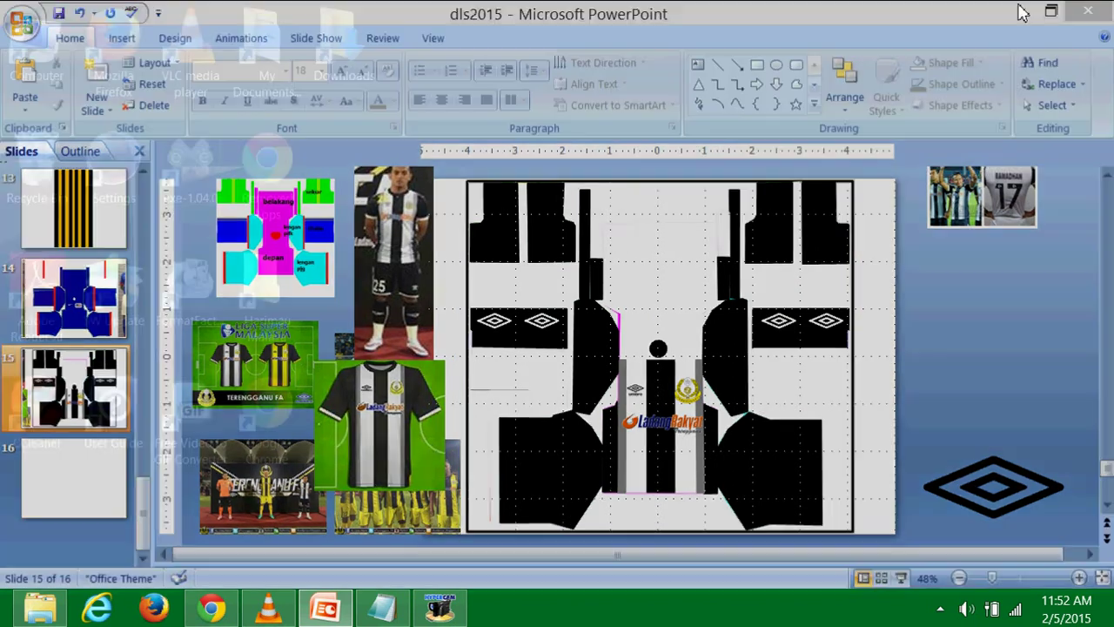
Open PicResize in the browser and start choosing a picture from the computer.
left_click(211, 608)
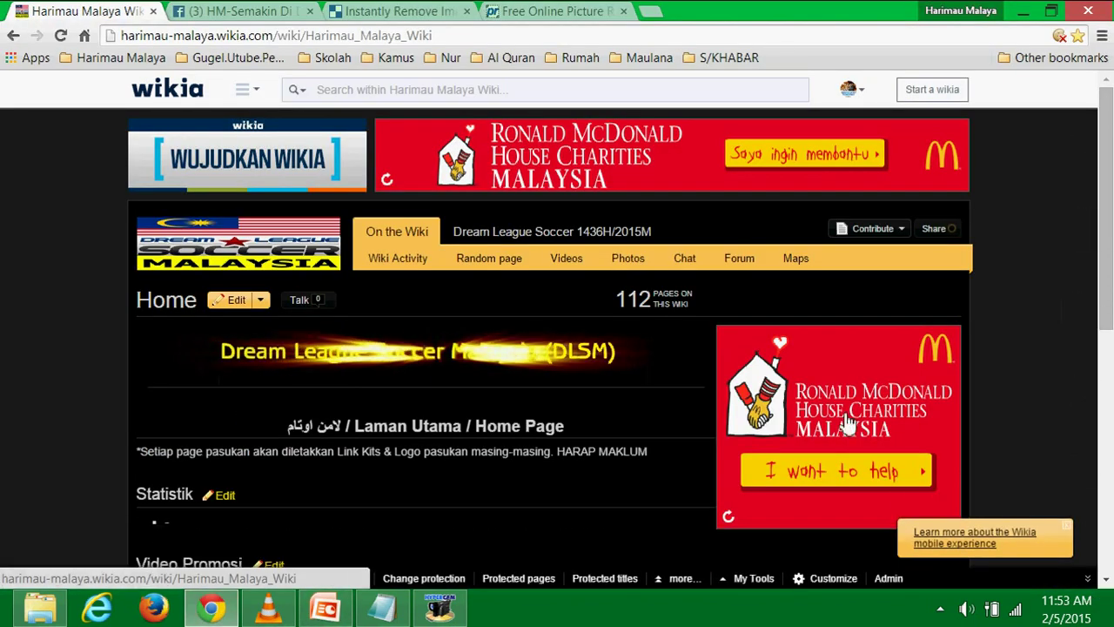
left_click(496, 13)
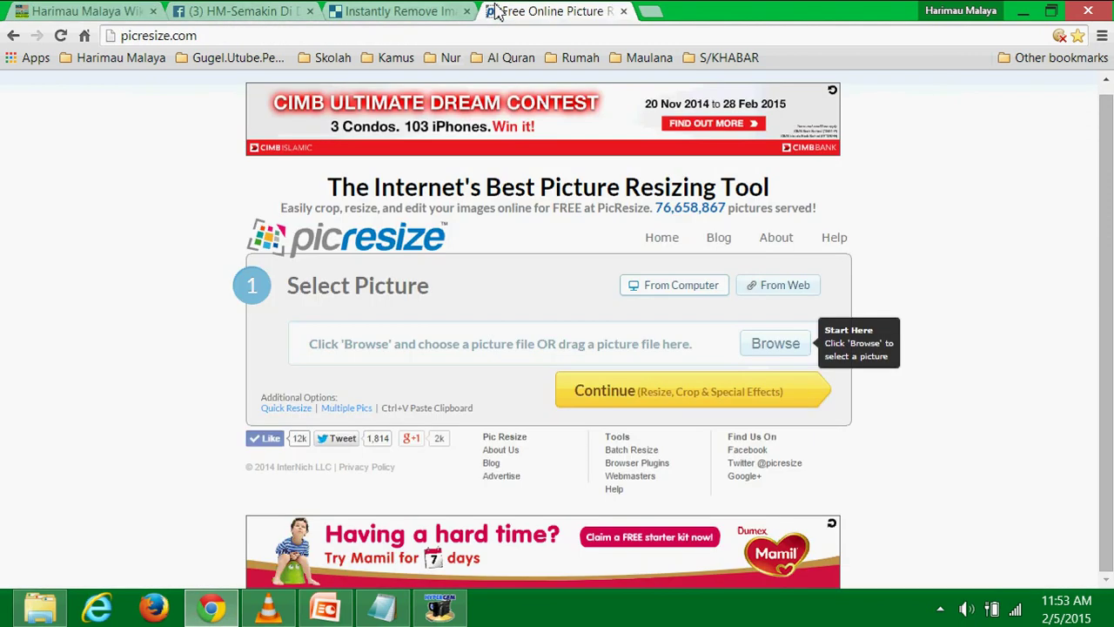
left_click(285, 408)
scroll(56, 383, "down", 2)
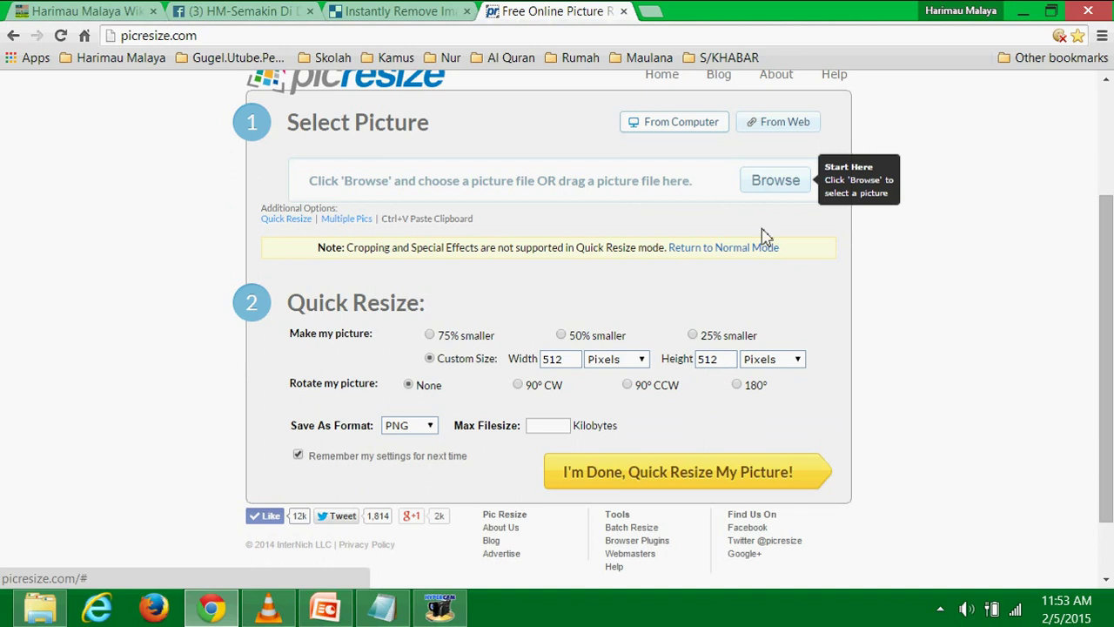
left_click(777, 186)
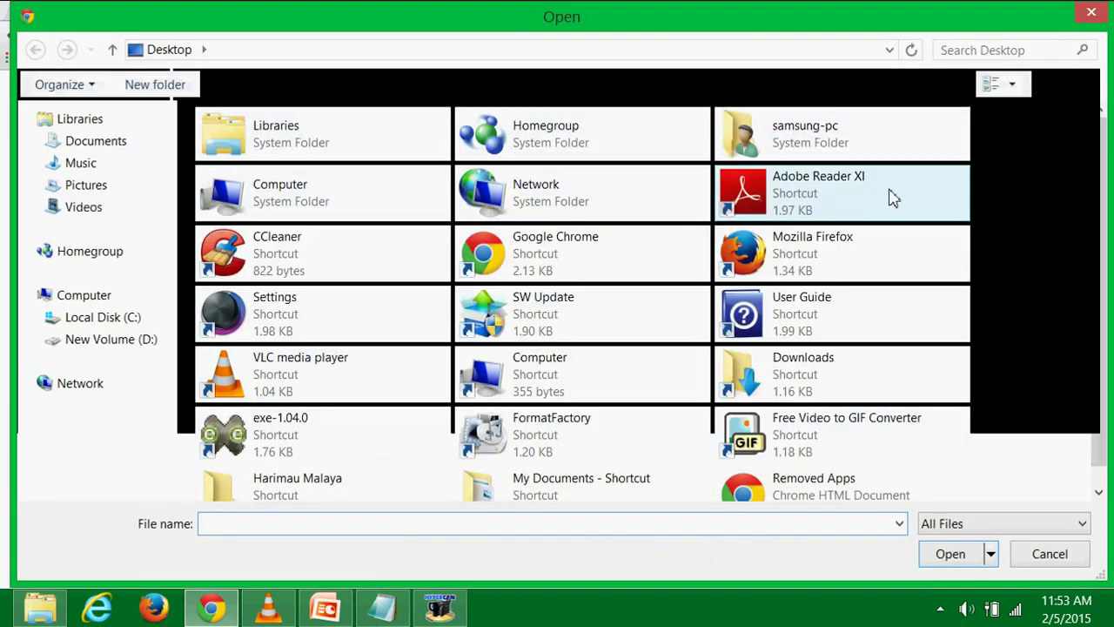
Pick Terengganu Home Kits 2015 V1 from Harimau Malaya > DLS and quick-resize it to 512×512.
double_click(348, 490)
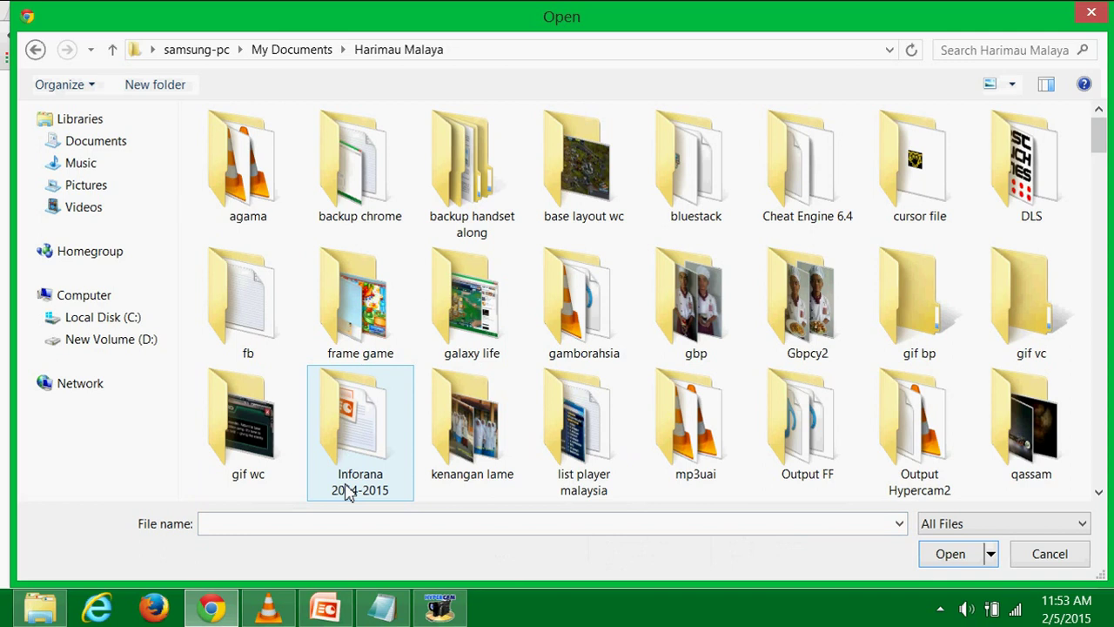
left_click(453, 49)
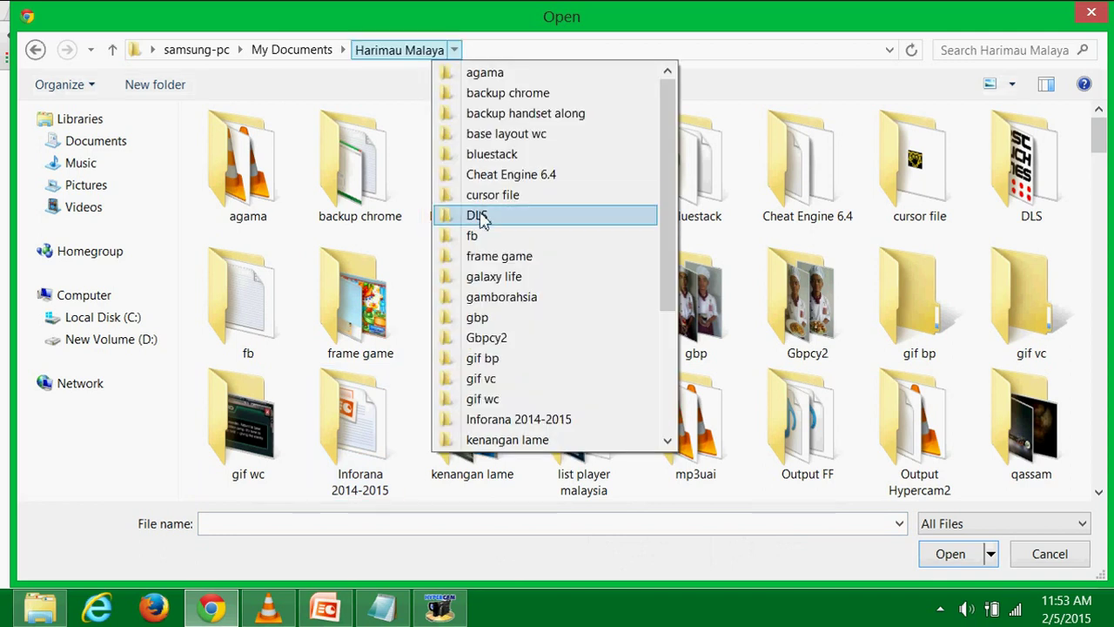
left_click(478, 216)
left_click(579, 322)
scroll(579, 318, "down", 2)
scroll(579, 318, "down", 1)
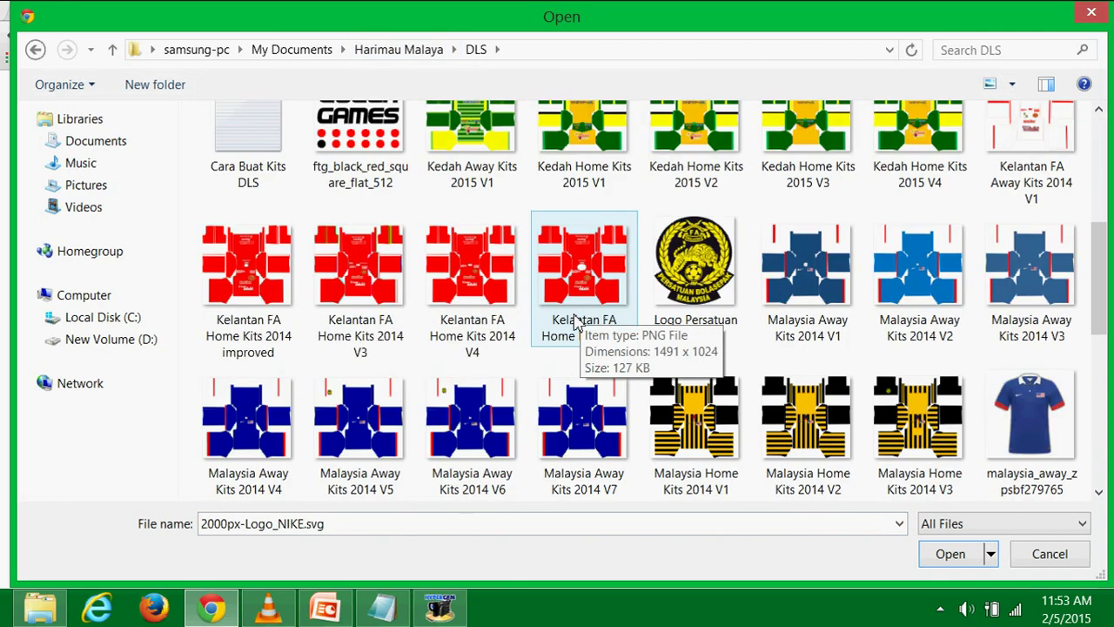
scroll(579, 326, "down", 2)
scroll(579, 339, "down", 1)
scroll(580, 336, "down", 1)
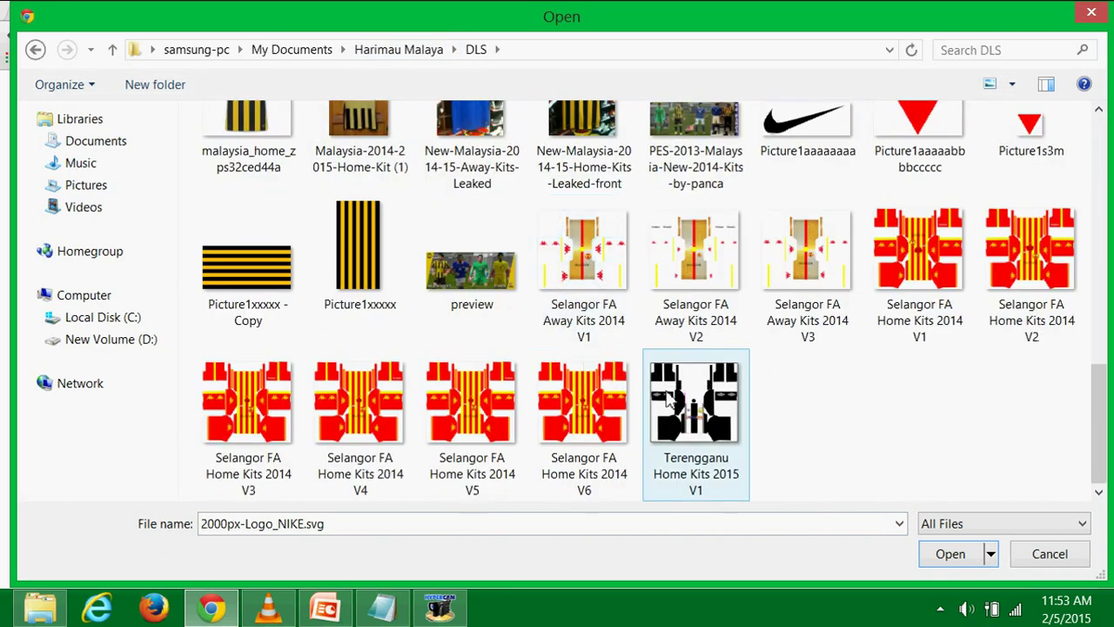
double_click(691, 421)
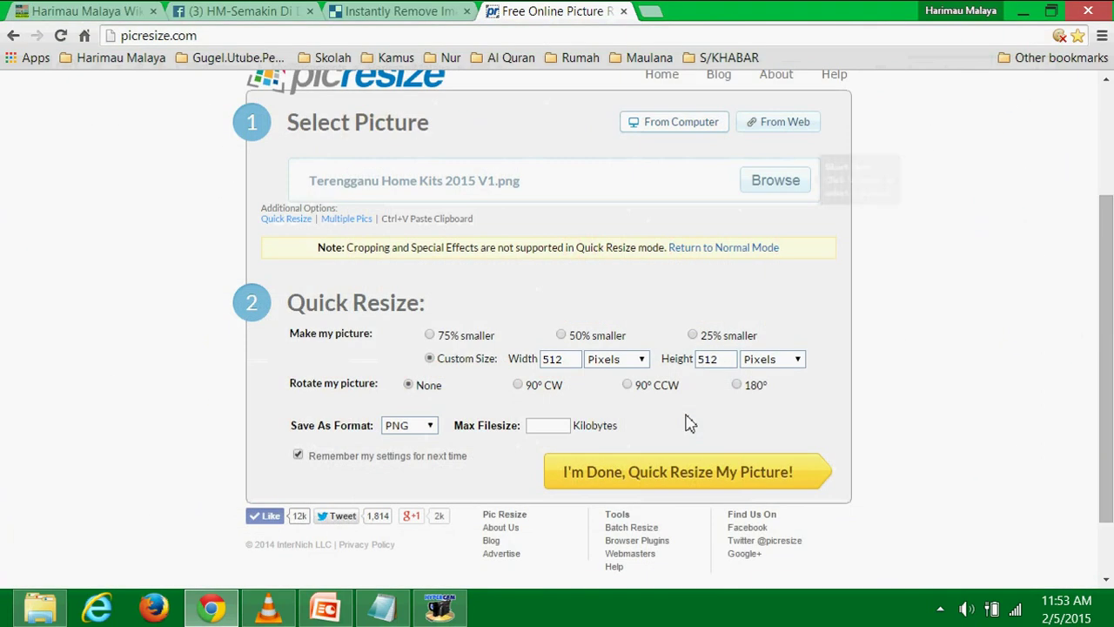
left_click(694, 485)
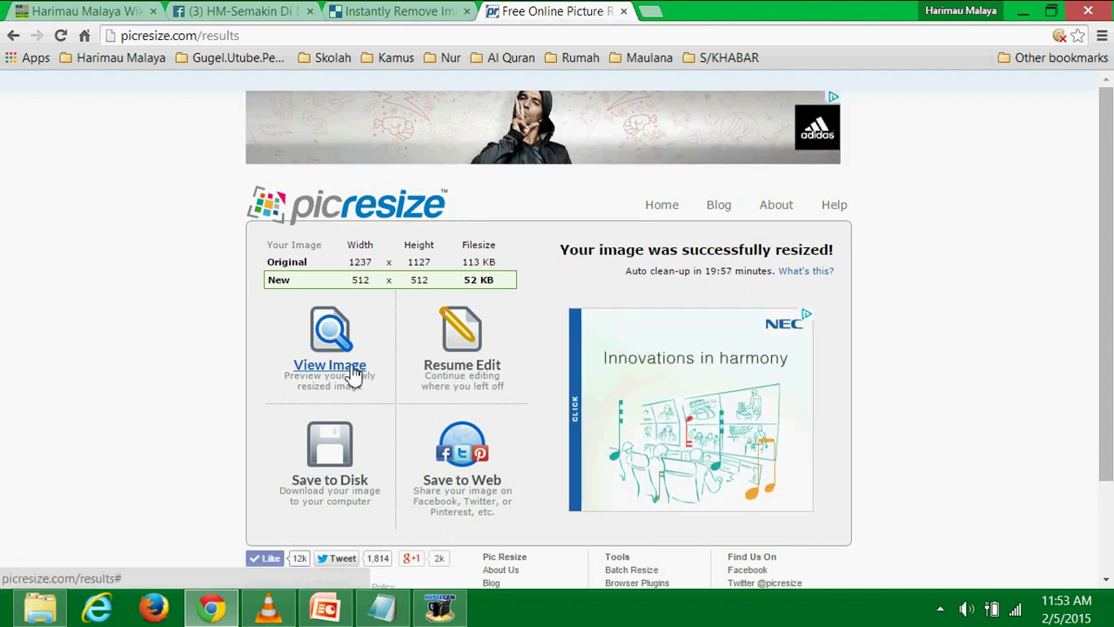
Preview the 512×512 resized kit image, then request a Save to Web link.
left_click(354, 374)
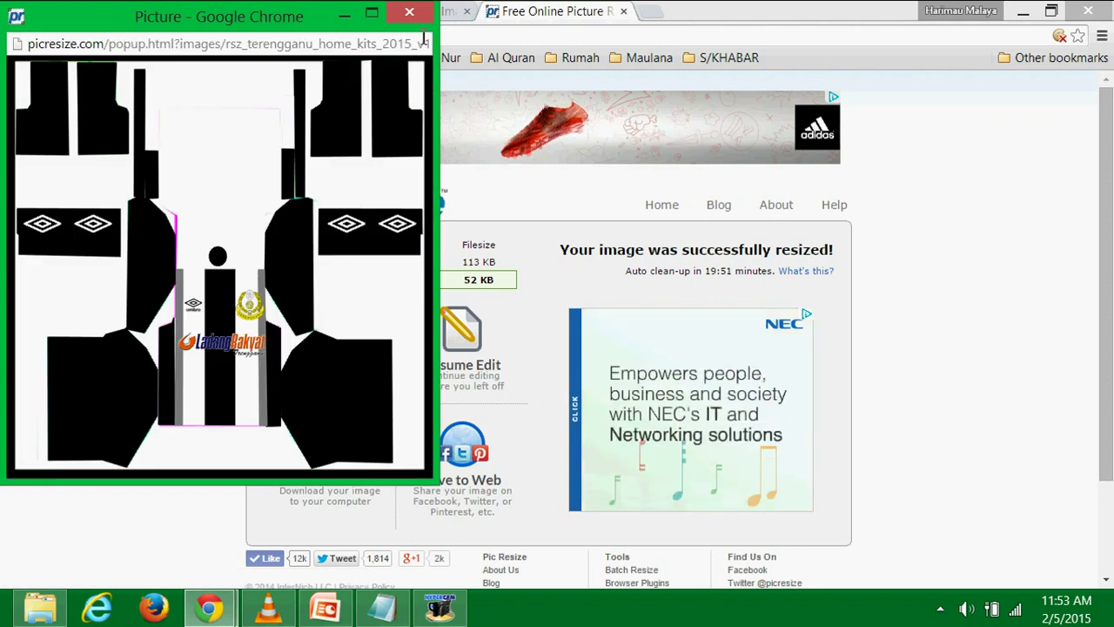
left_click(409, 12)
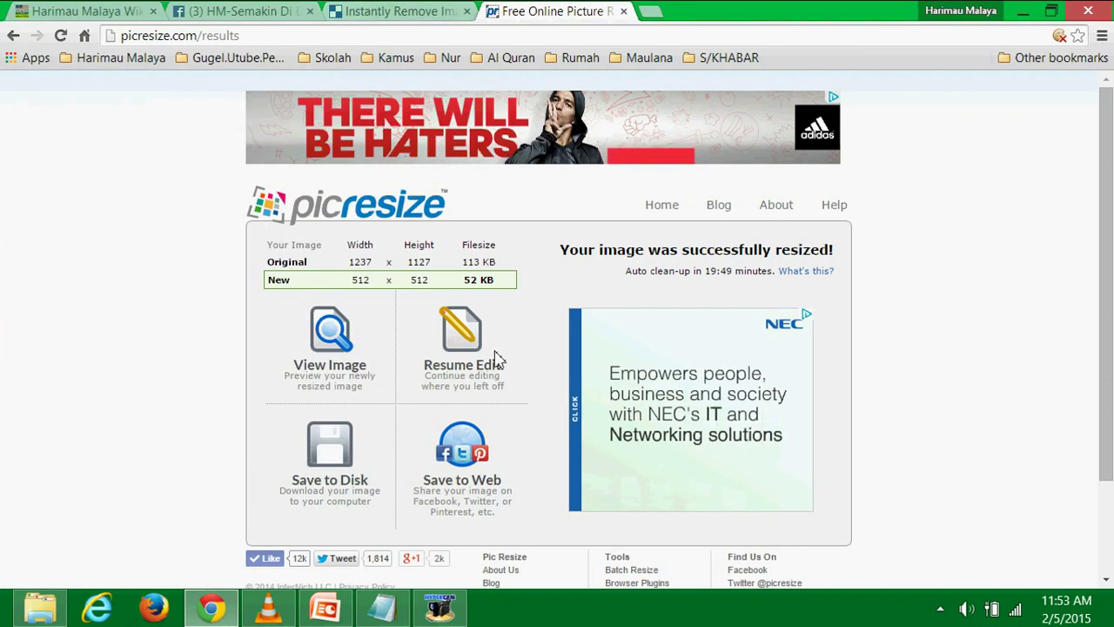
left_click(484, 490)
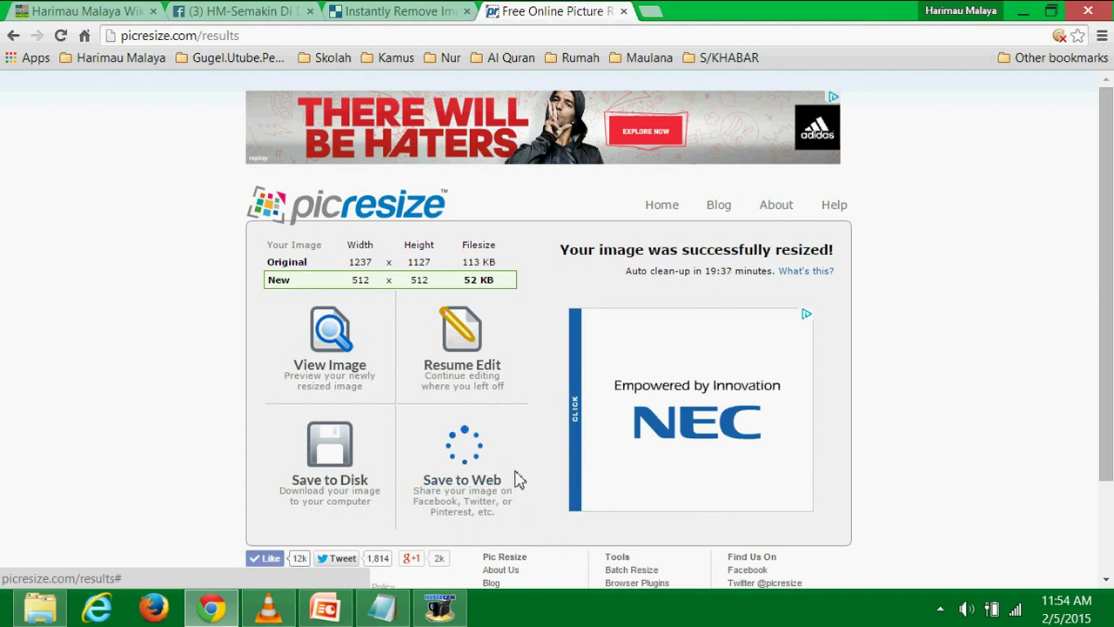
scroll(159, 430, "down", 2)
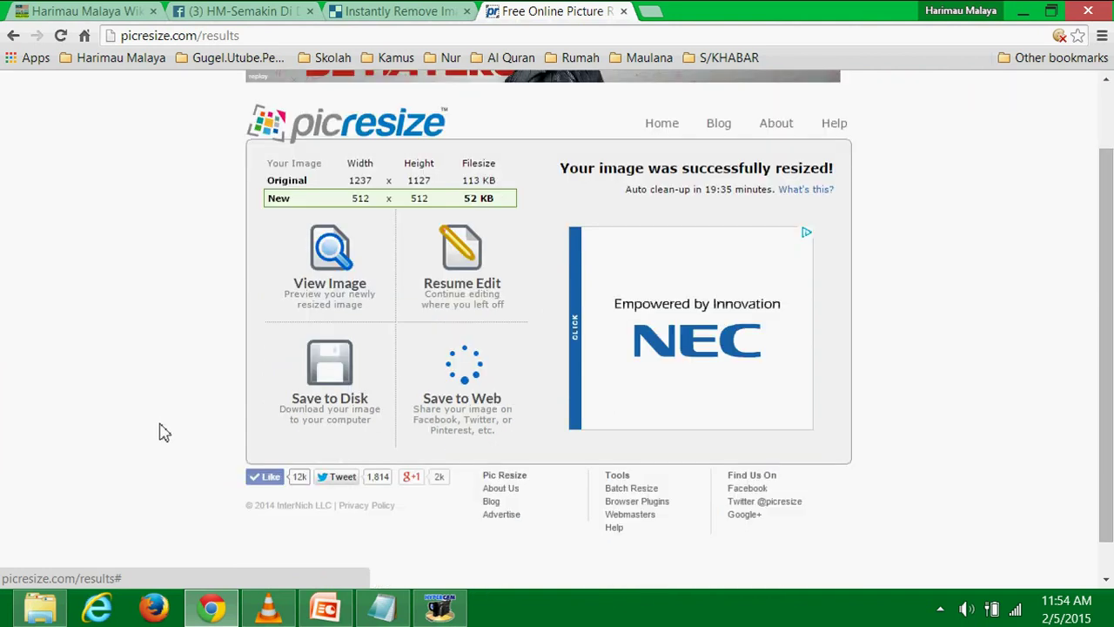
scroll(160, 435, "up", 2)
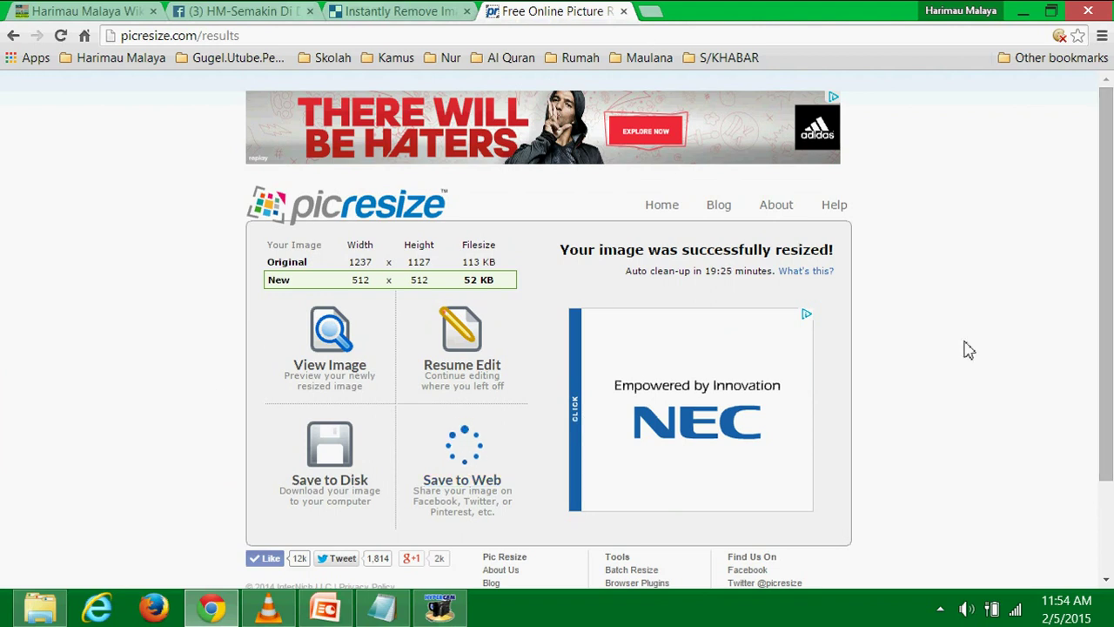
Open the Facebook share form for the resized kit image from PicResize.
left_click(485, 489)
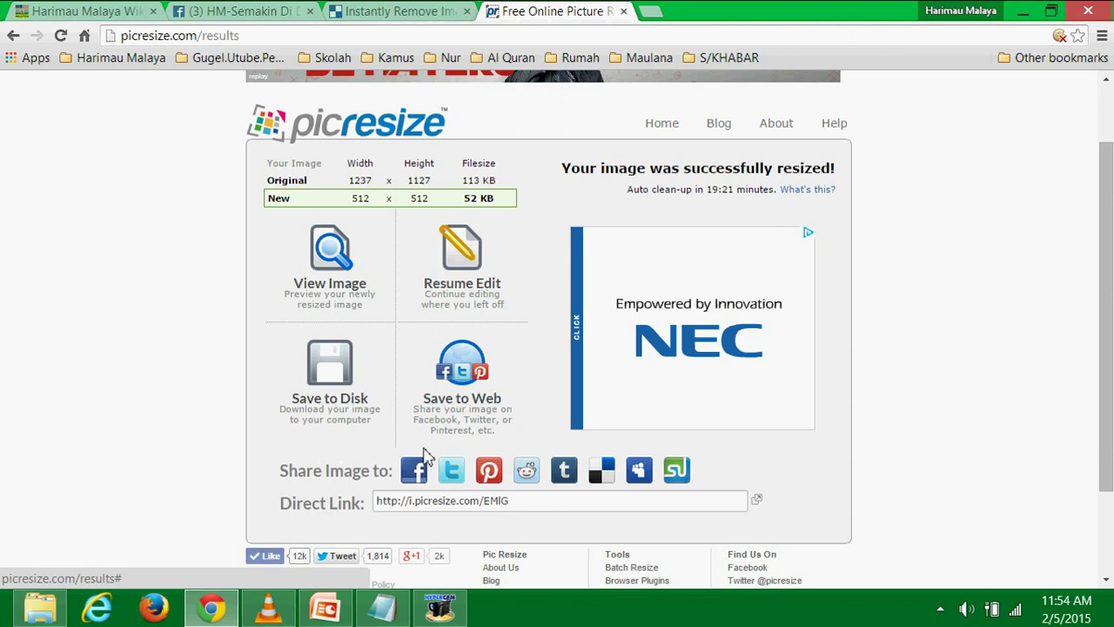
left_click(416, 467)
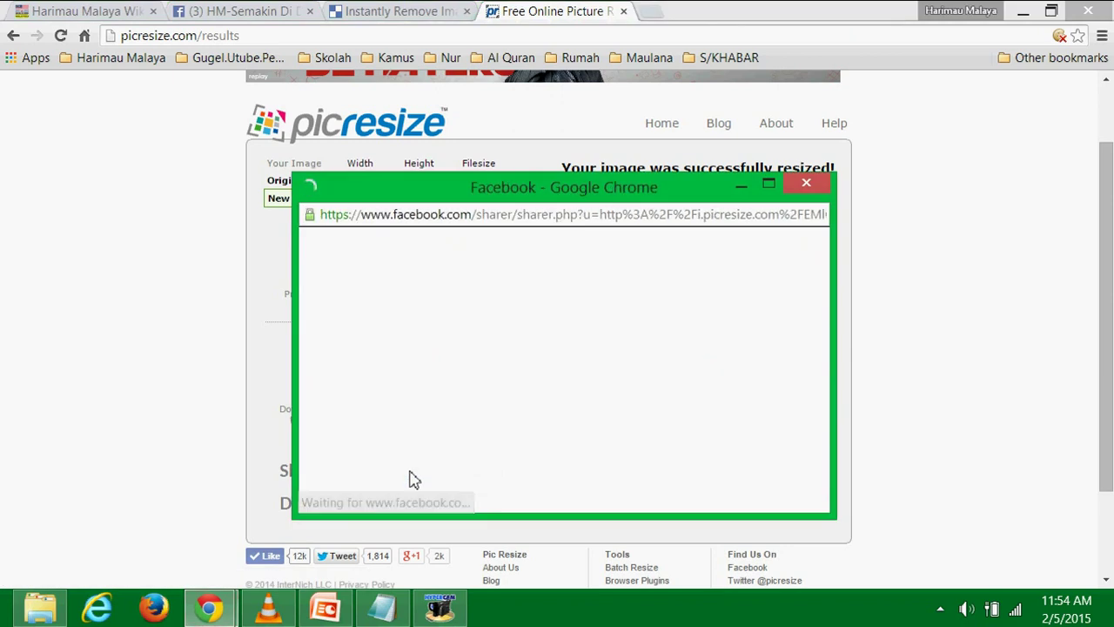
left_click(806, 184)
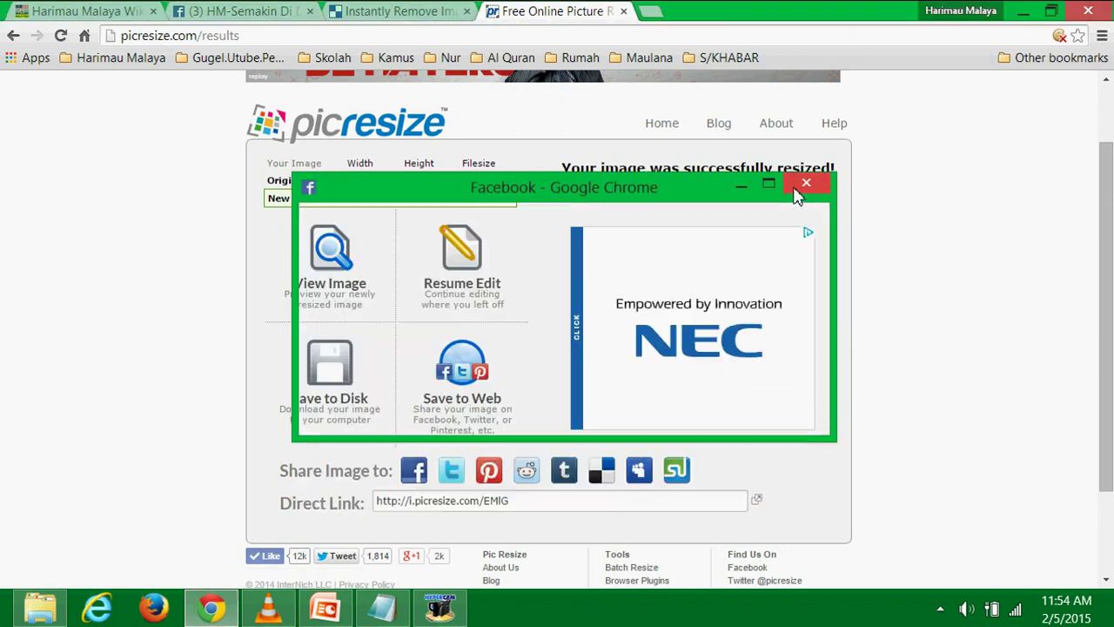
left_click(412, 473)
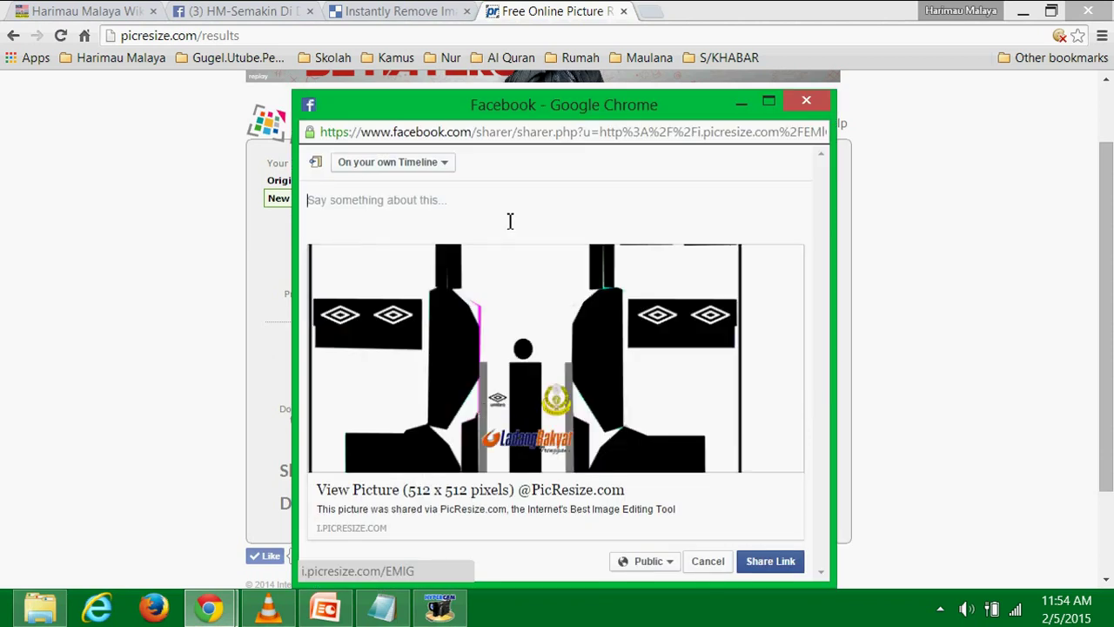
Caption the post 'Dream League Soccer - Terengganu Home Kits 2015 V1 (Testing Version)' and share it.
type("Drea")
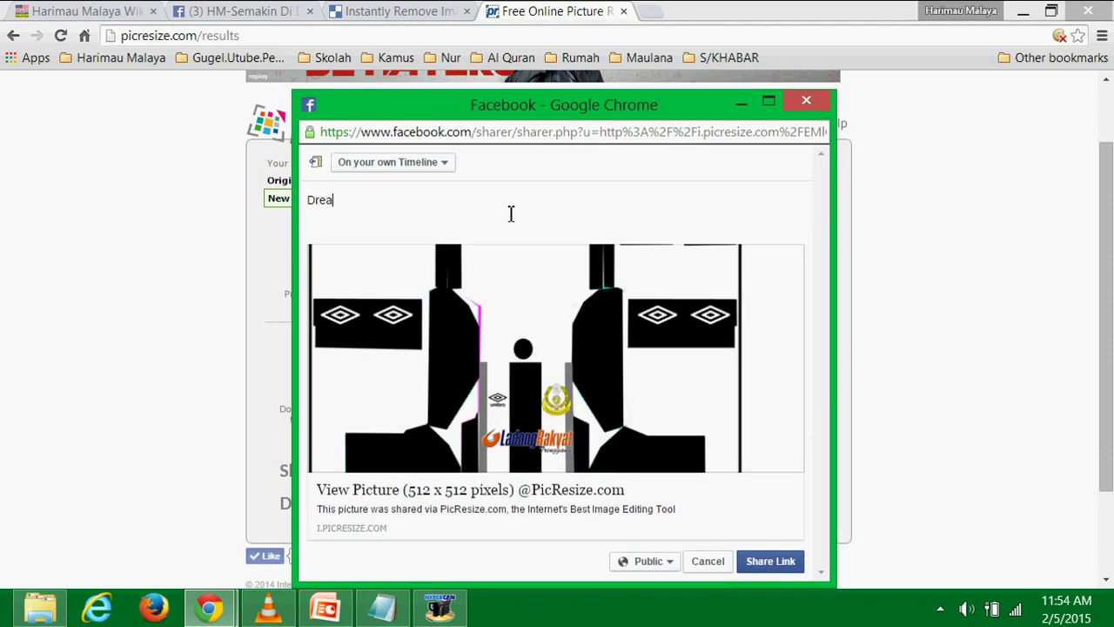
type("m League Socc")
type("er - Tere")
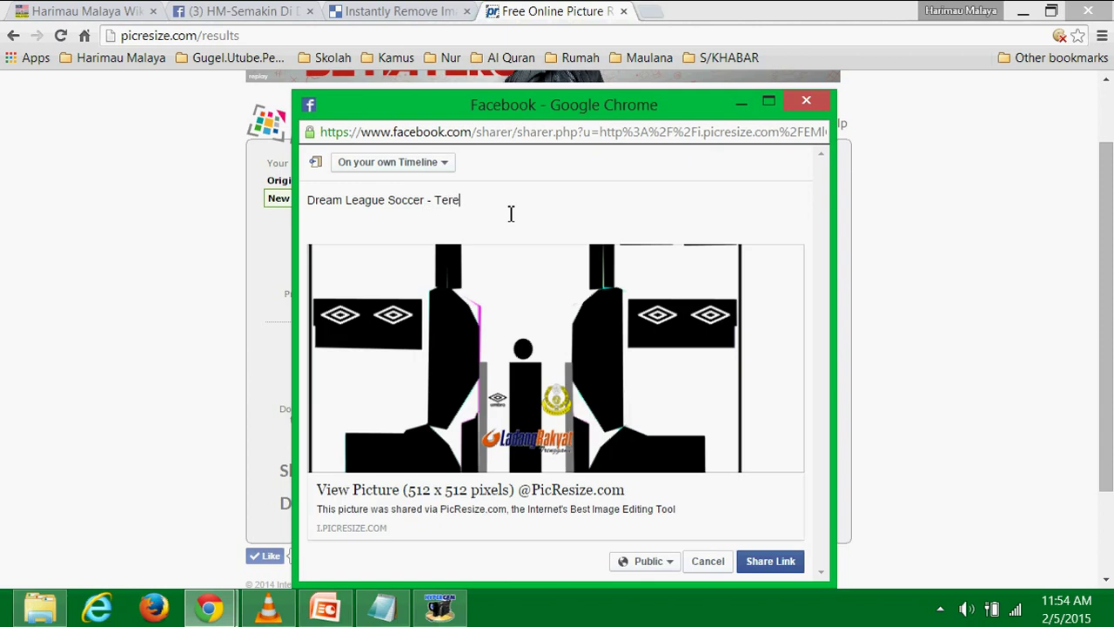
type("ngganu Home Kits 2015 V1 (Testing ")
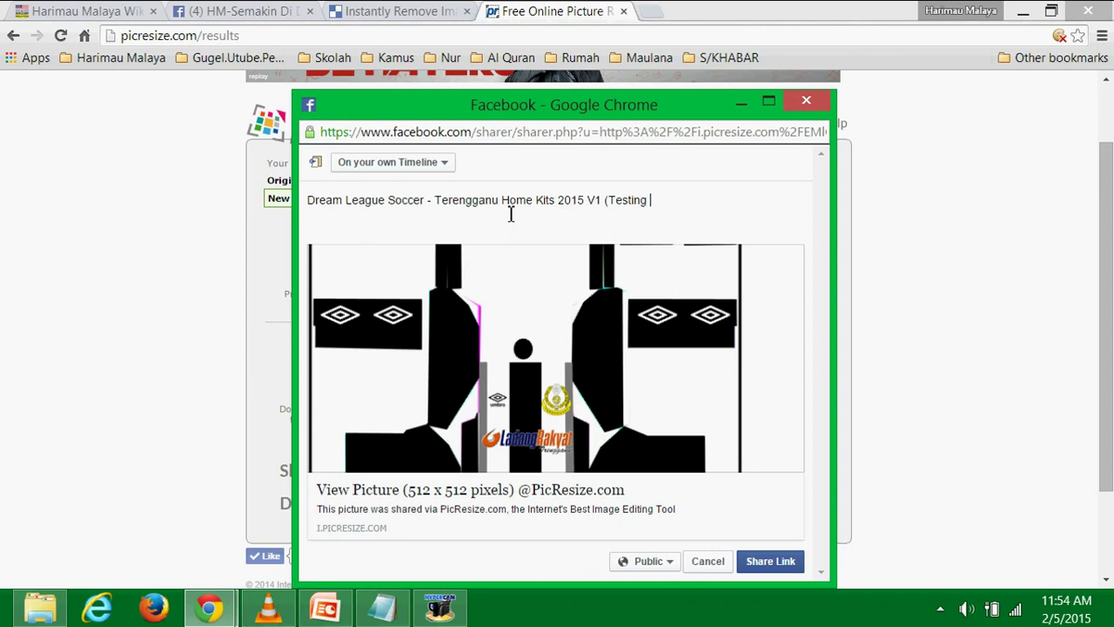
type("Version")
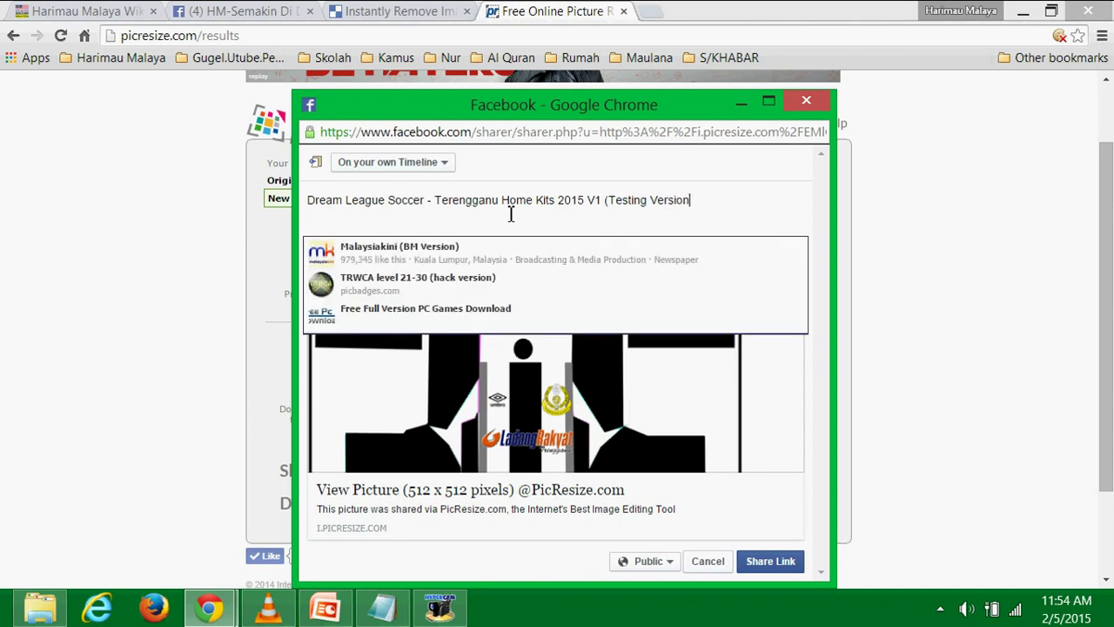
type(")")
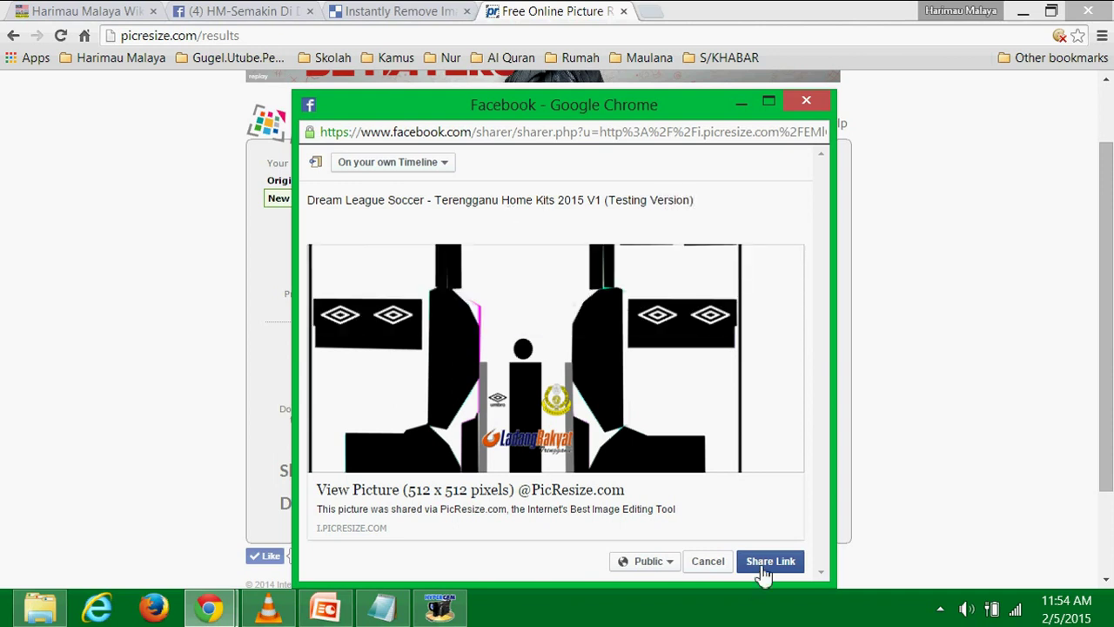
left_click(763, 570)
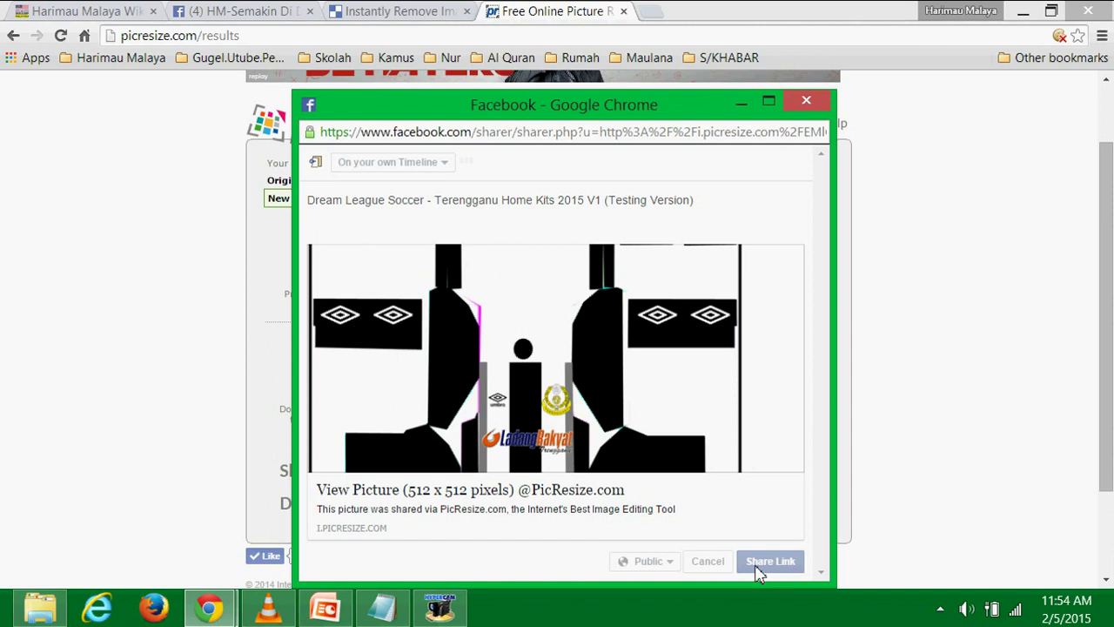
left_click(229, 10)
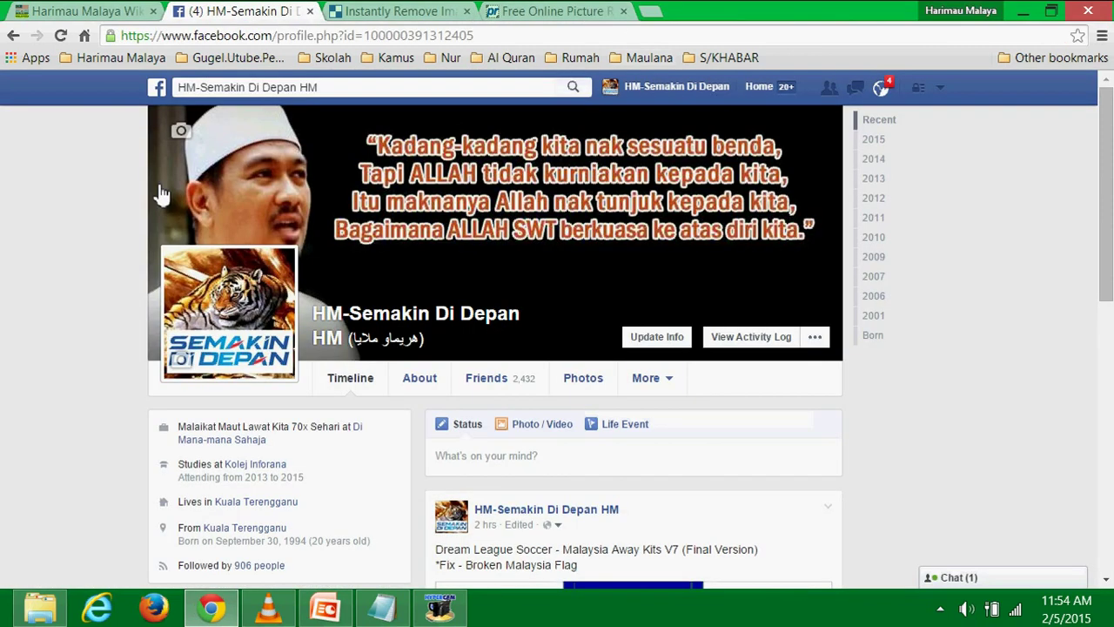
Mark all Facebook notifications as read.
left_click(881, 87)
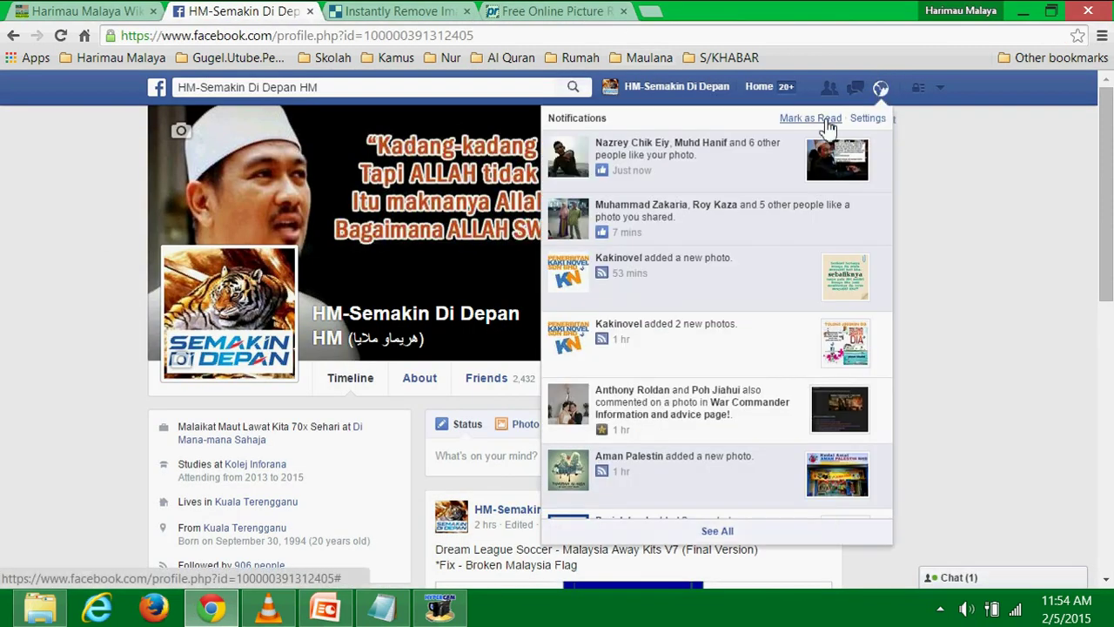
left_click(826, 119)
left_click(972, 300)
Reload the profile, find the new Terengganu kit post and open its picture link.
key("F5")
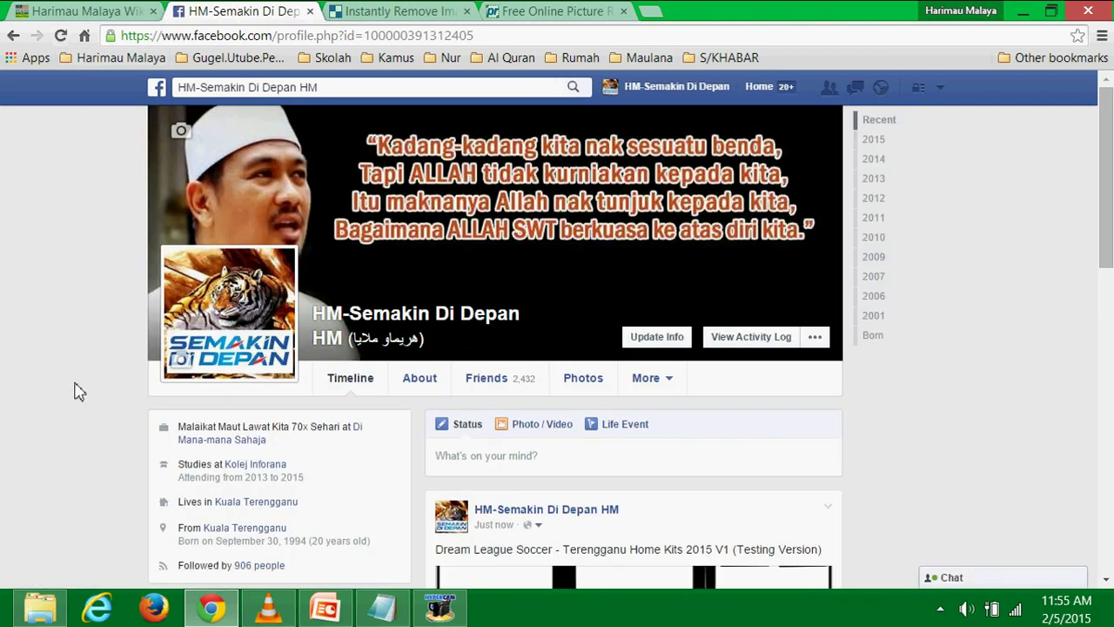
scroll(76, 392, "down", 1)
scroll(76, 392, "down", 3)
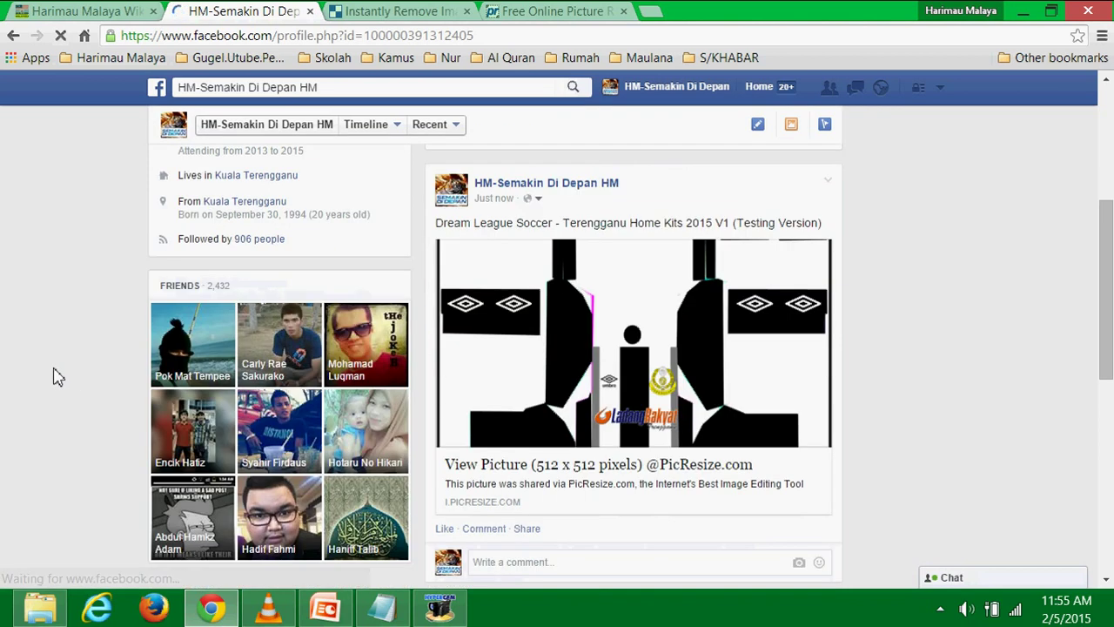
left_click(591, 350)
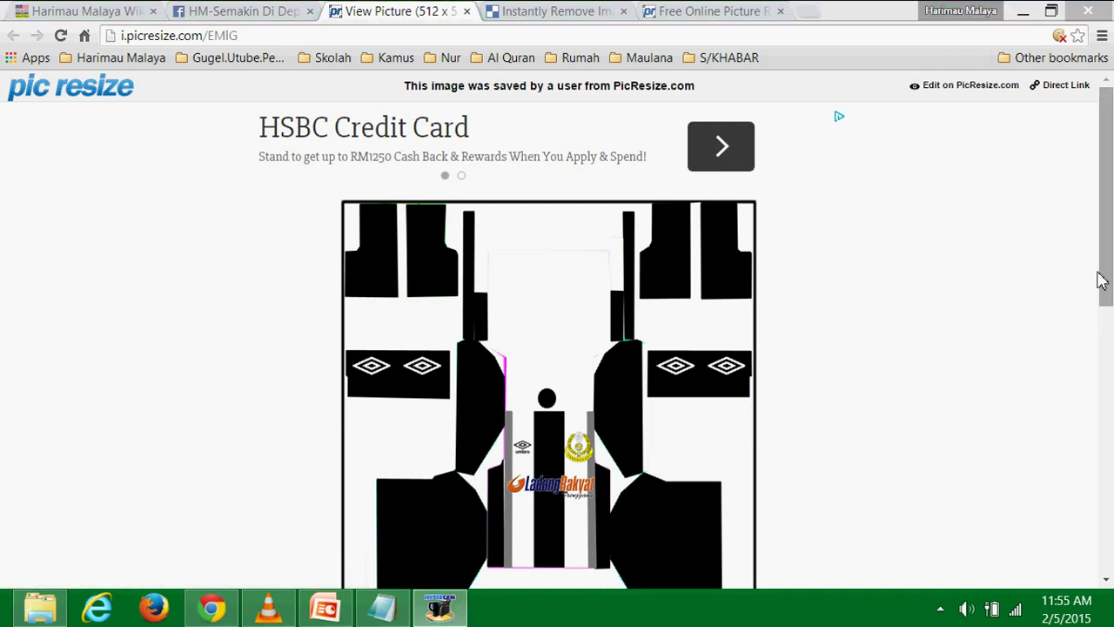
Open the direct Hm1xb.png image link and copy its address from the address bar.
mouse_move(1096, 261)
left_mouse_down()
mouse_move(1095, 300)
mouse_move(1097, 269)
left_mouse_up()
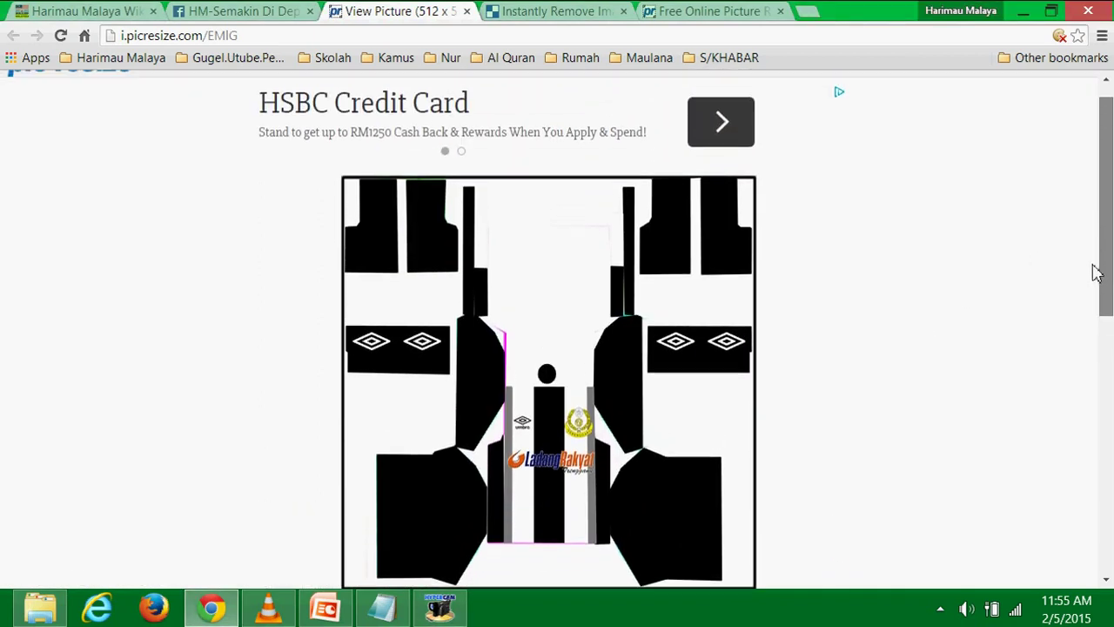
left_click(574, 384)
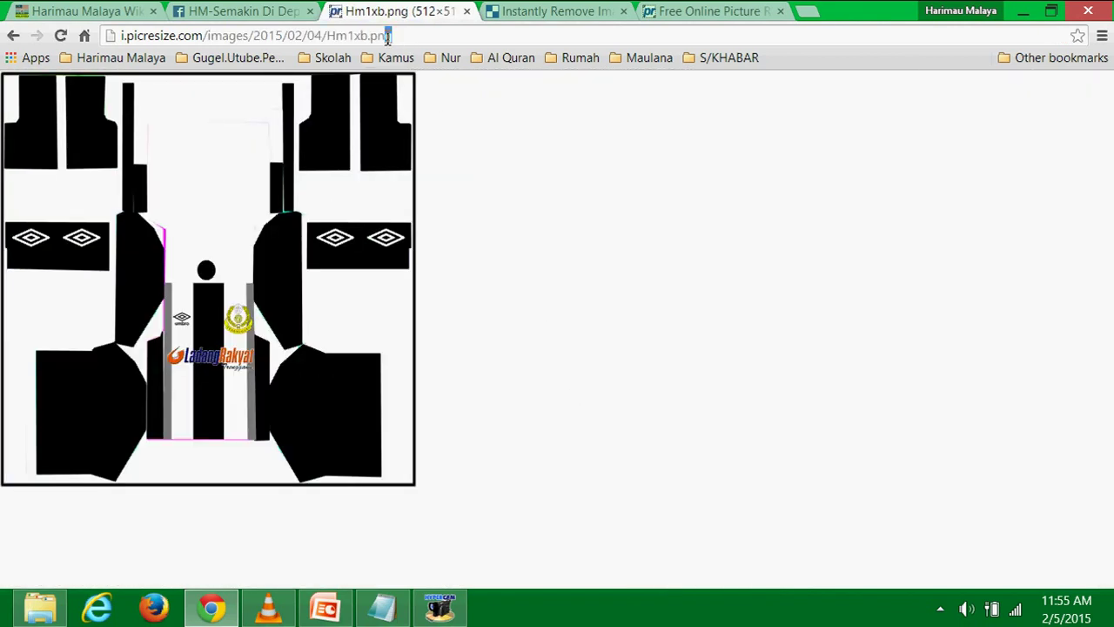
left_click_drag(388, 37, 120, 35)
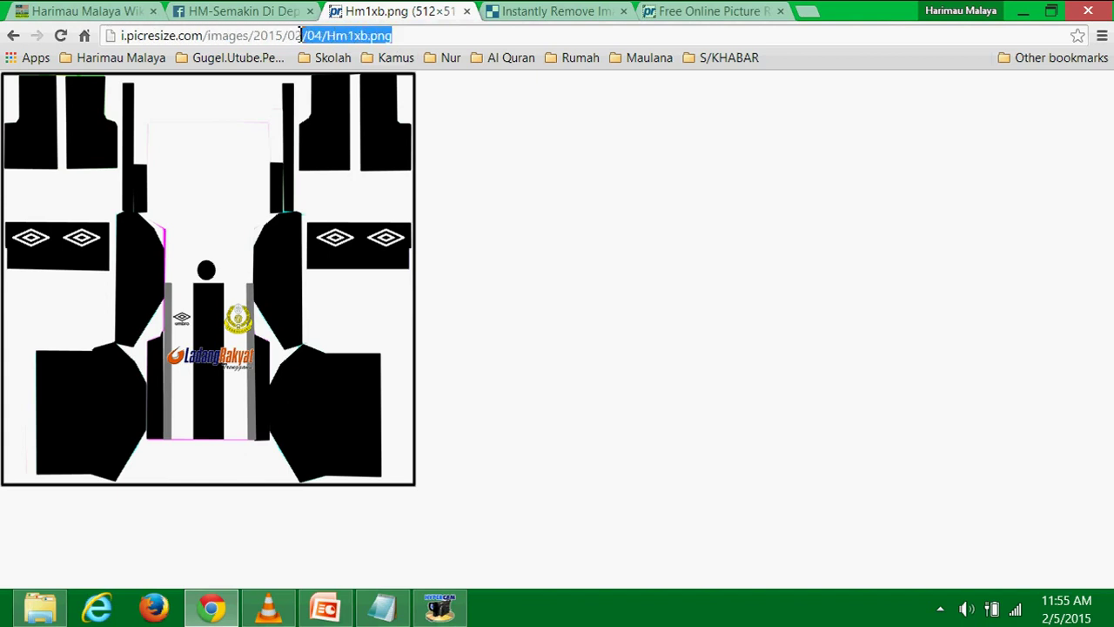
right_click(144, 40)
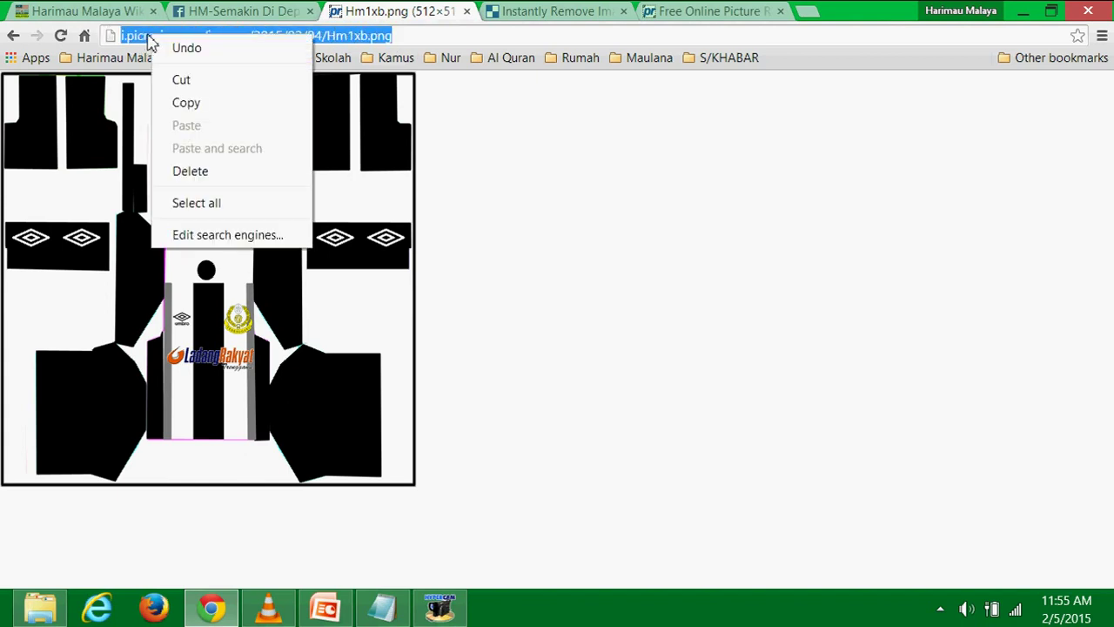
left_click(219, 116)
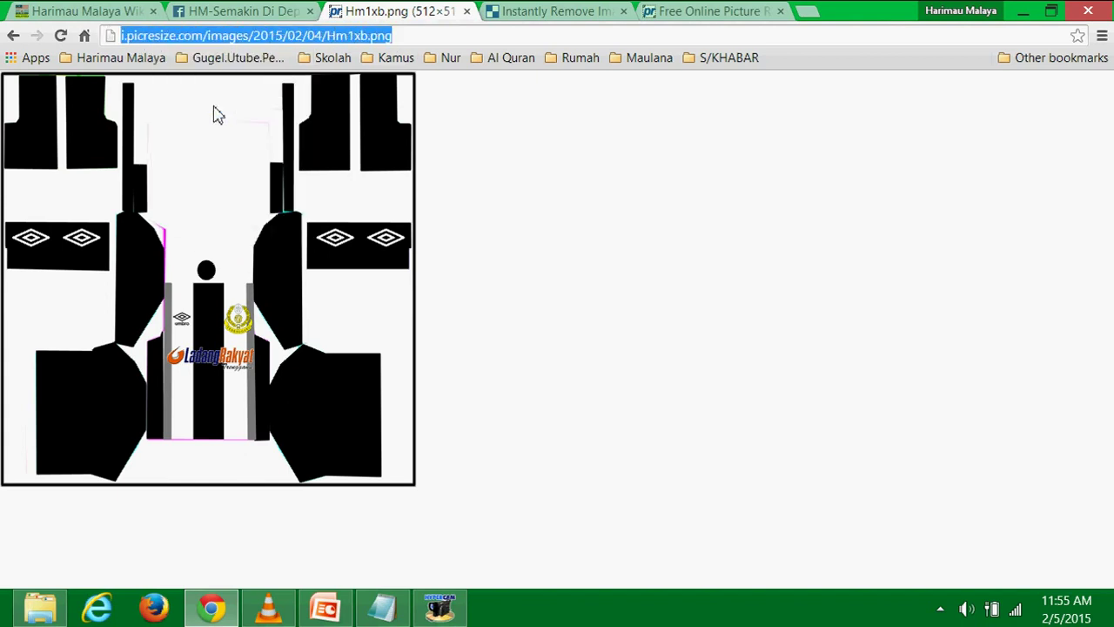
left_click(417, 38)
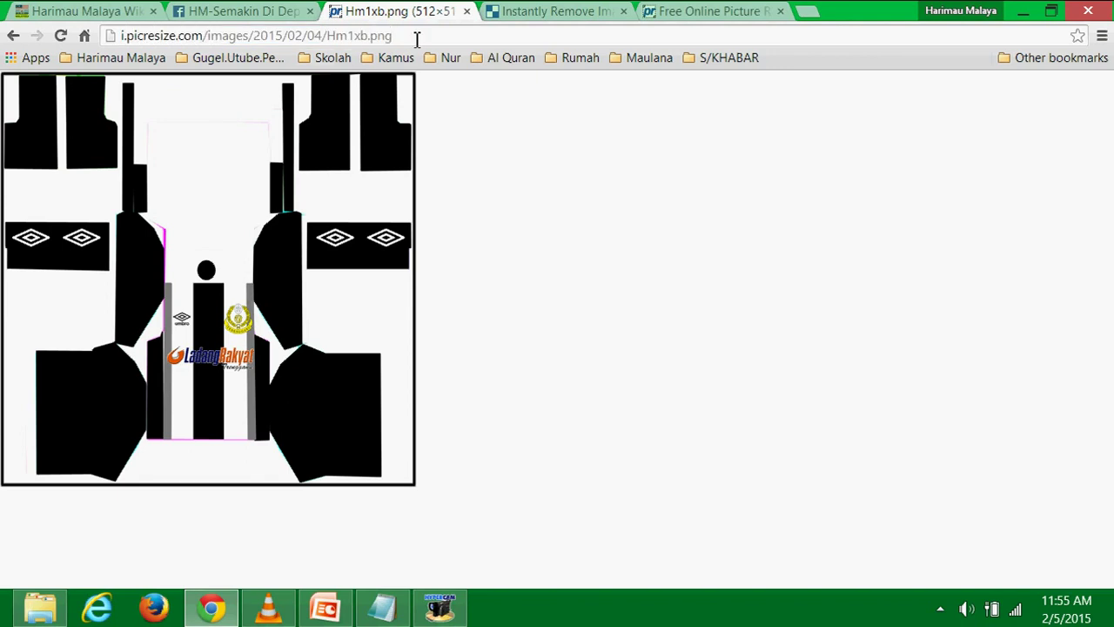
left_click_drag(443, 36, 129, 41)
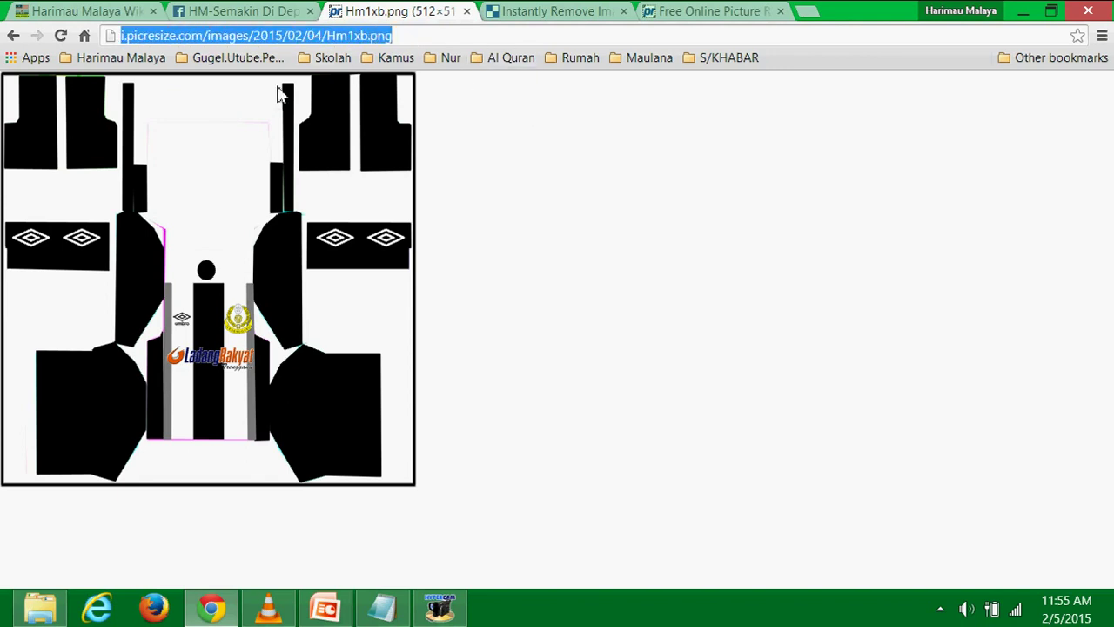
left_click(541, 152)
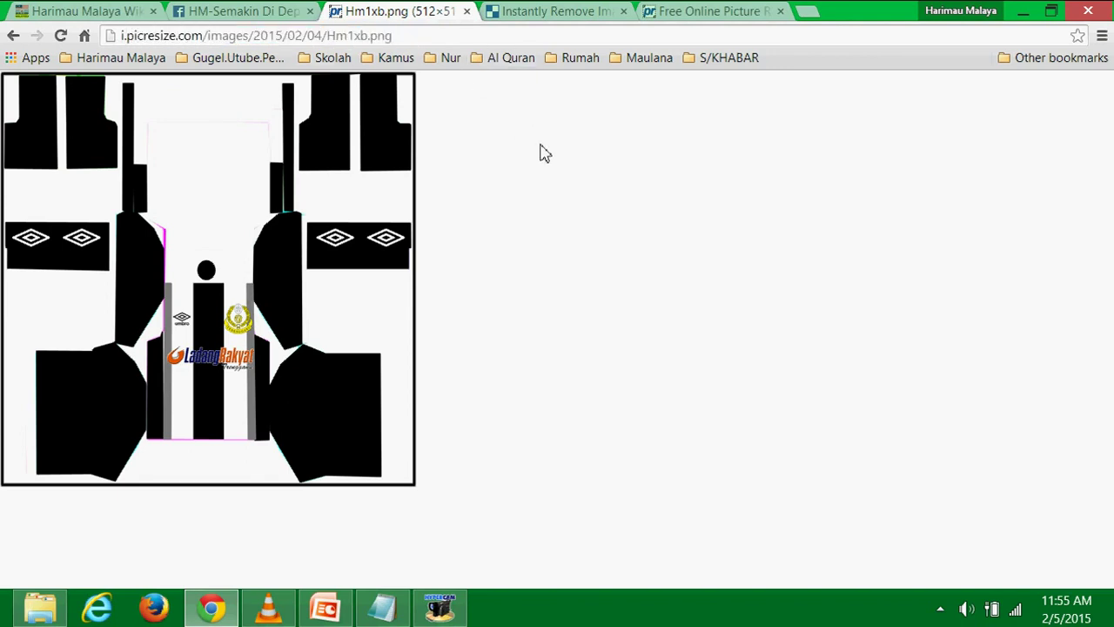